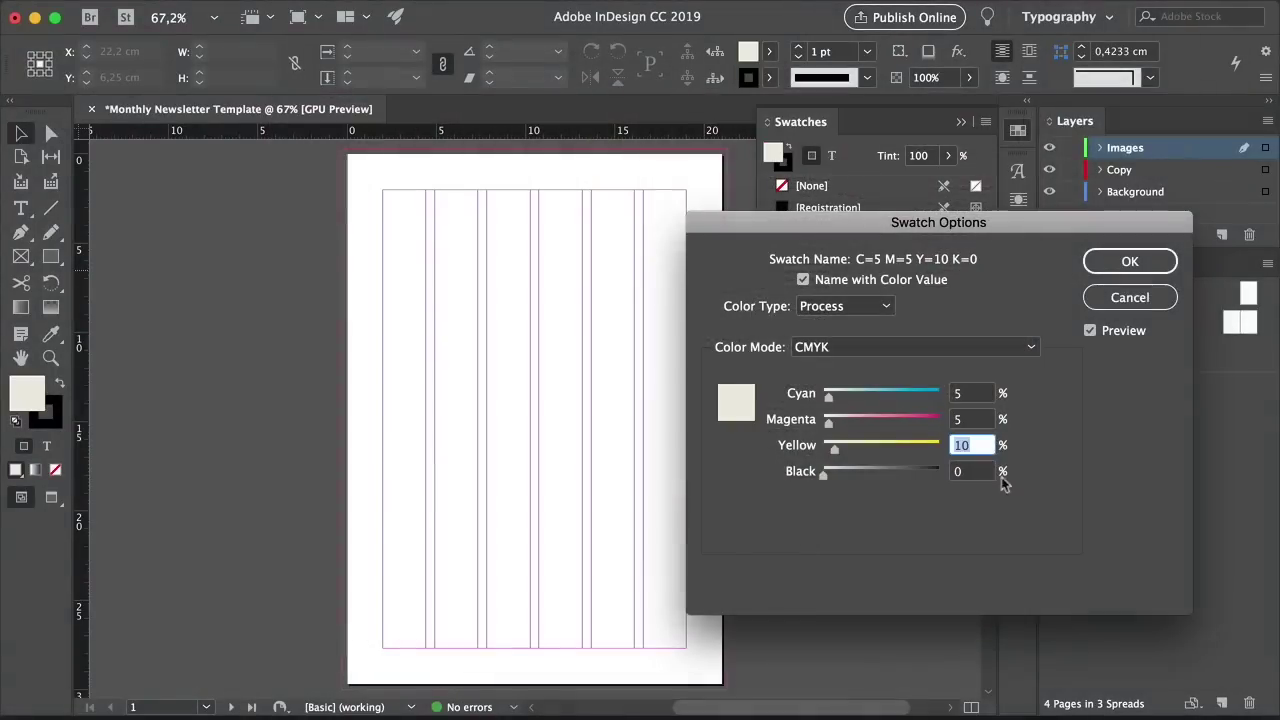
Accept the C=5 M=5 Y=10 K=0 process swatch and open the base-style choices for the Headline paragraph style
key(Return)
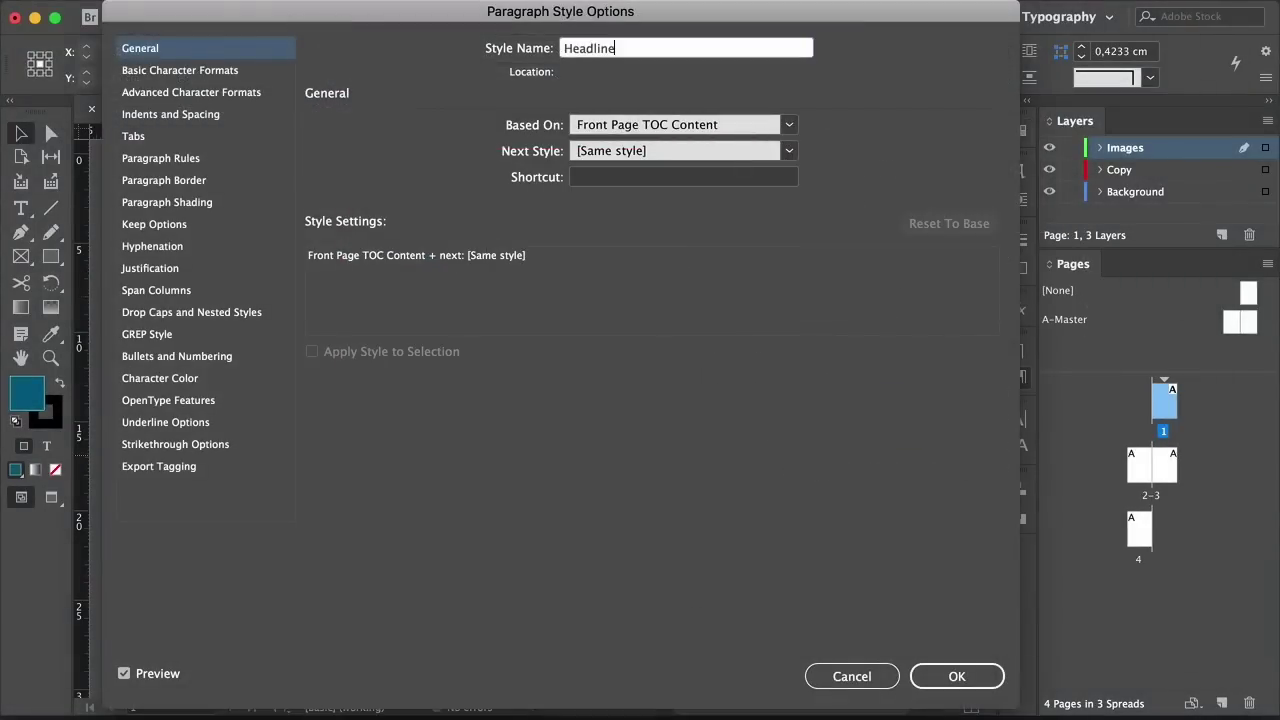
click(790, 130)
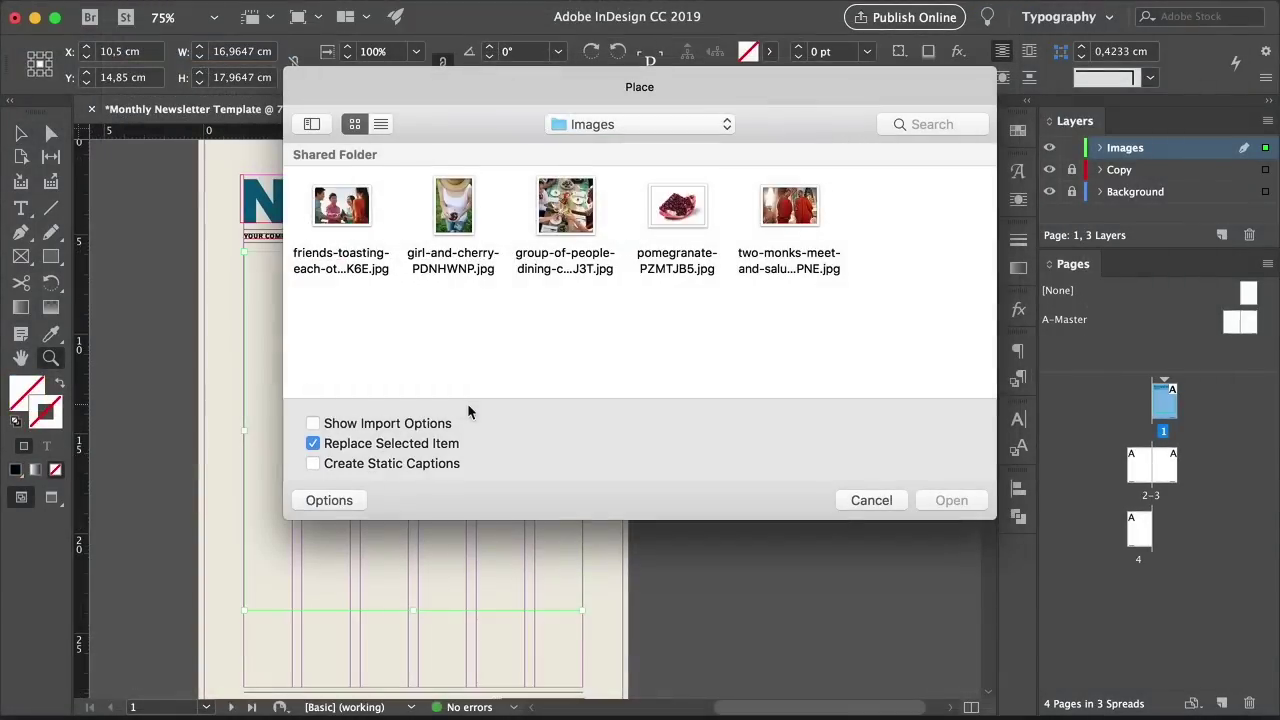
Place the photo of the two monks from the Images folder into the selected frame on page 1
click(789, 210)
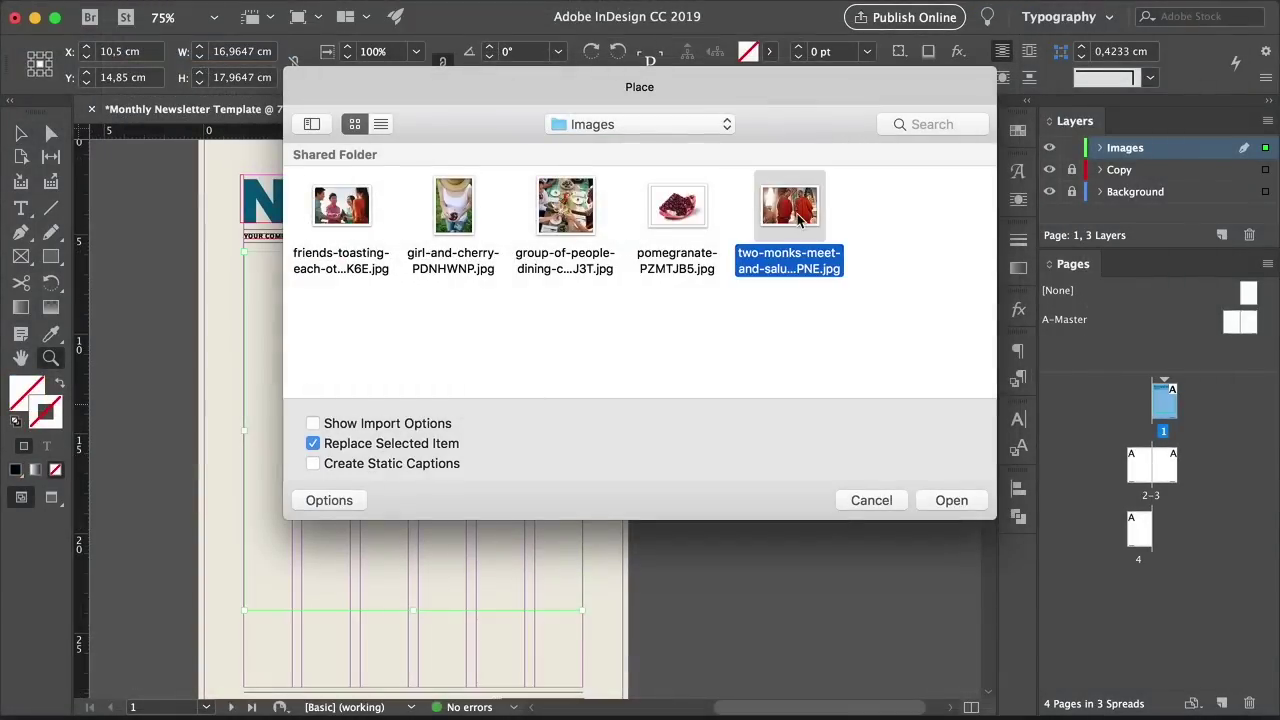
click(948, 500)
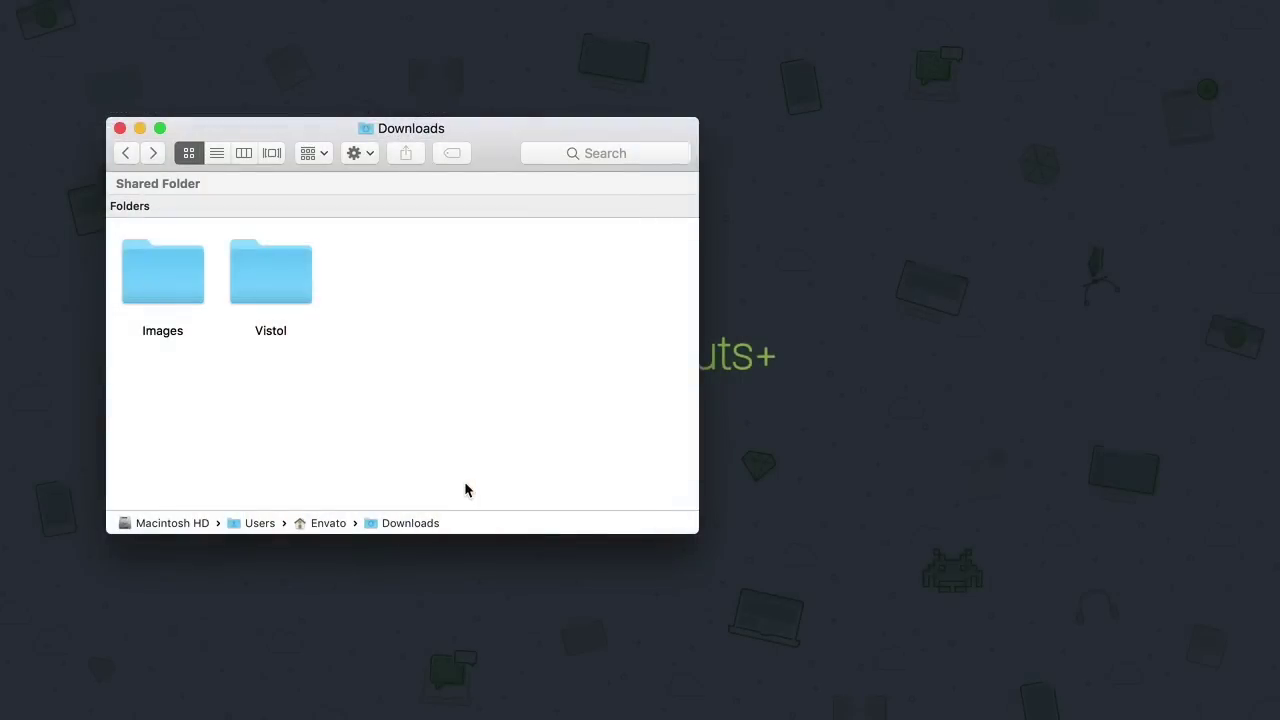
Look through the Images folder in Downloads and open the Vistol font folder
click(172, 289)
double_click(172, 289)
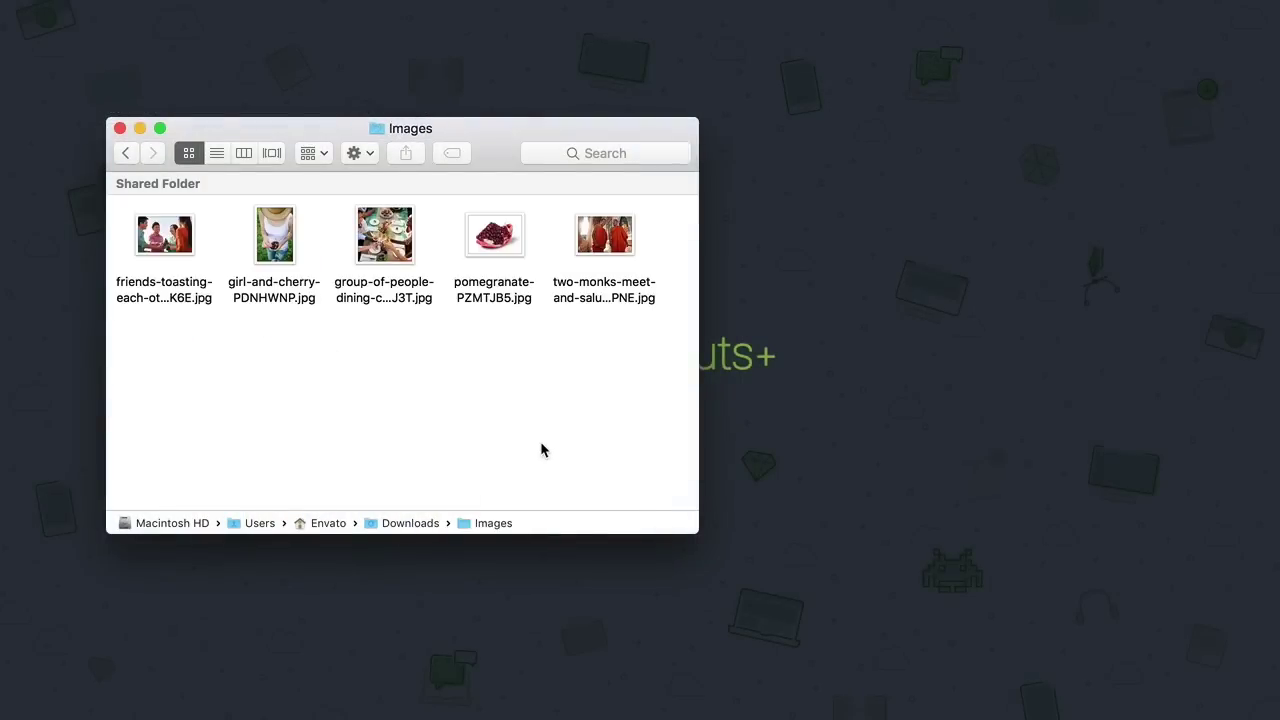
click(125, 153)
click(268, 285)
double_click(268, 285)
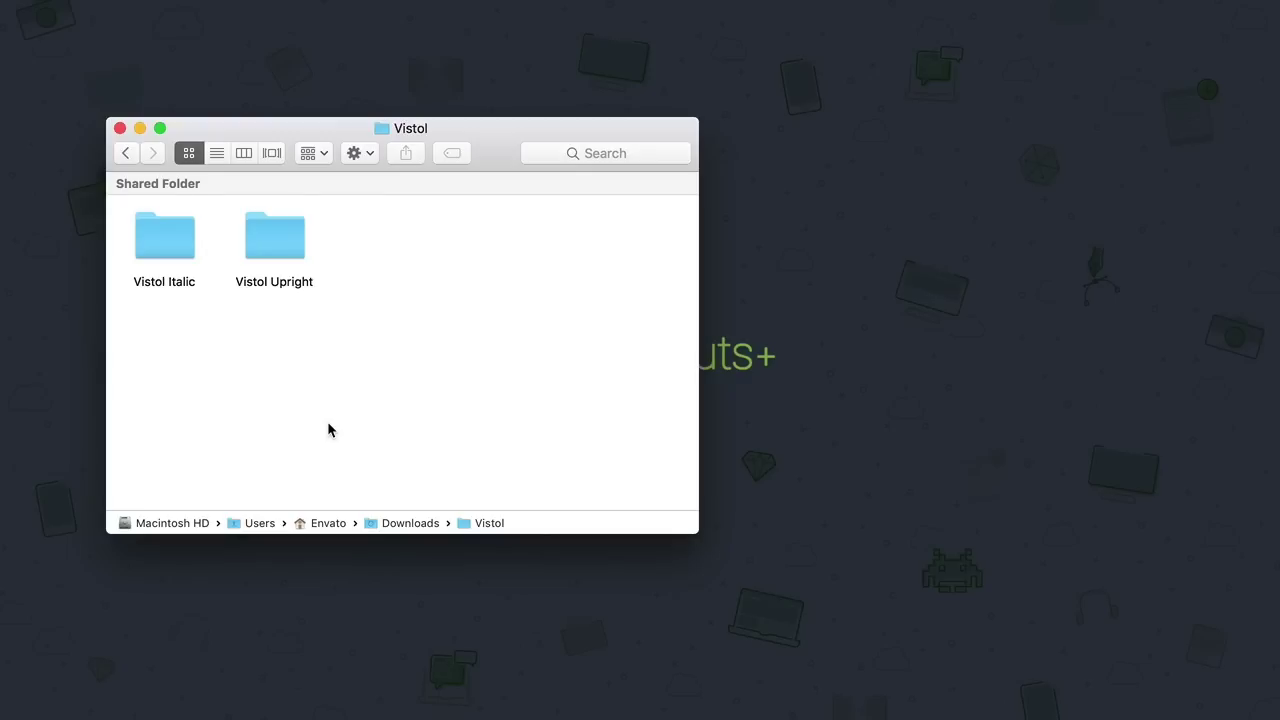
Open Font Book to view the Envato font collection, close it and return to the Downloads folder
click(648, 697)
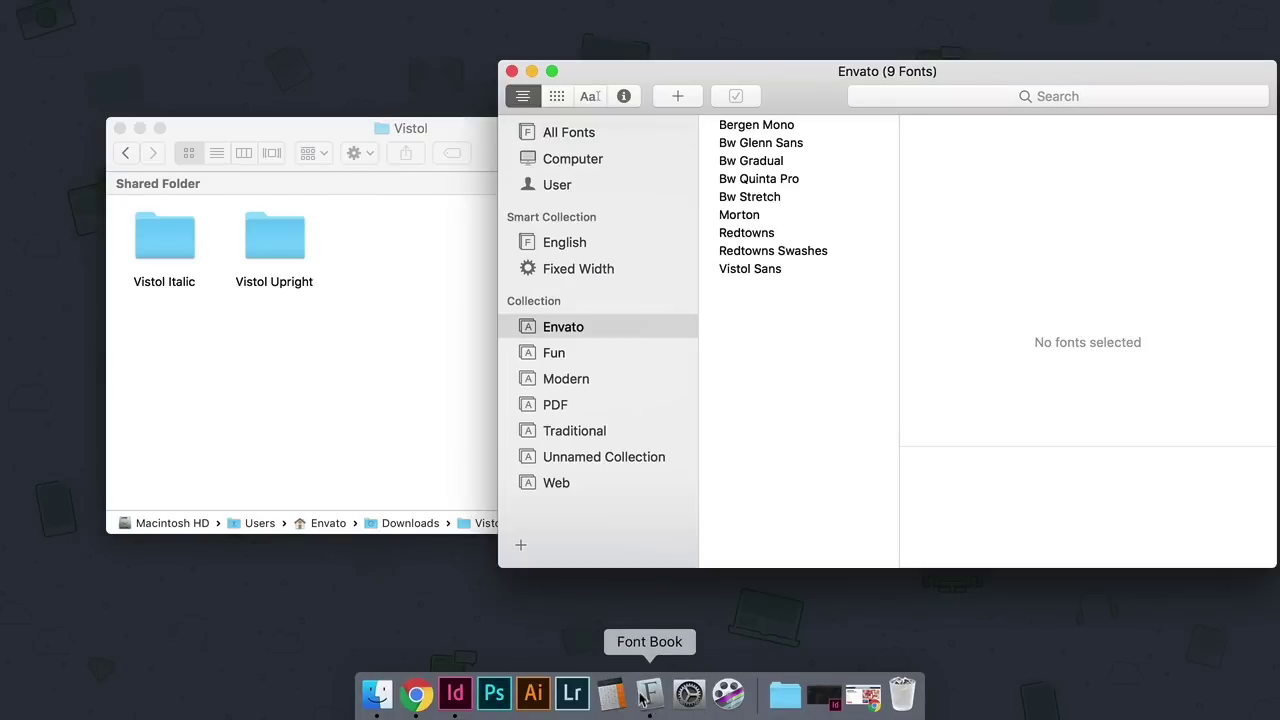
click(512, 71)
click(125, 153)
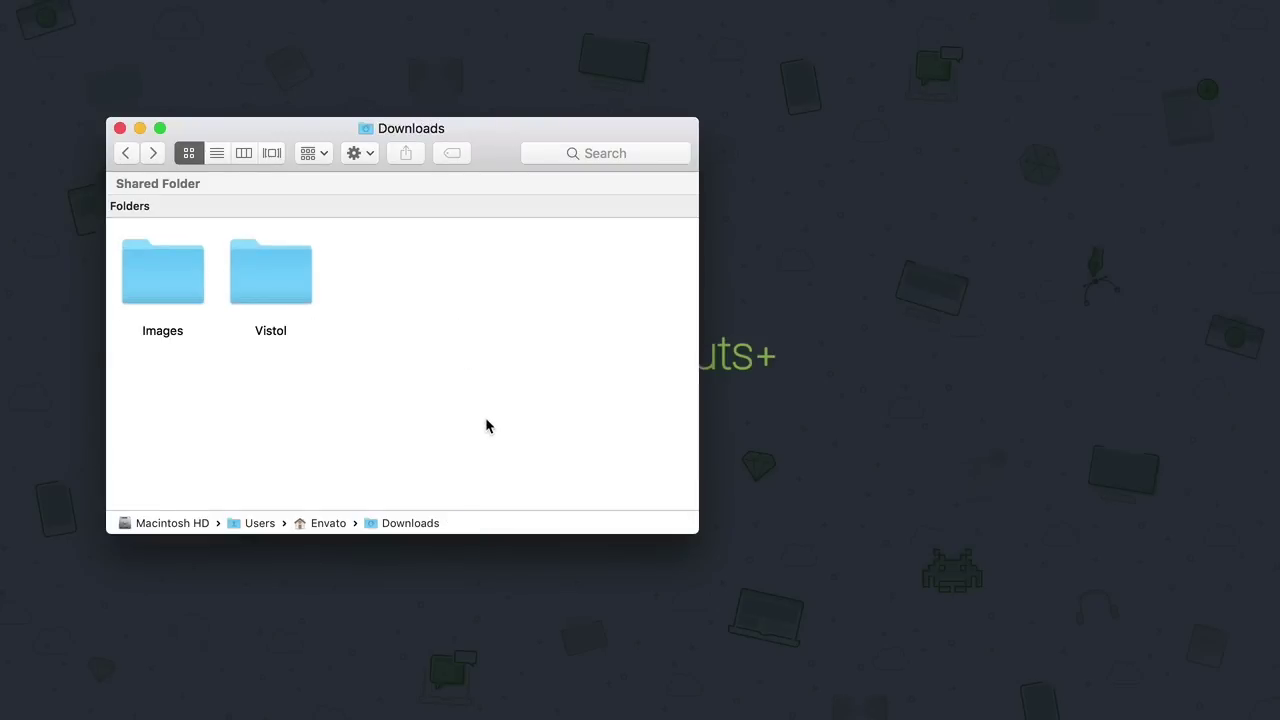
Switch to the Envato Elements website in Chrome and browse the Beautiful landscapes photo collection
mouse_move(600, 712)
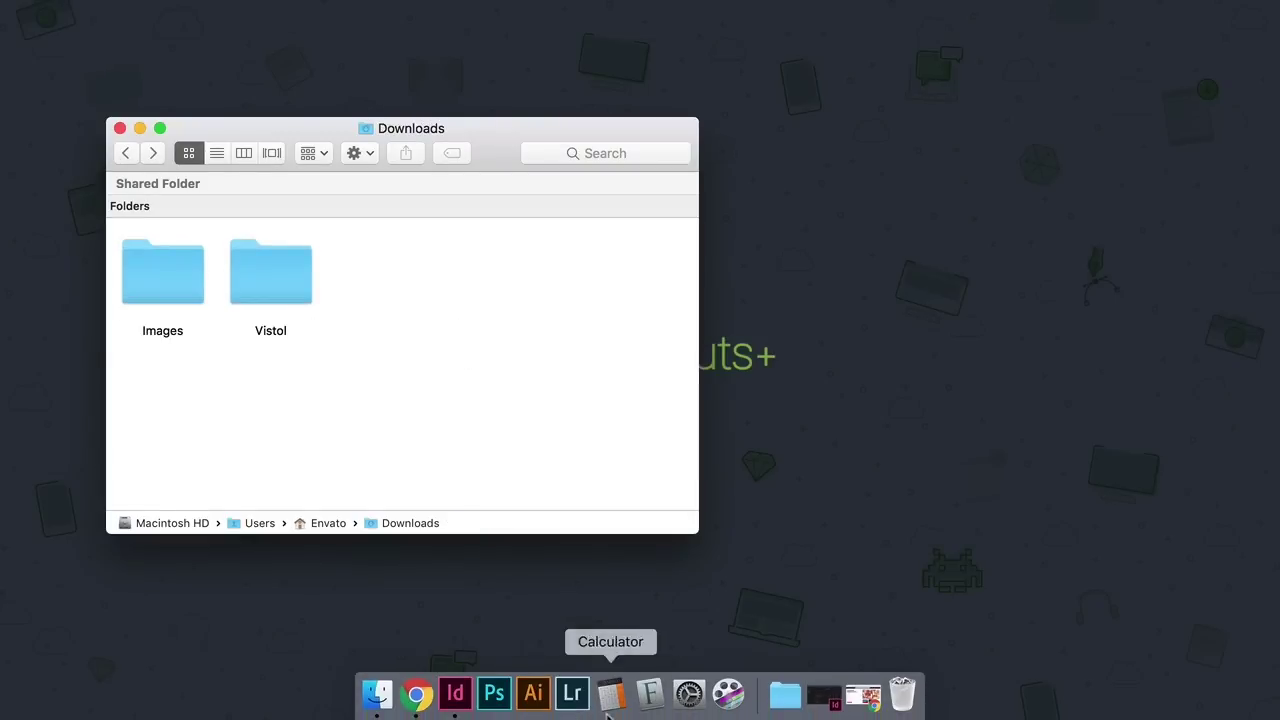
click(858, 693)
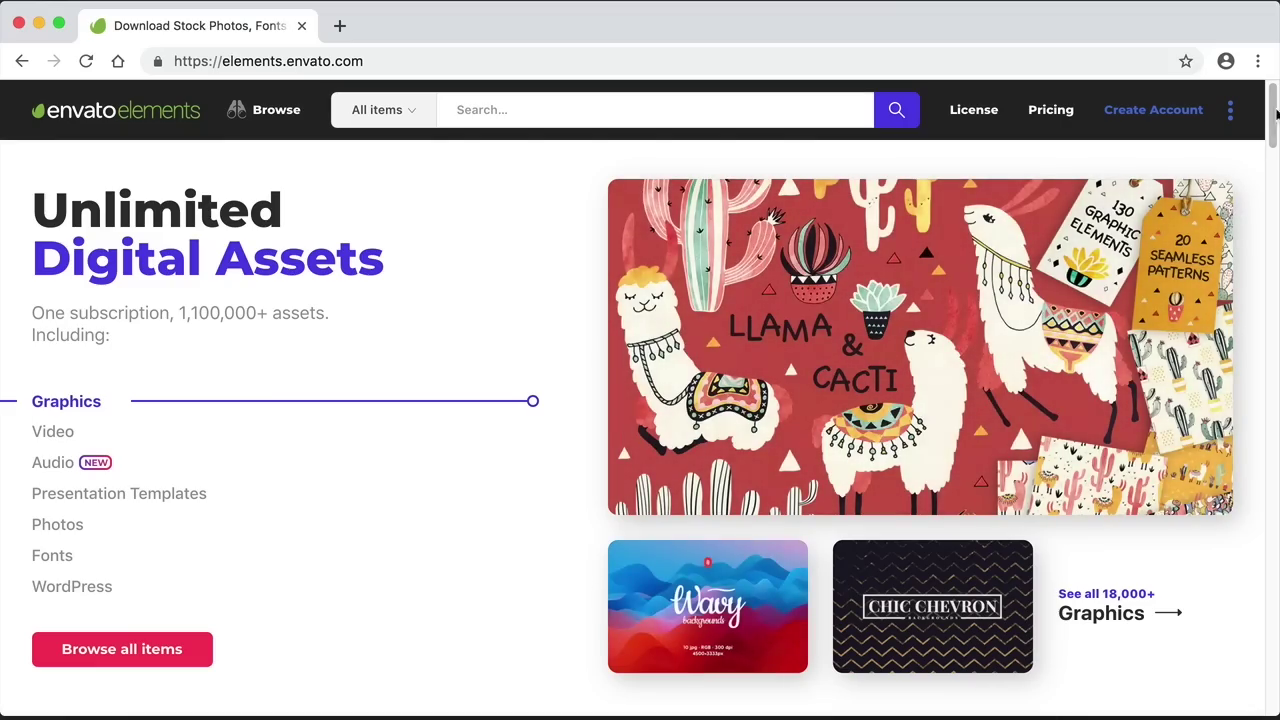
mouse_move(1268, 100)
mouse_down()
mouse_move(1275, 470)
mouse_move(1272, 95)
mouse_up()
mouse_move(237, 117)
click(240, 497)
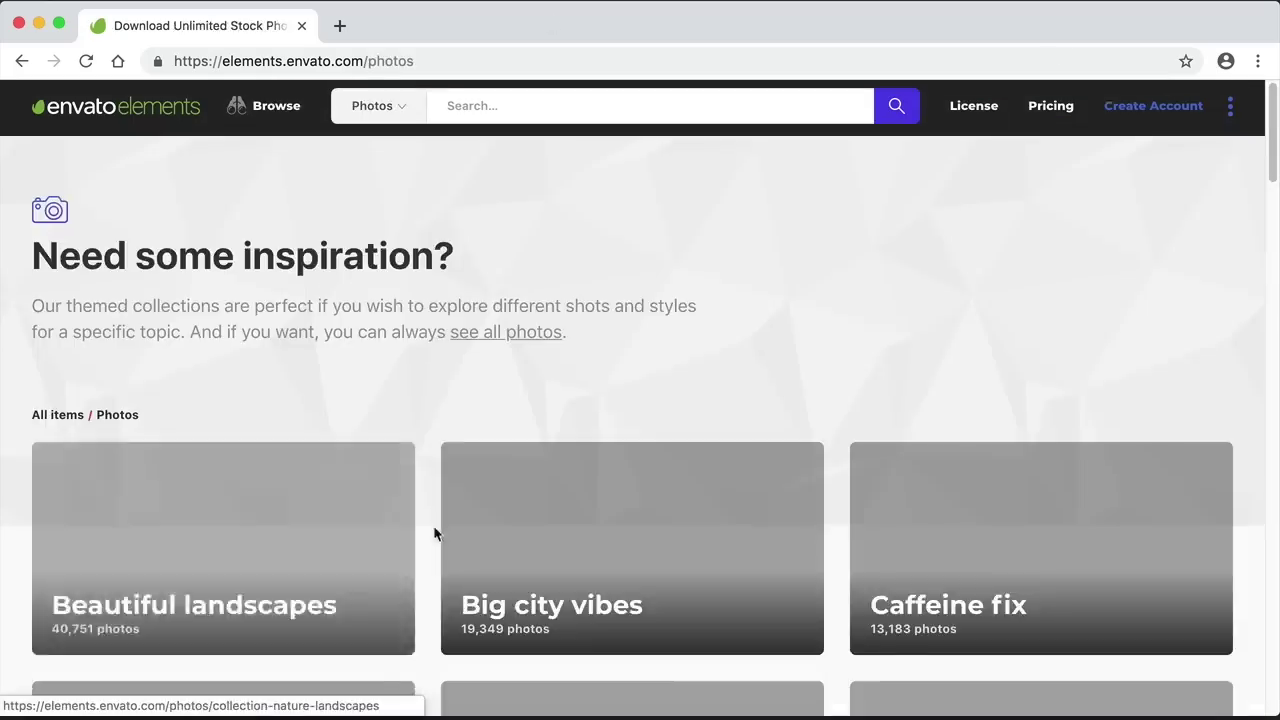
scroll(277, 160, down, 4)
click(277, 160)
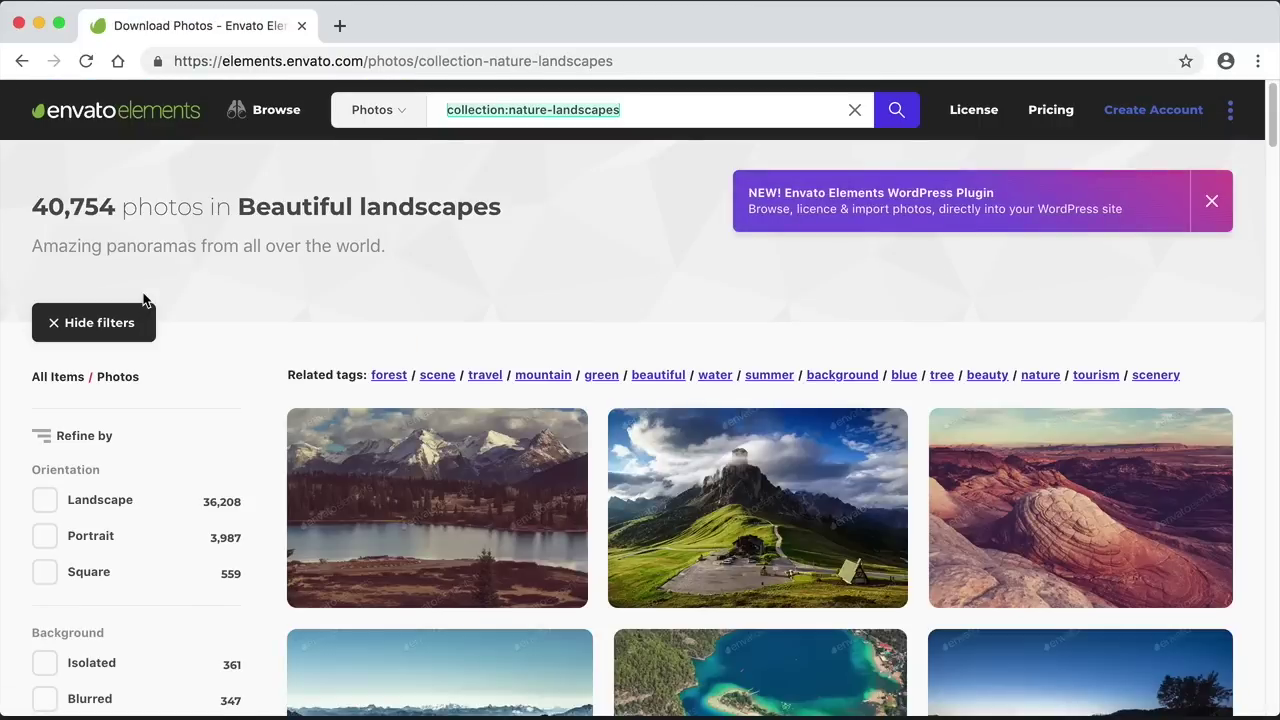
scroll(146, 296, down, 6)
scroll(147, 300, up, 6)
Minimize the browser, switch to InDesign and start a new print document from the A4 preset
click(38, 24)
click(838, 708)
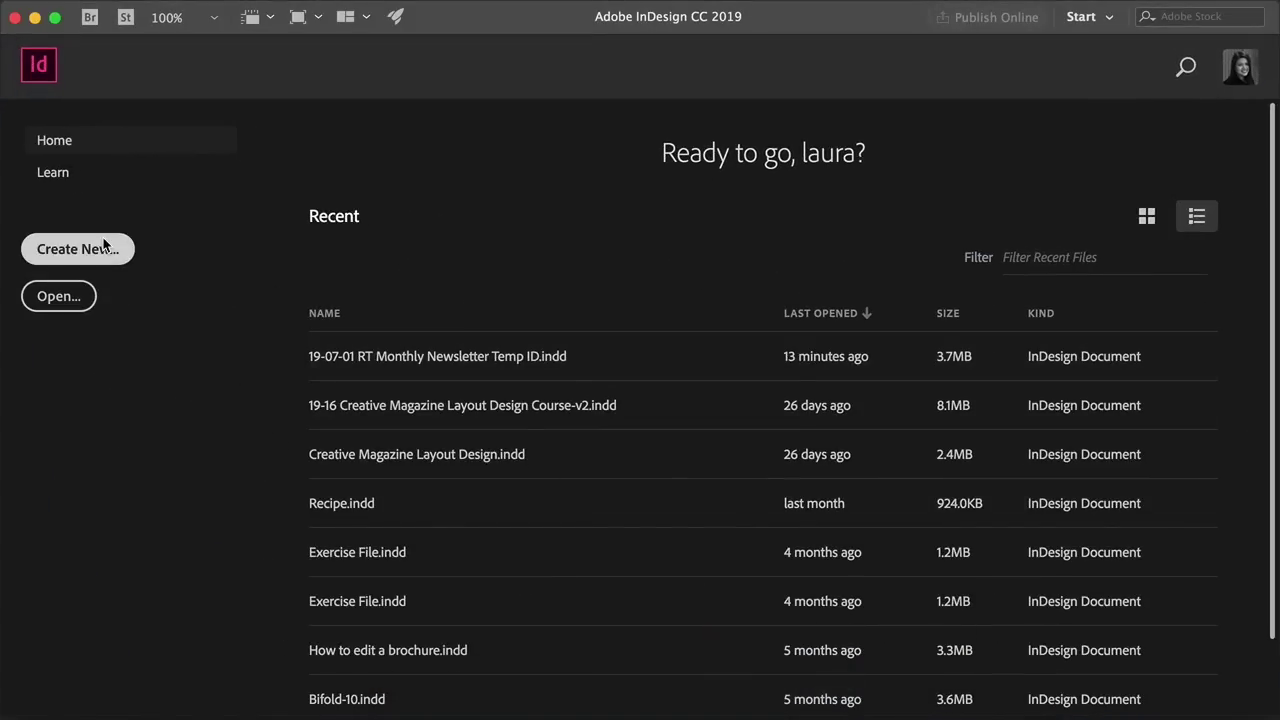
click(104, 246)
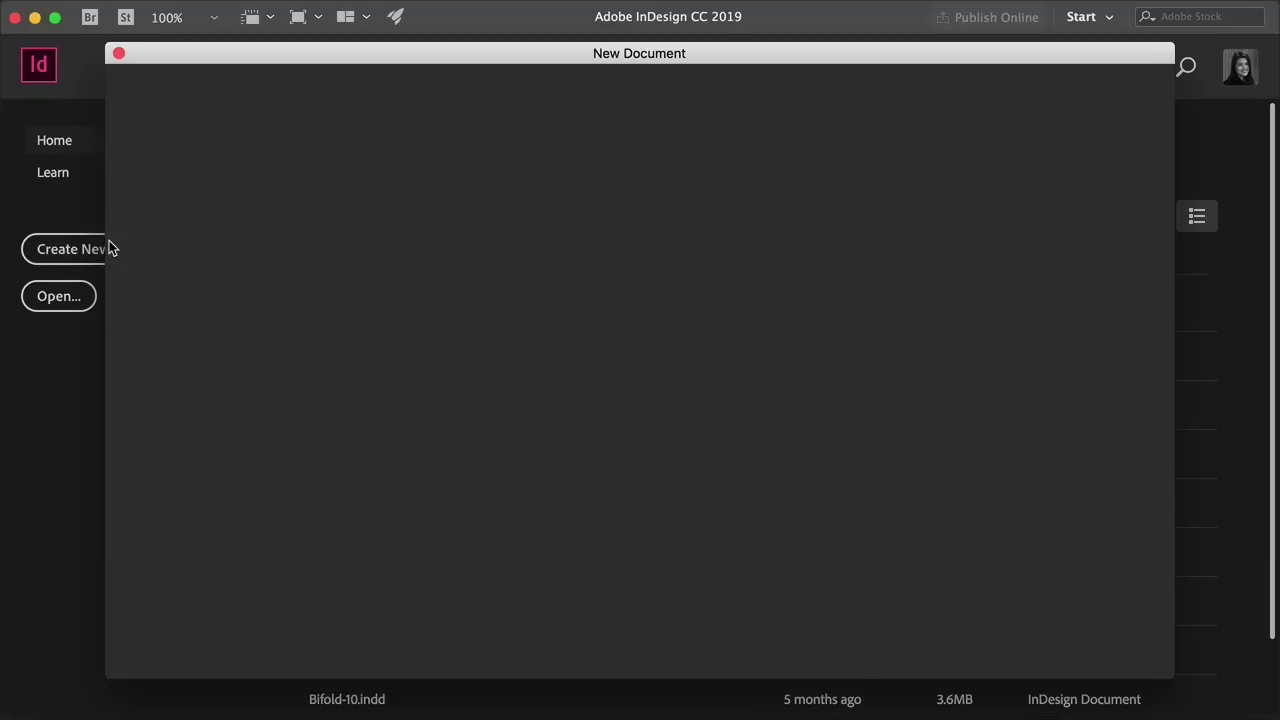
click(667, 90)
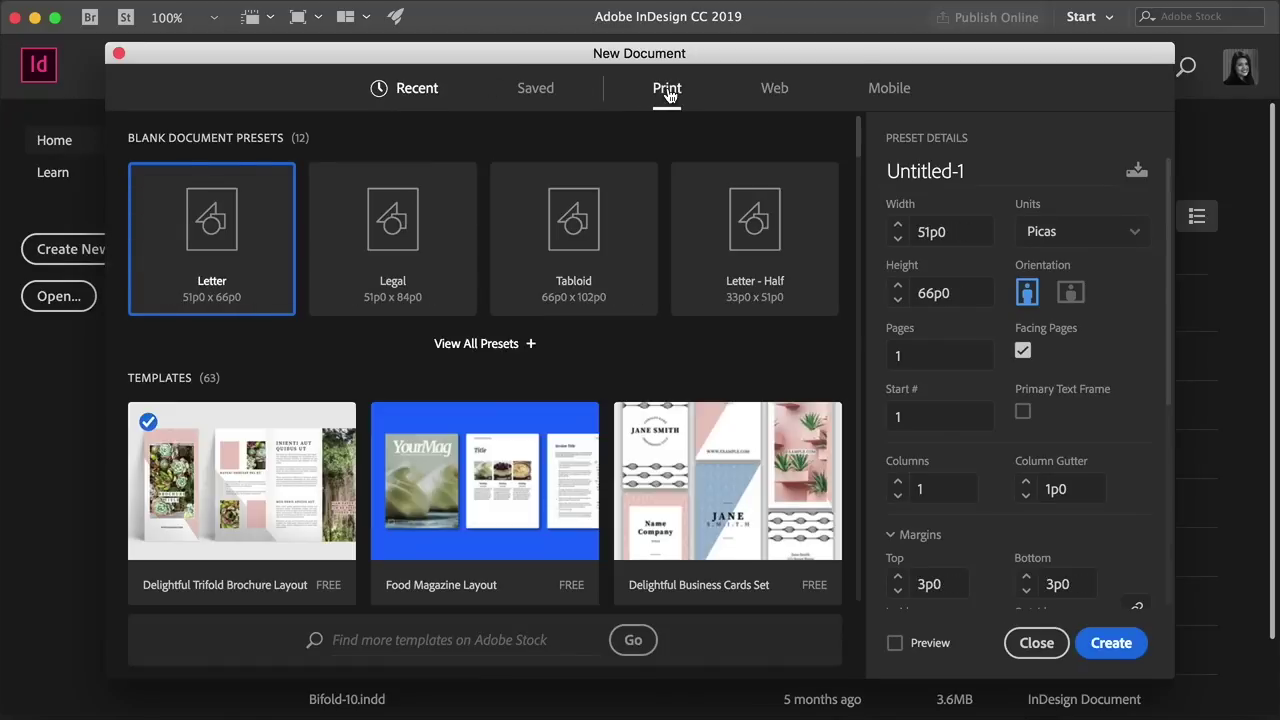
click(500, 348)
click(611, 372)
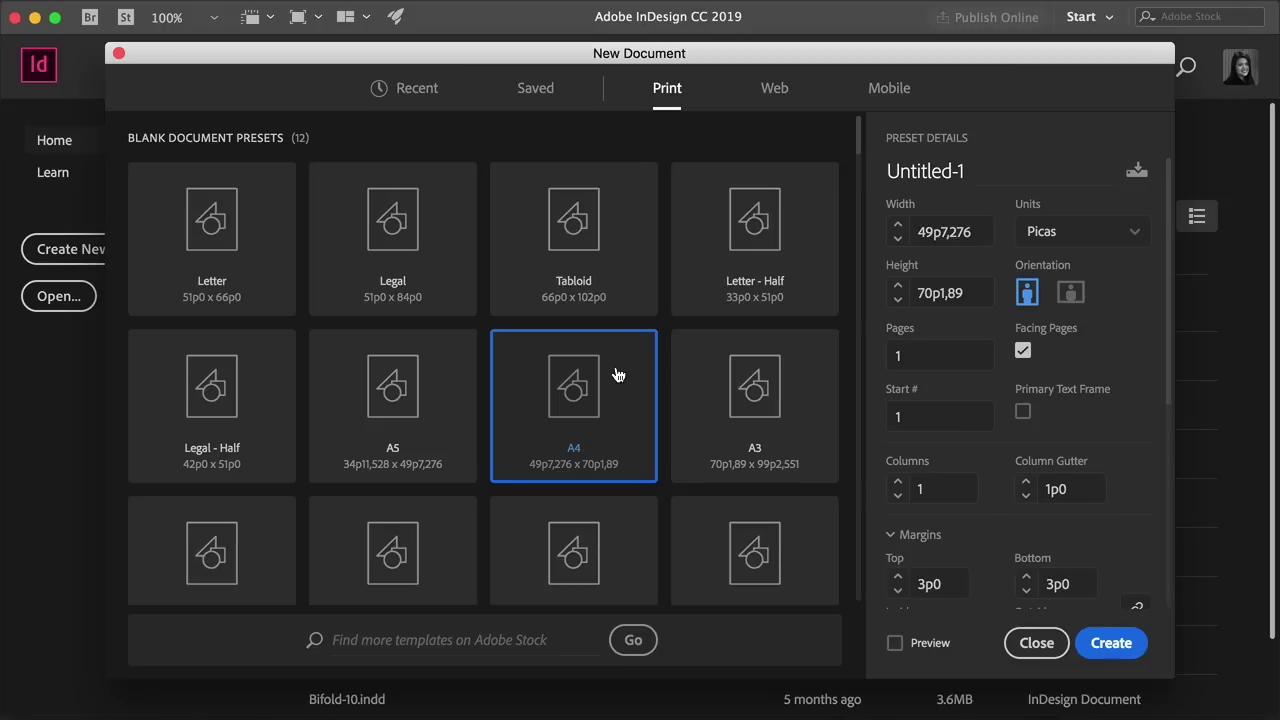
Set the new document's units to centimeters and name it Monthly Newsletter Template
click(1088, 234)
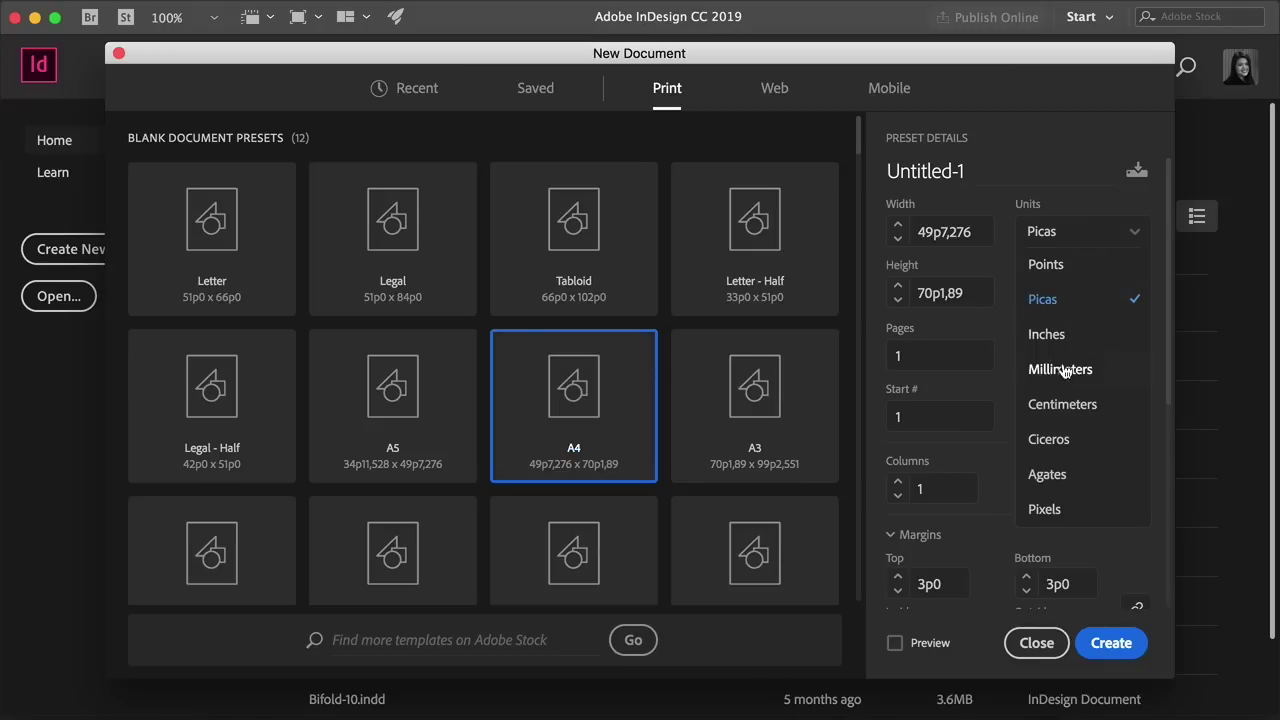
click(1056, 404)
triple_click(972, 170)
text(M)
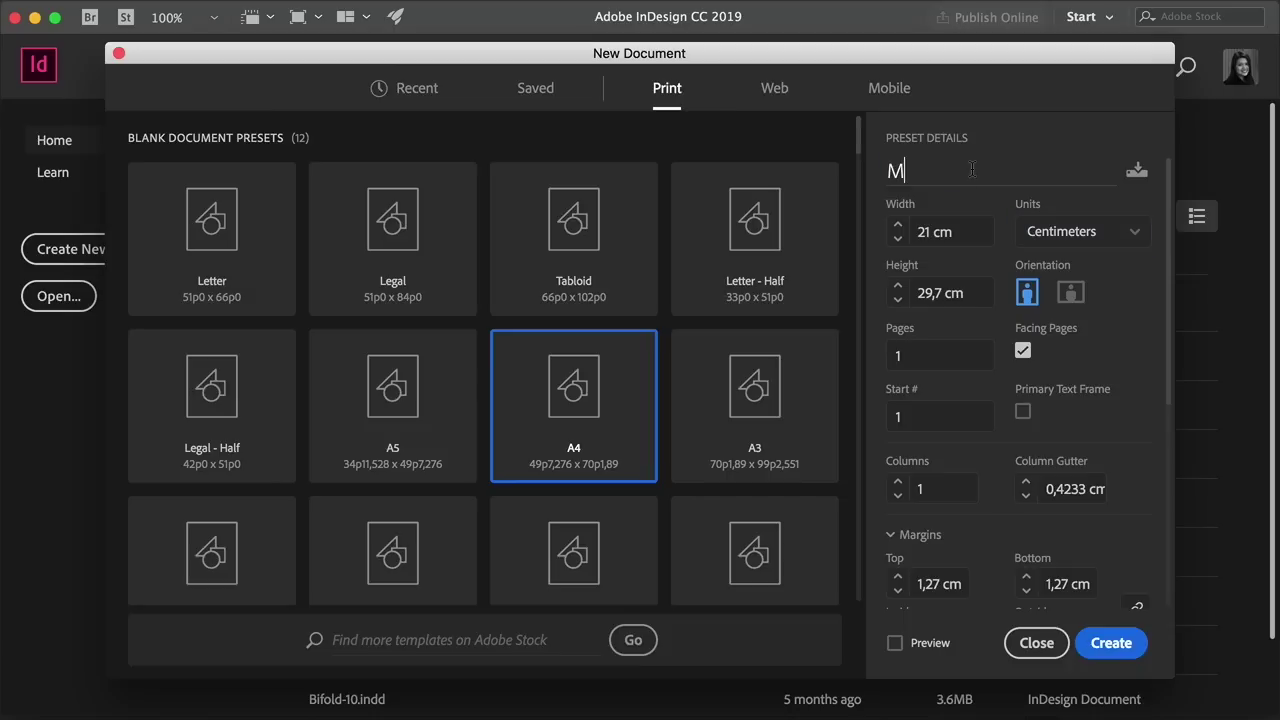
text(onthly News)
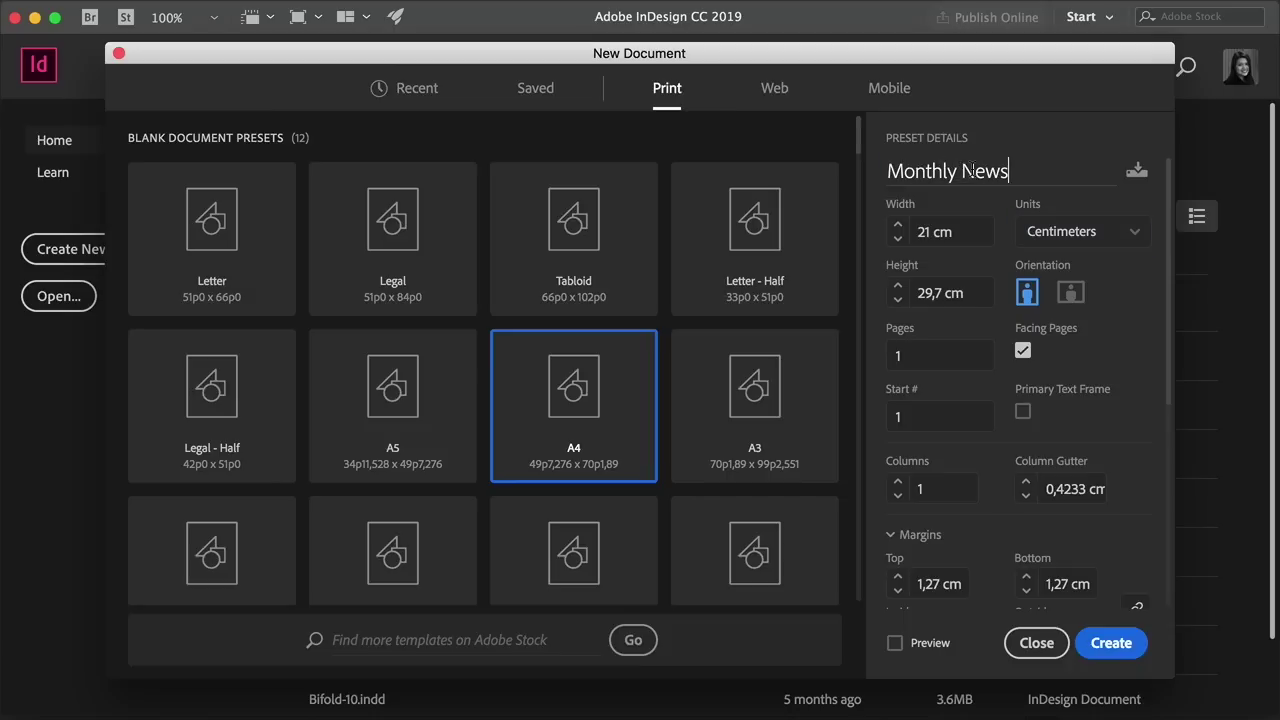
text(letter Template)
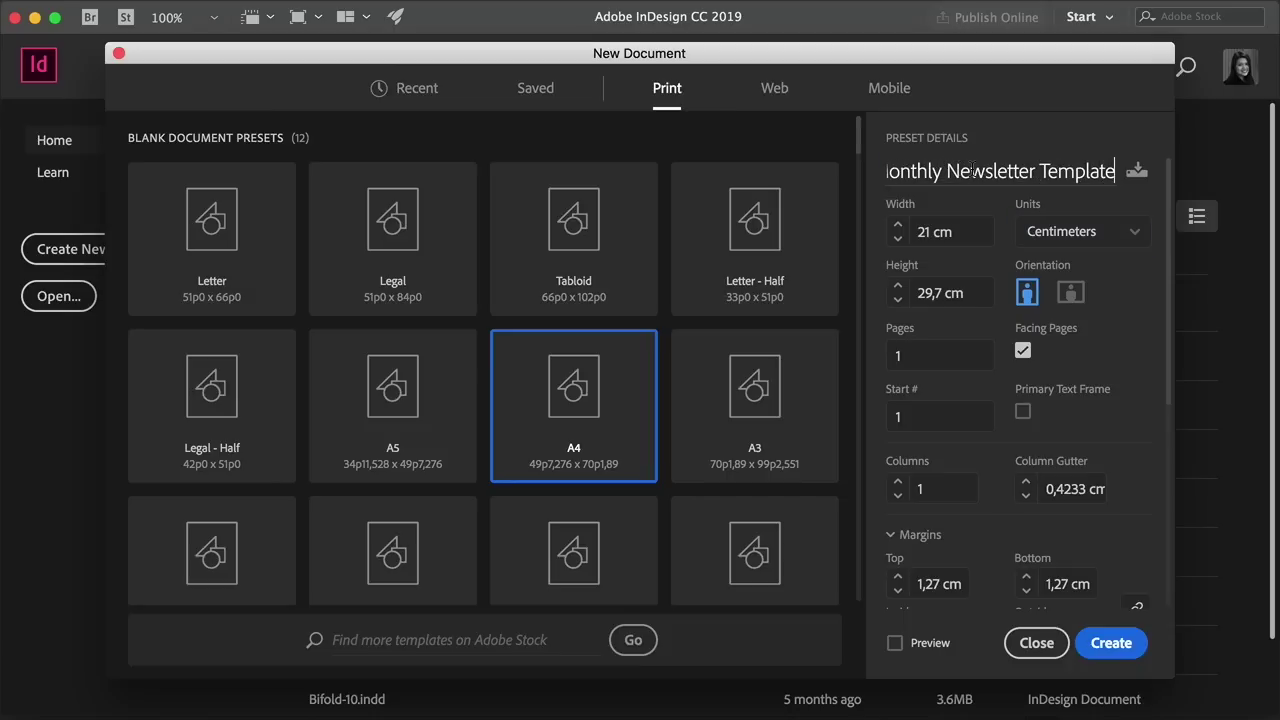
Give the document 4 pages and 6 columns with a 0,5 cm column gutter
click(890, 358)
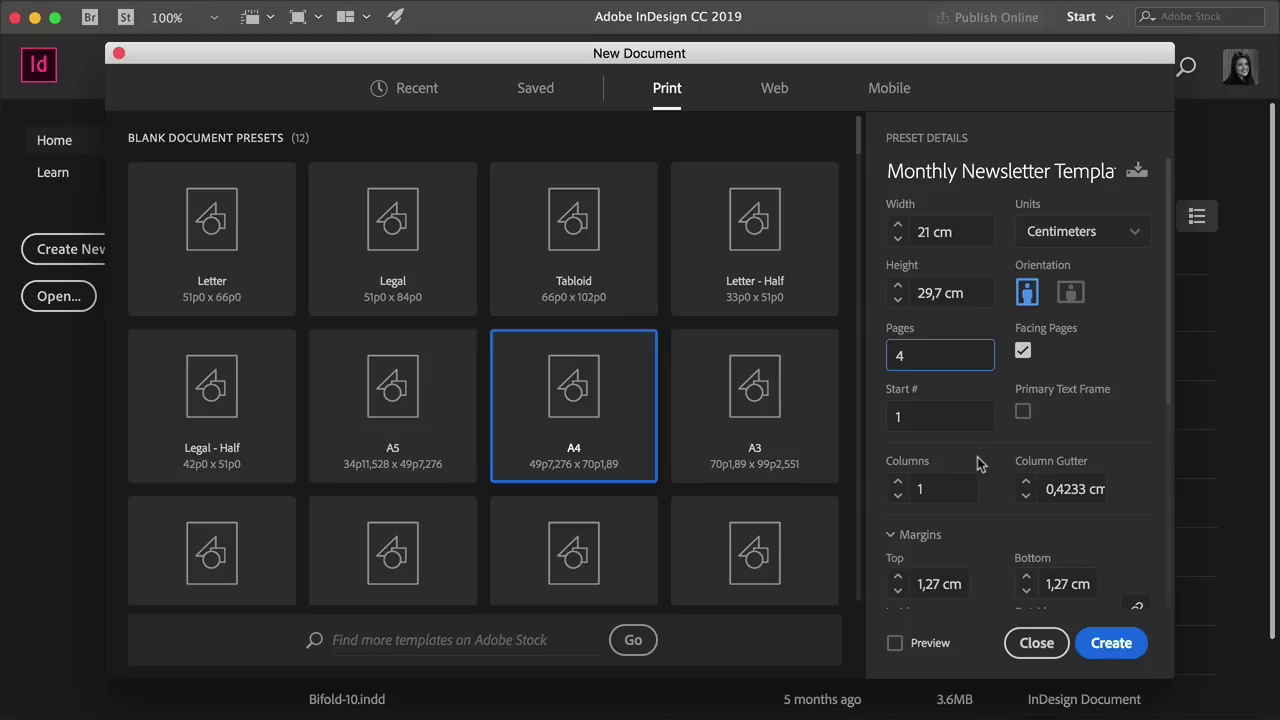
click(934, 485)
text(6)
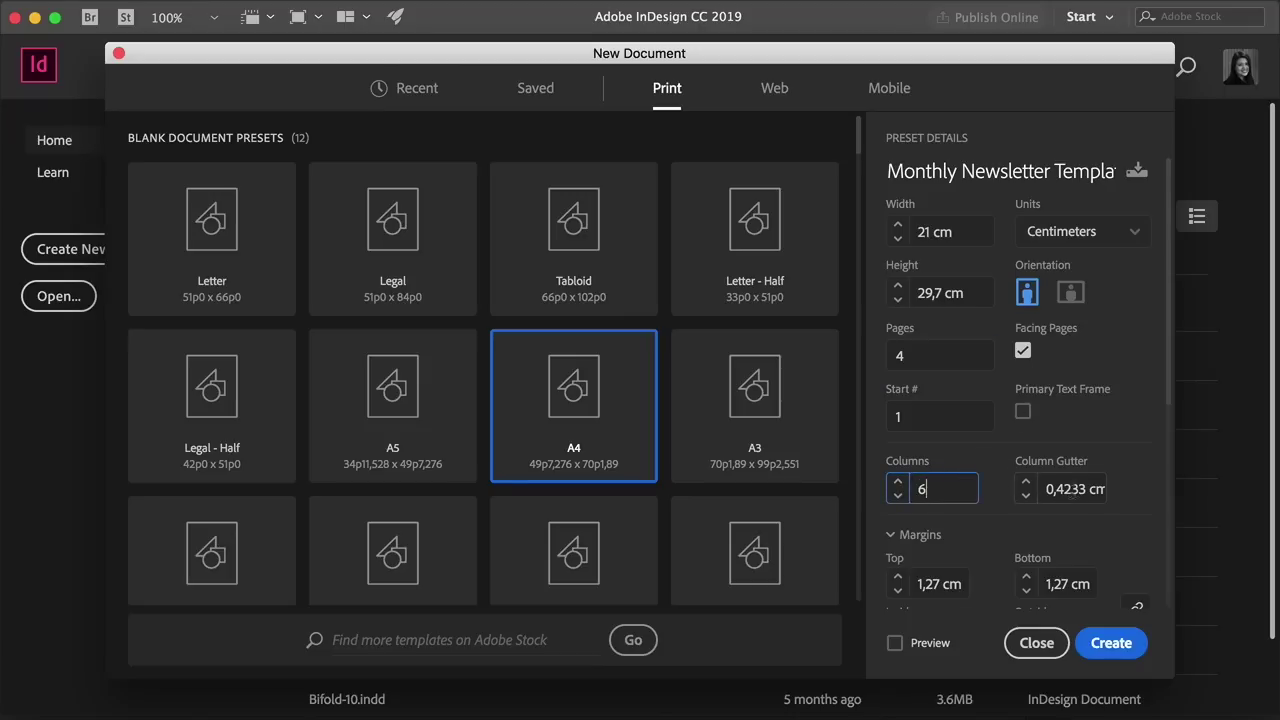
click(1075, 489)
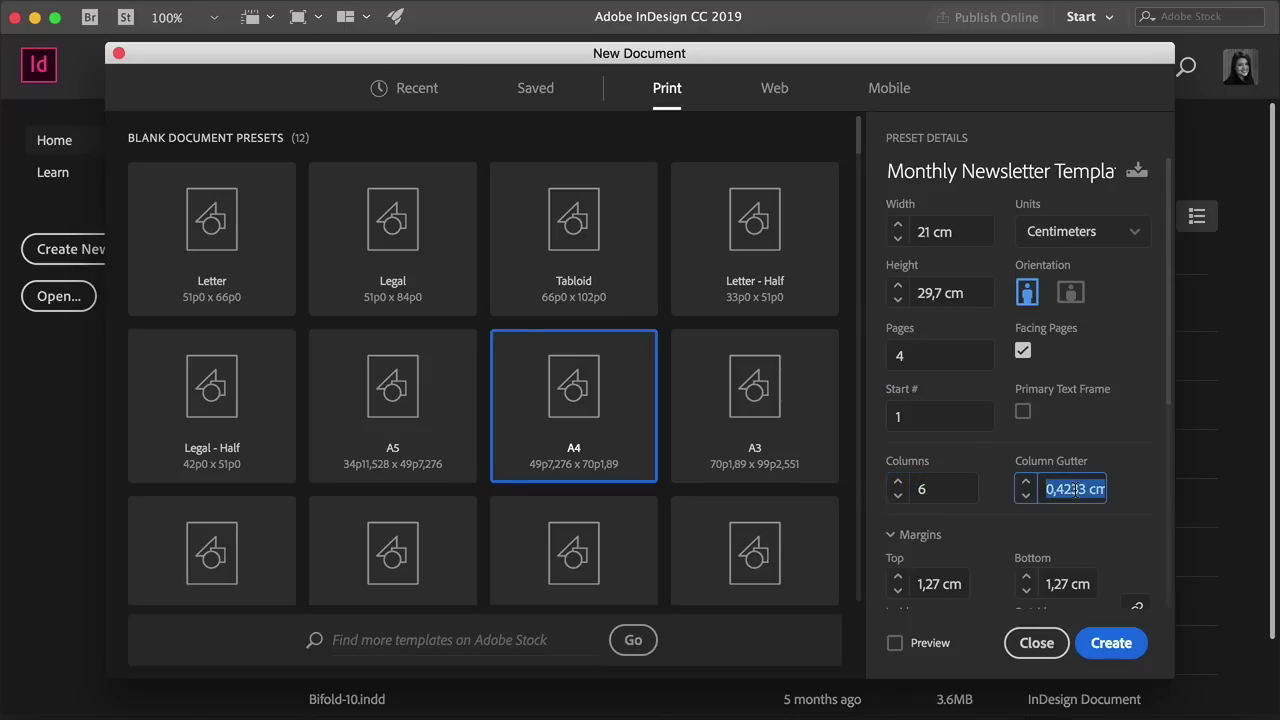
text(0,5 cm)
click(1154, 492)
Set the page margins to 2 cm on all sides
drag(1166, 370, 1163, 408)
scroll(1163, 410, down, 8)
click(946, 320)
text(2)
key(Tab)
Set the bleed to 0,3 cm on all sides and create the document
scroll(967, 440, down, 4)
click(945, 401)
click(926, 401)
text(,3)
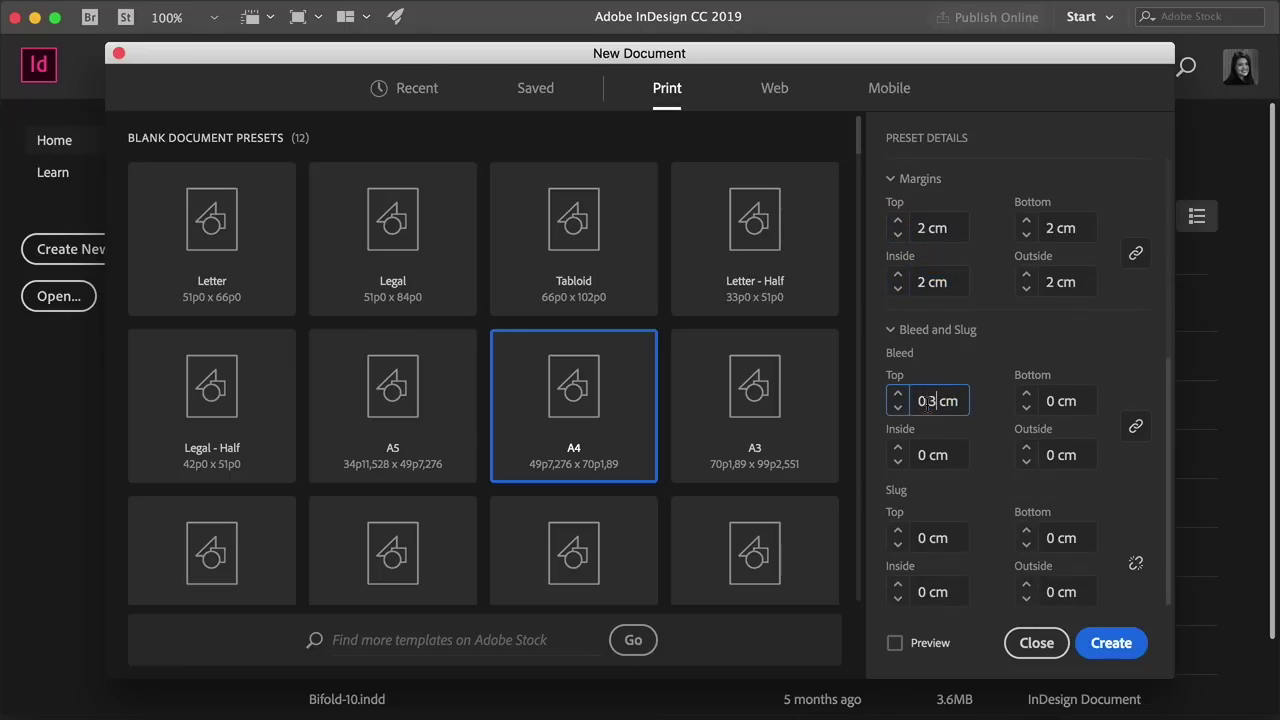
click(943, 455)
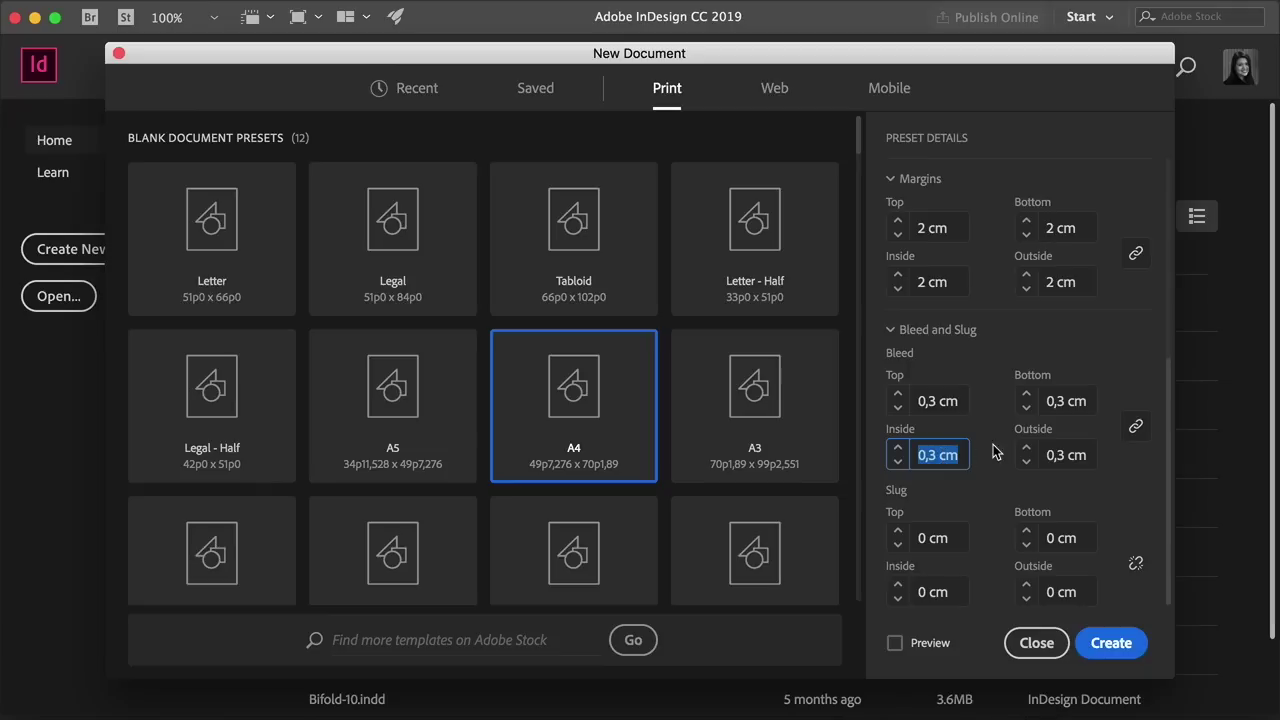
click(1108, 643)
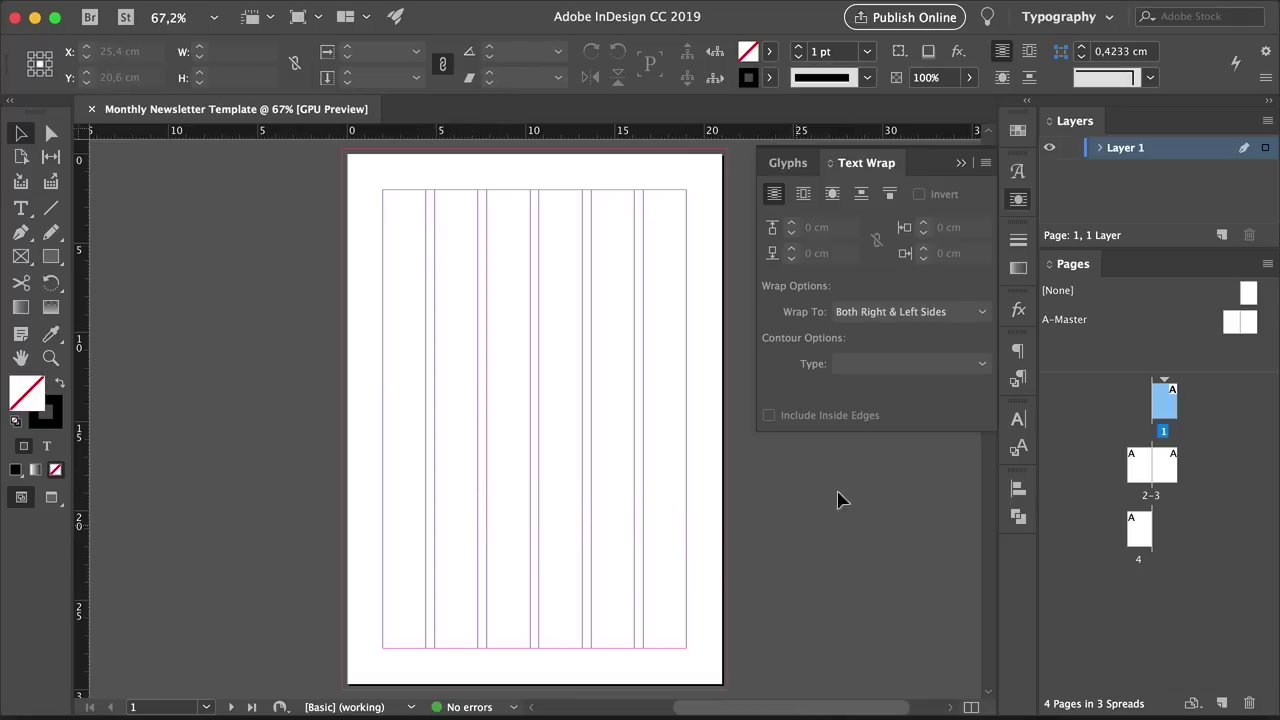
Collapse the Text Wrap panel and choose the Typography workspace
click(1010, 200)
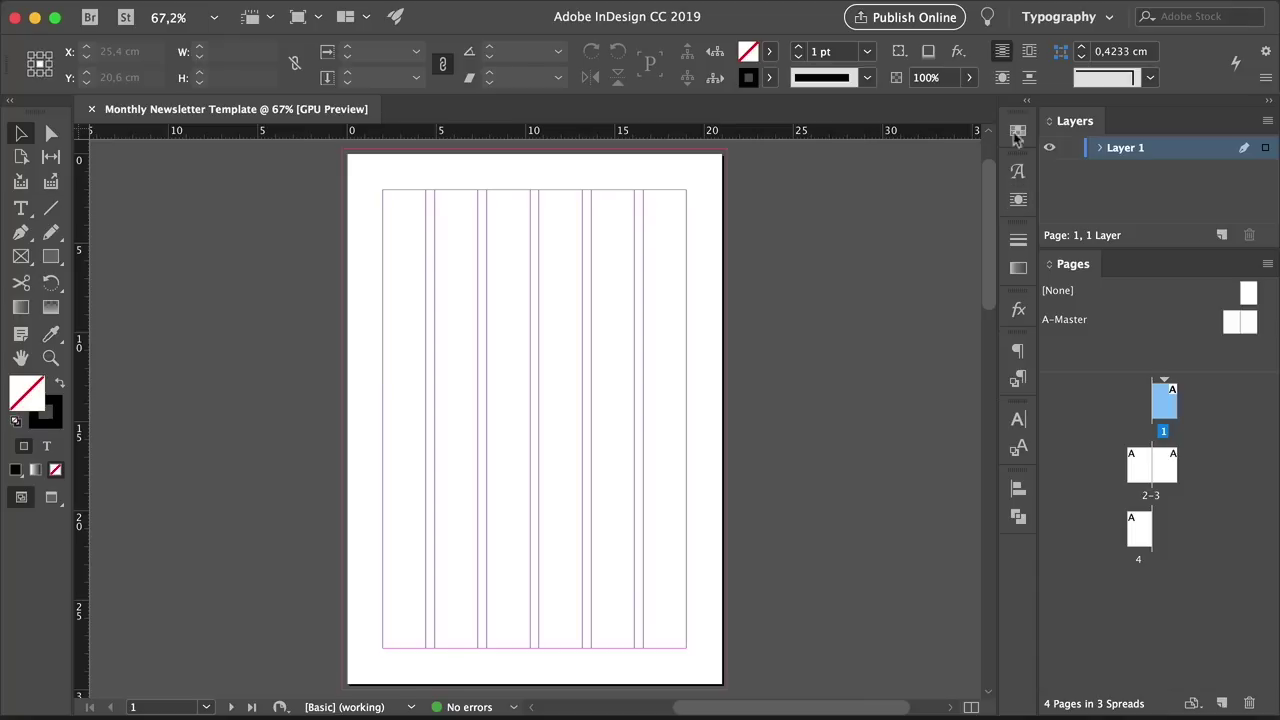
click(1060, 18)
click(1075, 183)
Check that the Layers panel is shown and rename Layer 1 as Background
mouse_move(636, 2)
click(542, 11)
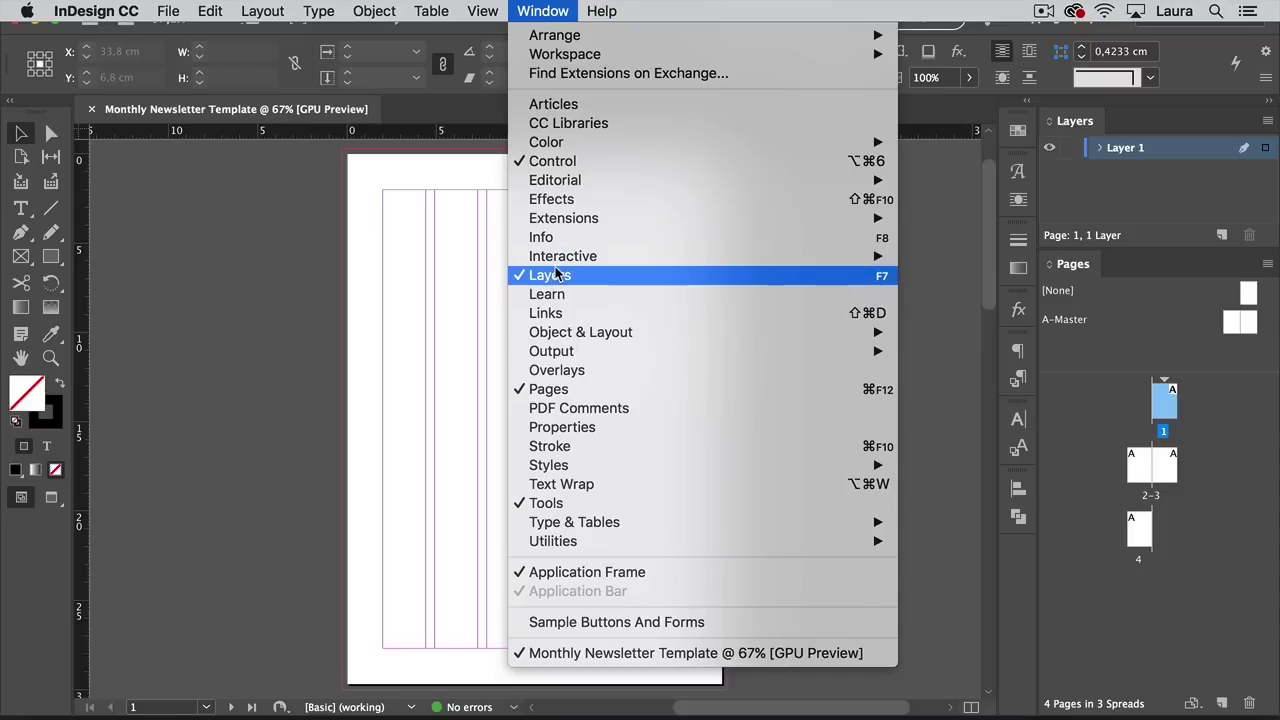
click(1080, 120)
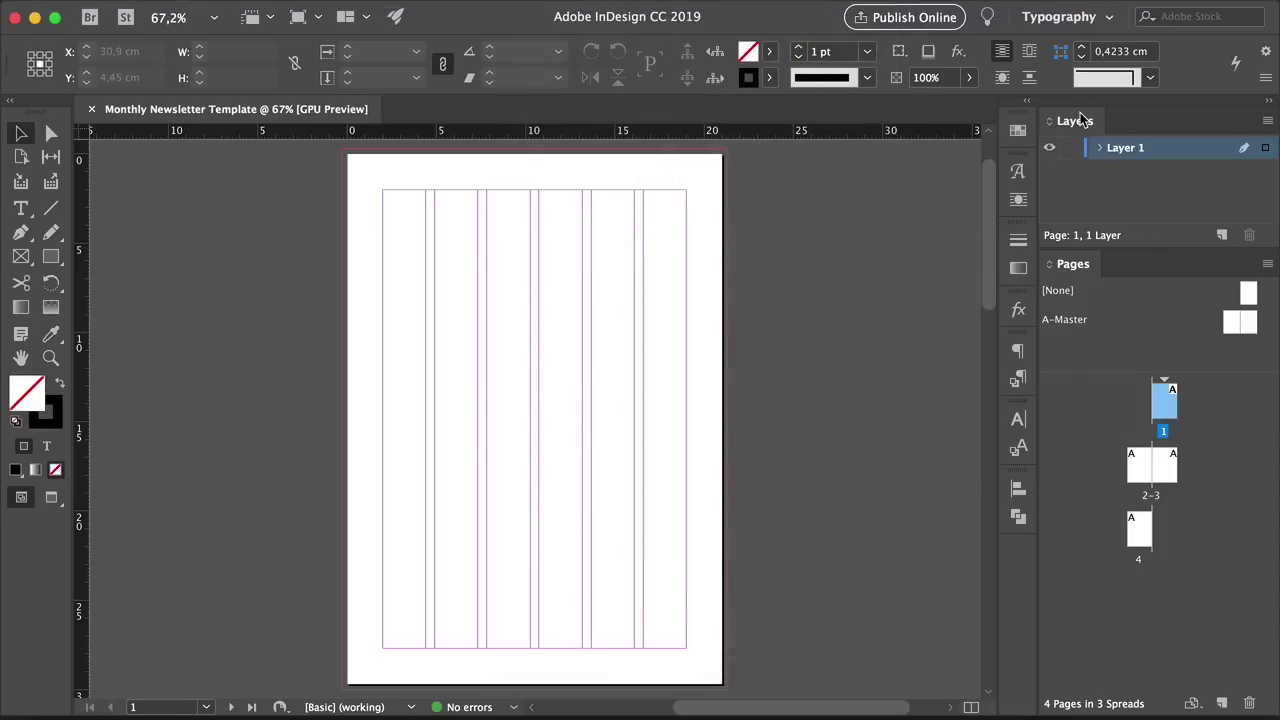
double_click(1120, 148)
text(Background)
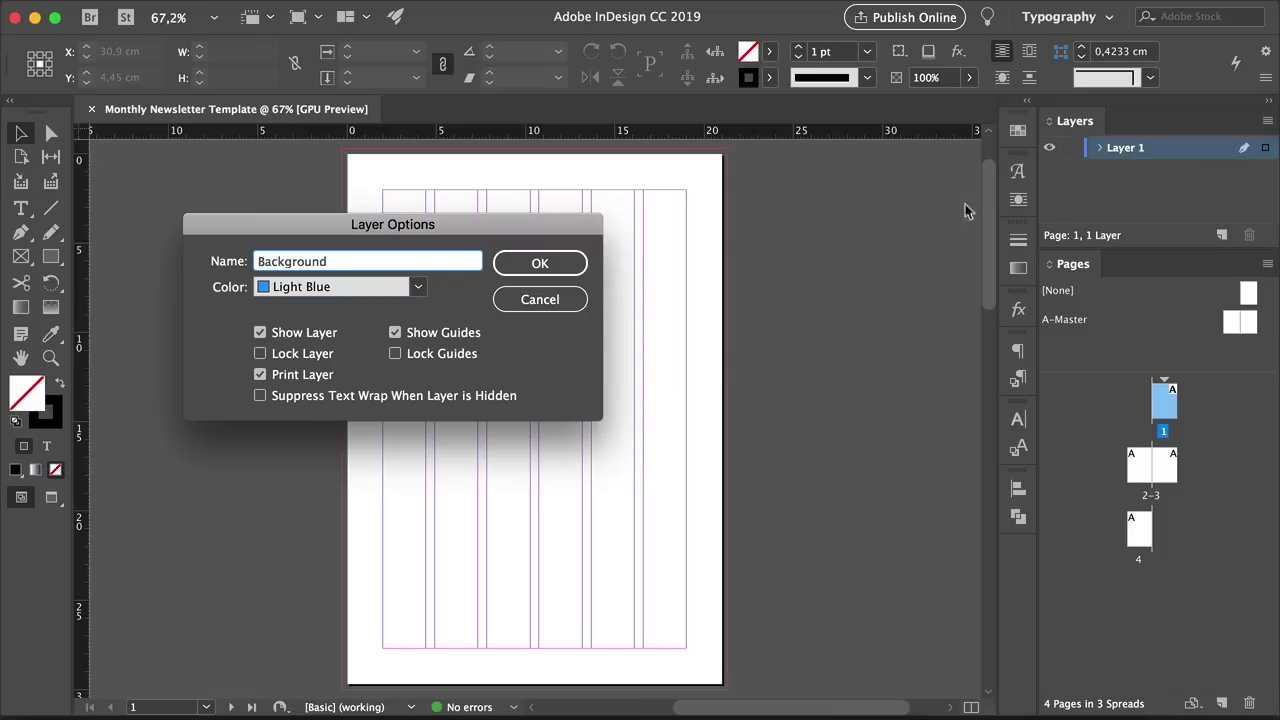
click(562, 262)
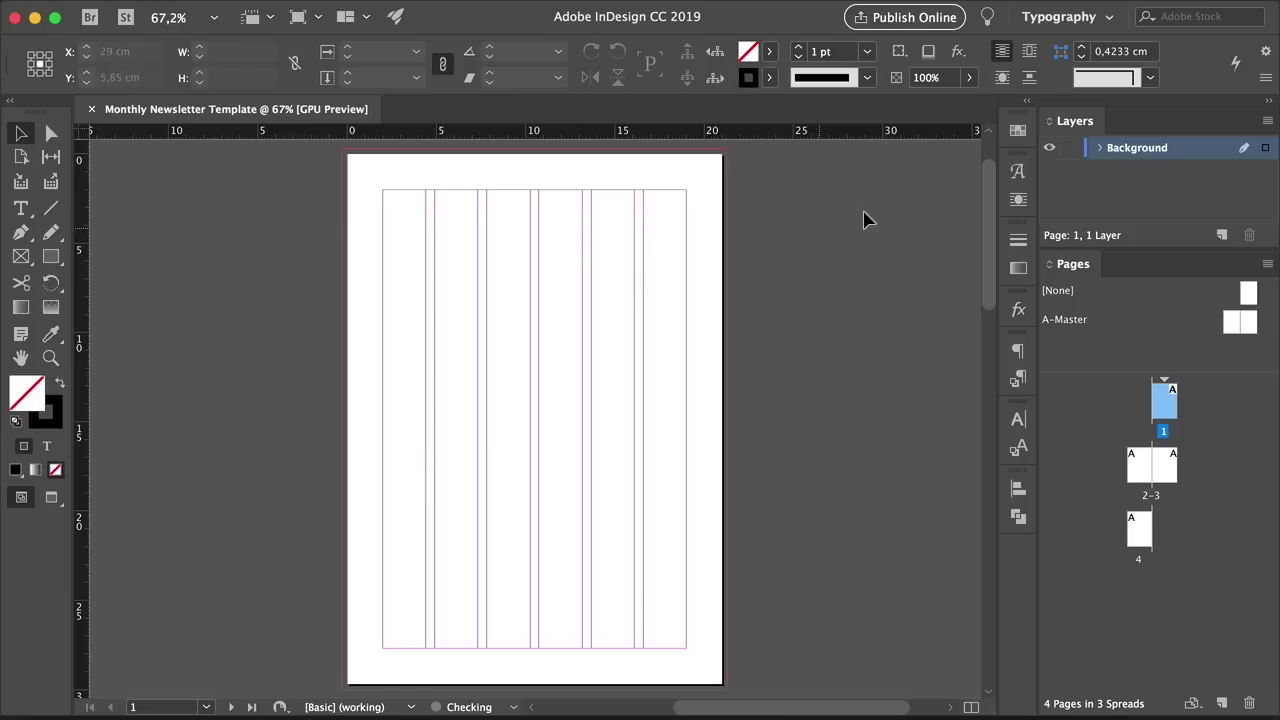
Add a new layer above Background and name it Copy
click(1222, 235)
double_click(1150, 150)
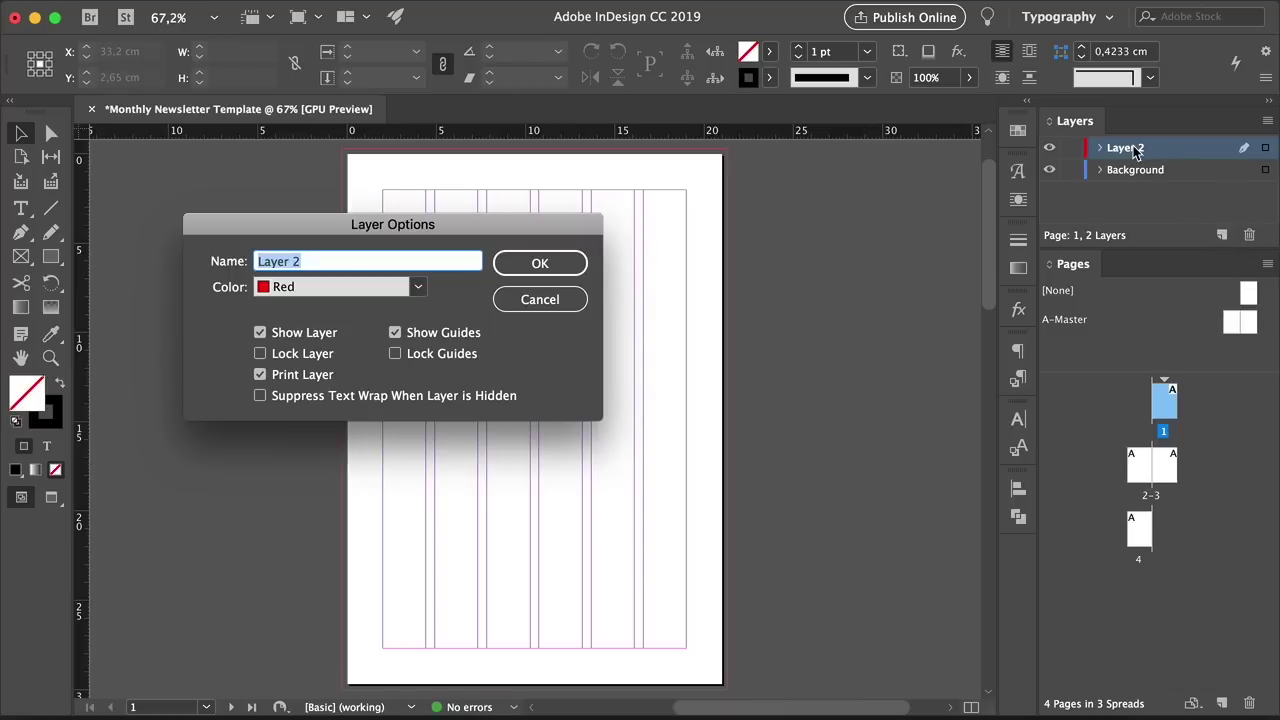
text(Copy)
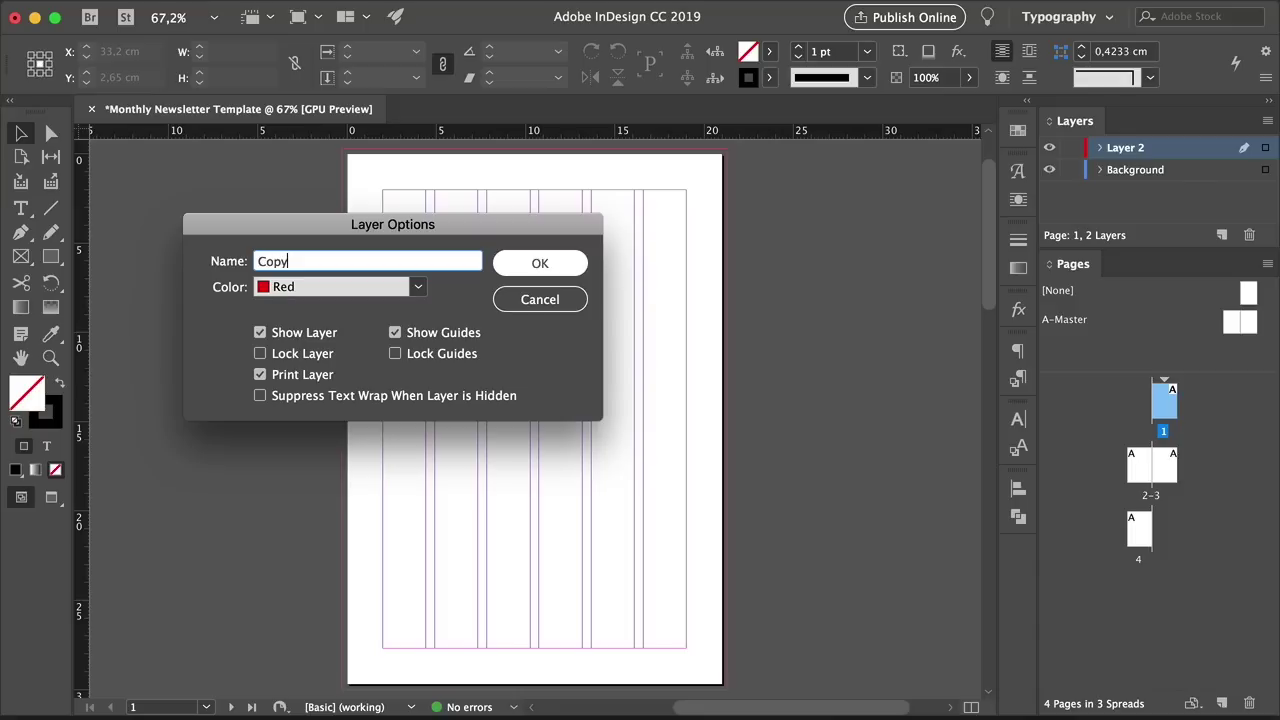
click(541, 262)
Add a third layer above Copy and name it Images
click(1222, 240)
double_click(1130, 152)
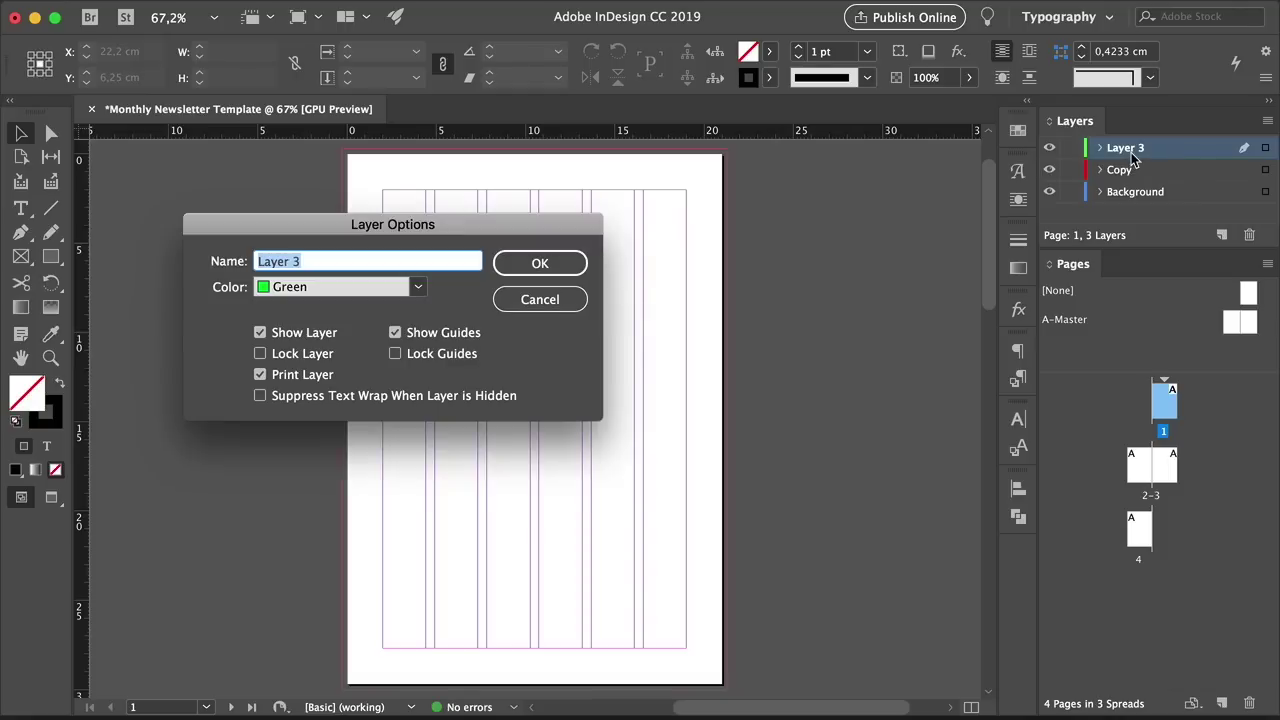
text(Images)
key(Return)
Try locking the Images layer, and unlock it again
click(1069, 148)
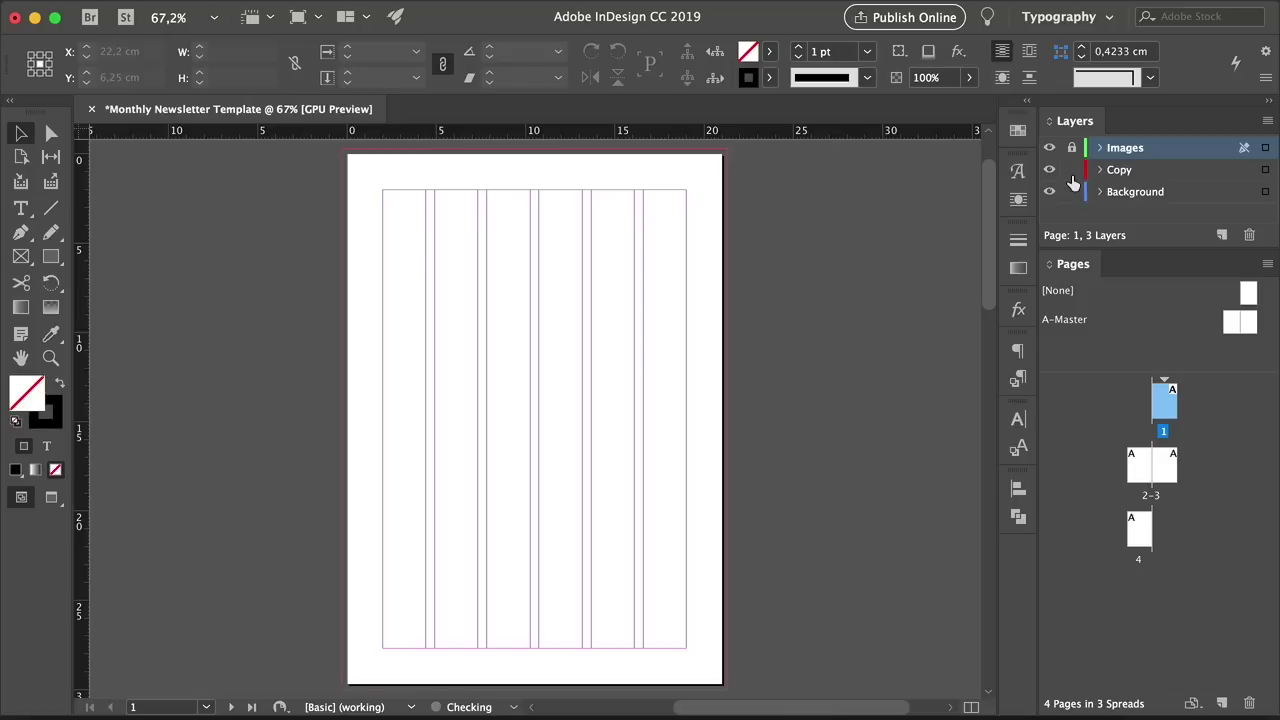
click(1071, 170)
click(1071, 148)
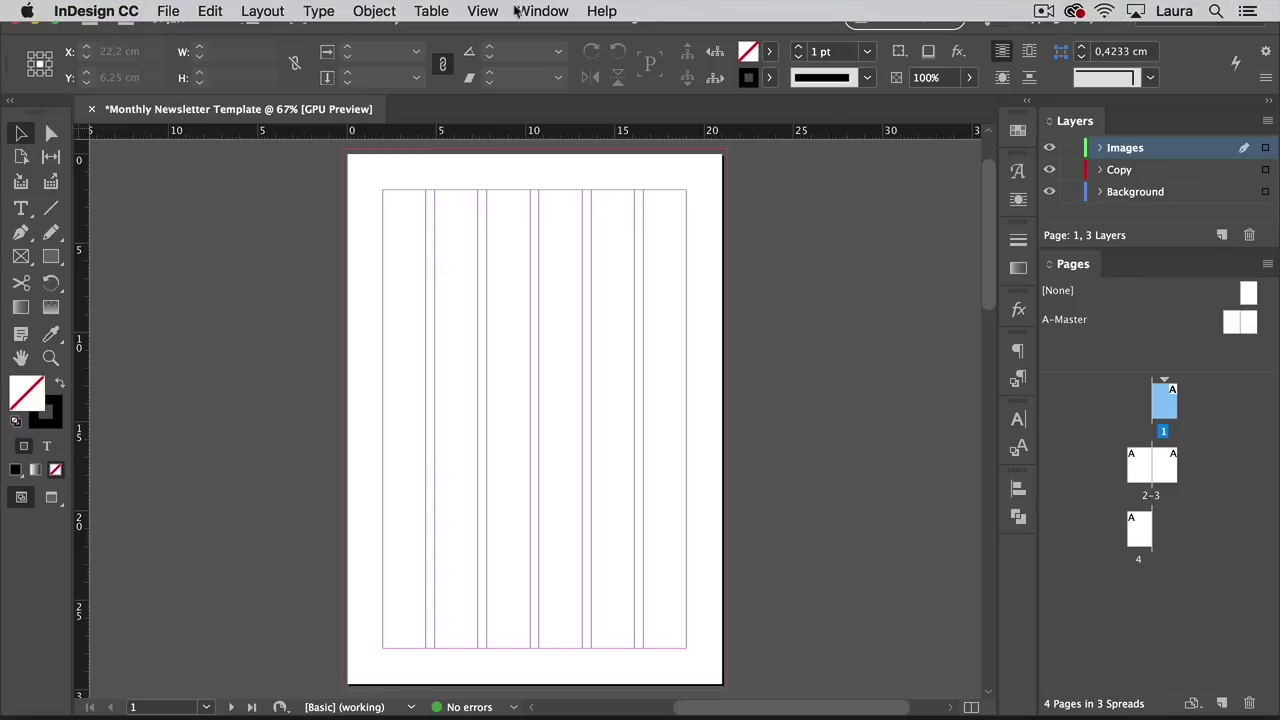
Show the Swatches and delete the six default colour swatches from C=100 M=0 Y=0 K=0 through C=100 M=90 Y=10 K=0
click(532, 12)
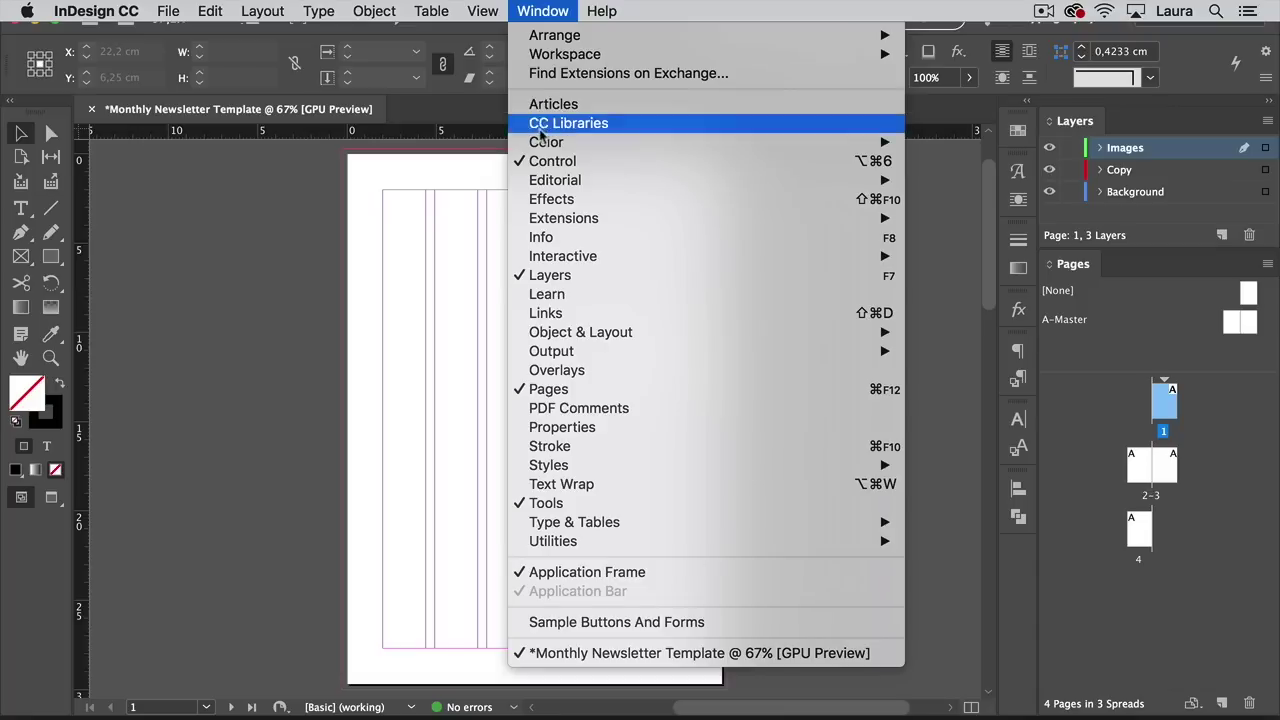
mouse_move(541, 142)
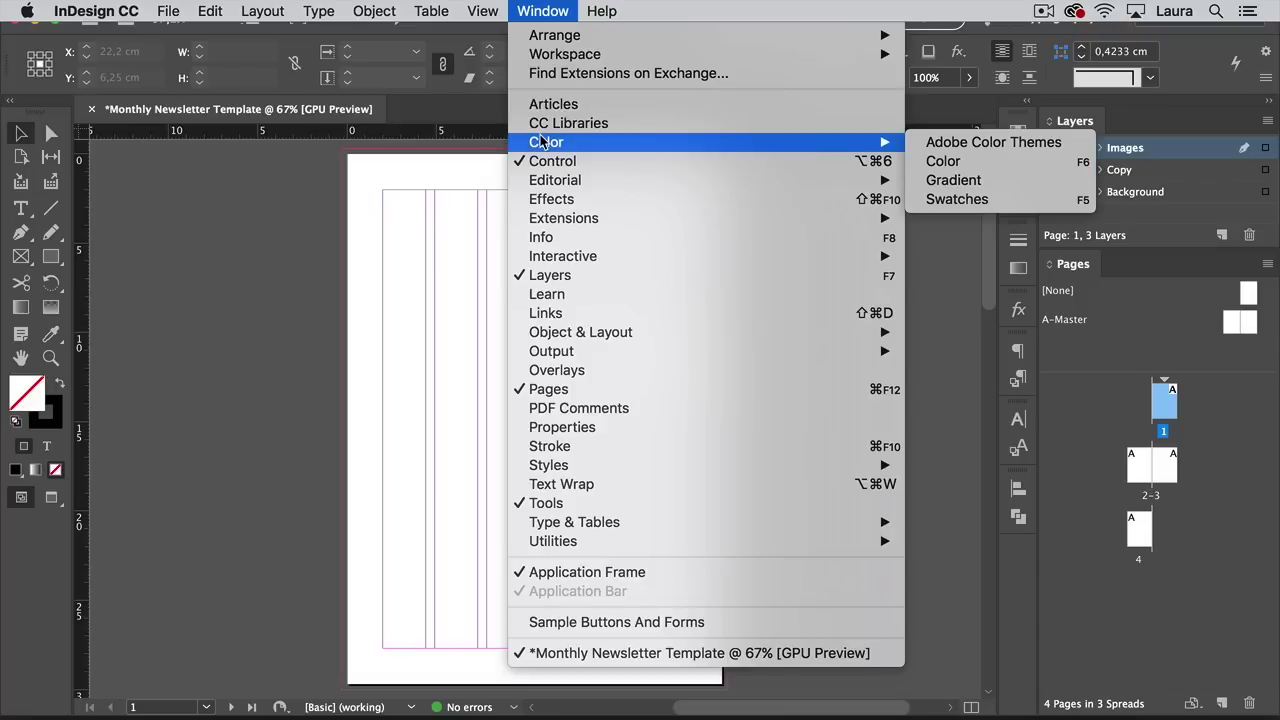
click(966, 202)
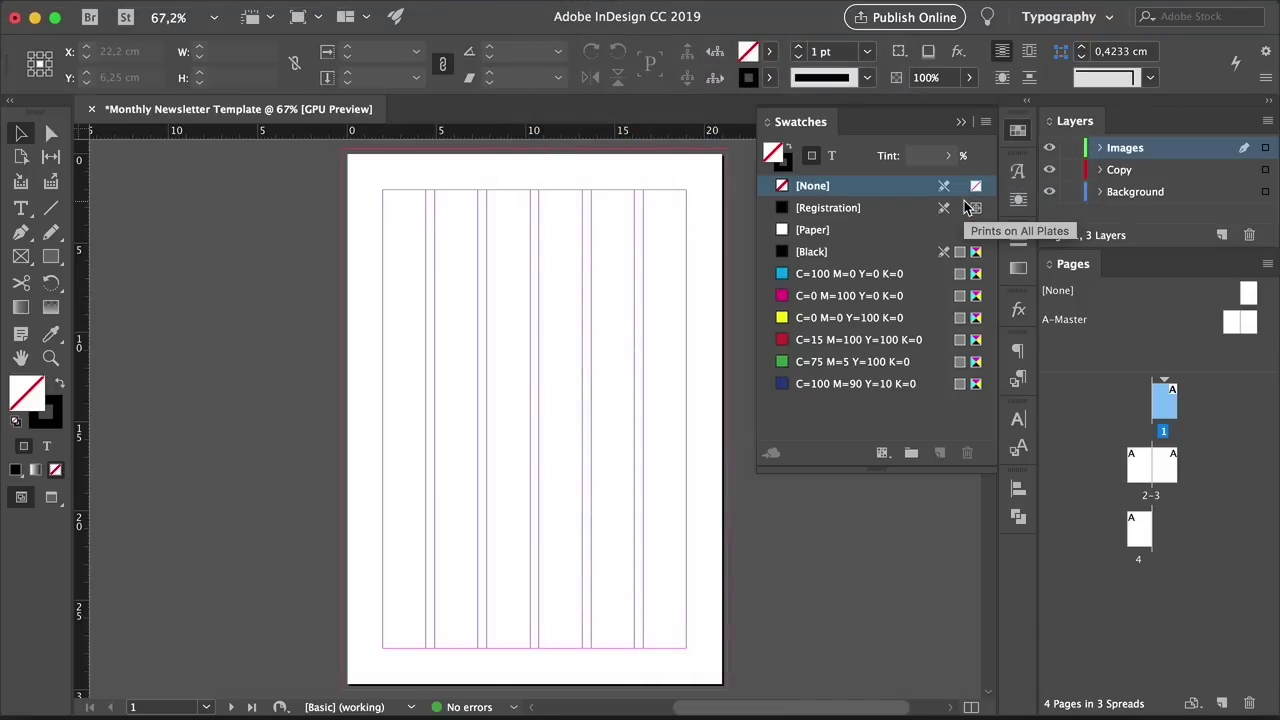
click(899, 383)
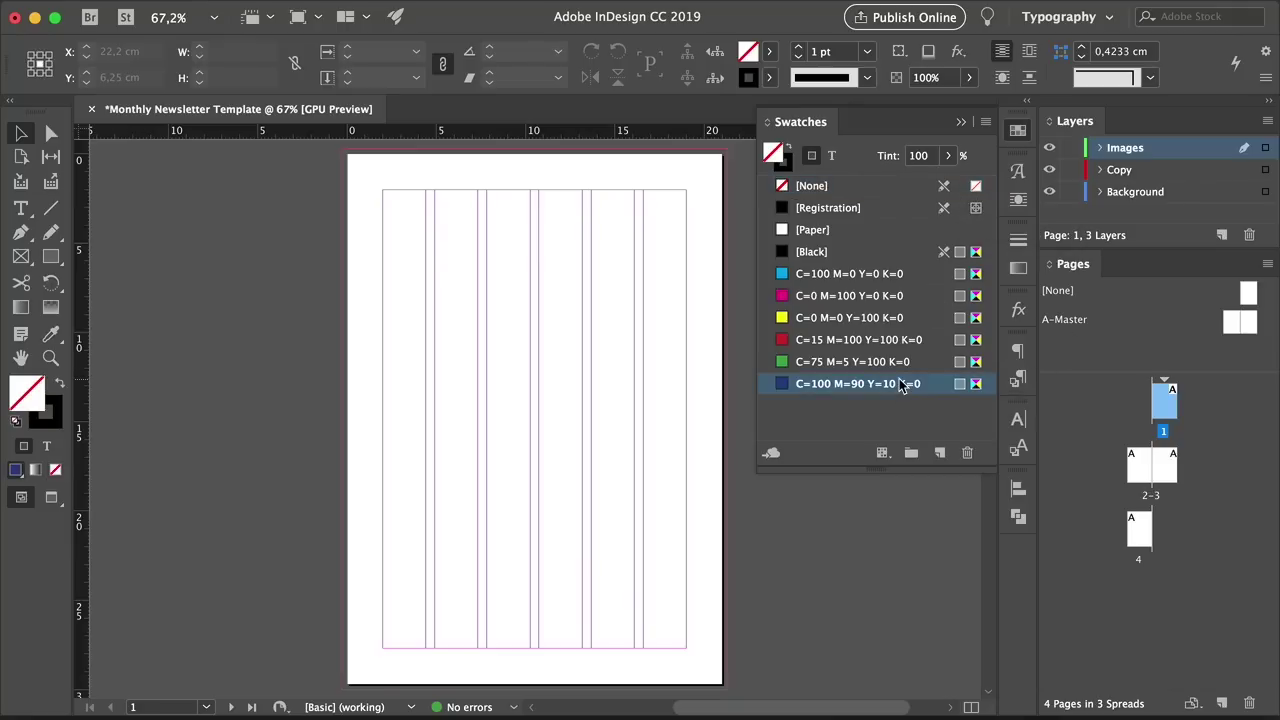
shift+click(878, 273)
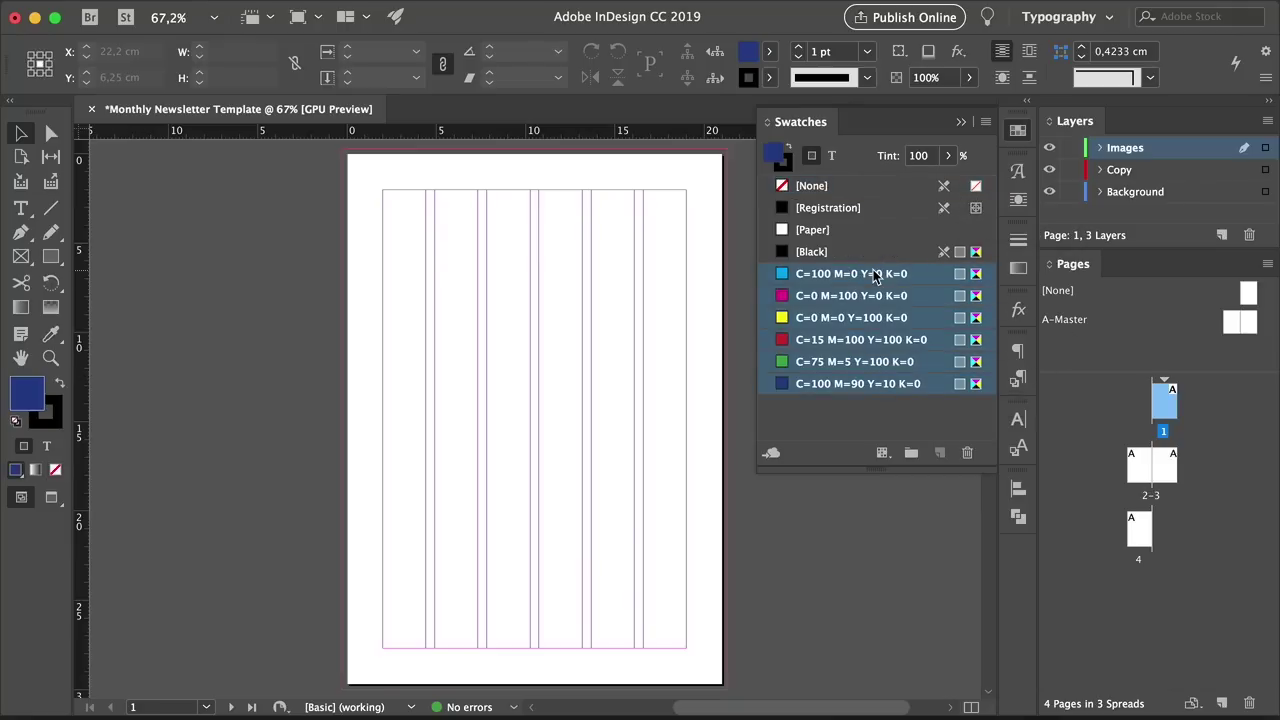
click(964, 448)
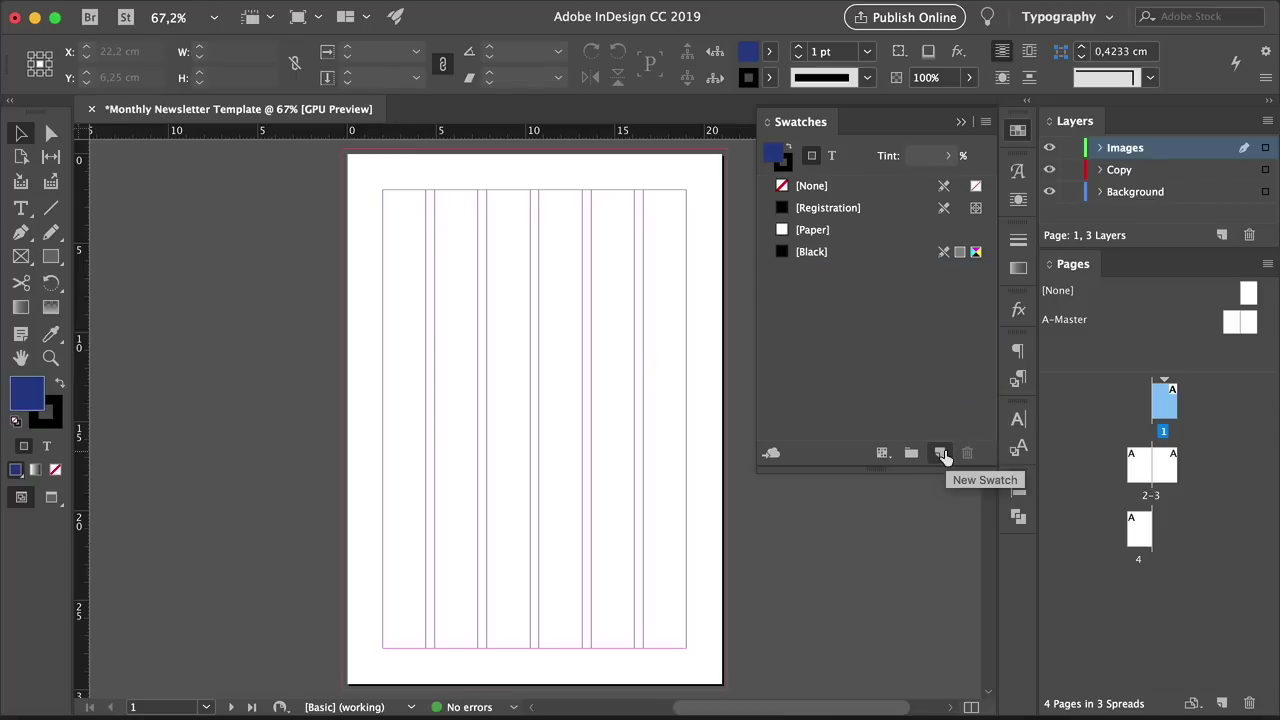
Add a new CMYK process swatch with the values C=5 M=5 Y=10 K=0
click(943, 454)
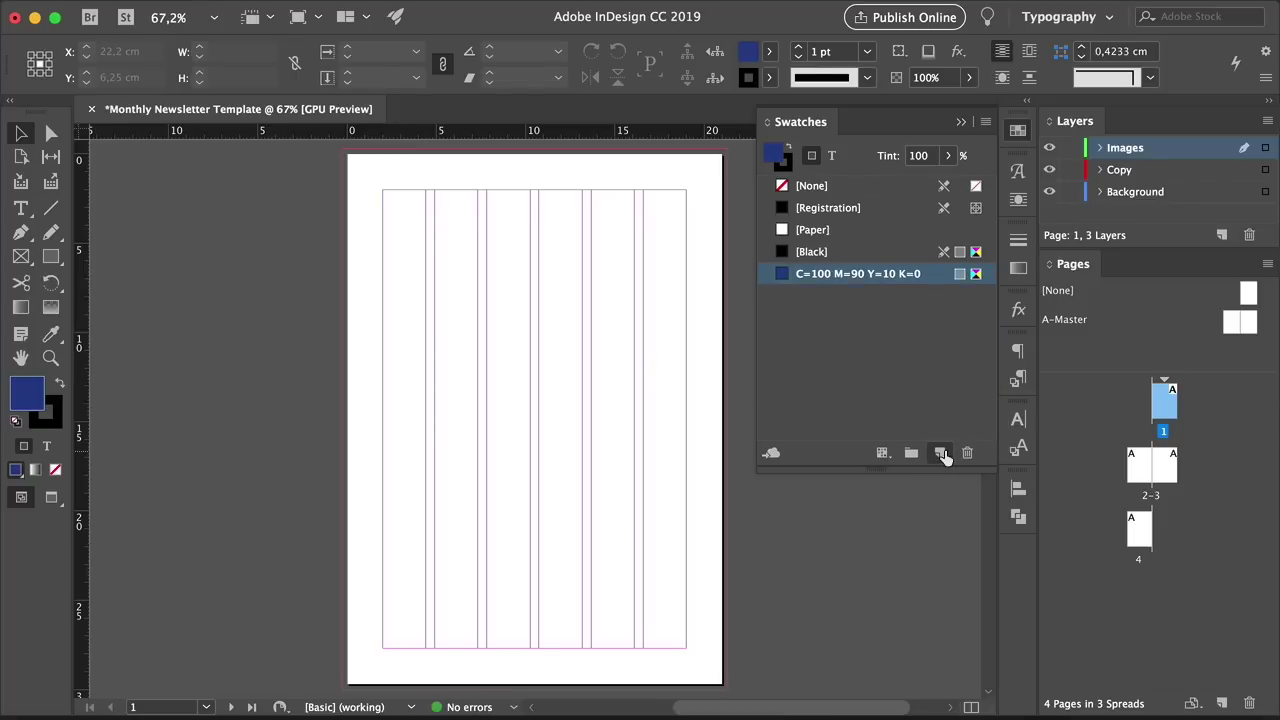
double_click(830, 274)
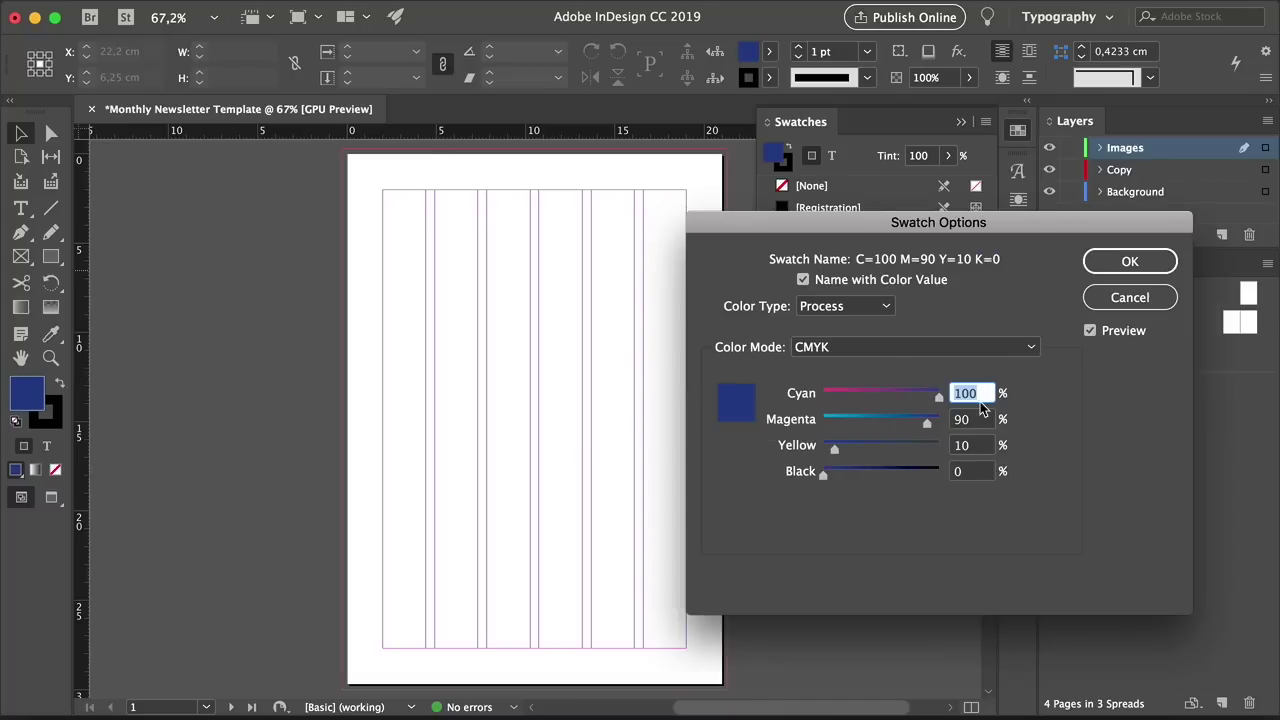
text(5)
key(Tab)
text(5)
key(Tab)
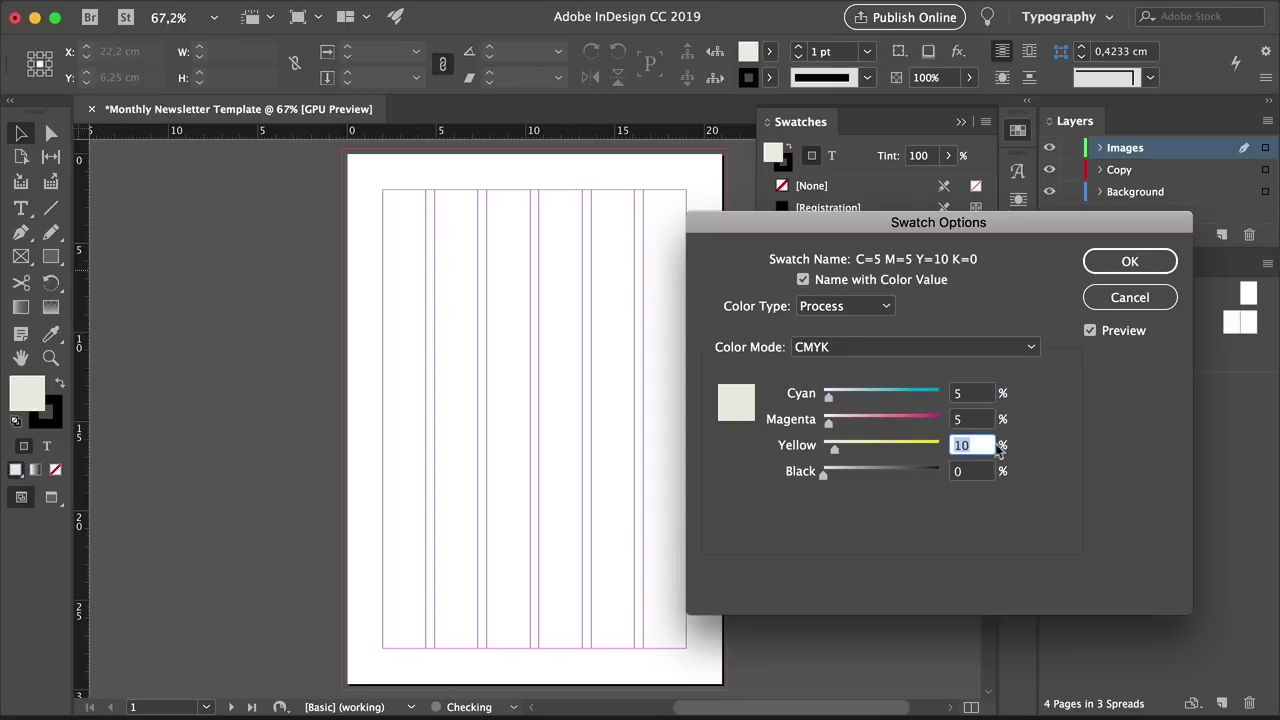
click(1114, 266)
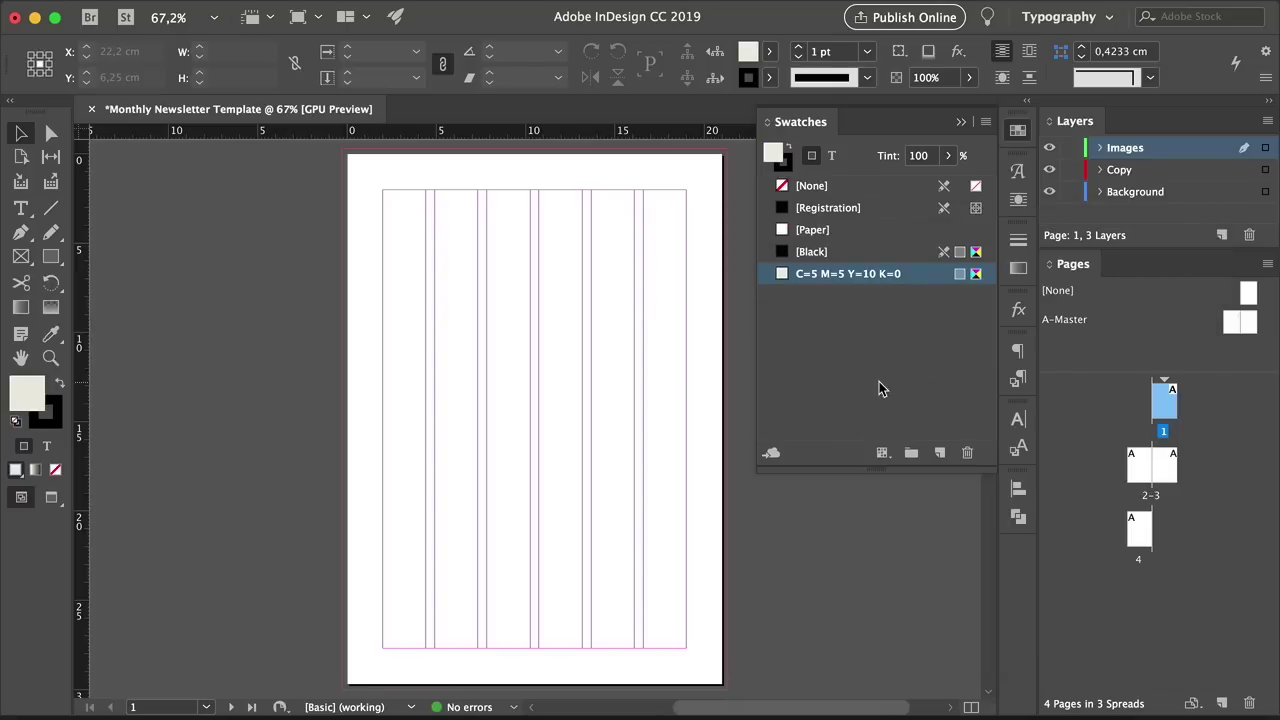
Add a second CMYK swatch with the values C=0 M=80 Y=90 K=0
click(939, 452)
double_click(860, 297)
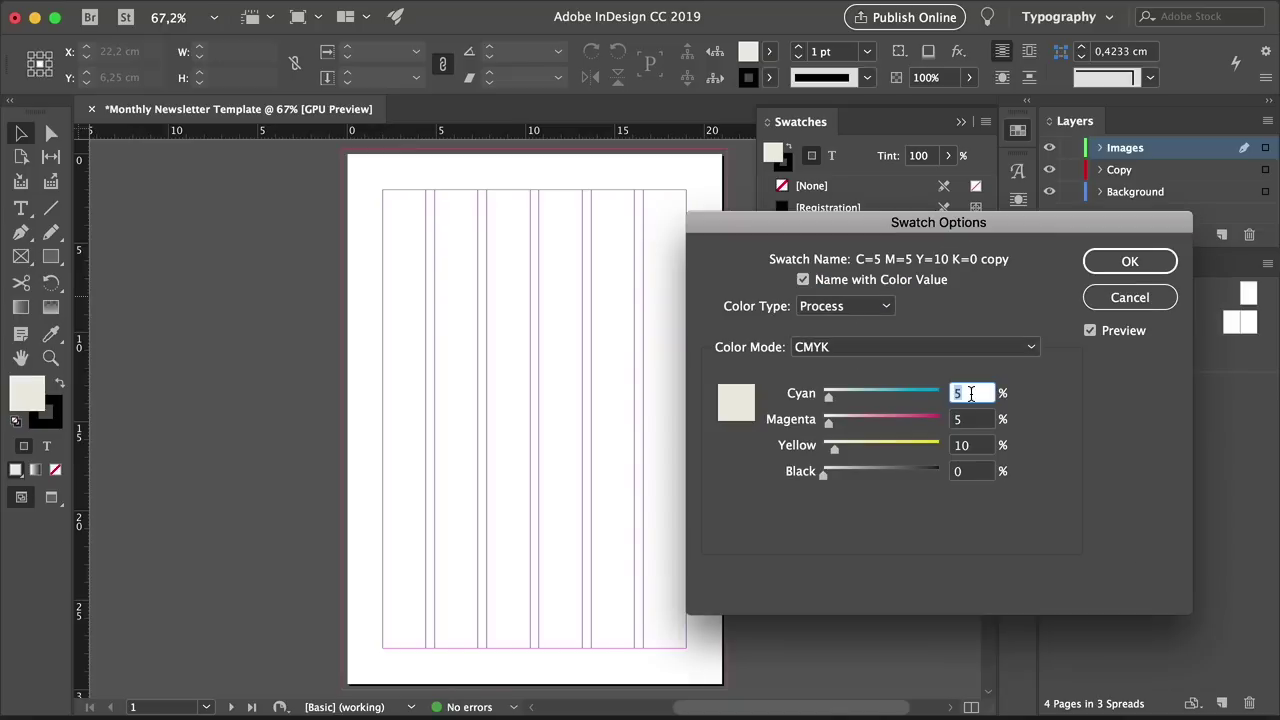
text(0)
key(Tab)
text(80)
key(Tab)
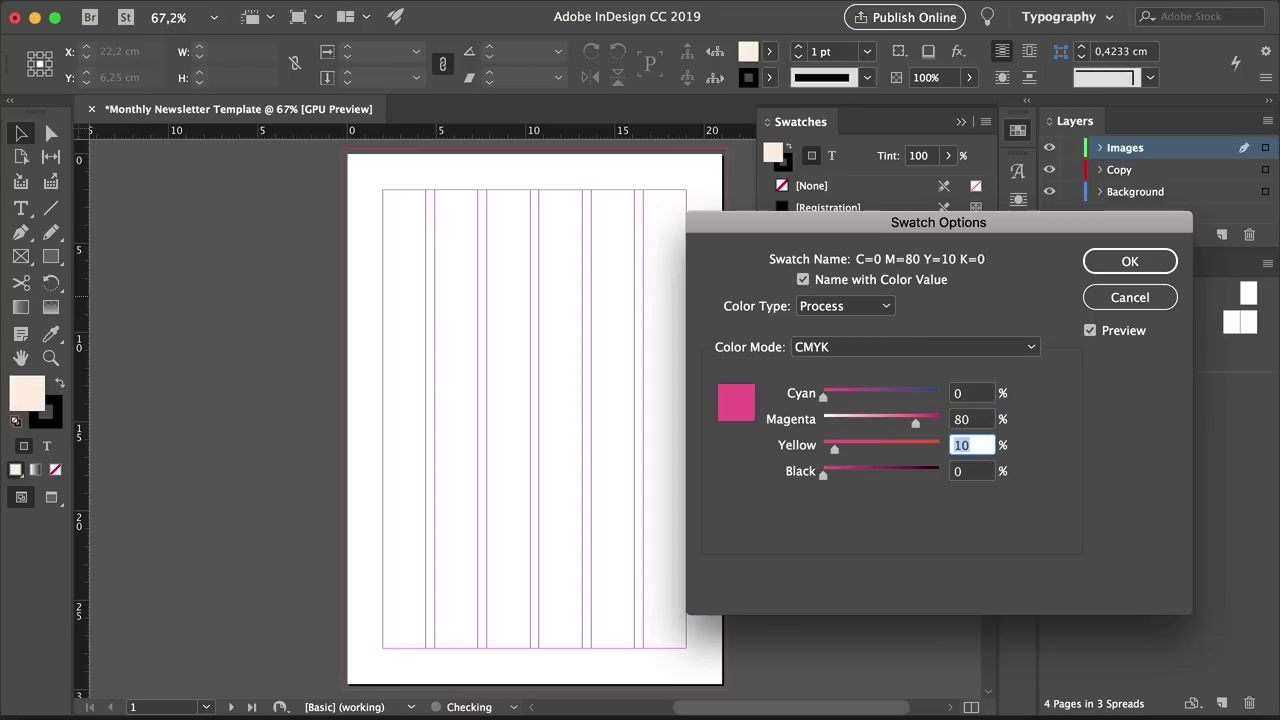
text(90)
key(Tab)
click(1097, 272)
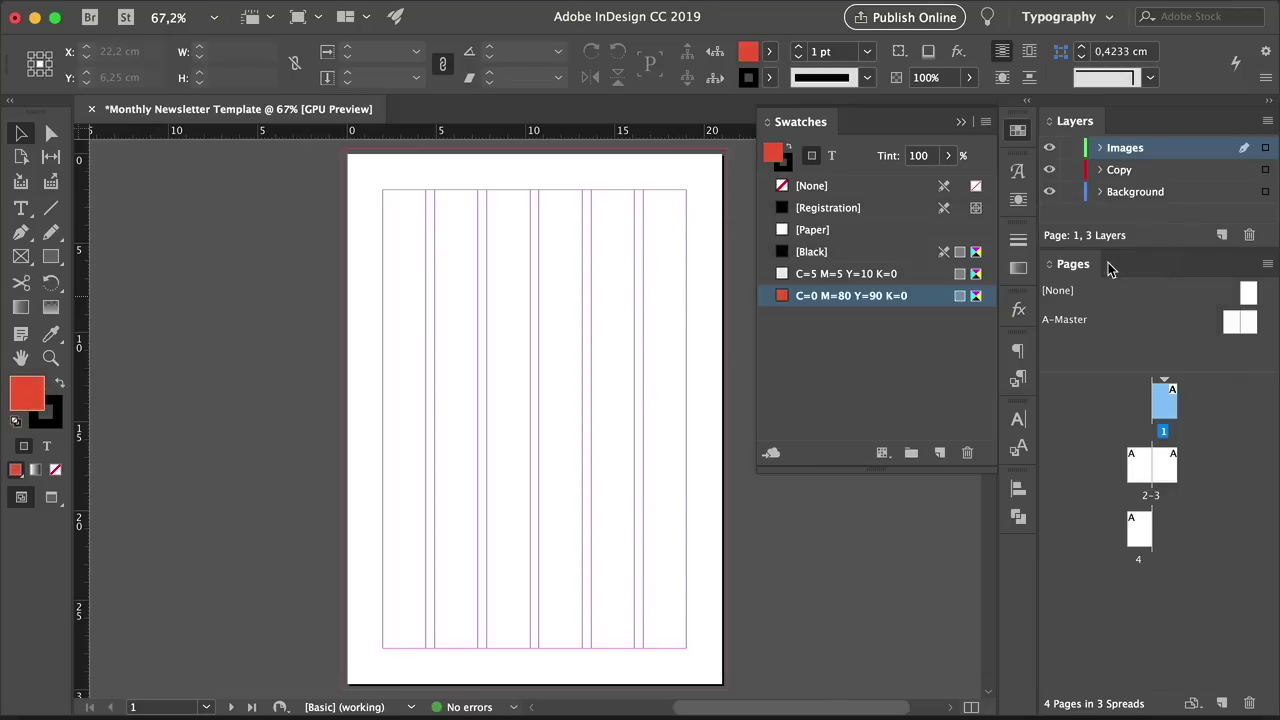
Add a third CMYK swatch with the values C=100 M=0 Y=0 K=55 and collapse the Swatches
click(939, 453)
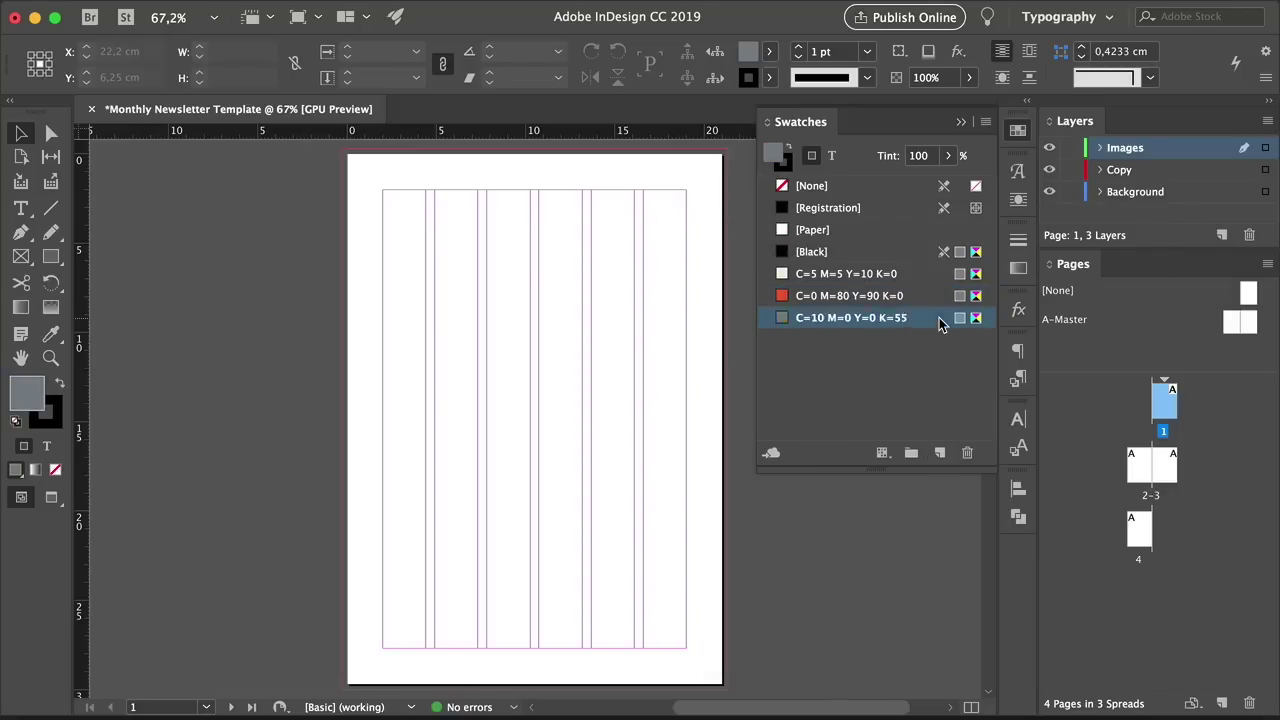
double_click(939, 318)
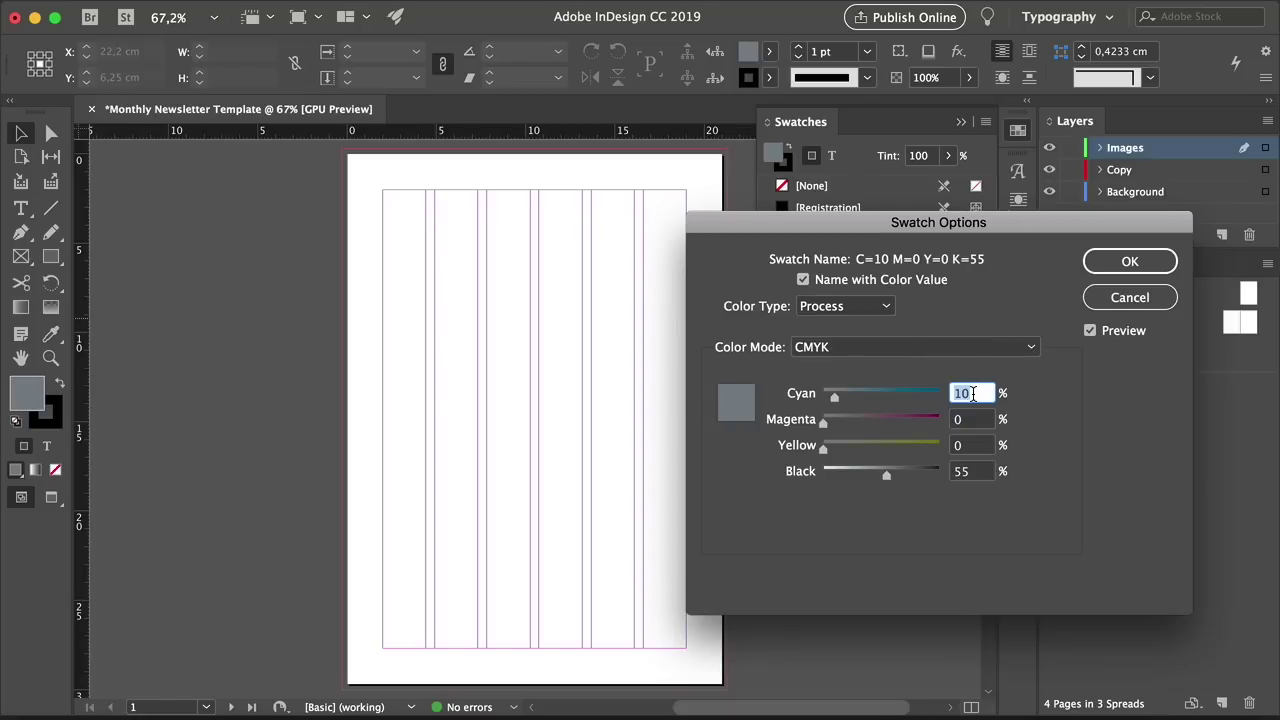
text(10)
click(1130, 261)
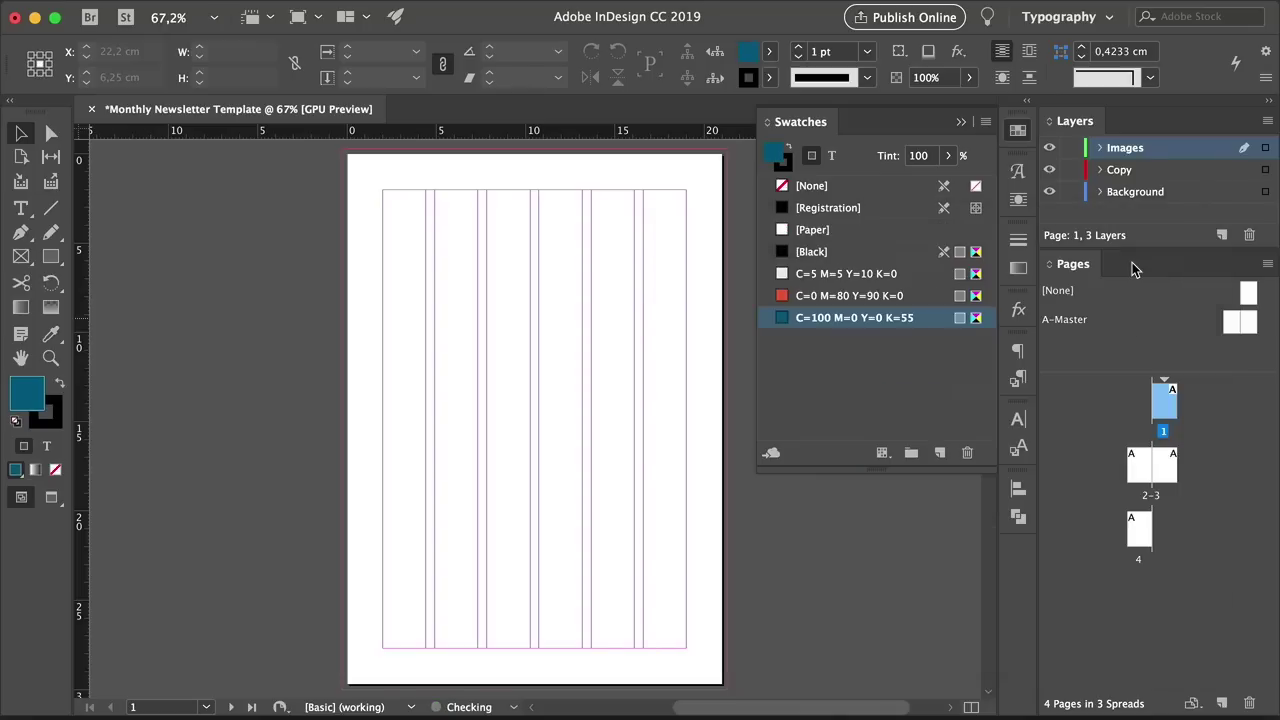
click(963, 120)
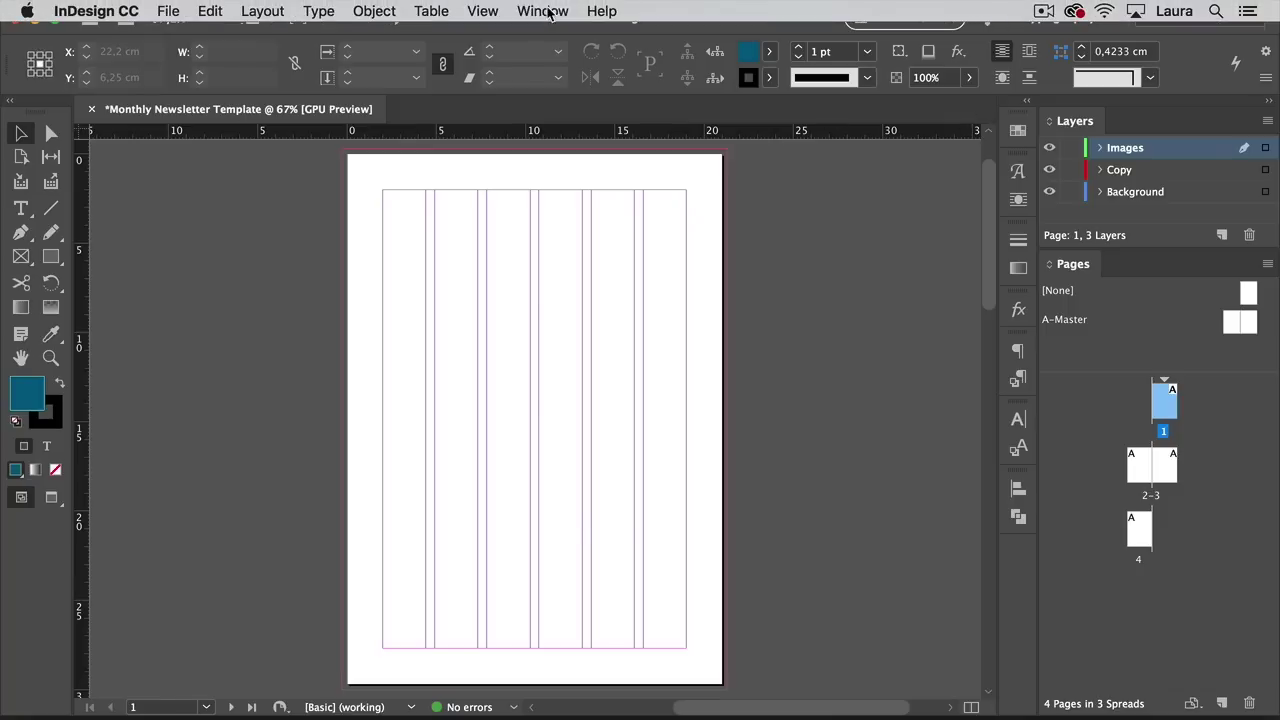
Show the Character Styles and create a new character style named Drop Cap
click(543, 11)
mouse_move(723, 464)
click(951, 486)
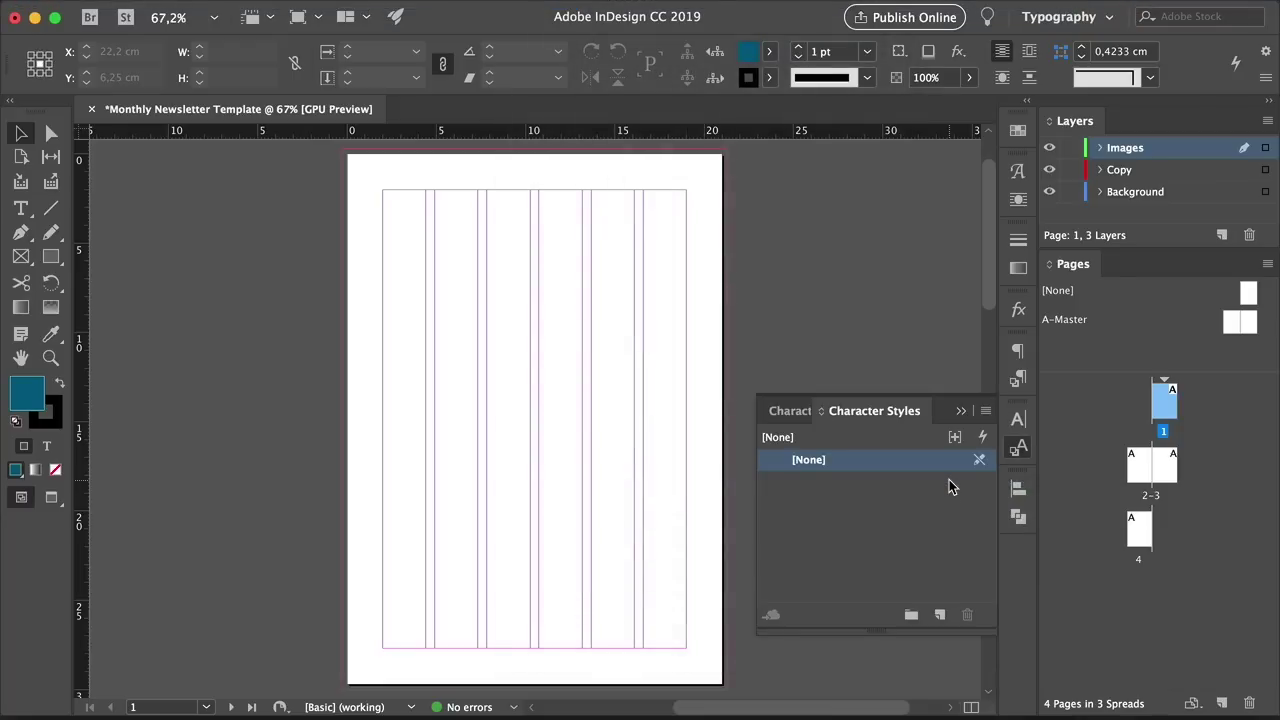
click(940, 614)
double_click(855, 481)
text(Drop Cap)
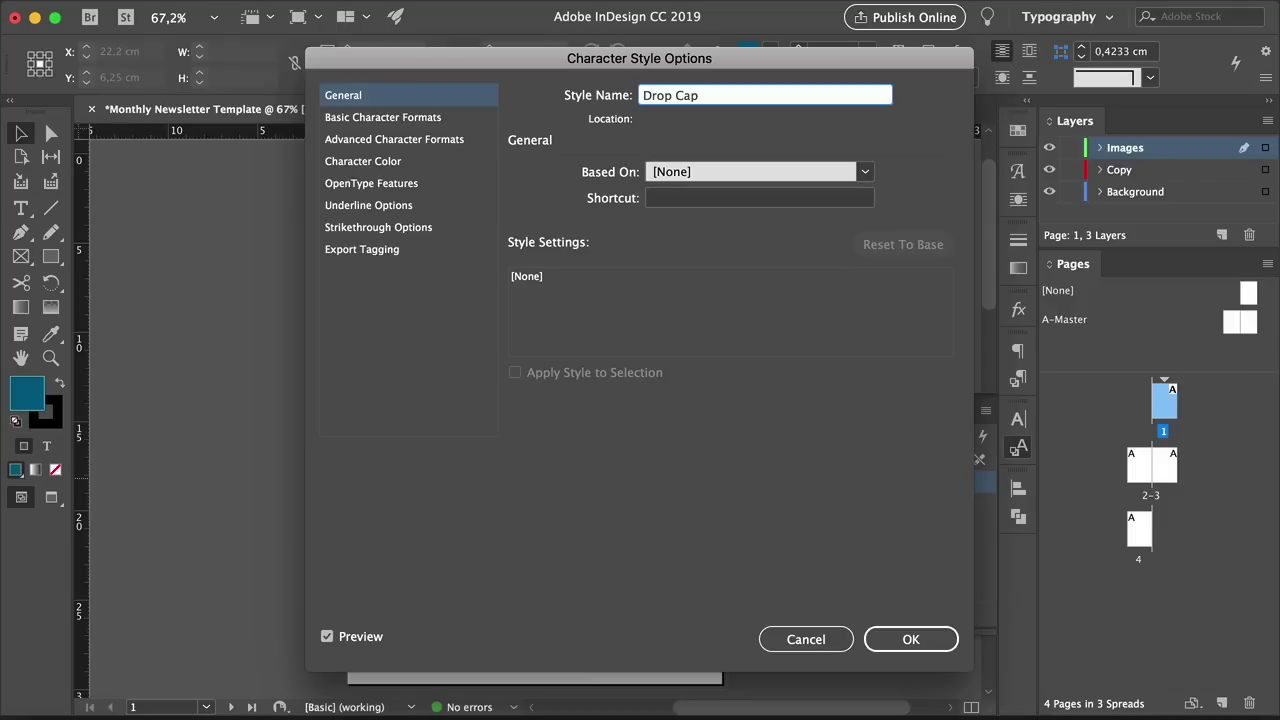
Set the Drop Cap style's basic character formats to Vistol Sans, Extra Bold, size 9
click(393, 123)
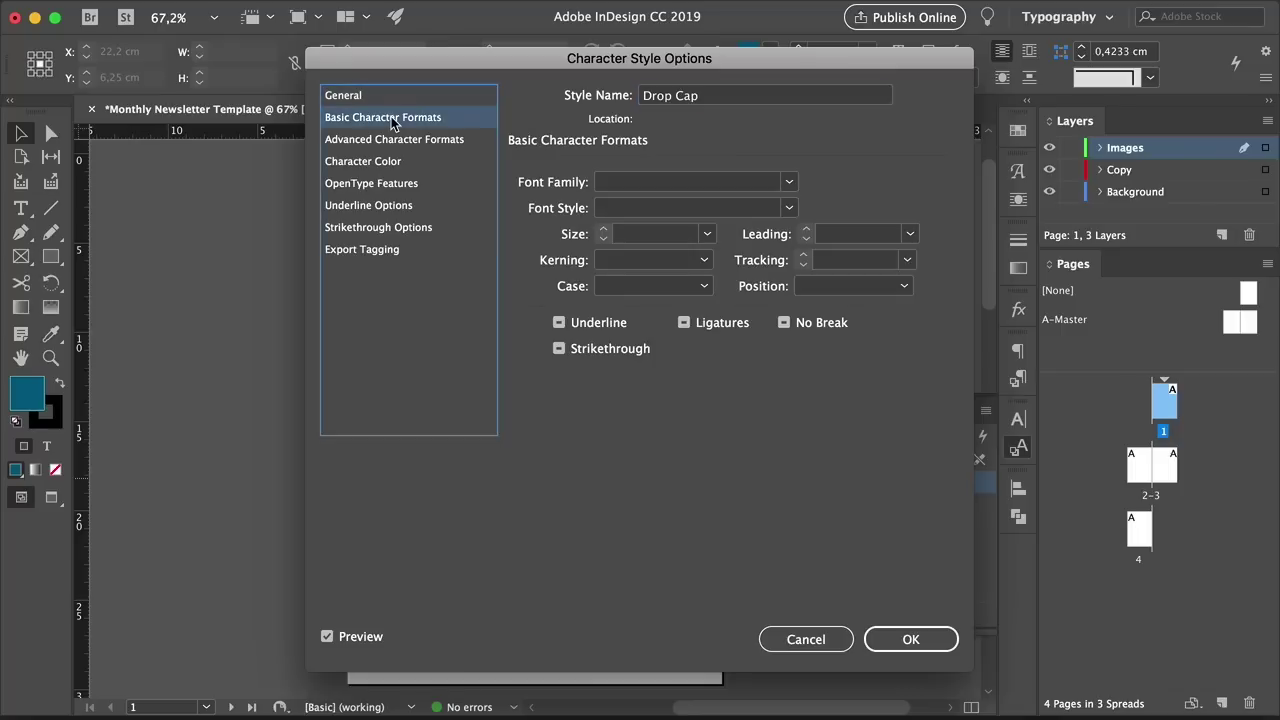
click(643, 182)
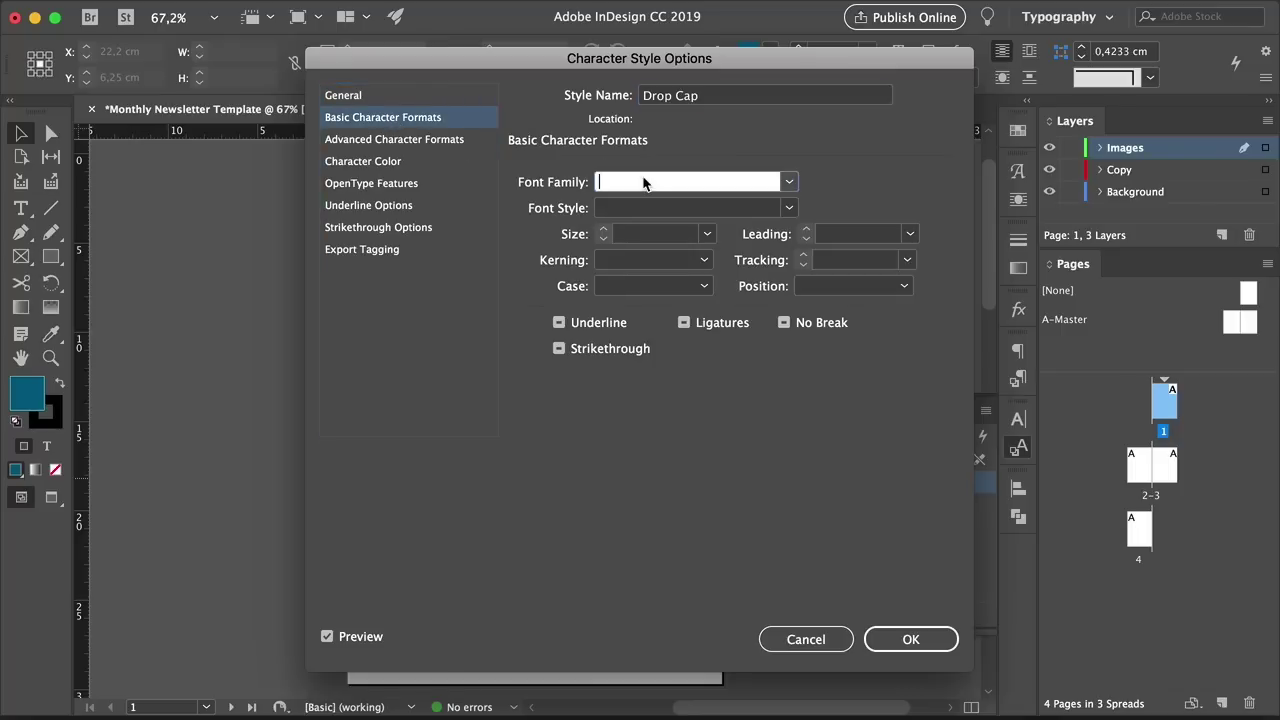
text(Vistol Sans)
click(640, 207)
click(789, 207)
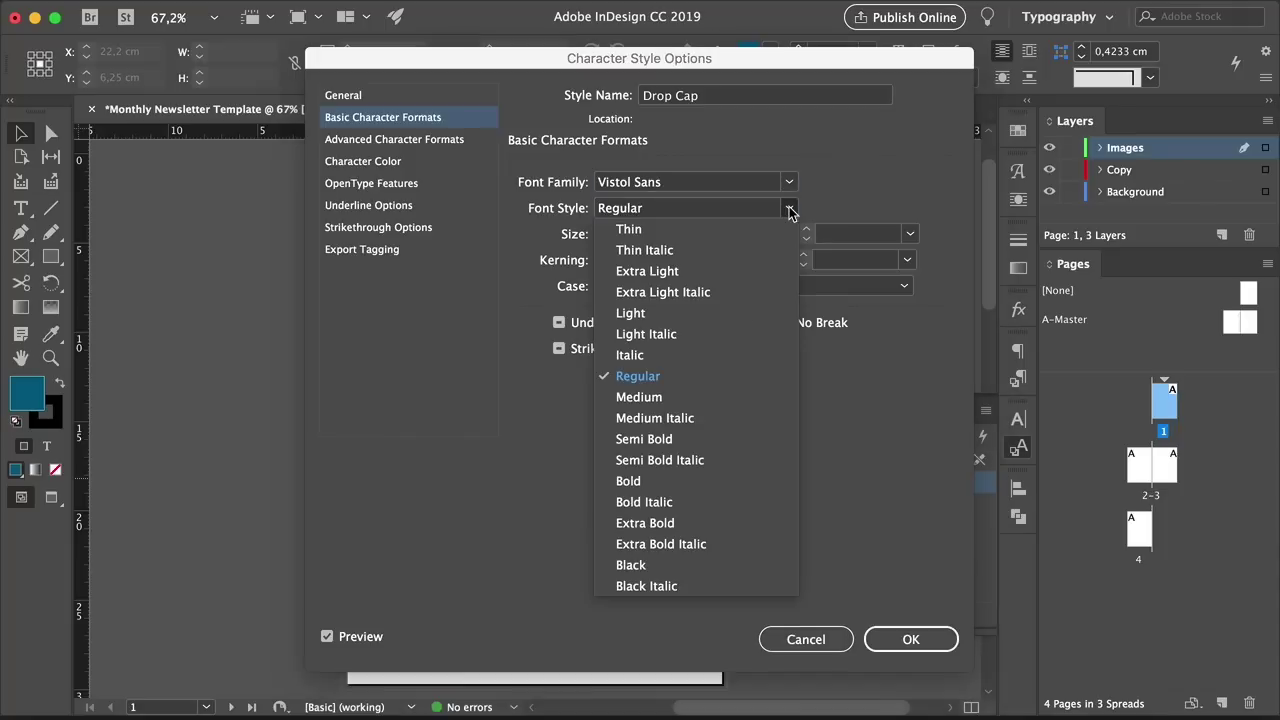
click(630, 520)
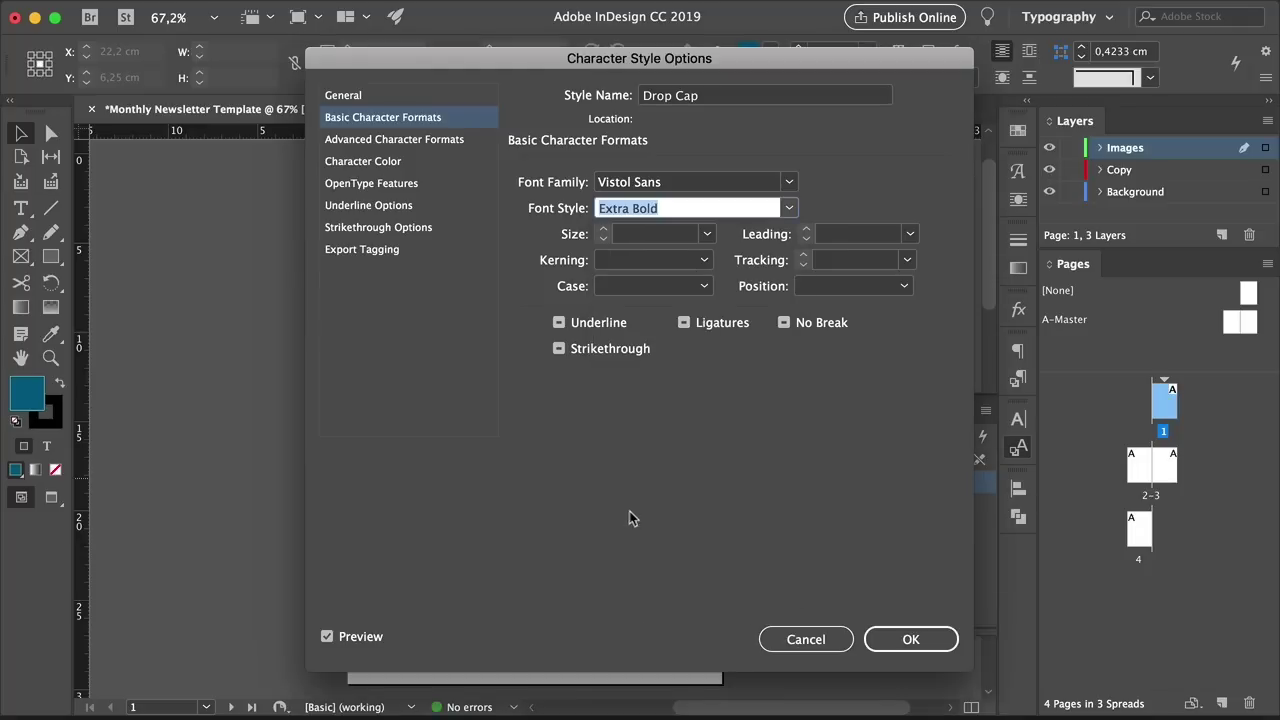
click(657, 233)
text(9)
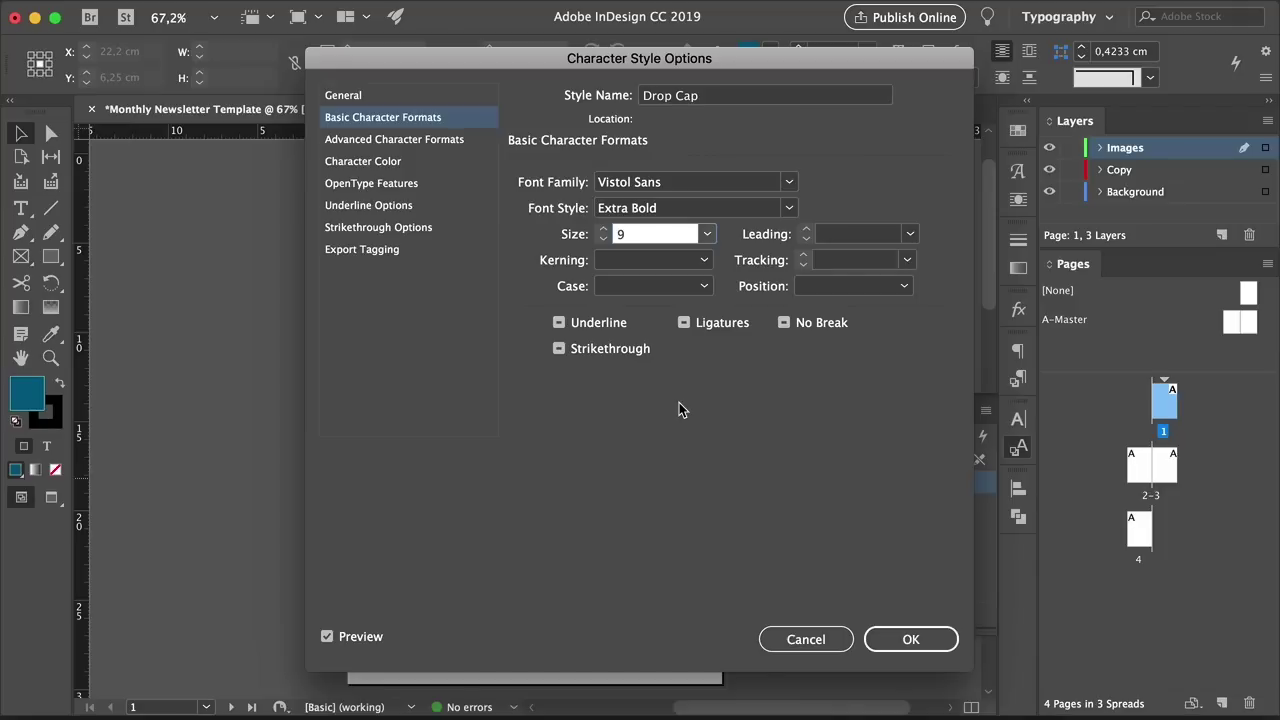
Set the Drop Cap style's character colour to C=0 M=80 Y=90 K=0, confirm the style and collapse the Character Styles
click(418, 162)
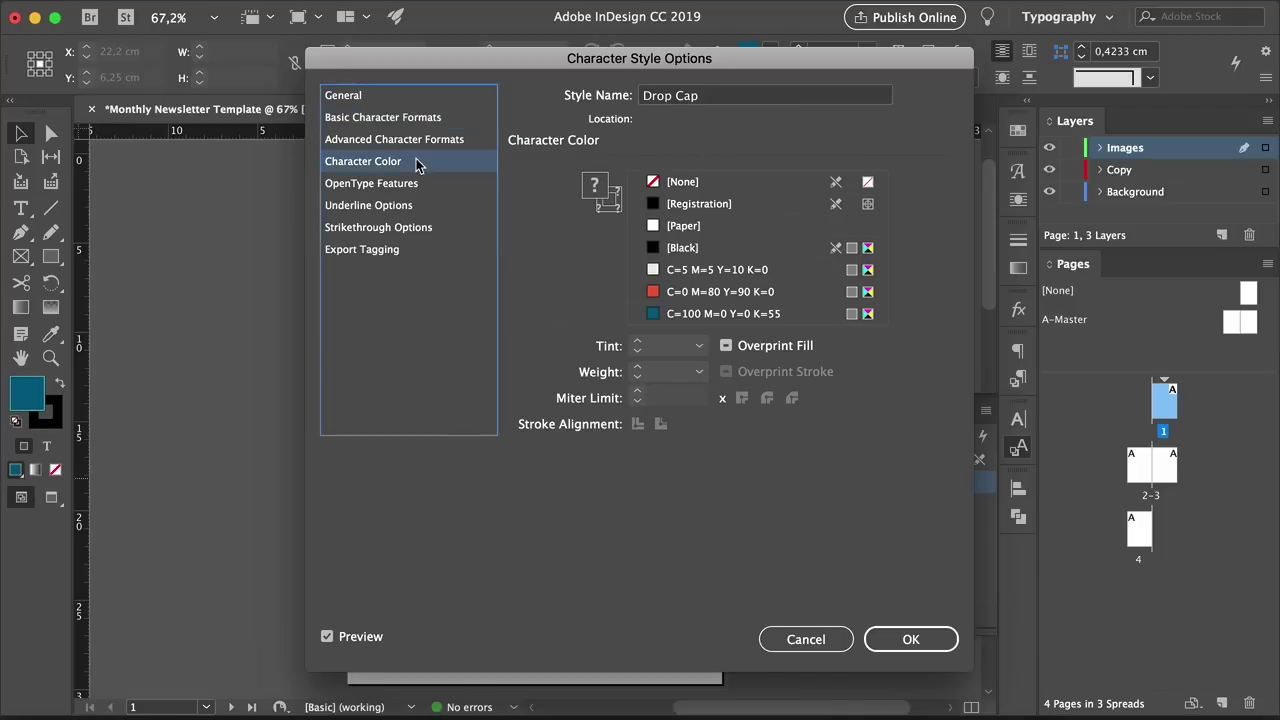
click(671, 291)
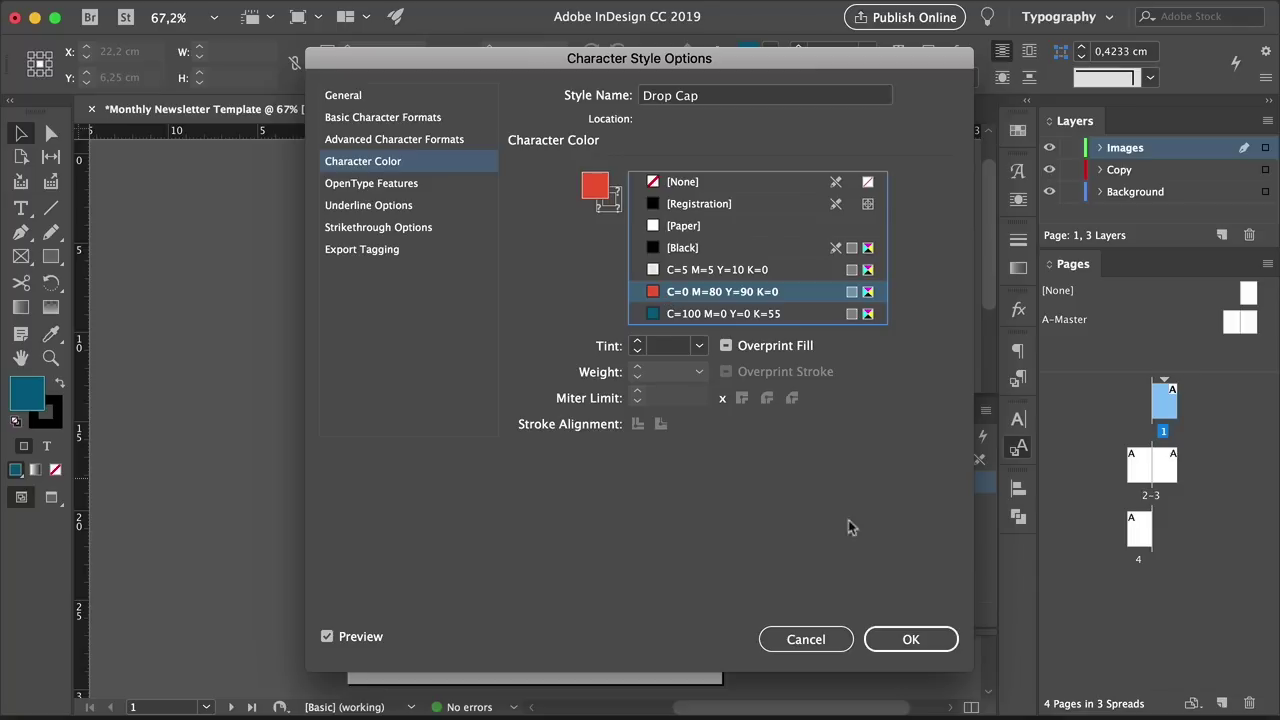
click(910, 639)
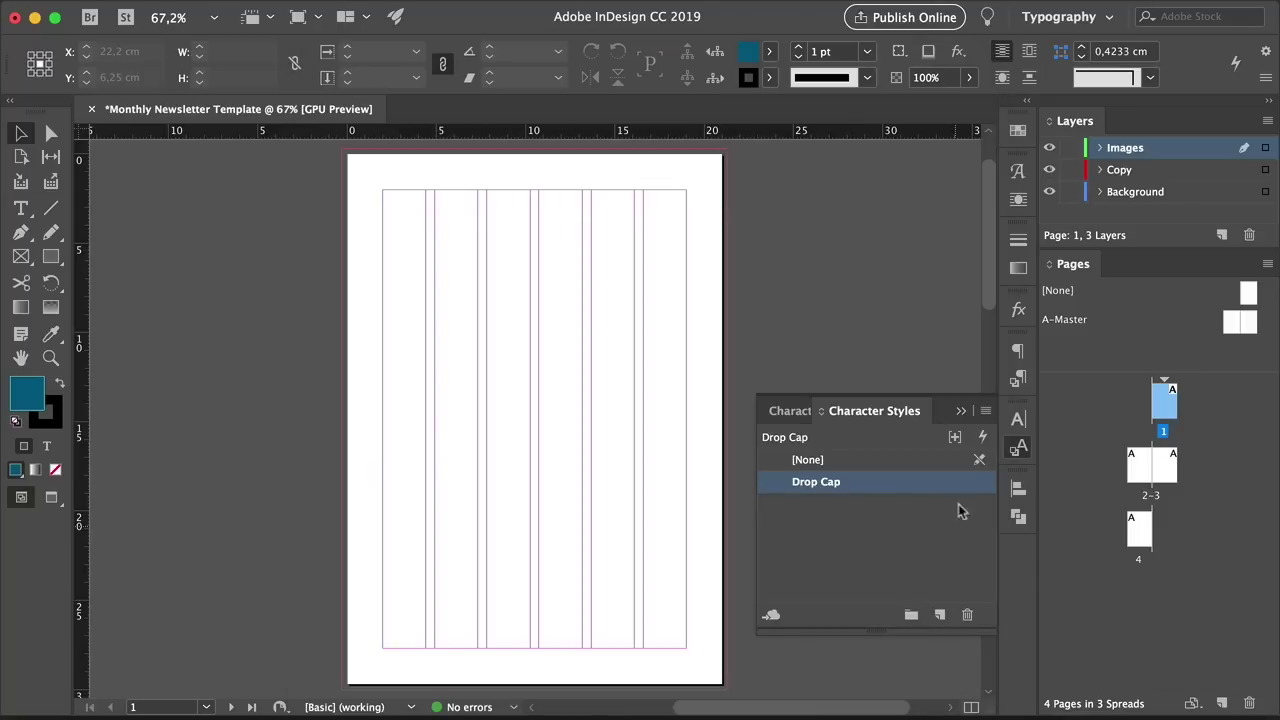
click(960, 410)
Show the Paragraph Styles and add a new paragraph style
mouse_move(472, 8)
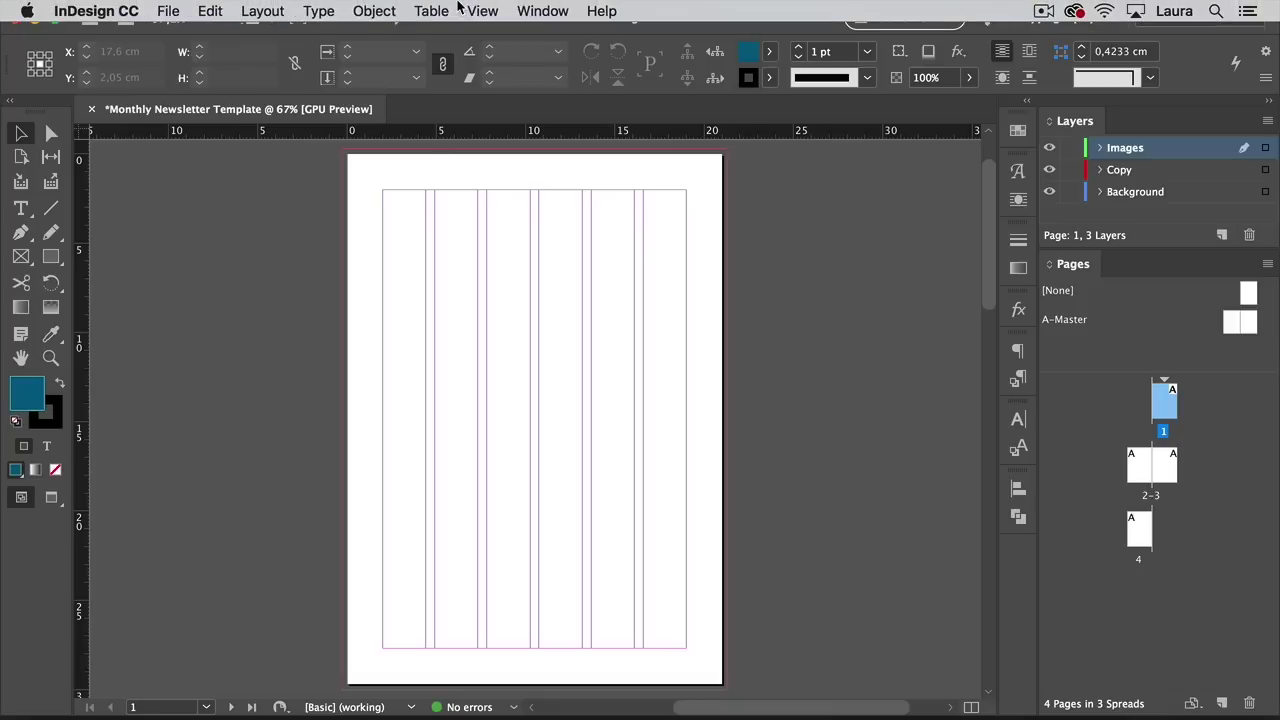
click(541, 11)
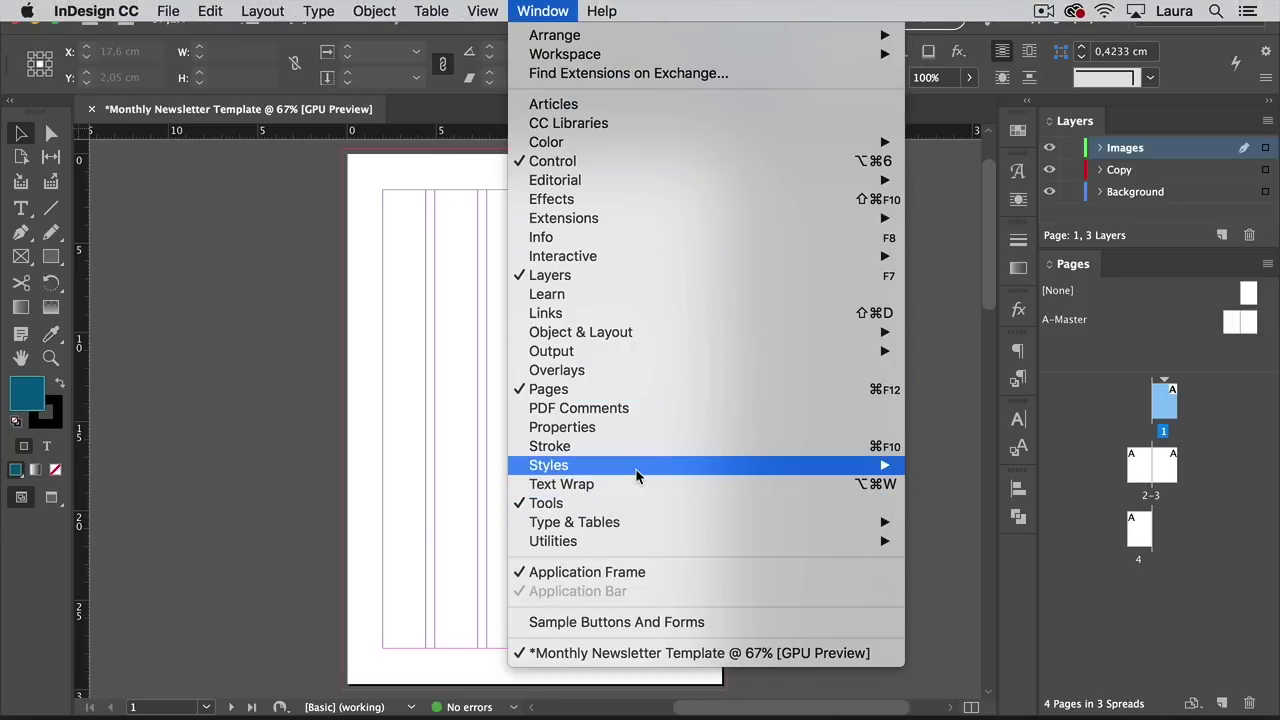
mouse_move(876, 469)
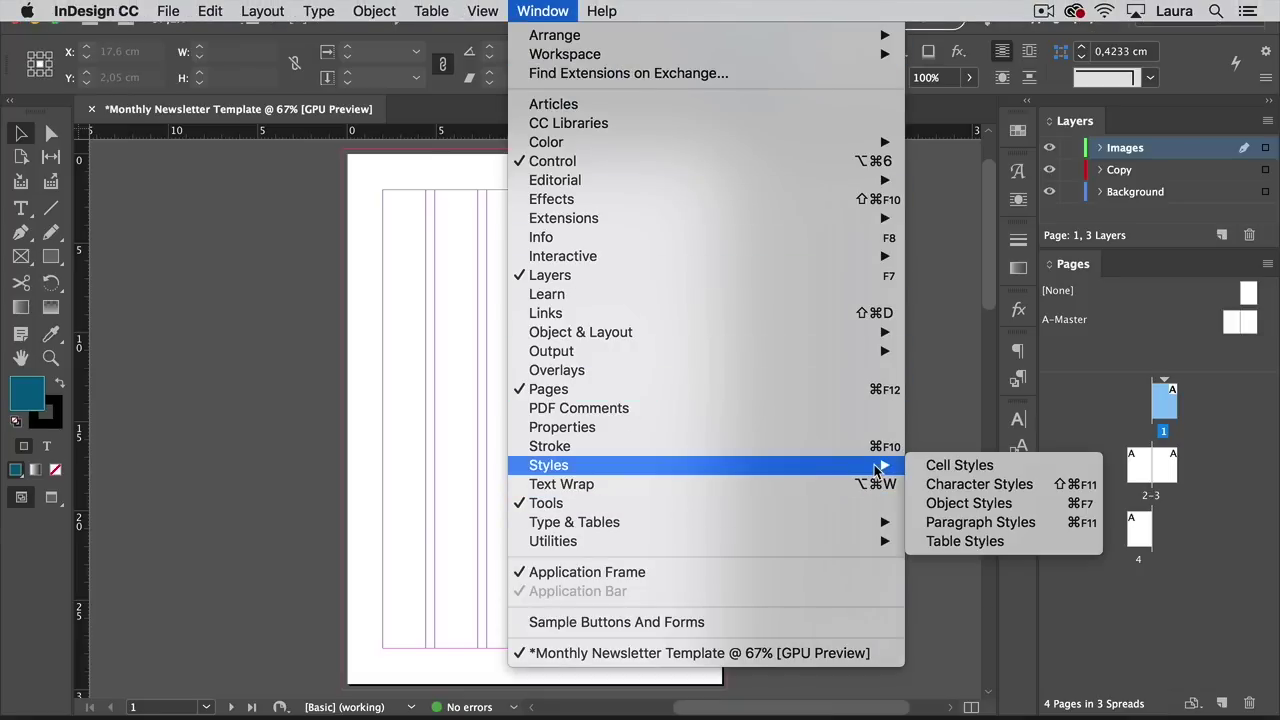
click(970, 522)
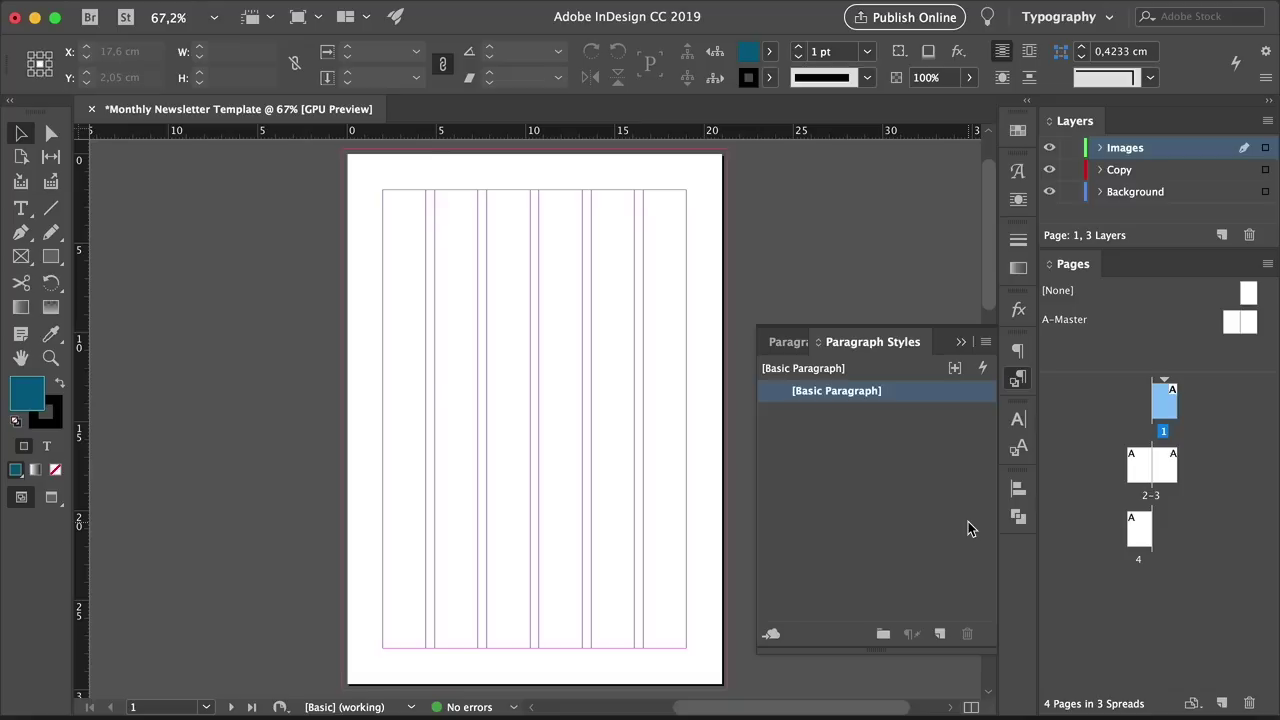
click(939, 635)
click(940, 637)
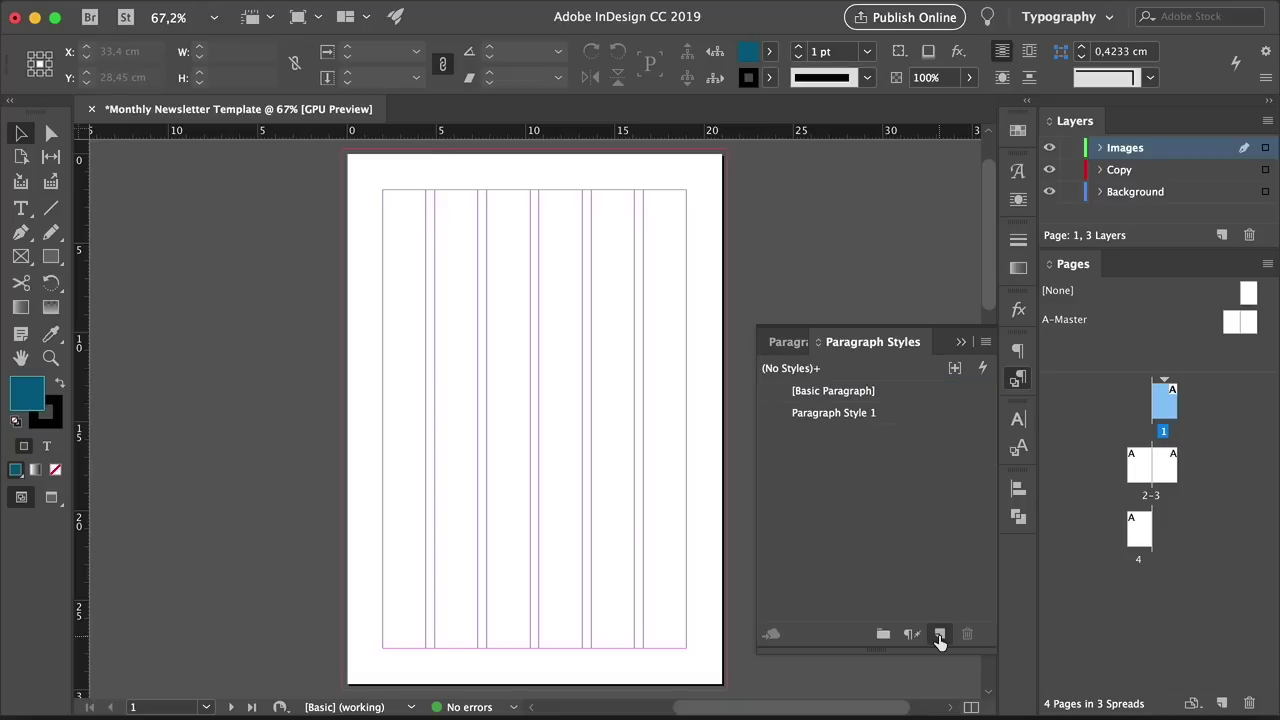
Name the new paragraph style Front Page TOC Number and reset its settings to base
double_click(920, 419)
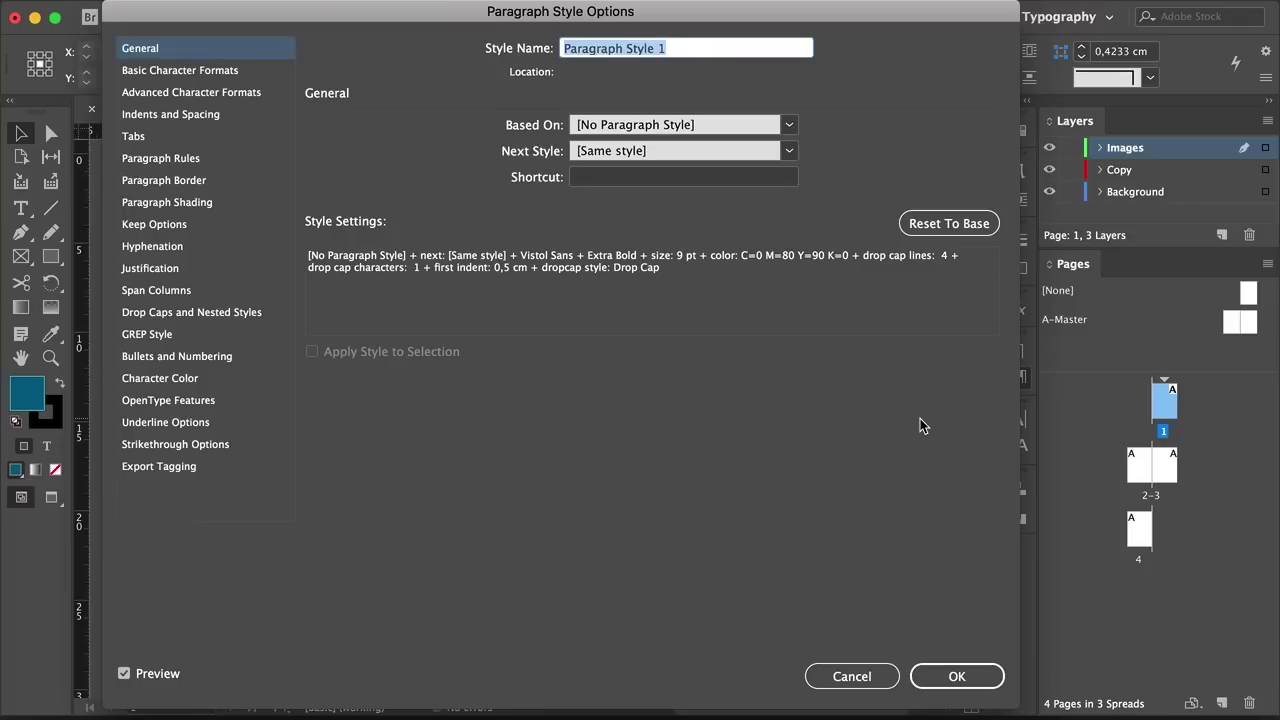
text(Front P)
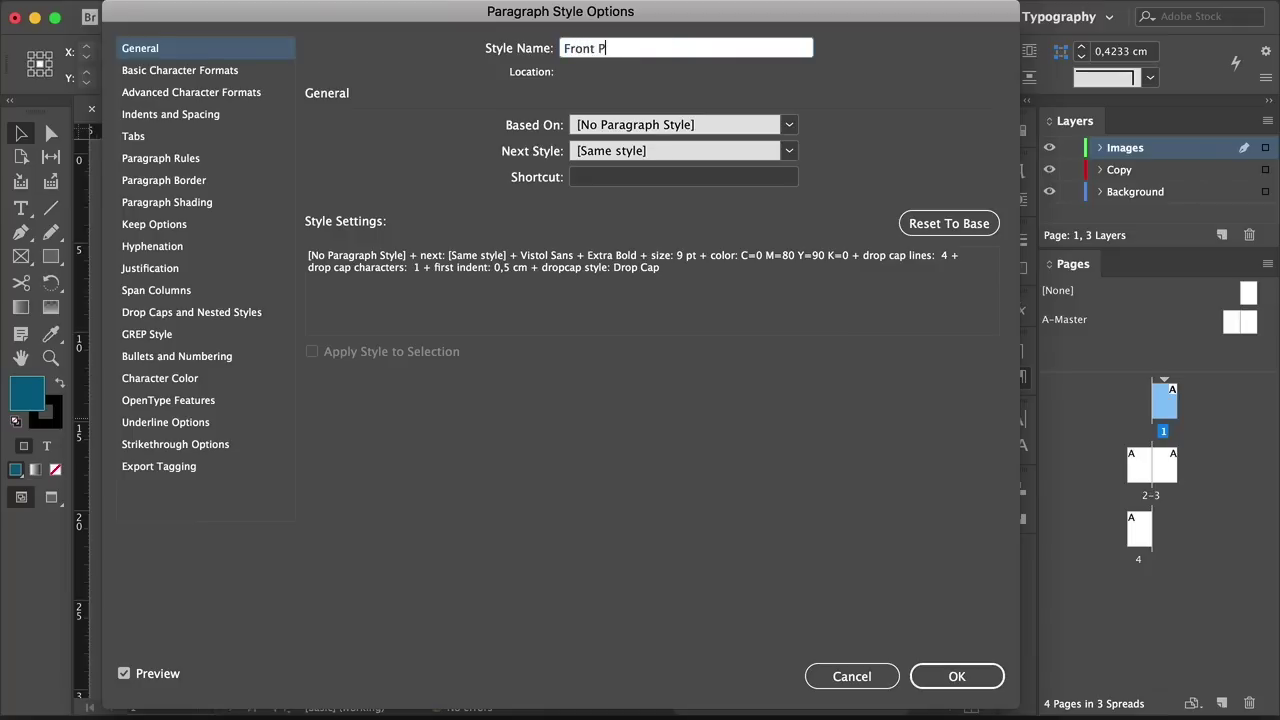
text(age TOC Number)
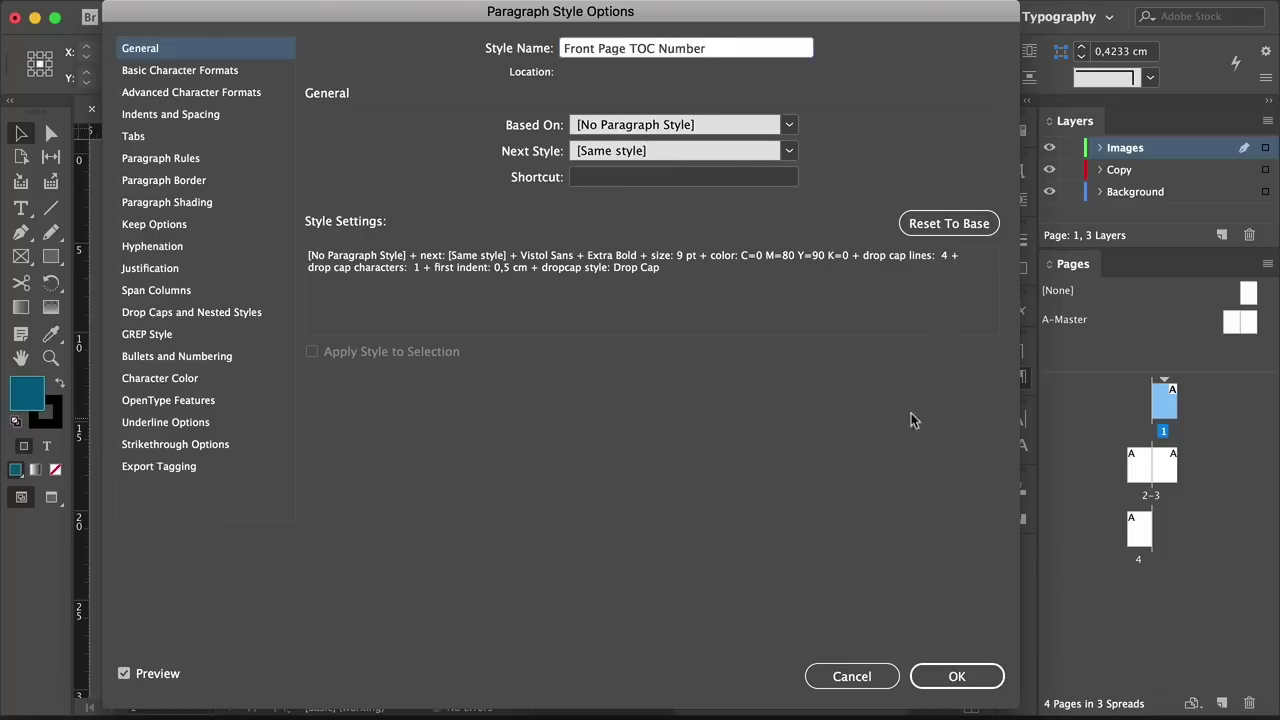
click(955, 223)
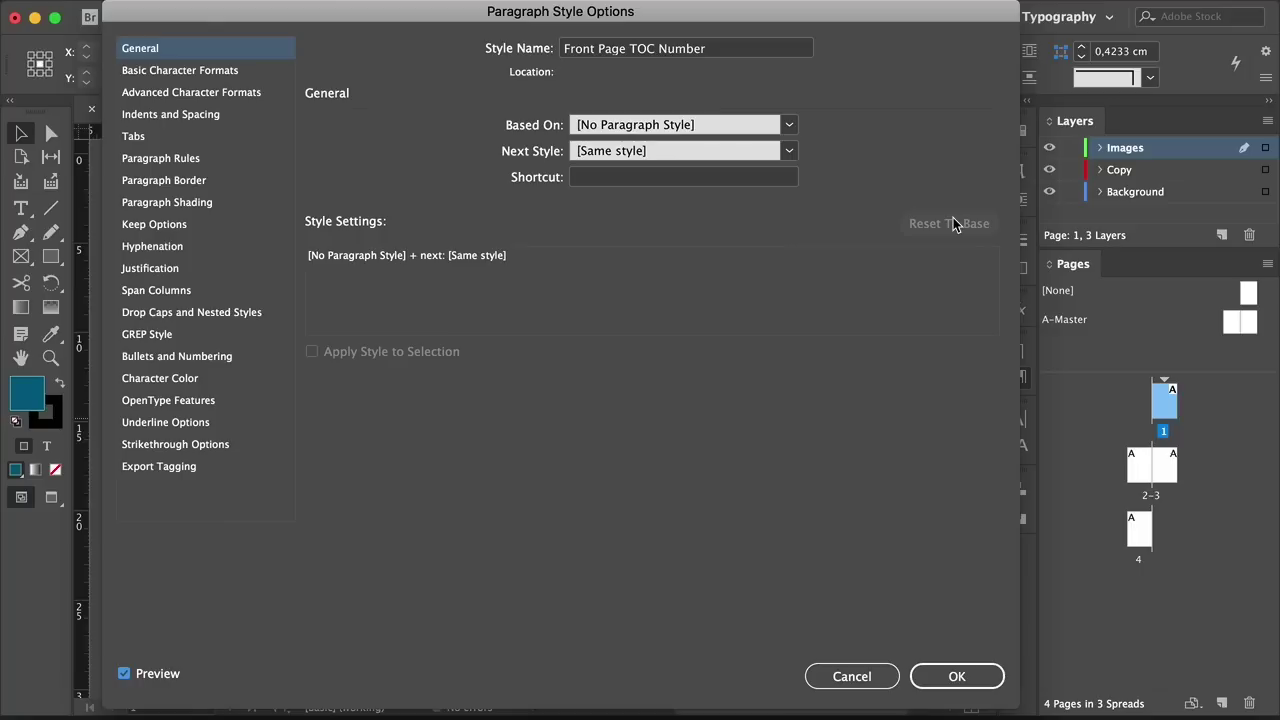
Set the Front Page TOC Number style's font to Vistol Sans and its character colour to C=0 M=80 Y=90 K=0, and confirm
click(224, 72)
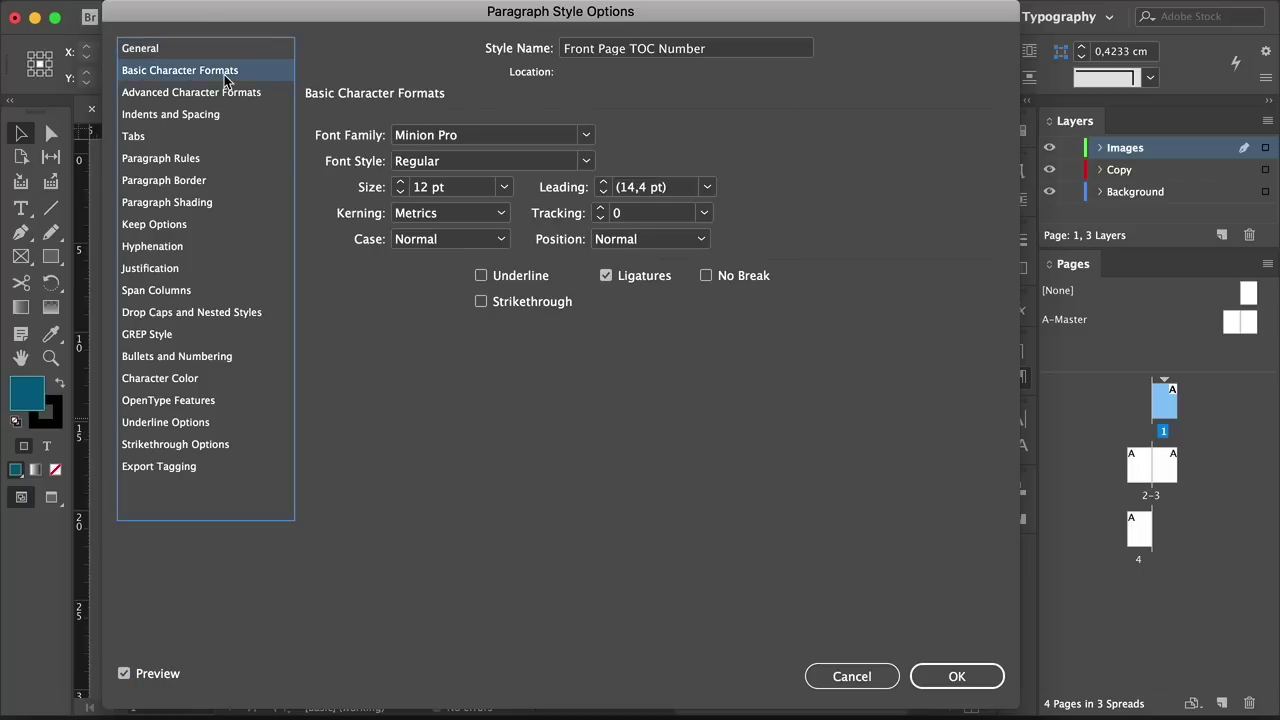
click(466, 136)
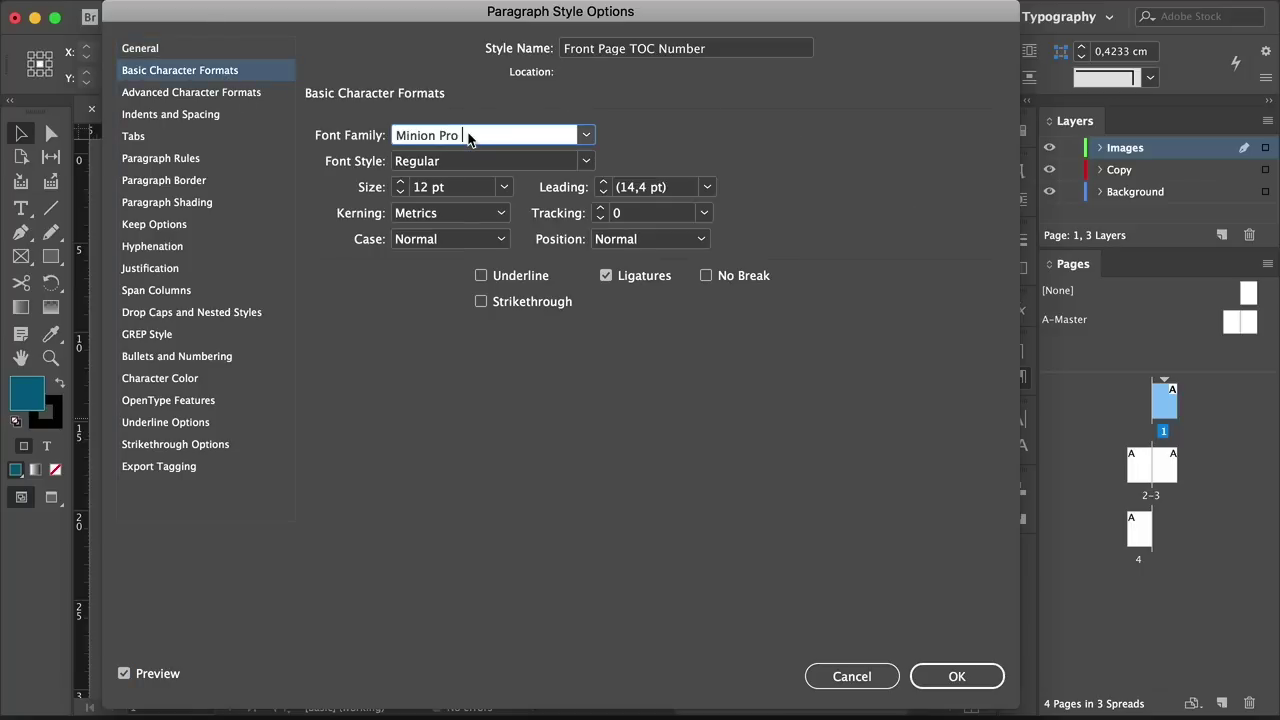
triple_click(468, 137)
text(Vistol Sans)
click(257, 379)
click(488, 245)
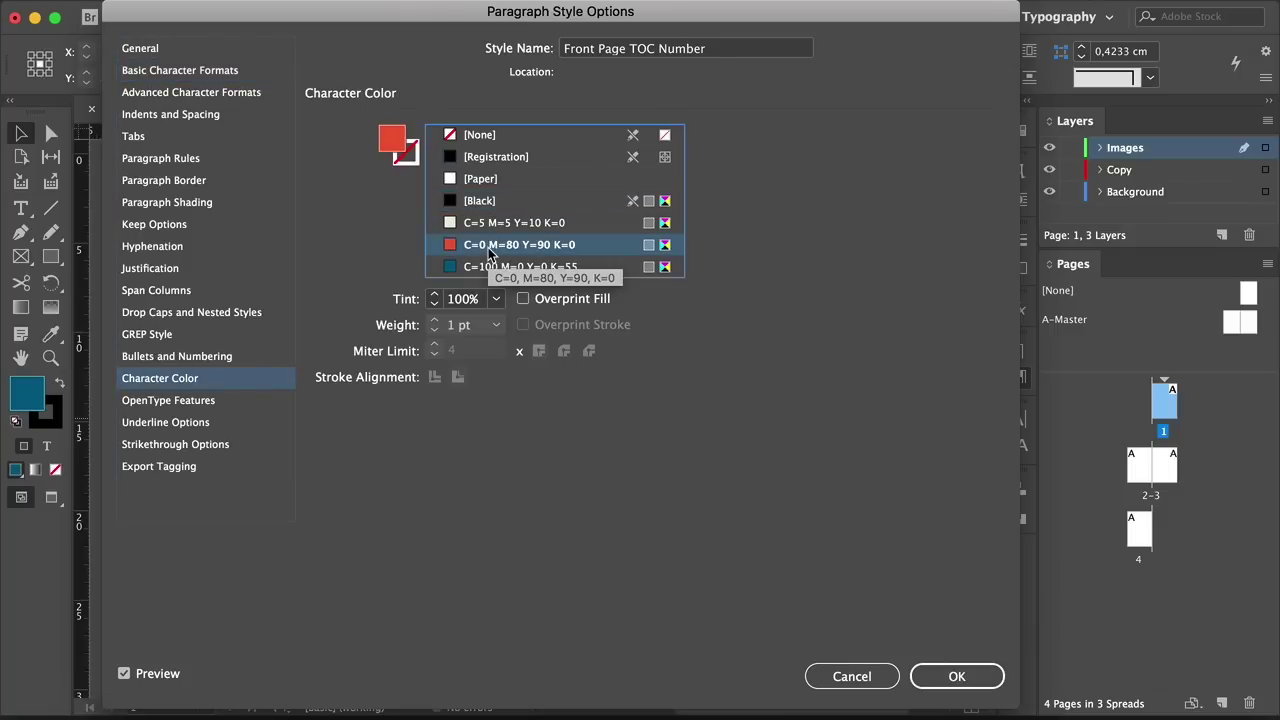
click(948, 677)
Create a second paragraph style named Front Page TOC Content, based on [No Paragraph Style]
click(939, 633)
click(888, 434)
double_click(888, 434)
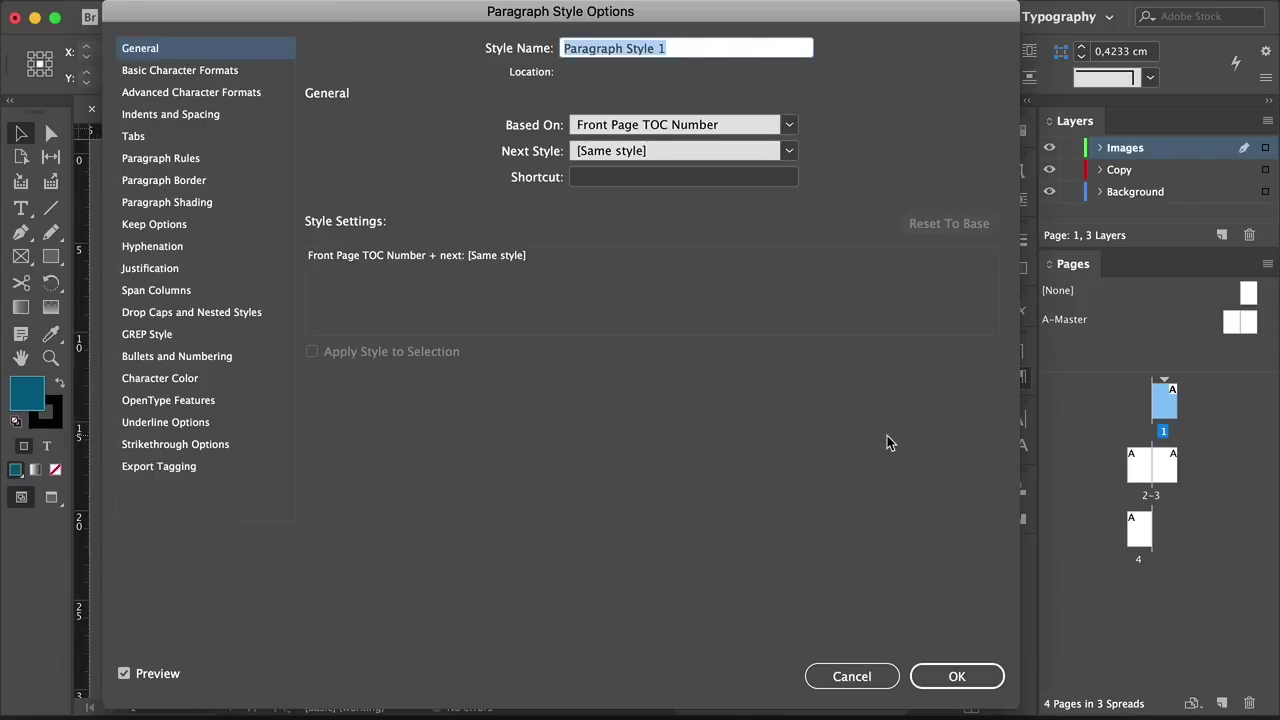
text(Front )
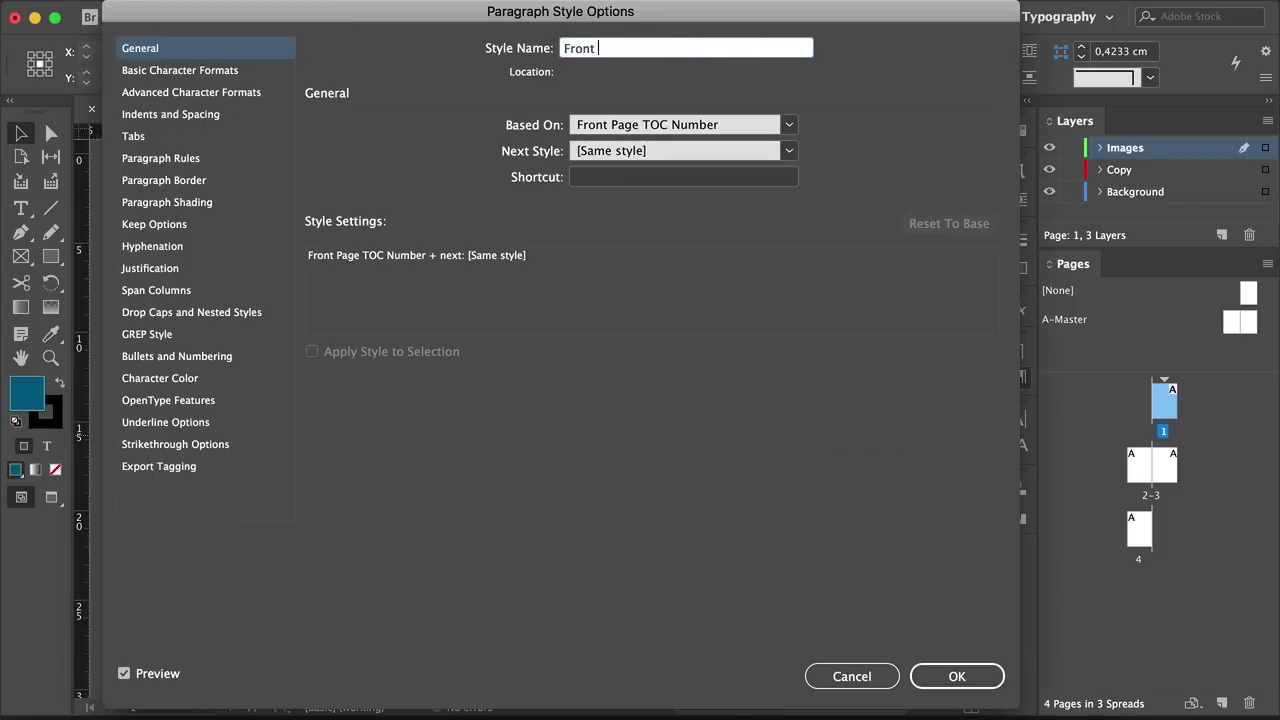
text(Page TOC Content)
click(788, 124)
click(740, 148)
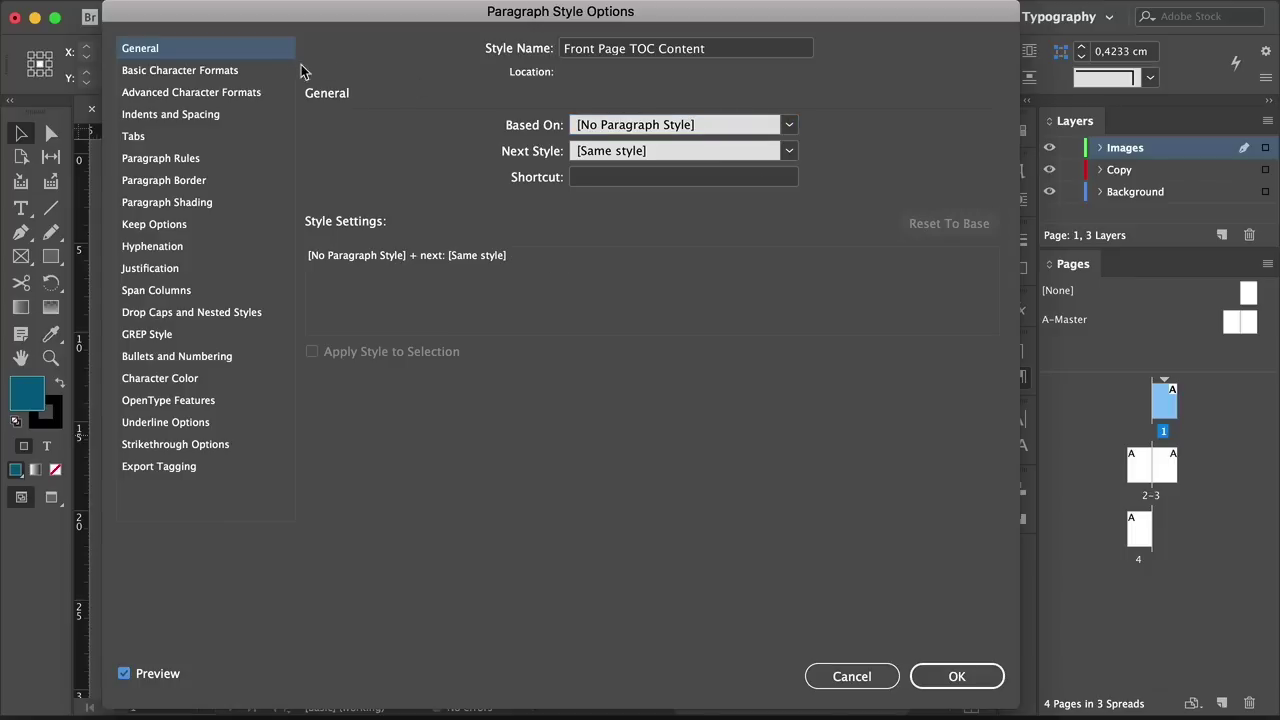
Set the Front Page TOC Content style's font to Vistol Sans at 8 pt and confirm the style
click(254, 72)
click(477, 134)
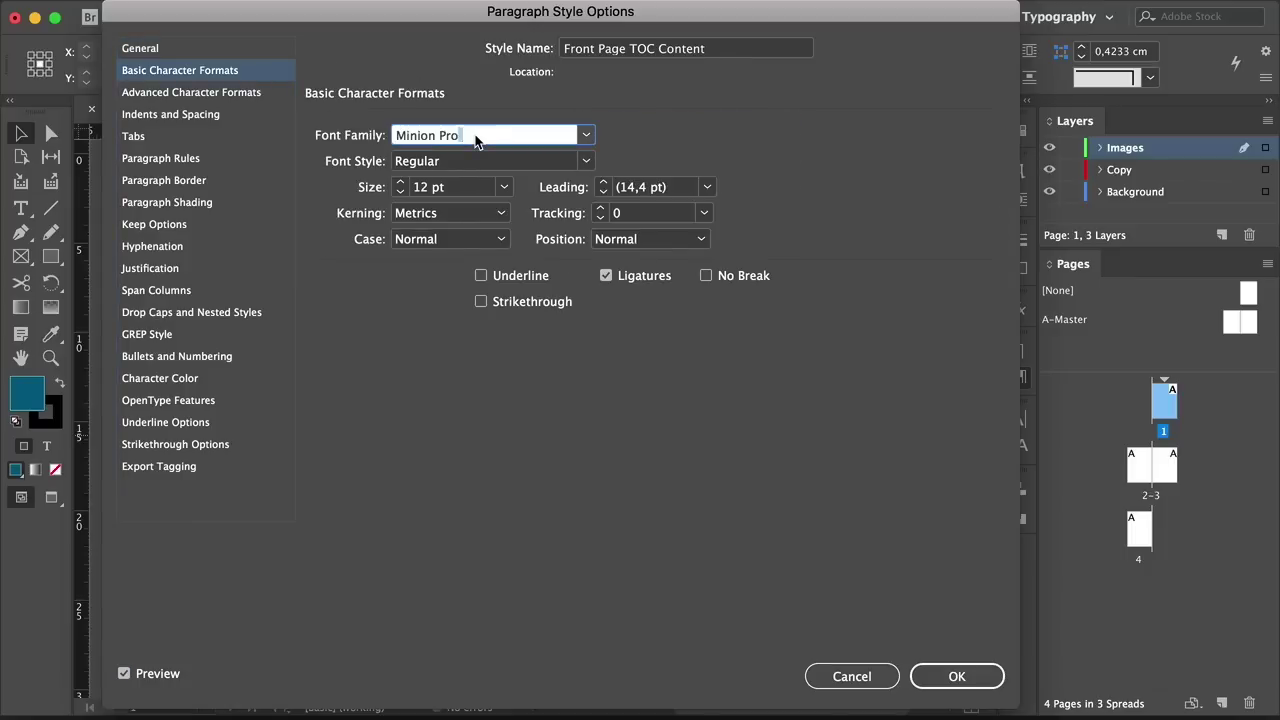
text(Vistol Sans)
click(457, 187)
click(503, 187)
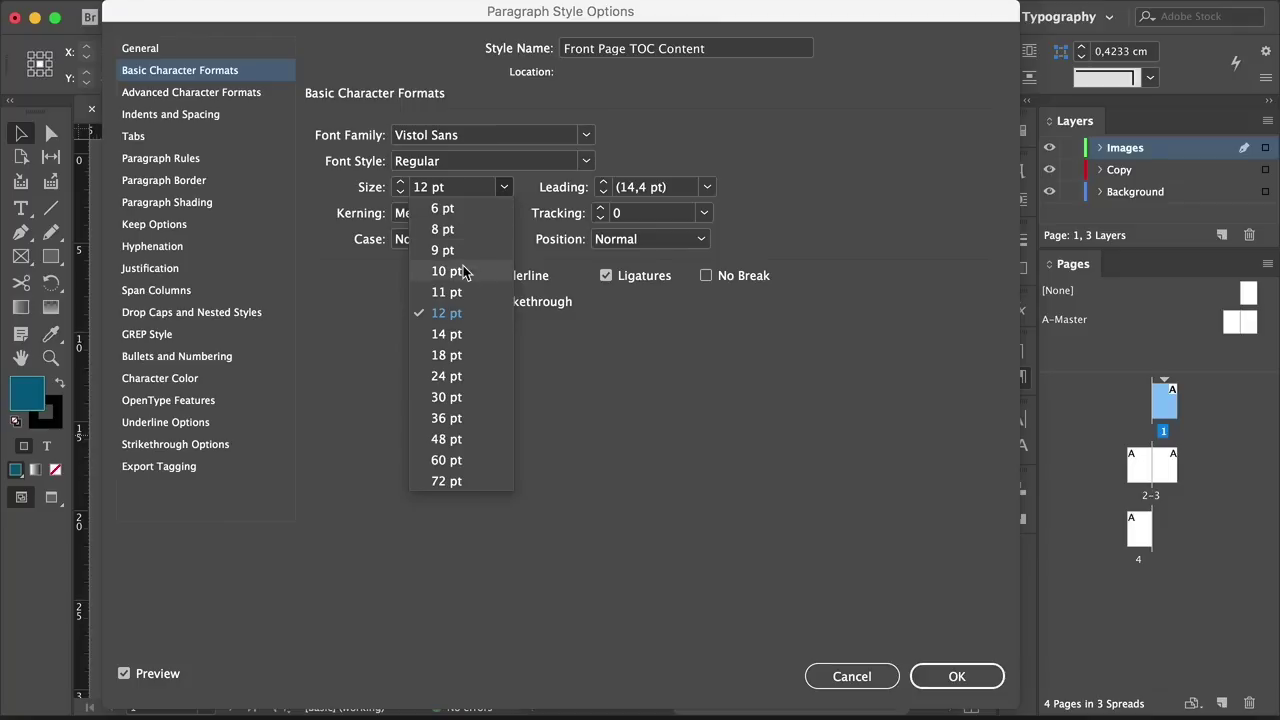
click(476, 228)
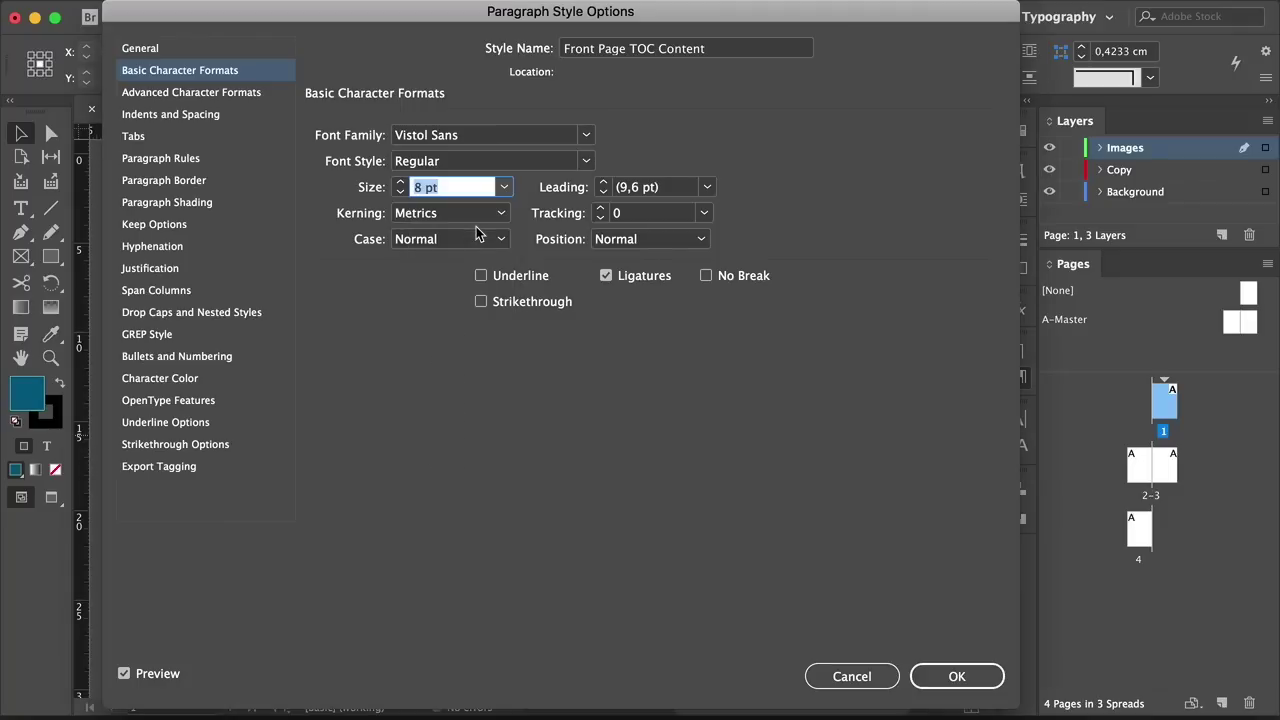
click(957, 676)
Create a third paragraph style named Headline, based on [No Paragraph Style]
click(940, 633)
double_click(873, 456)
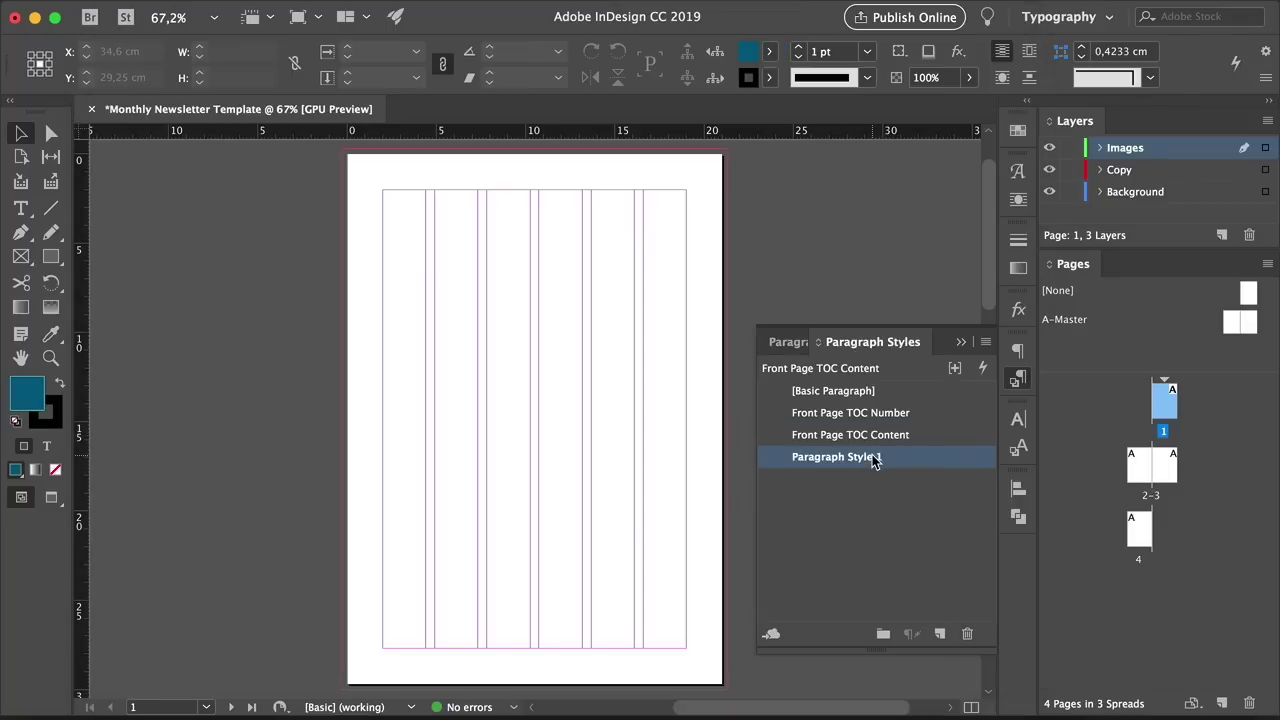
text(Headline)
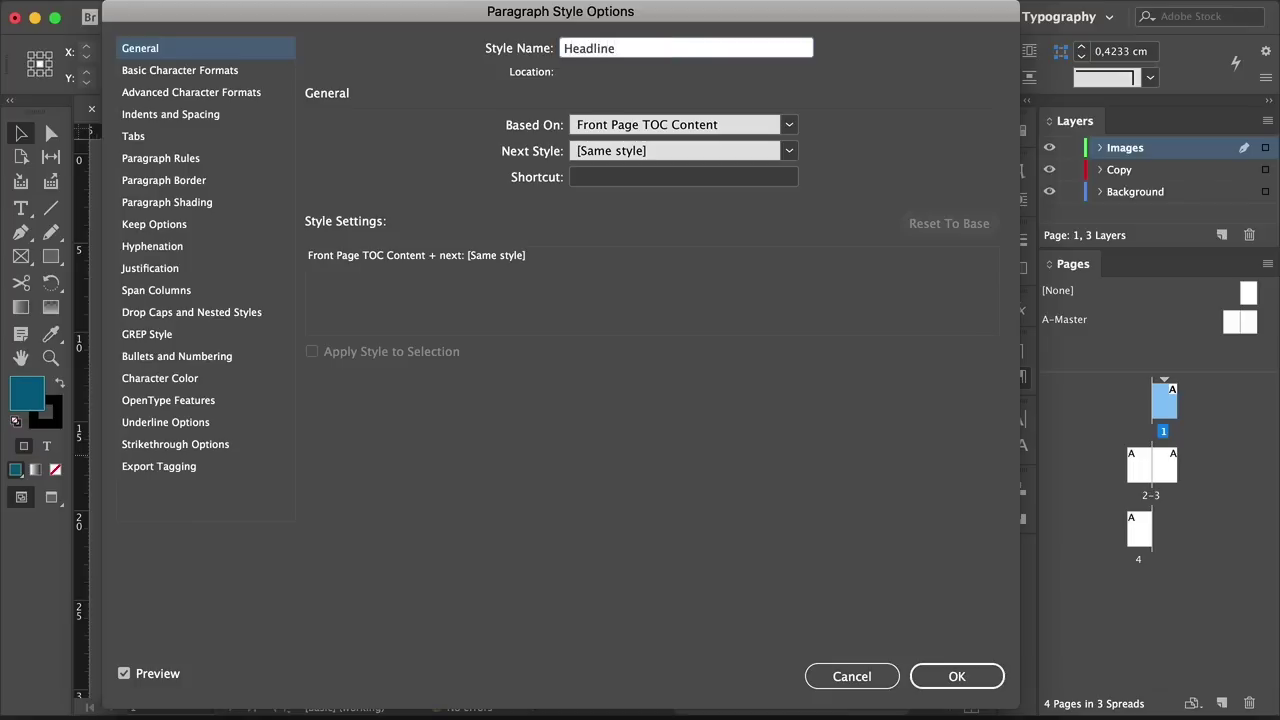
click(788, 126)
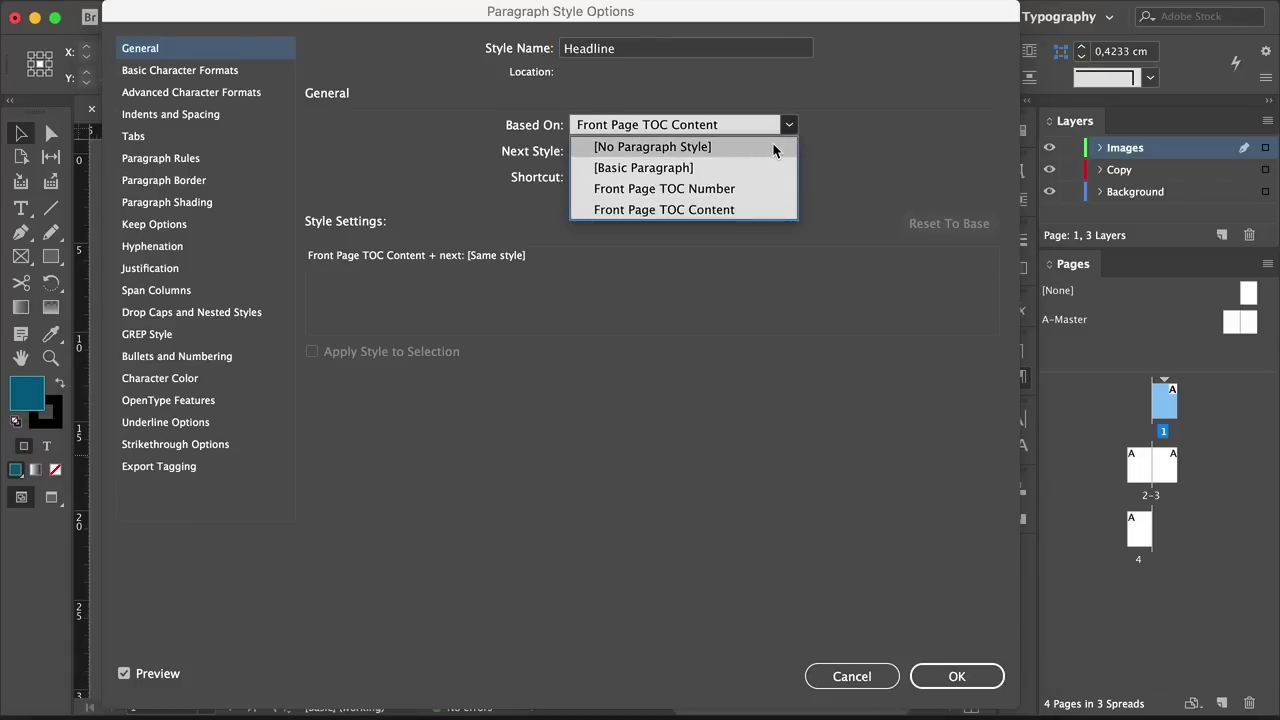
click(775, 148)
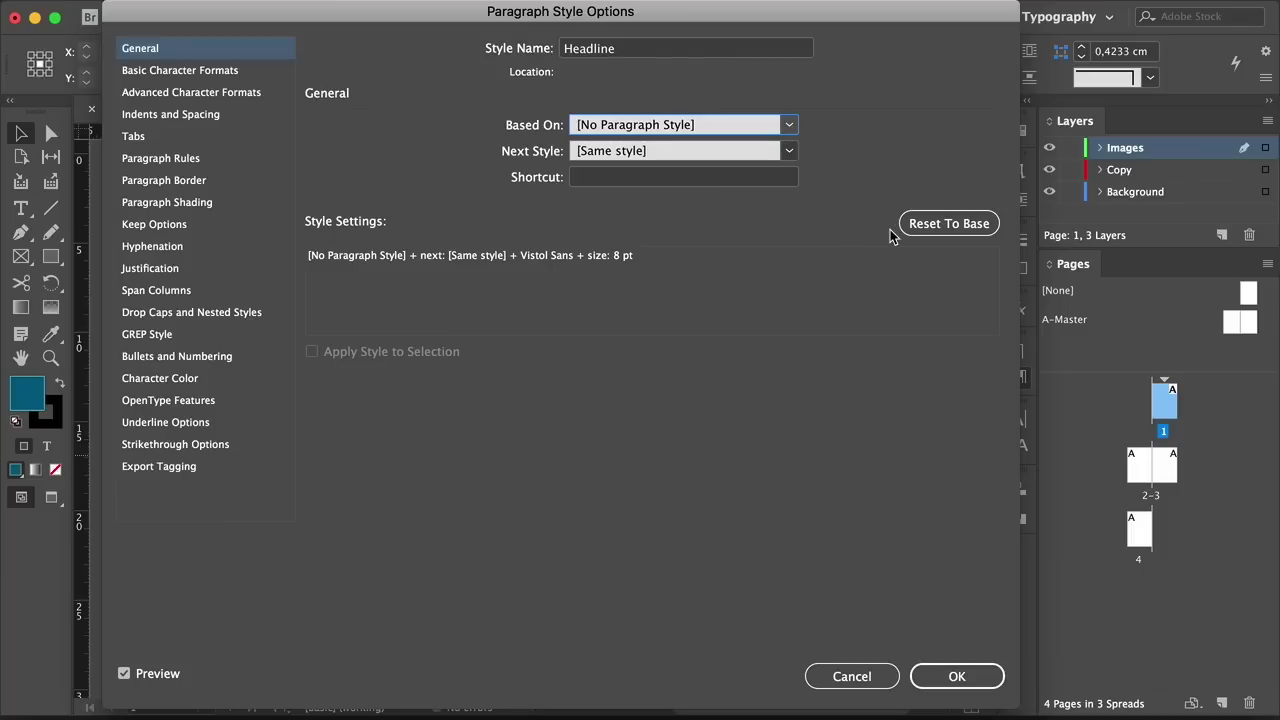
Set the Headline style's basic character formats to font style Black, size 39 pt, leading 42 pt and tracking -10
click(220, 72)
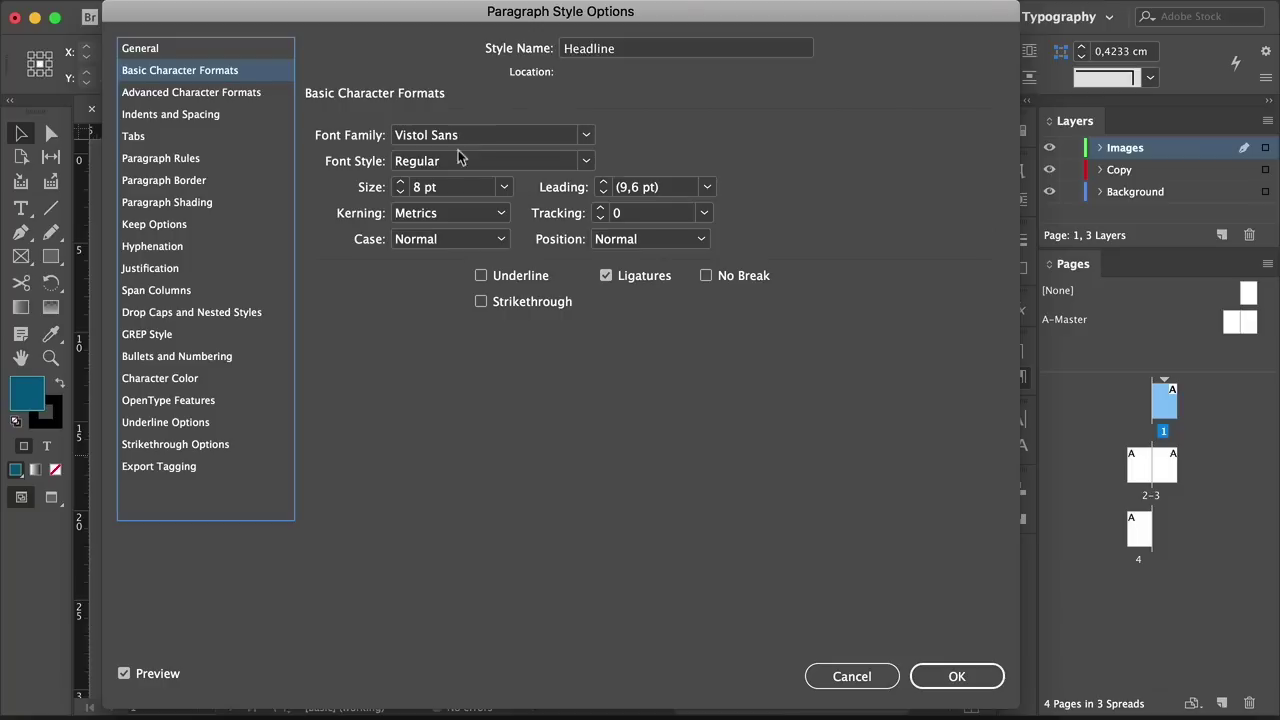
click(586, 161)
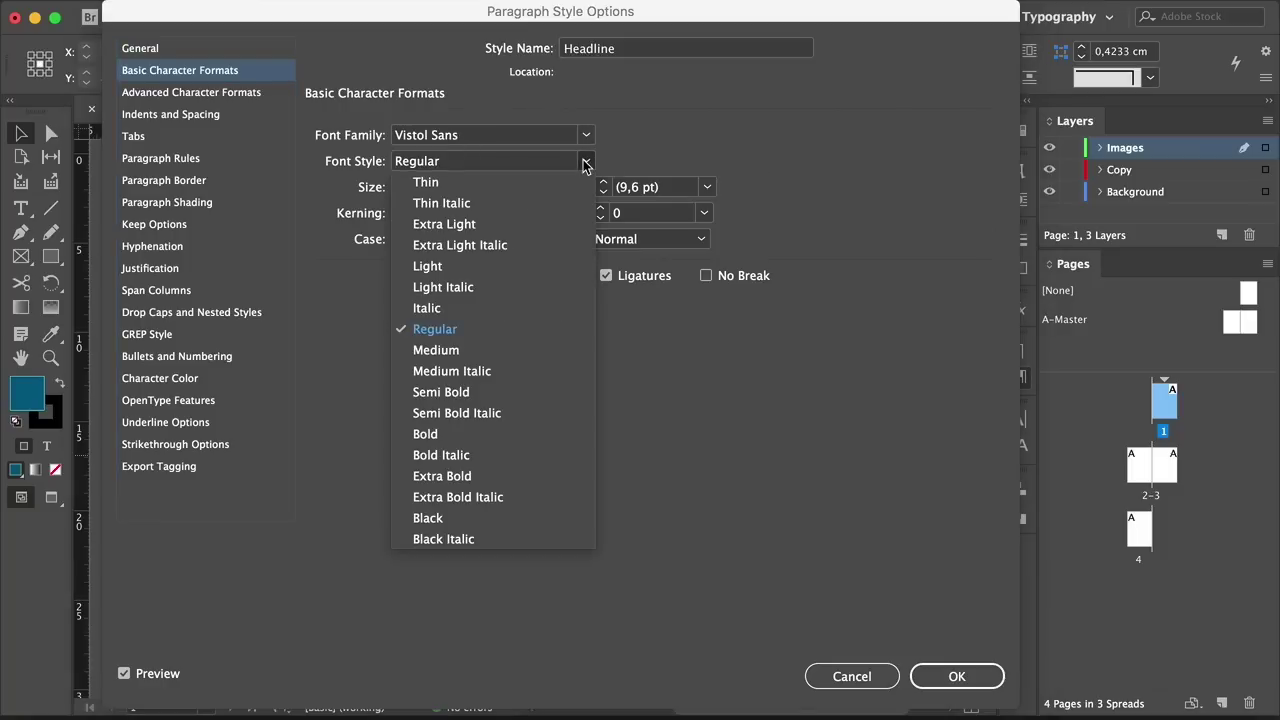
click(472, 518)
triple_click(452, 186)
text(39)
key(Tab)
text(42)
click(704, 213)
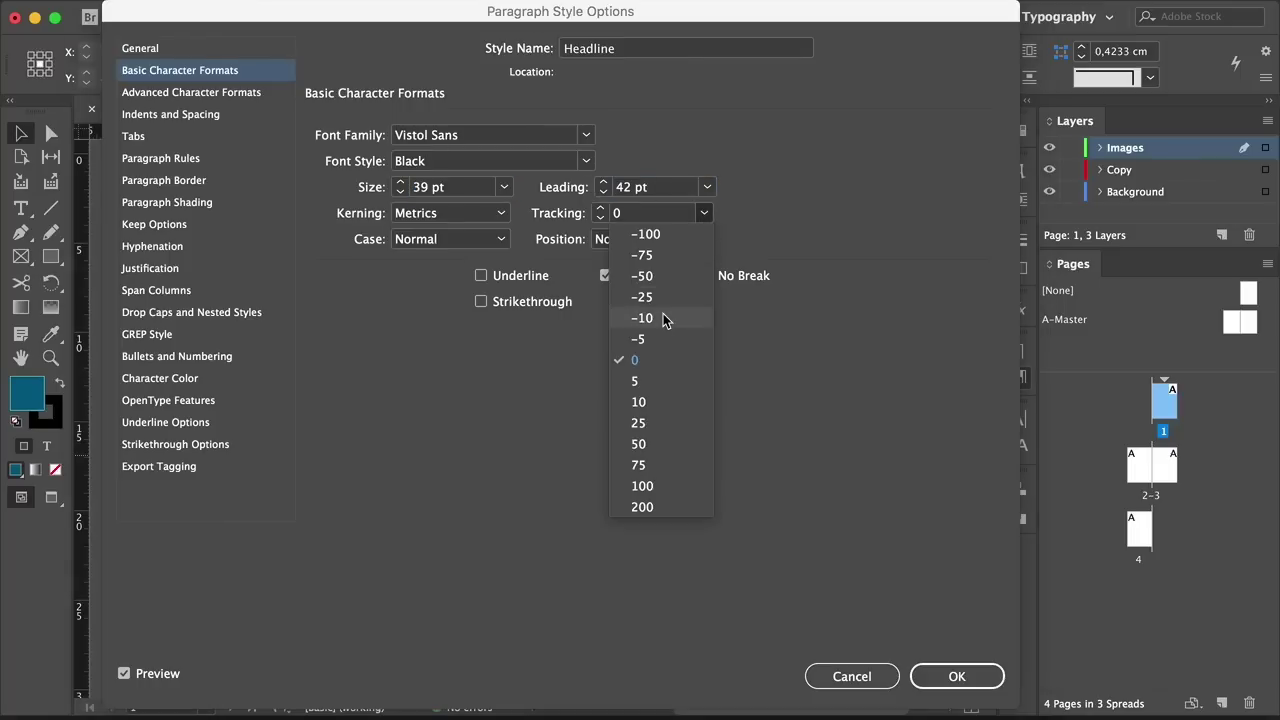
click(666, 317)
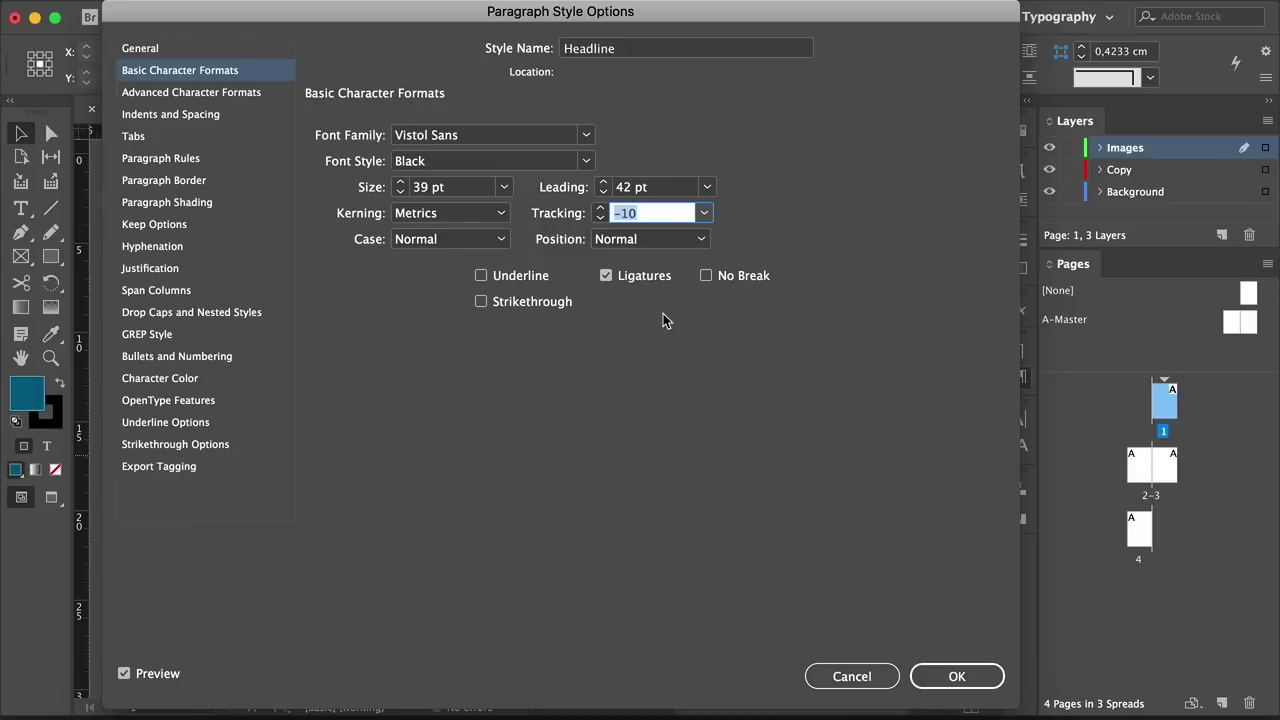
Set the Headline style's character colour to C=100 M=0 Y=0 K=55 and confirm the style
click(213, 382)
click(480, 267)
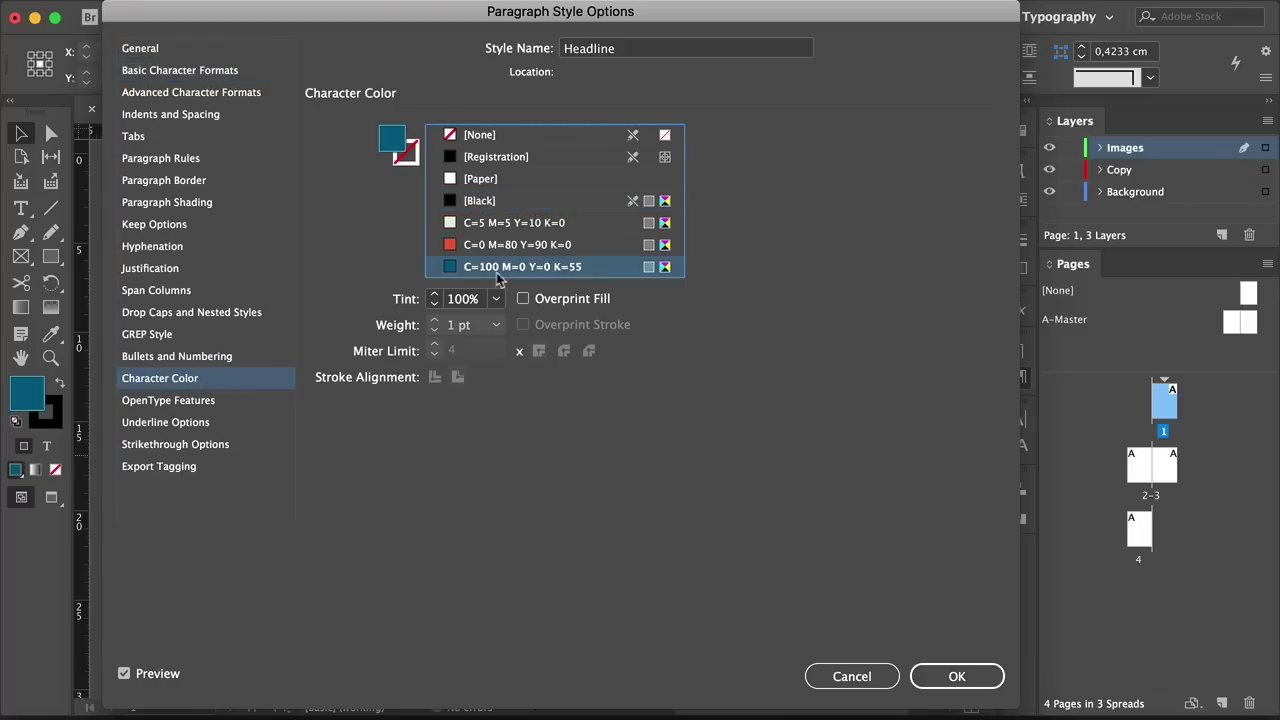
click(965, 678)
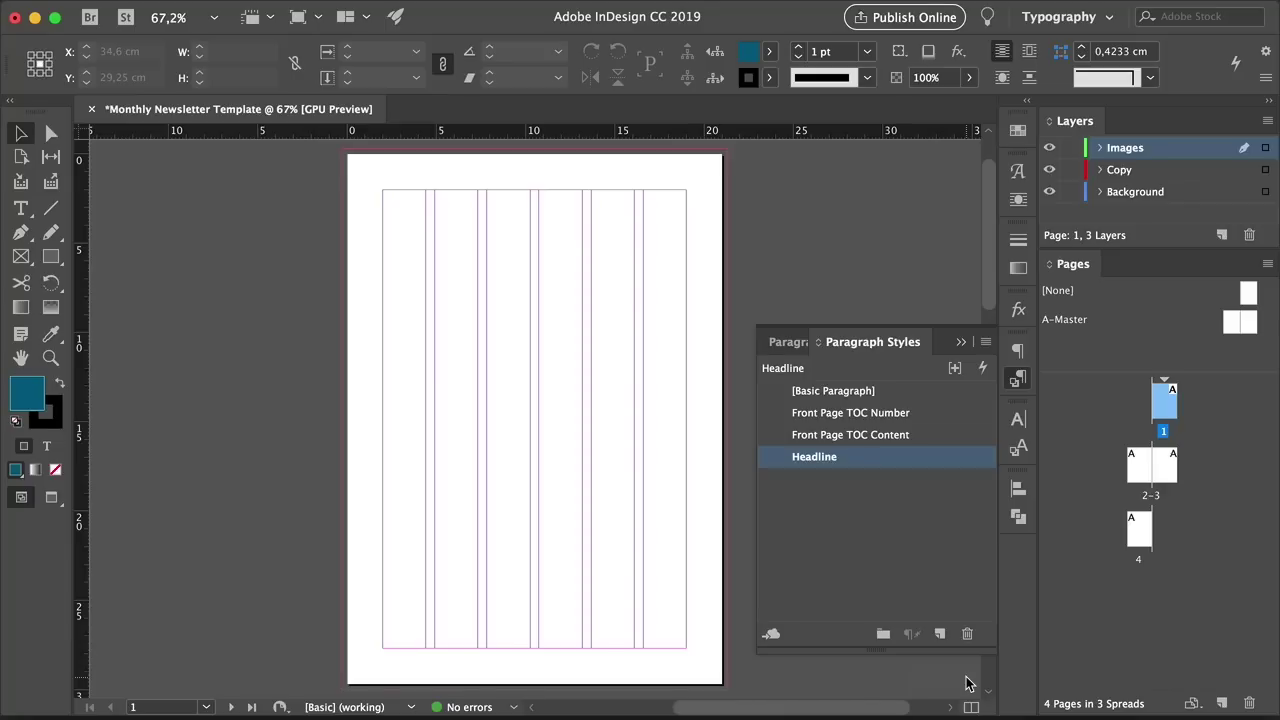
Create a paragraph style named Intro, based on [No Paragraph Style], and reset its settings to base
click(940, 633)
double_click(885, 478)
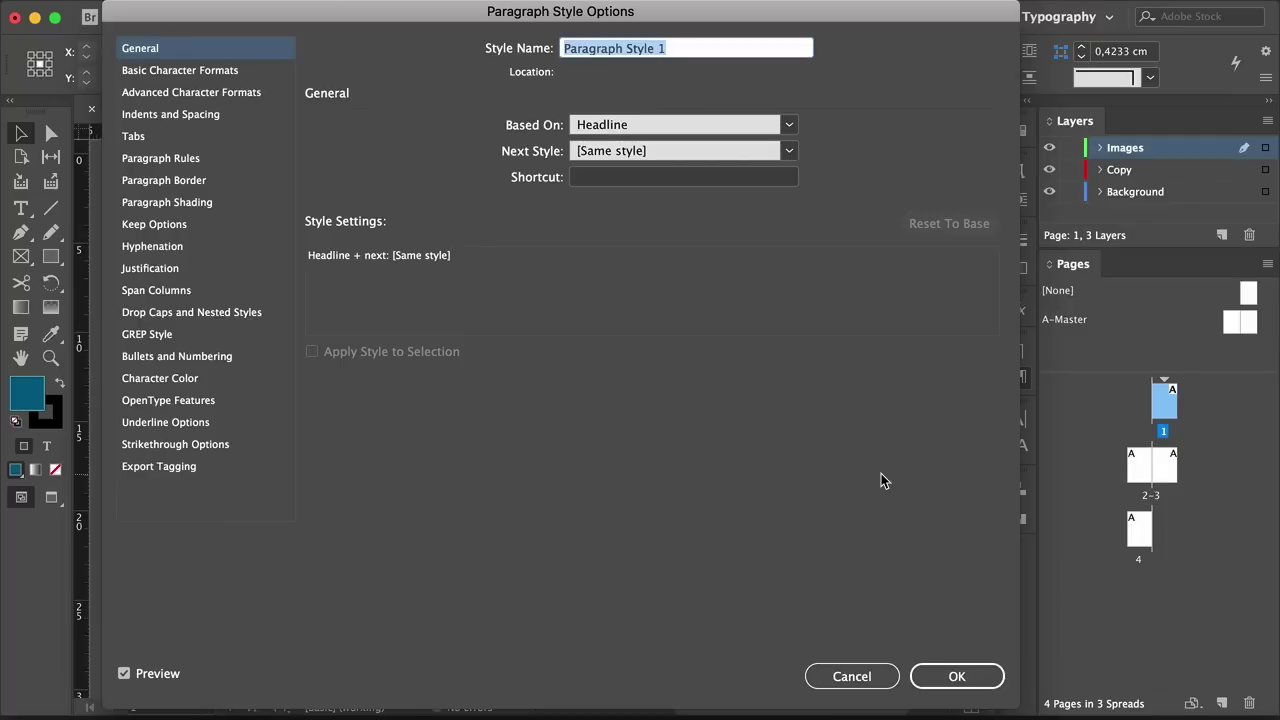
key(BackSpace)
text(Intro)
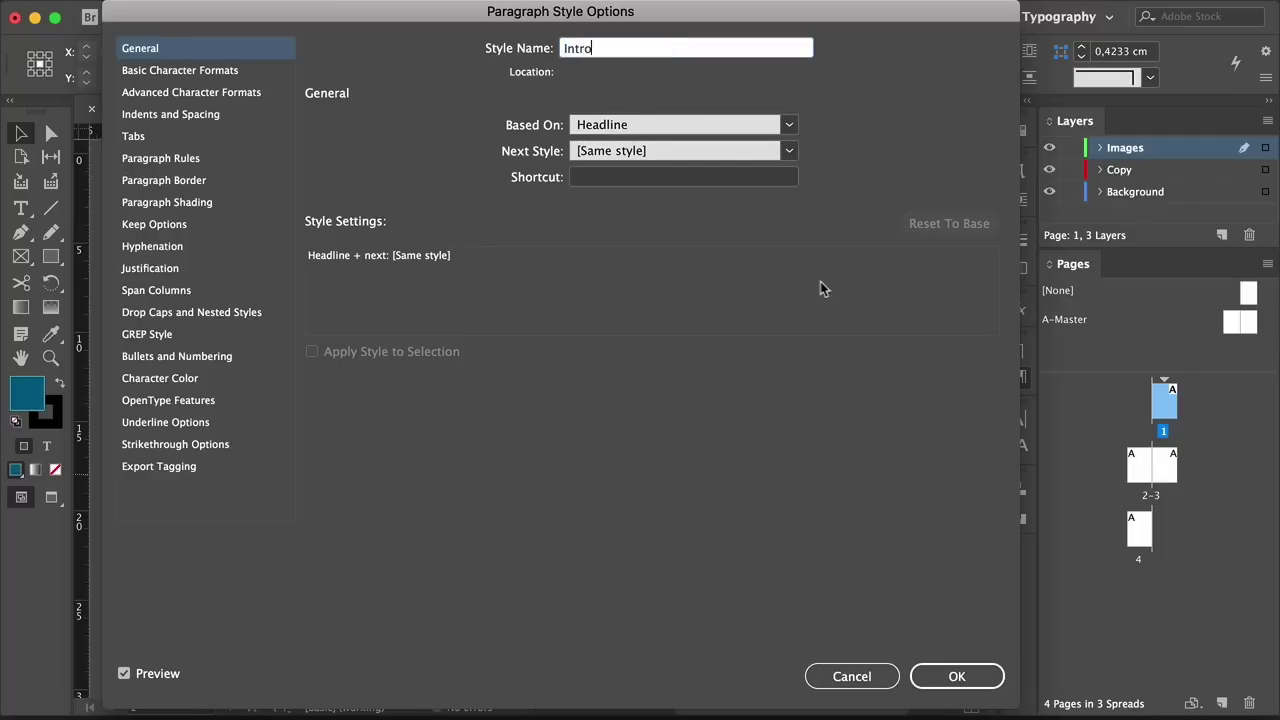
click(788, 126)
click(776, 147)
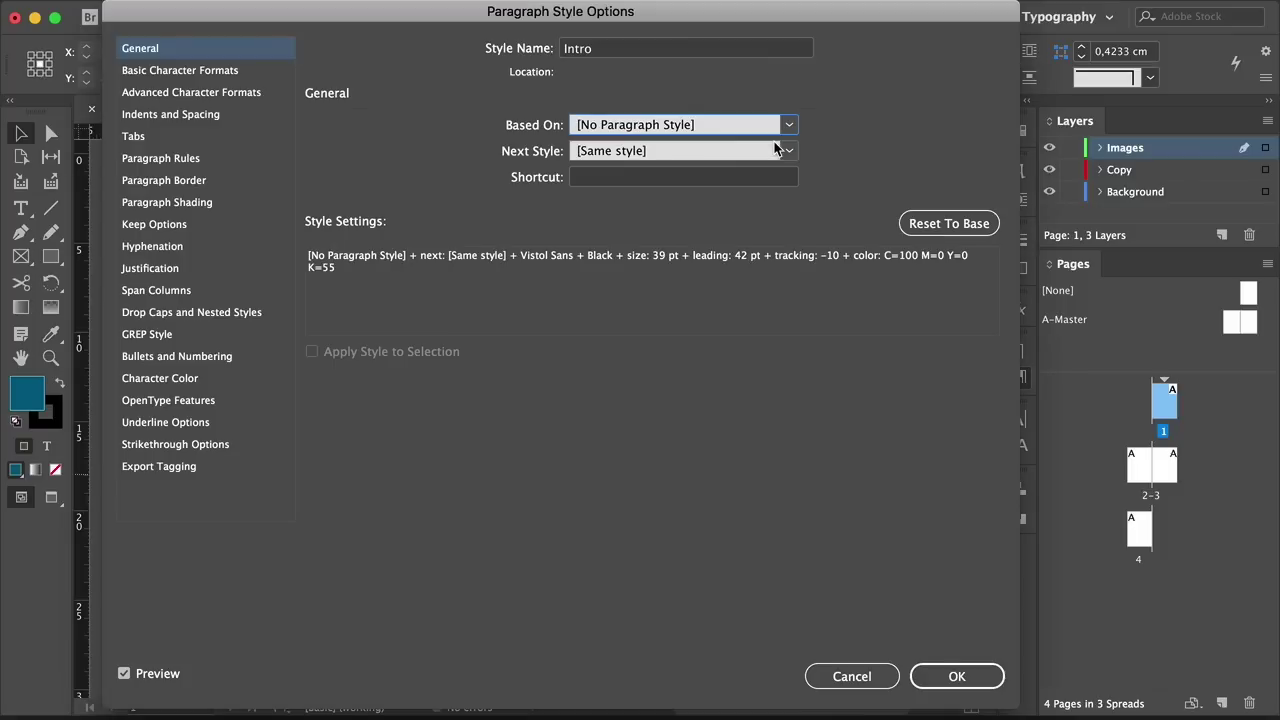
click(922, 225)
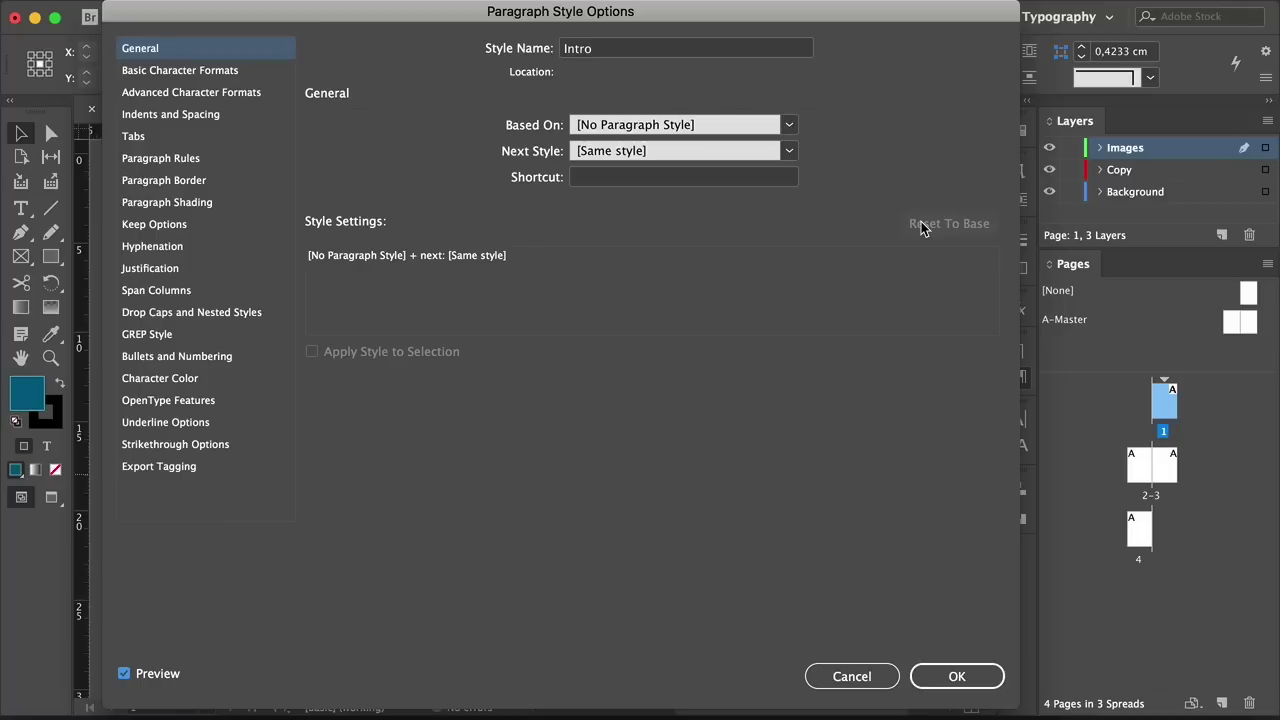
Set the Intro style's font family to Vistol Sans with the Light font style
click(224, 73)
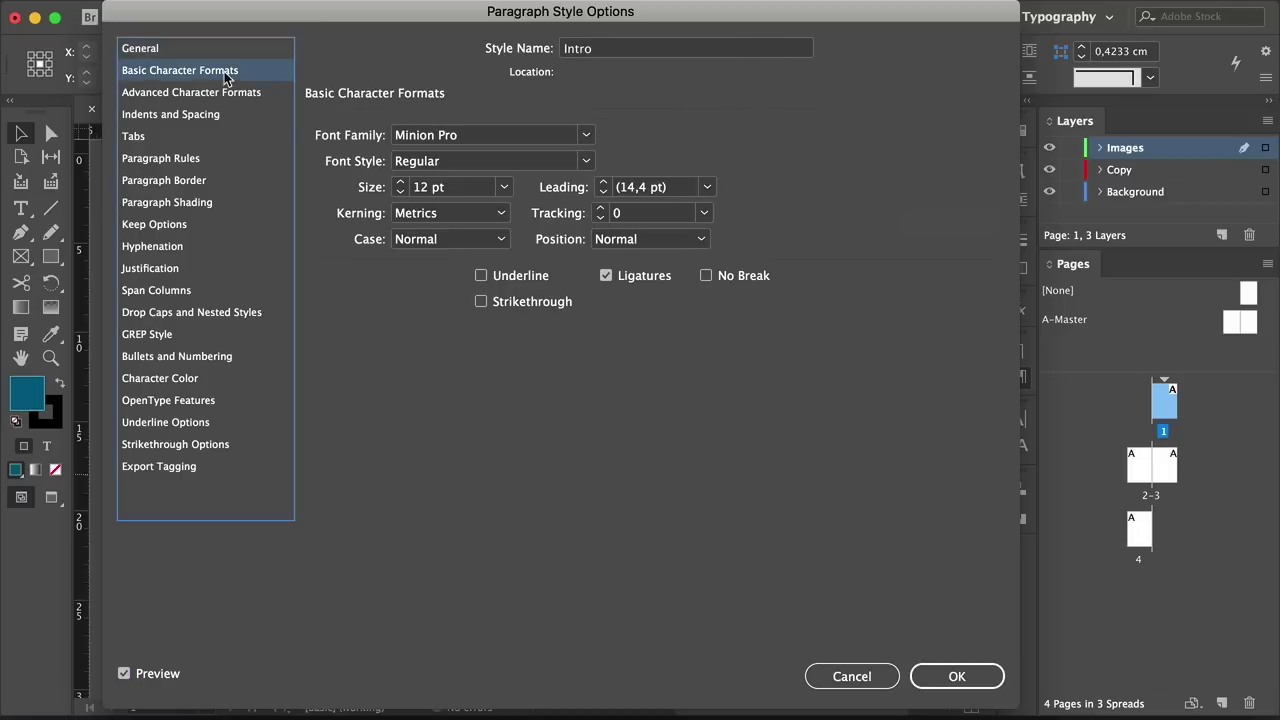
drag(462, 135, 366, 128)
text(Vistol Sans)
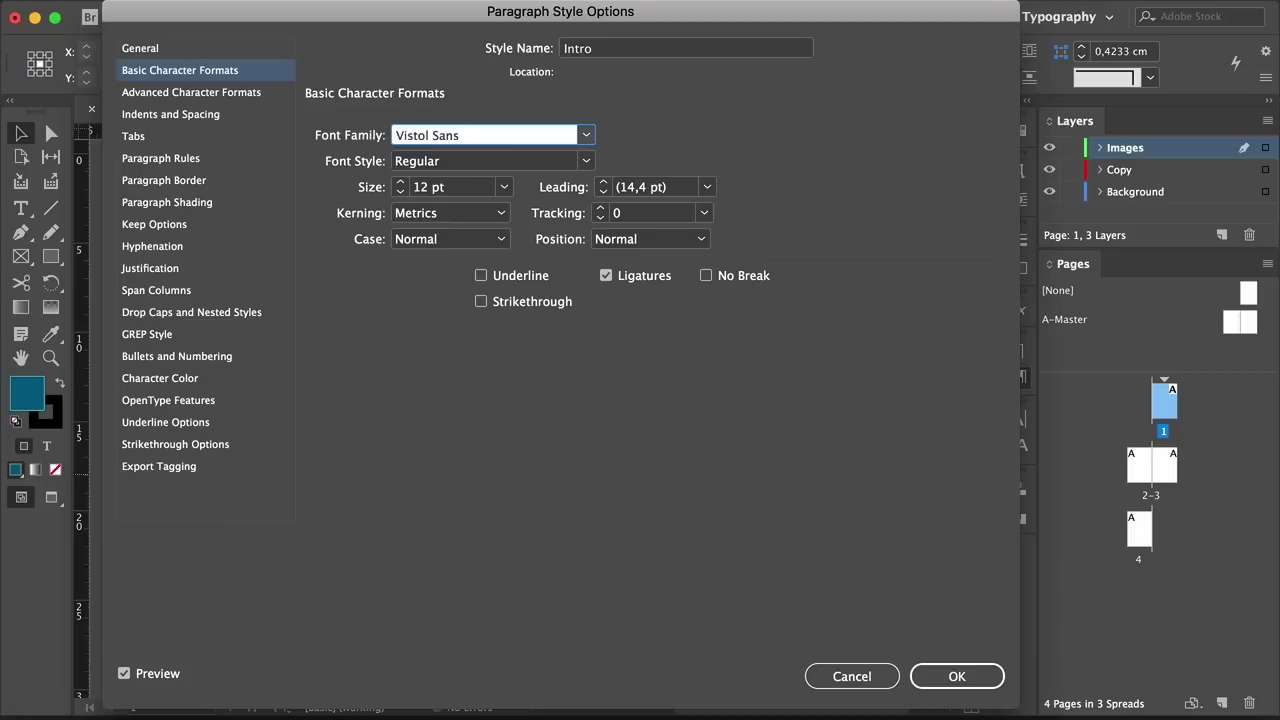
click(586, 161)
click(530, 266)
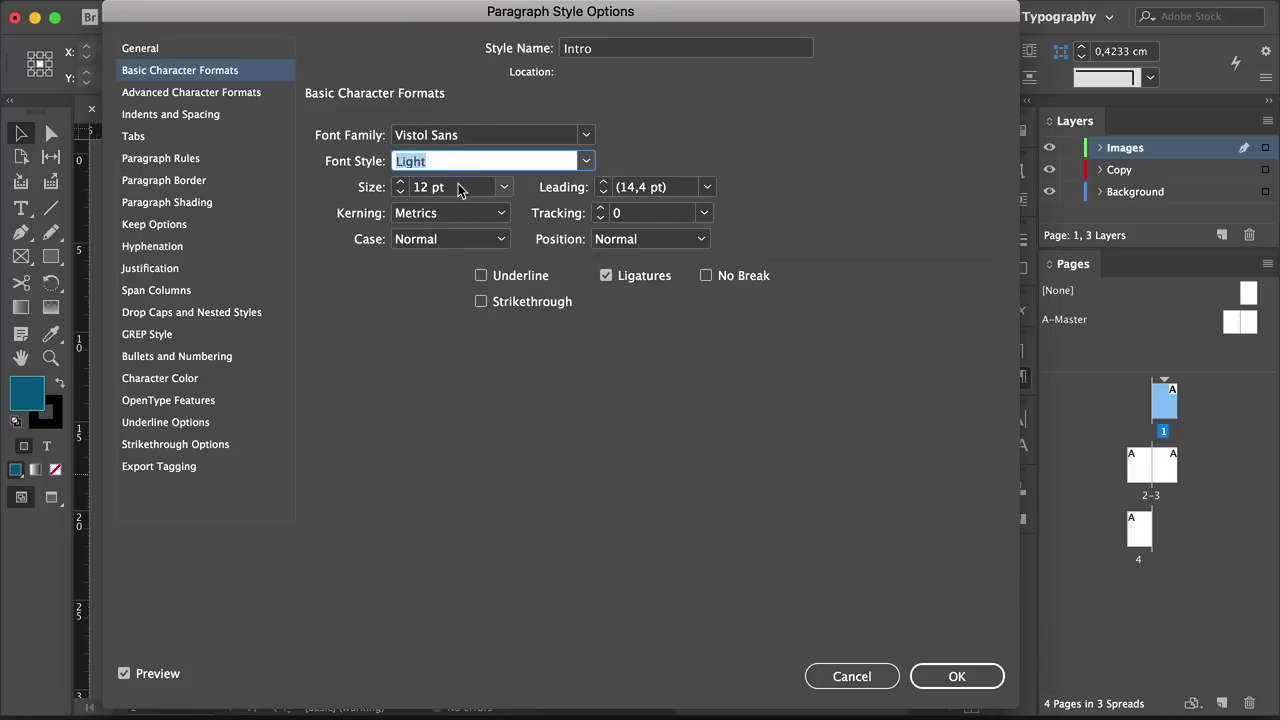
Give the Intro style size 16 pt, leading 17,2 pt, tracking -10 and character colour C=0 M=80 Y=90 K=0
click(504, 187)
click(430, 187)
text(16)
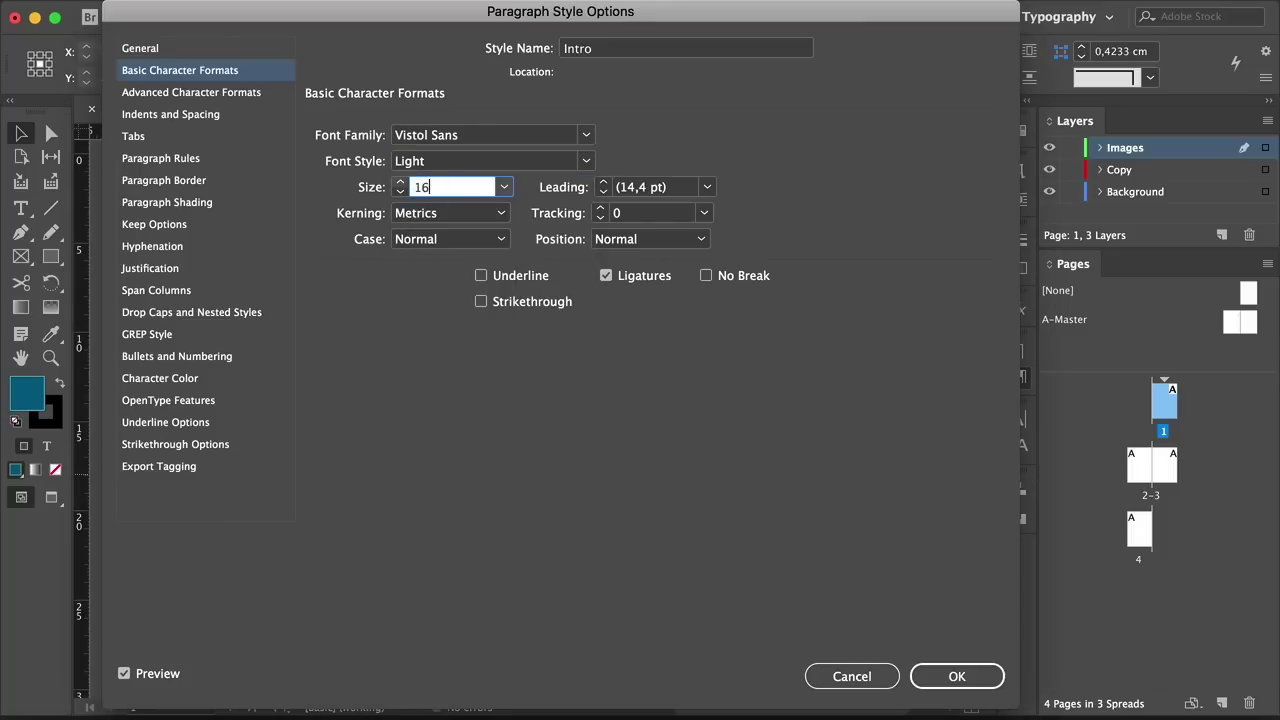
key(Tab)
text(17,2)
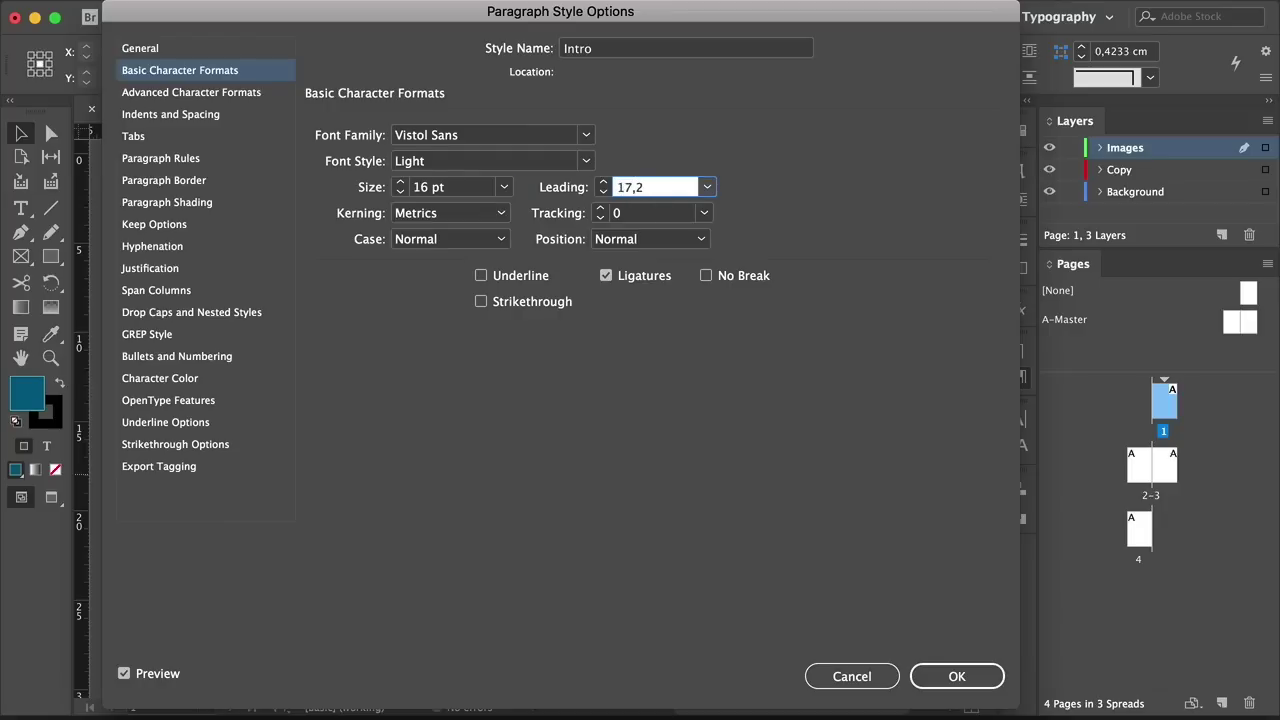
click(704, 213)
click(640, 317)
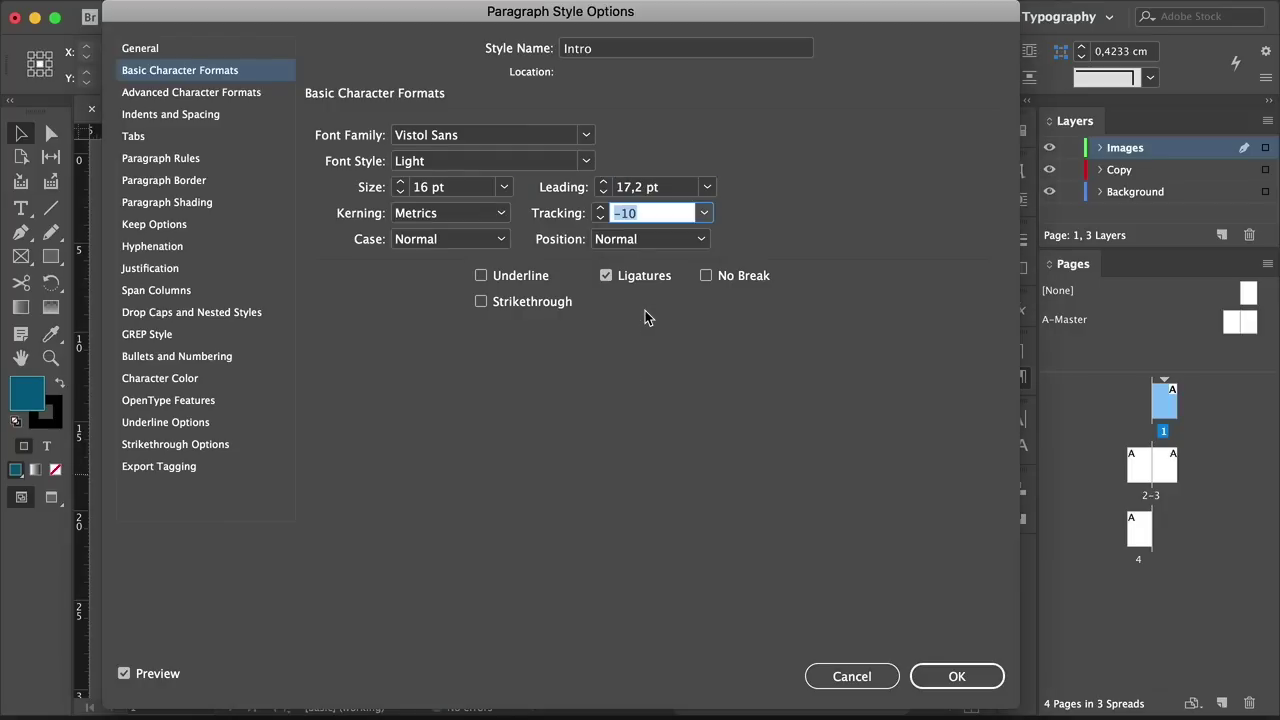
click(200, 380)
click(515, 244)
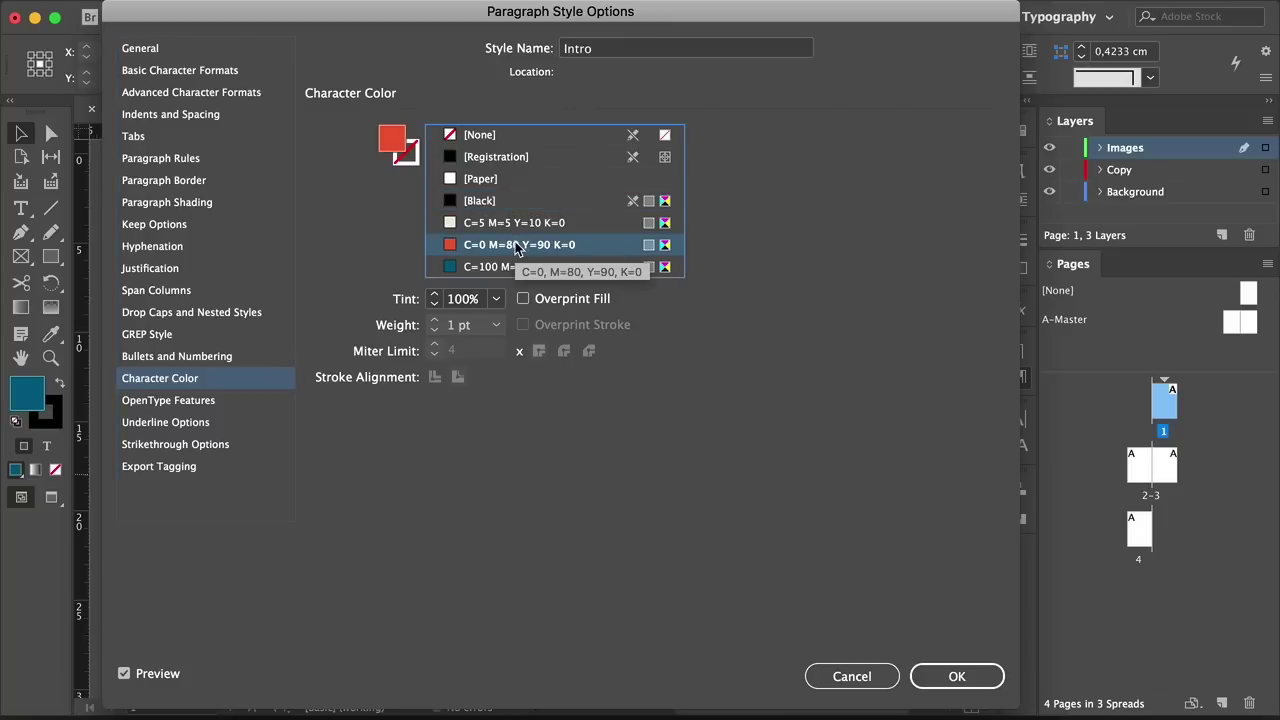
Create a new paragraph style named Sidebar, based on [No Paragraph Style]
click(939, 633)
click(870, 502)
double_click(870, 502)
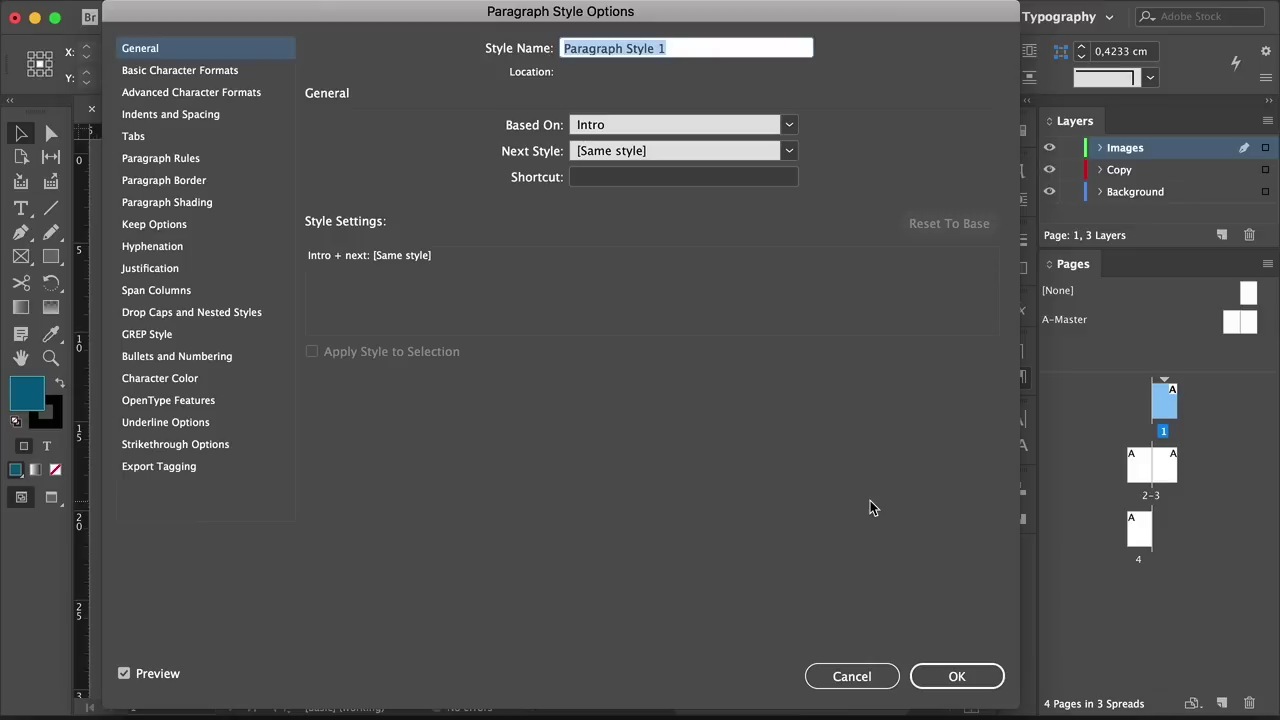
text(Sidebar)
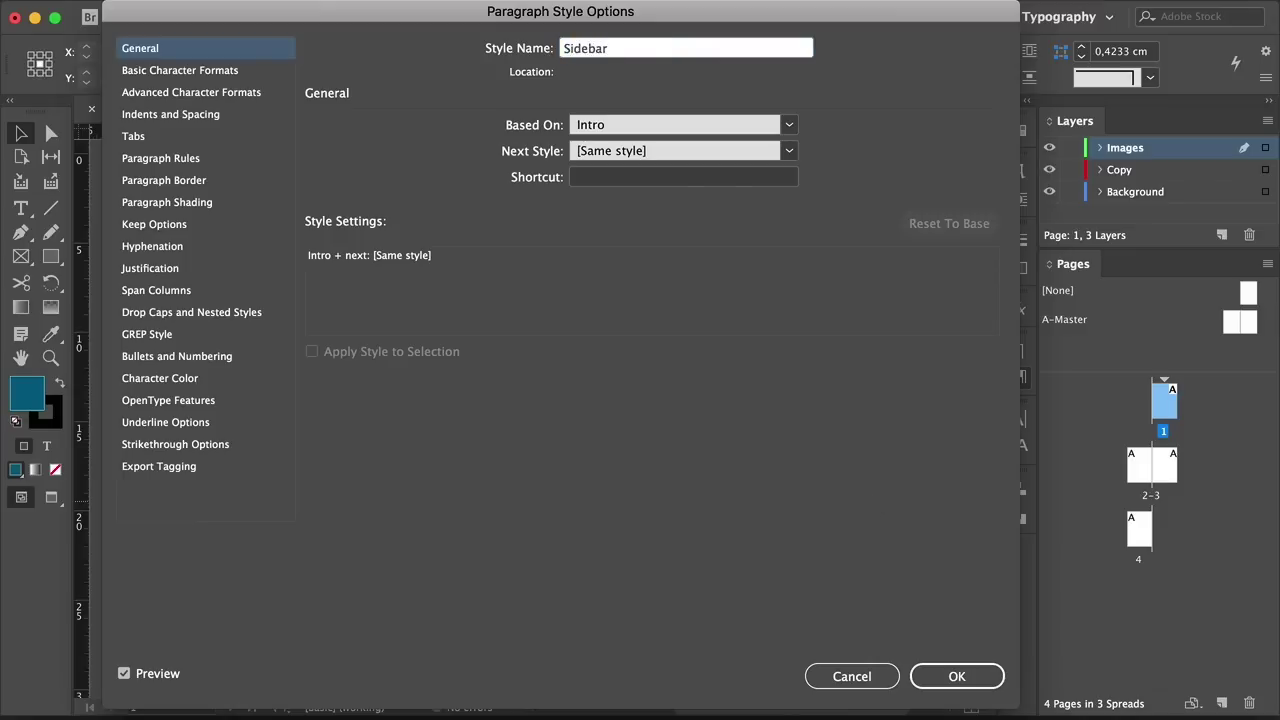
click(680, 125)
click(640, 132)
Set the Sidebar style's basic character formats to Vistol Sans, font style Black, size 17 pt
click(180, 70)
click(410, 141)
text(Vistol Sans)
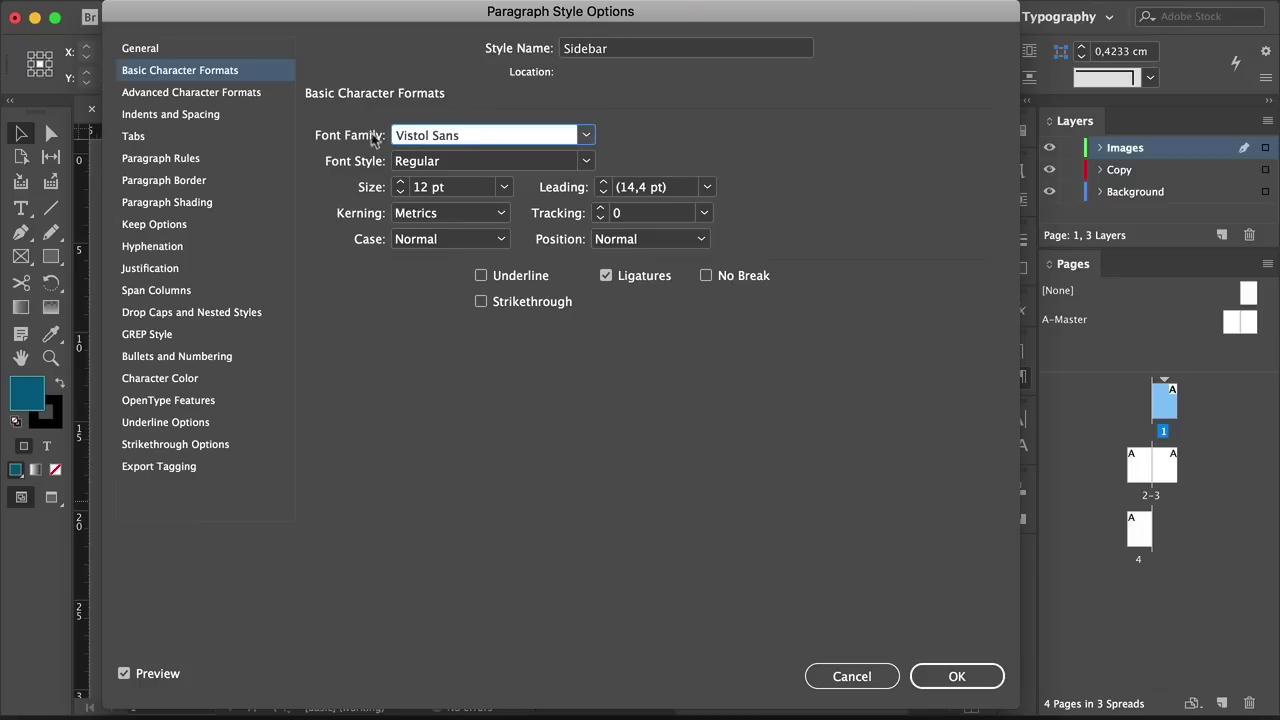
click(586, 161)
click(478, 515)
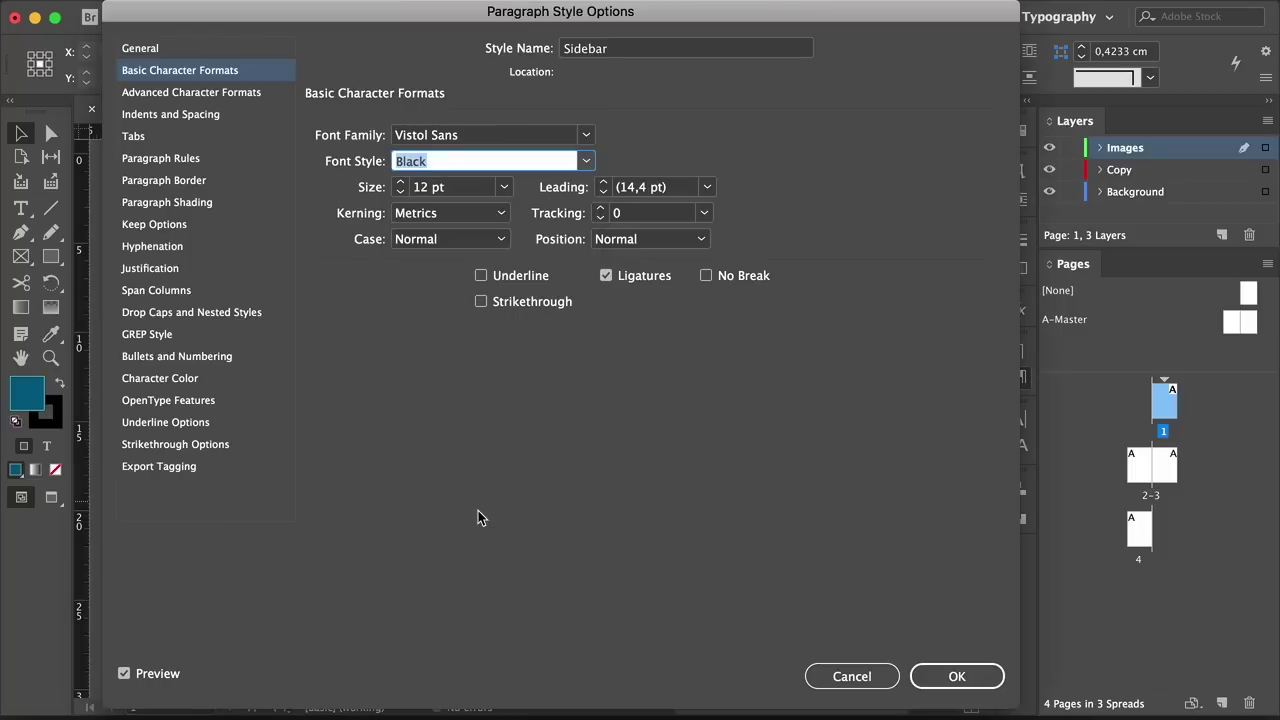
key(Tab)
text(17)
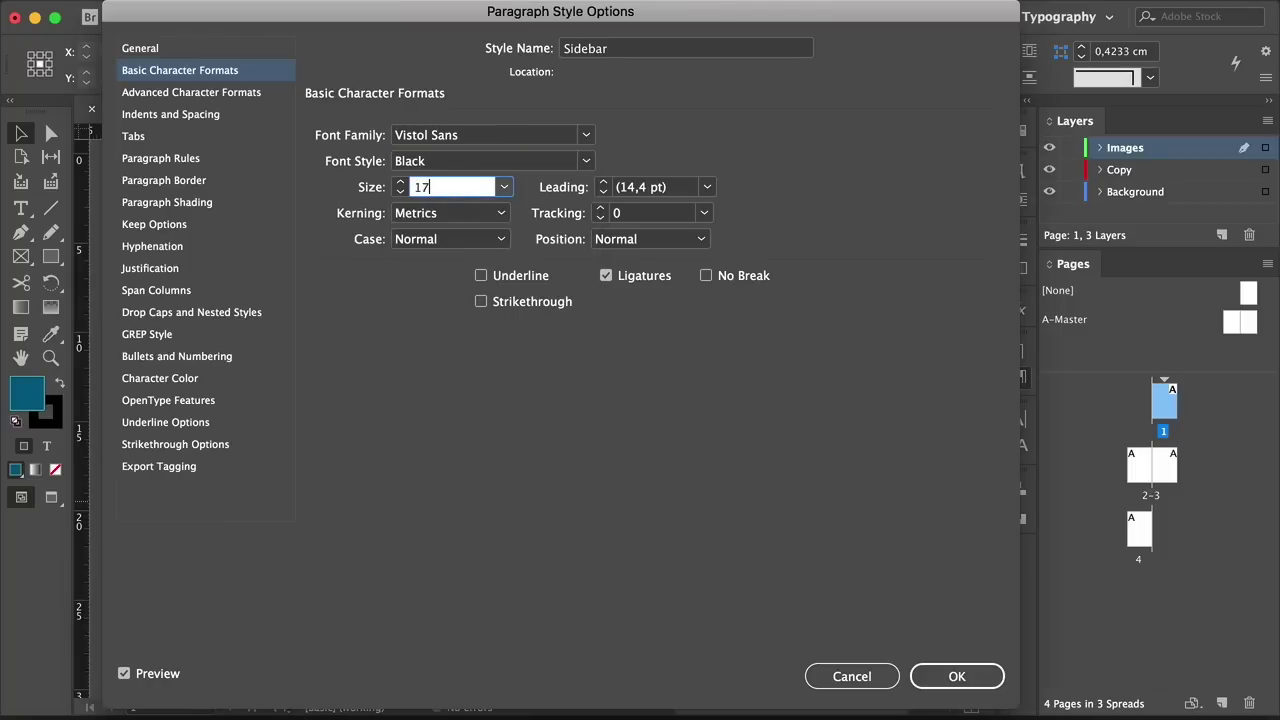
key(Tab)
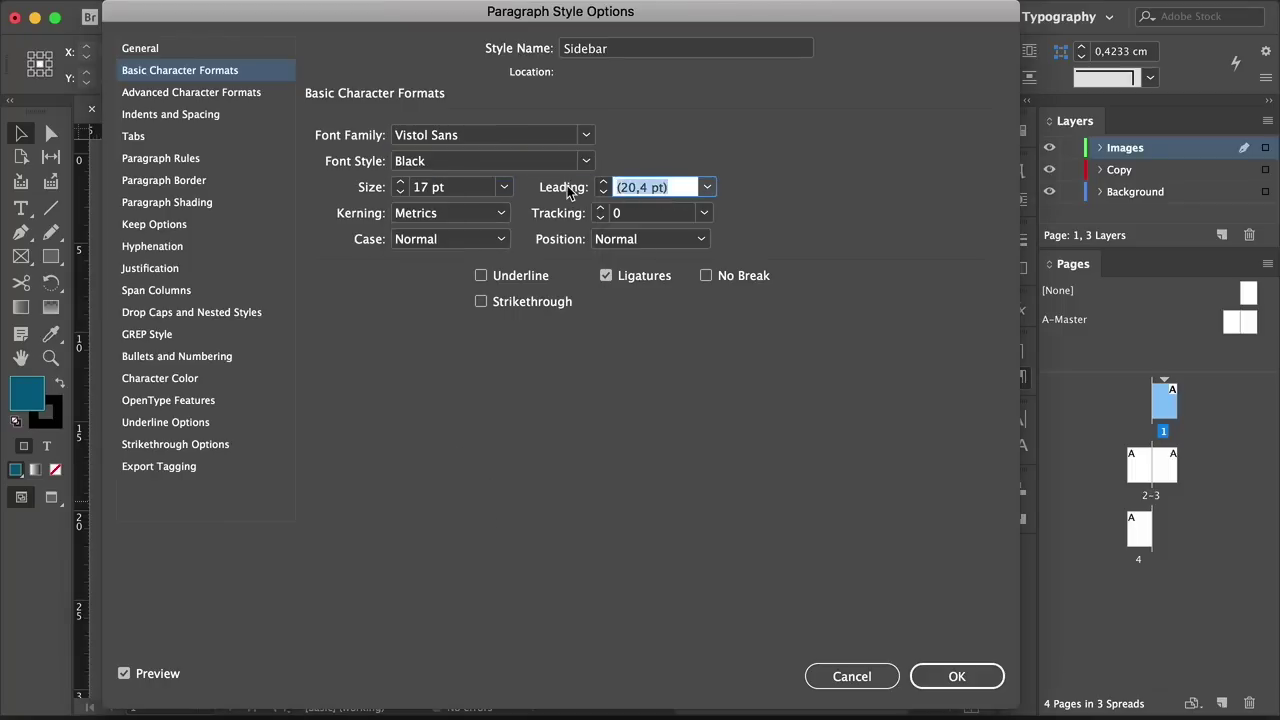
Set the Sidebar style's character colour to [Paper] and confirm the style
click(236, 378)
click(500, 176)
click(965, 677)
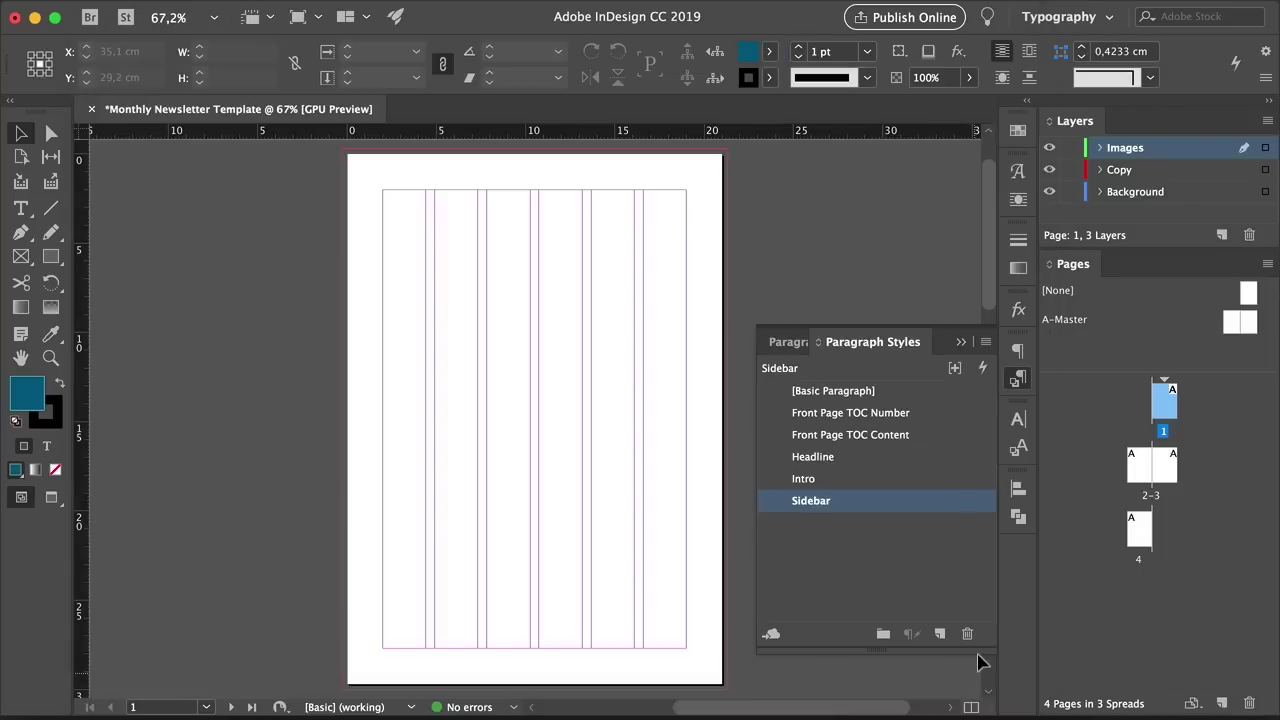
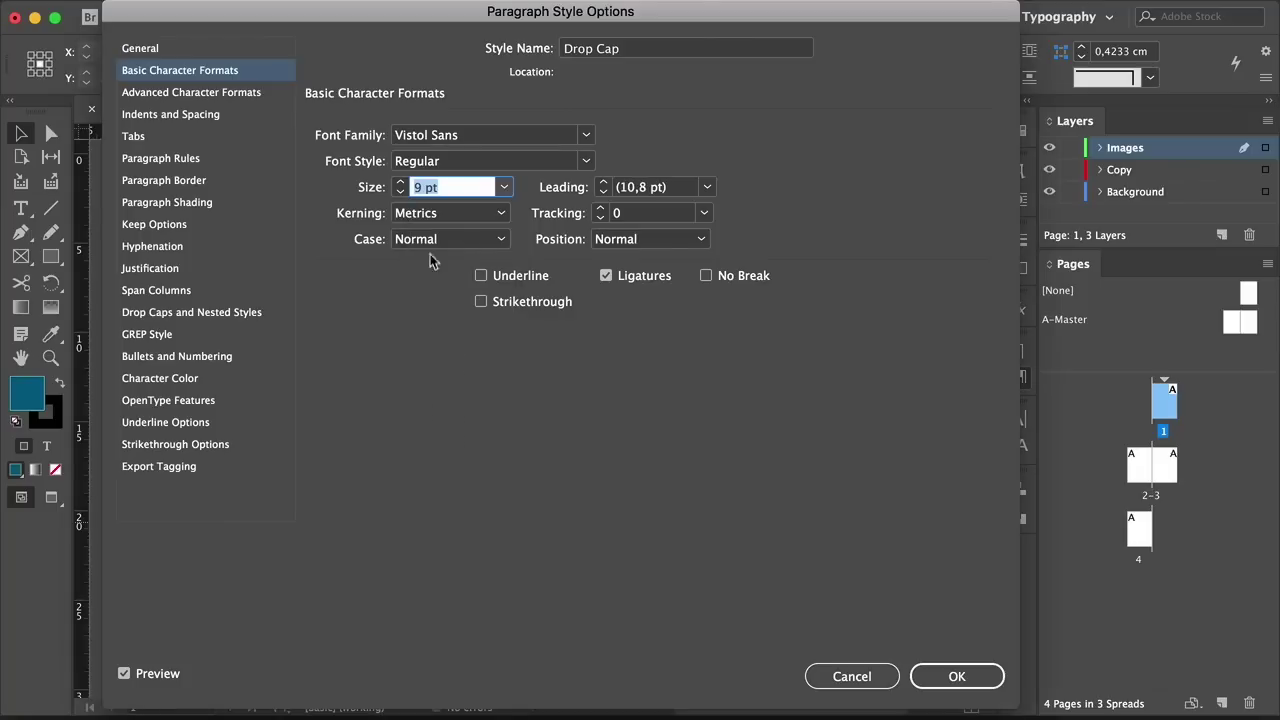
Give the Drop Cap paragraph style a 4-line, 1-character drop cap using the Drop Cap character style, and confirm it
click(245, 313)
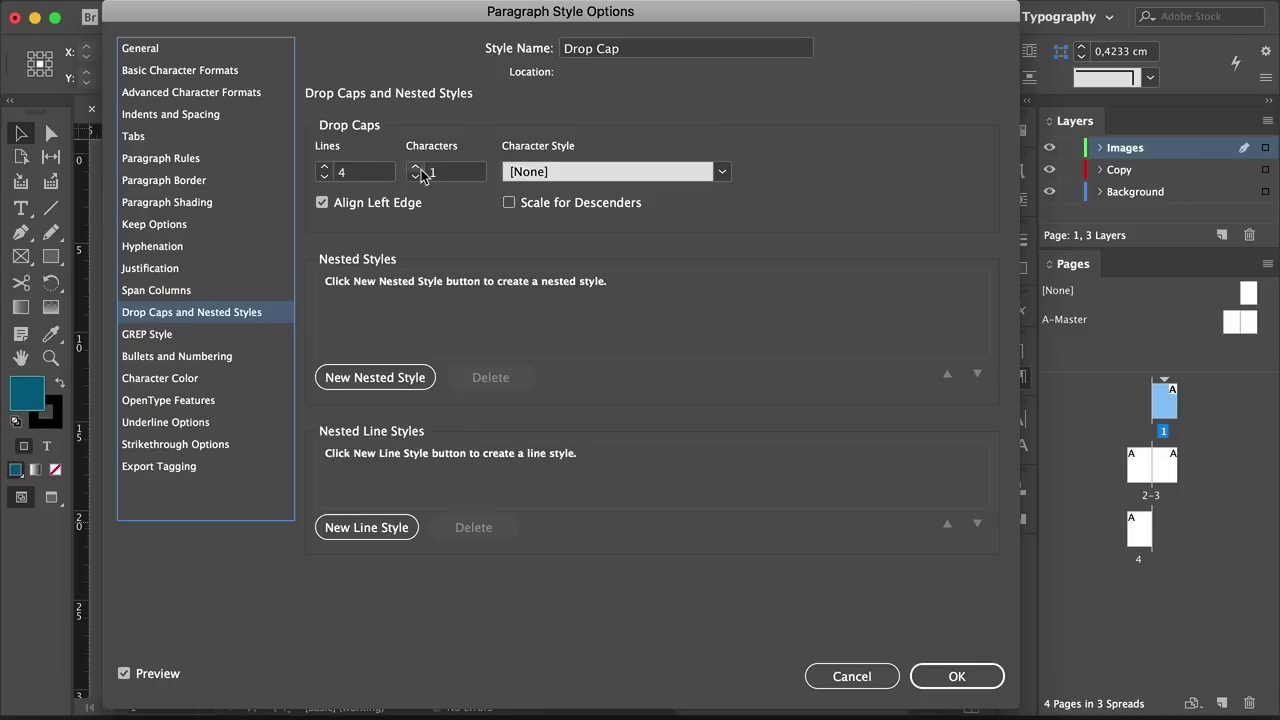
click(721, 173)
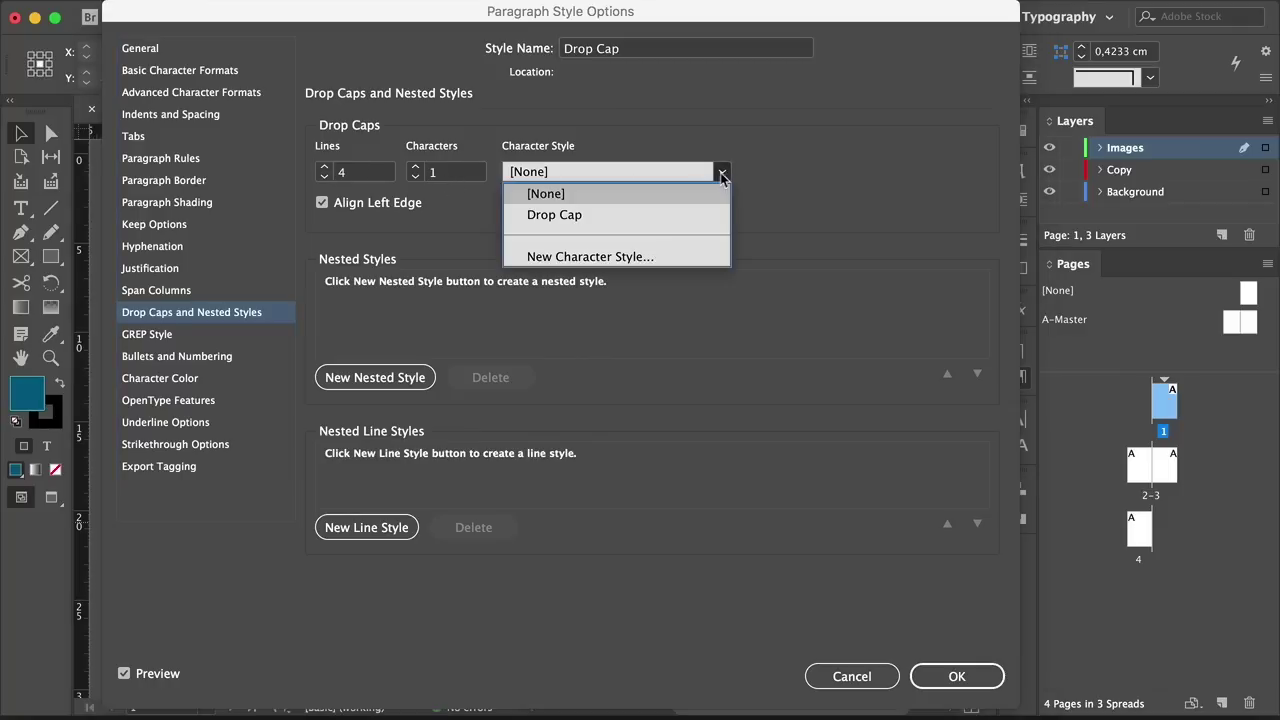
click(652, 213)
click(950, 677)
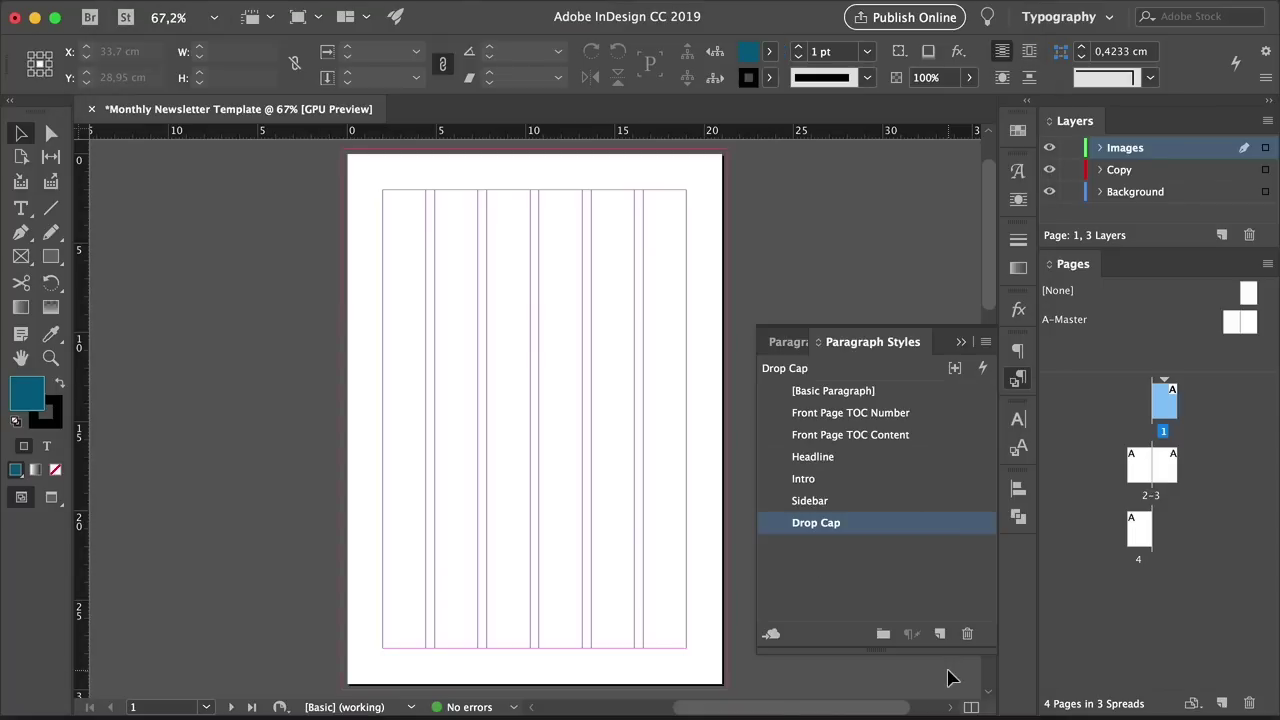
Create a paragraph style named Copy, based on [No Paragraph Style], and reset its settings to base
click(940, 633)
double_click(897, 544)
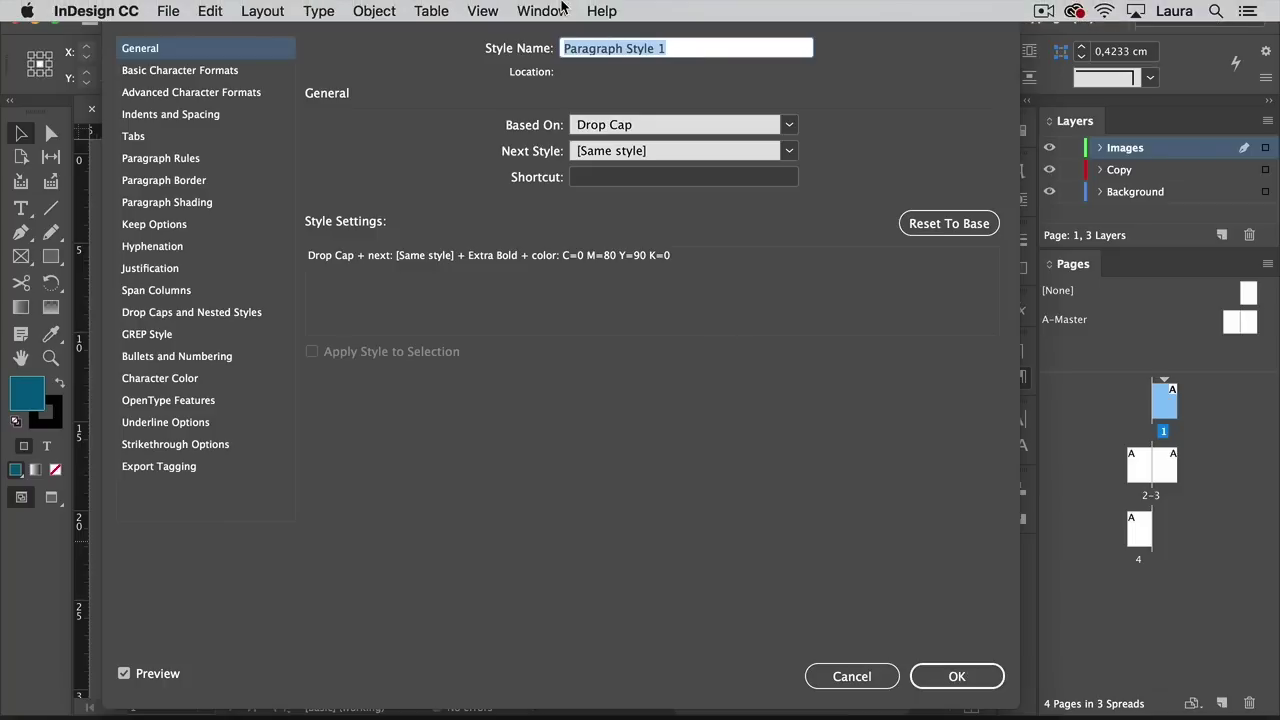
text(C)
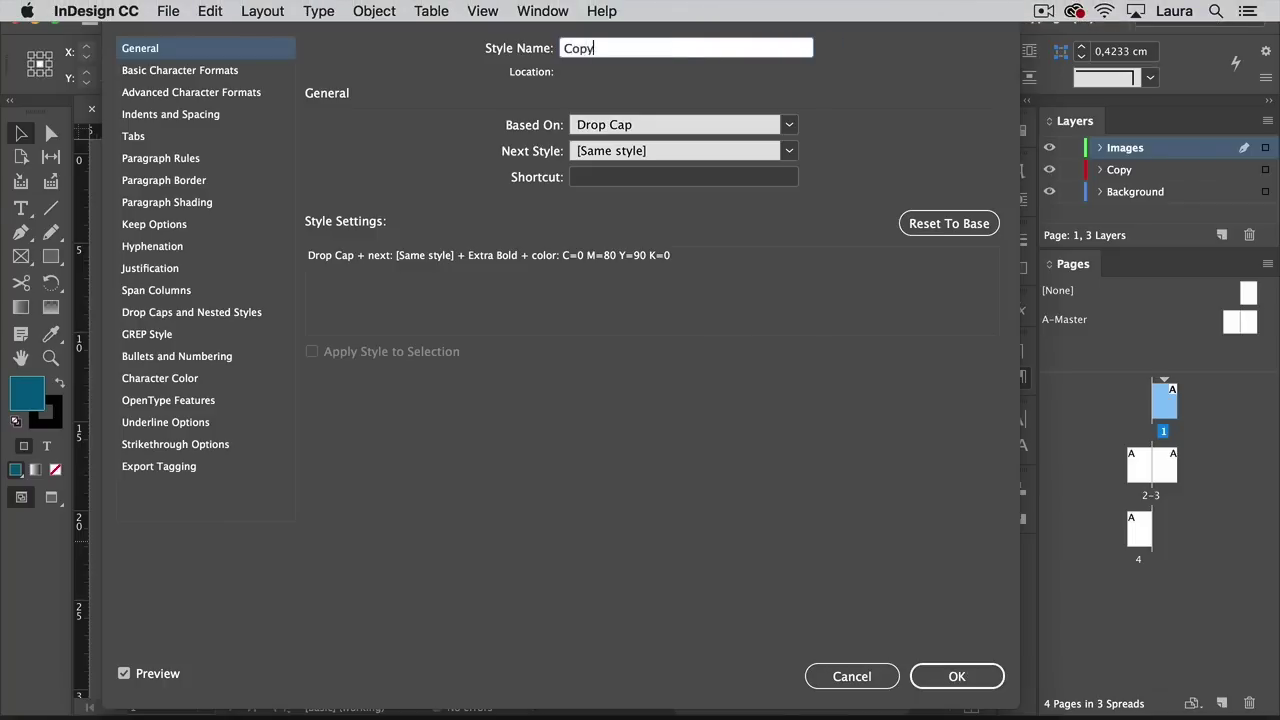
text(opy)
click(949, 223)
click(601, 125)
click(640, 140)
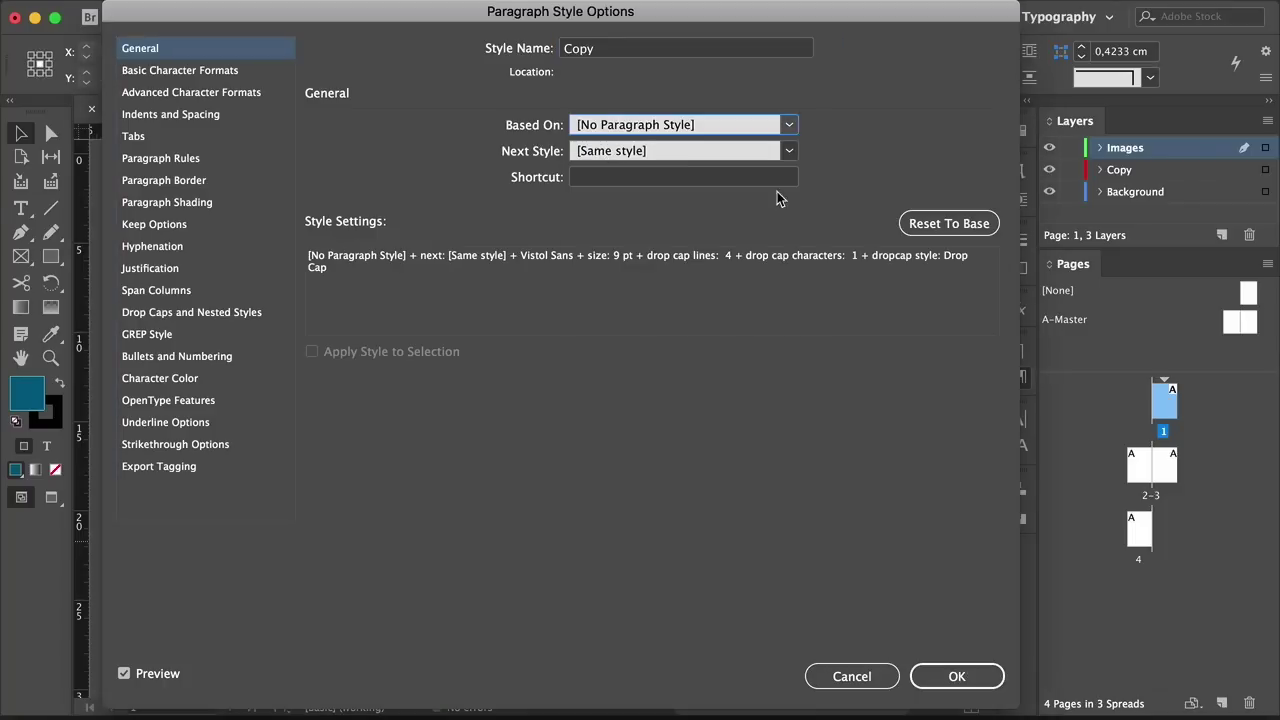
click(910, 223)
Set the Copy style's font family to Vistol Sans and its size to 9 pt
click(211, 70)
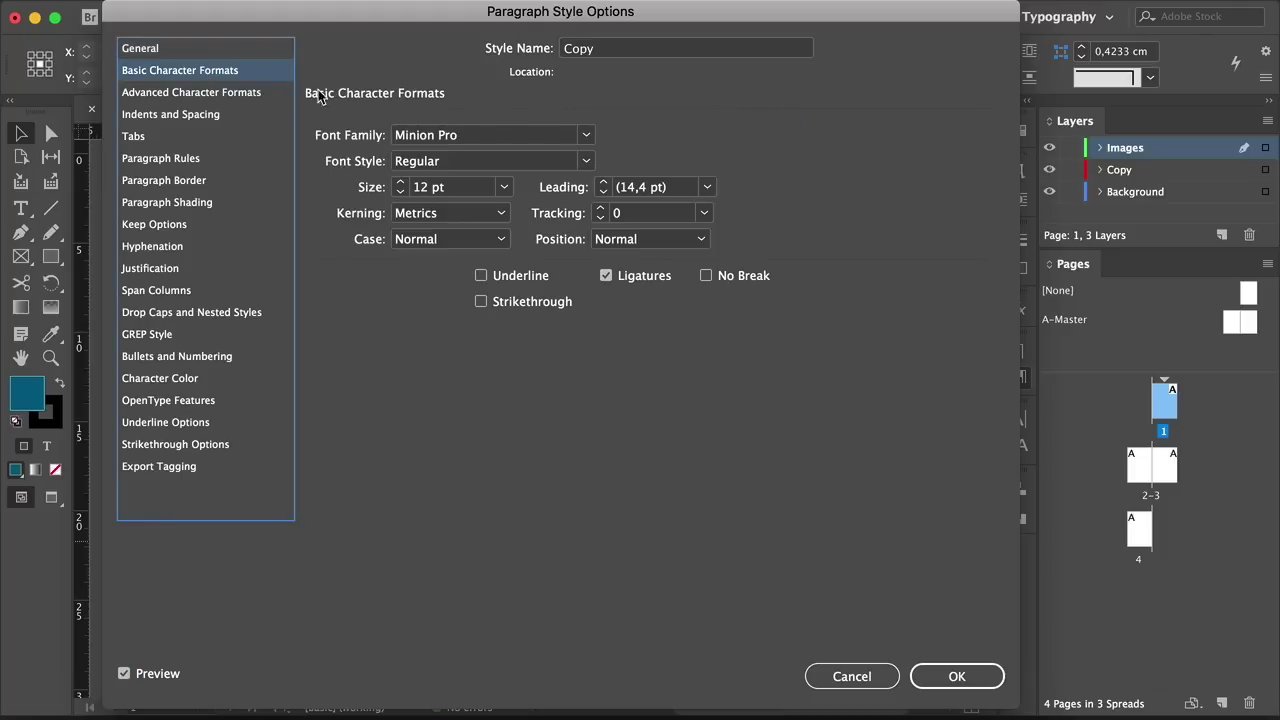
click(486, 137)
text(Verdanai)
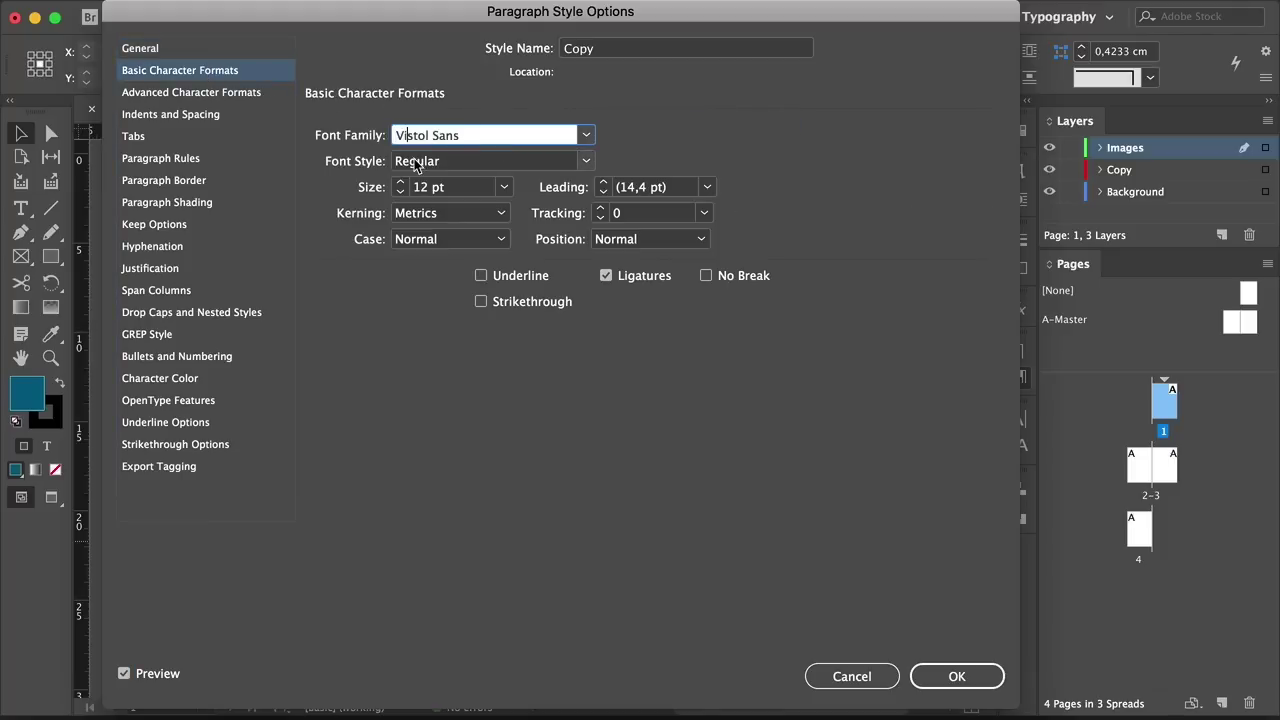
click(504, 187)
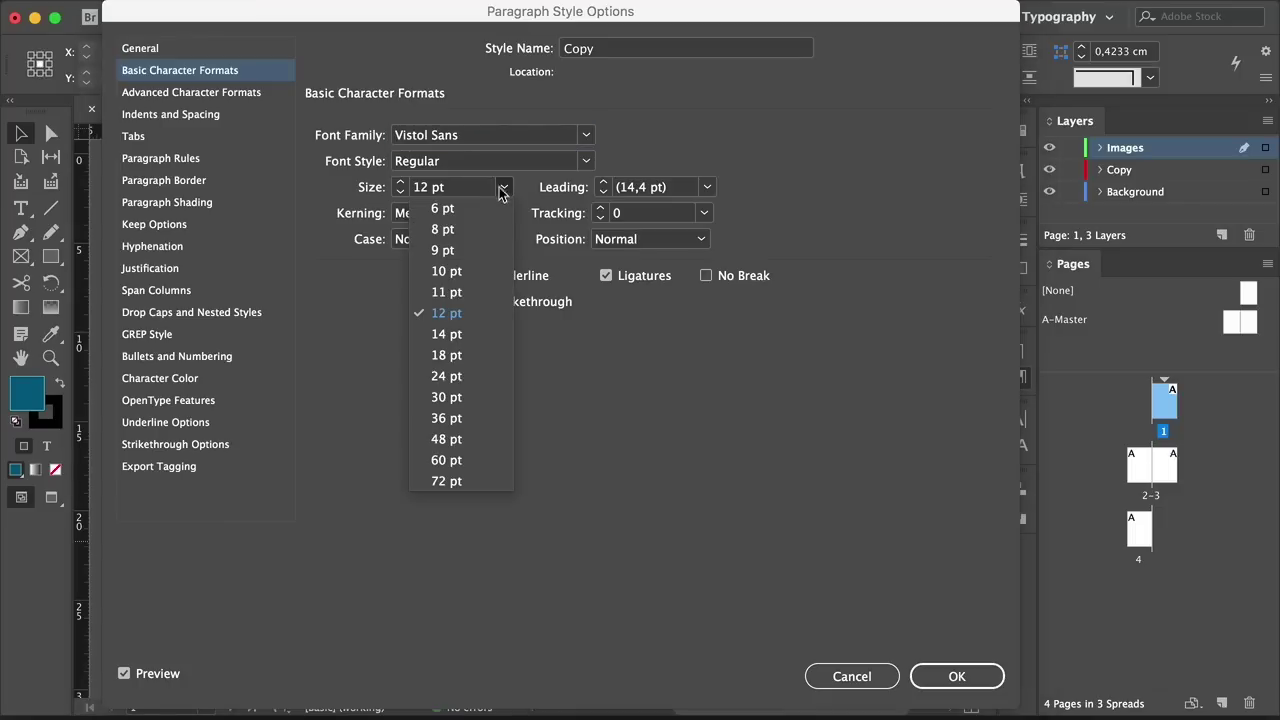
click(470, 249)
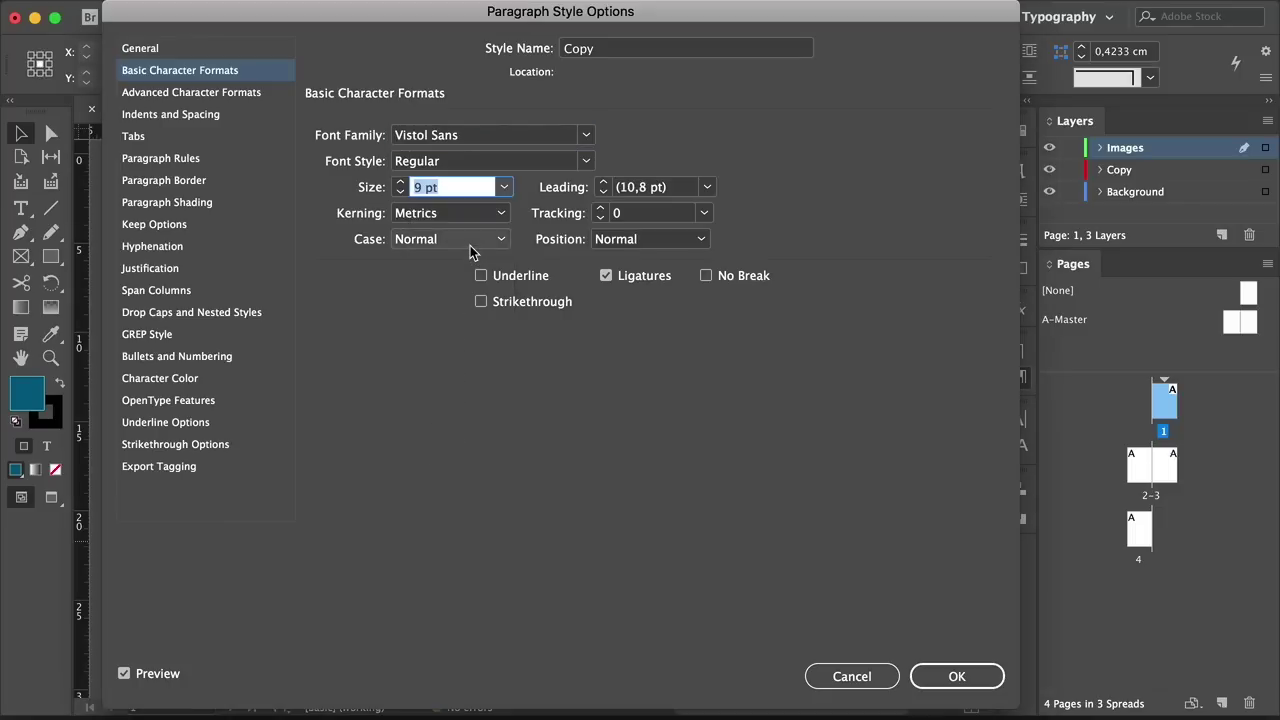
Set the Copy style's first line indent to 0,5 cm and confirm the style
click(242, 113)
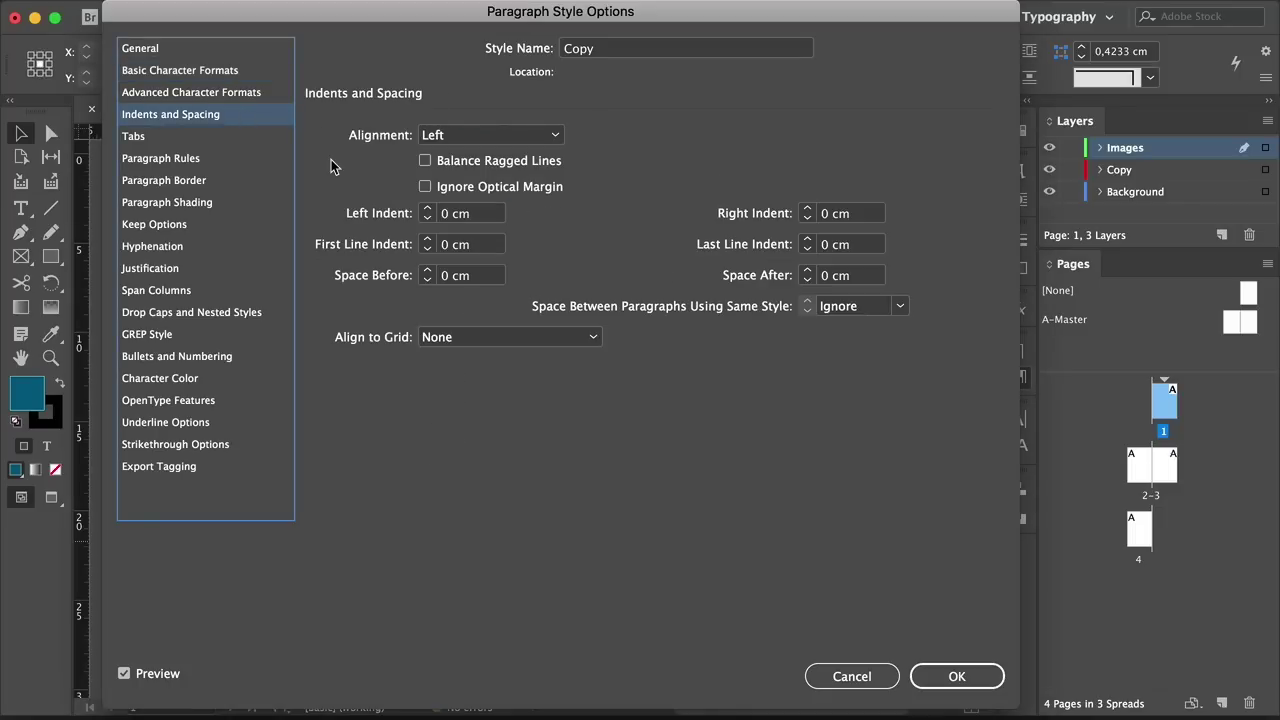
click(455, 249)
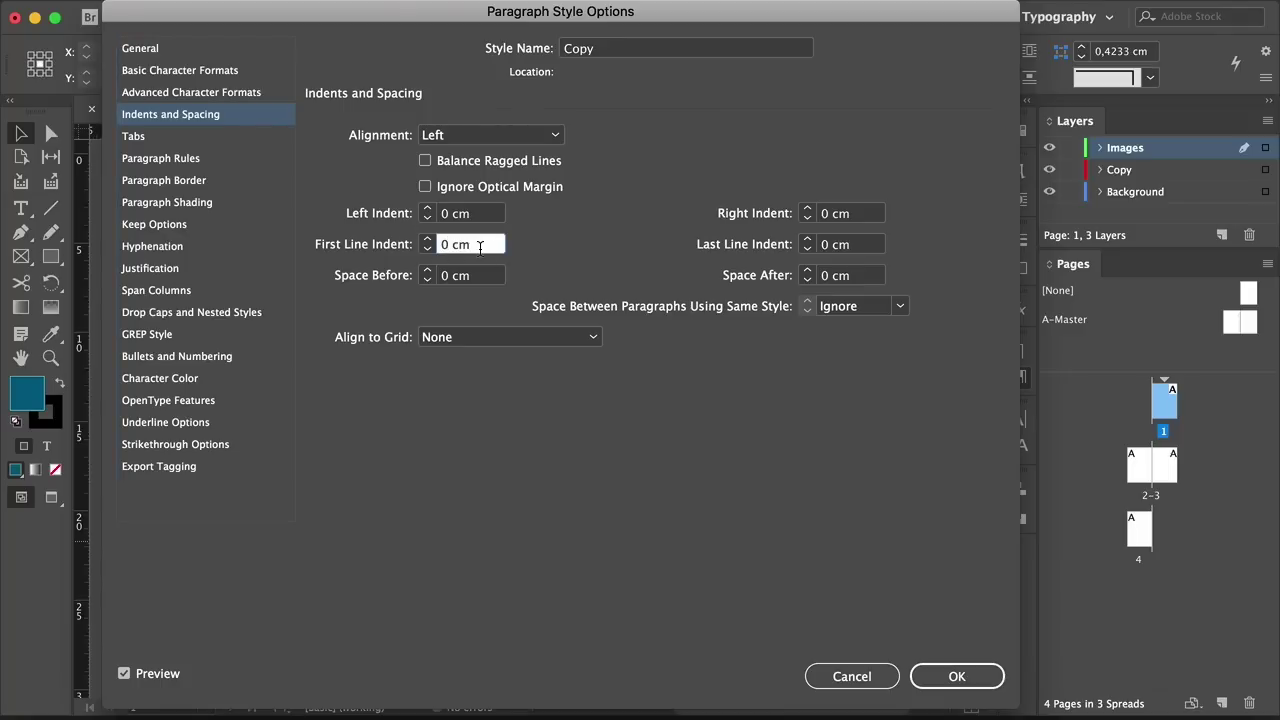
text(,5)
click(950, 677)
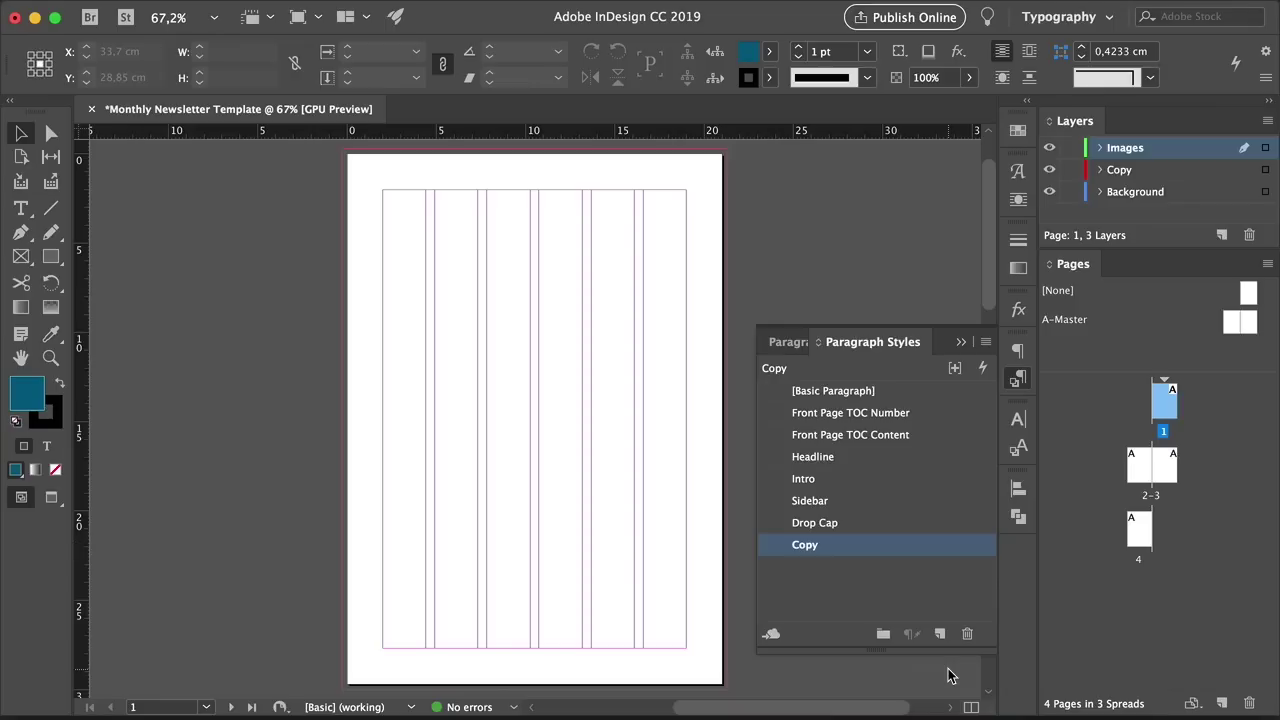
Create a paragraph style named Folio – Page Number, based on [No Paragraph Style], and reset its settings to base
click(939, 633)
double_click(894, 567)
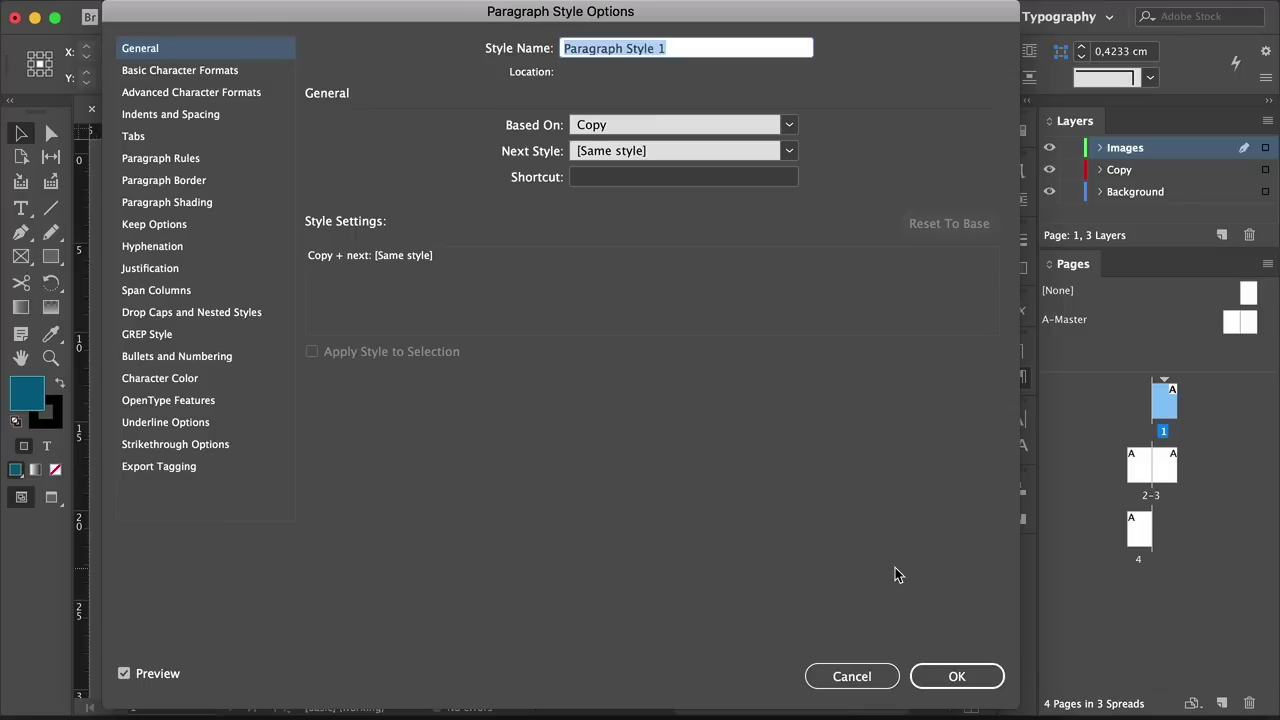
text(Folio –)
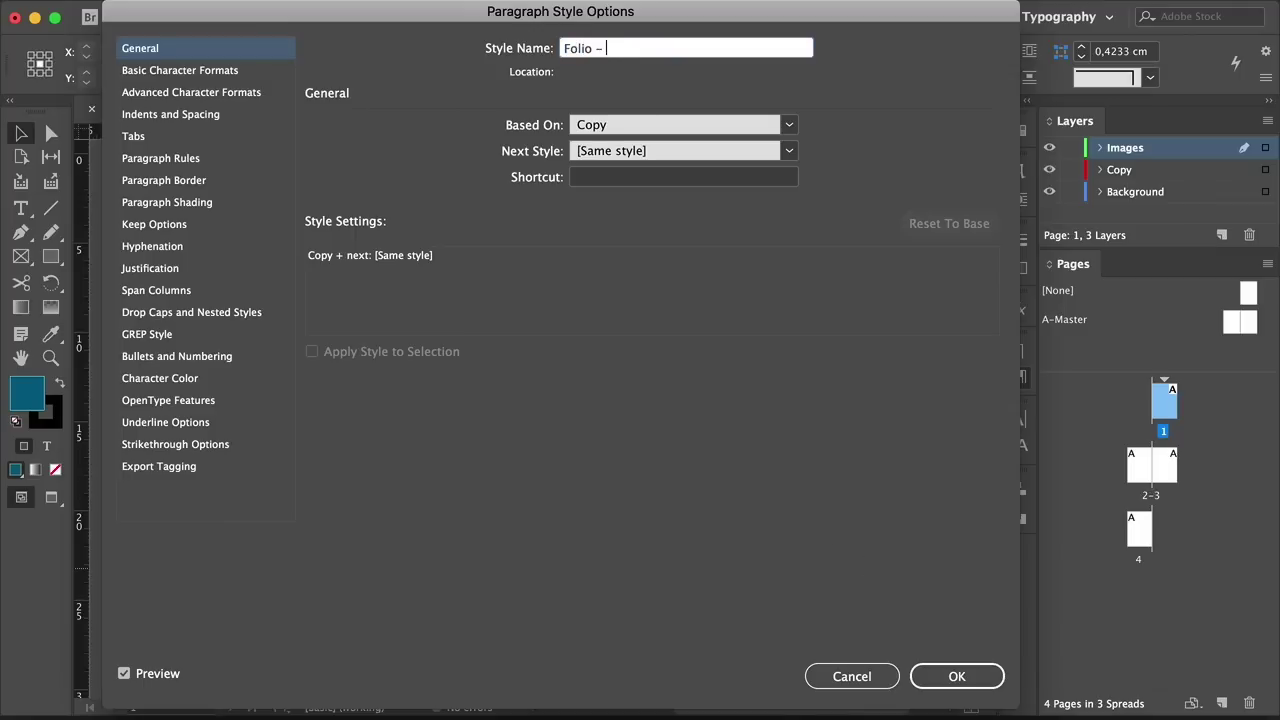
text( Page Number)
click(789, 124)
click(795, 143)
click(939, 224)
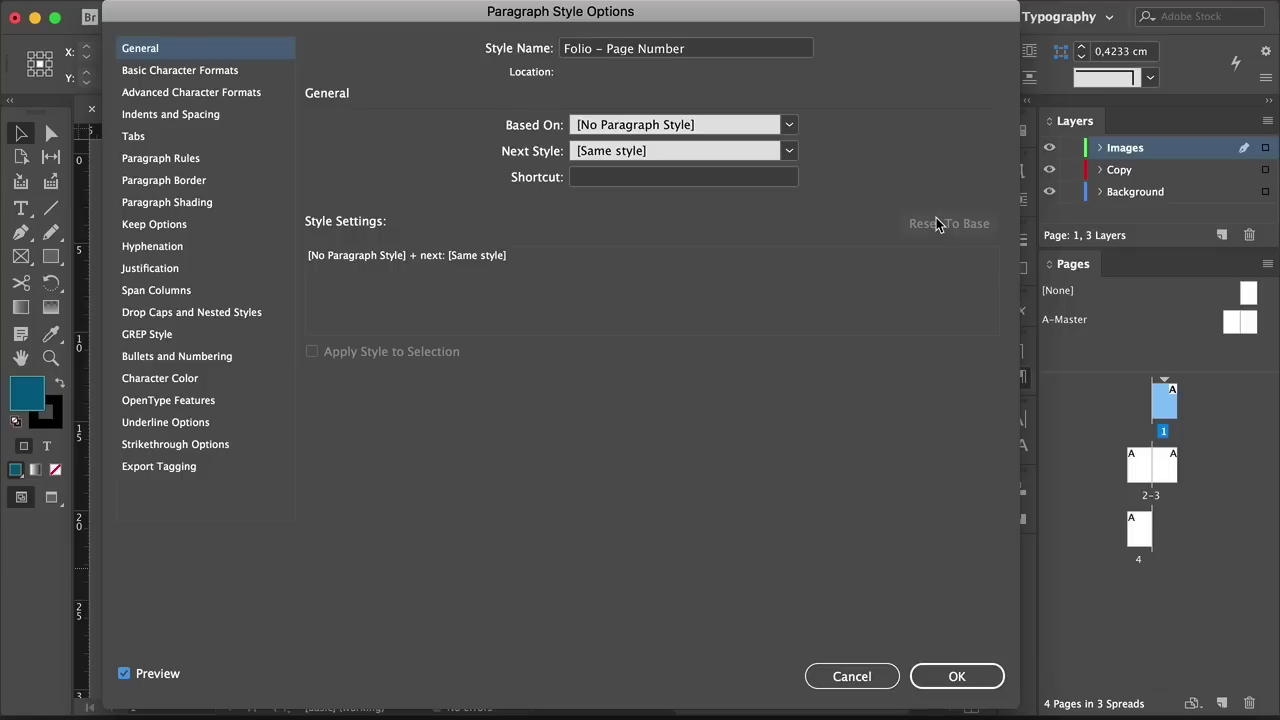
Set the Folio – Page Number style's basic character formats to Vistol Sans, font style Medium, size 8 pt
click(224, 71)
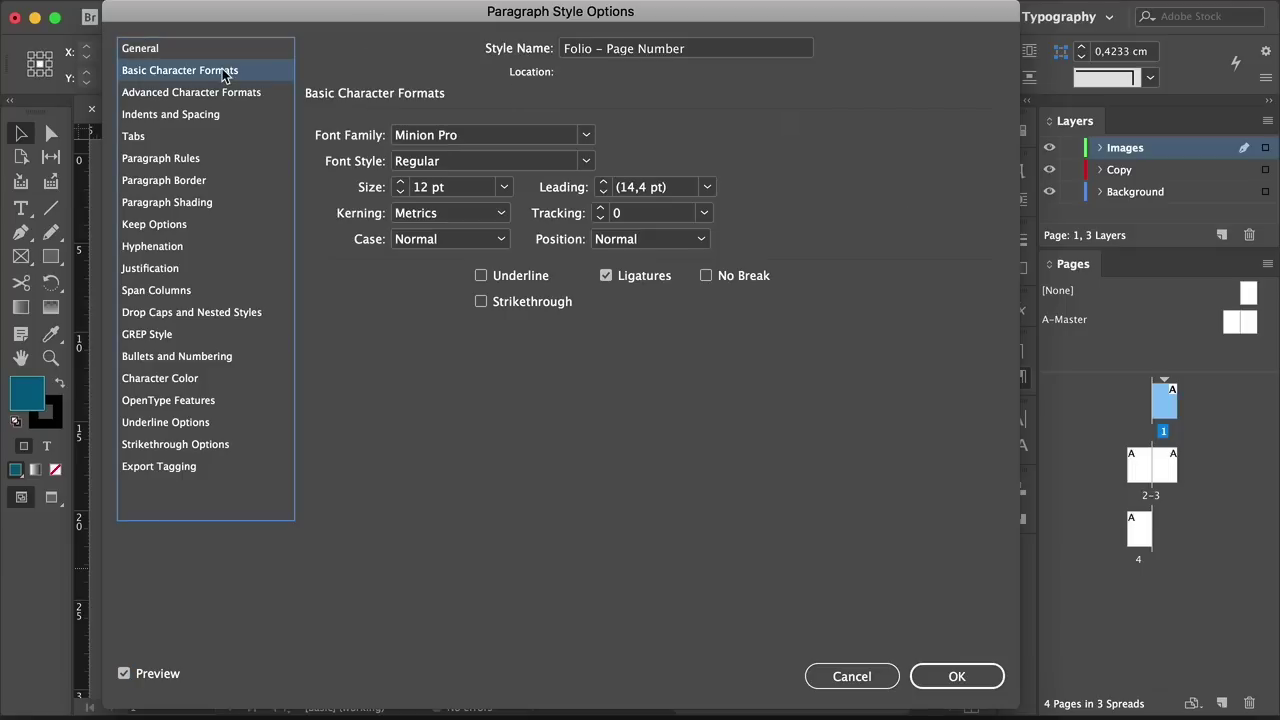
triple_click(478, 137)
text(Vistol Sans)
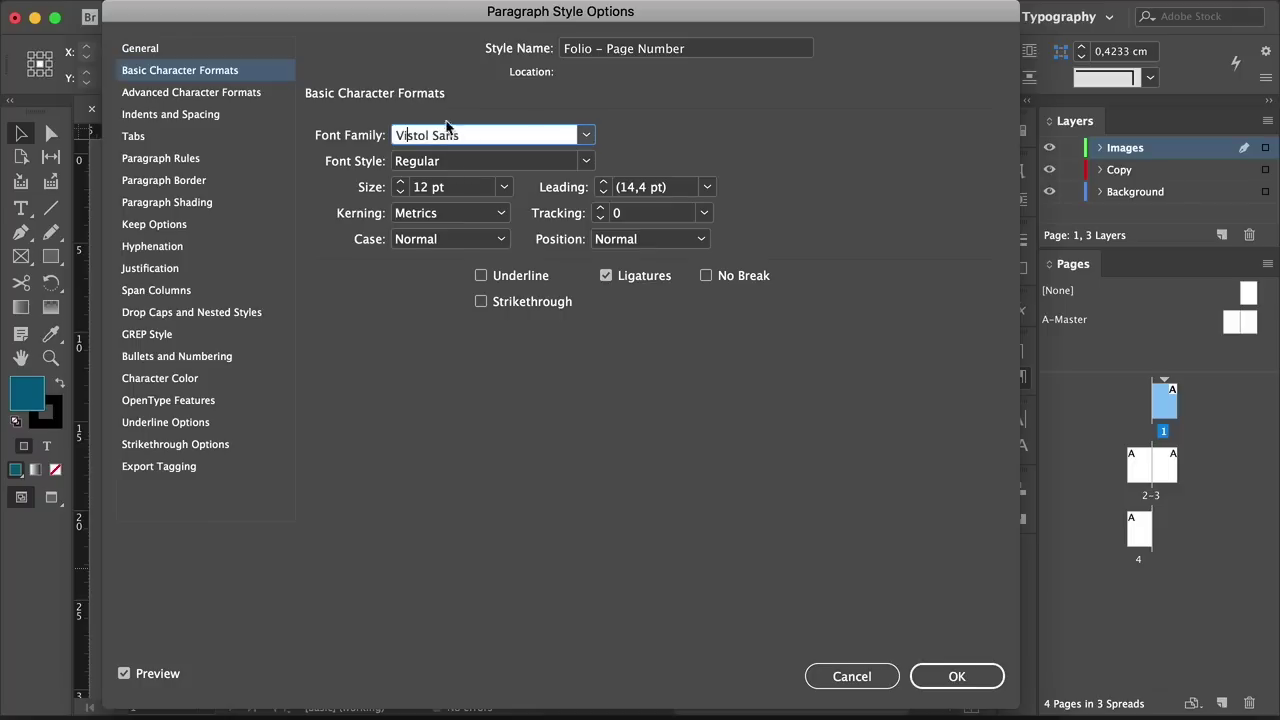
click(586, 160)
click(504, 357)
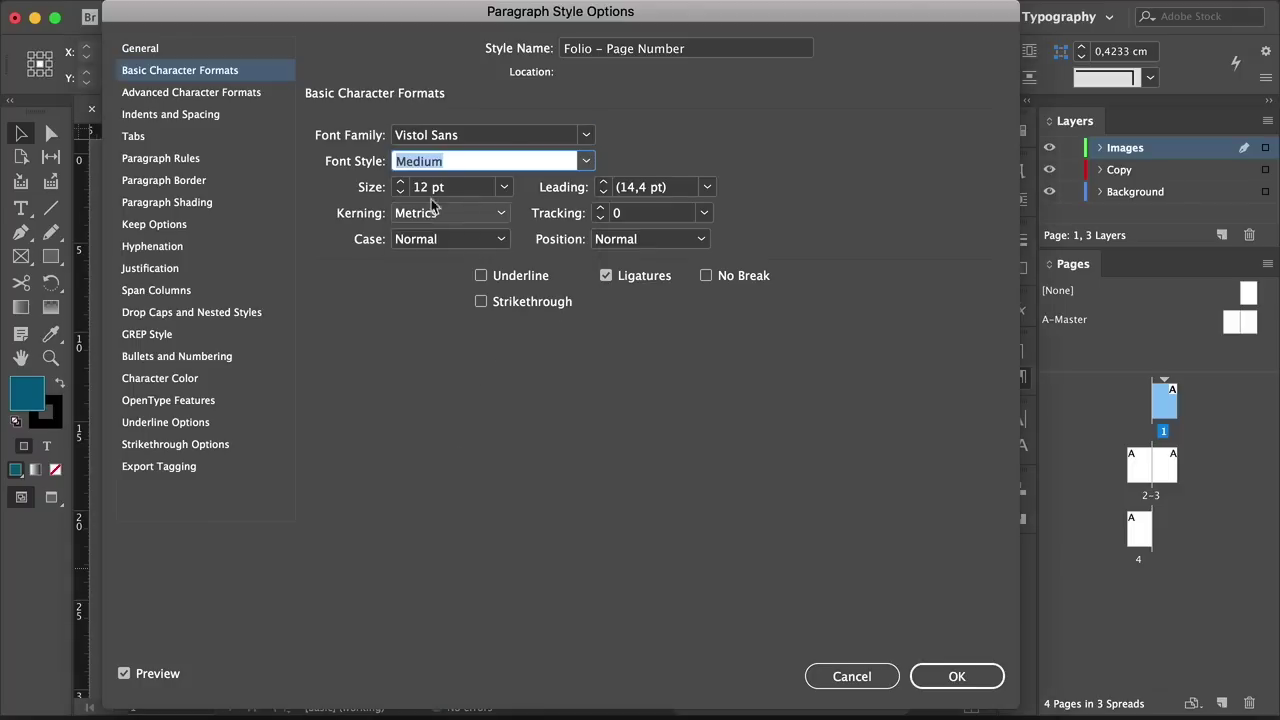
click(400, 191)
click(400, 191)
click(400, 191)
click(400, 191)
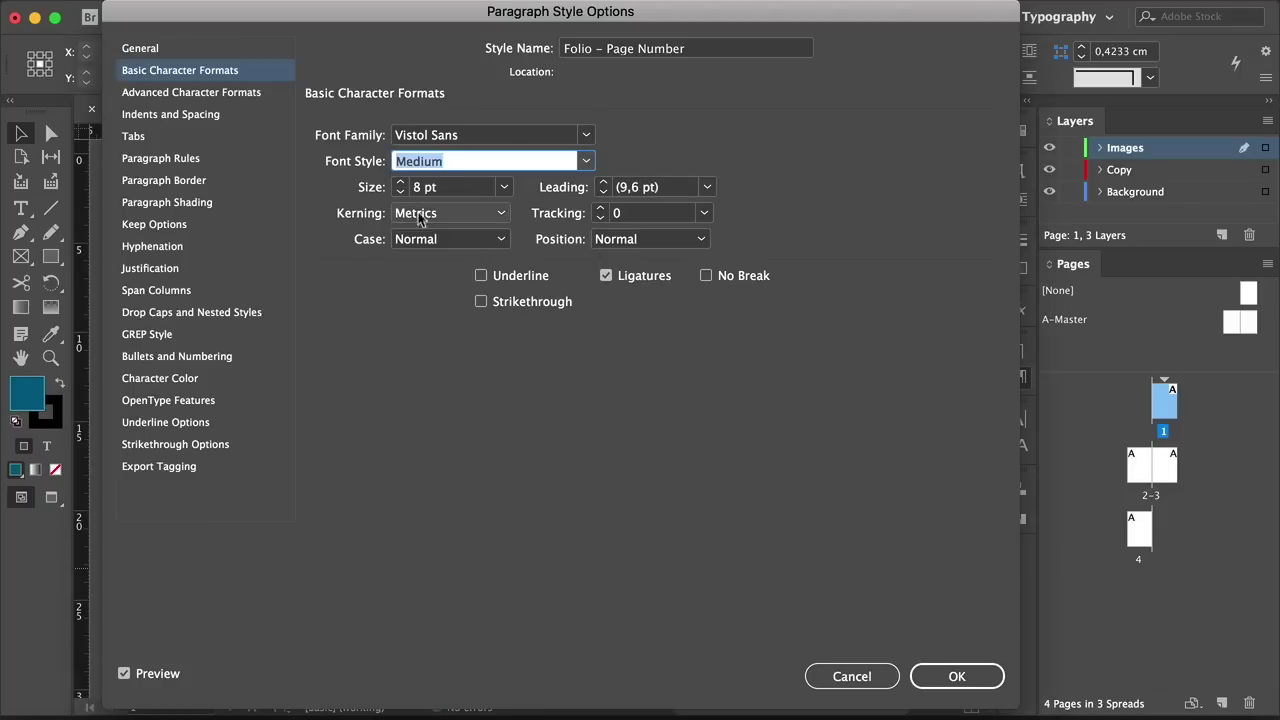
Confirm the Folio – Page Number style and create a paragraph style named Folio – Section Title, based on [No Paragraph Style]
click(925, 678)
click(940, 633)
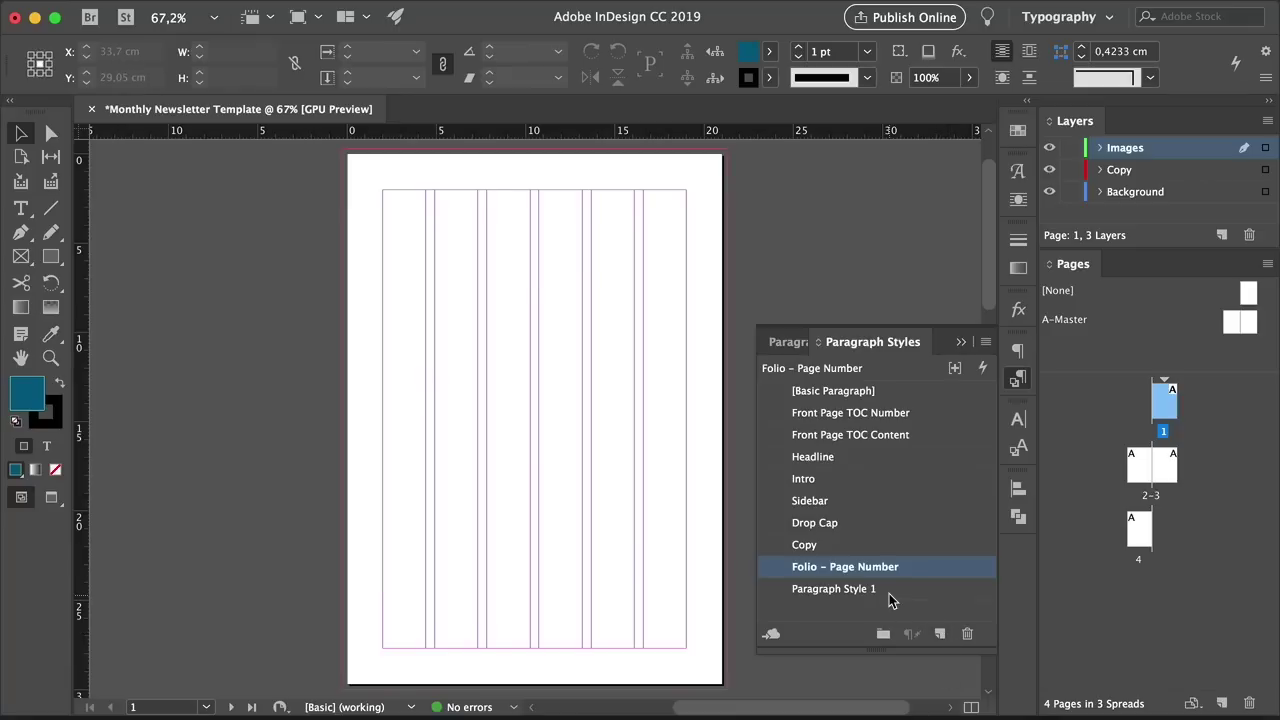
double_click(889, 593)
text(Folio – Section Title)
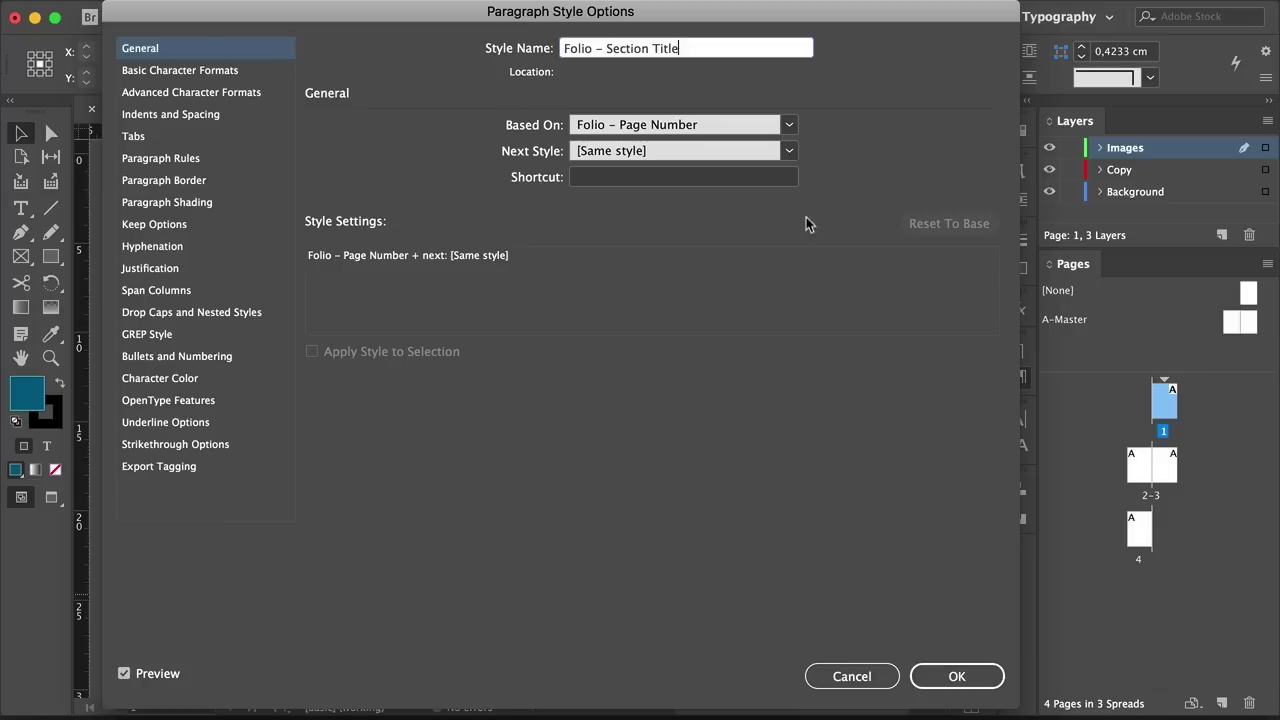
click(789, 124)
click(759, 139)
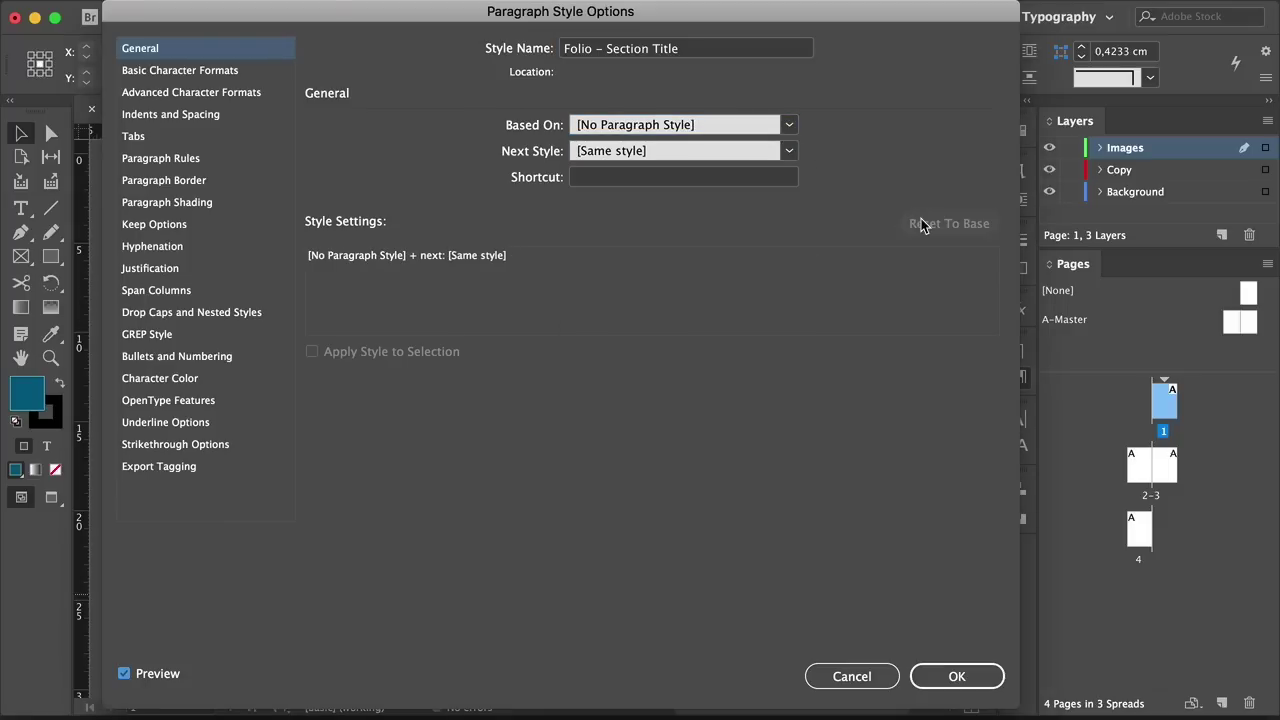
Set the Folio – Section Title style to Vistol Sans, font style Medium, size 11 pt, and confirm it
click(236, 72)
drag(451, 135, 370, 135)
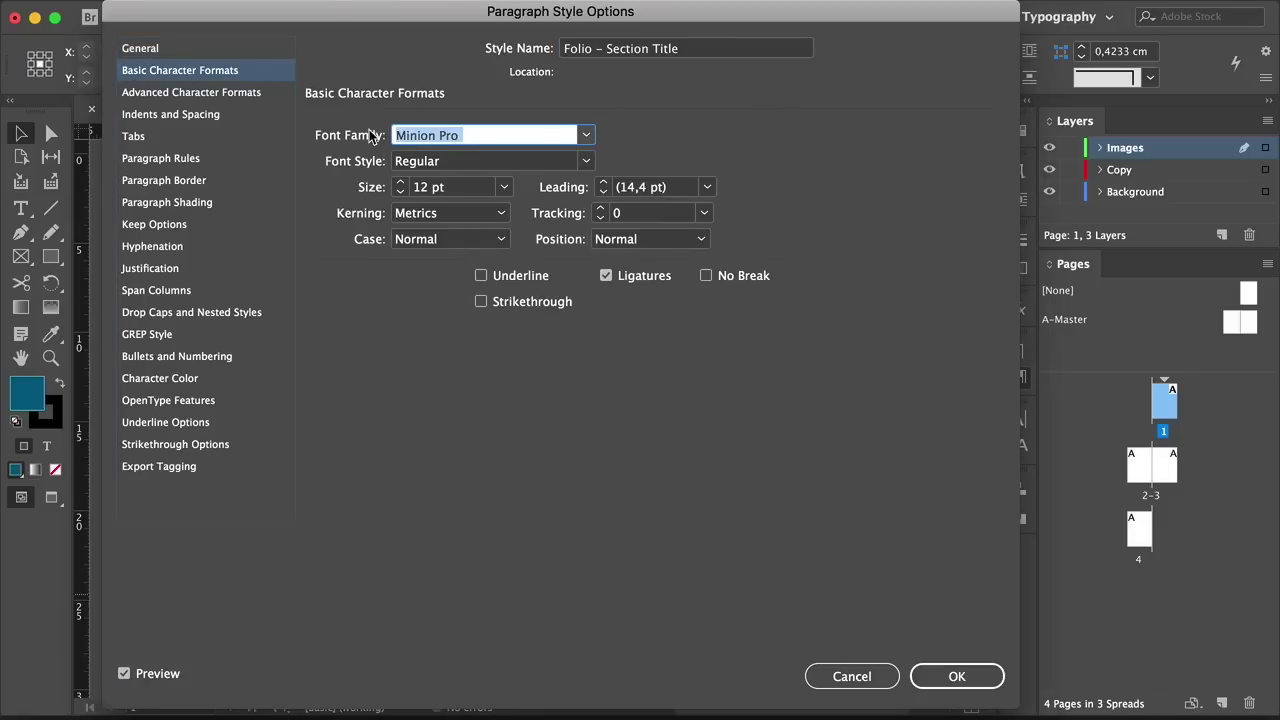
text(Vistol Sans)
click(586, 161)
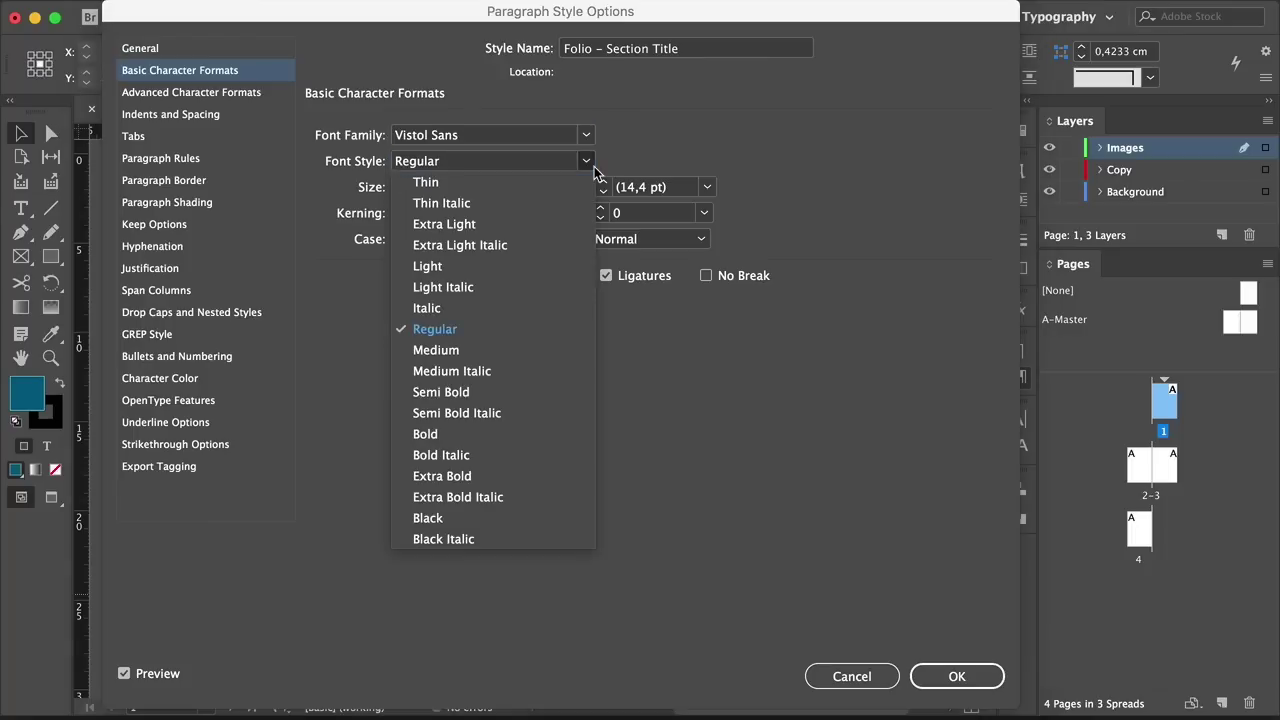
click(489, 357)
click(400, 192)
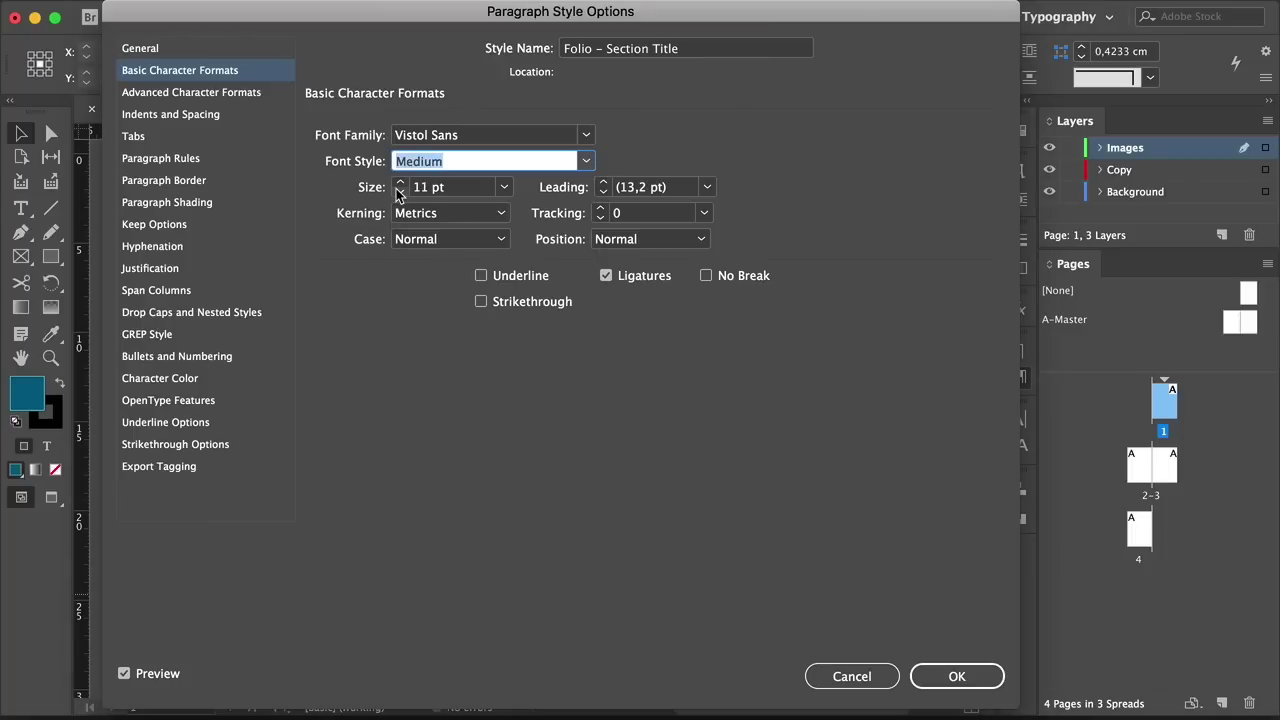
click(975, 678)
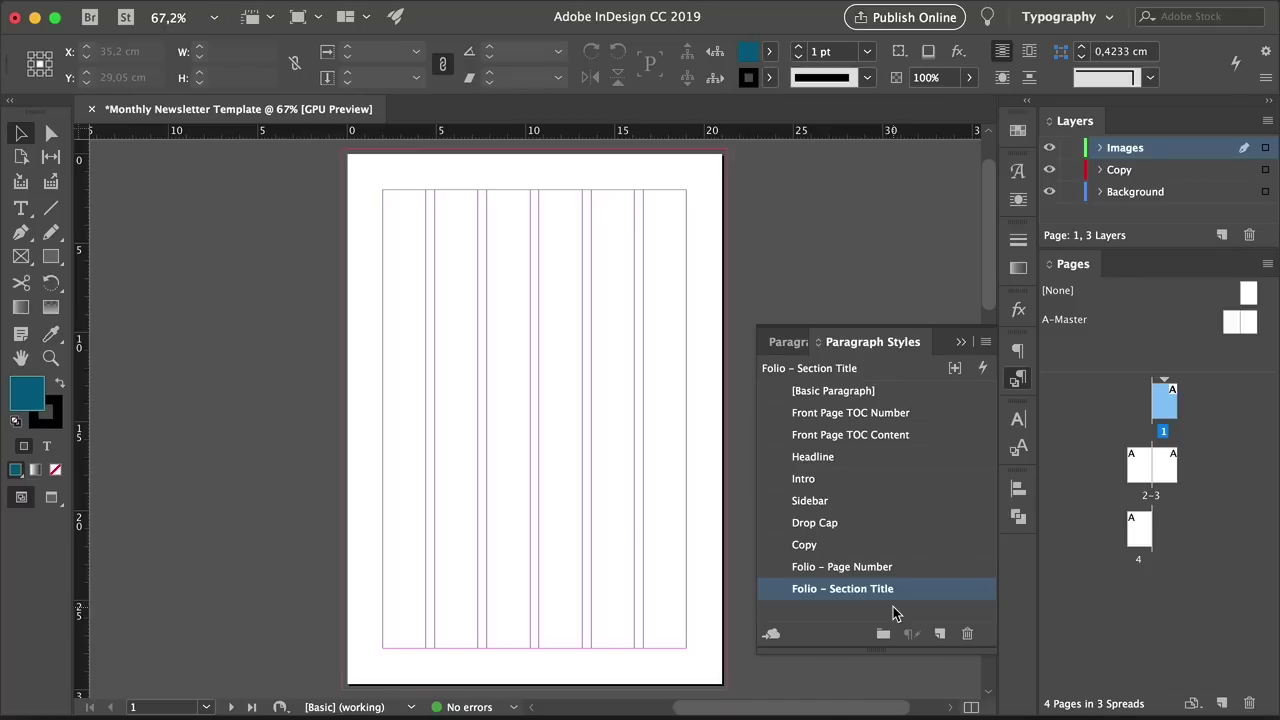
click(960, 342)
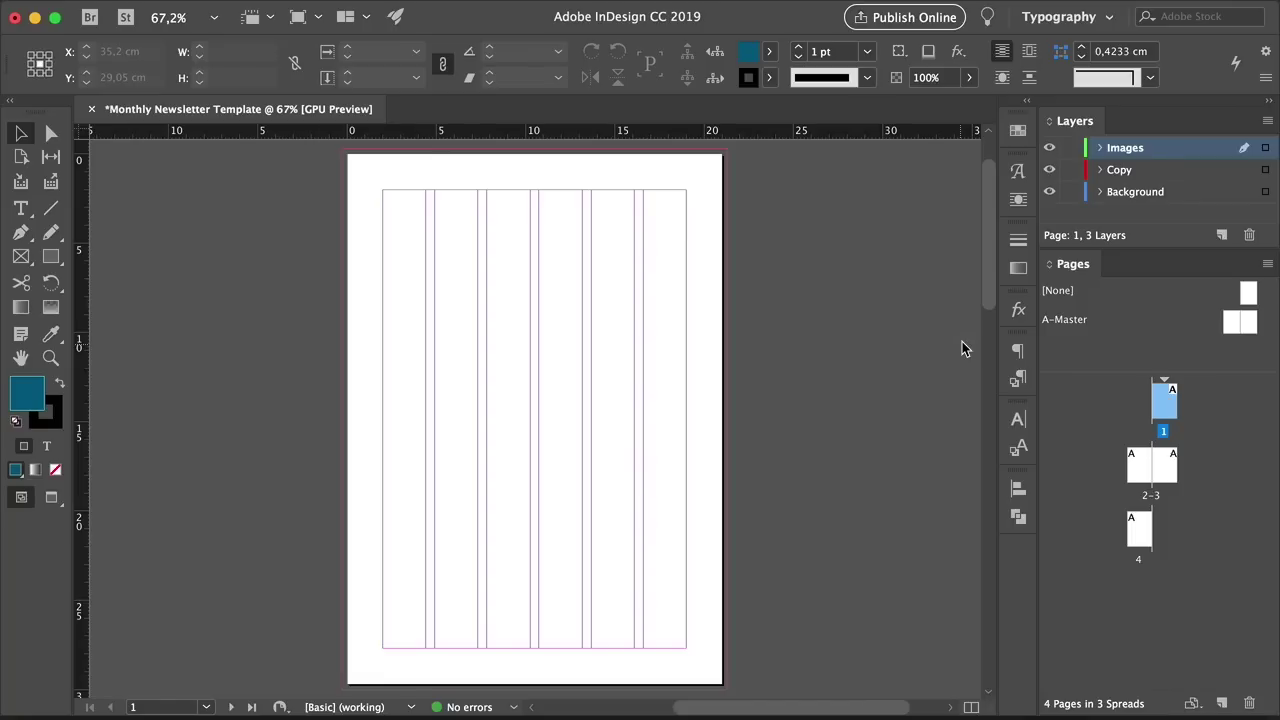
Open the A-Master spread for editing
click(1075, 319)
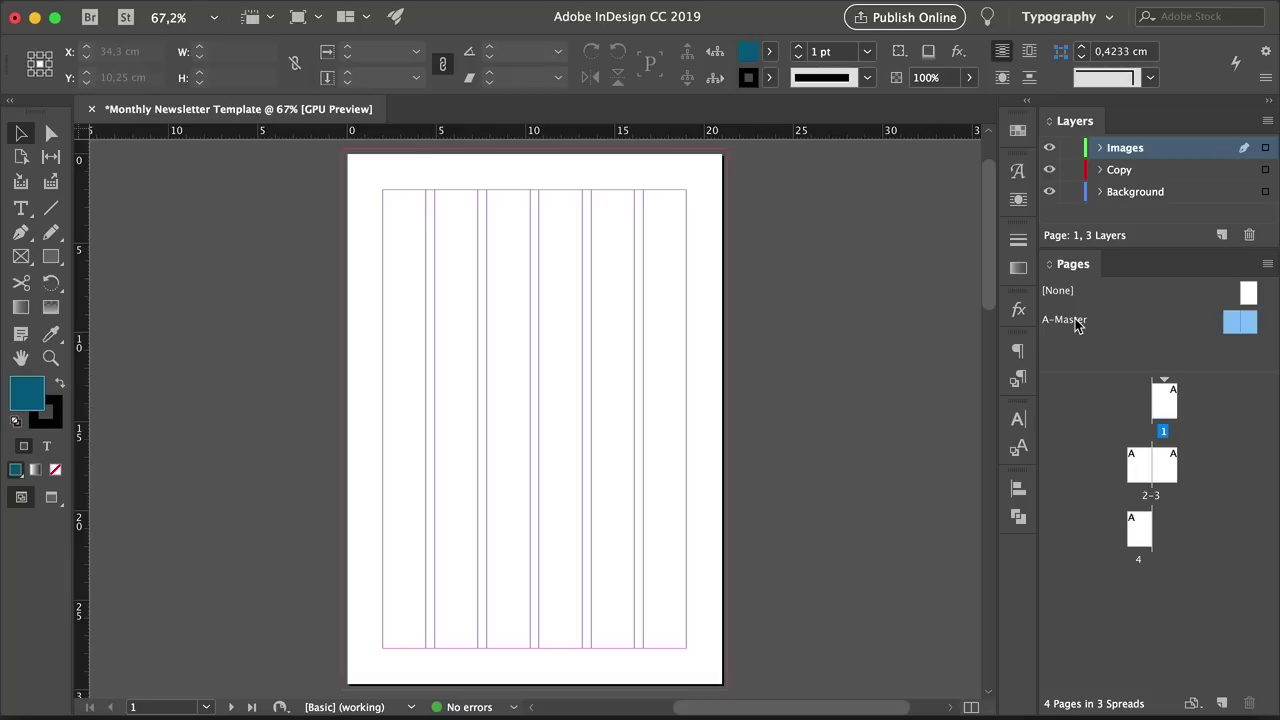
click(542, 10)
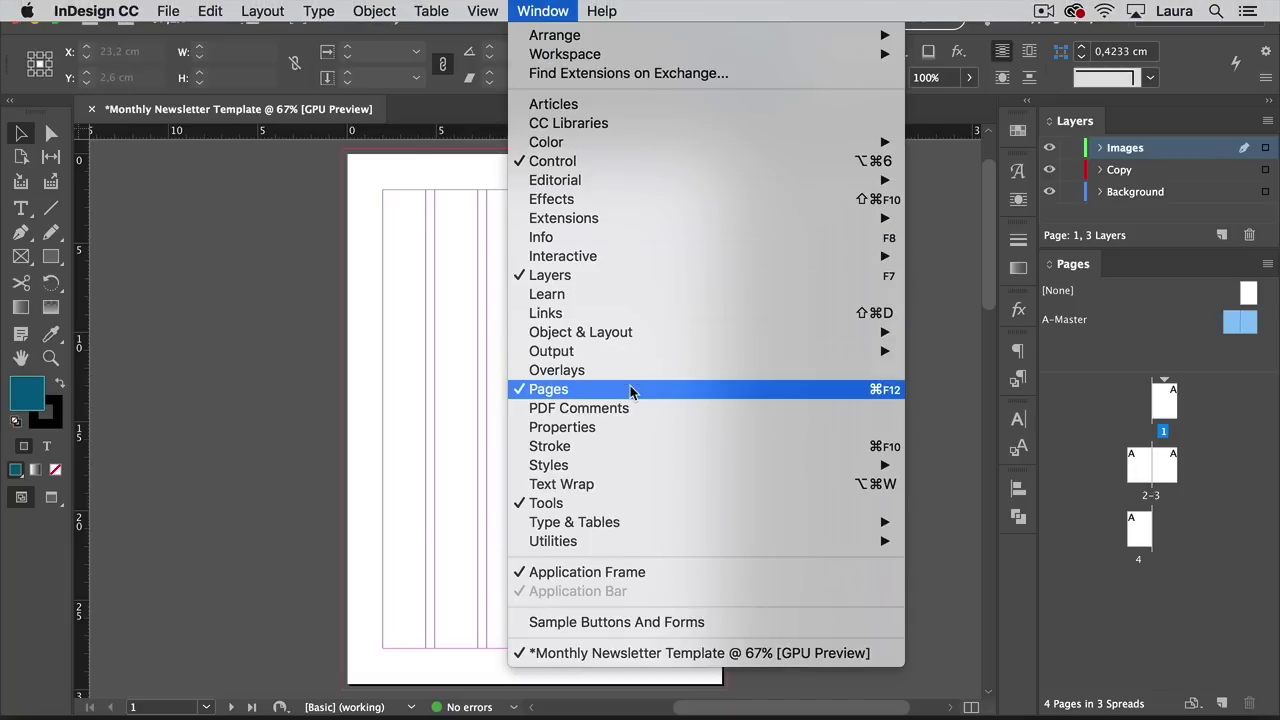
click(1065, 319)
double_click(1066, 319)
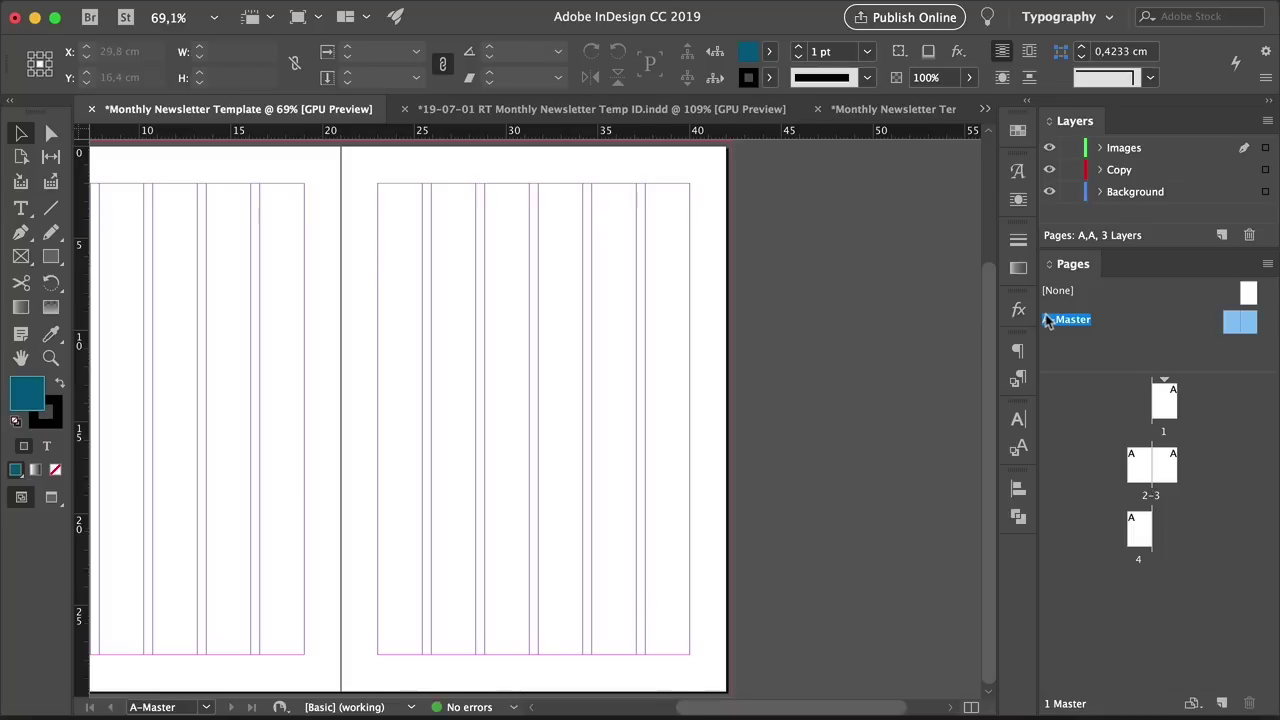
Draw a text frame about 8.3 × 1.05 cm just below the bottom margin of the left master page, starting at the left margin
drag(363, 366, 581, 332)
key(z)
scroll(306, 648, up, 4)
drag(311, 567, 432, 503)
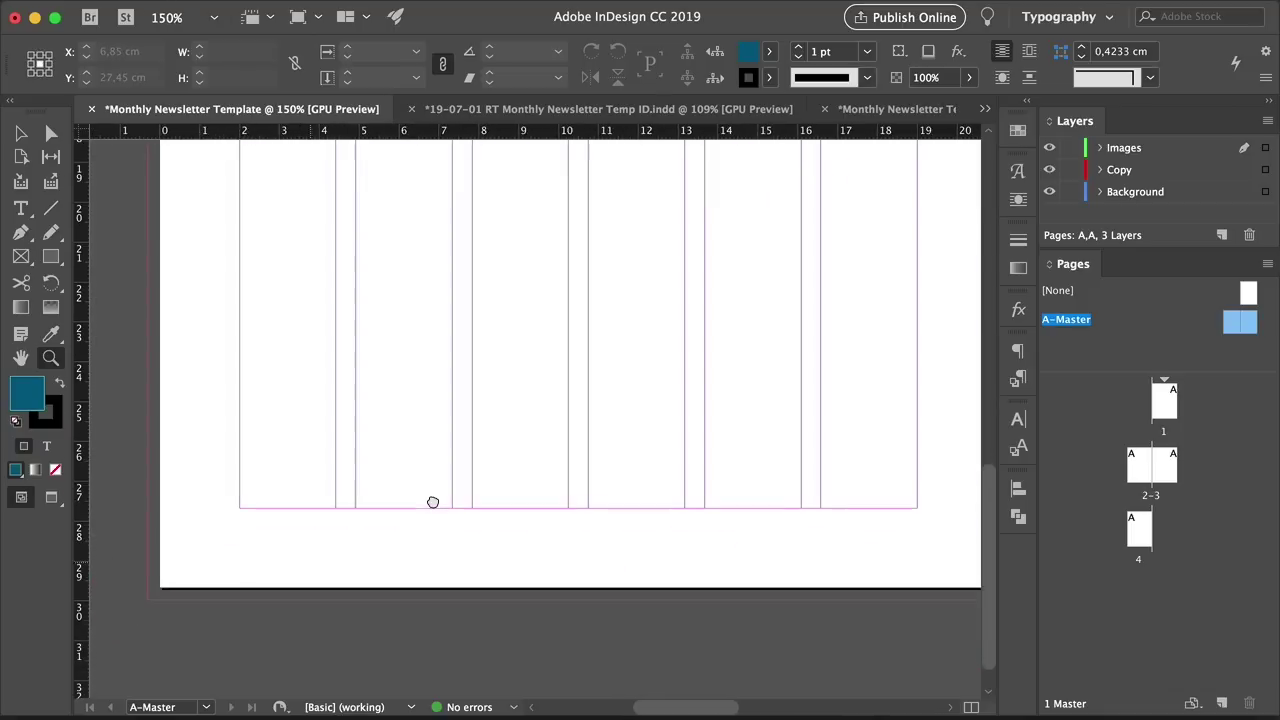
scroll(318, 550, up, 1)
key(t)
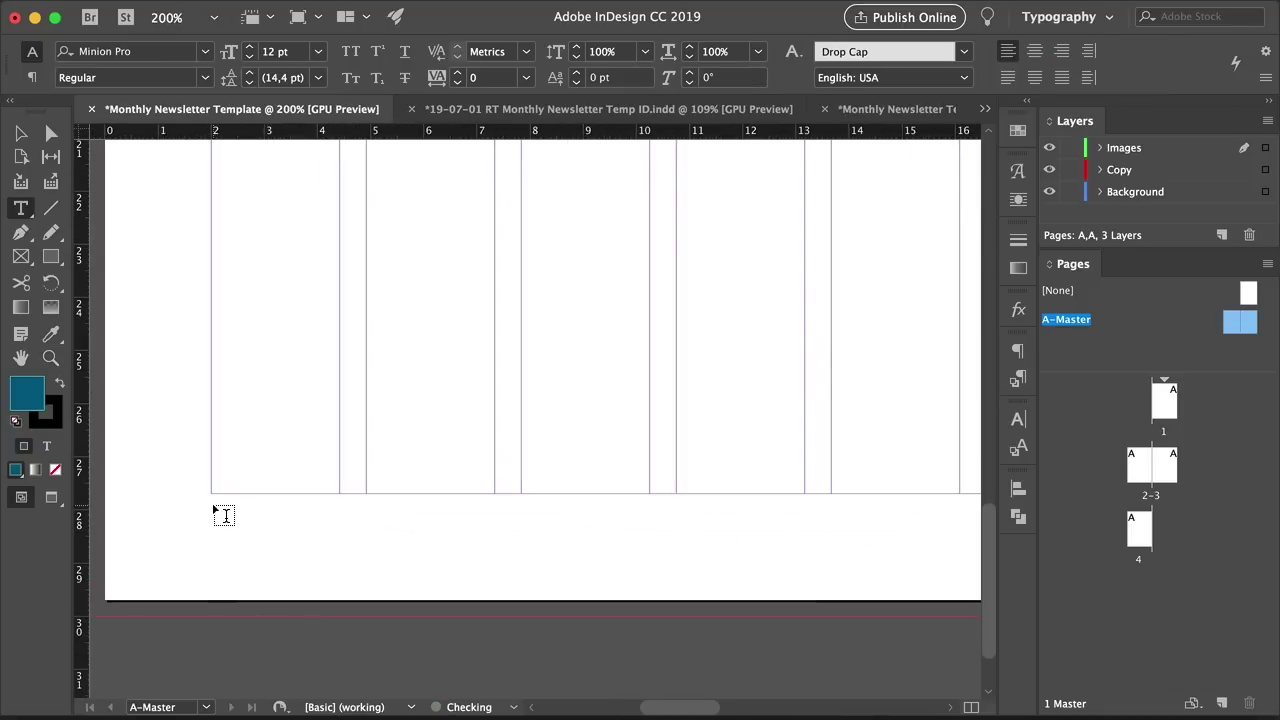
drag(212, 507, 651, 560)
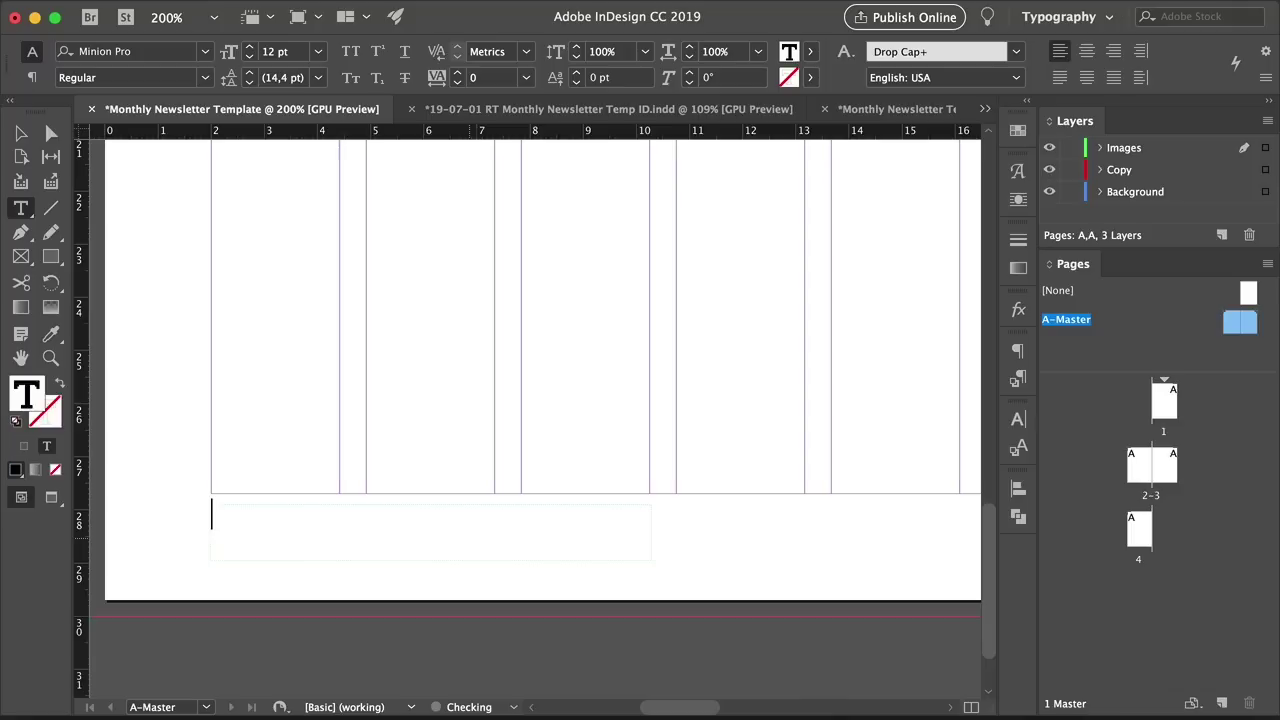
Insert a Current Page Number marker into the new footer text frame
right_click(274, 526)
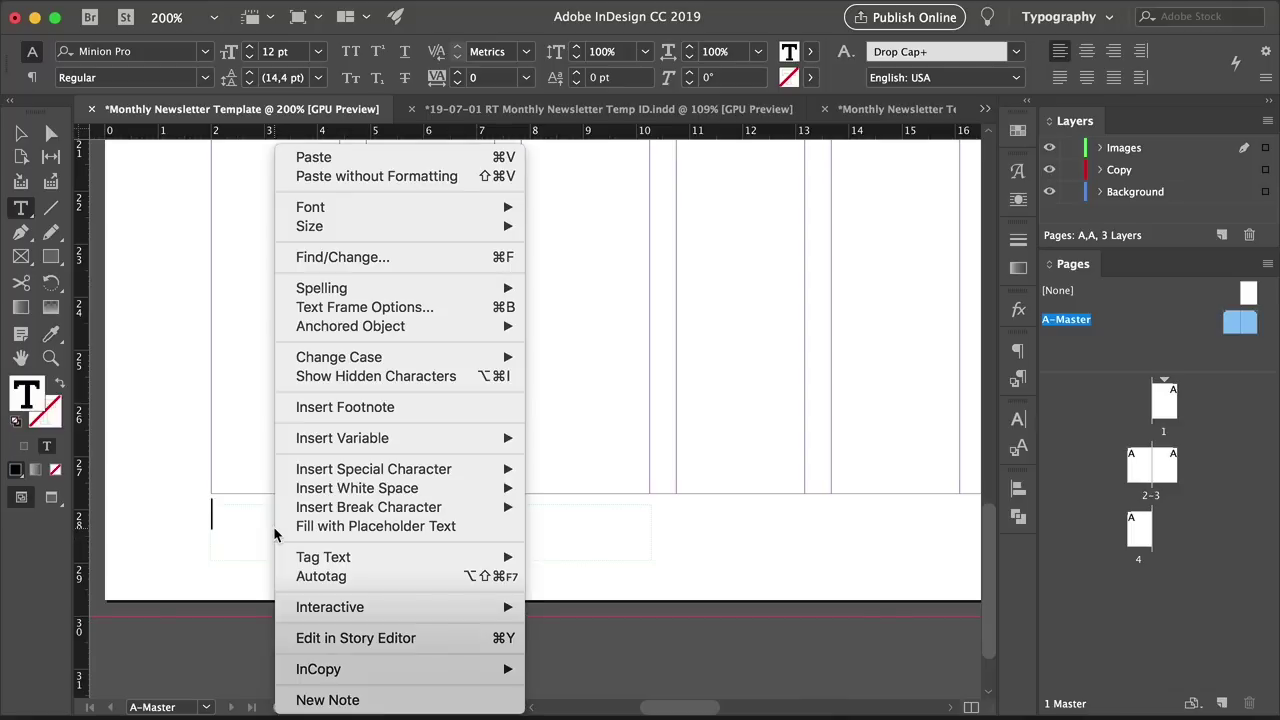
click(247, 523)
right_click(246, 522)
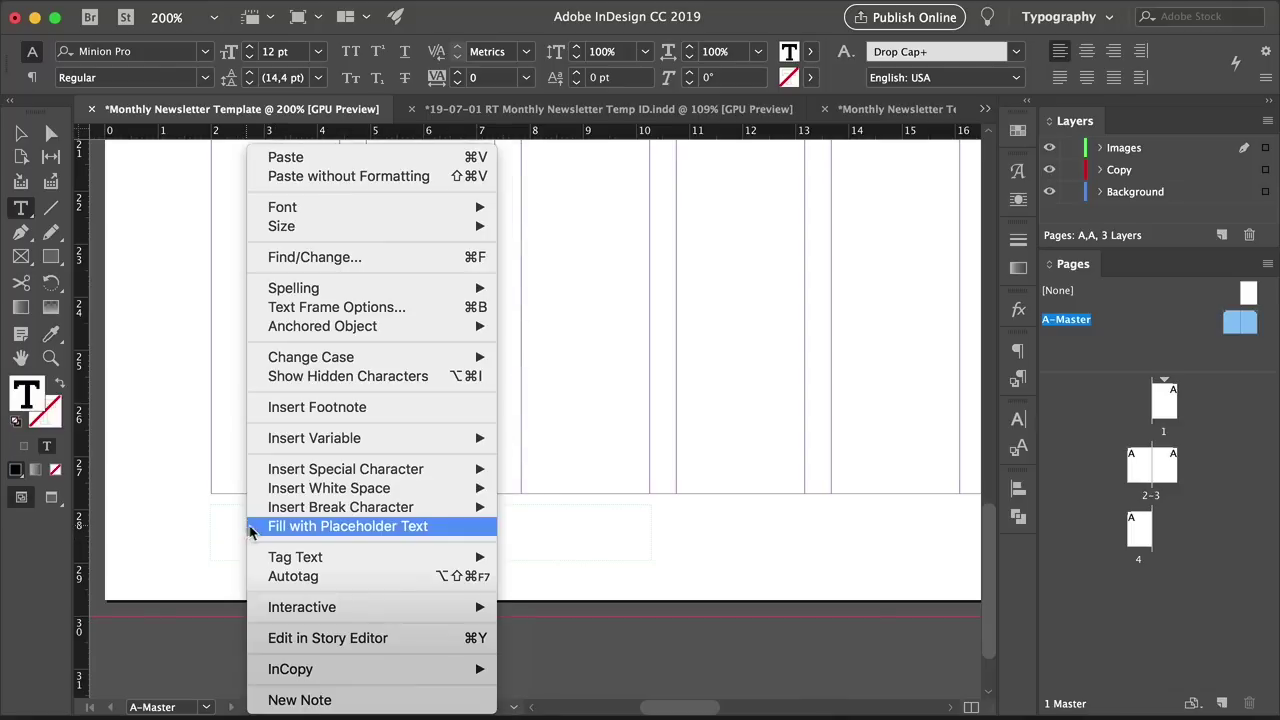
mouse_move(307, 471)
mouse_move(545, 488)
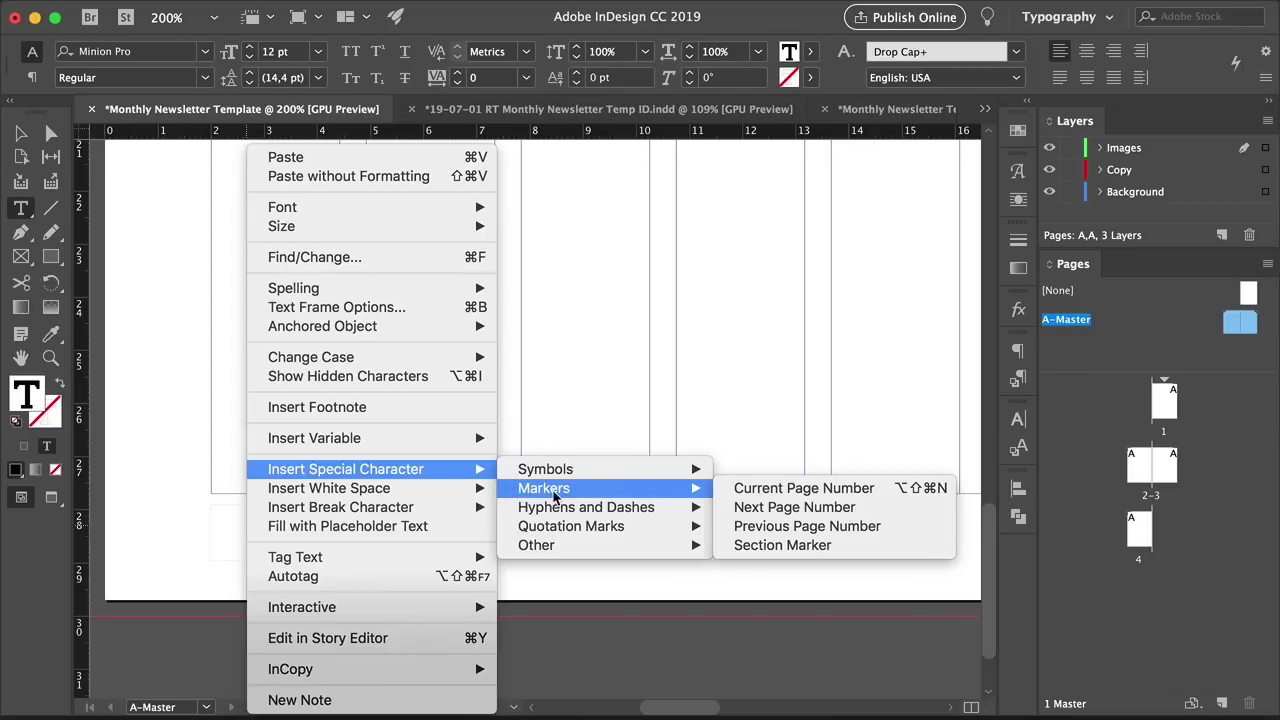
click(795, 488)
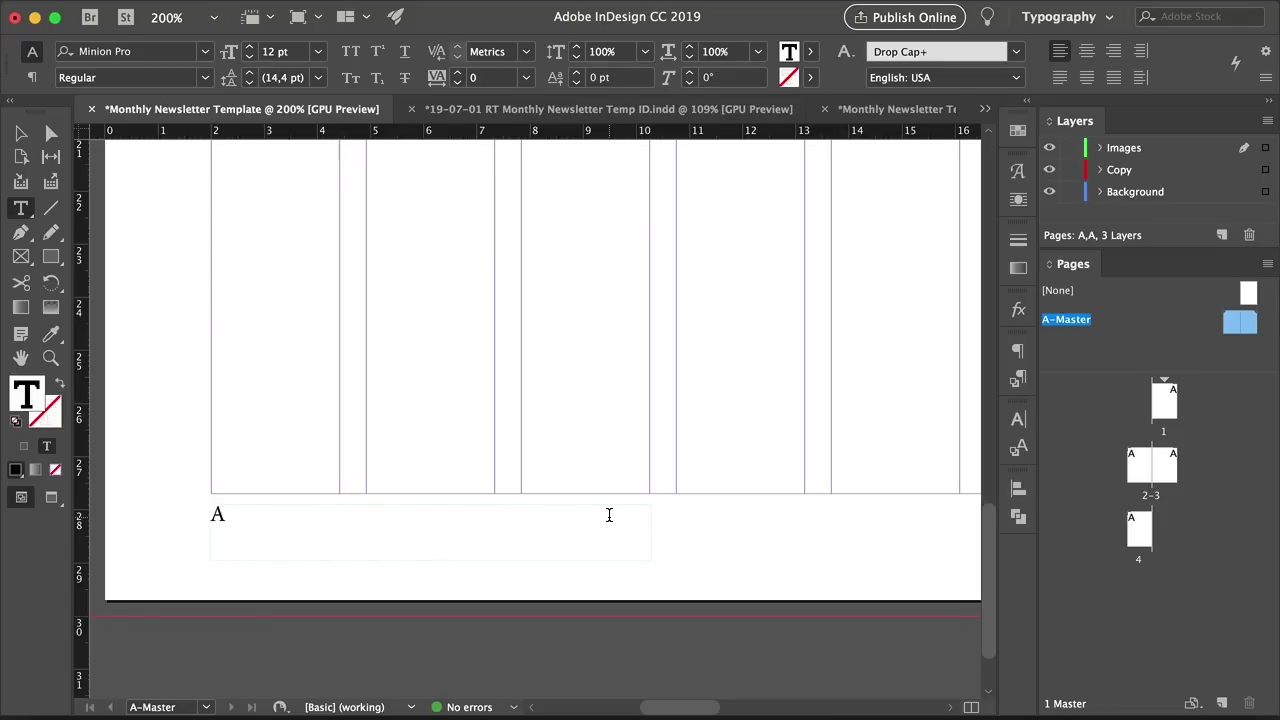
Add a tab and the text YOUR COMPANY NEWSLETTER after the page number marker, and fit the frame to its content
key(Tab)
text(YOUR )
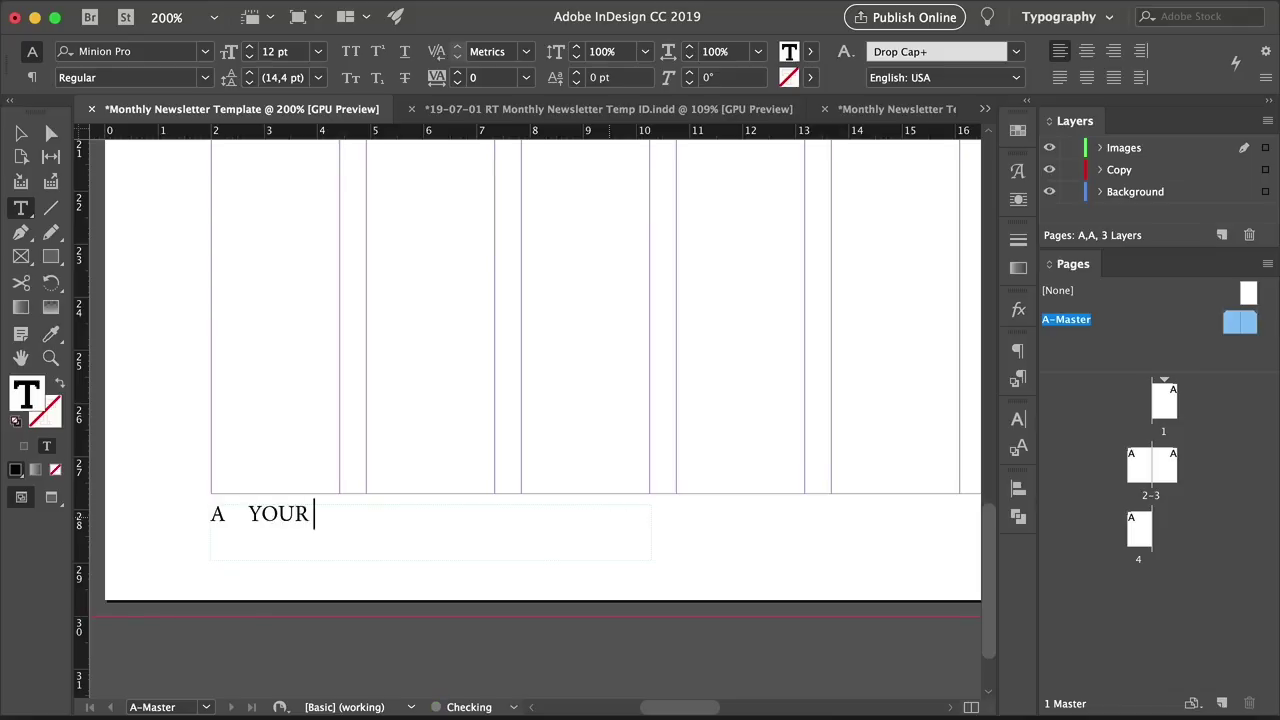
text(COMPANY NEWSLETTER)
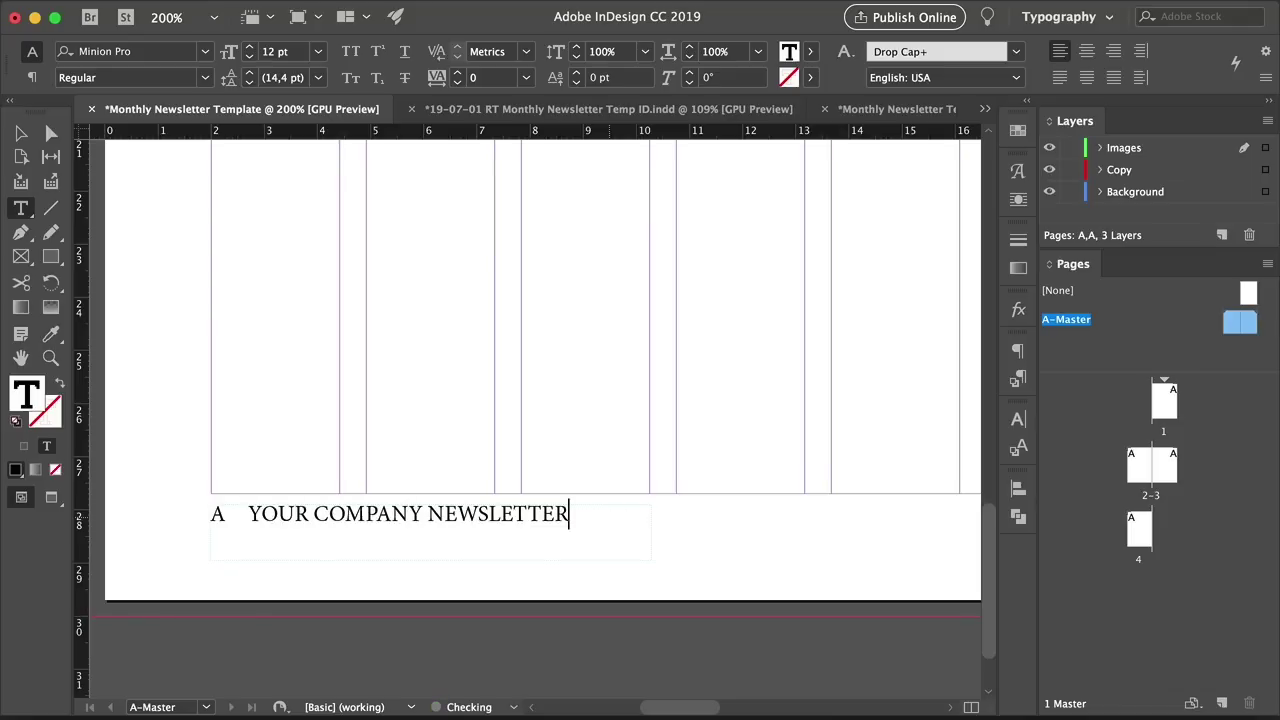
key(Escape)
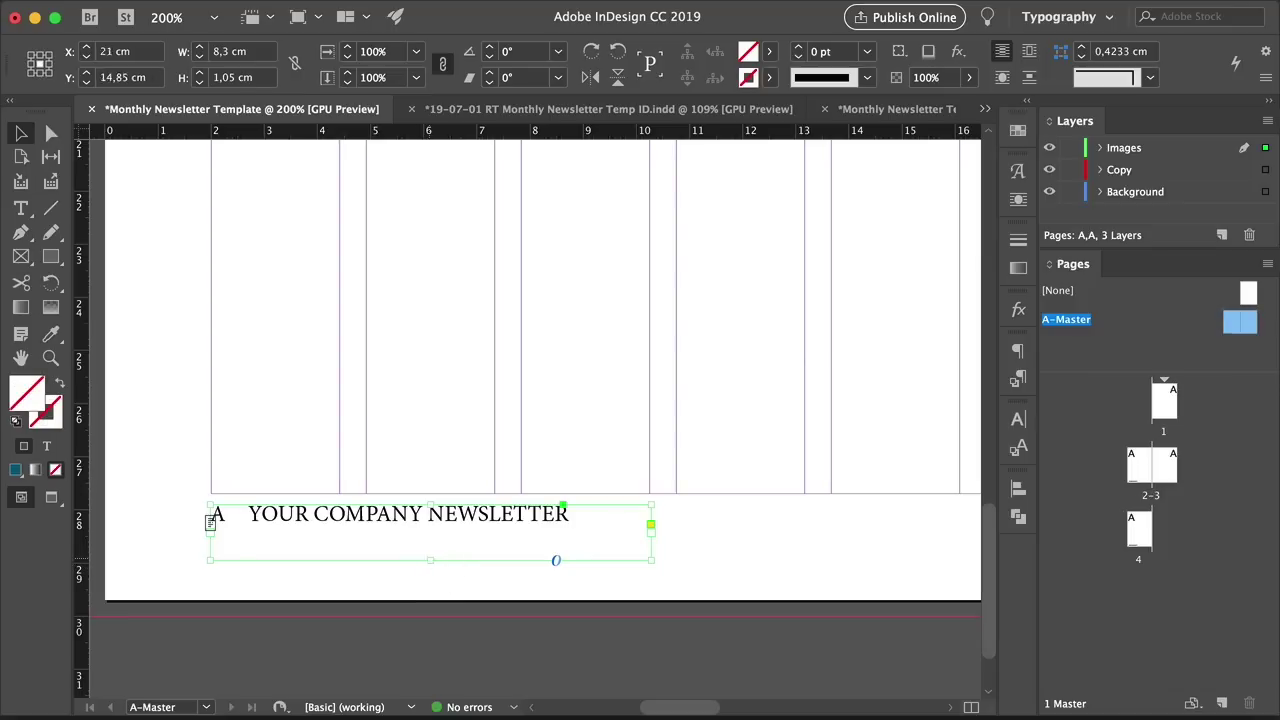
key(super+alt+c)
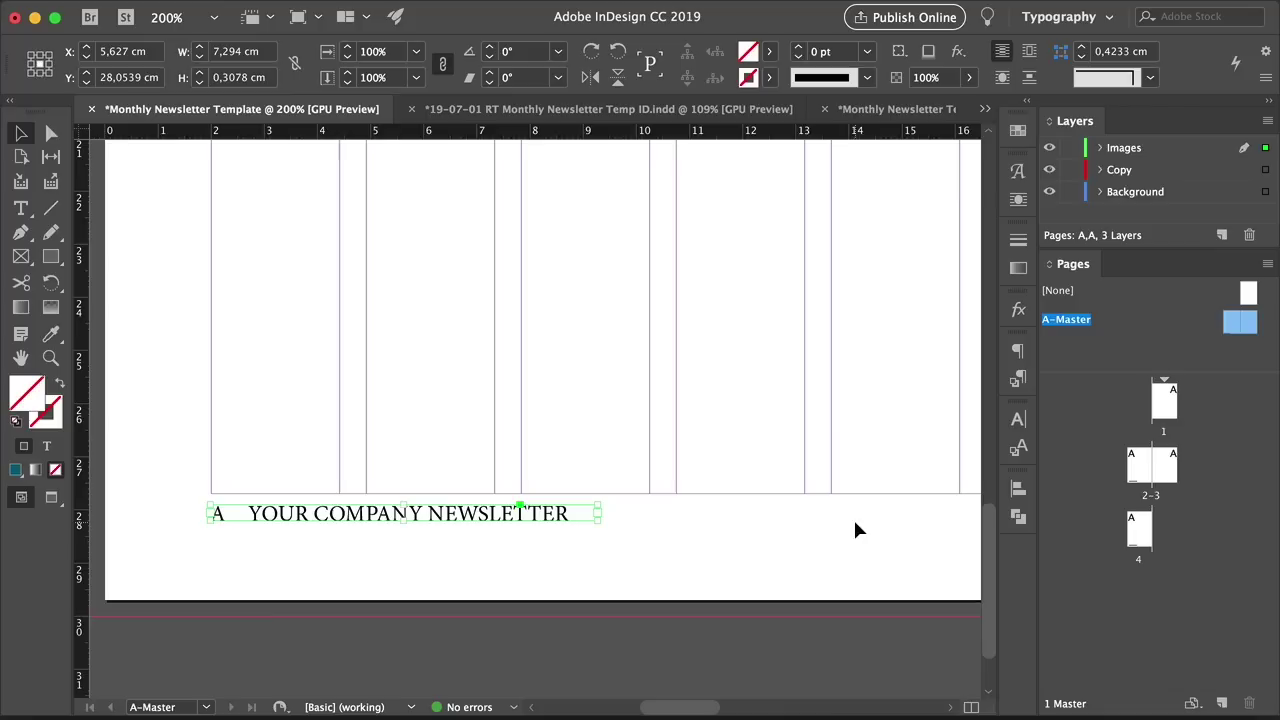
Apply the Folio – Page Number paragraph style with character style [None] to the footer text, and refit the frame to its content
click(1019, 378)
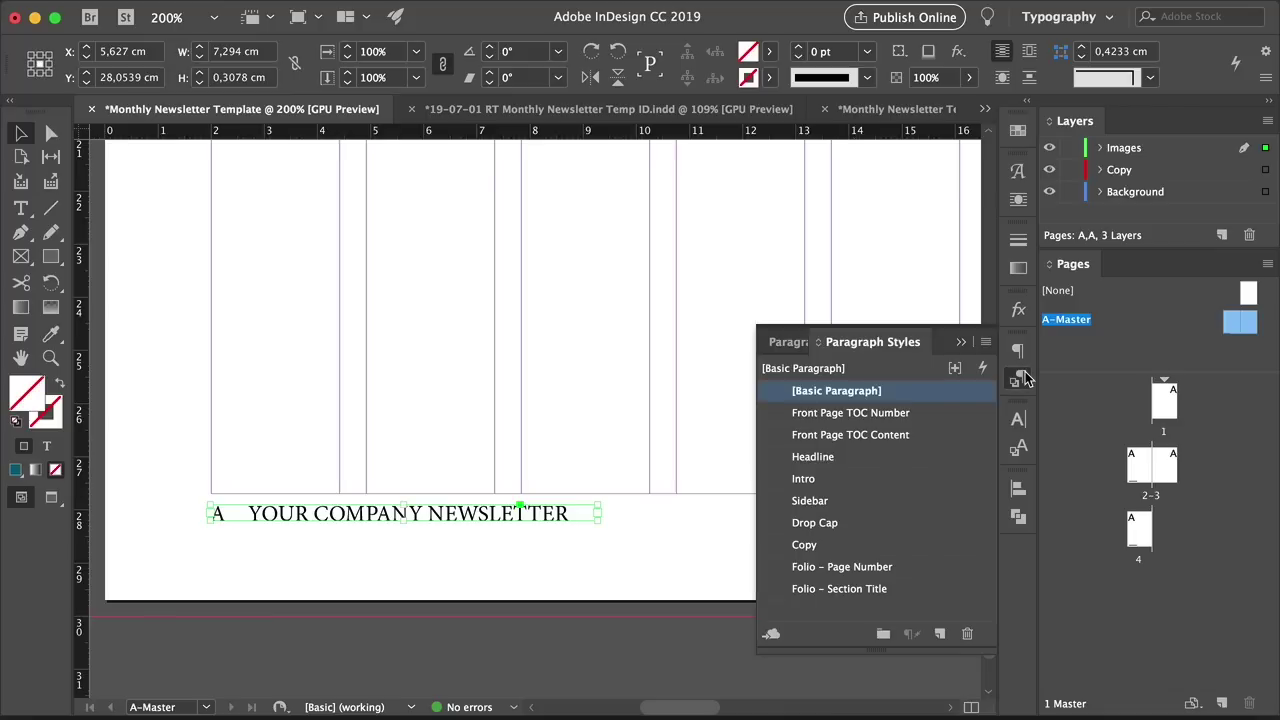
click(899, 566)
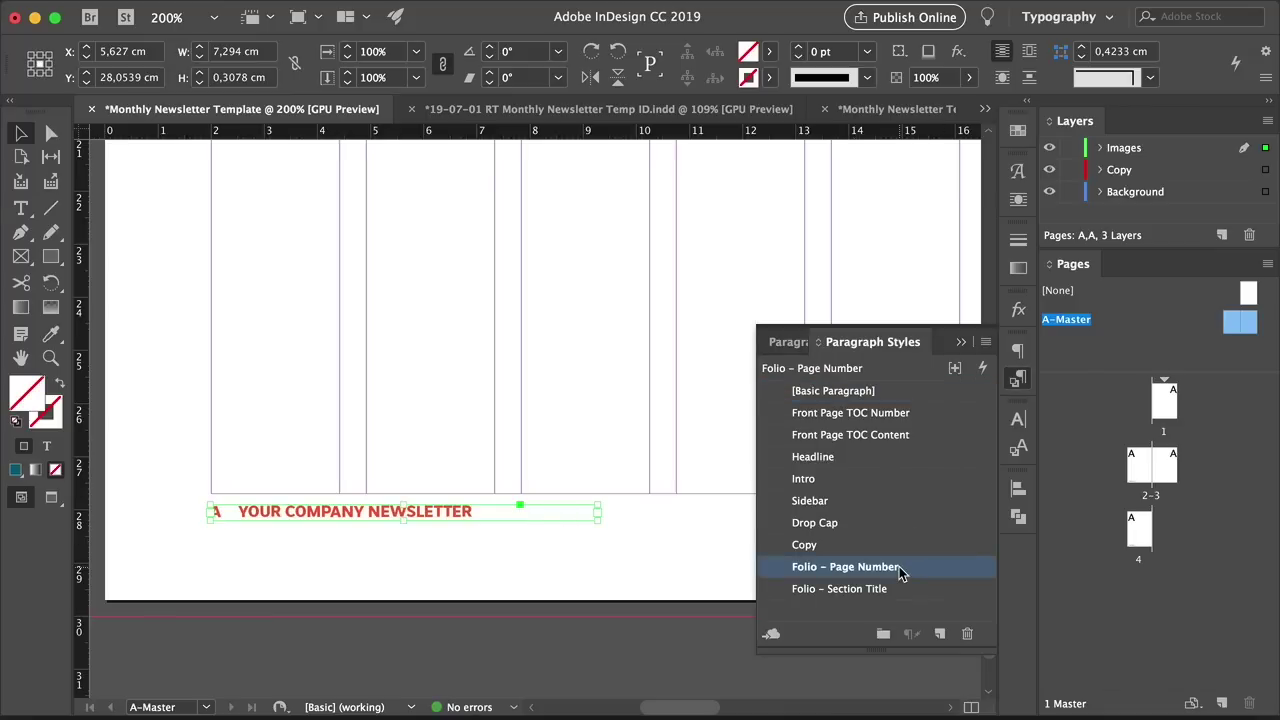
key(t)
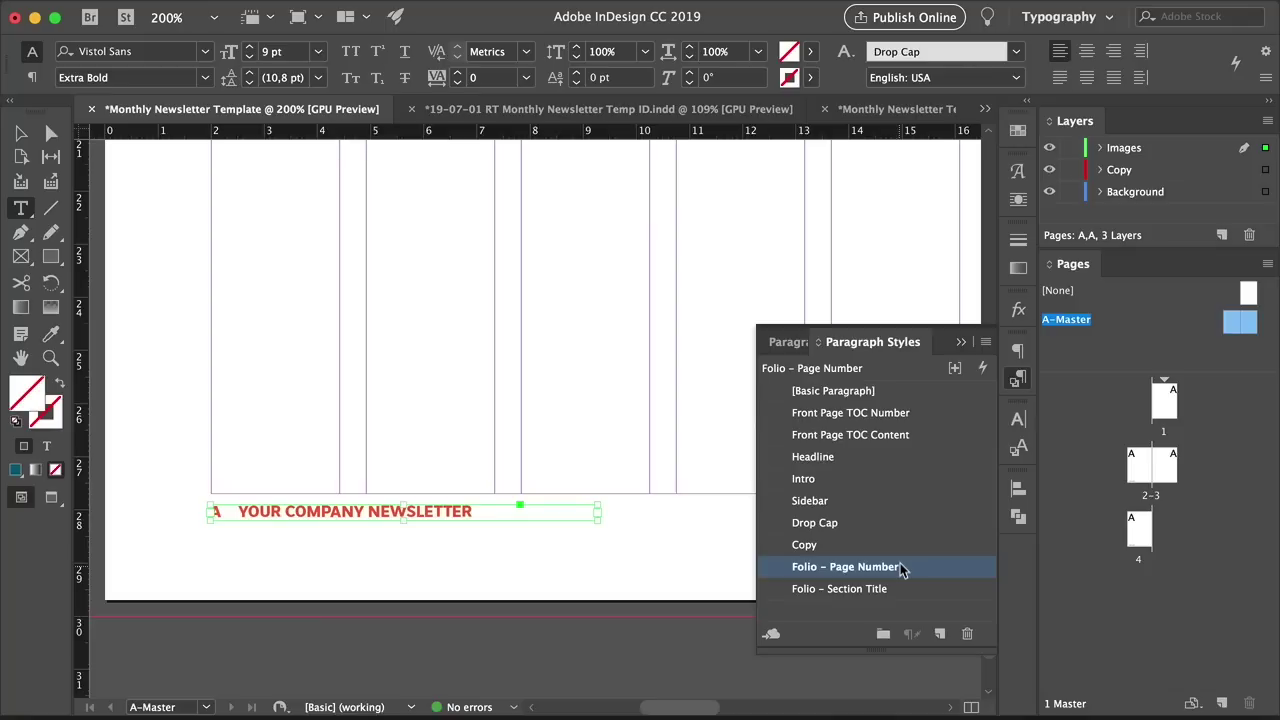
click(1015, 52)
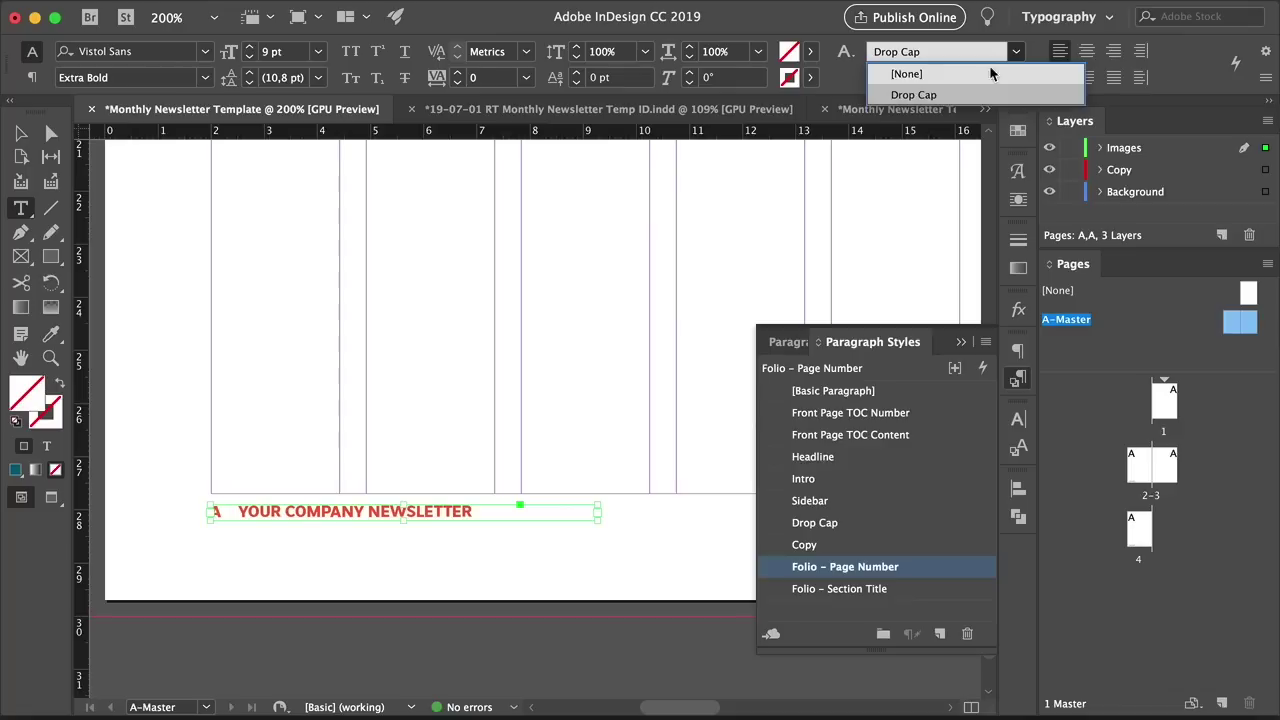
click(985, 75)
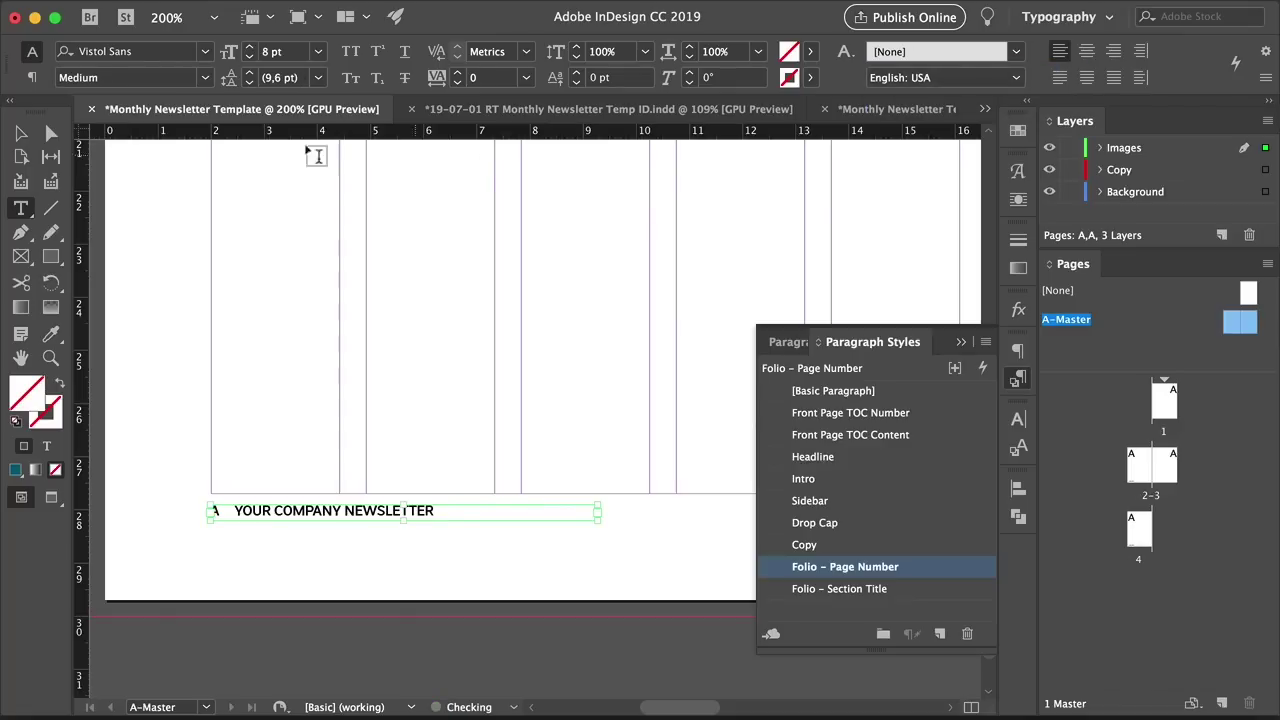
key(Escape)
click(961, 342)
double_click(596, 523)
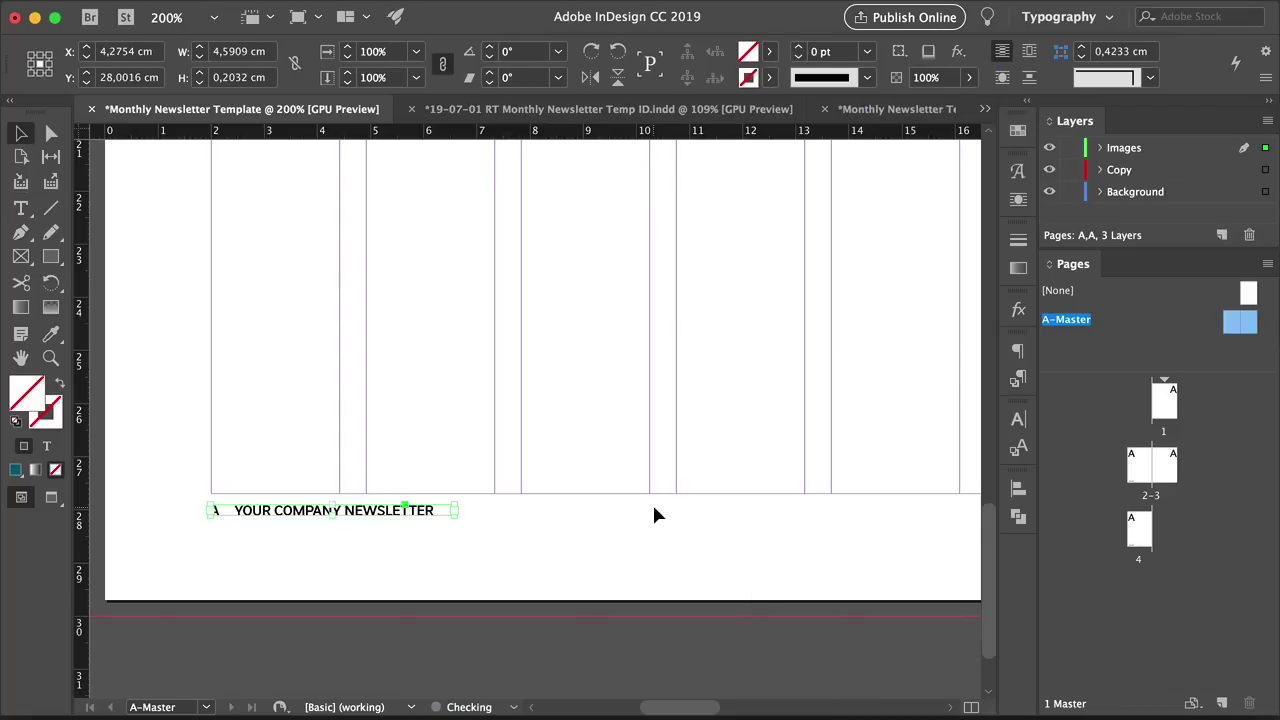
Duplicate the left master page's folio frame onto the right page, beneath the bottom margin near the outer edge
click(652, 506)
key(w)
alt+super+click(582, 513)
alt+super+click(582, 513)
scroll(560, 492, right, 2)
key(w)
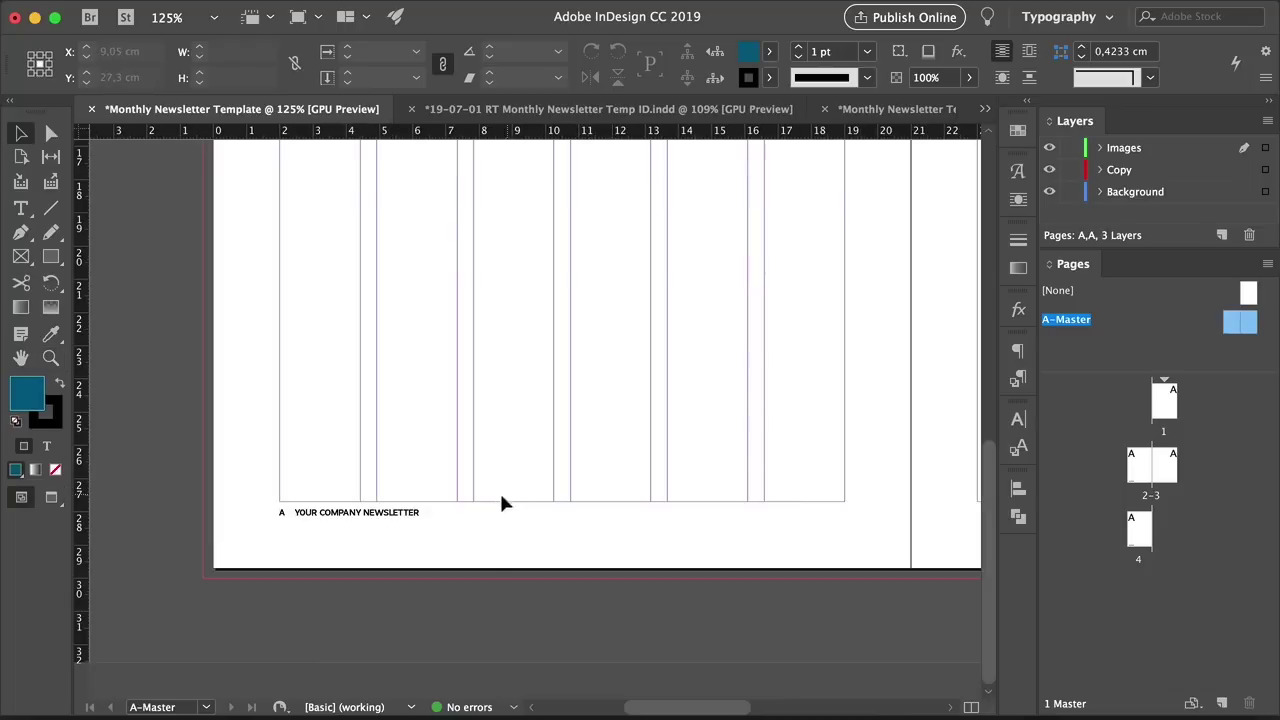
alt+super+click(391, 514)
alt+super+click(597, 491)
scroll(480, 537, right, 3)
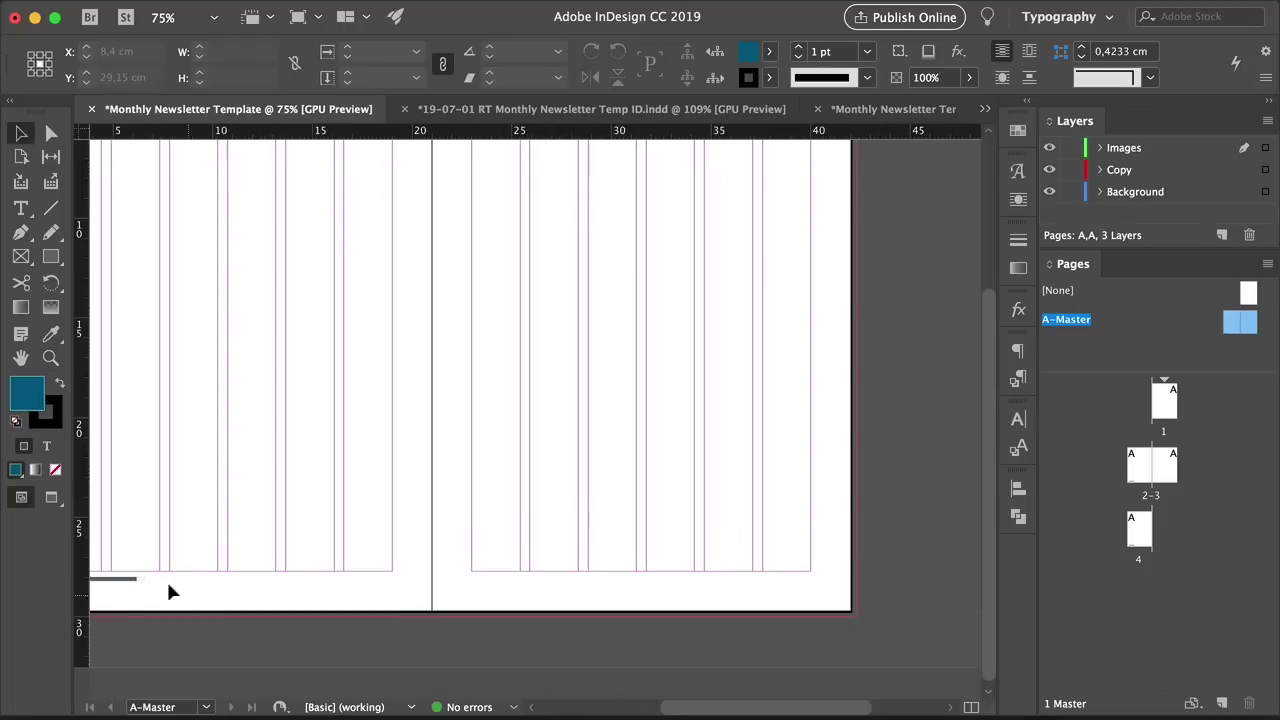
click(122, 579)
drag(122, 579, 788, 586)
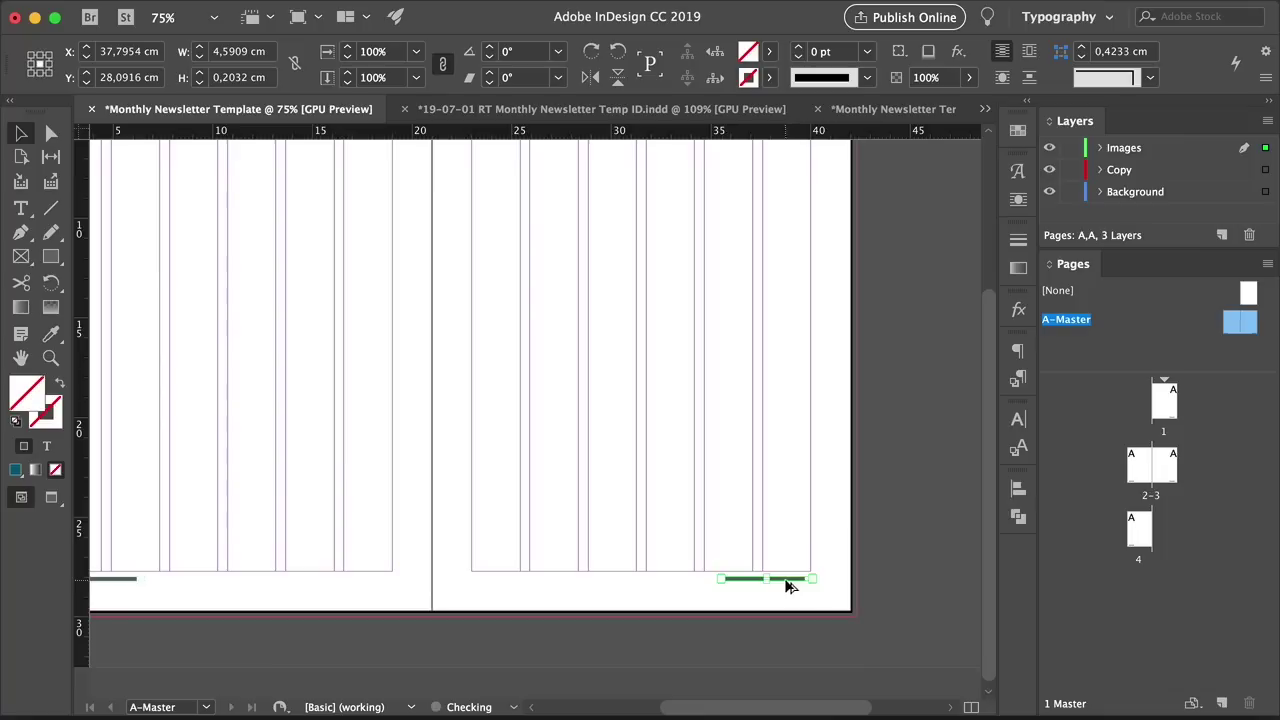
In the right page's folio, move the page number marker after YOUR COMPANY NEWSLETTER, separated by a tab, and select the whole line
super+click(807, 572)
super+click(674, 518)
double_click(439, 508)
drag(439, 508, 404, 510)
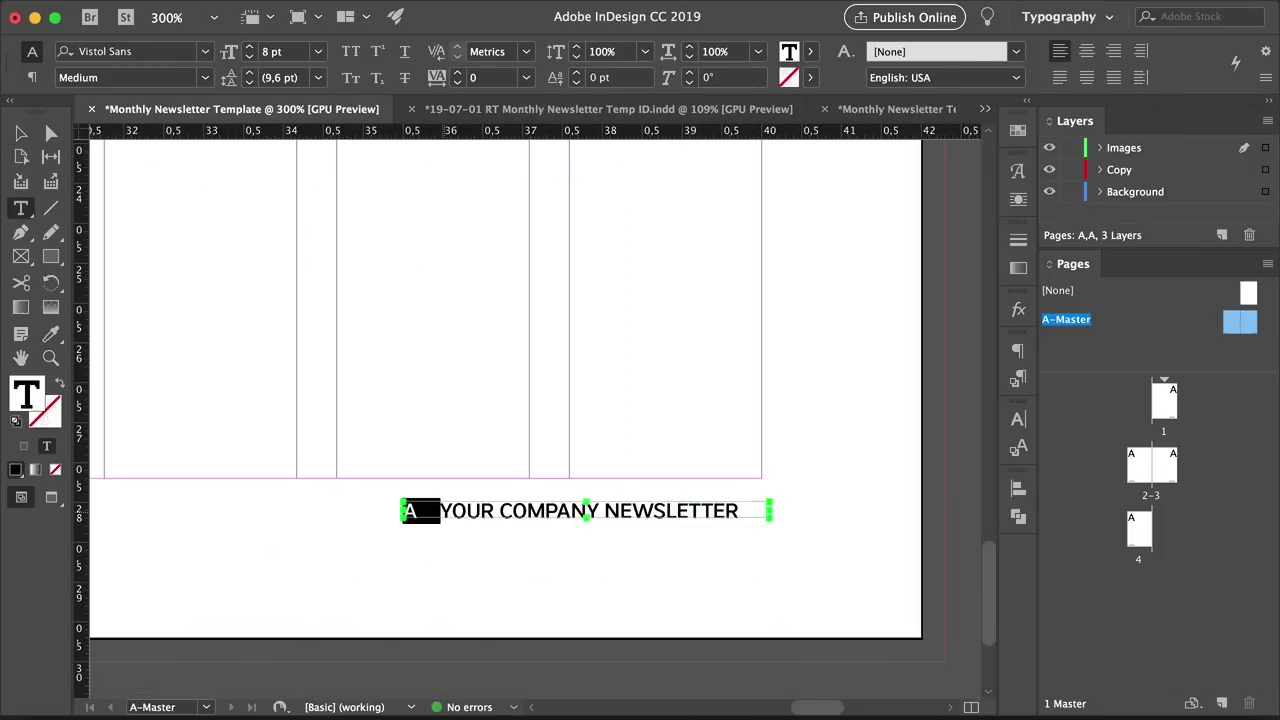
key(BackSpace)
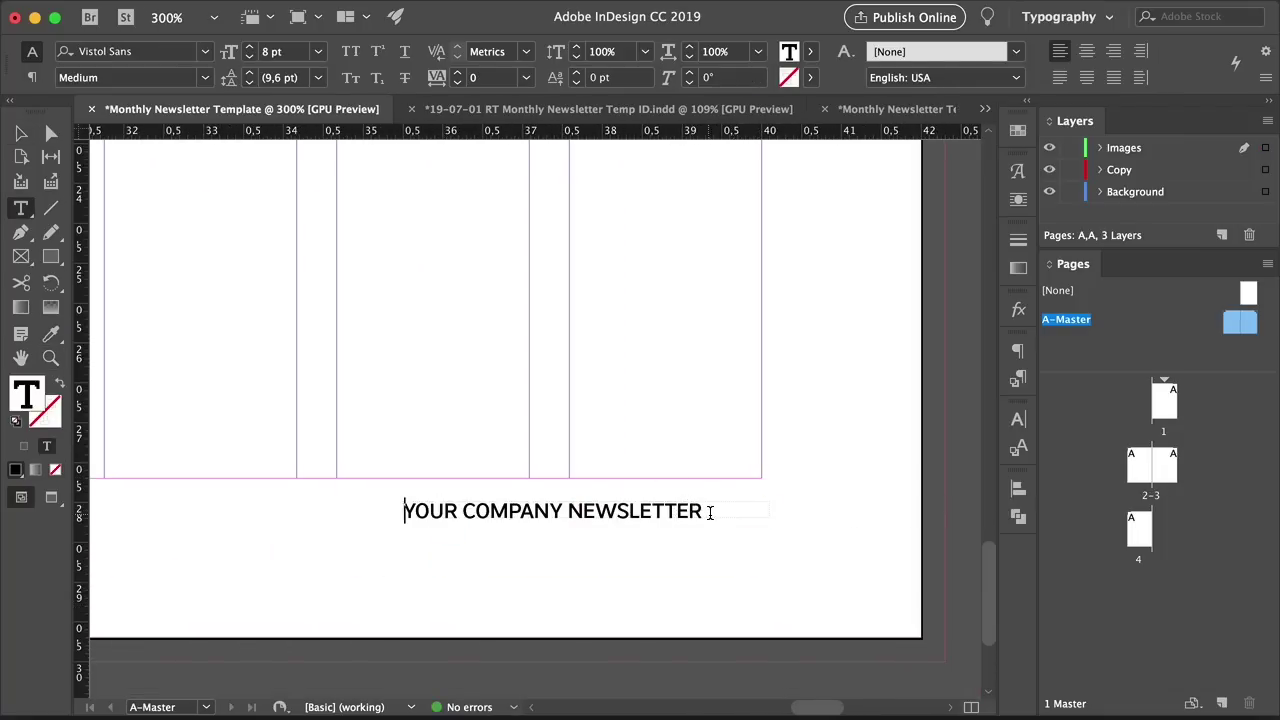
key(Tab)
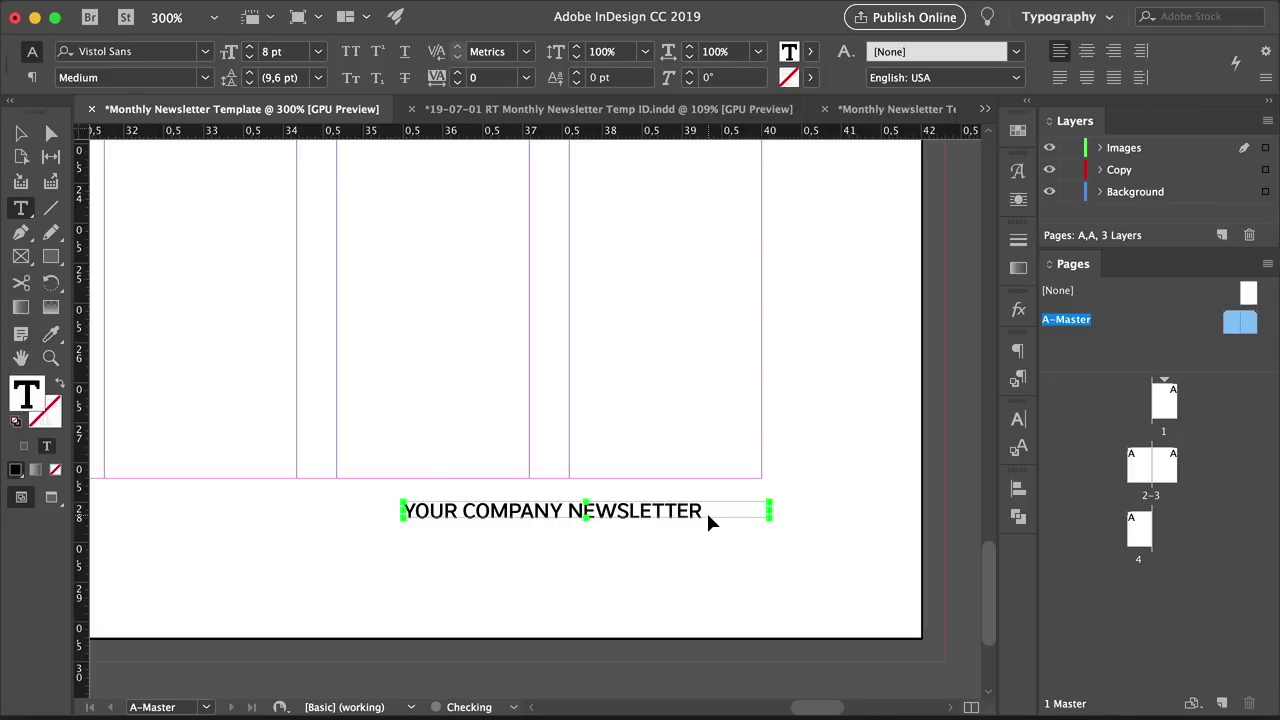
text(A)
triple_click(746, 509)
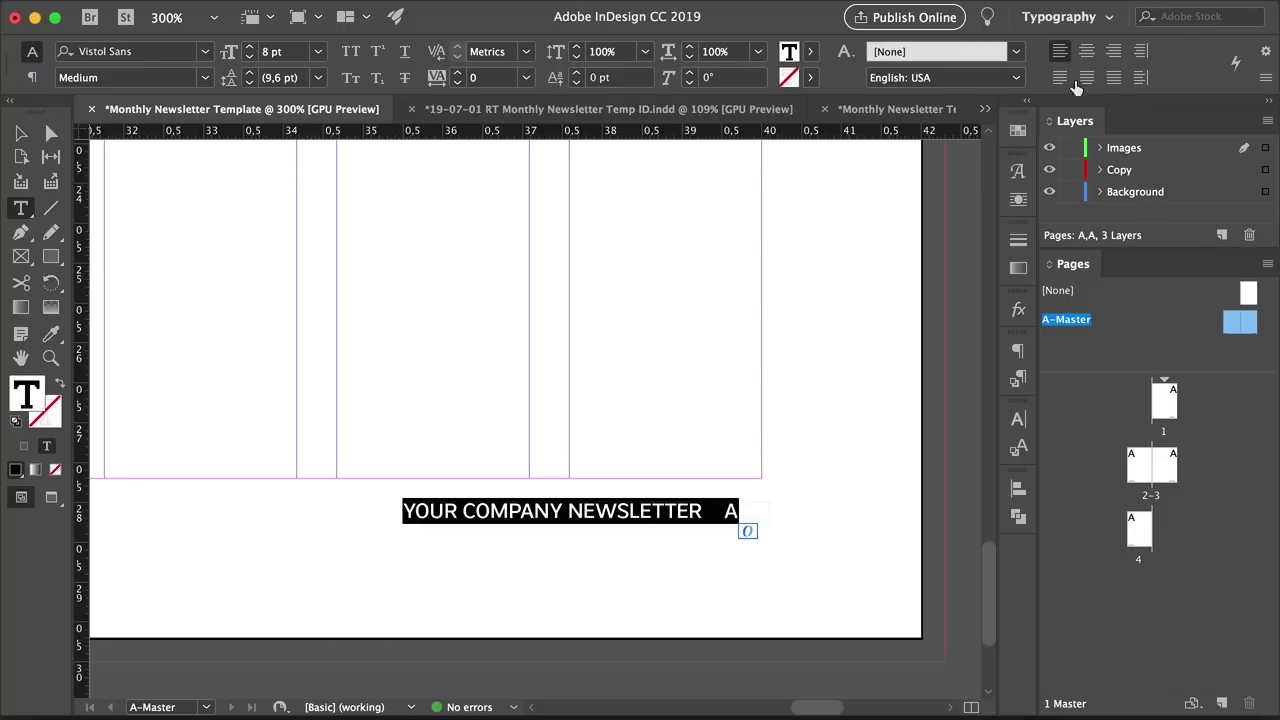
Right-align the folio text on the right master page
click(1113, 51)
click(18, 131)
key(z)
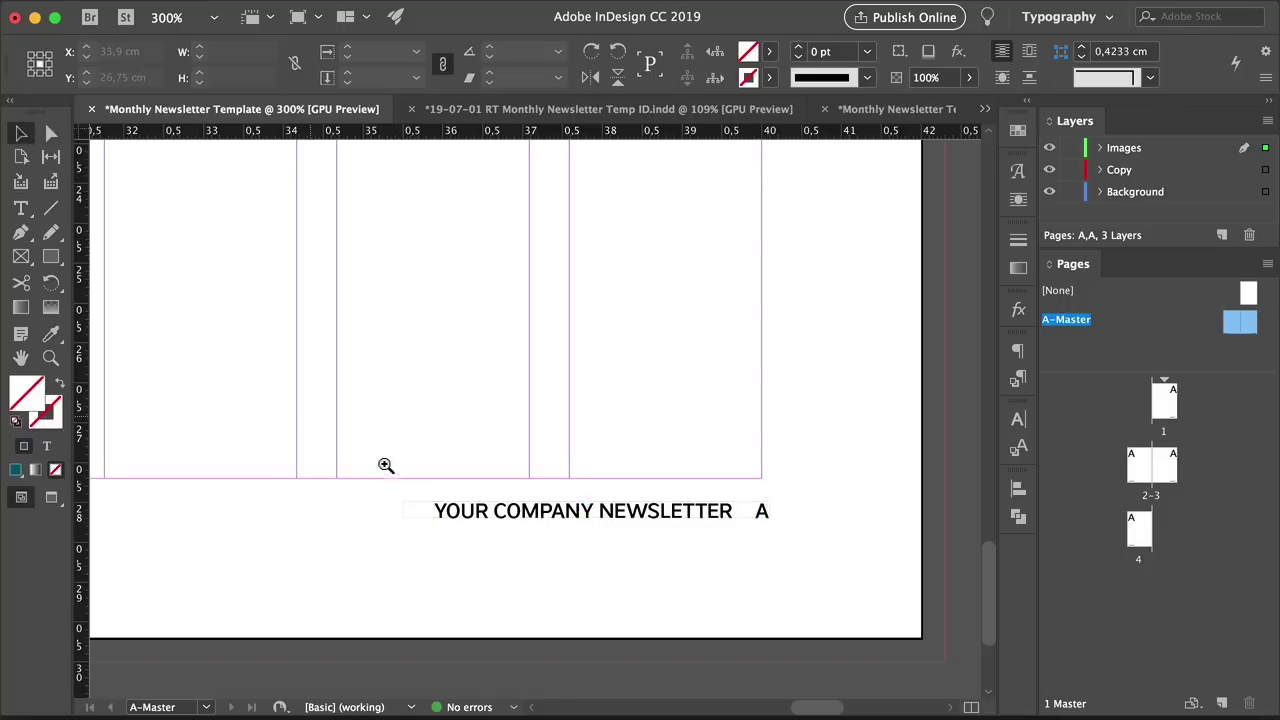
Draw a 17 cm horizontal line along the left master page's bottom margin, with a 0.5 pt stroke and no fill
alt+click(386, 467)
alt+click(387, 469)
alt+click(389, 469)
alt+click(519, 469)
scroll(449, 473, left, 10)
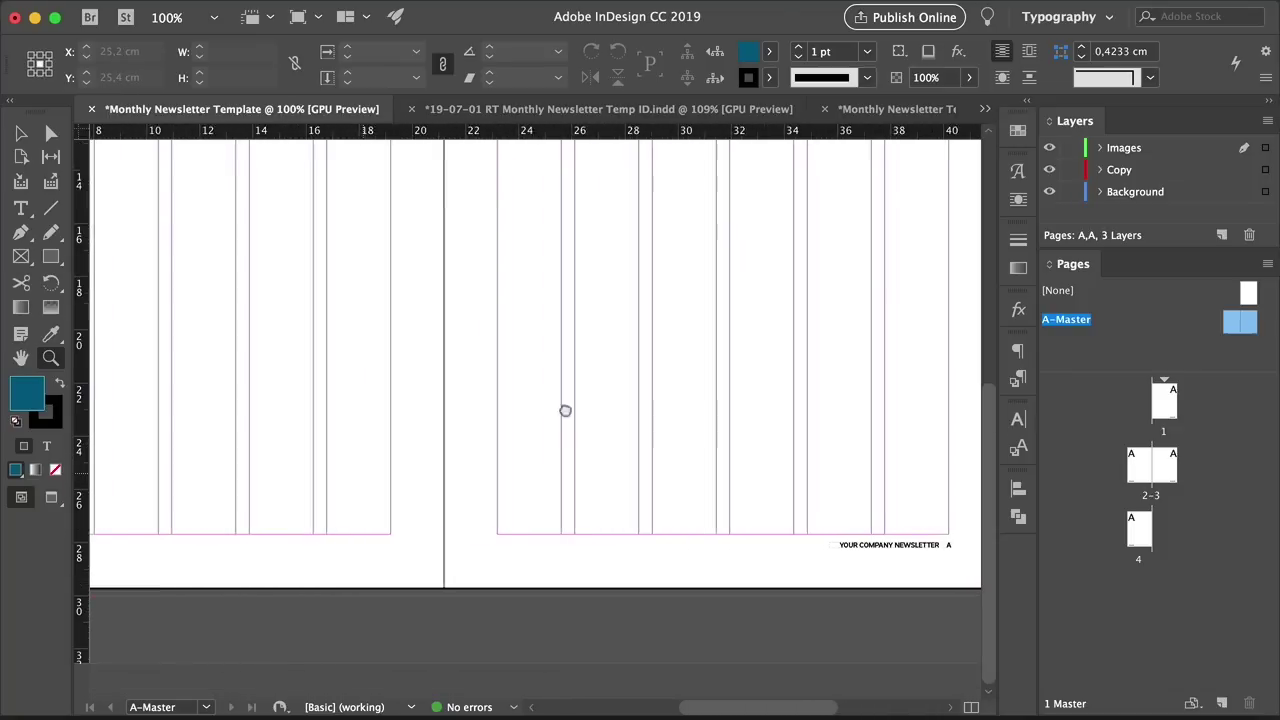
click(50, 207)
drag(193, 546, 644, 577)
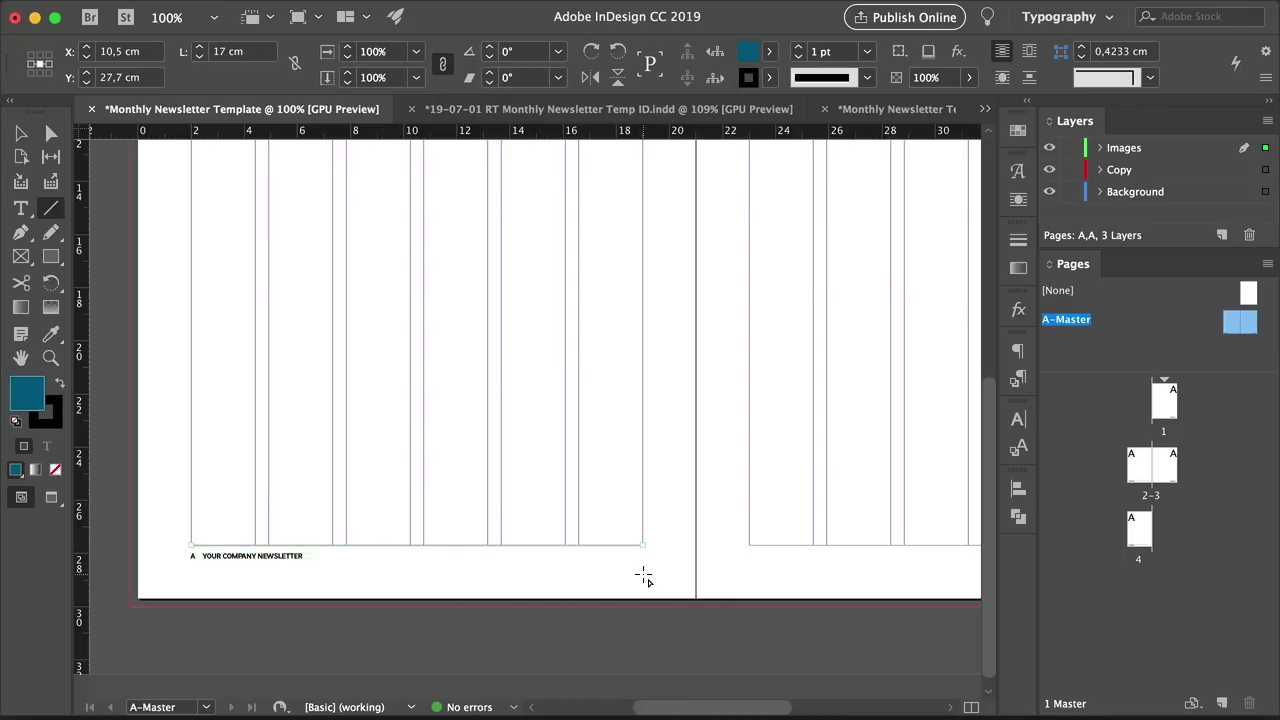
click(868, 53)
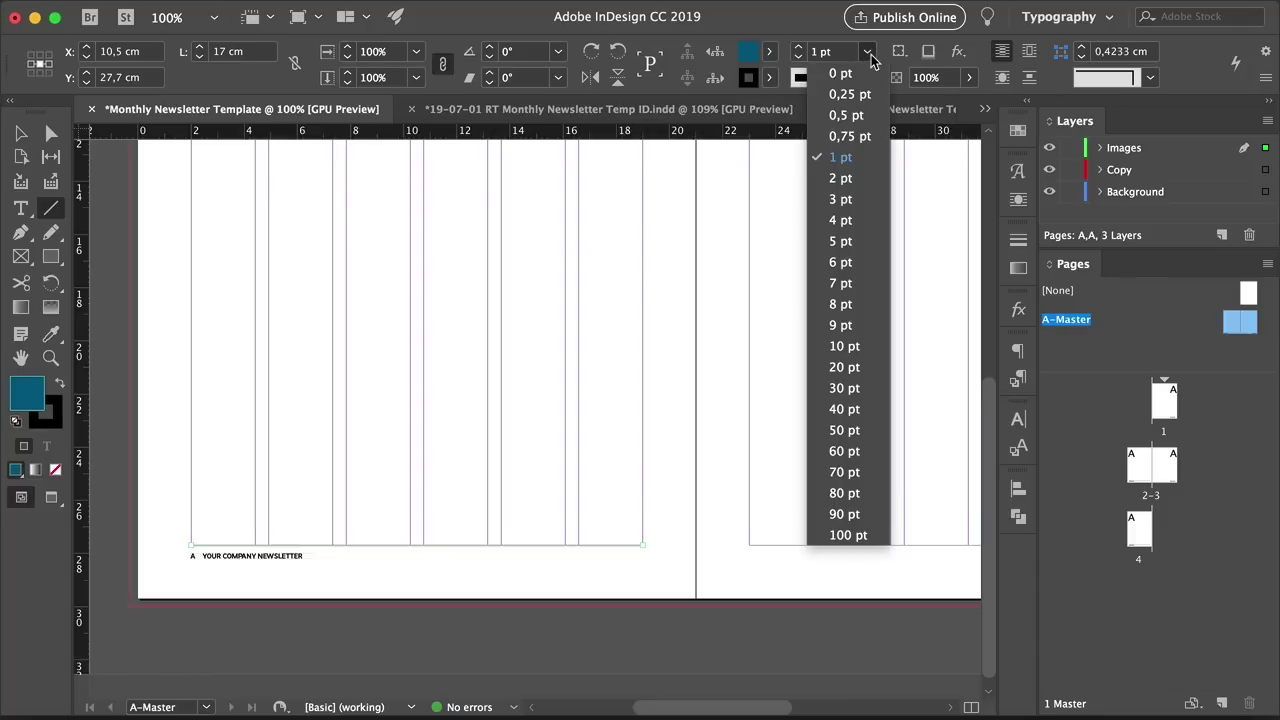
click(845, 115)
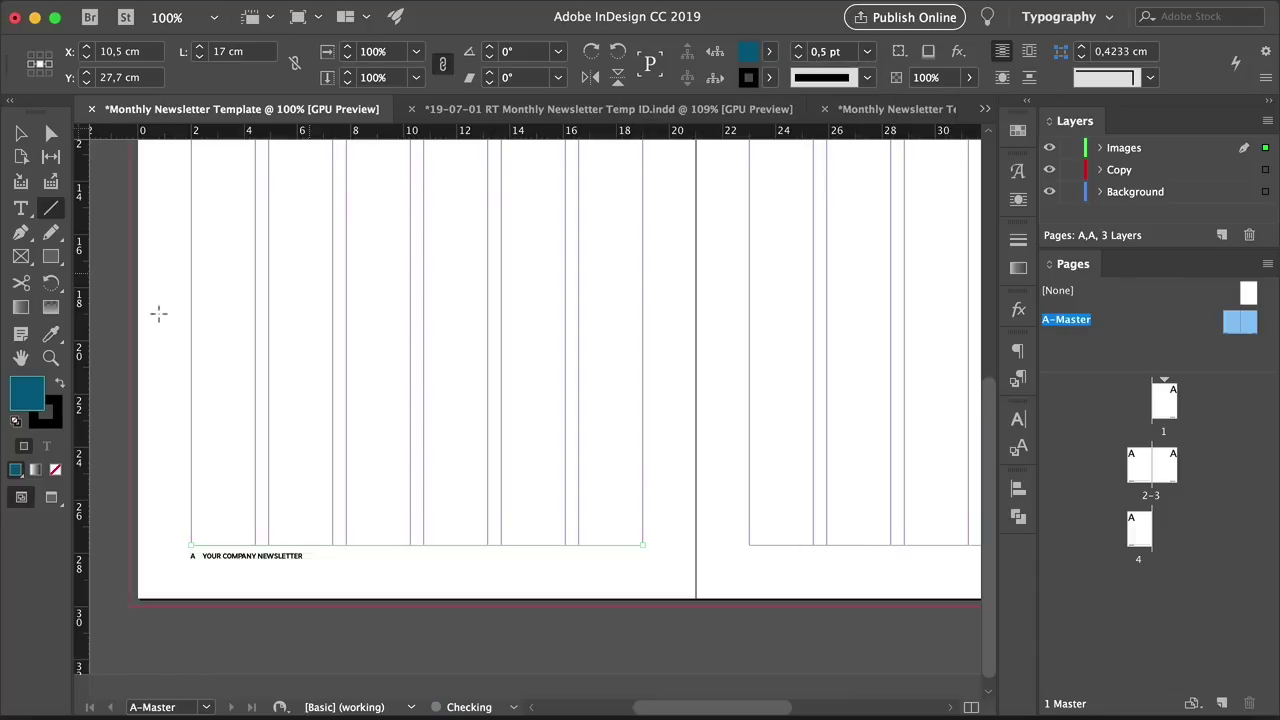
click(57, 472)
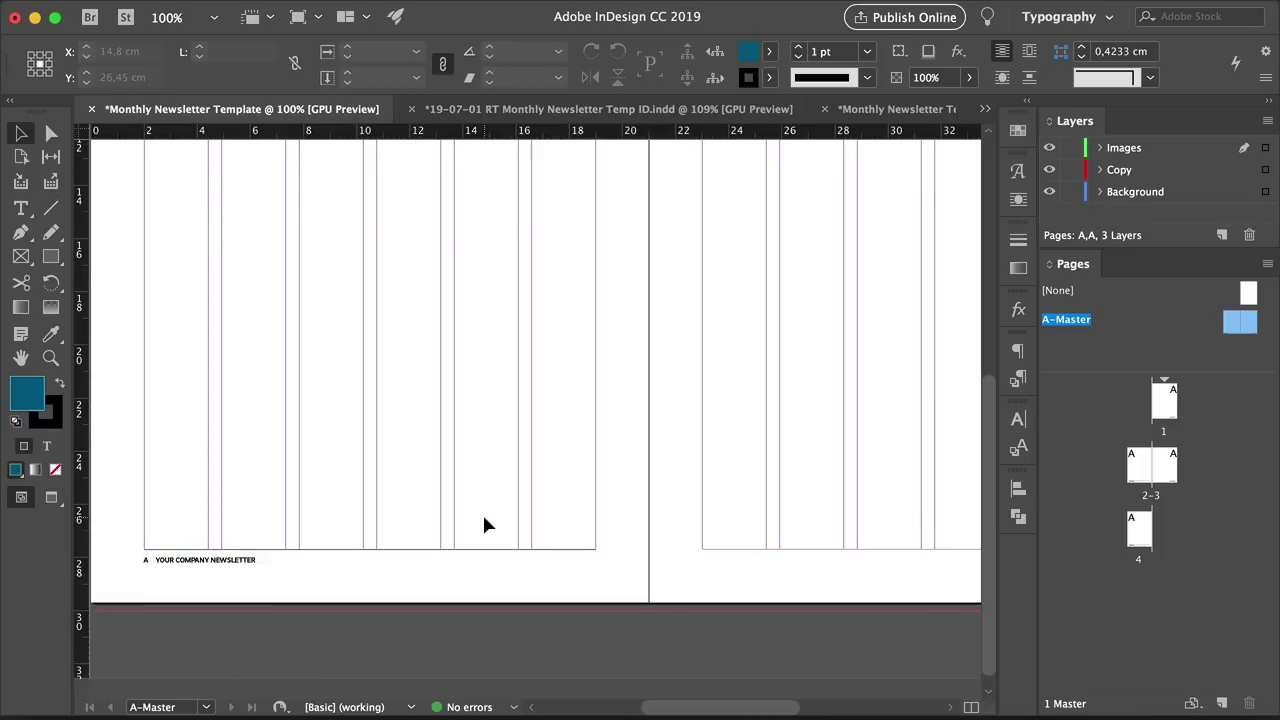
Duplicate the bottom margin line onto the right master page, spanning that page's bottom margin
drag(176, 550, 732, 562)
click(730, 517)
drag(671, 525, 547, 551)
alt+super+click(607, 549)
alt+click(547, 551)
key(v)
drag(472, 570, 589, 255)
click(581, 290)
super+click(494, 571)
drag(336, 564, 323, 500)
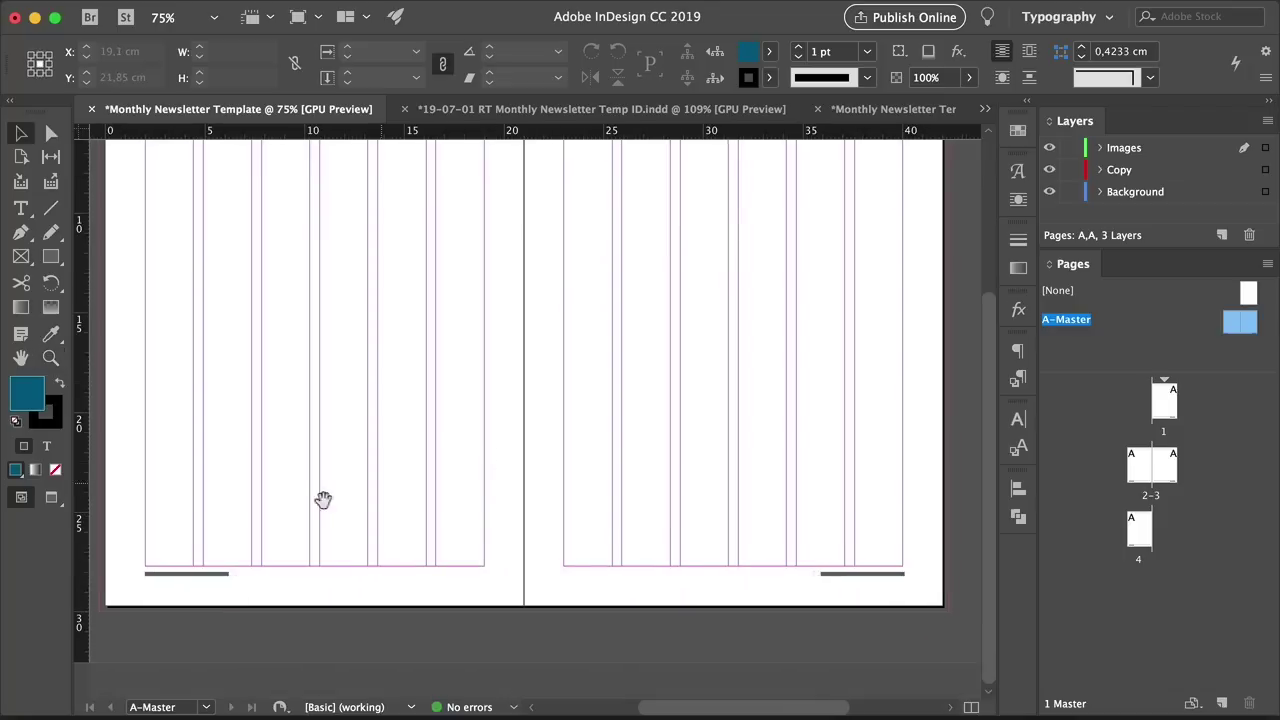
Move both bottom lines and both folio frames together slightly down, so the lines sit just below the bottom margin
key(w)
drag(167, 537, 828, 585)
scroll(743, 566, up, 2)
key(w)
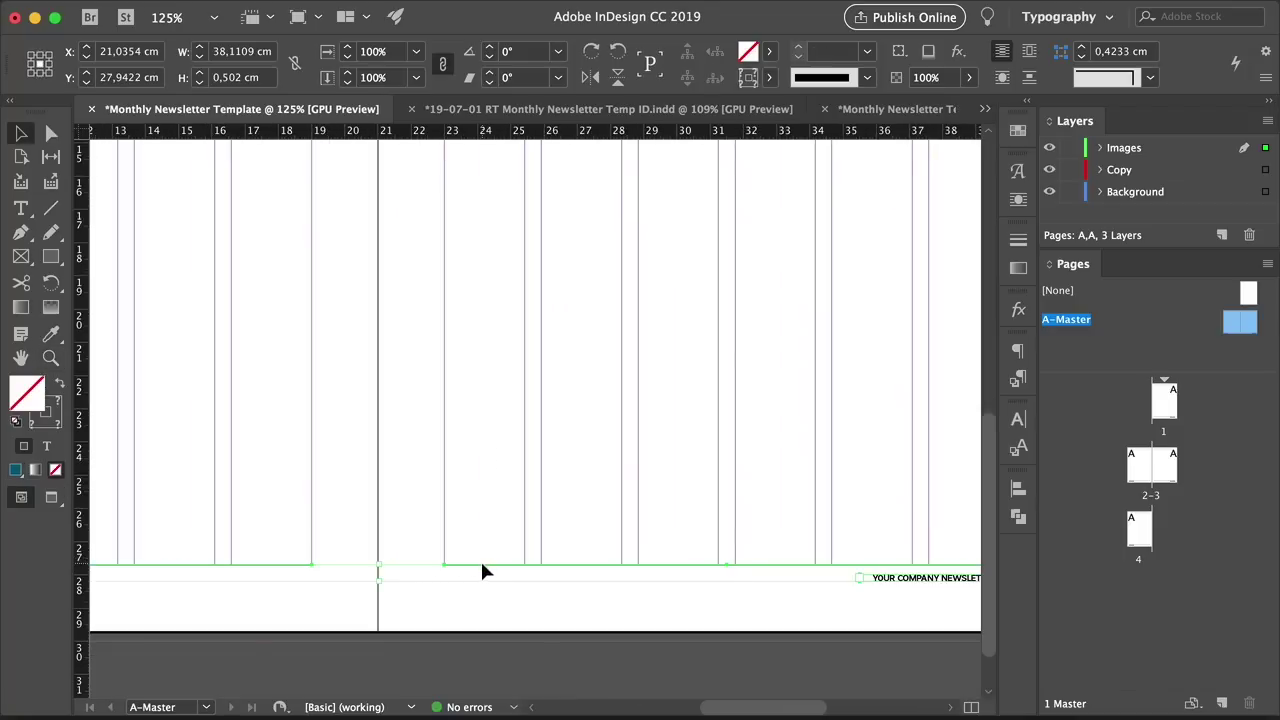
drag(482, 564, 484, 574)
key(super+z)
key(super+shift+a)
alt+super+click(525, 568)
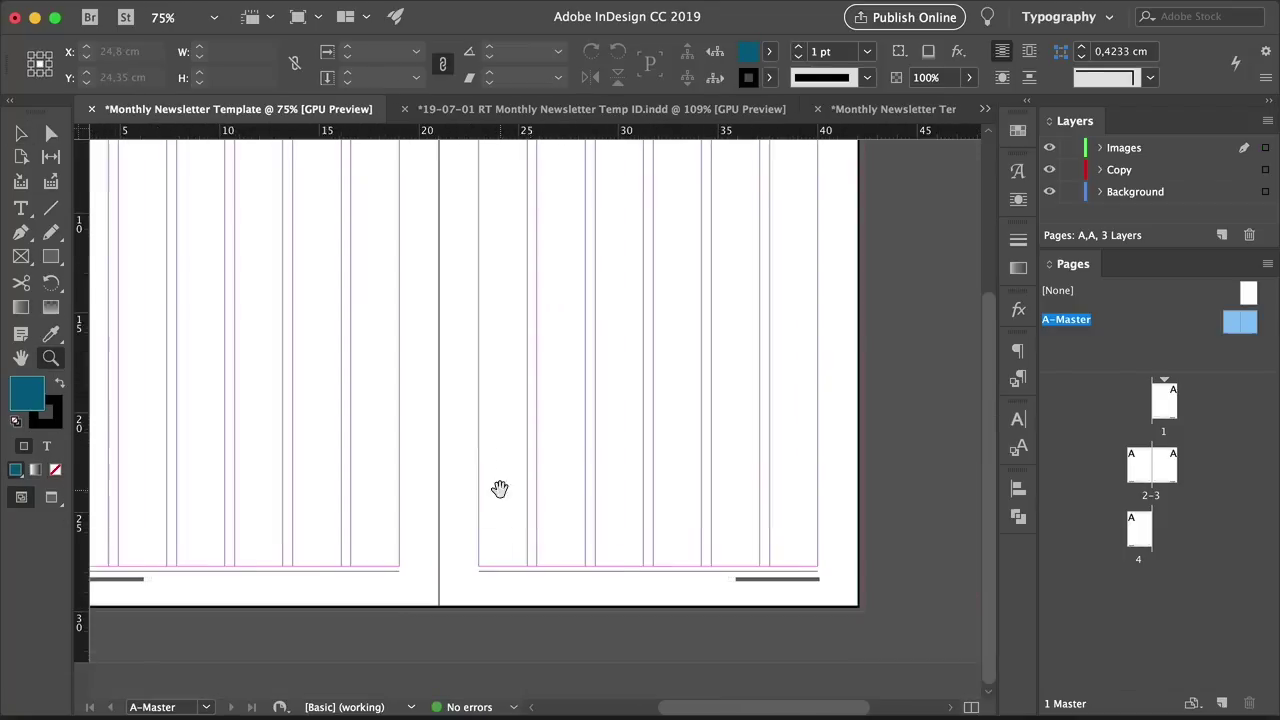
Duplicate both footer lines to the top of the master spread, just above the top margins
drag(455, 249, 504, 467)
click(550, 272)
drag(551, 272, 564, 264)
drag(526, 605, 557, 554)
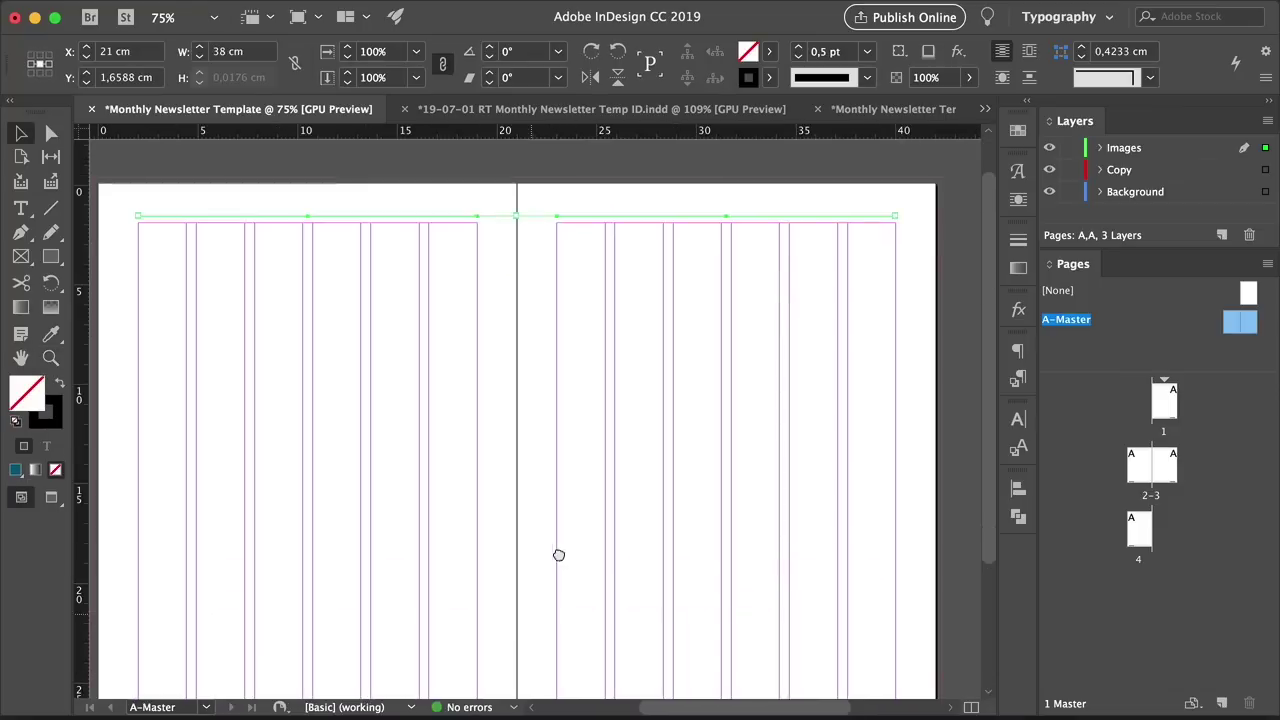
scroll(484, 231, up, 2)
drag(446, 205, 446, 208)
key(super+shift+a)
Duplicate both folio text frames to the top of the master spread, just above the header lines
alt+super+click(582, 426)
alt+super+click(582, 426)
drag(568, 485, 580, 345)
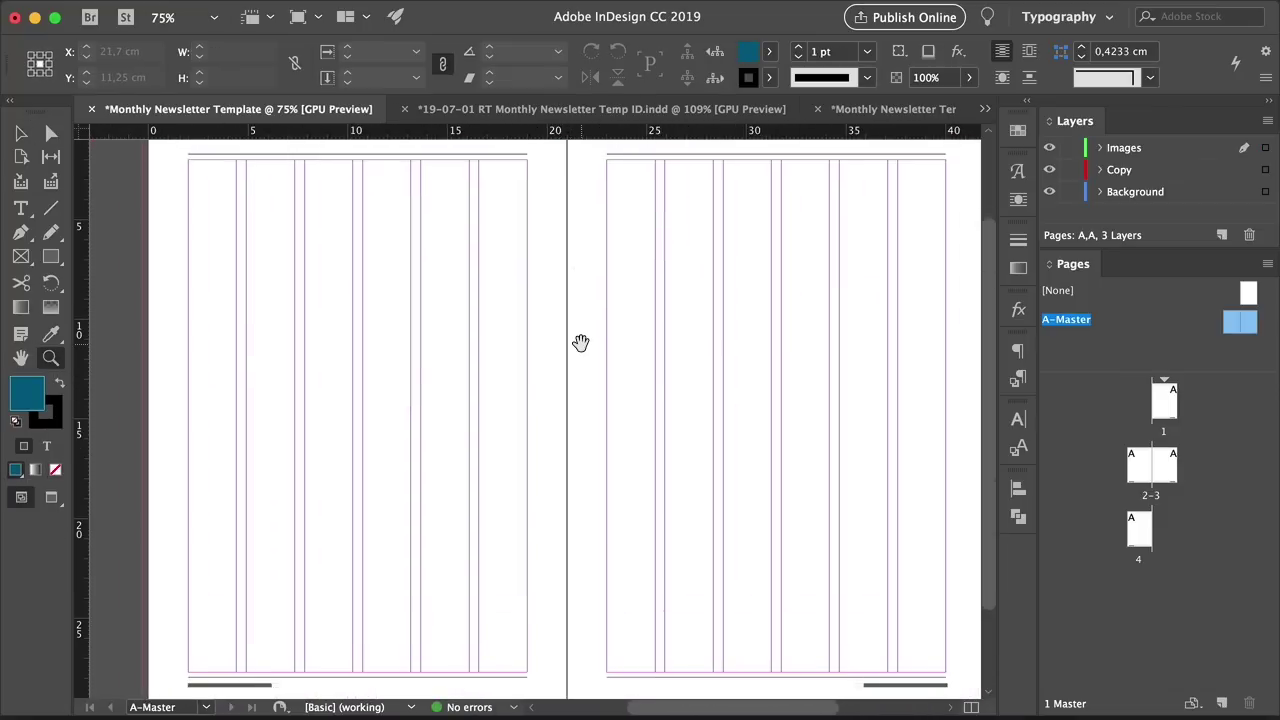
key(v)
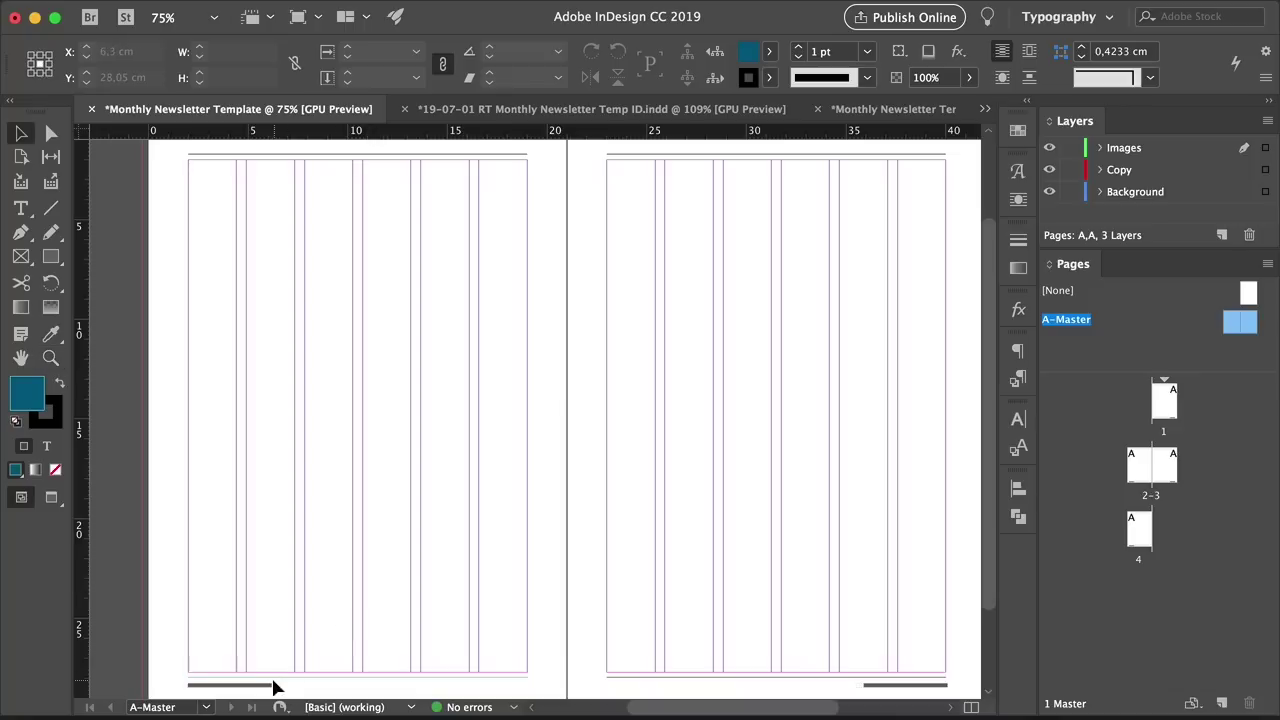
click(258, 686)
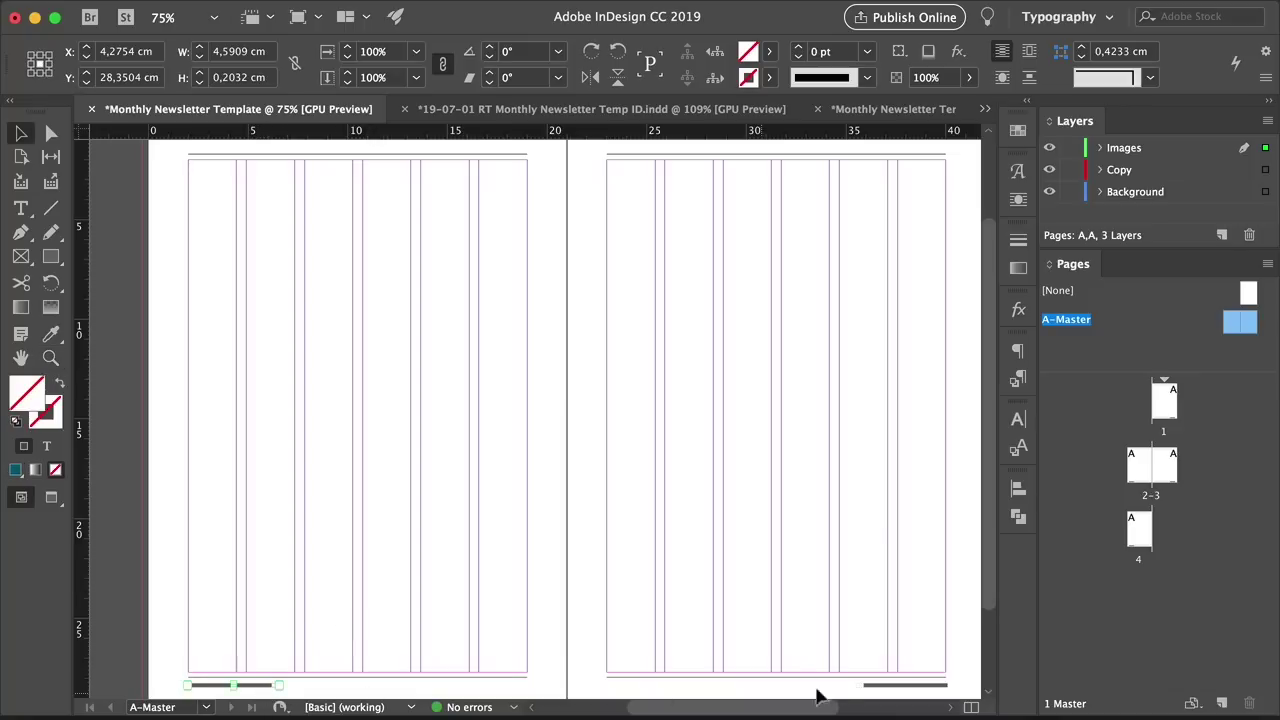
shift+click(887, 687)
drag(893, 690, 922, 158)
click(912, 203)
Replace the left page's header text with SECTION TITLE and fit the frame to its content above the line
drag(668, 324, 697, 434)
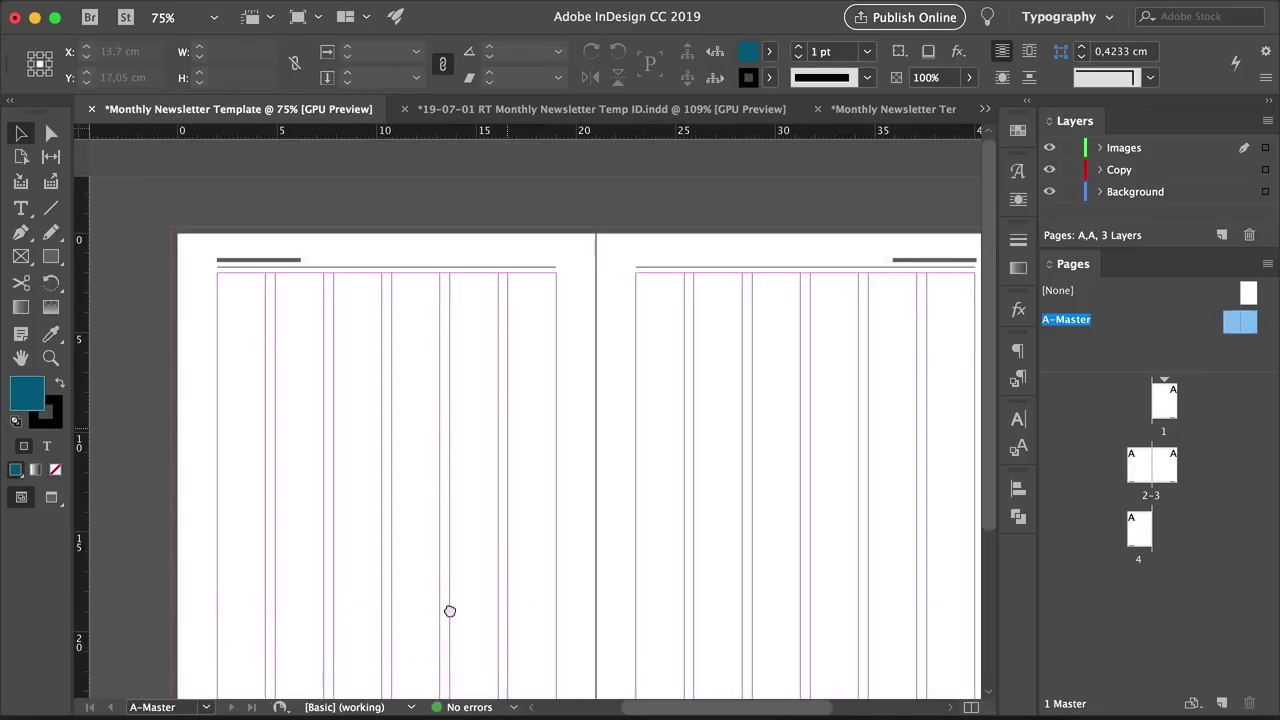
super+click(283, 256)
drag(323, 286, 369, 300)
click(313, 280)
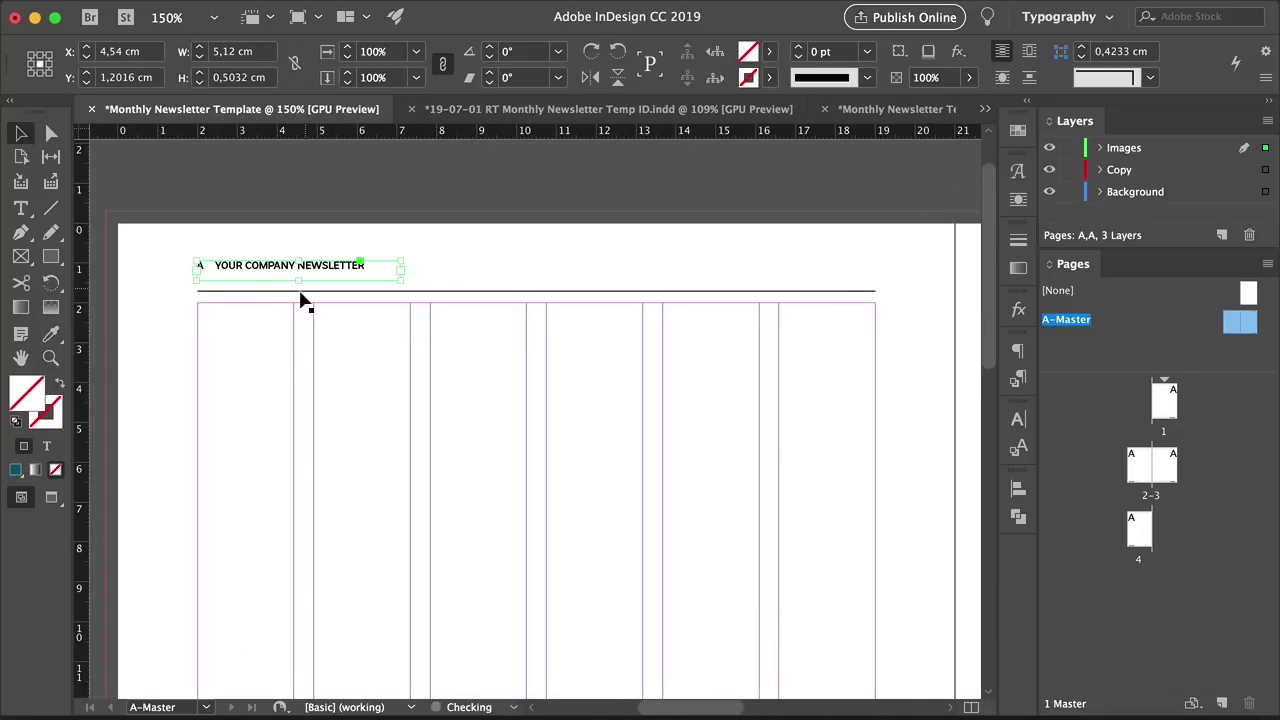
scroll(303, 297, up, 1)
triple_click(349, 277)
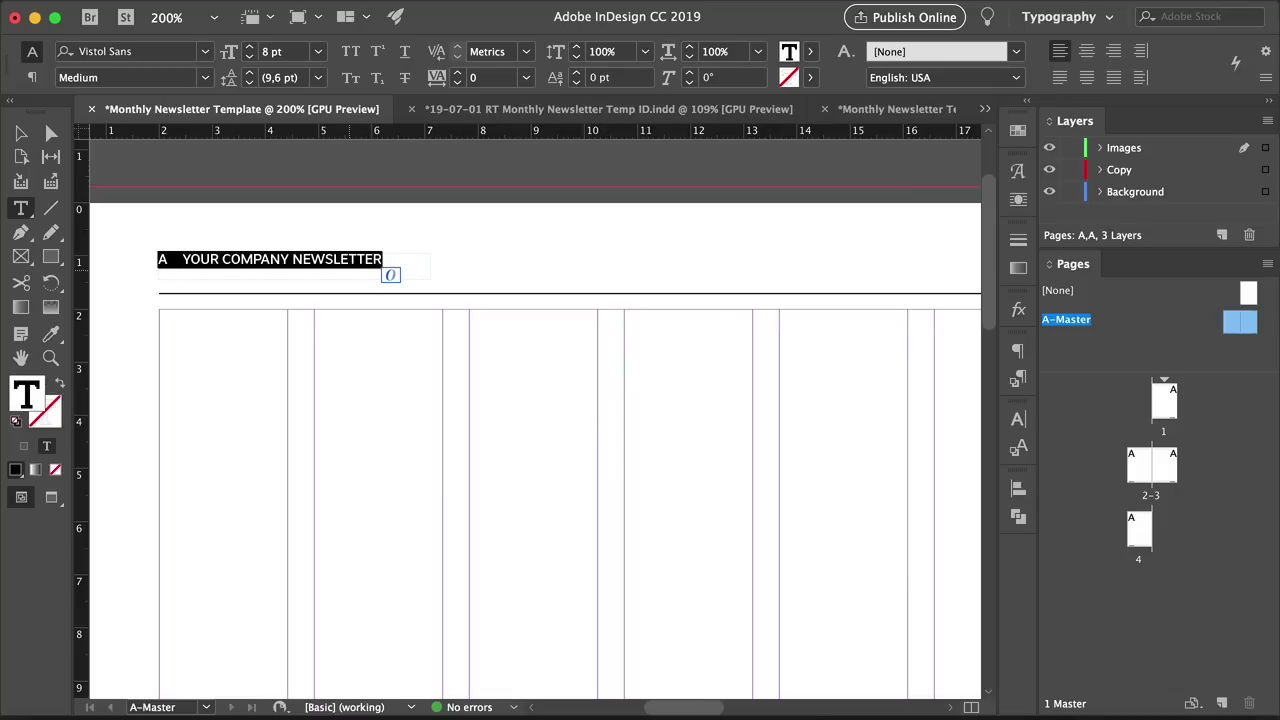
text(SECTION TITLE)
key(Escape)
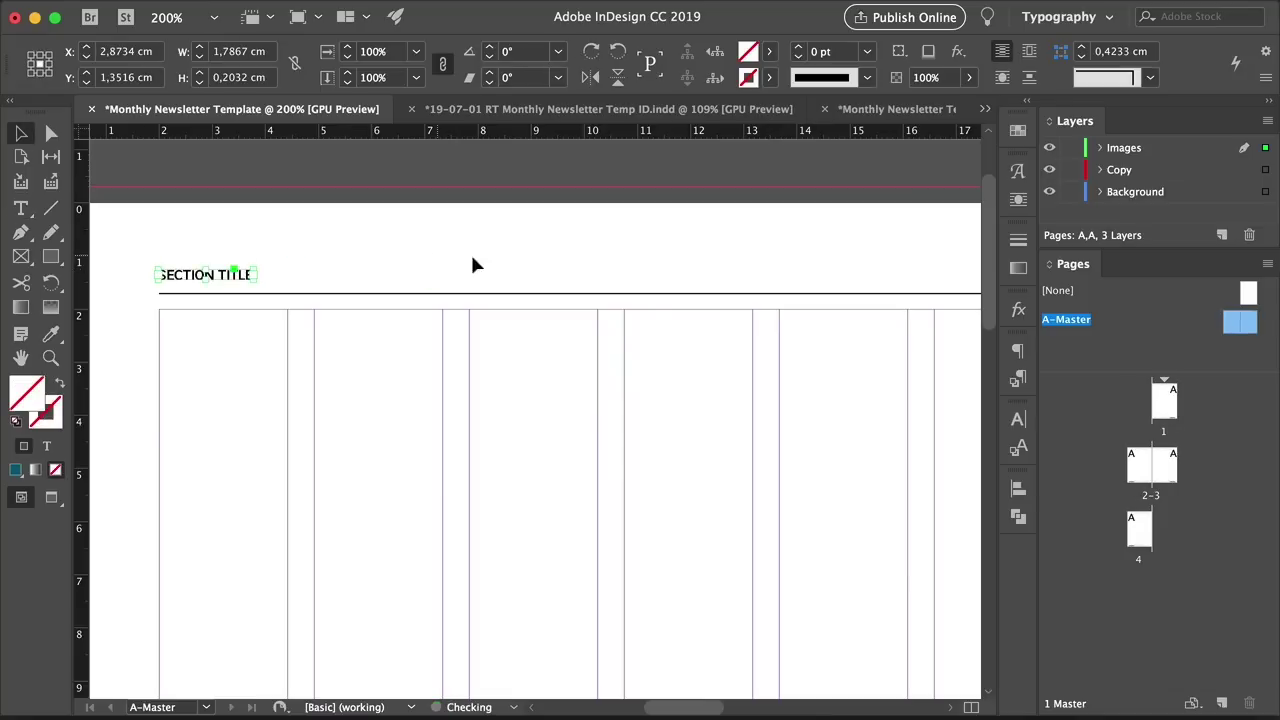
Apply the Folio – Section Title paragraph style to SECTION TITLE and refit its frame to show the larger text
drag(430, 272, 419, 274)
click(1020, 379)
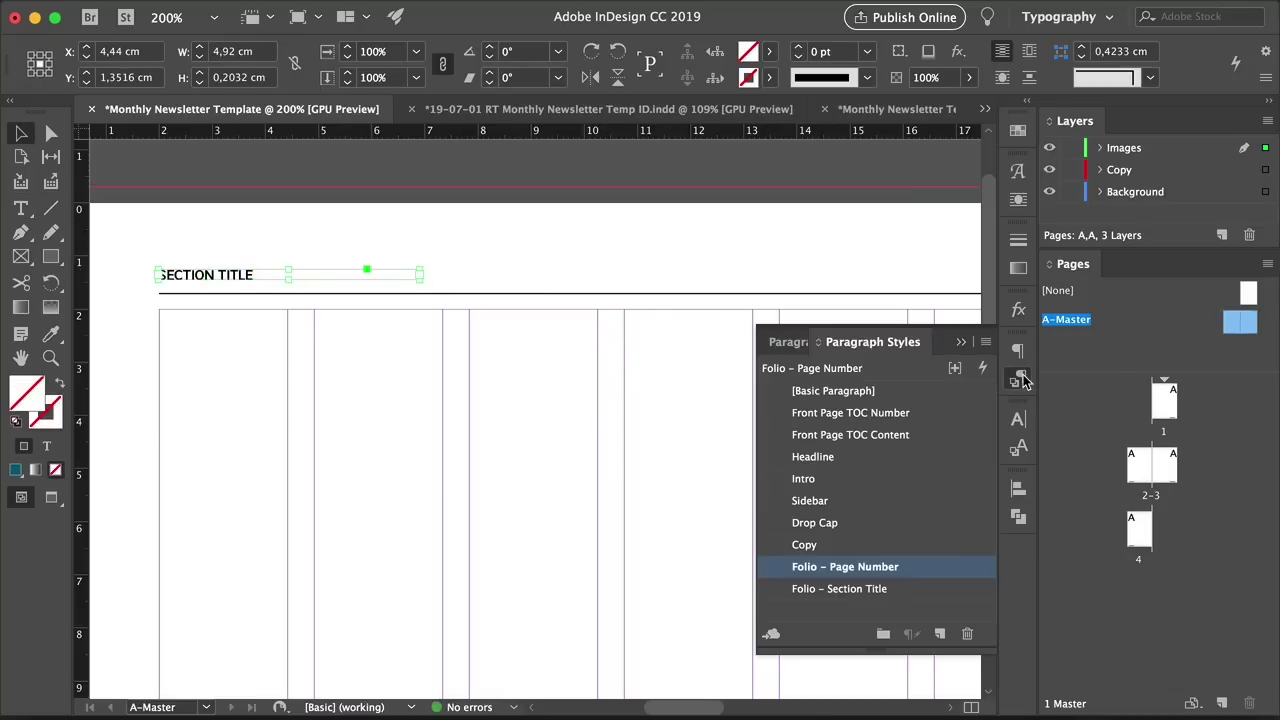
click(840, 589)
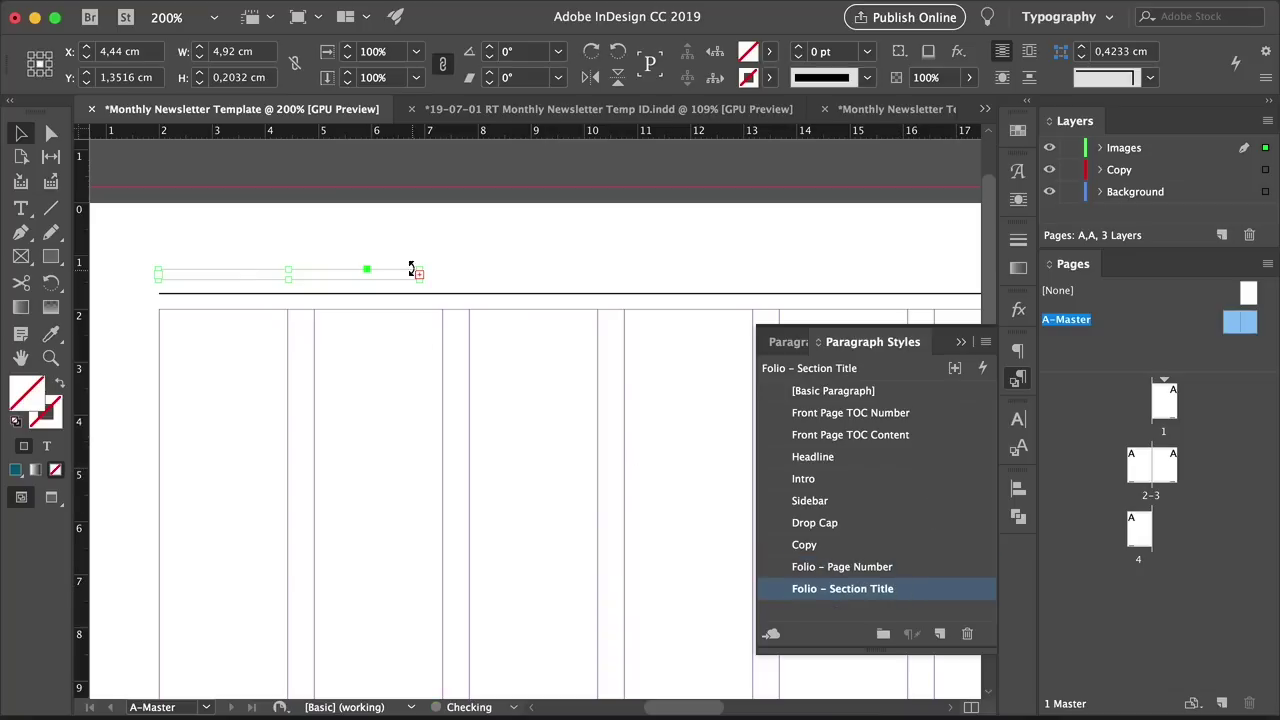
drag(412, 270, 400, 229)
click(595, 415)
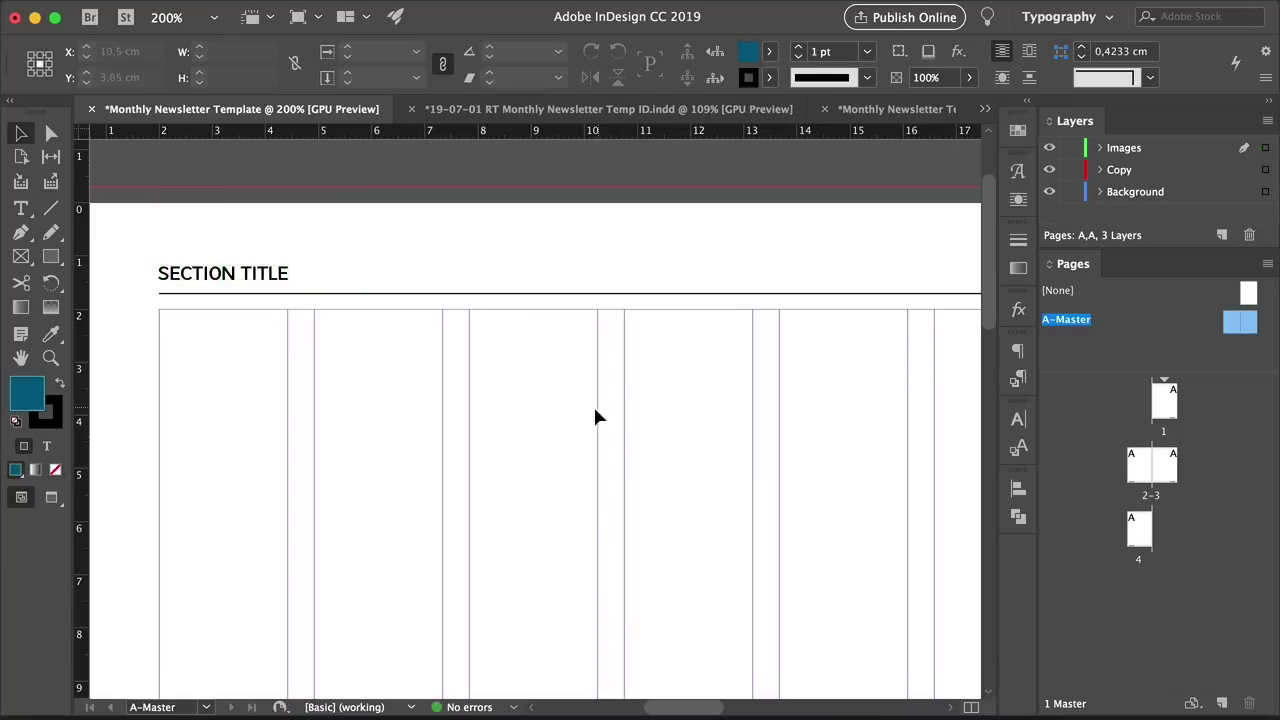
Preview the spread without guides and delete the duplicated folio frame from the right page's header
key(w)
alt+super+click(595, 415)
alt+super+click(595, 415)
alt+super+click(595, 415)
alt+super+click(595, 415)
scroll(404, 405, right, 2)
click(852, 260)
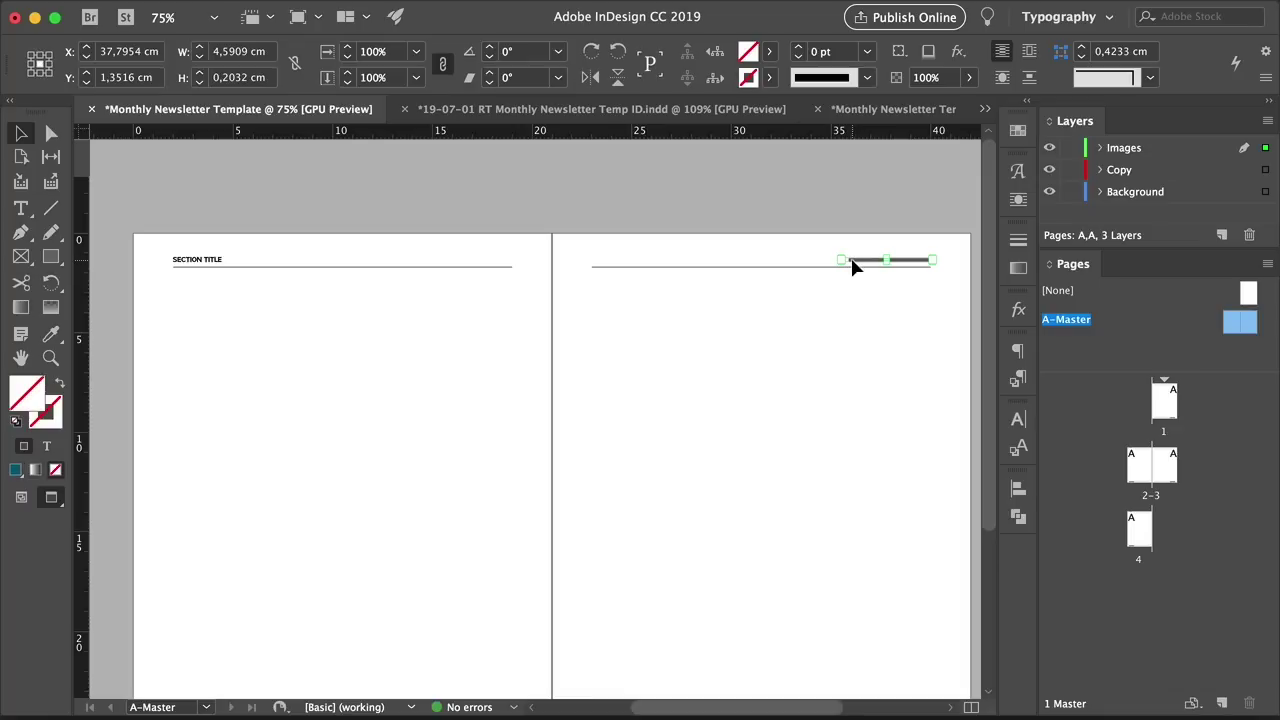
key(Delete)
Widen the left page's SECTION TITLE frame to about 4.72 cm
drag(200, 262, 909, 285)
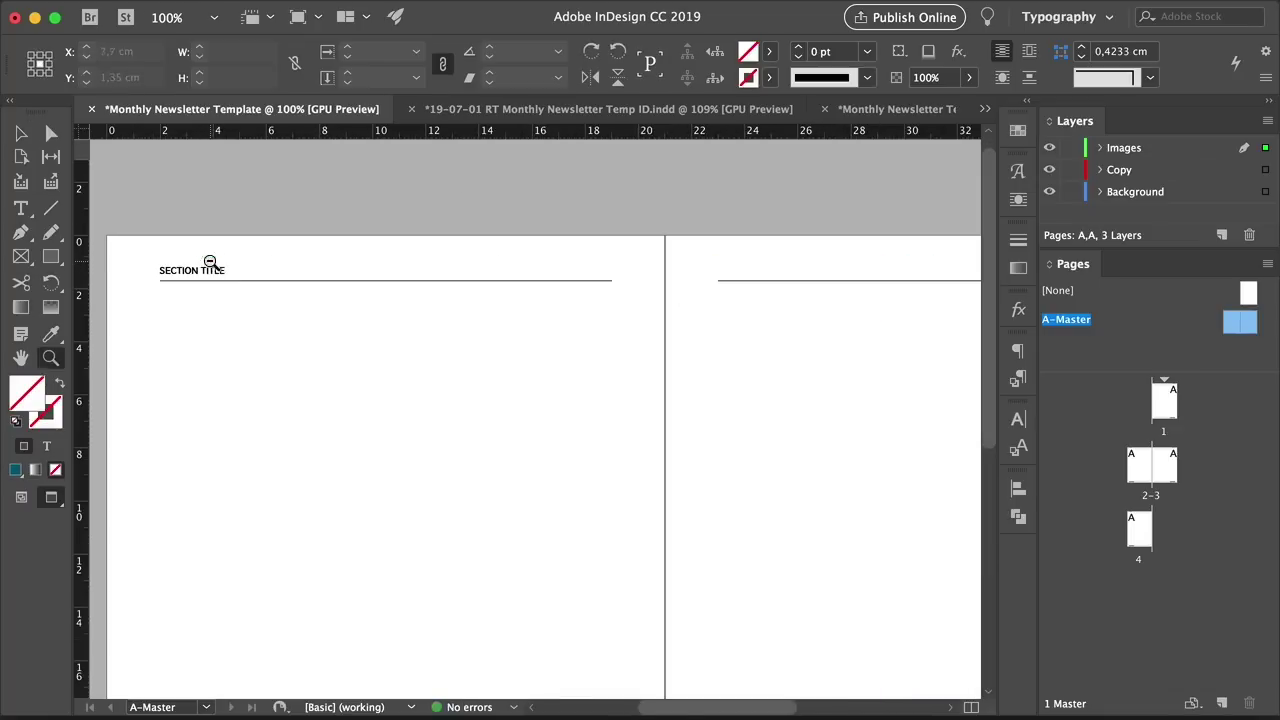
click(218, 268)
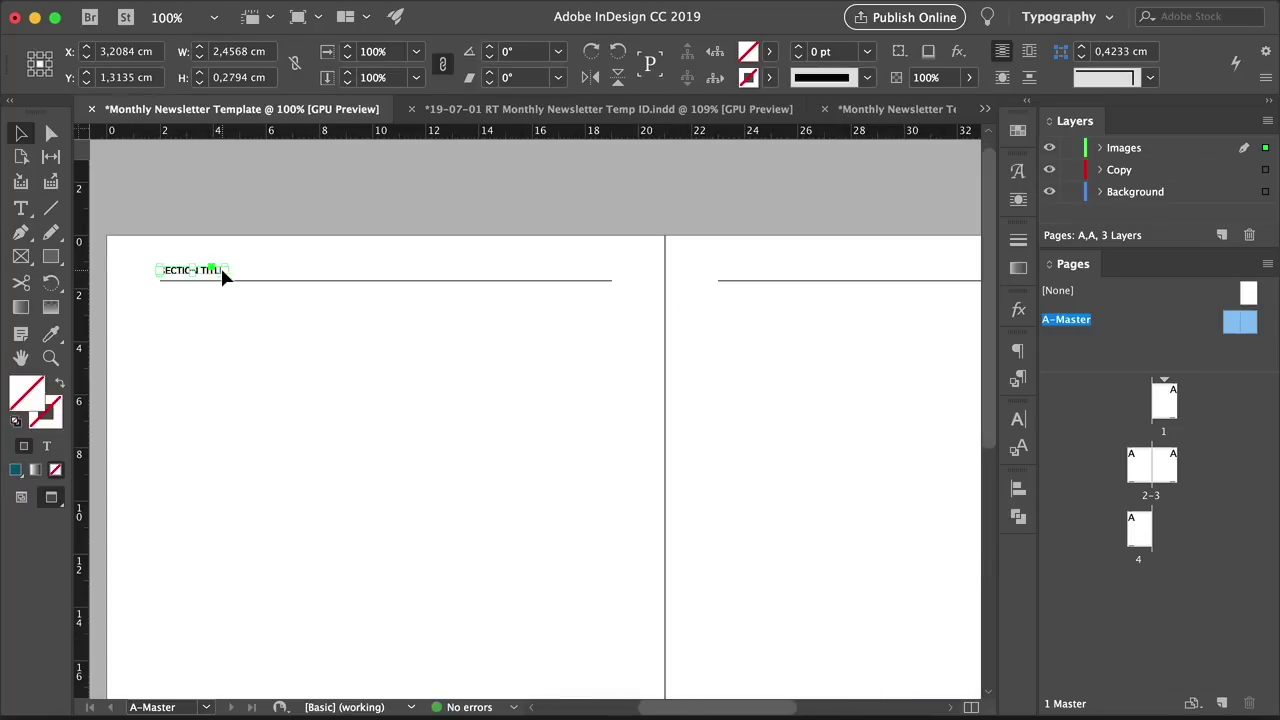
drag(225, 274, 280, 275)
super+click(244, 278)
key(super+z)
drag(203, 263, 323, 263)
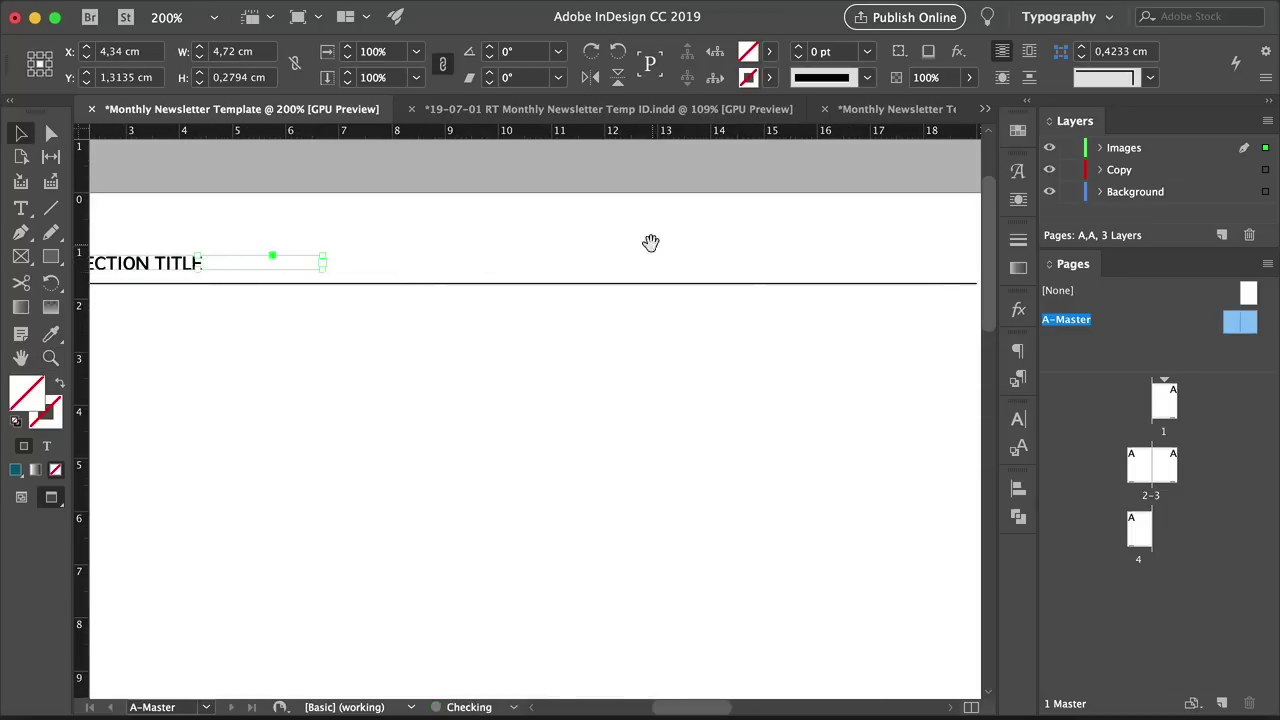
Duplicate the SECTION TITLE frame onto the right page's header, near the outer end of the line
drag(651, 243, 90, 267)
click(652, 290)
drag(606, 287, 469, 304)
Right-align the SECTION TITLE text in the right page's header
double_click(523, 287)
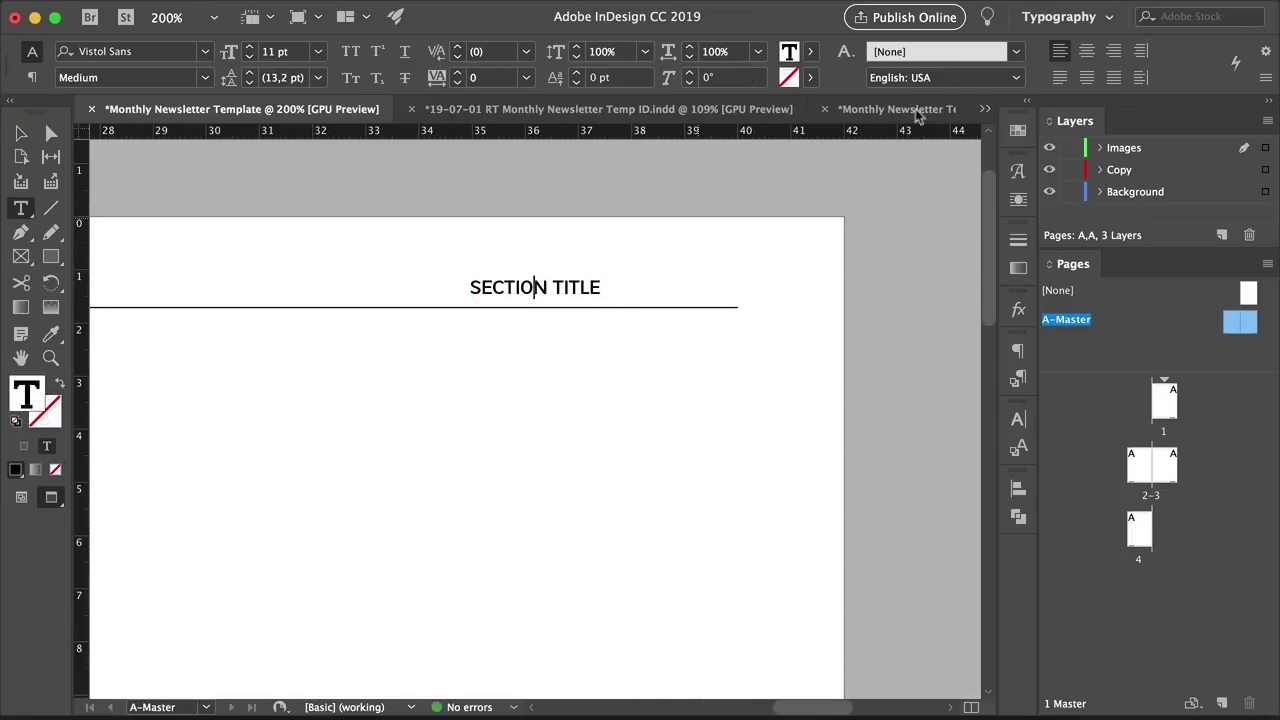
key(super+a)
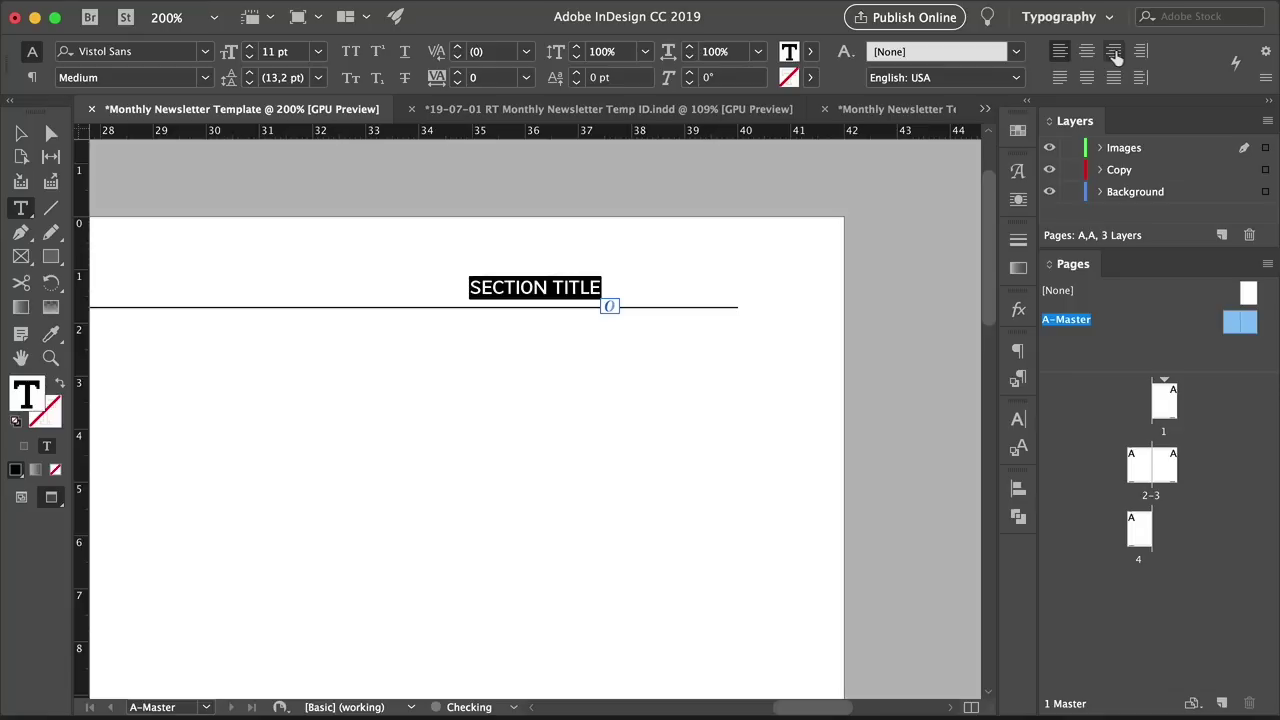
click(1113, 51)
key(Escape)
click(330, 218)
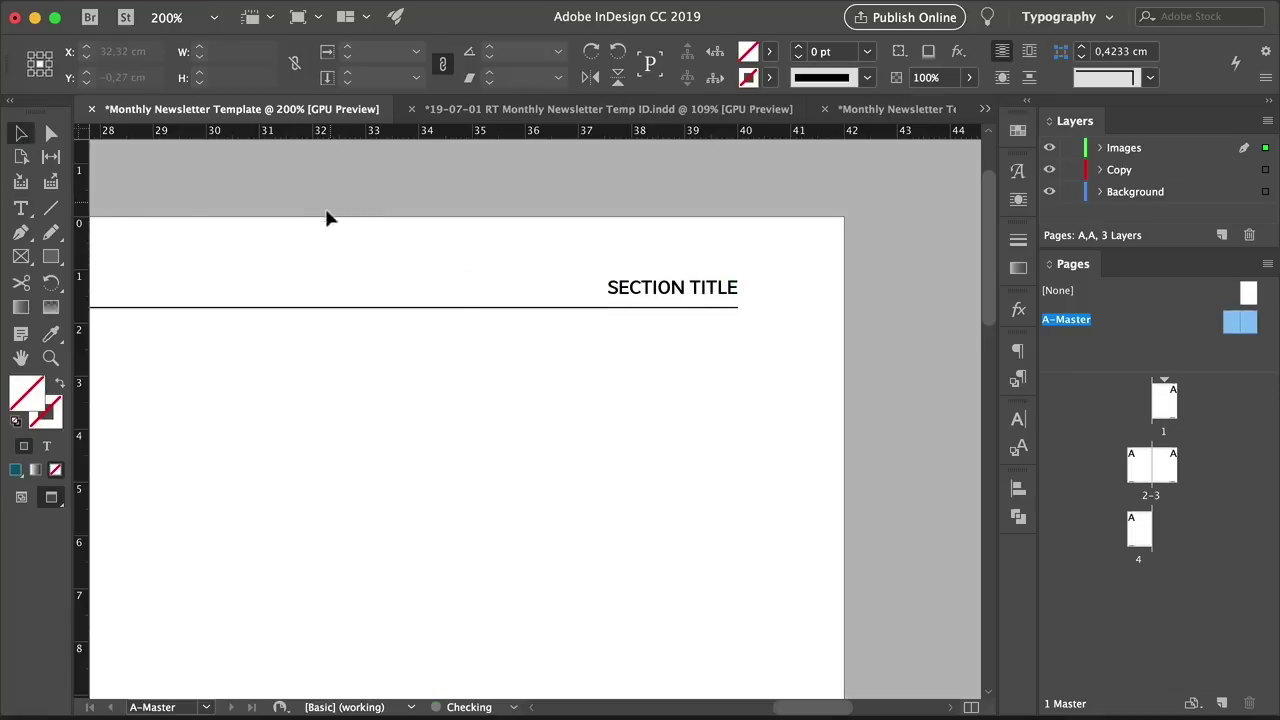
Move all header and footer text frames and lines on the A-Master spread to the Copy layer
key(z)
alt+click(424, 469)
alt+click(424, 469)
drag(238, 494, 501, 438)
alt+click(457, 437)
alt+click(449, 438)
alt+click(449, 438)
key(v)
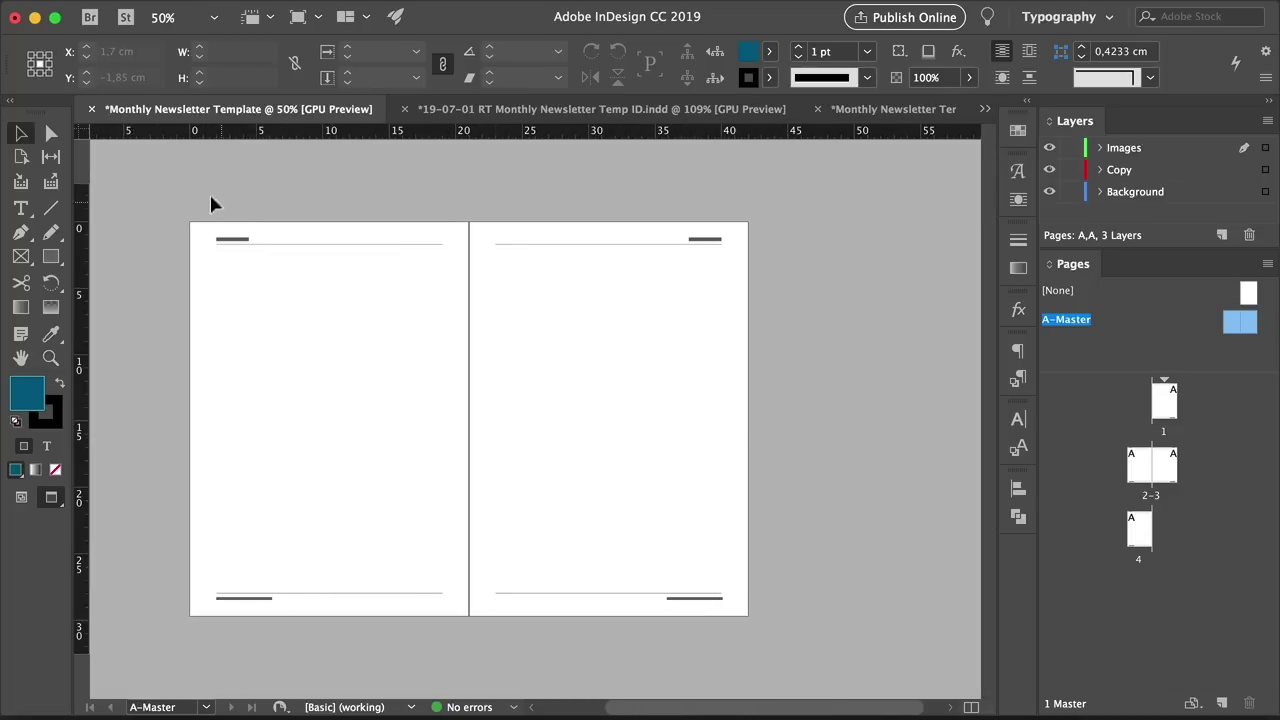
drag(210, 196, 749, 641)
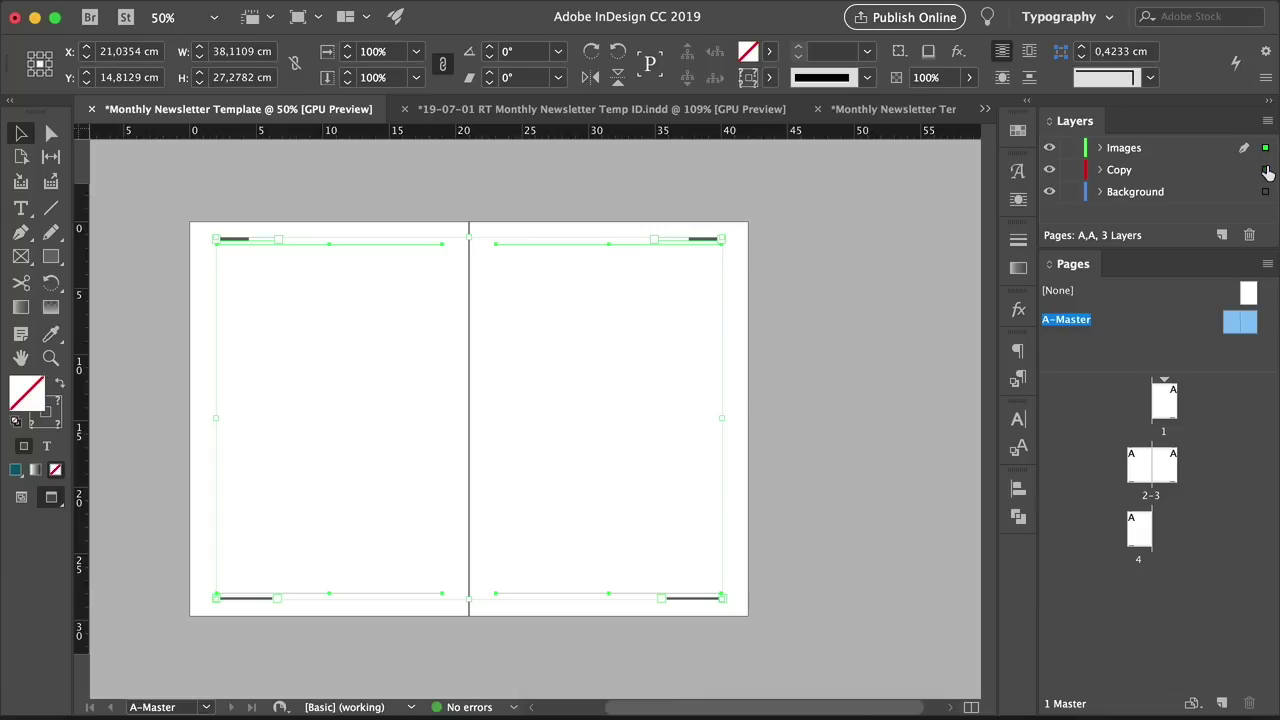
drag(1267, 173, 1265, 170)
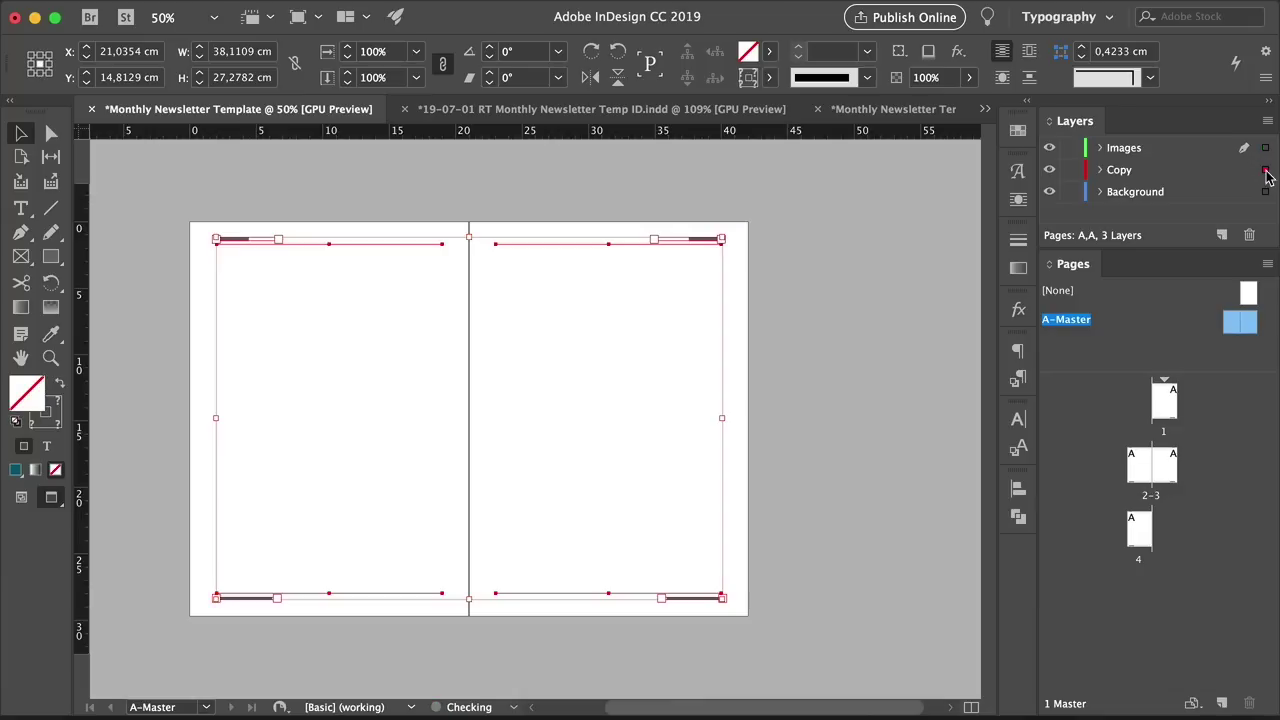
click(869, 368)
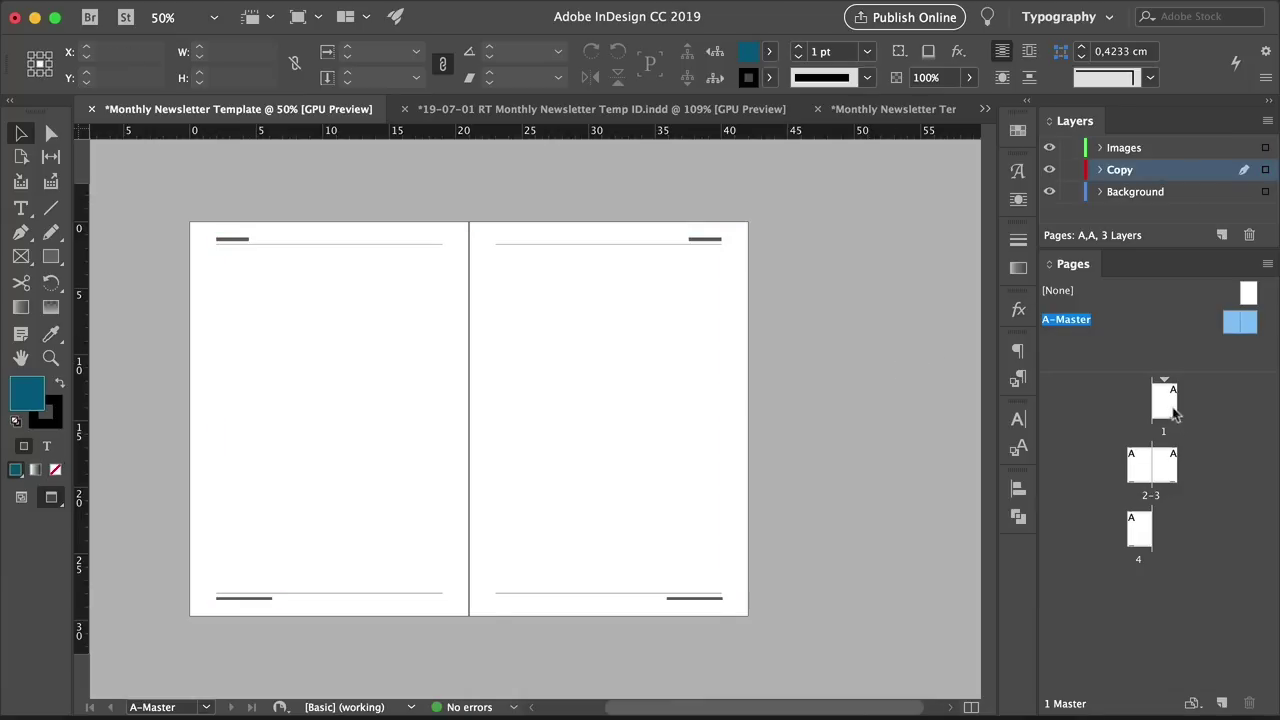
Override the master's header line and SECTION TITLE frame on page 1 and remove them from the page
double_click(1168, 401)
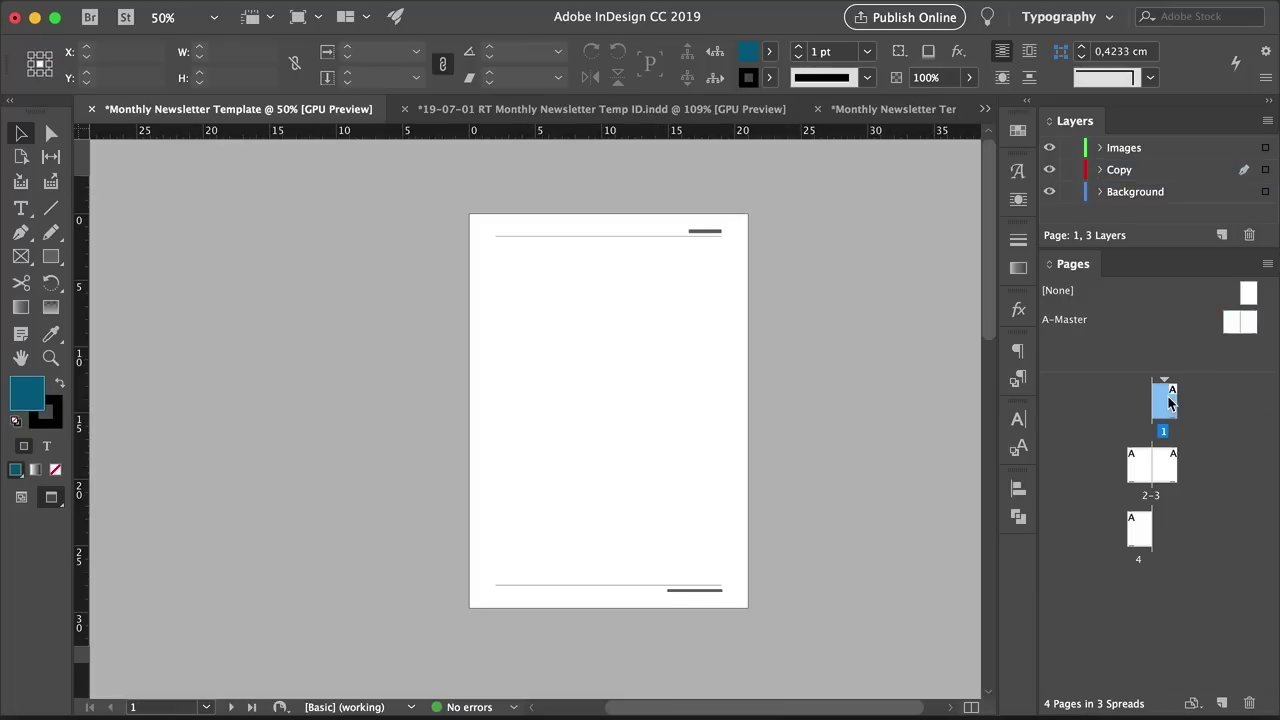
key(super+d)
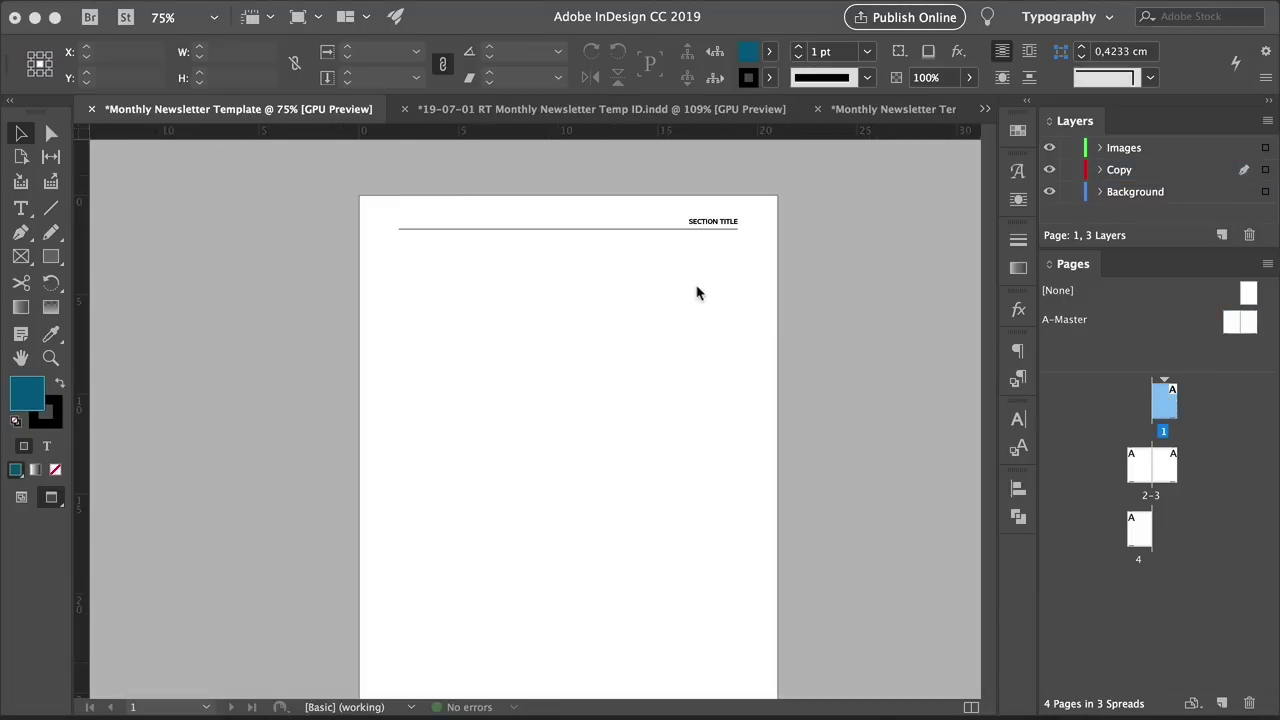
click(698, 286)
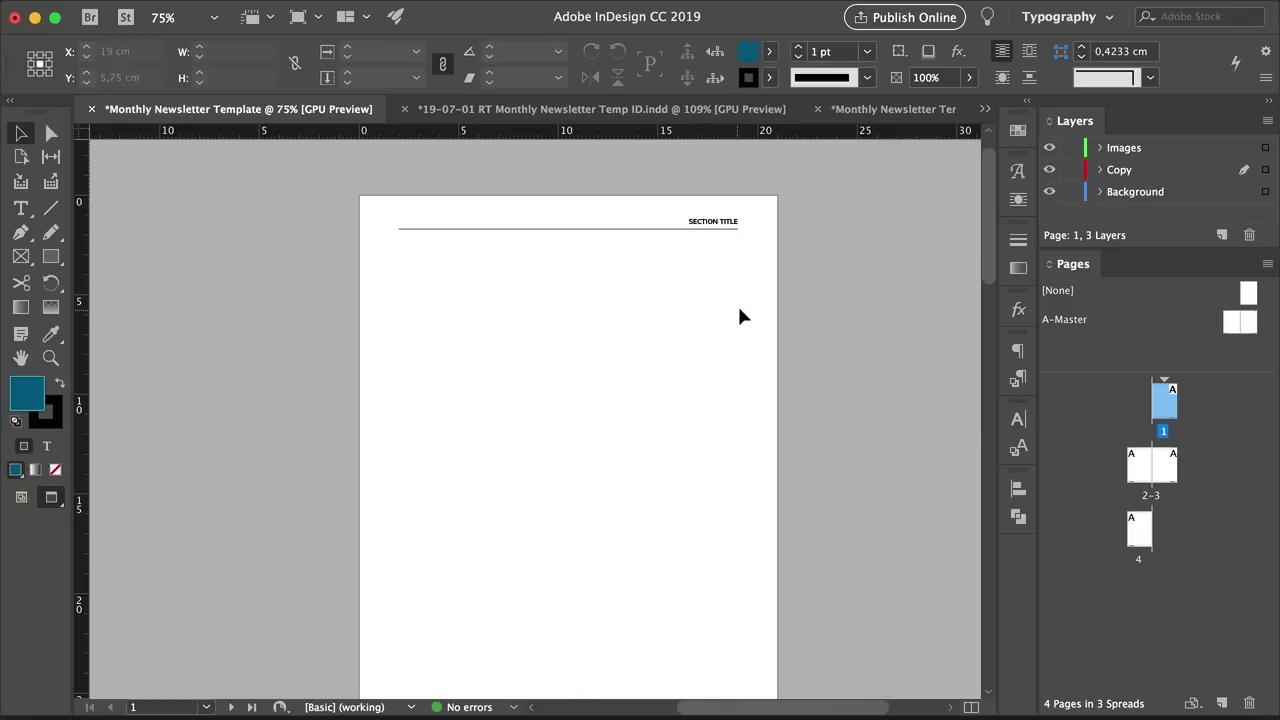
click(700, 236)
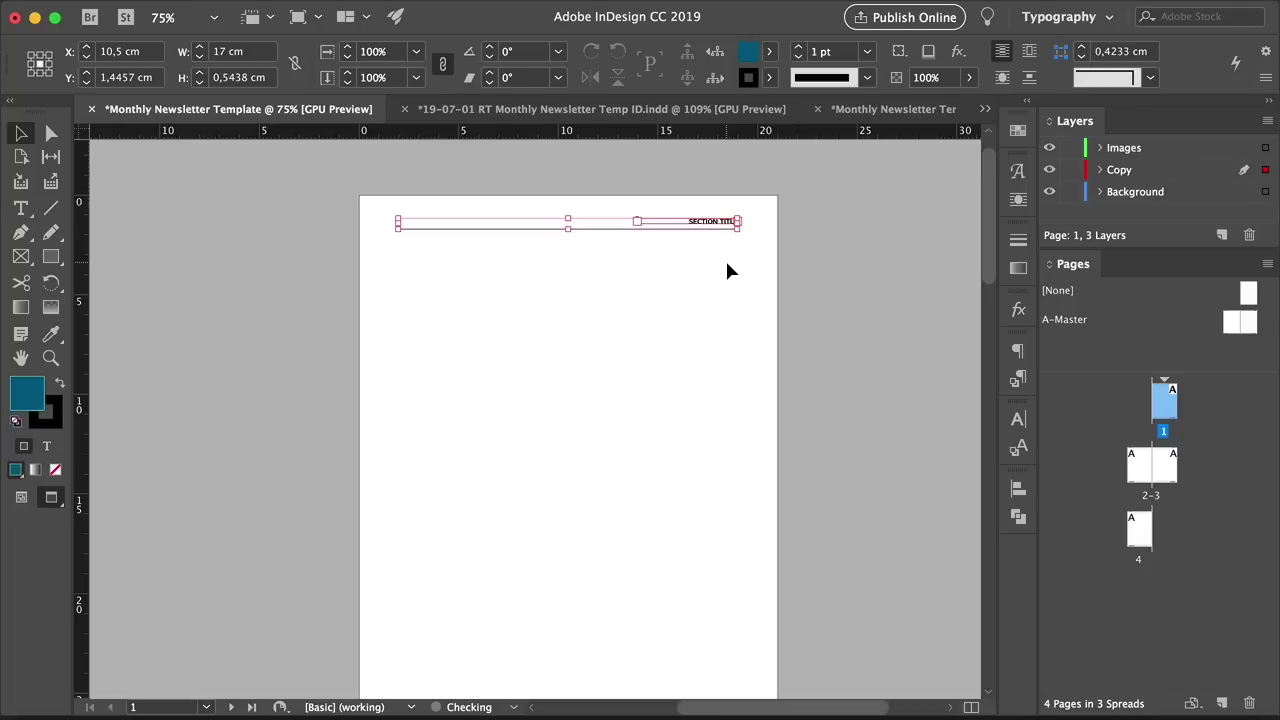
key(super+x)
Draw a rectangle of about 21.6 by 30.3 cm on the Background layer, covering page 1 out to the bleed
key(w)
drag(699, 326, 622, 249)
click(1157, 198)
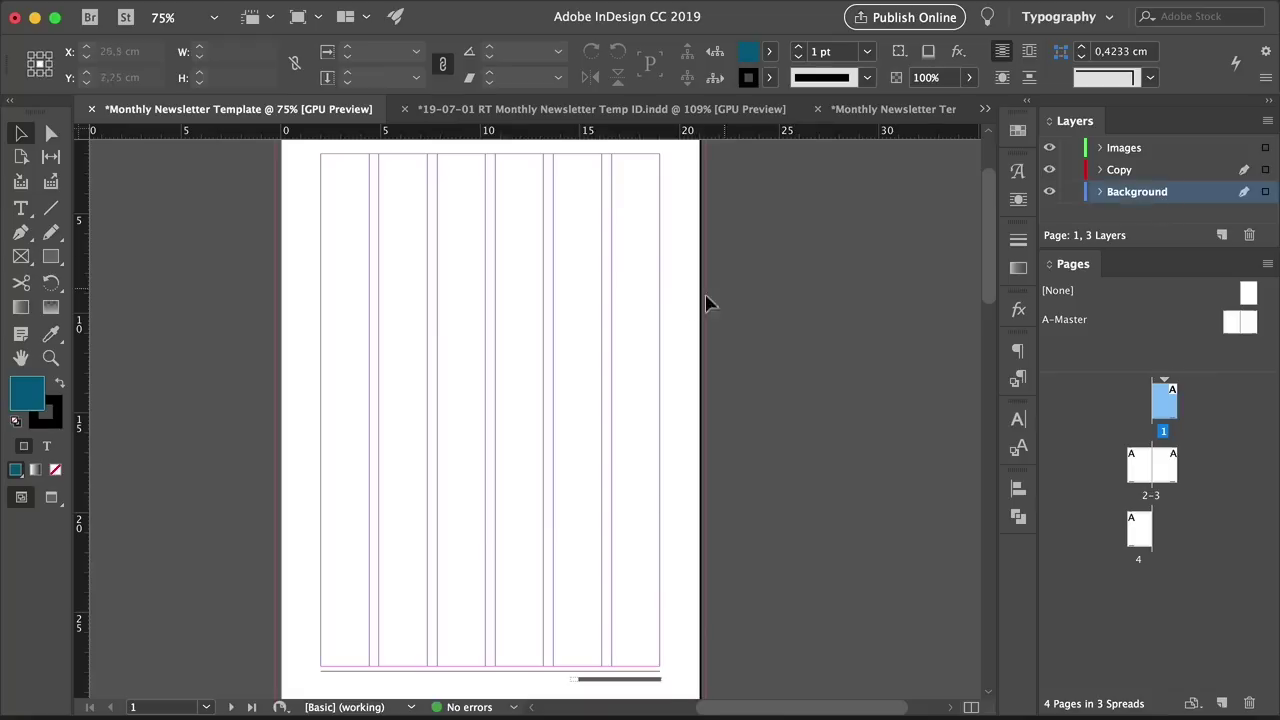
key(z)
alt+click(687, 306)
click(48, 256)
drag(413, 174, 701, 577)
Fill the background rectangle with the C=5 M=5 Y=10 K=0 swatch and set its stroke to None
click(1018, 267)
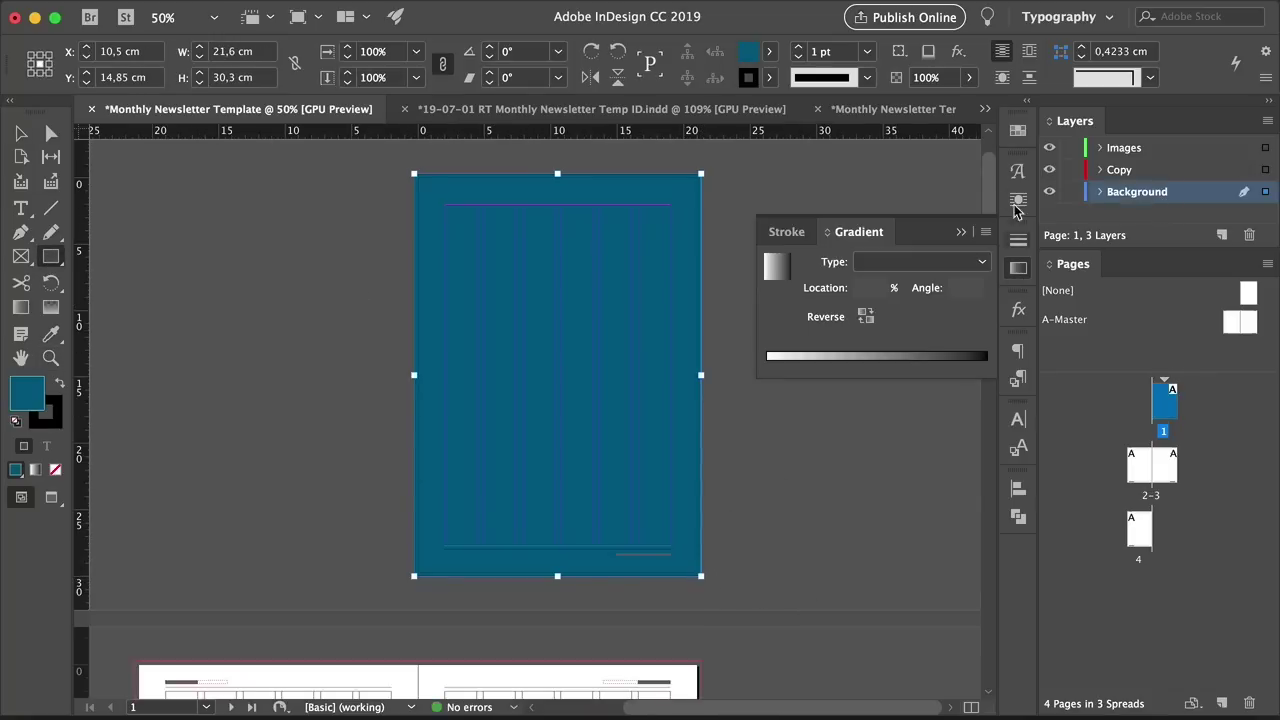
click(1018, 130)
click(815, 273)
click(788, 165)
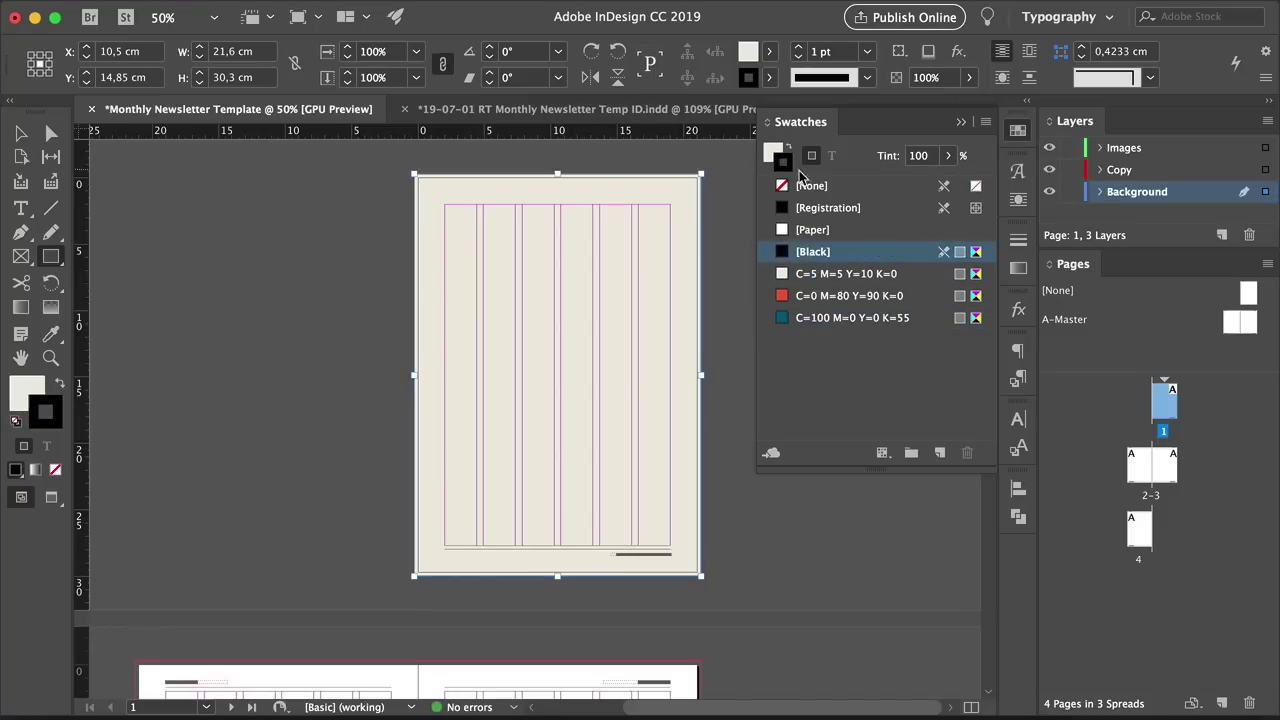
click(811, 186)
click(772, 153)
key(v)
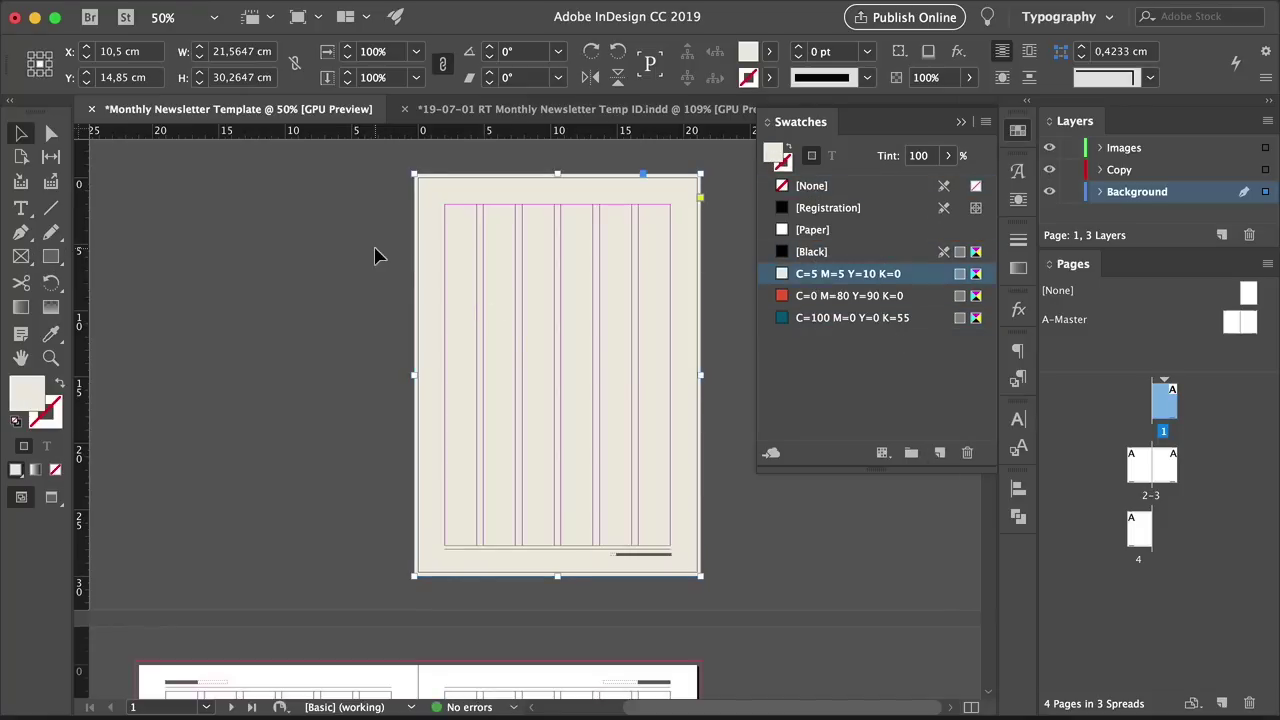
Lock the Background layer and make Copy the active layer
click(374, 251)
click(1071, 191)
click(1105, 172)
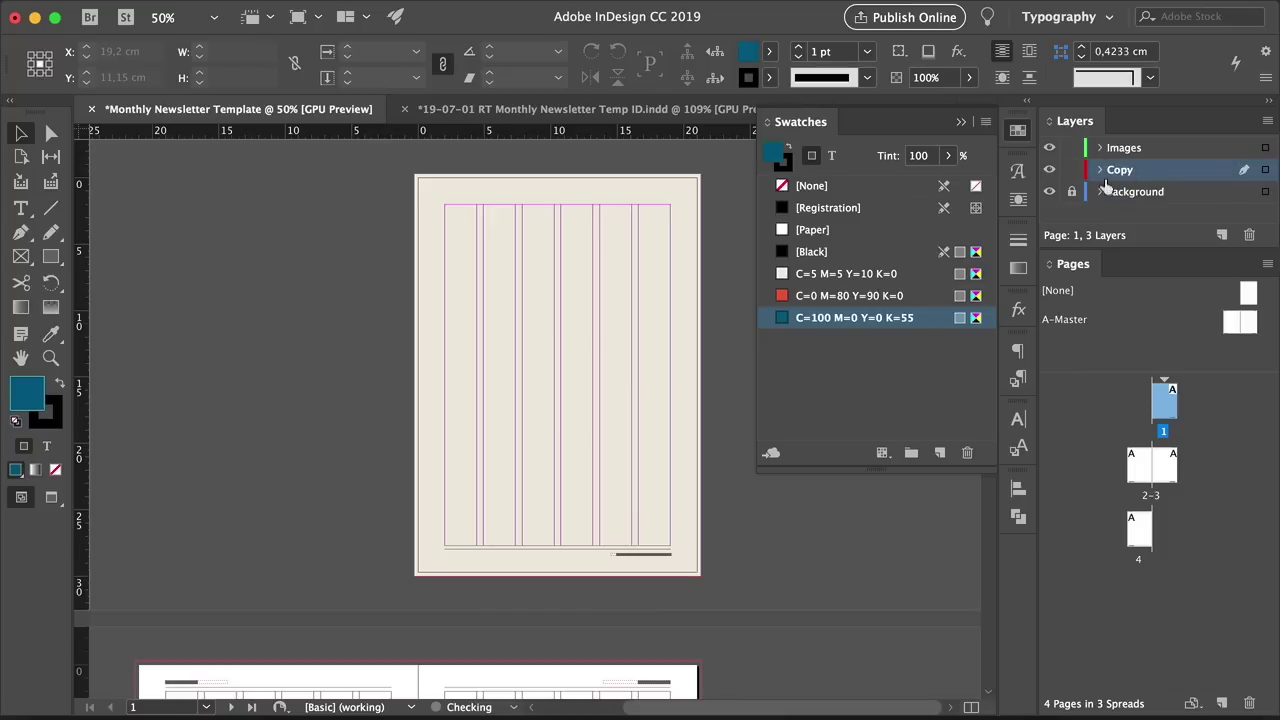
click(962, 122)
Create a text frame of about 17 by 7.75 cm between page 1's side margins, at the top margin, reading "Newsletter"
key(z)
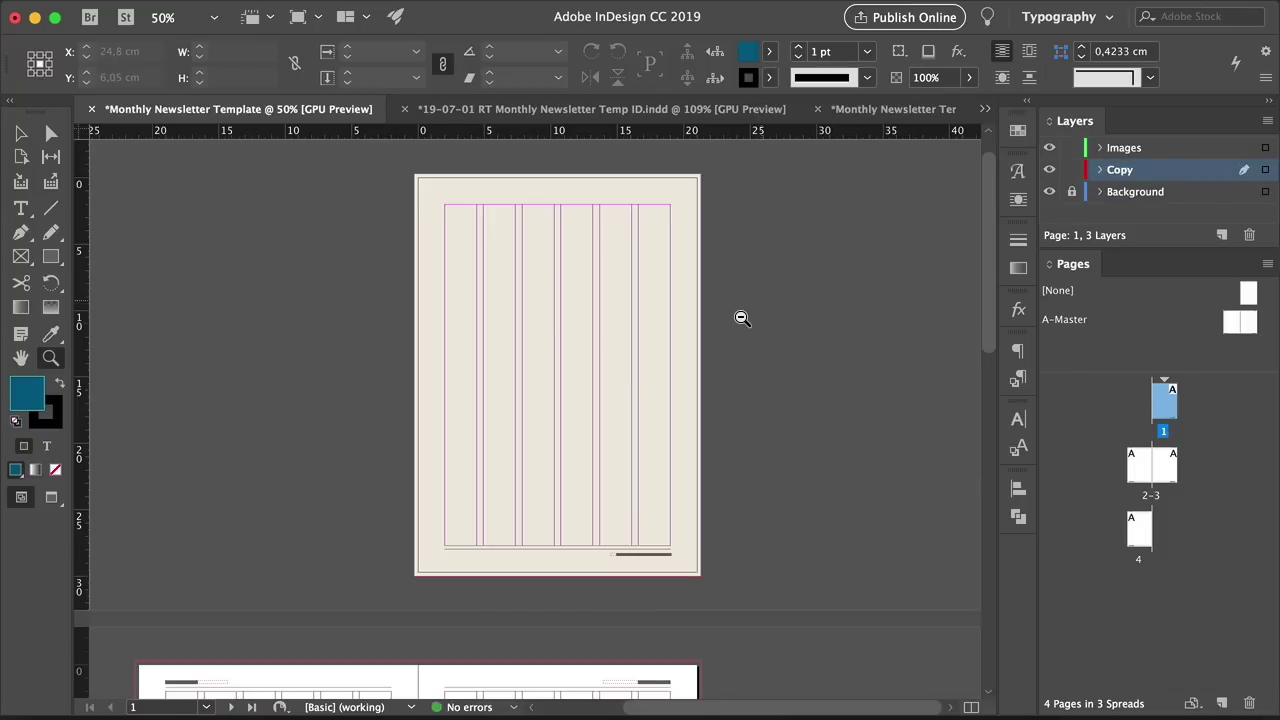
click(741, 320)
drag(658, 300, 652, 348)
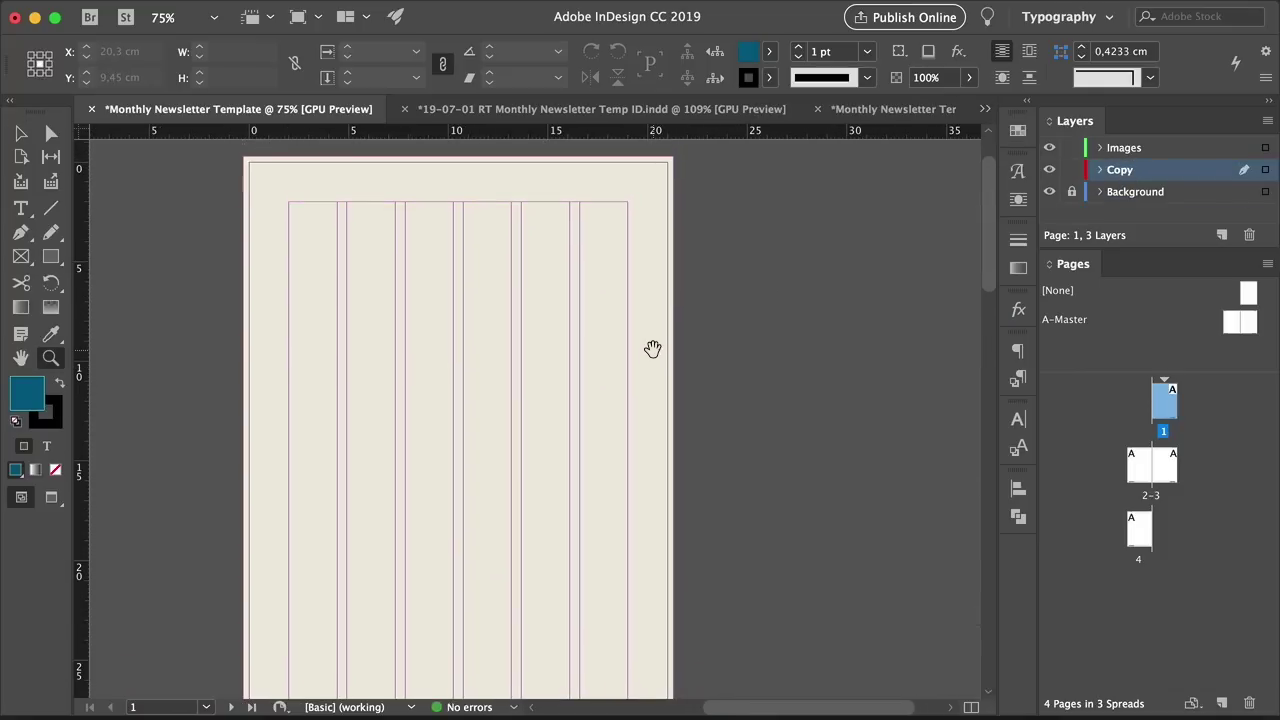
key(t)
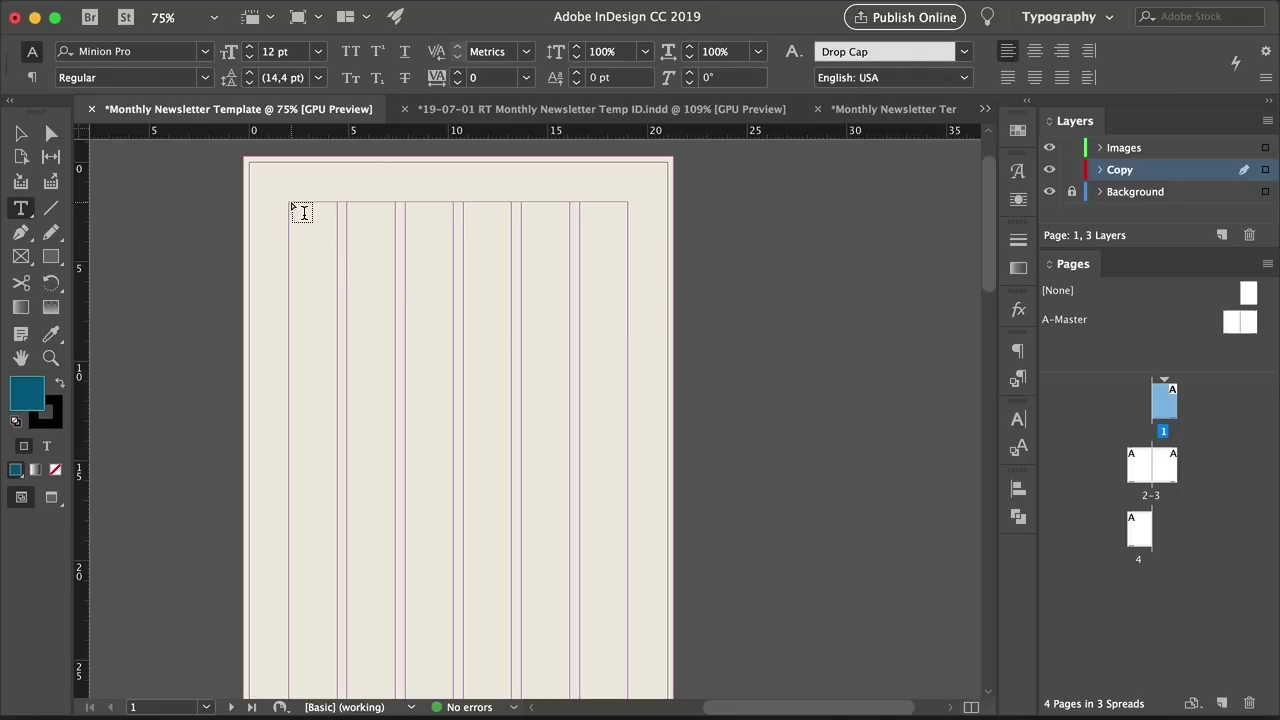
drag(290, 206, 629, 356)
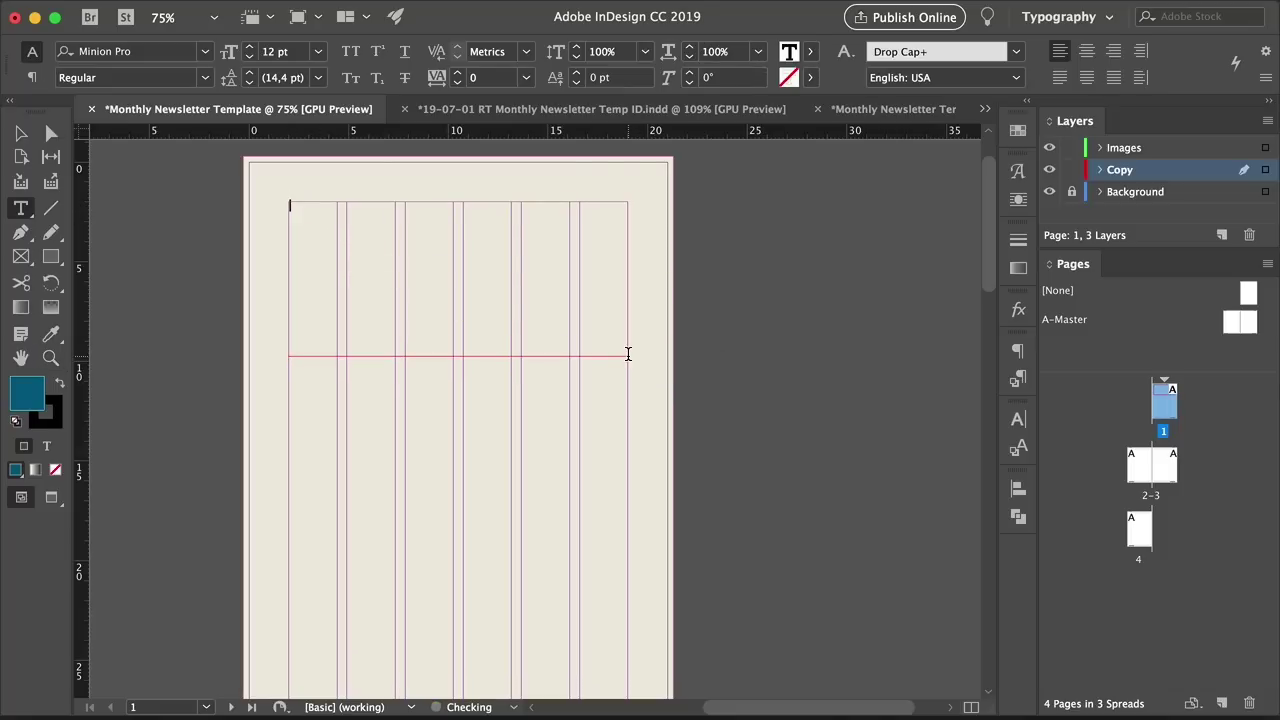
text(Newsletter)
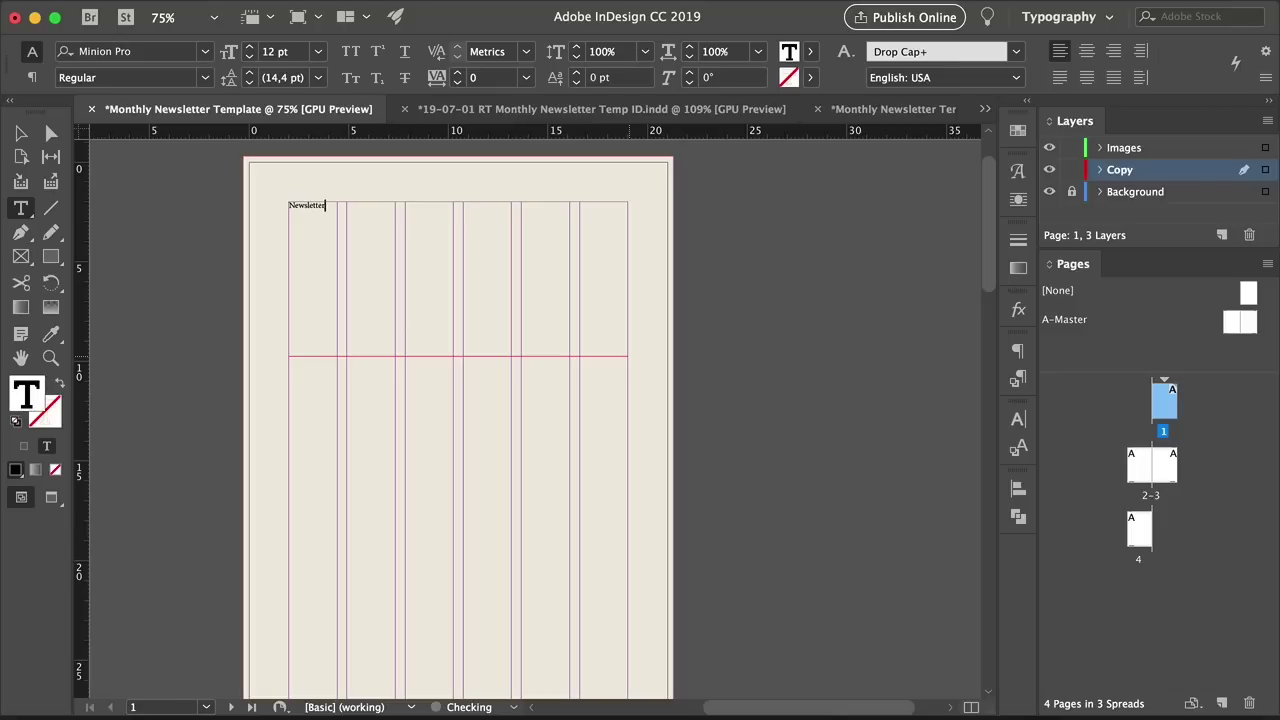
Set the "Newsletter" text in Vistol Sans Black
double_click(326, 208)
click(130, 51)
text(vistol)
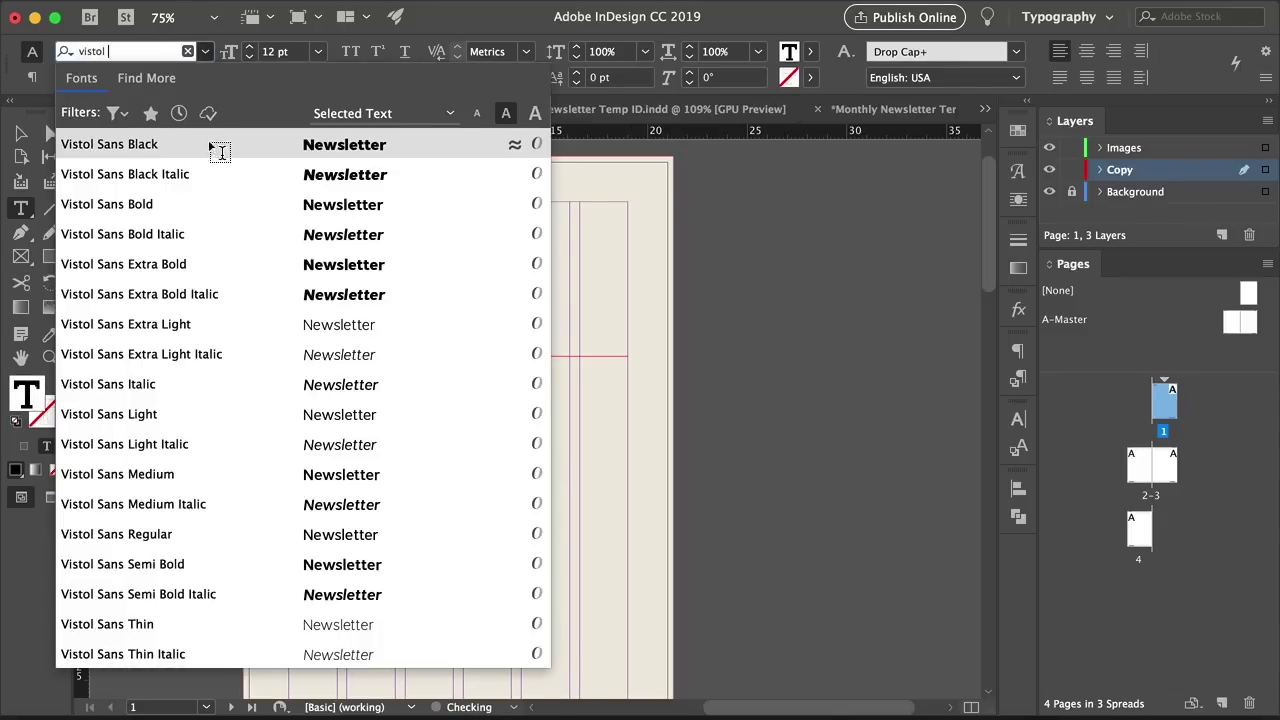
click(220, 150)
Color the "Newsletter" title with the C=100 M=0 Y=0 K=55 swatch and set its size to 95 pt
click(232, 53)
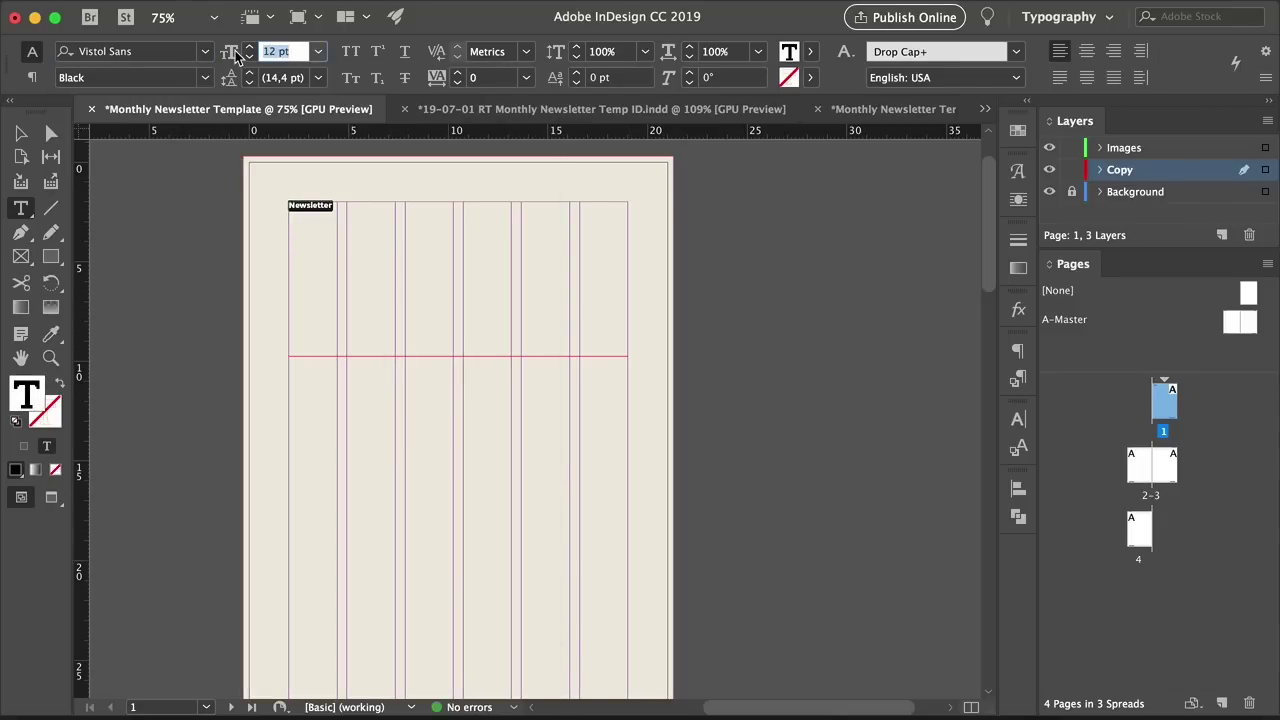
text(95)
click(1018, 133)
click(810, 317)
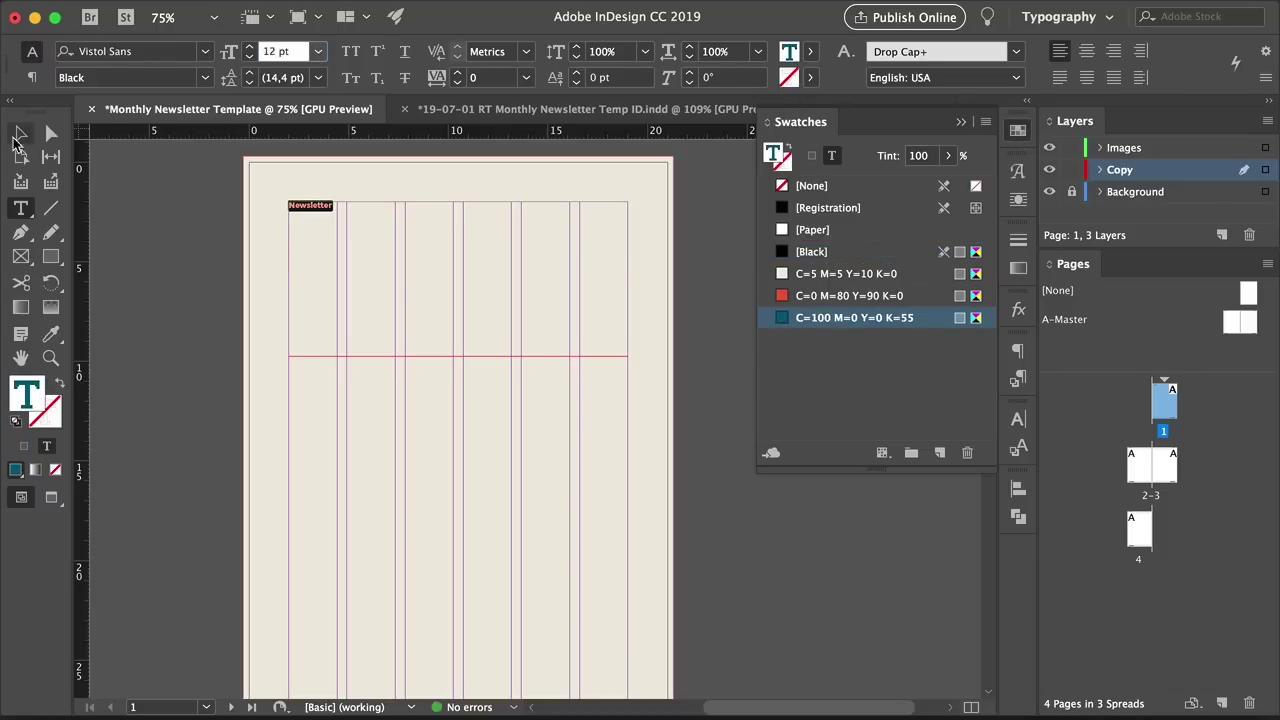
click(285, 51)
text(95)
key(Return)
key(Escape)
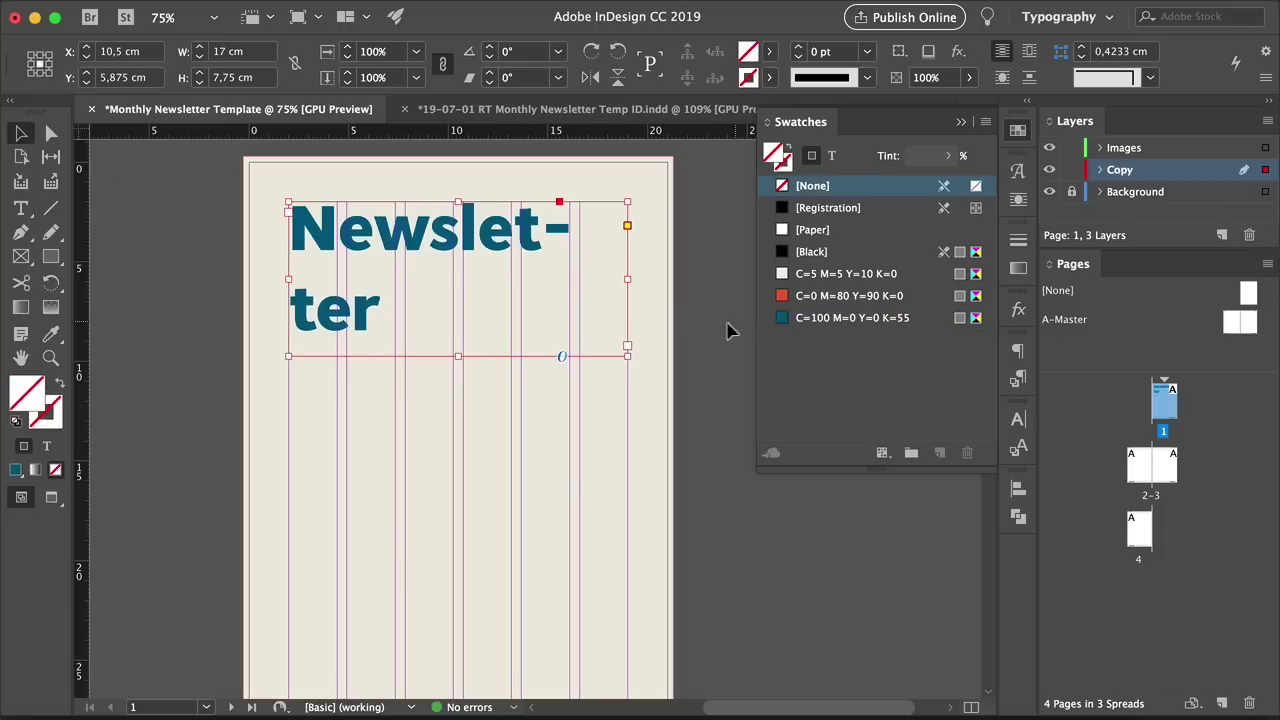
Widen the "Newsletter" frame evenly from its center to about 17.4 cm and fit its height to the text
drag(627, 278, 646, 277)
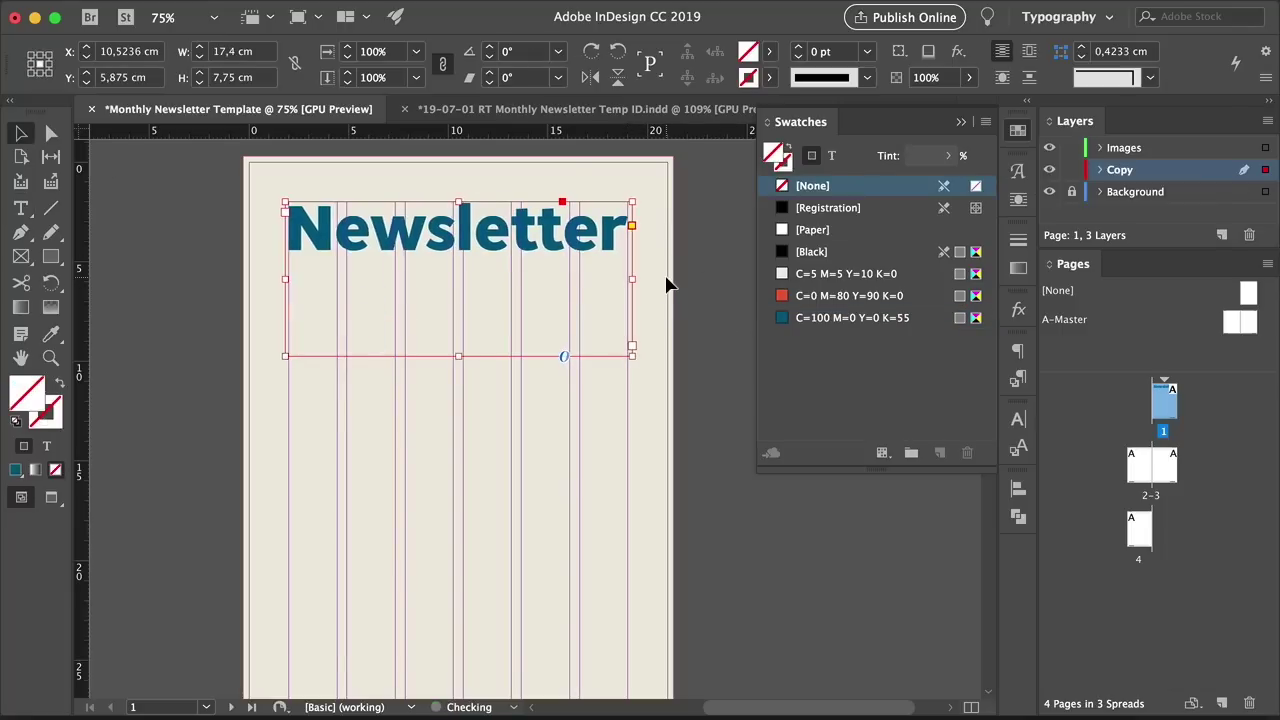
double_click(458, 356)
click(597, 322)
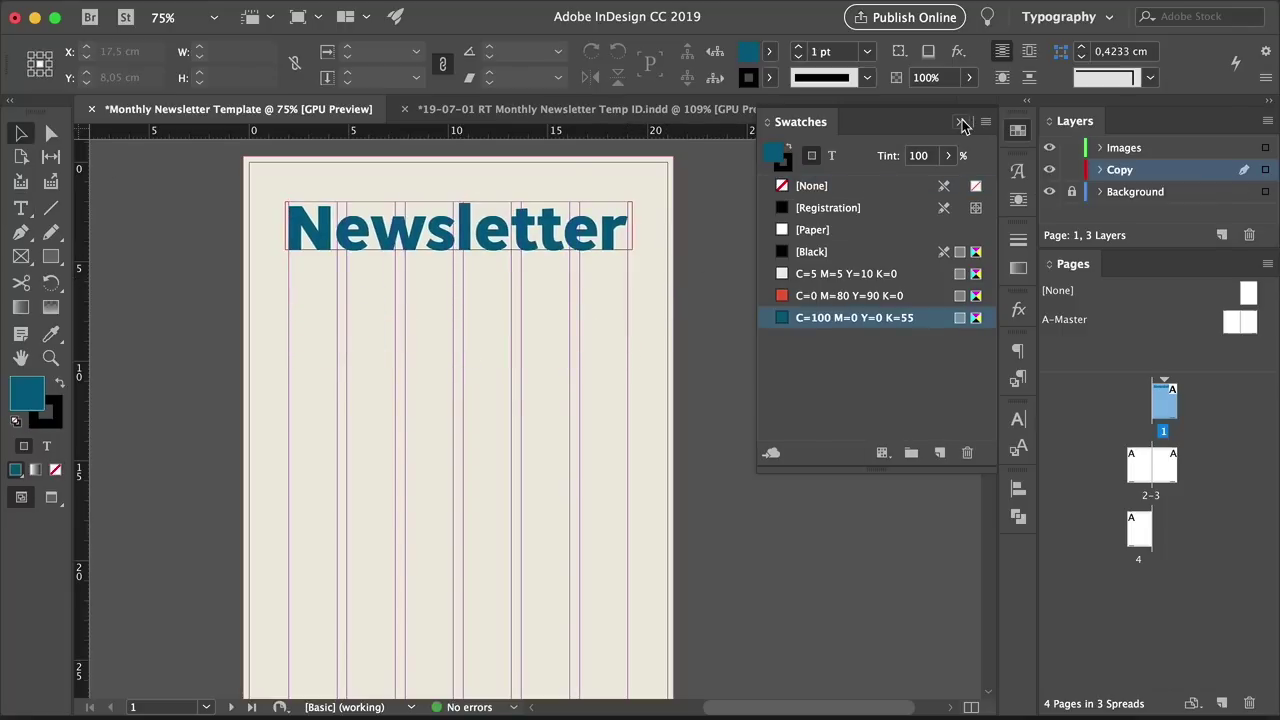
key(w)
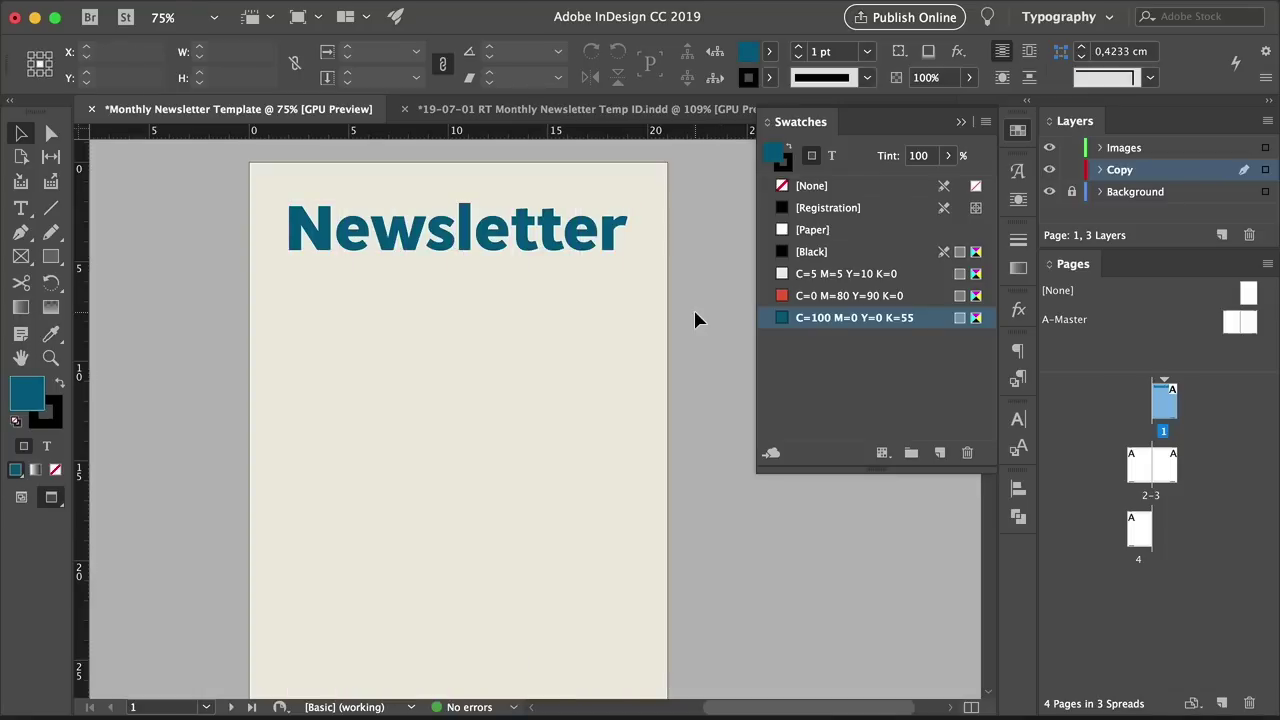
key(w)
Duplicate the "Newsletter" title frame directly below the original
key(z)
click(569, 308)
drag(567, 305, 563, 355)
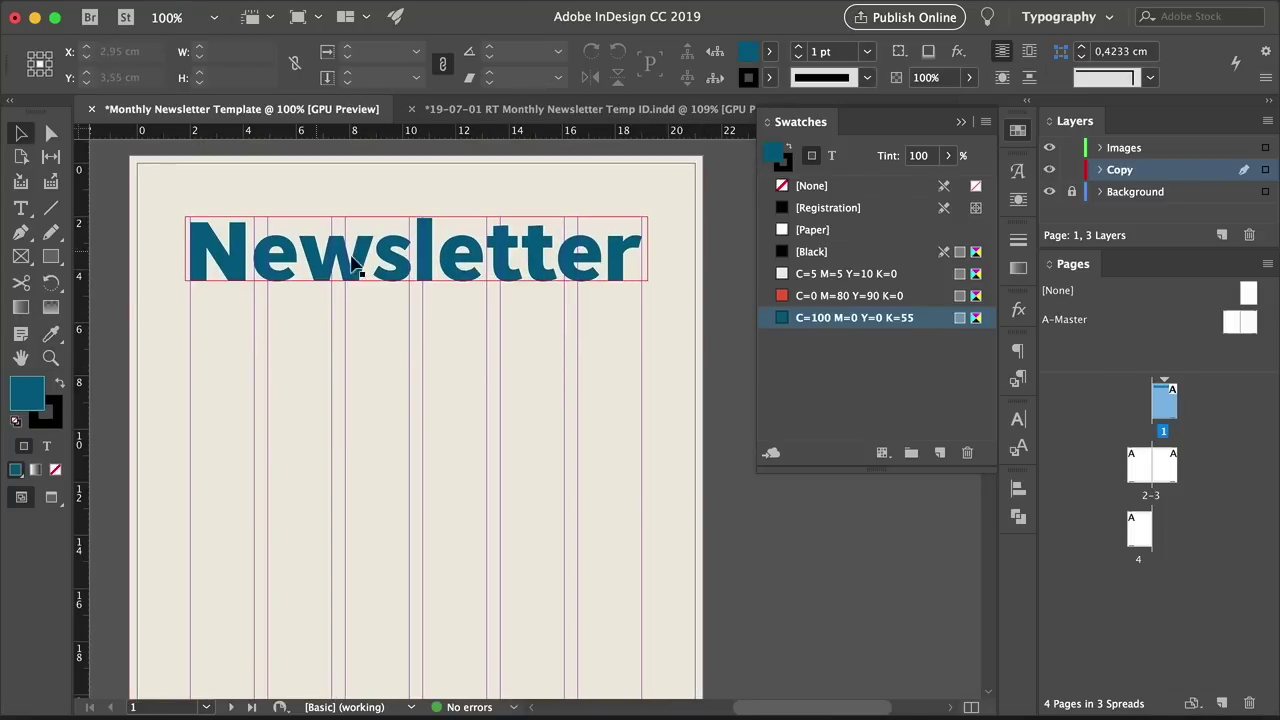
drag(405, 278, 388, 345)
Set the duplicated title's text to Vistol Sans Bold at 10 pt
triple_click(388, 345)
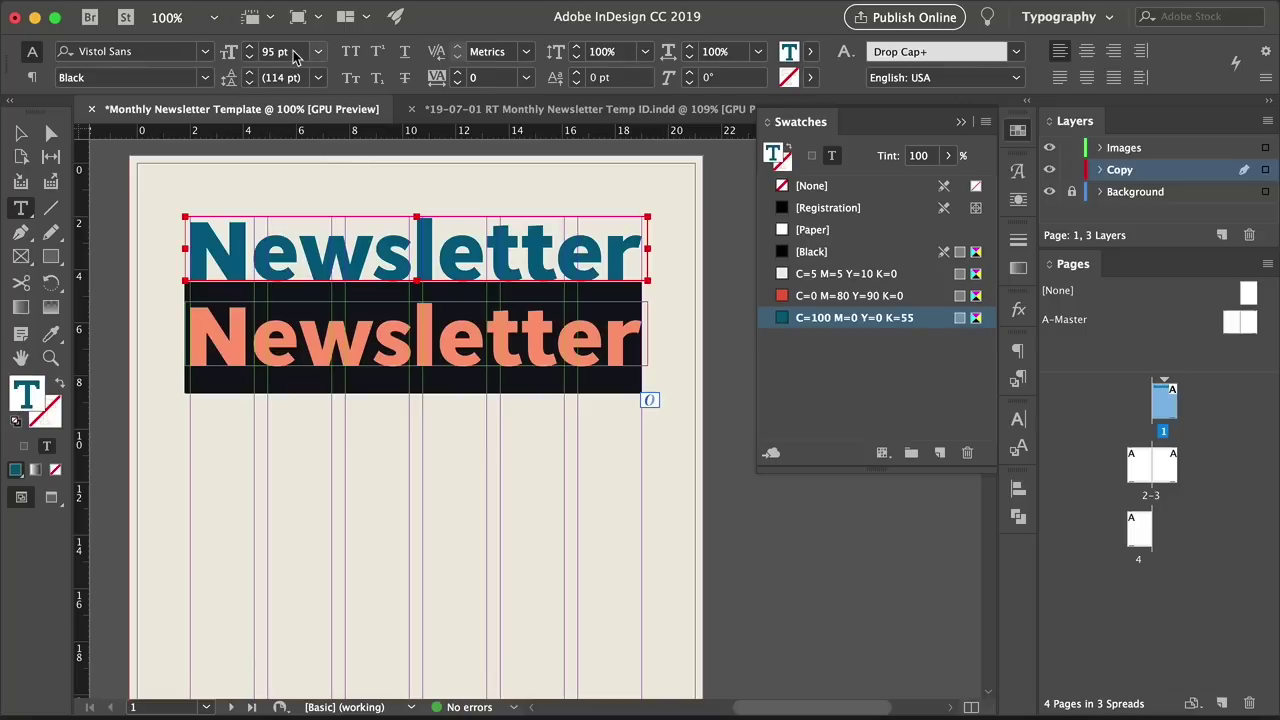
click(186, 77)
click(89, 351)
triple_click(270, 51)
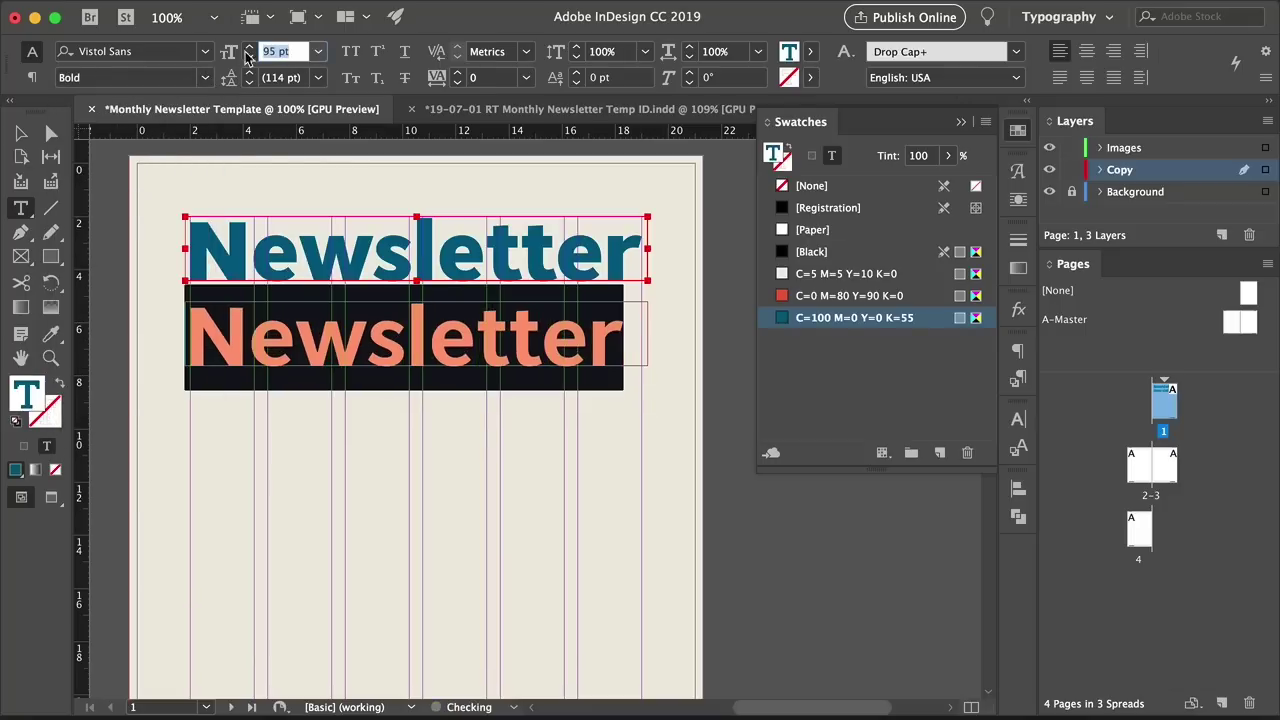
text(10)
key(Return)
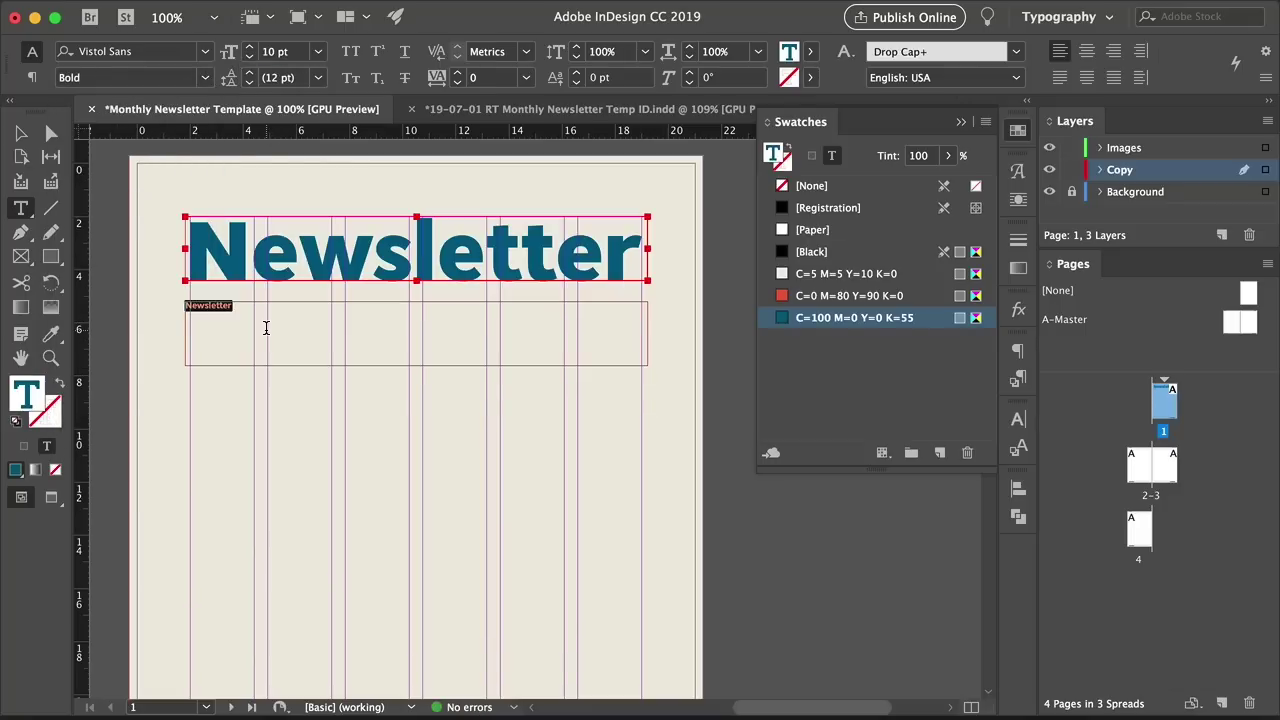
Replace the duplicate's text with "YOUR COMPANY NEWSLETTER" and fit its frame to the text at the left margin
text(YOUR C)
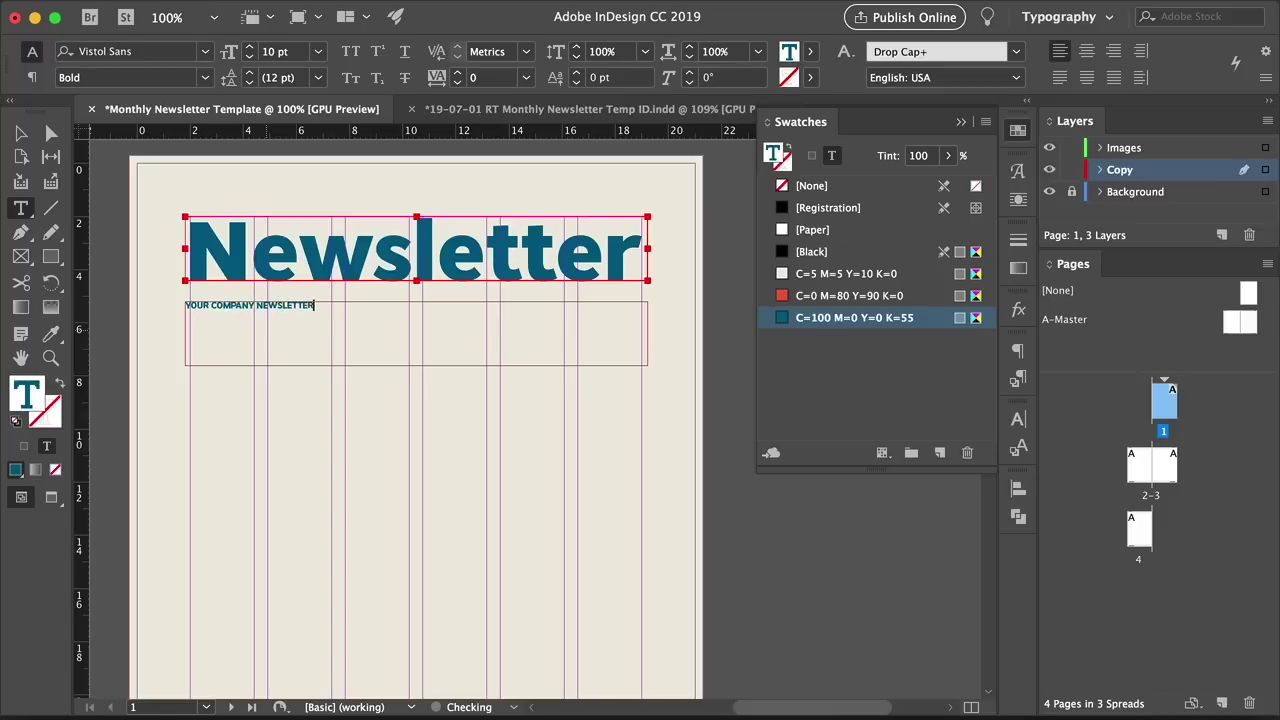
text(OMPANY NEWSLETTER)
key(Escape)
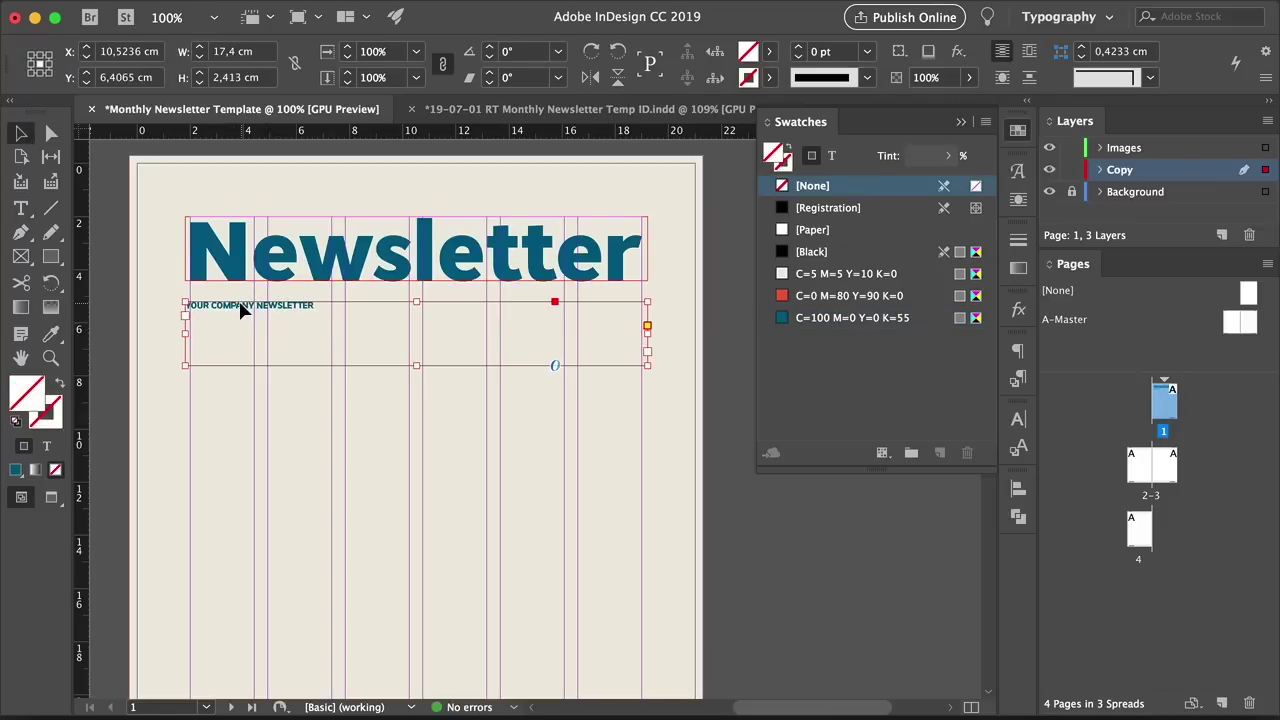
drag(245, 308, 249, 311)
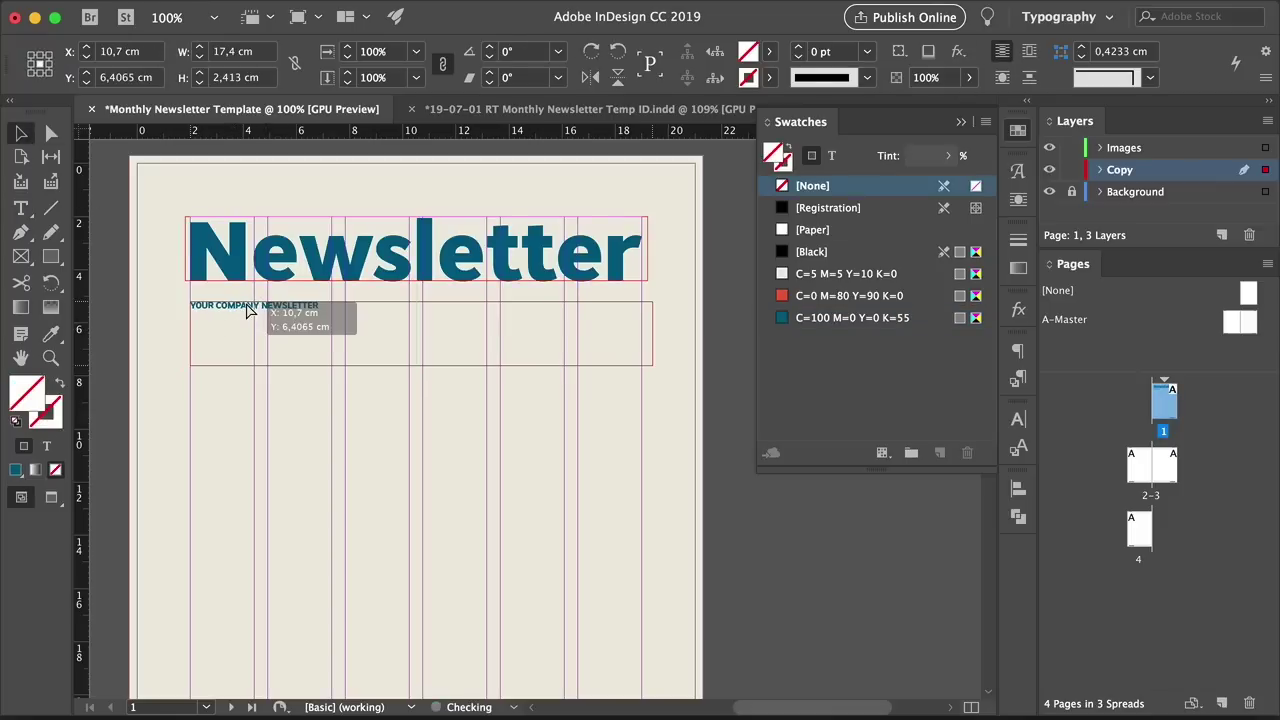
double_click(651, 364)
Color the "YOUR COMPANY NEWSLETTER" text with the [Black] swatch
key(t)
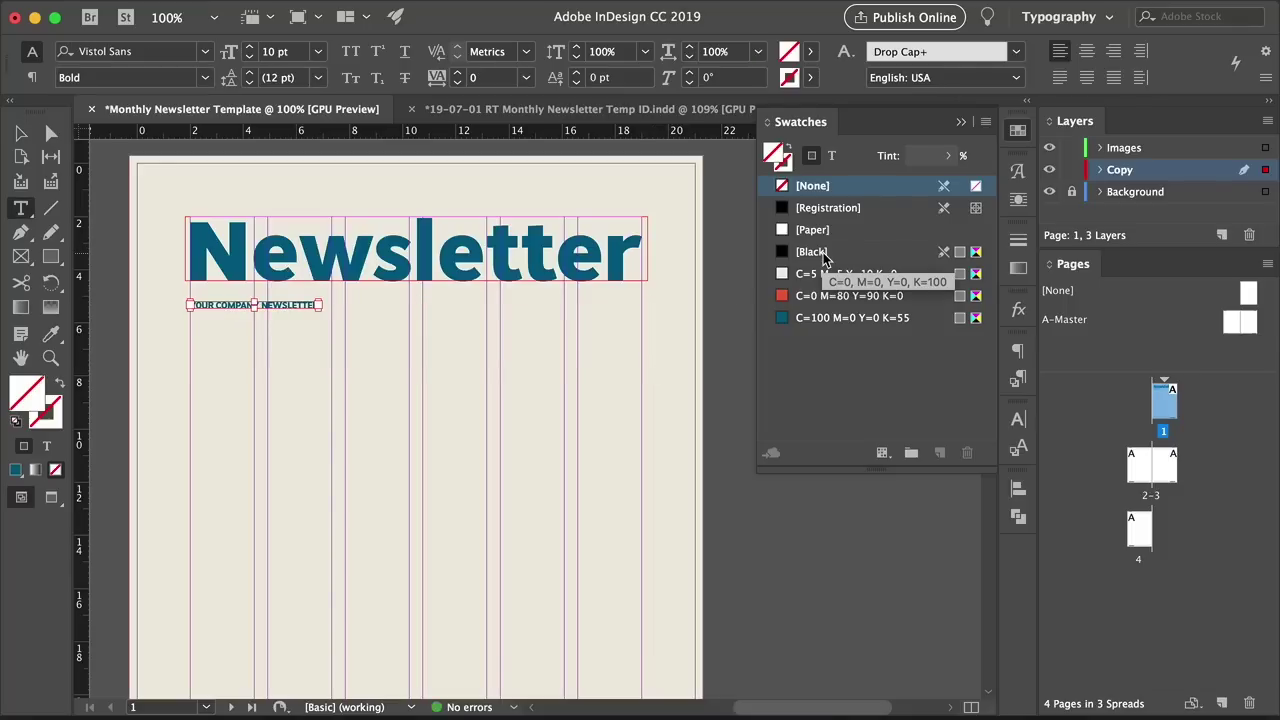
key(j)
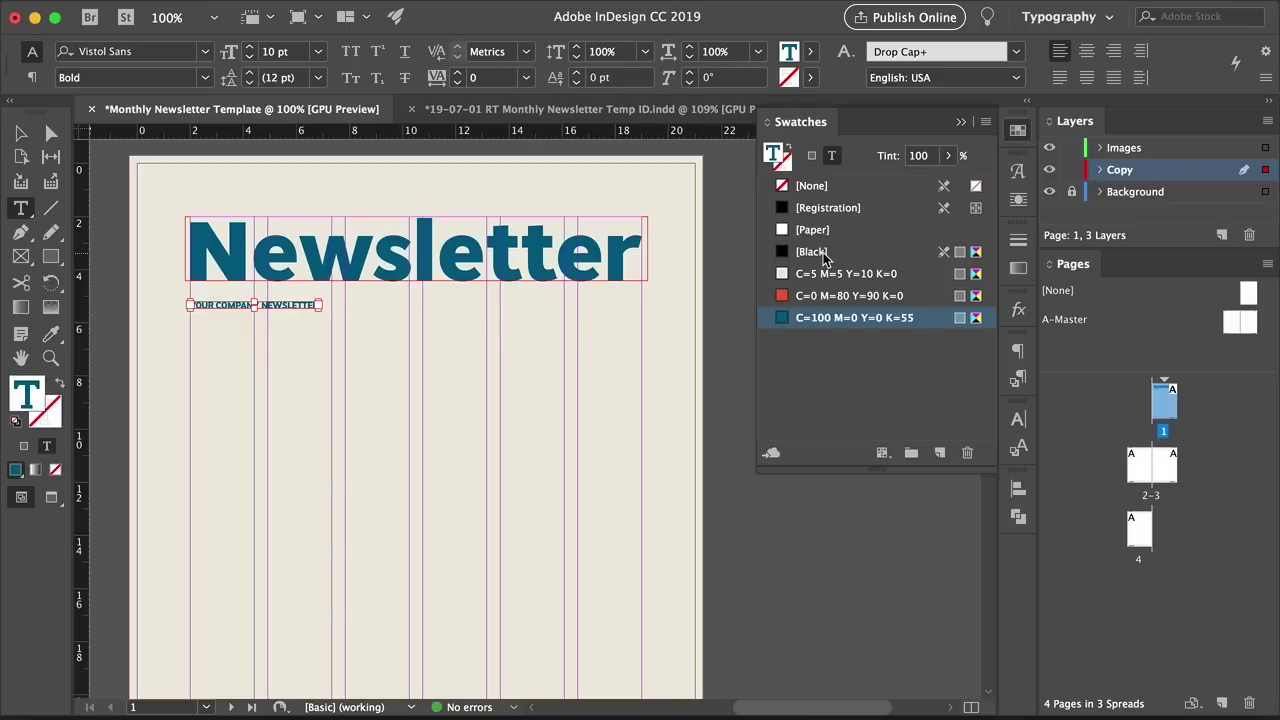
click(823, 254)
key(v)
click(389, 330)
key(w)
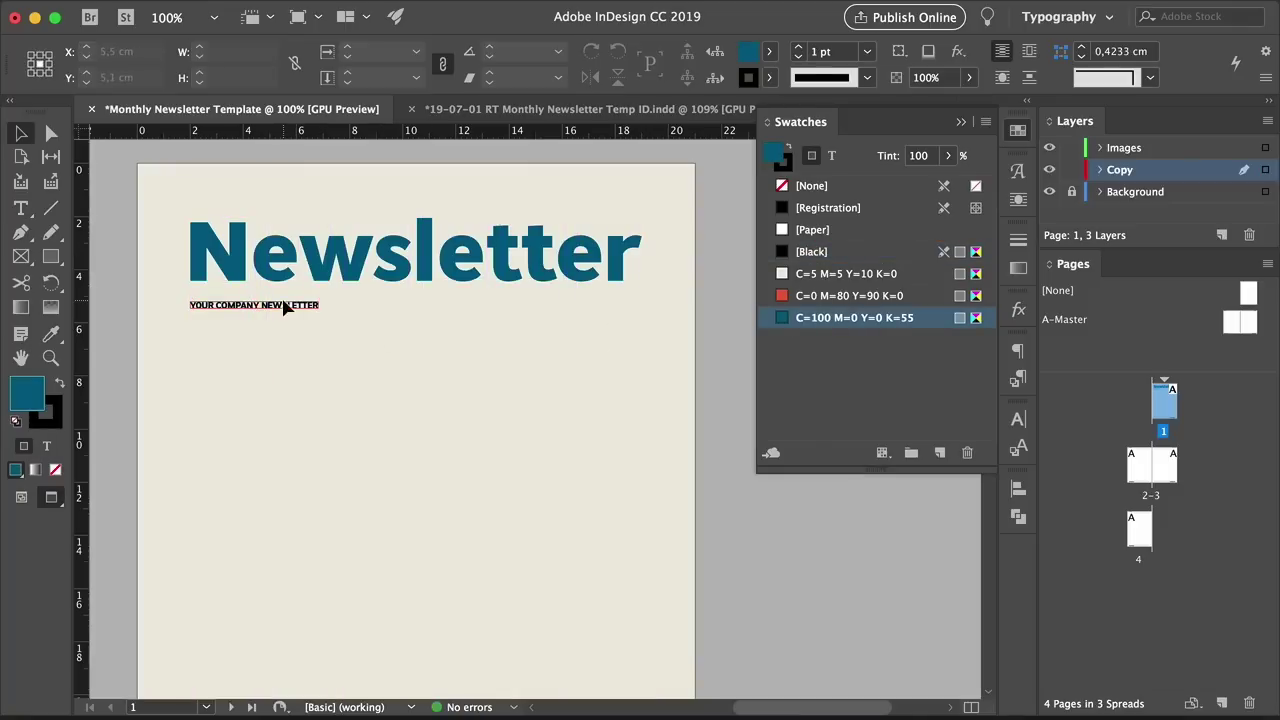
Duplicate the "YOUR COMPANY NEWSLETTER" frame across to the right margin at the same height
drag(284, 308, 614, 316)
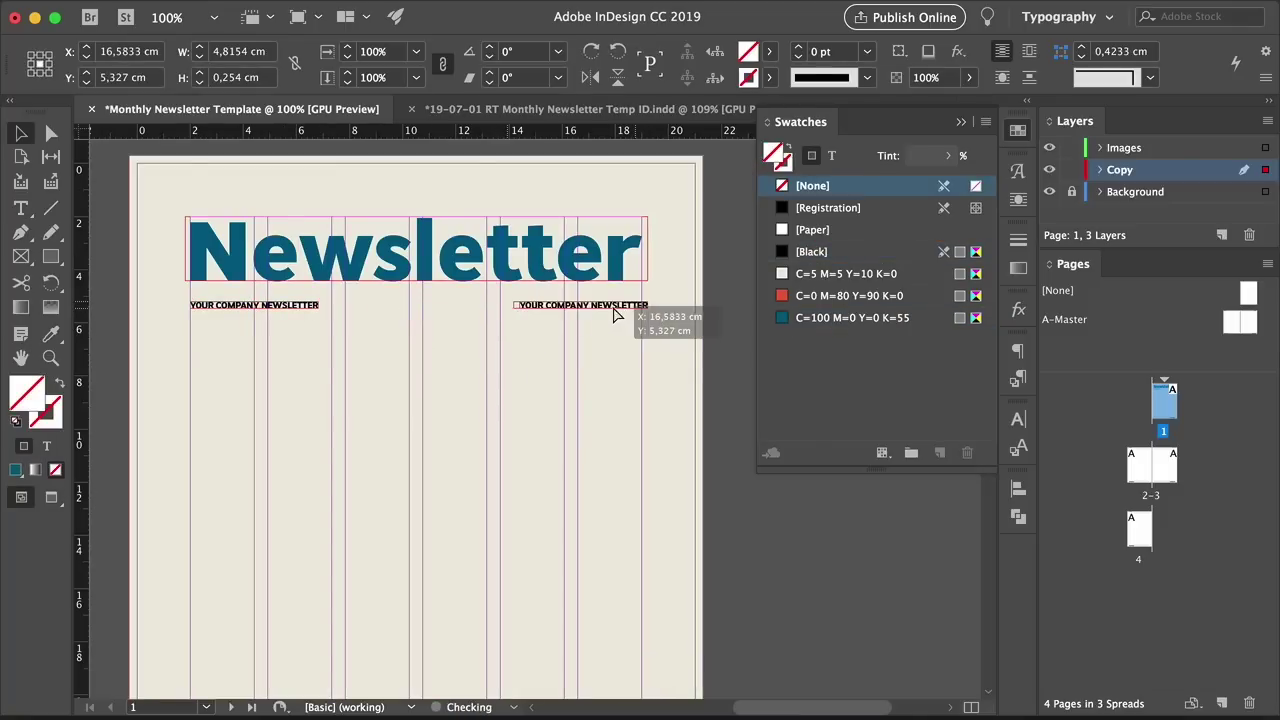
Replace the duplicated company caption under the title with "APRIL / 2019" and align it right
triple_click(605, 305)
key(BackSpace)
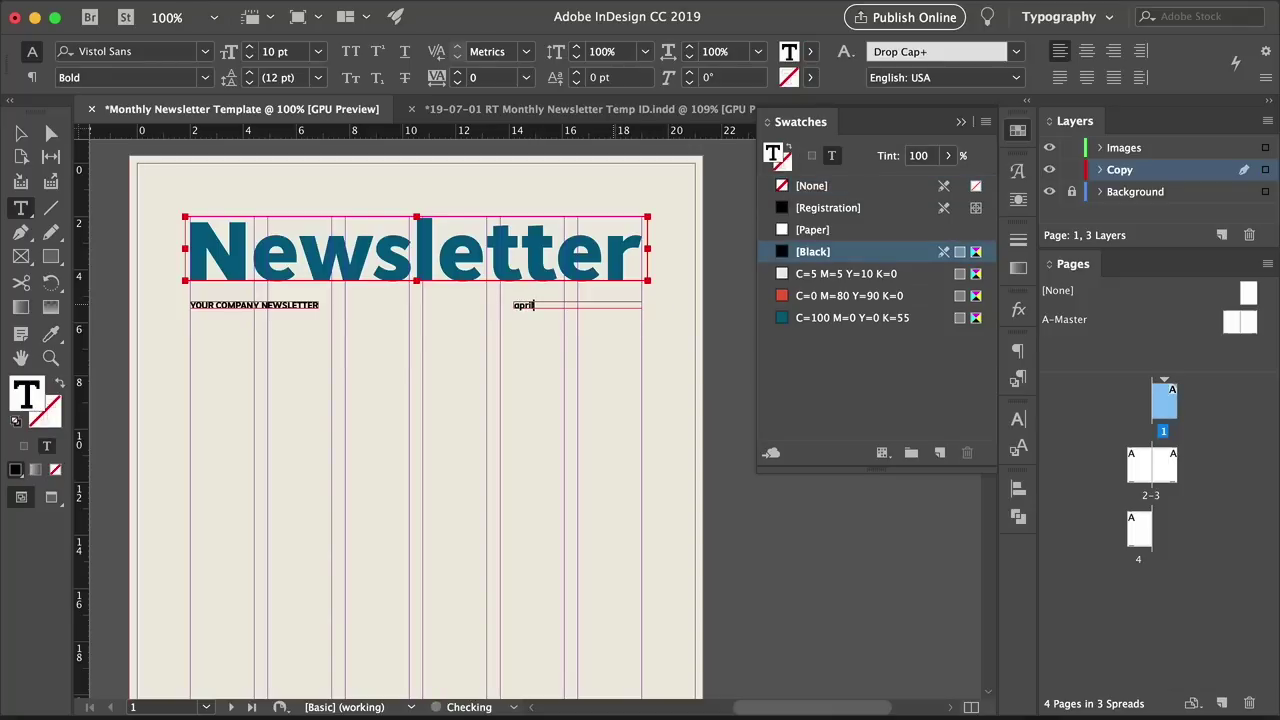
text(APRIL / 2019)
key(super+a)
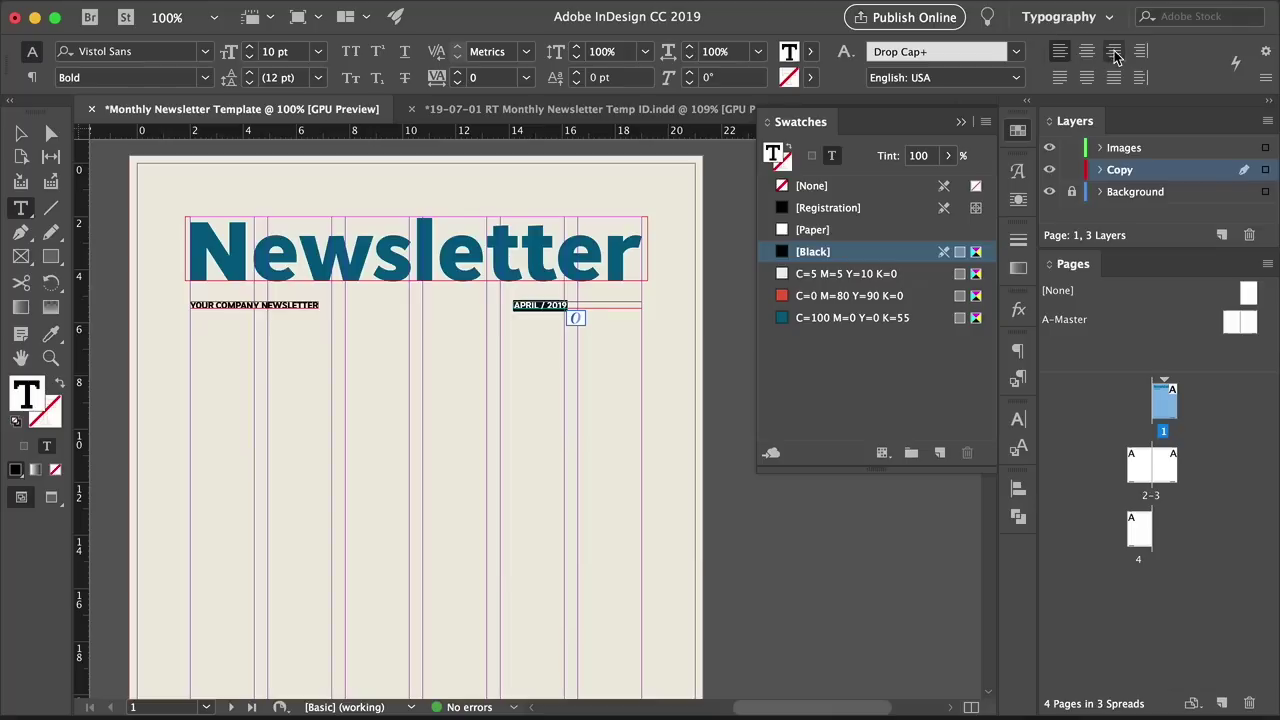
click(1113, 51)
click(20, 133)
click(378, 399)
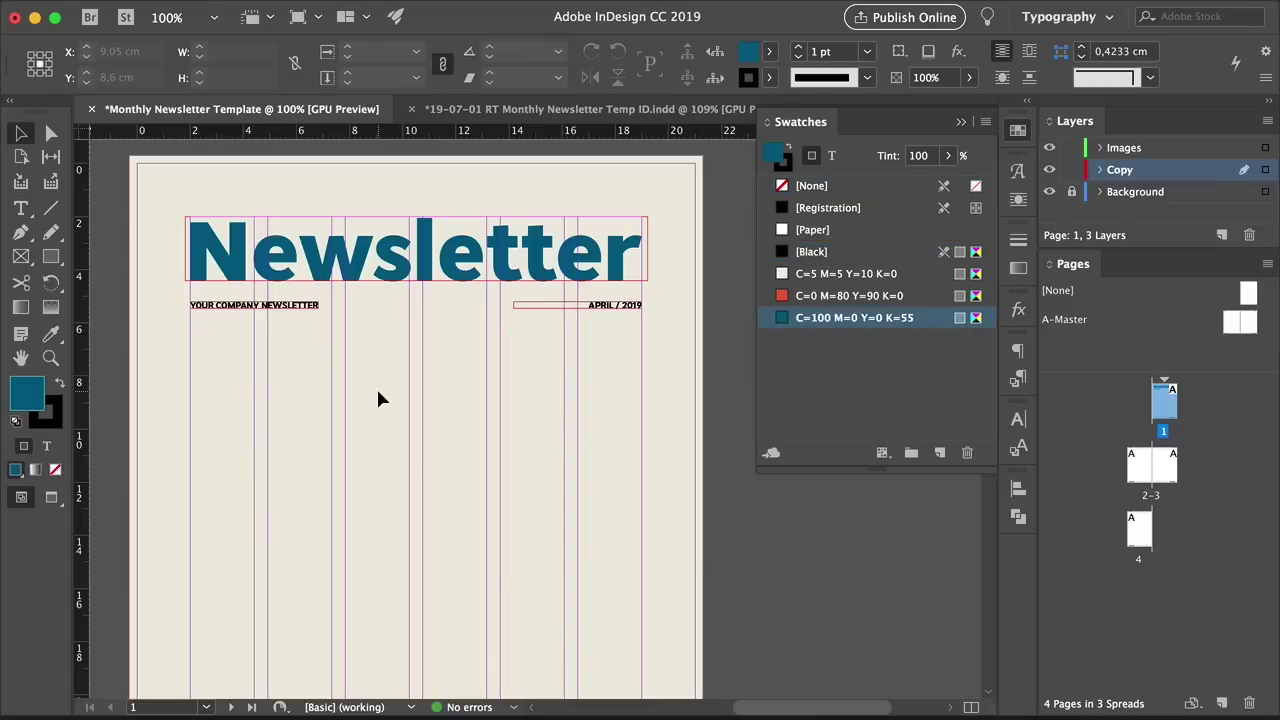
Widen the company caption frame to the right and extend the date frame leftward to about 5 cm wide
click(305, 305)
drag(320, 305, 368, 305)
click(522, 306)
drag(512, 307, 445, 312)
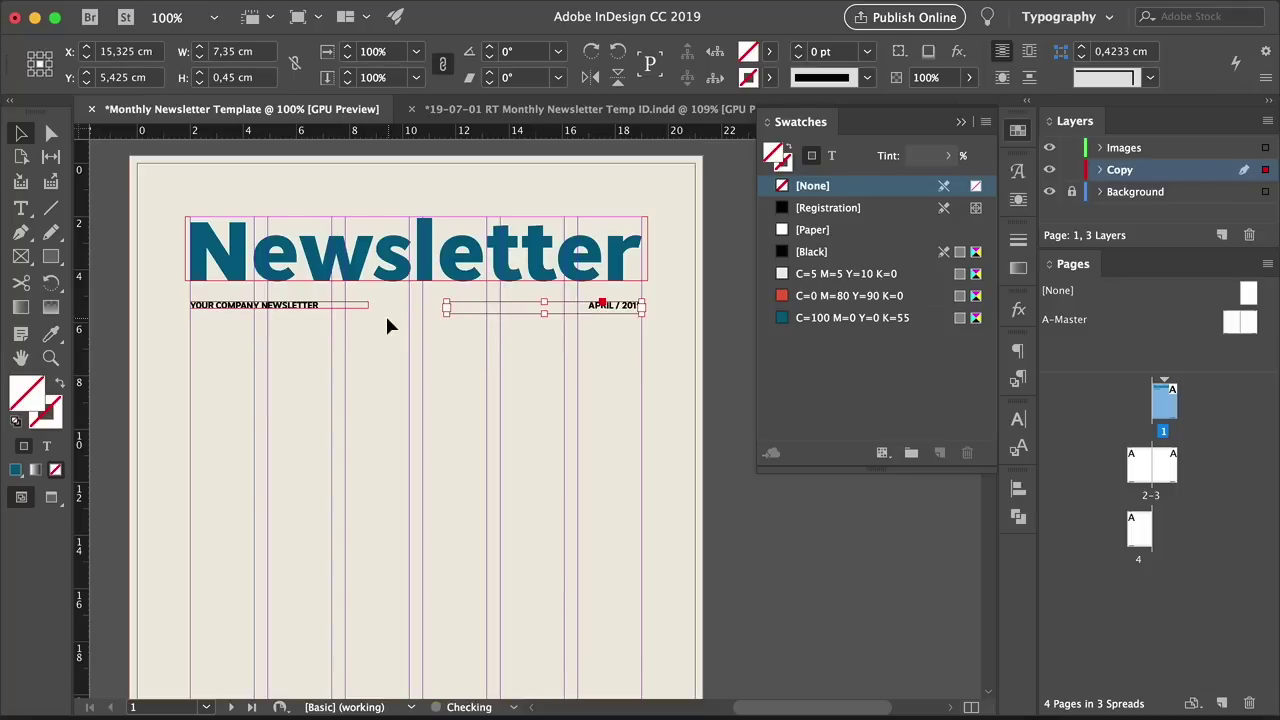
double_click(445, 312)
super+click(588, 309)
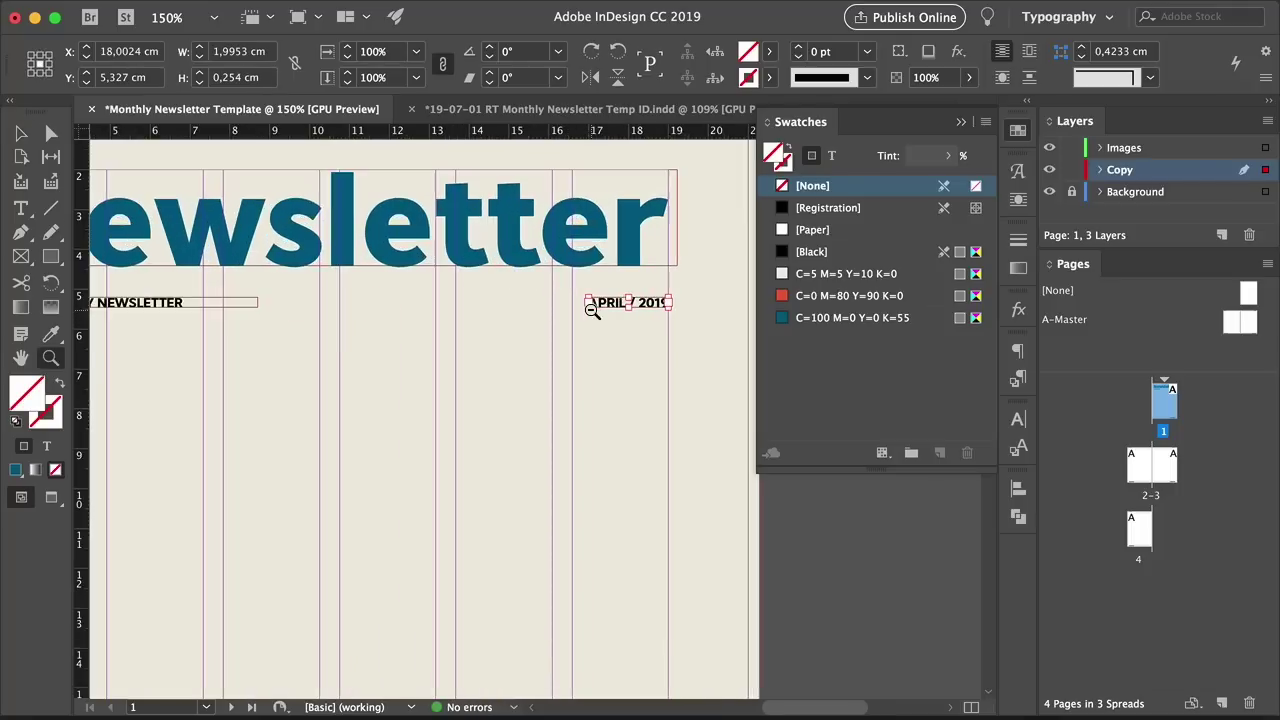
drag(588, 304, 468, 304)
scroll(294, 356, up, 3)
scroll(294, 356, left, 4)
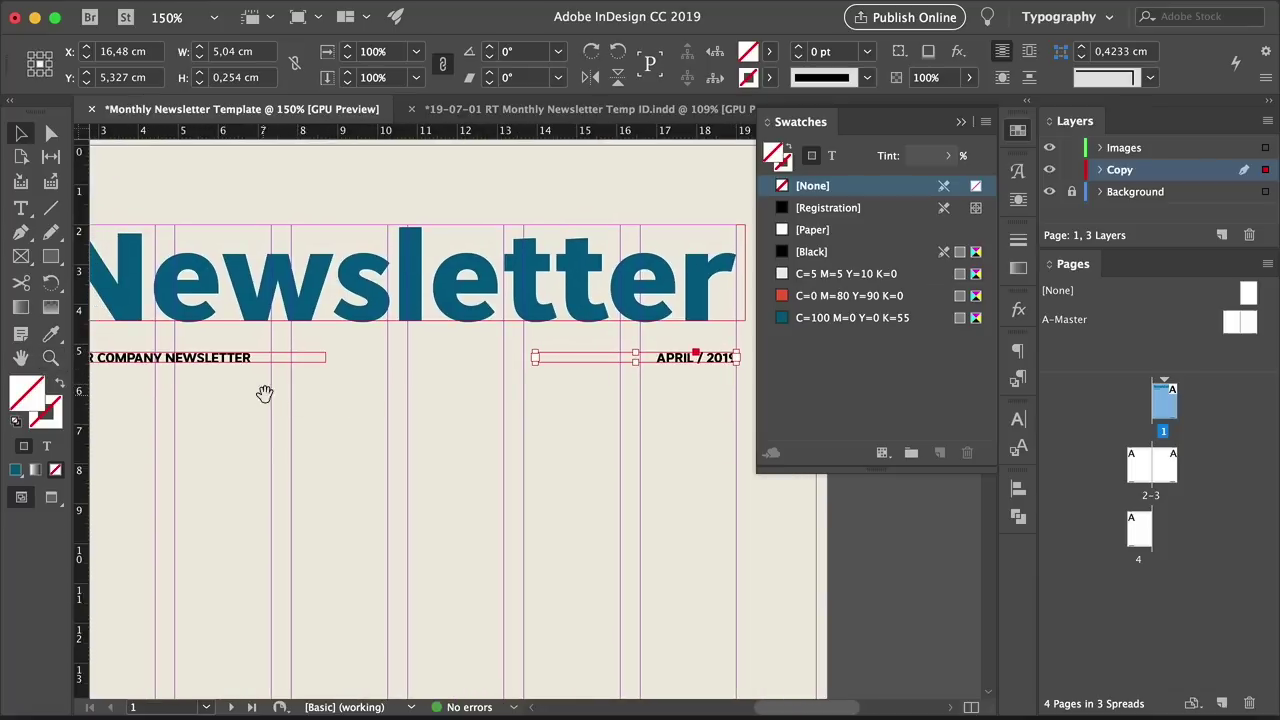
Set the tracking of the company caption and the date text to 60
drag(263, 391, 591, 346)
key(t)
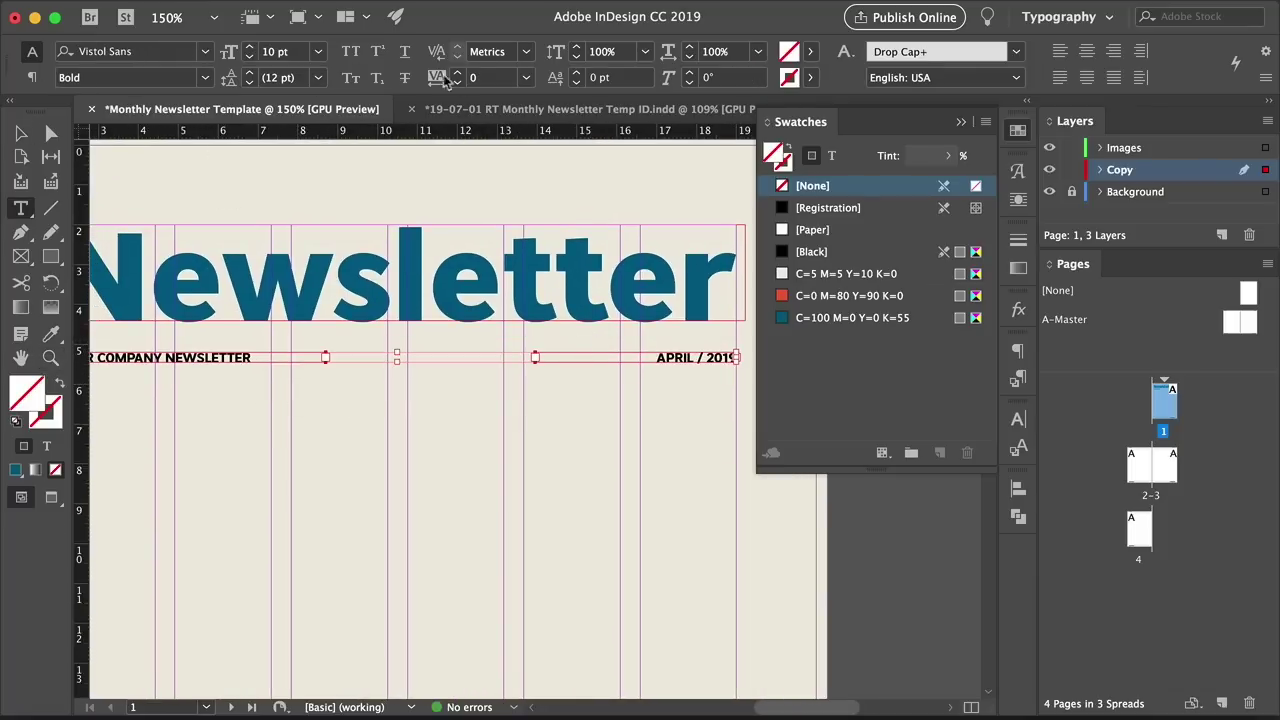
click(490, 79)
text(60)
key(Return)
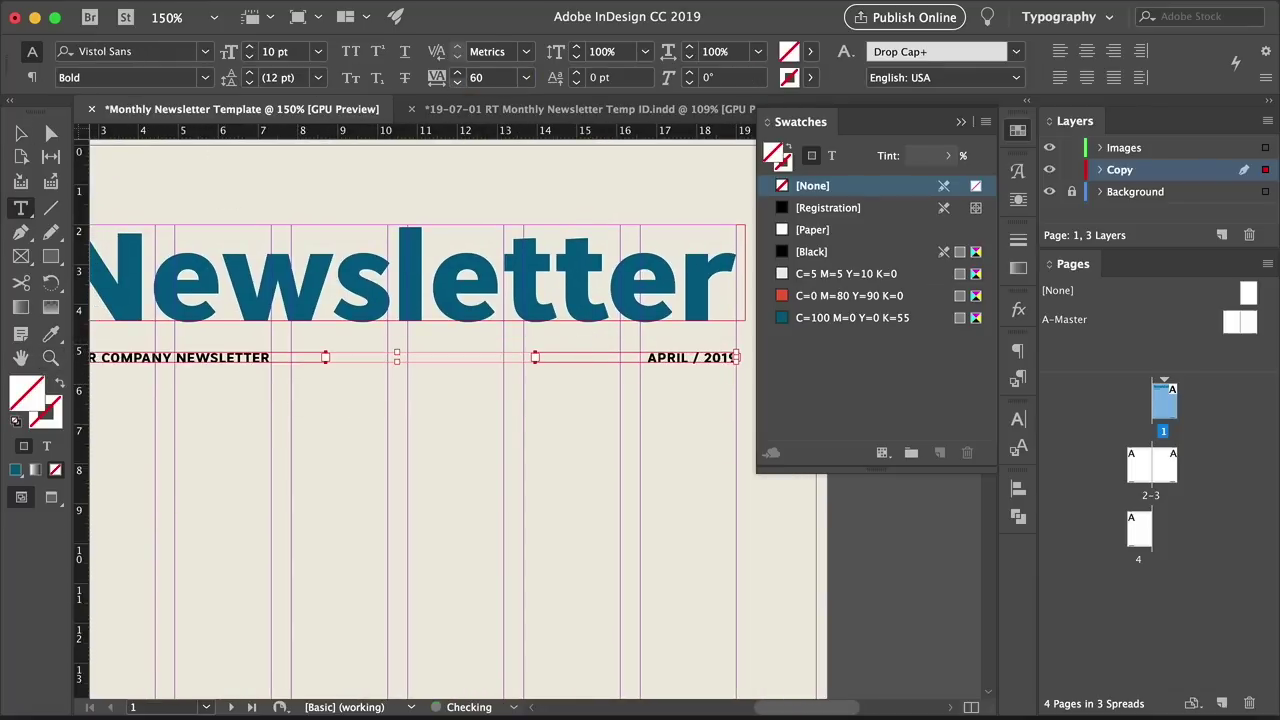
Move the company caption and the date together up, closer to the Newsletter title
key(super+shift+a)
key(w)
key(z)
alt+click(337, 434)
key(v)
key(w)
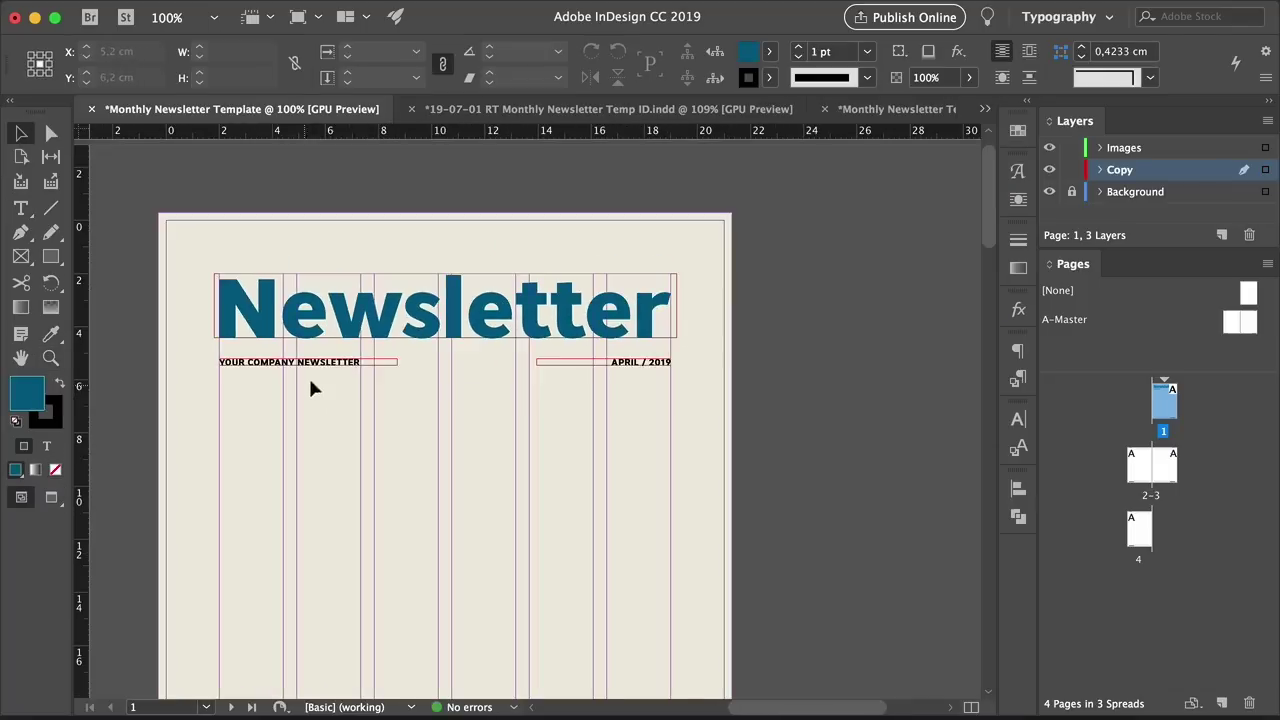
drag(348, 377, 614, 350)
drag(636, 362, 636, 351)
Draw a horizontal rule about 17 cm long between the title and captions, and duplicate it below the captions
key(super+shift+a)
click(50, 208)
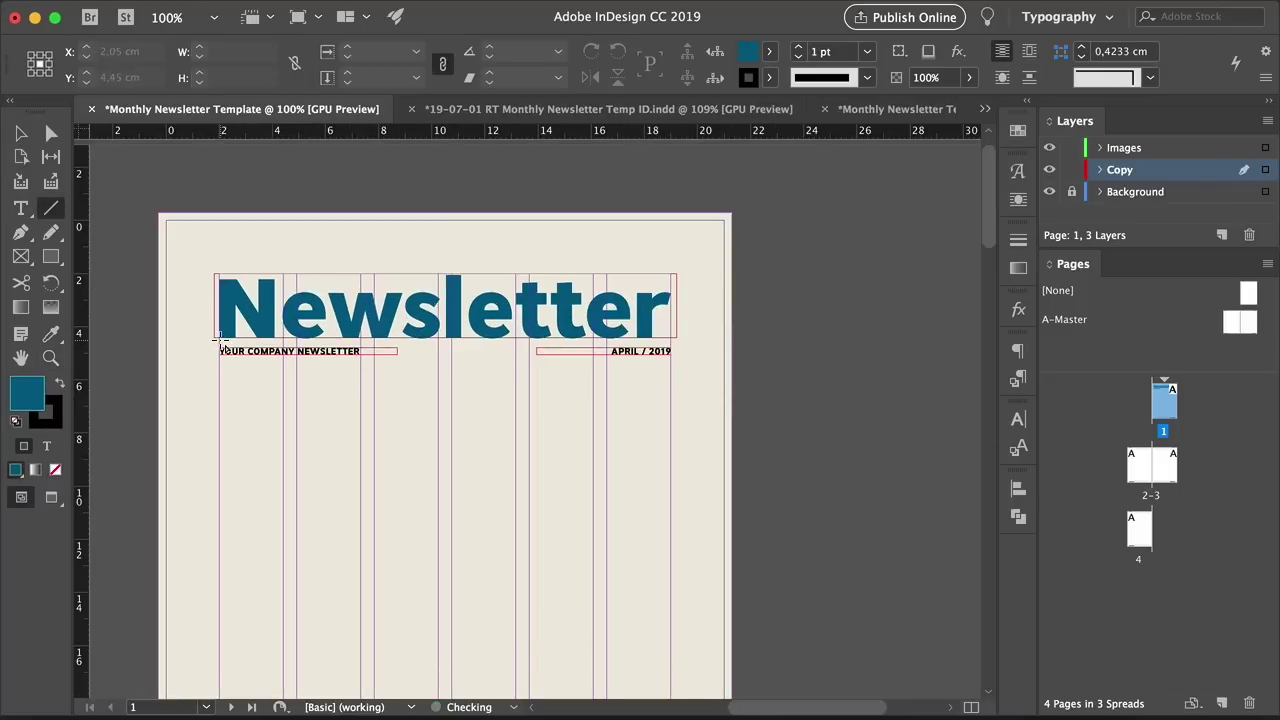
drag(218, 343, 660, 380)
key(v)
drag(481, 344, 486, 364)
click(498, 380)
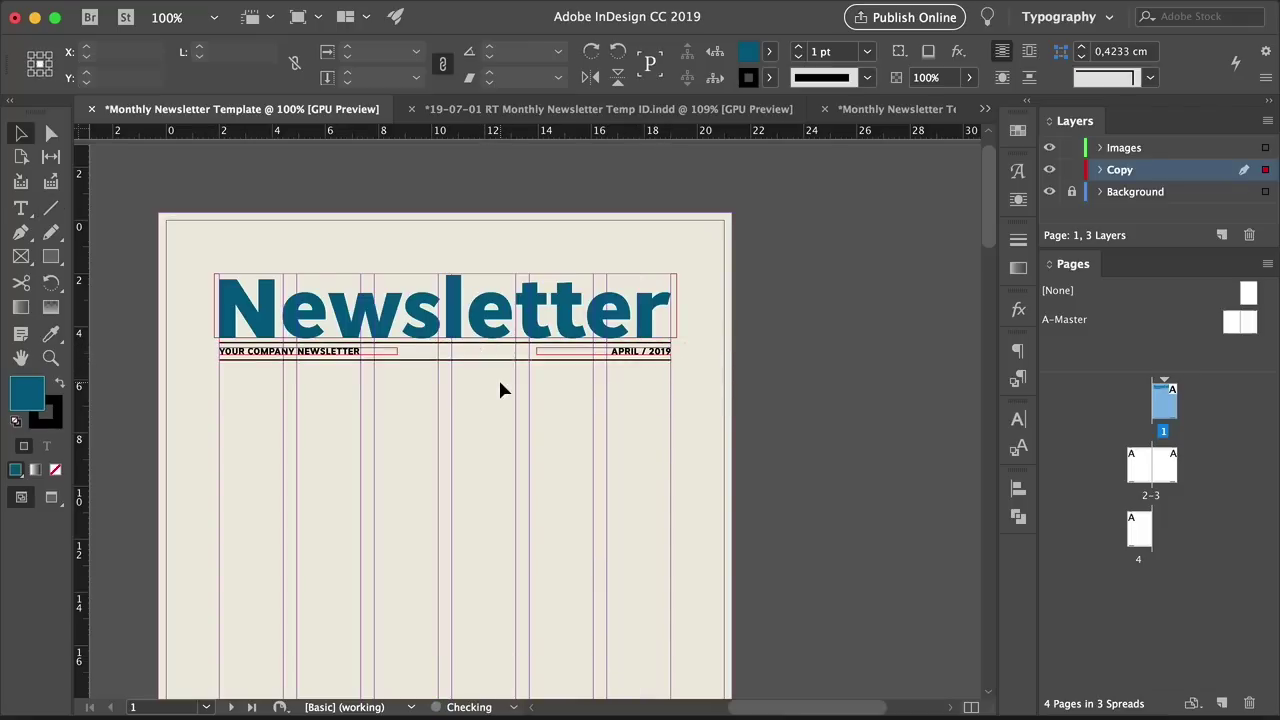
Nudge the two rules and both captions slightly down, away from the Newsletter title
key(w)
drag(560, 408, 557, 419)
drag(279, 400, 668, 361)
key(w)
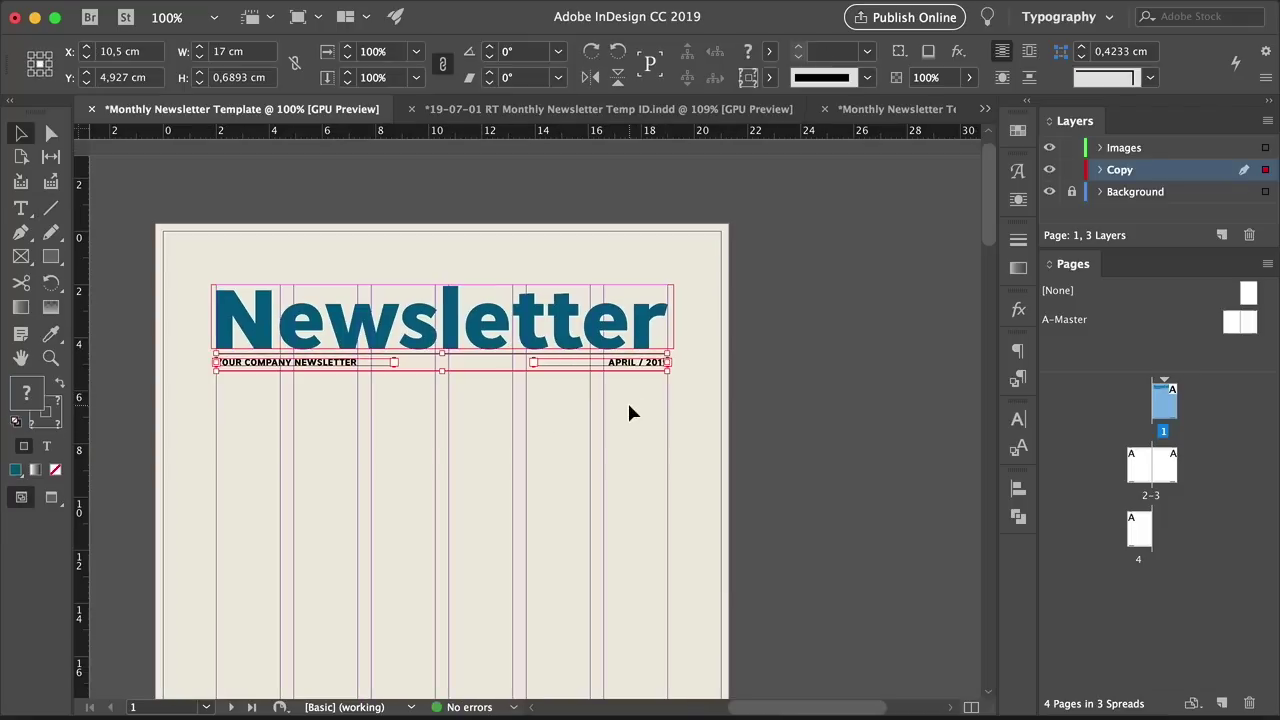
key(Down)
key(Down)
key(Down)
key(Down)
click(629, 404)
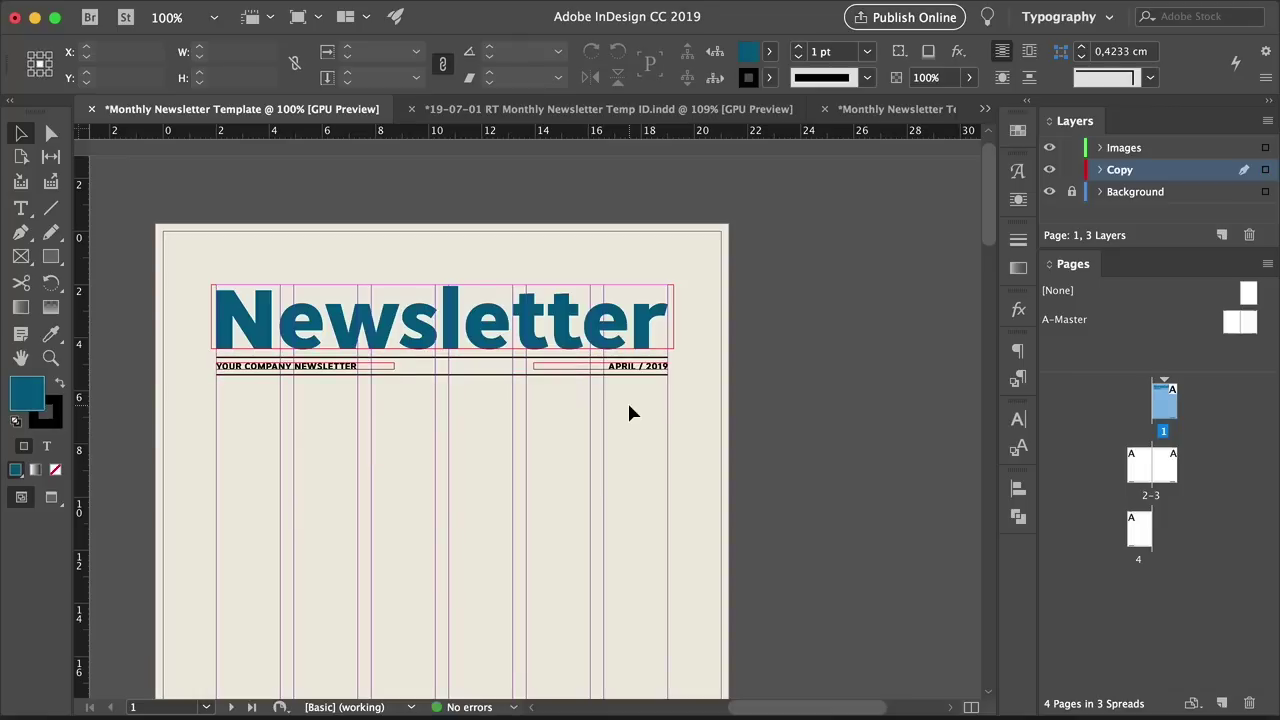
Reduce the stroke weight of the two rules around the captions
key(w)
drag(508, 385, 472, 357)
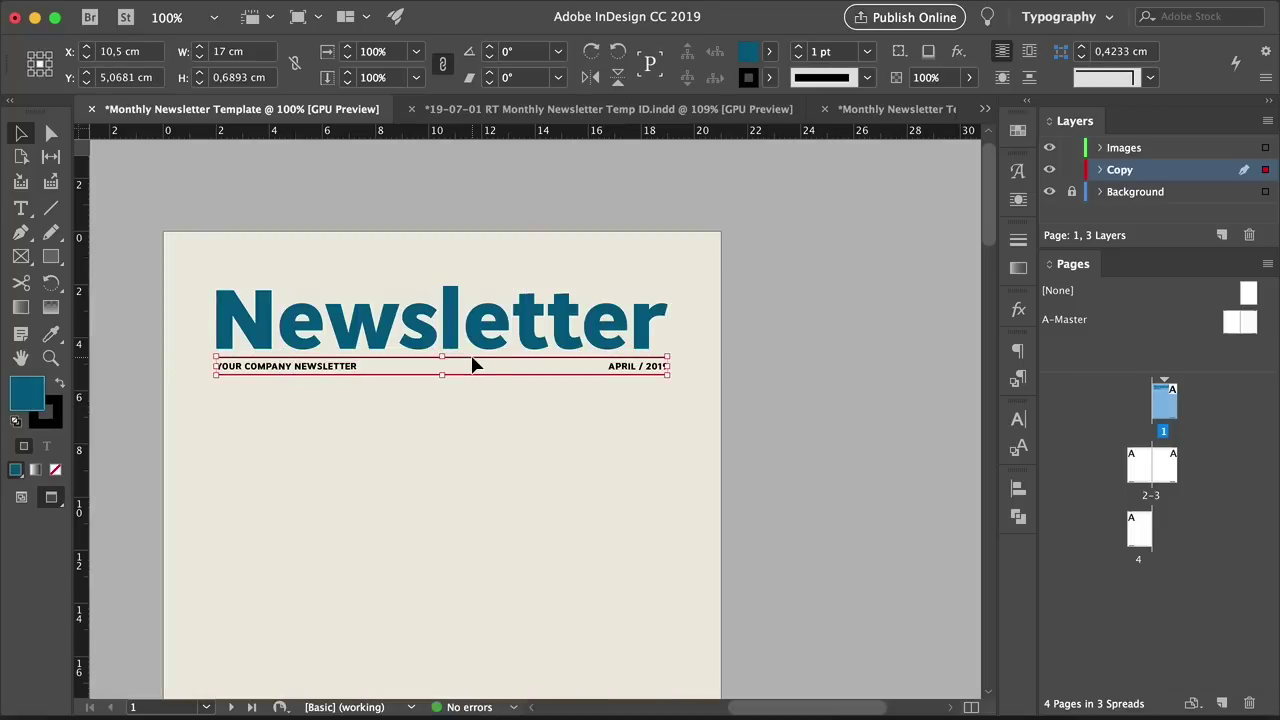
click(866, 51)
click(849, 113)
scroll(540, 336, down, 2)
click(540, 336)
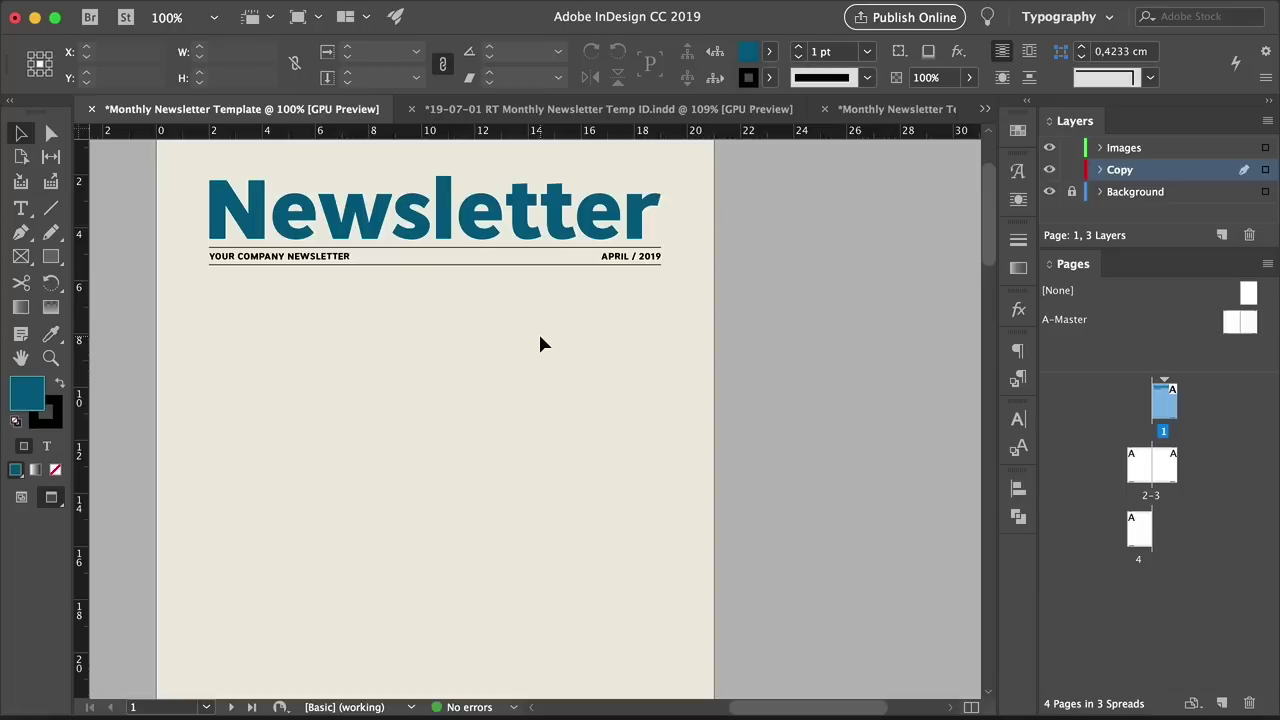
Make the Images layer active and lock the Copy layer
click(1110, 150)
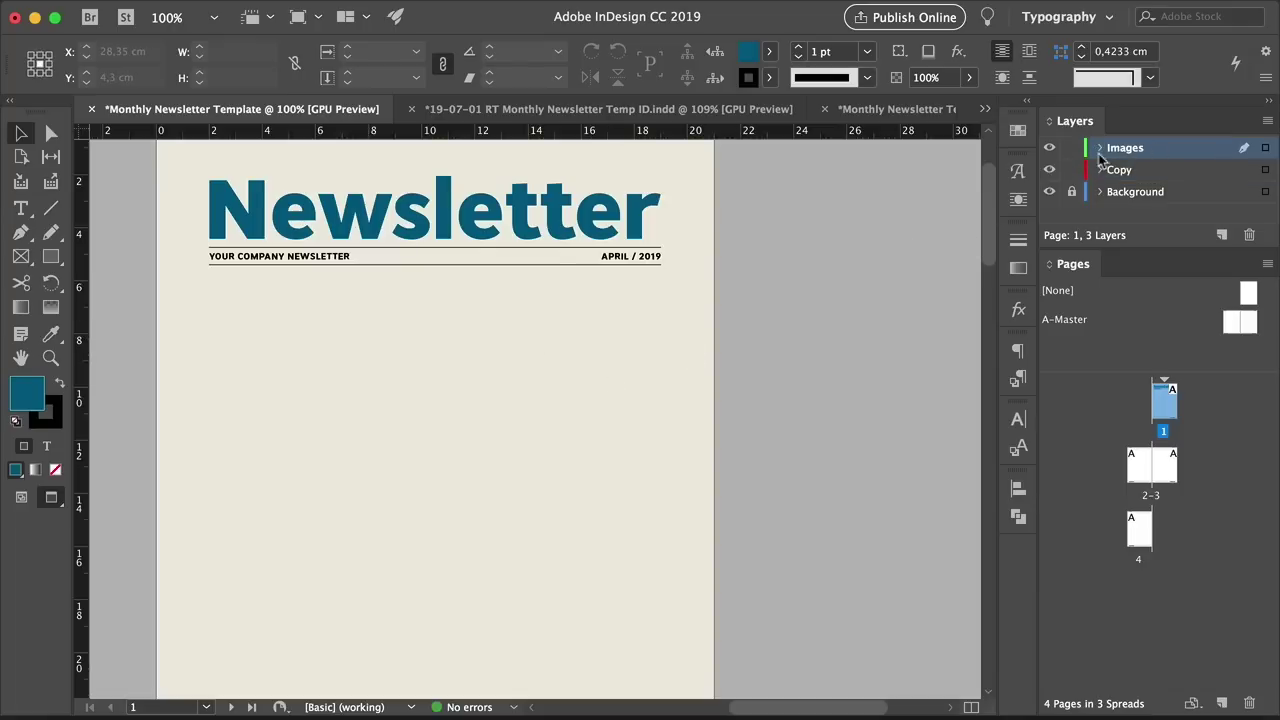
click(1072, 170)
drag(587, 503, 555, 420)
alt+super+click(579, 382)
Create a 17 × 18 cm rectangle on the Images layer of page 1
key(m)
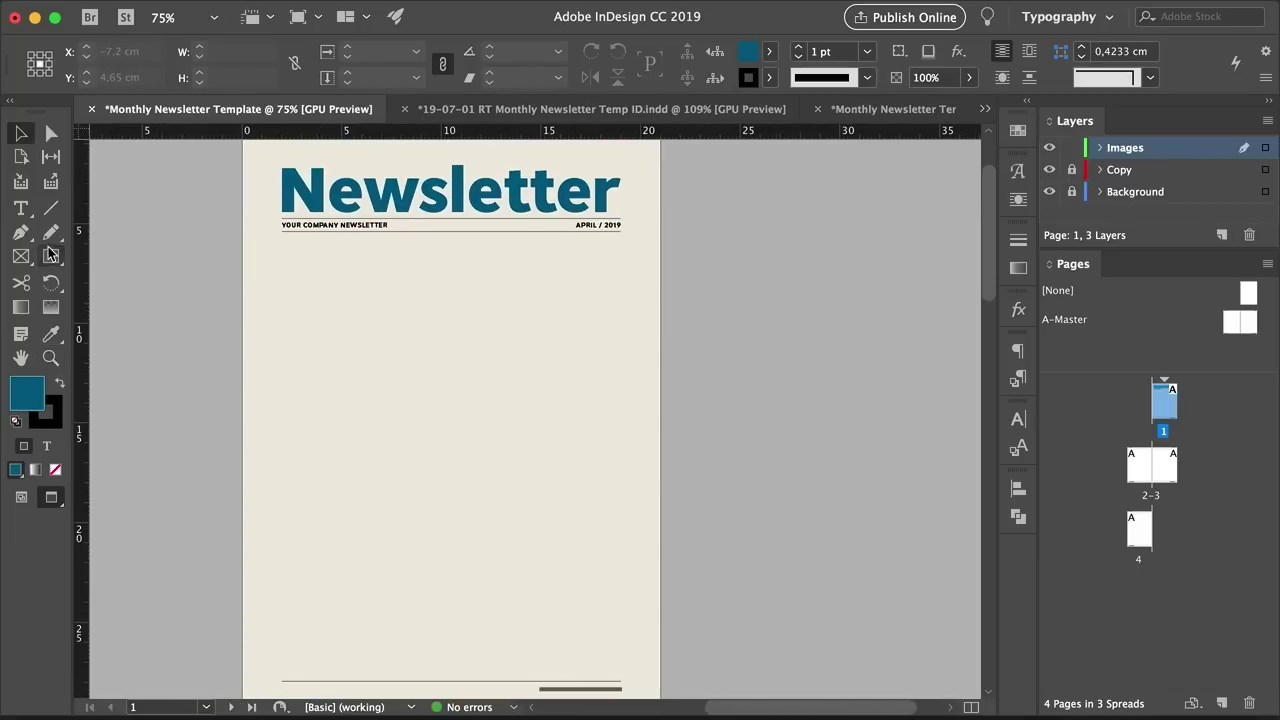
click(410, 325)
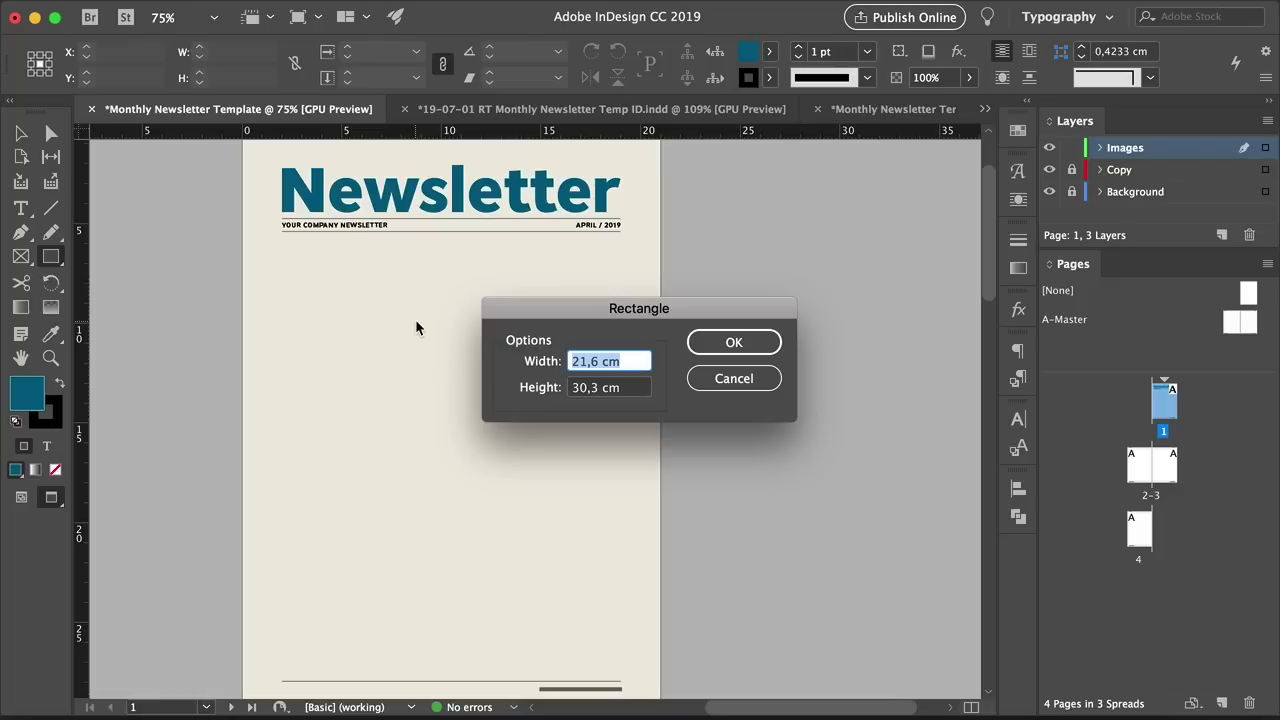
text(17)
key(Tab)
text(18)
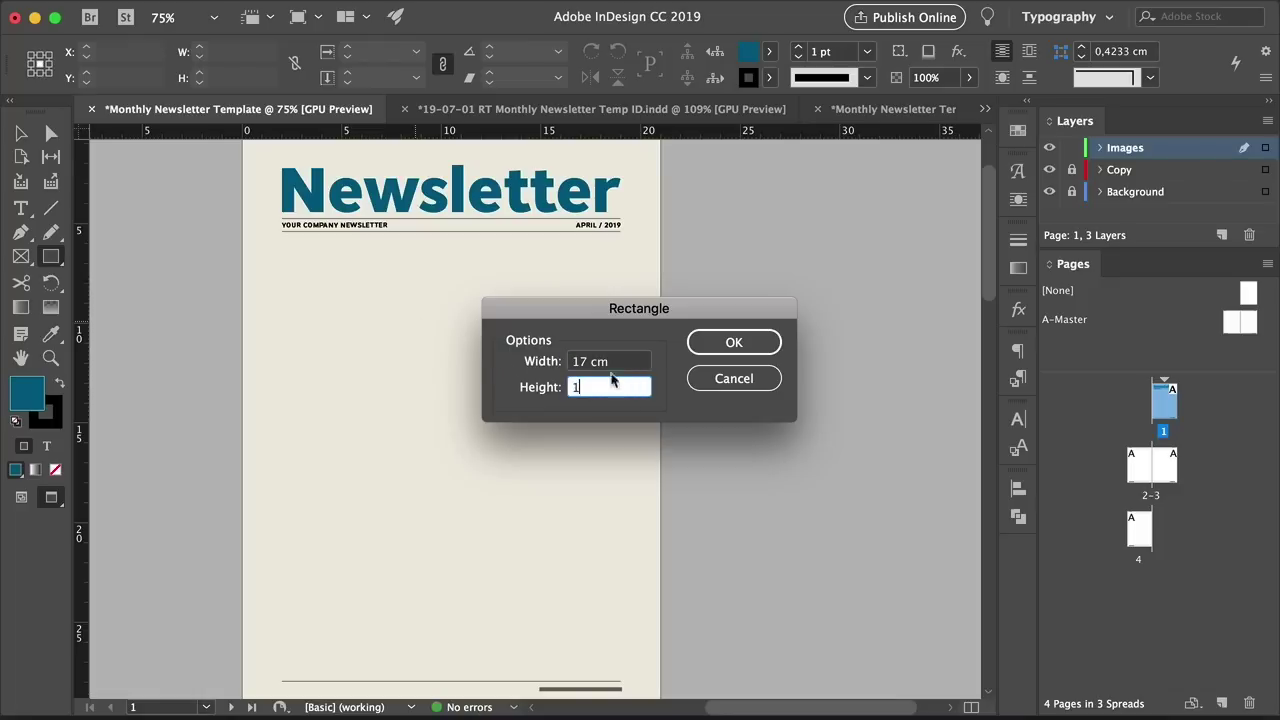
click(740, 342)
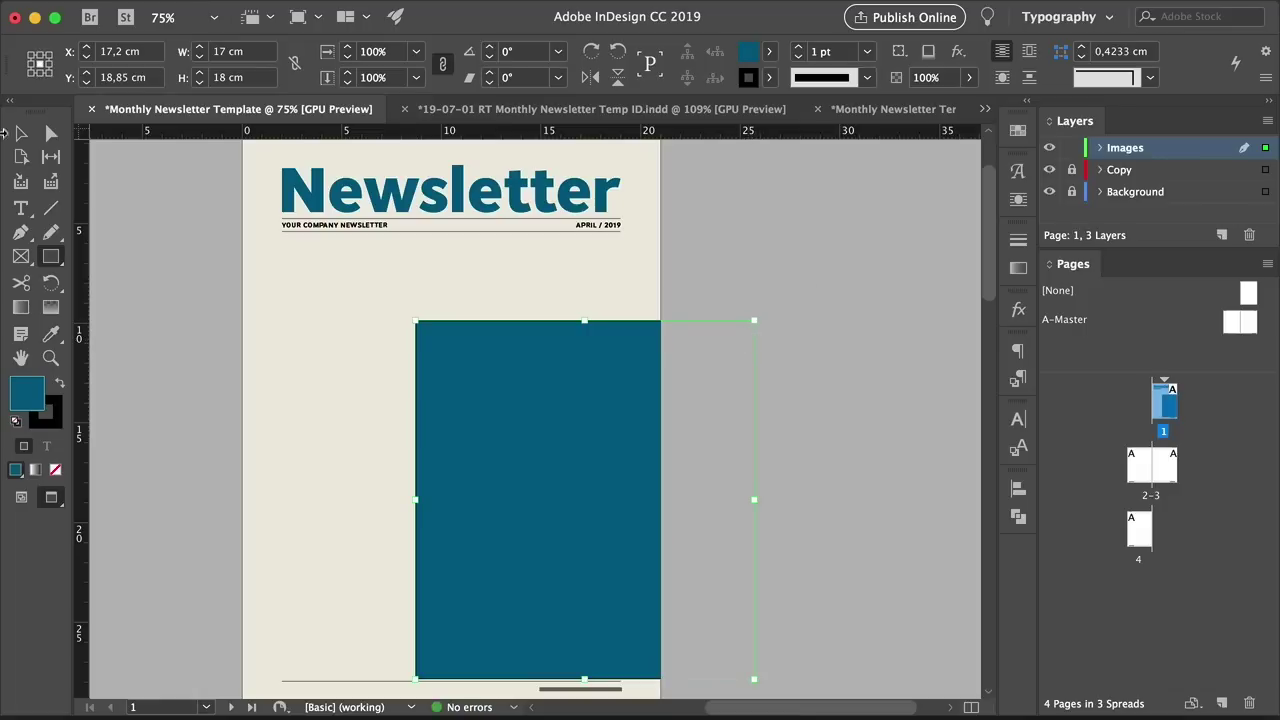
Remove both the fill and the stroke from the new rectangle
click(20, 133)
click(55, 470)
key(x)
click(55, 470)
key(w)
Position the empty rectangle below the masthead rules, aligned to the page's side margins
drag(455, 322, 323, 243)
click(246, 254)
key(super+plus)
key(w)
key(w)
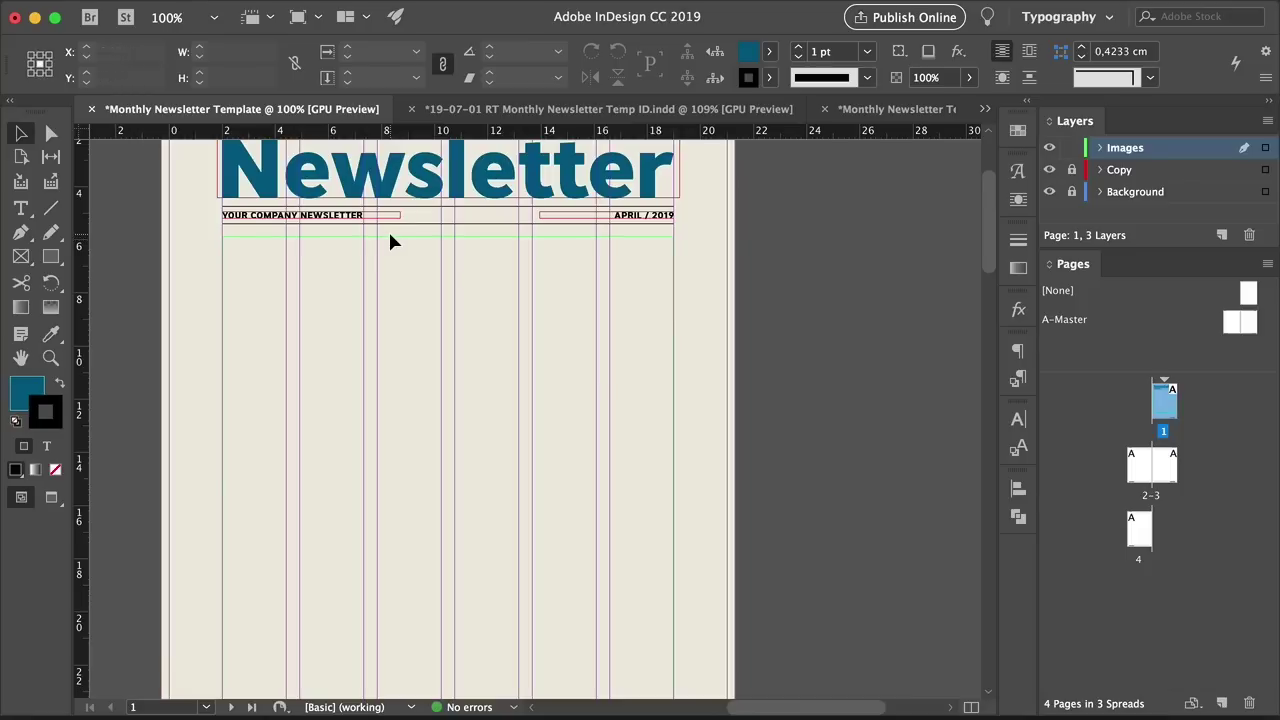
Place the two-monks JPG from the Images folder into the empty rectangle frame
click(390, 242)
key(super+minus)
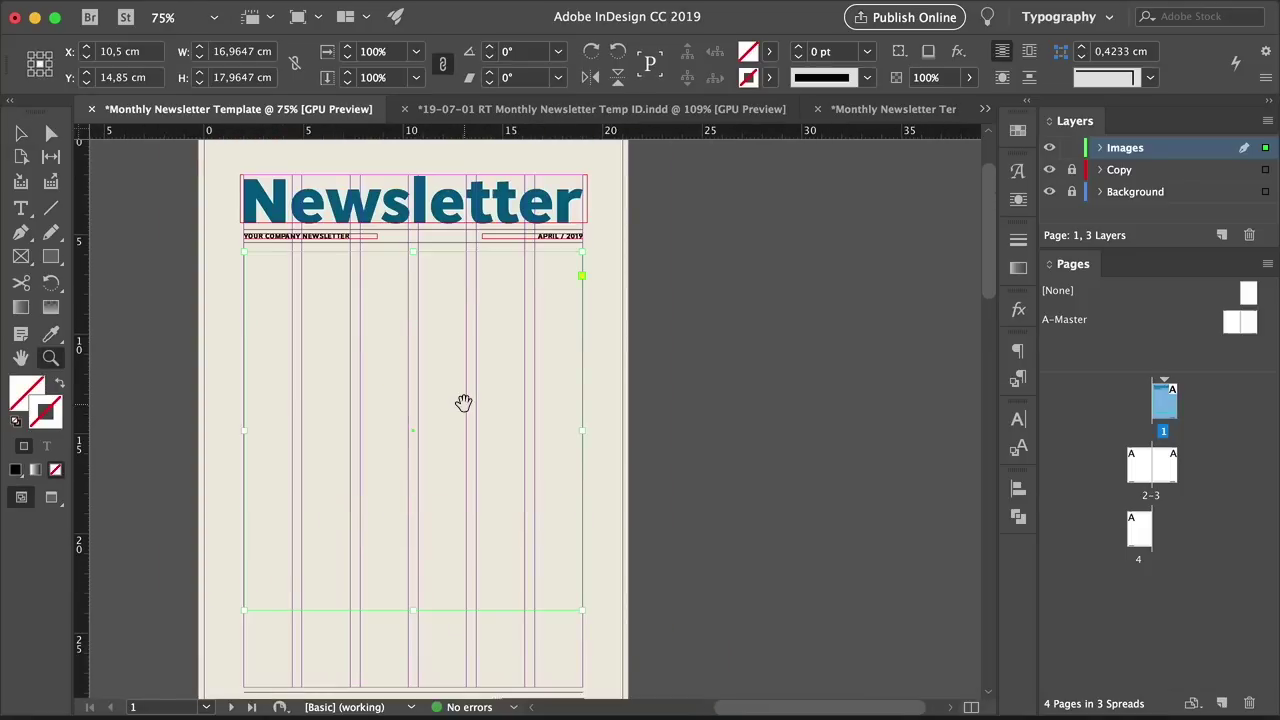
key(super+d)
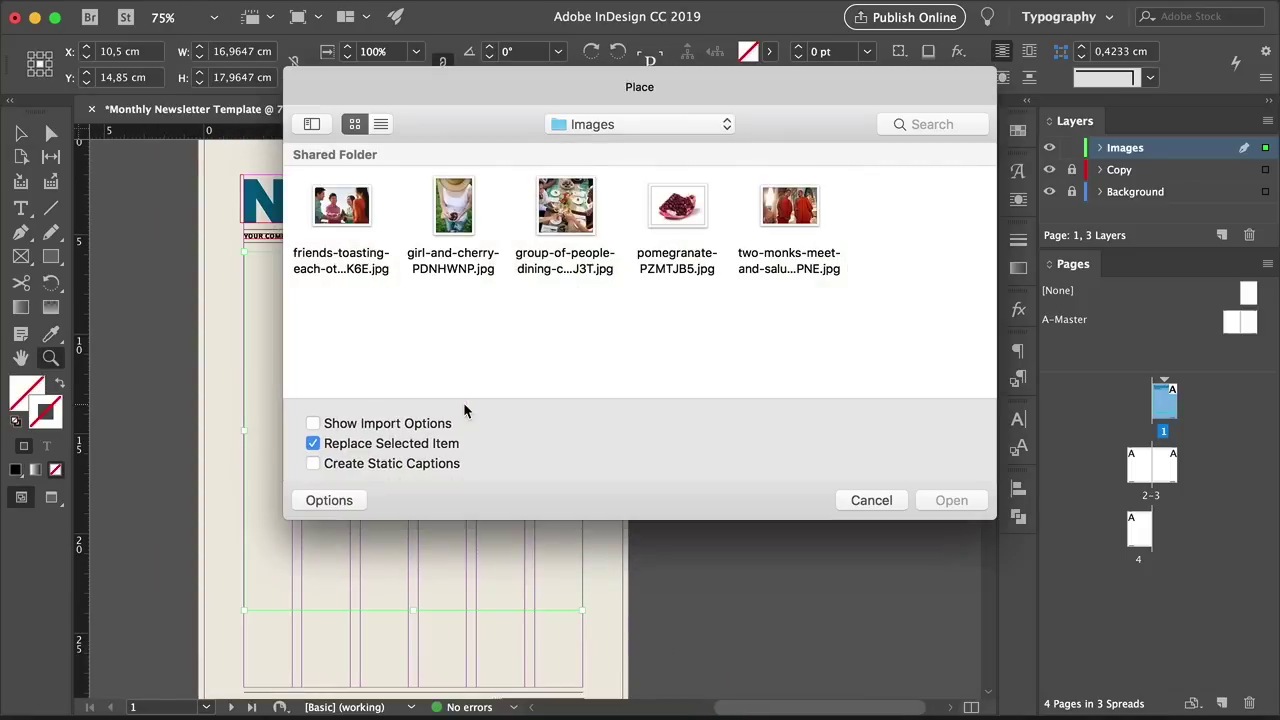
click(795, 225)
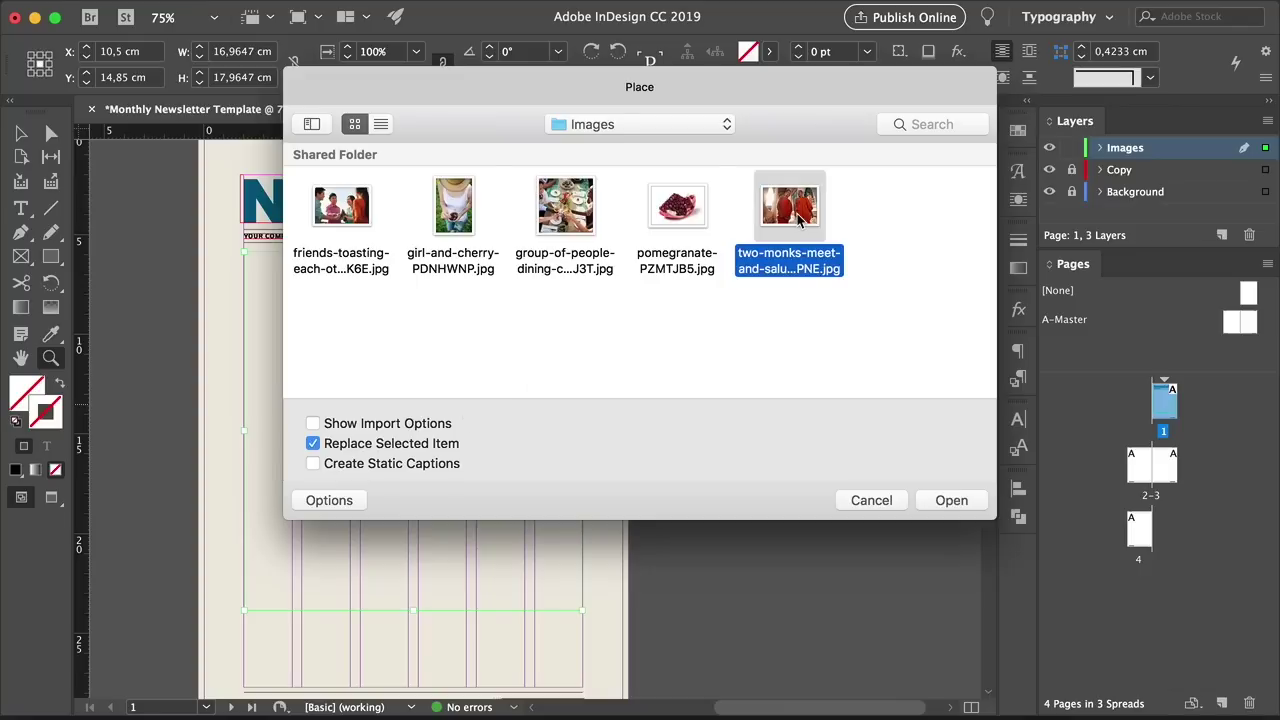
click(948, 502)
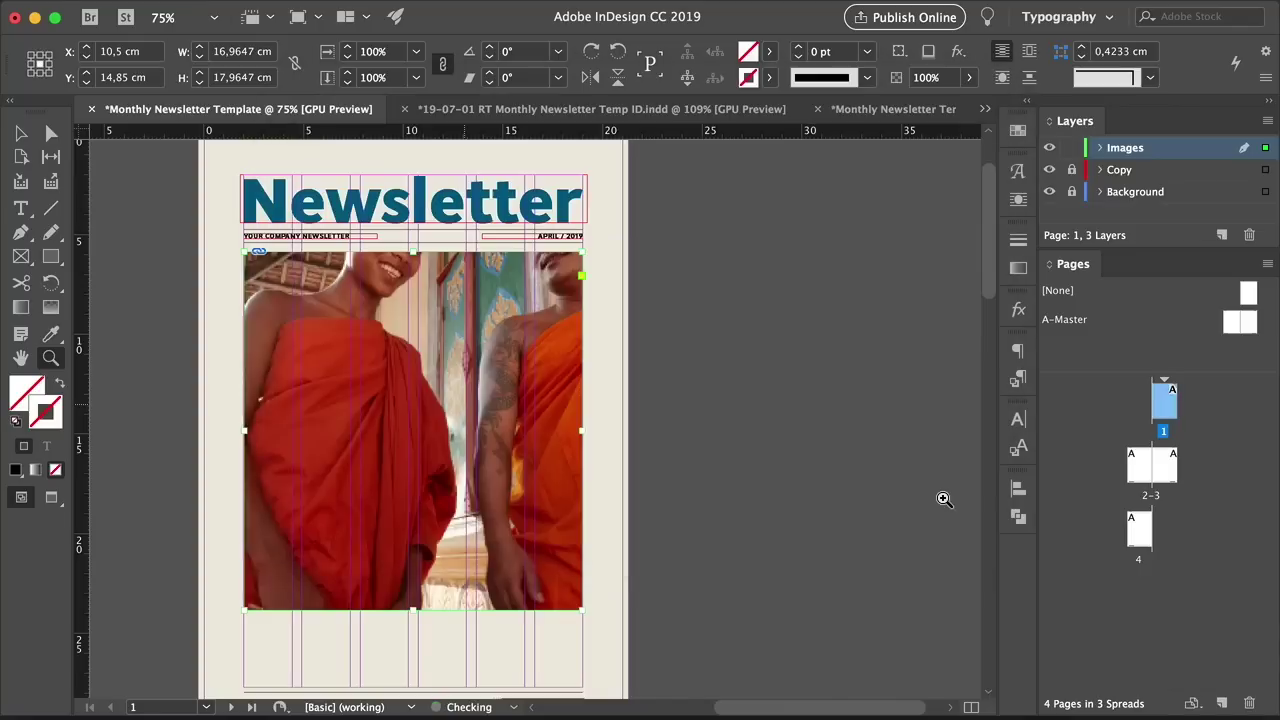
Scale the monks photo inside its frame to 63%
click(400, 298)
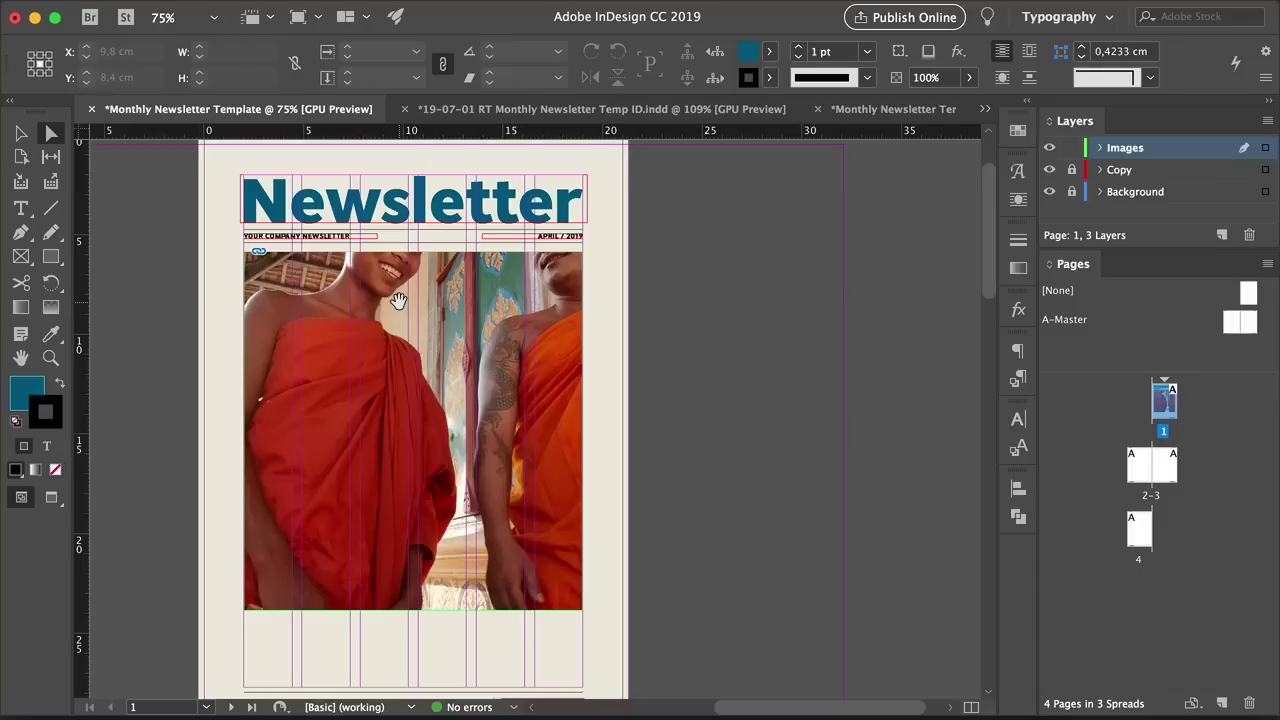
drag(414, 148, 413, 222)
drag(405, 340, 392, 347)
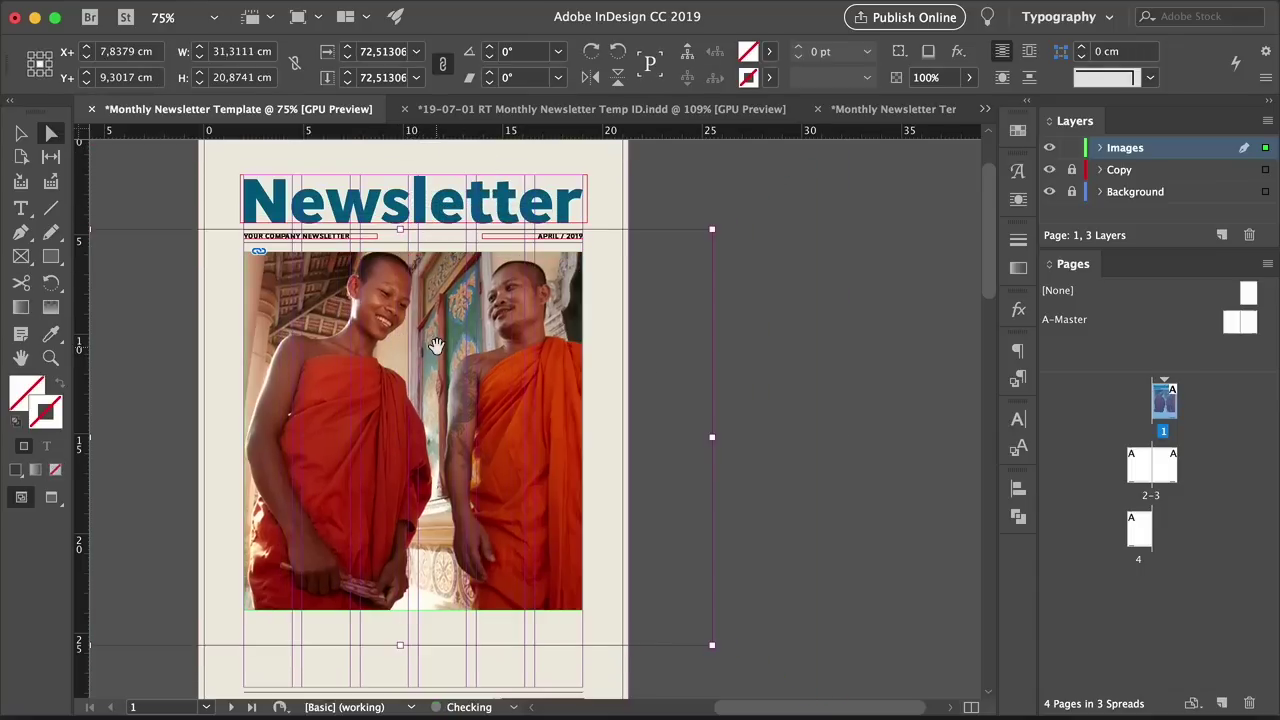
triple_click(380, 54)
text(63)
key(Return)
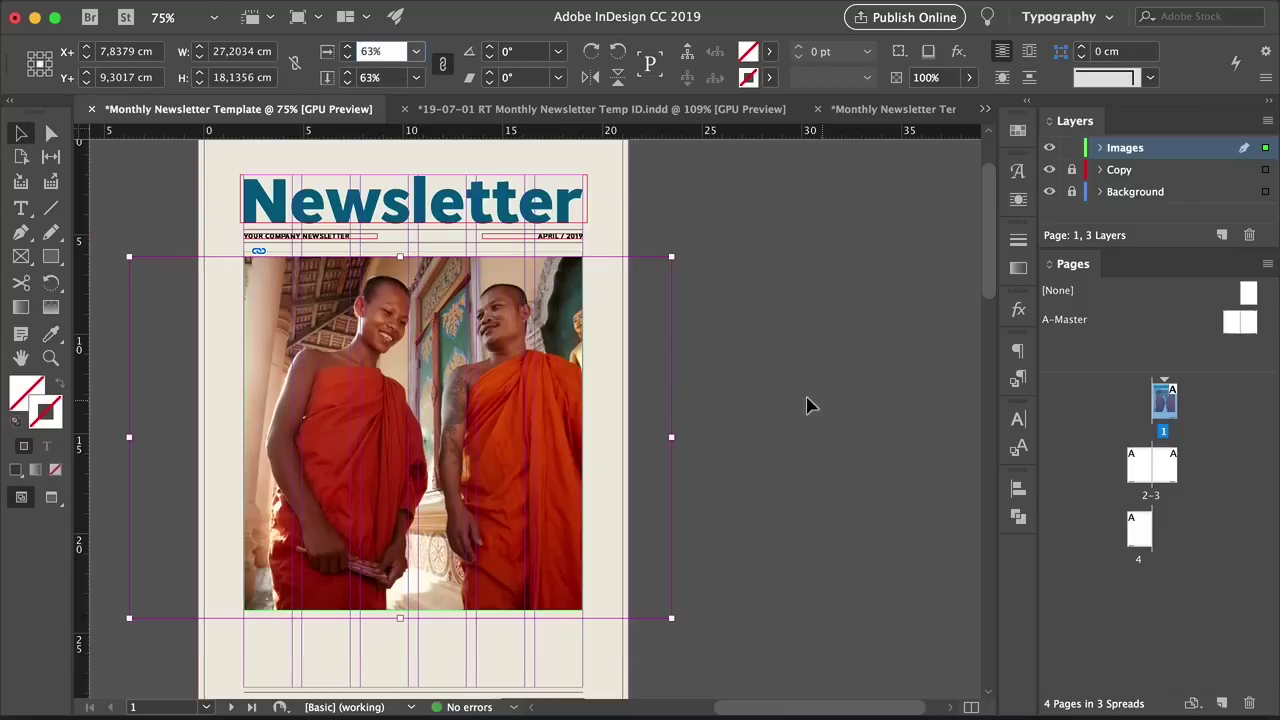
Reposition the monks photo within its frame so that it fills the whole frame
drag(441, 342, 445, 377)
click(750, 516)
key(w)
drag(445, 378, 451, 379)
click(711, 417)
Draw a text frame about 17 × 3.6 cm between the margins, from below the photo to the bottom margin
drag(719, 491, 746, 407)
super+click(501, 500)
super+click(501, 500)
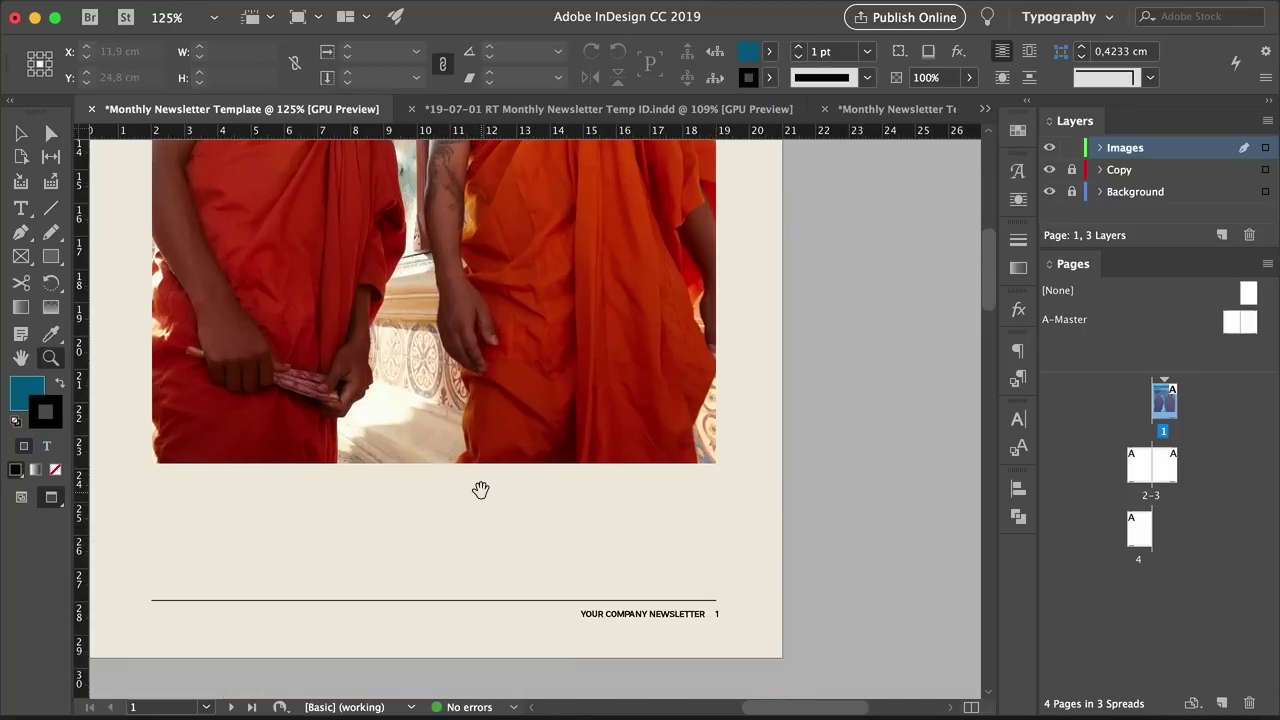
key(w)
key(v)
click(477, 451)
key(super+shift+a)
click(21, 208)
key(t)
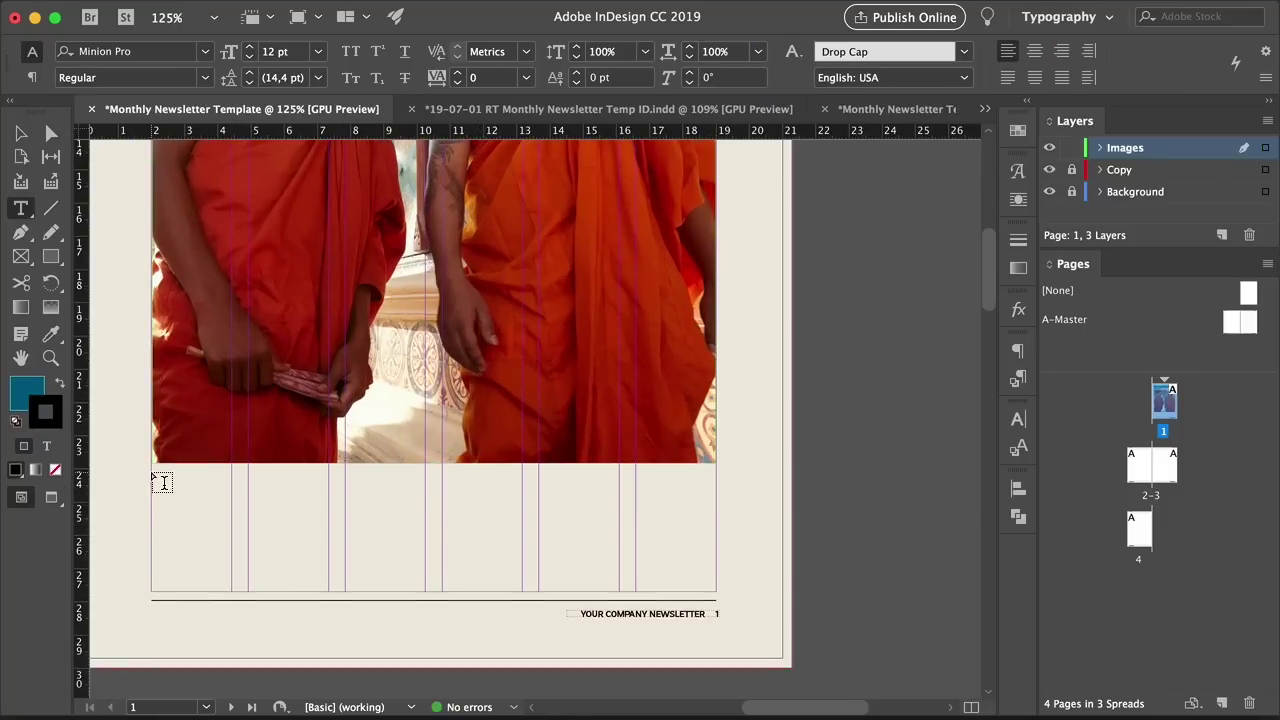
drag(160, 478, 717, 587)
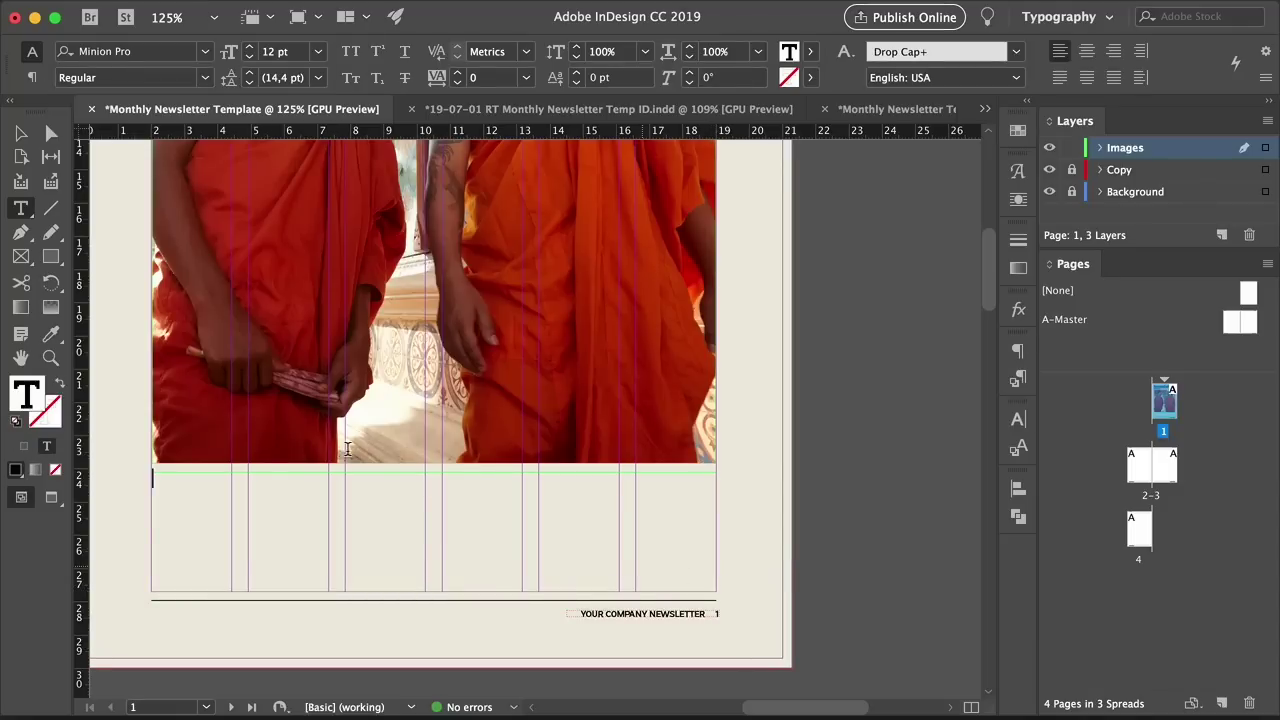
key(Escape)
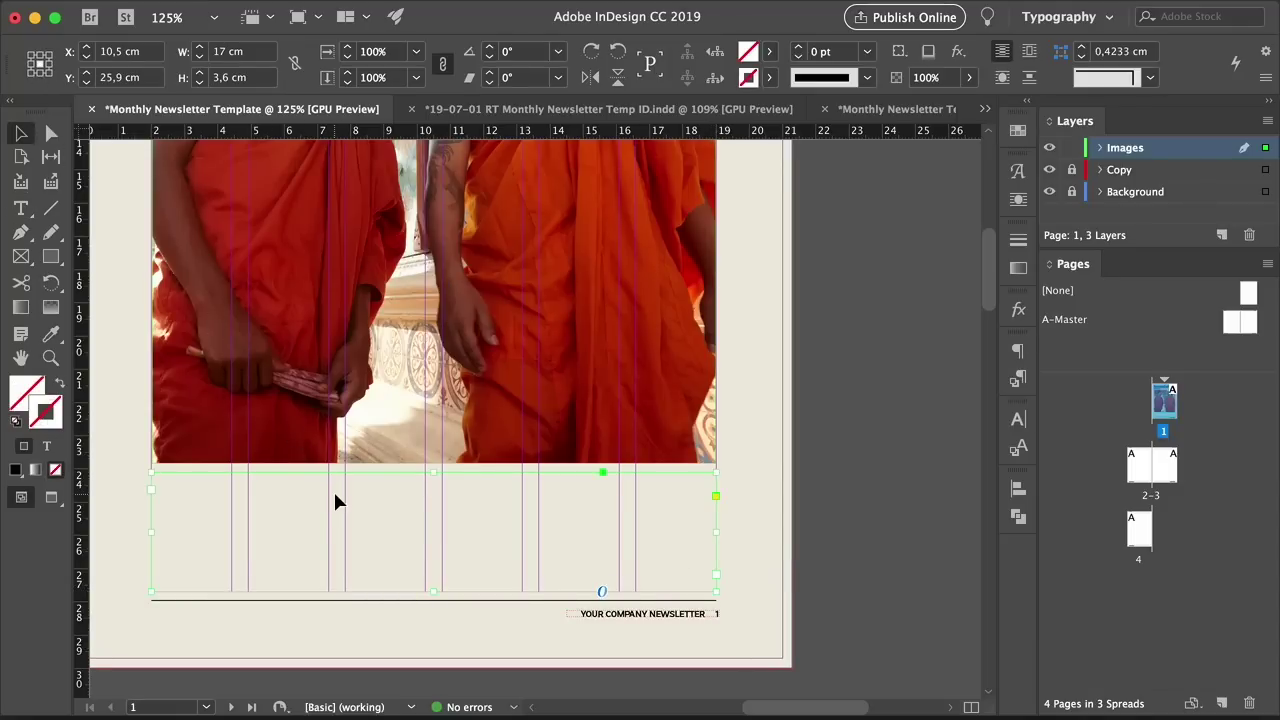
Divide the text frame below the photo into 4 columns with a 0,5 cm gutter
key(super+b)
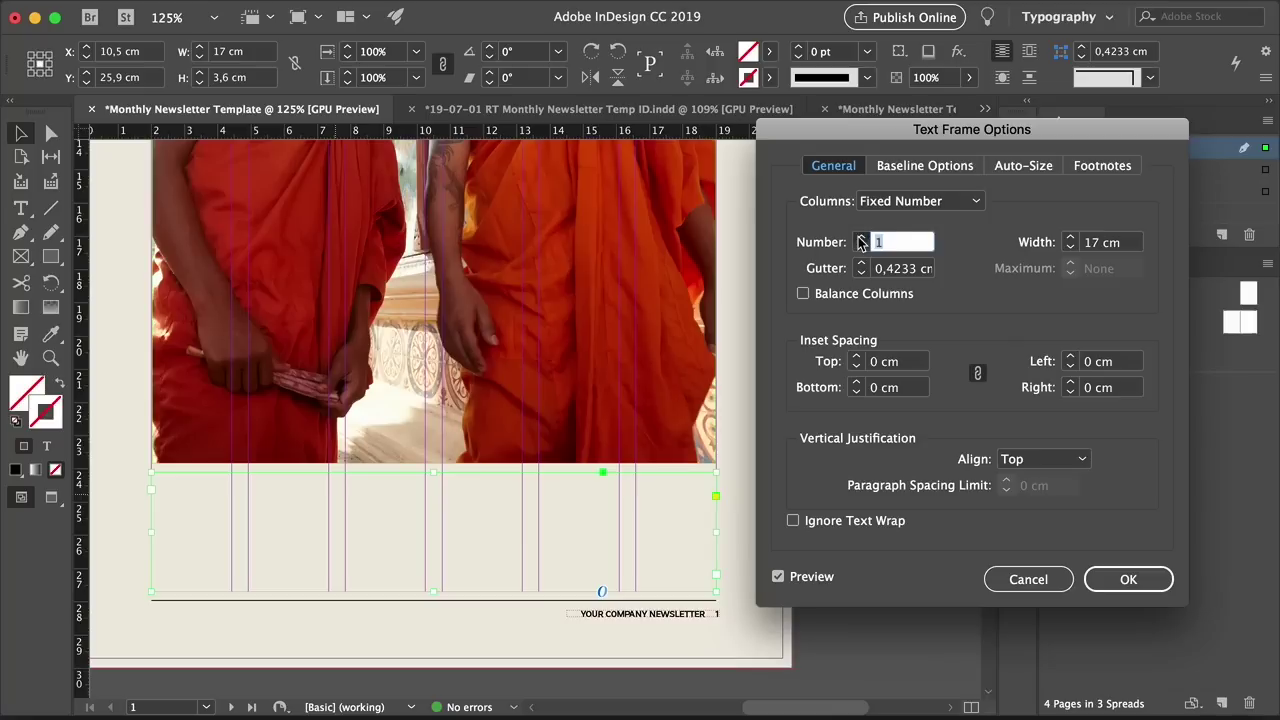
text(3)
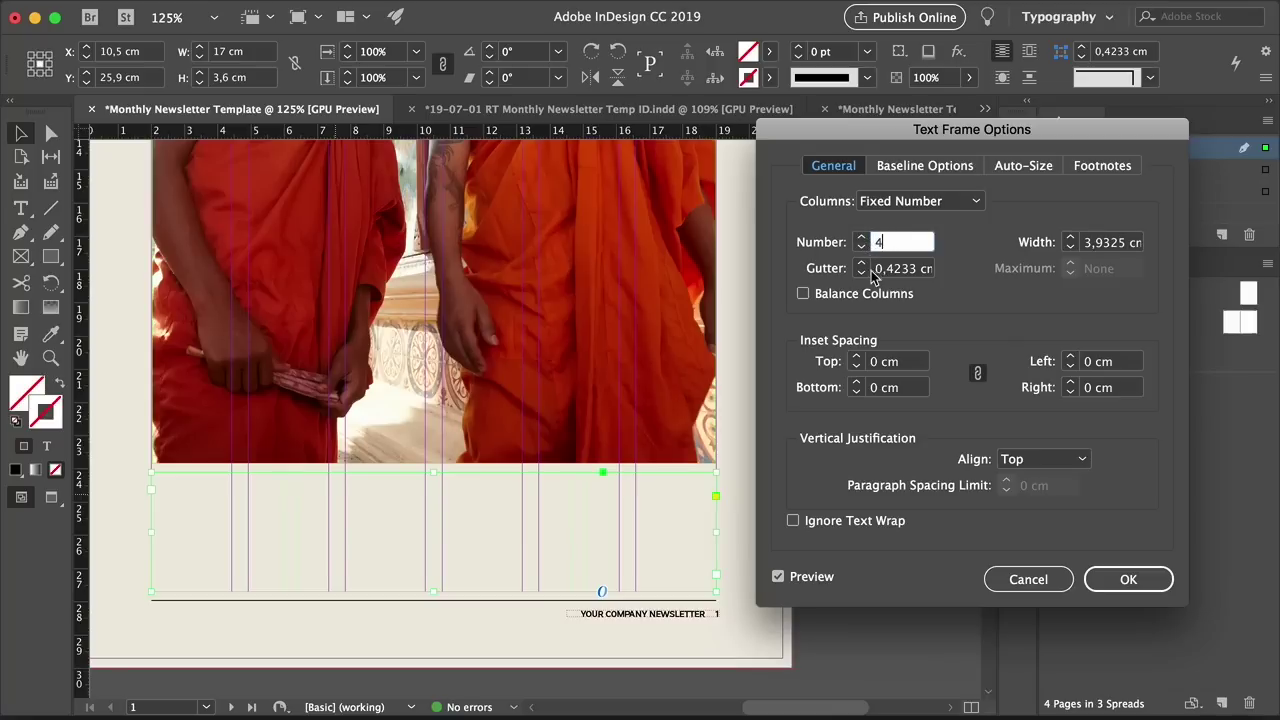
drag(884, 268, 909, 269)
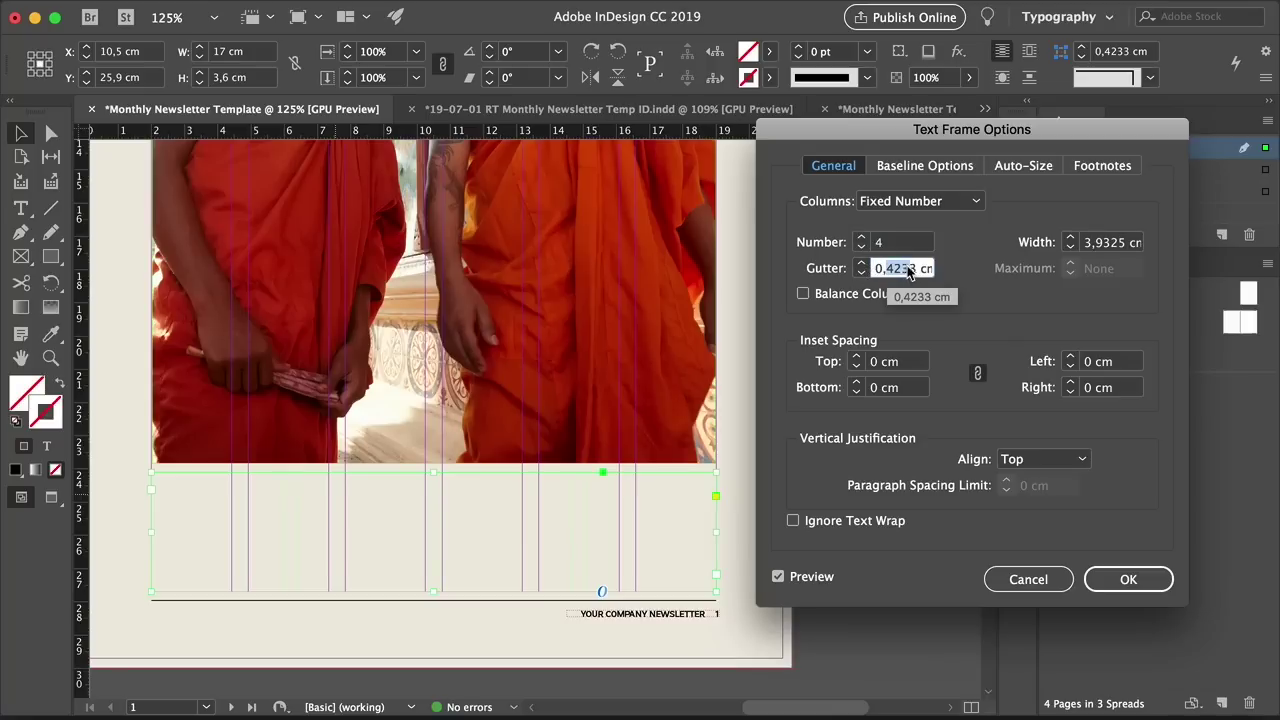
text(0,5)
key(Tab)
key(Return)
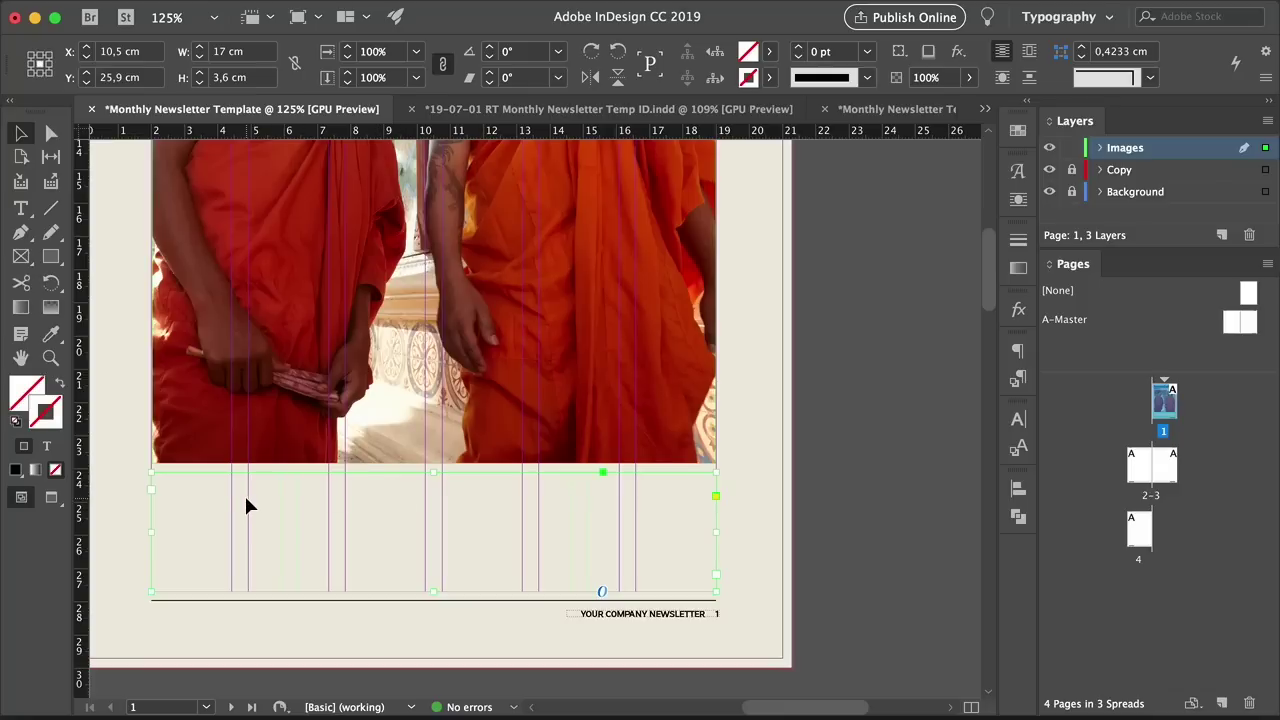
Fill the four-column text frame with placeholder text
key(w)
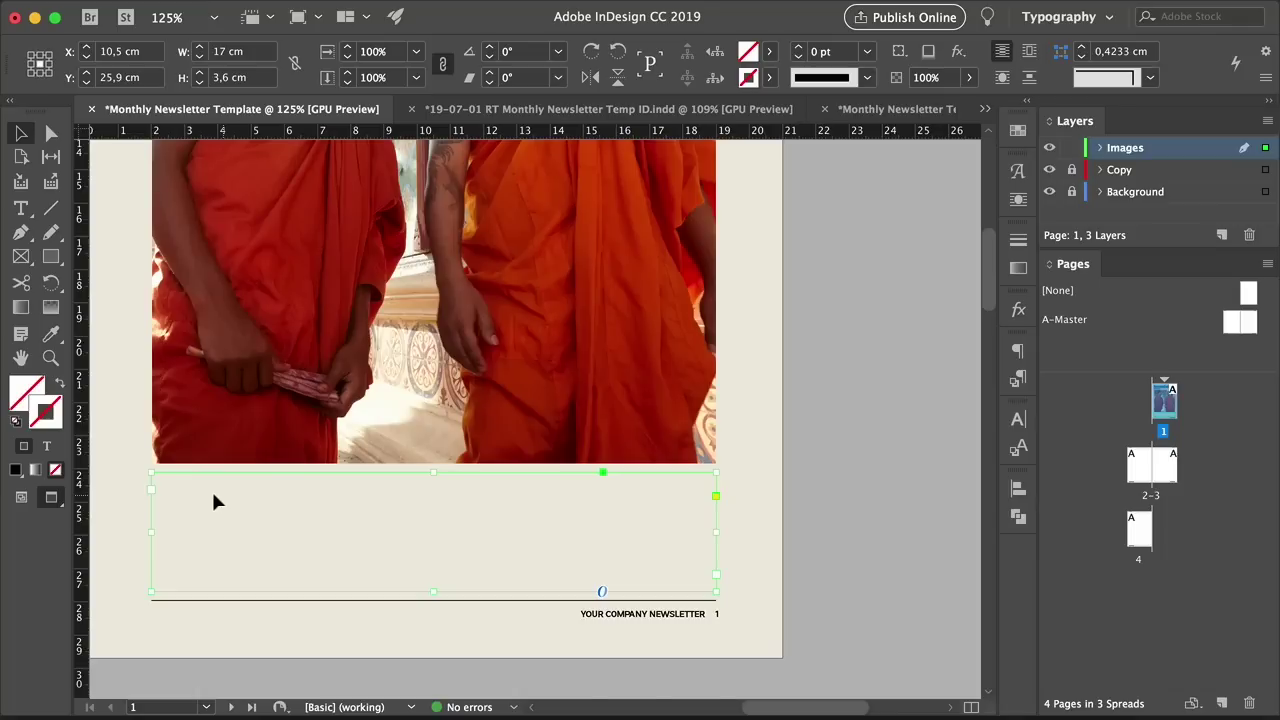
key(w)
double_click(211, 490)
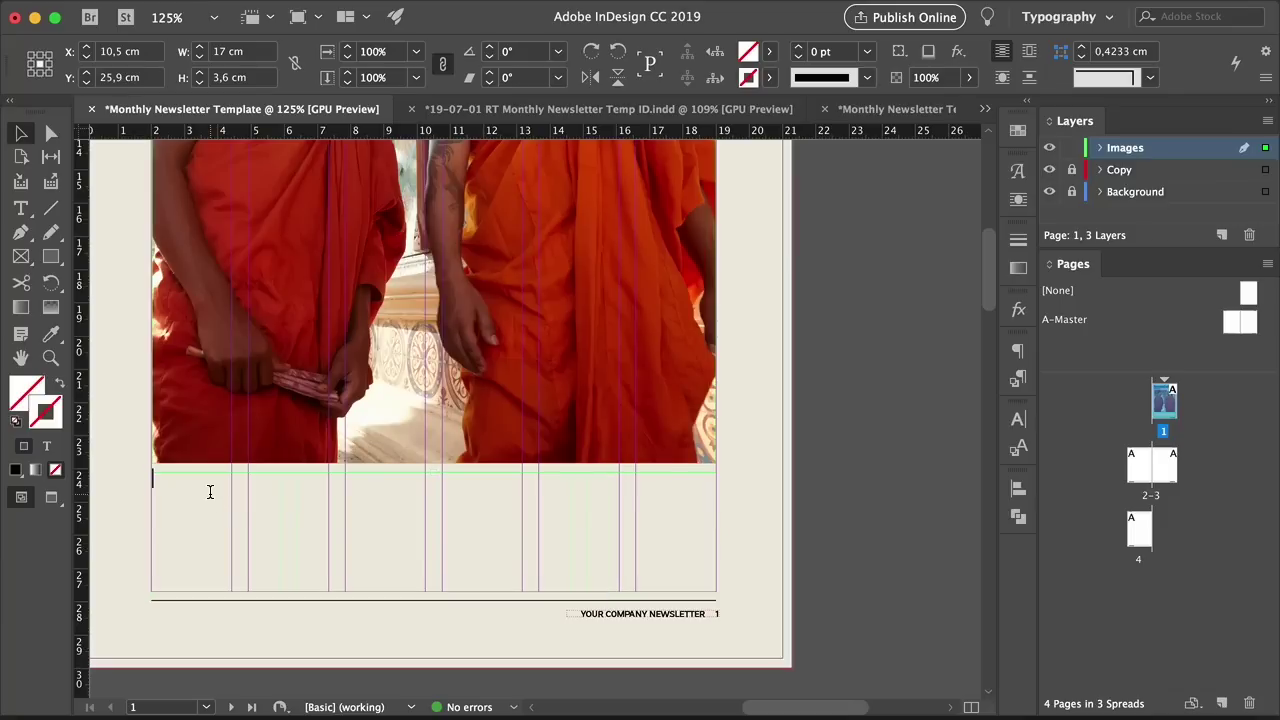
right_click(216, 492)
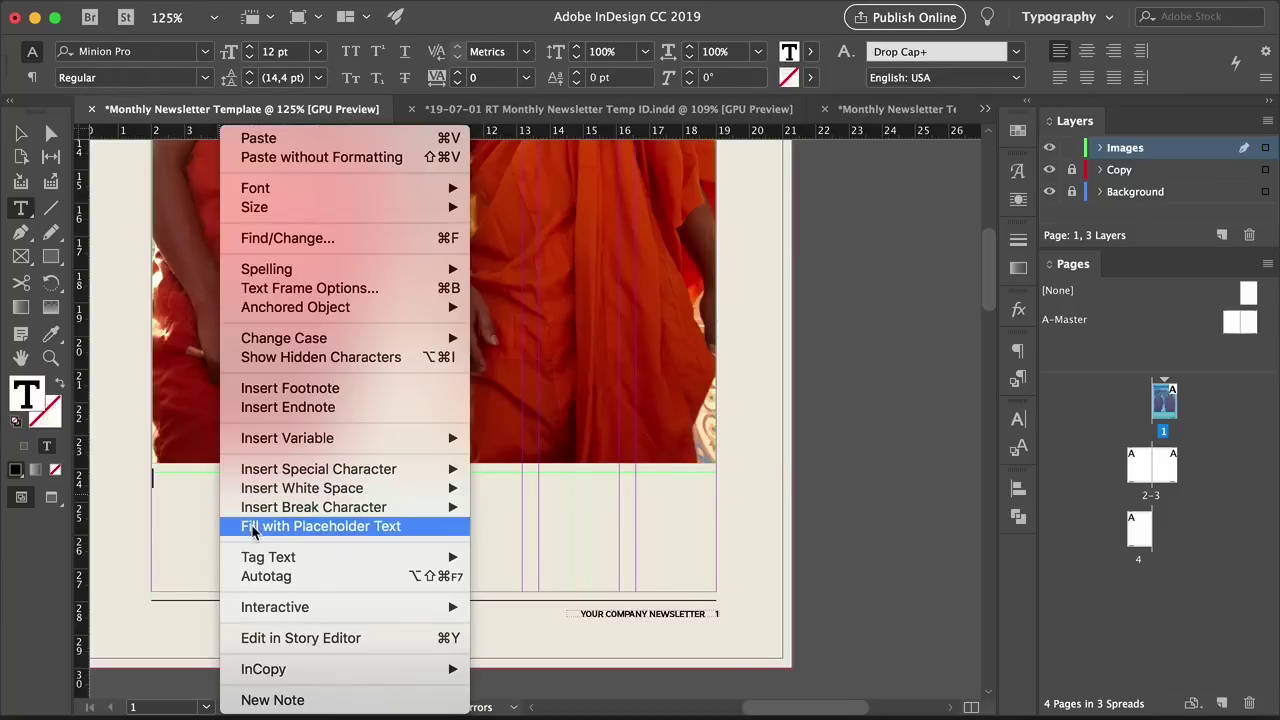
click(245, 526)
key(Escape)
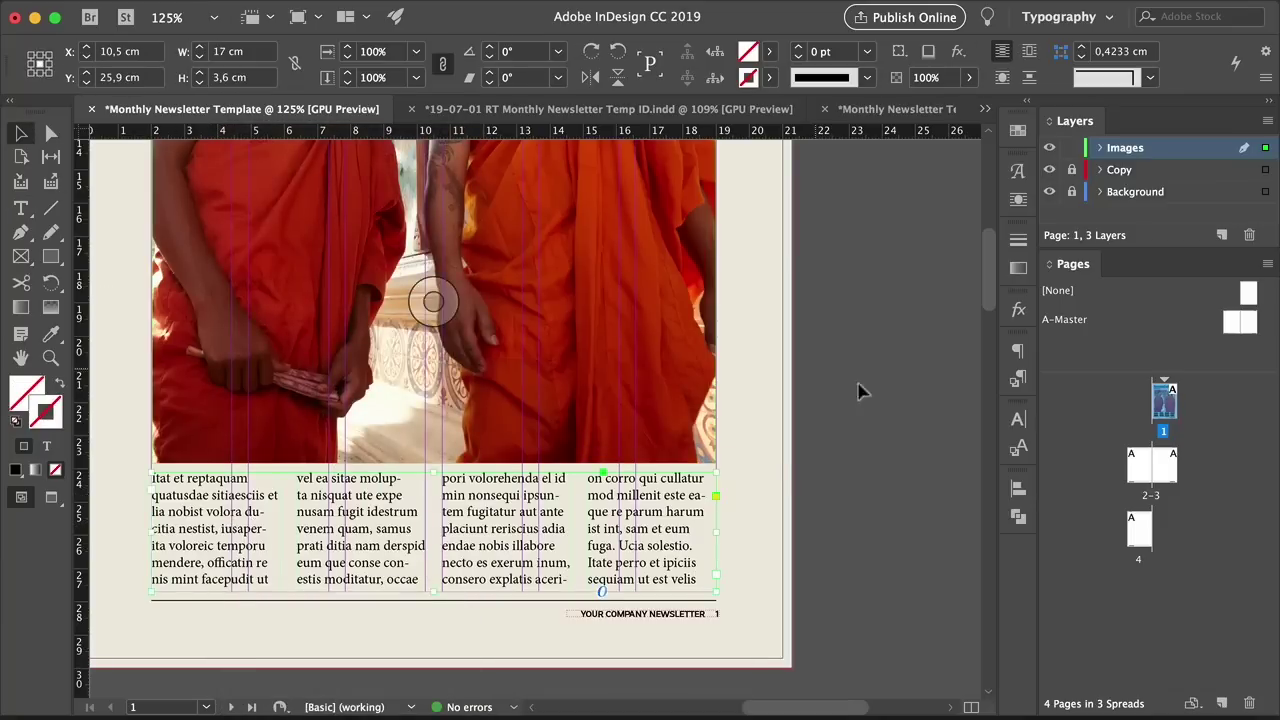
Apply the Front Page TOC Content paragraph style to the placeholder text and set its character style to [None]
click(1018, 378)
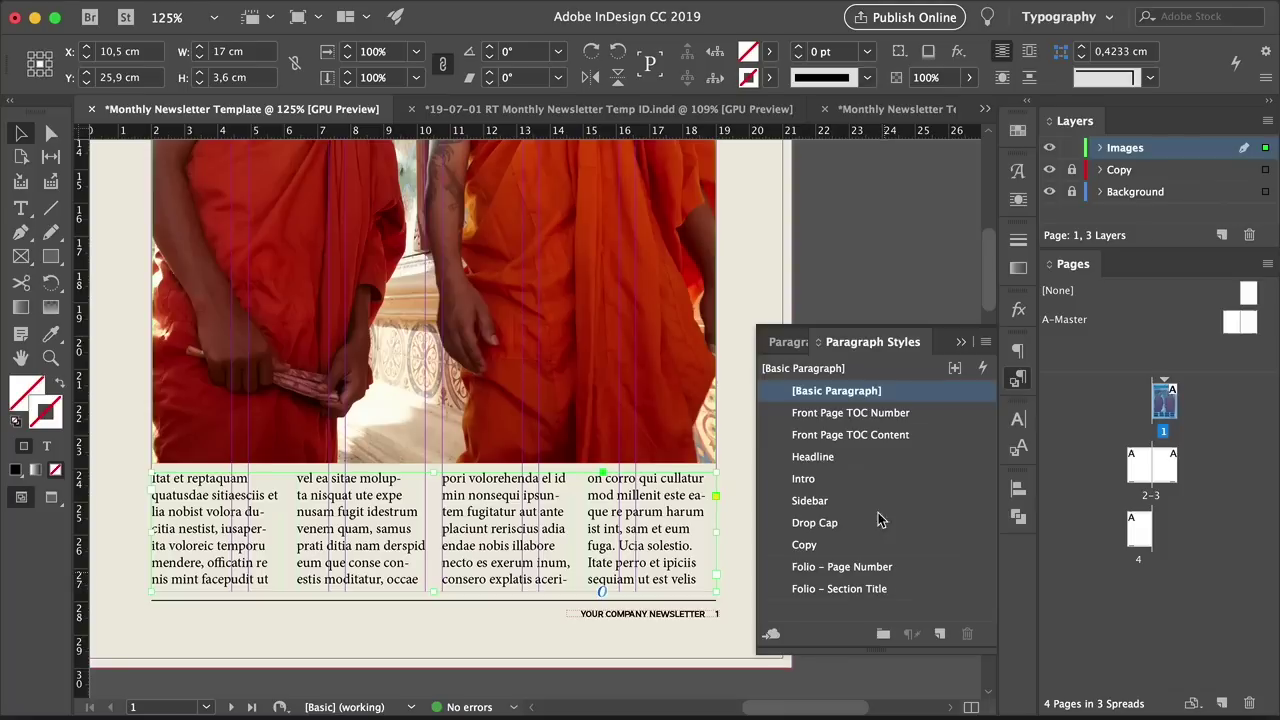
click(882, 434)
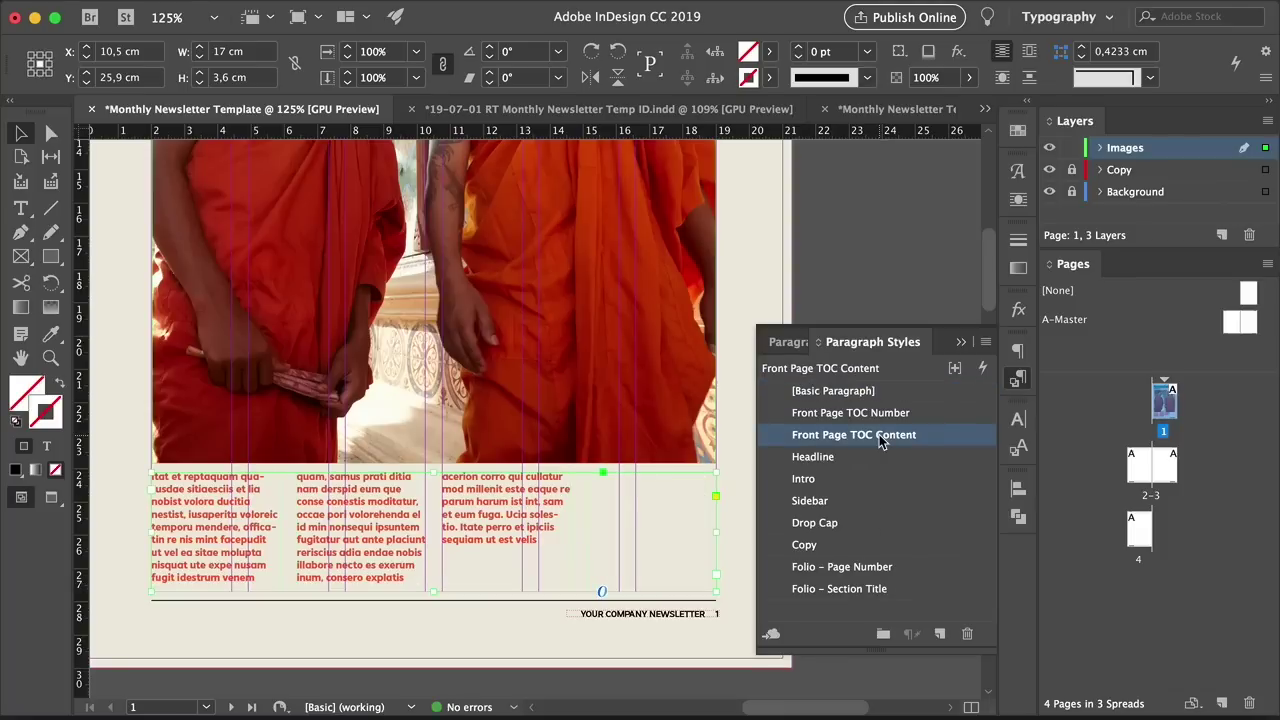
key(t)
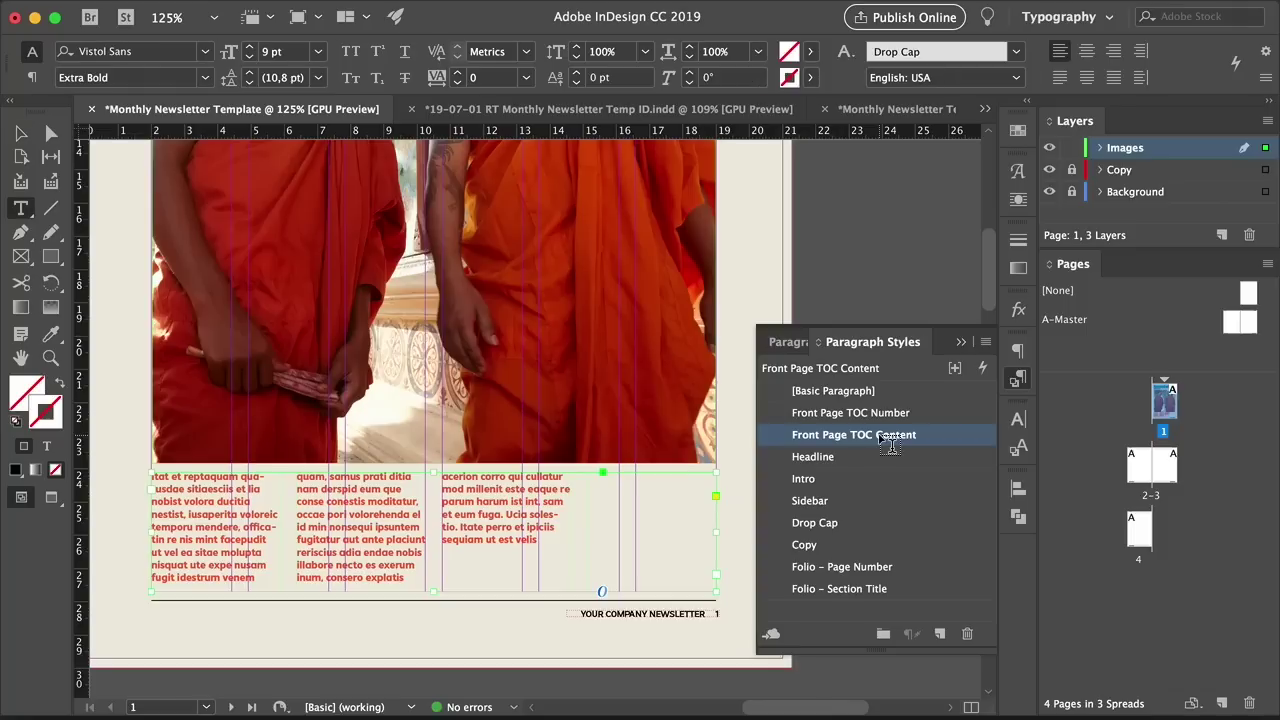
click(1015, 58)
click(990, 71)
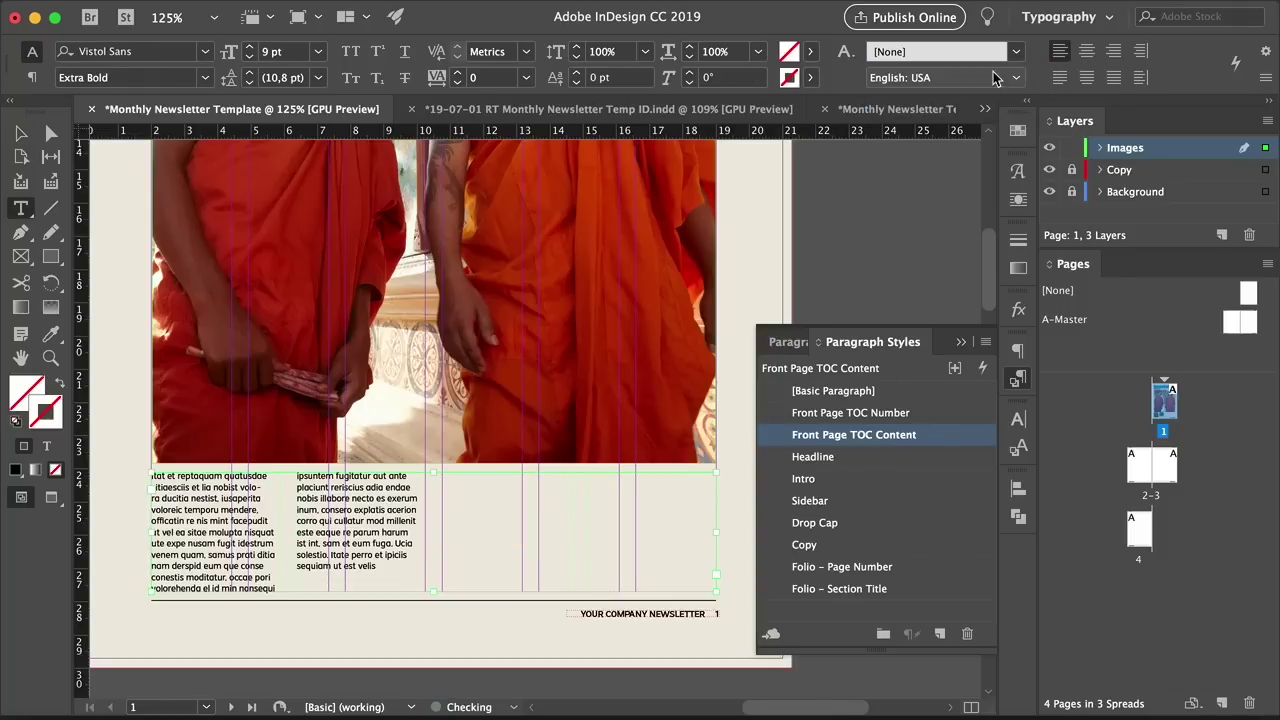
Center-align all of the placeholder text in the frame
click(341, 527)
click(262, 509)
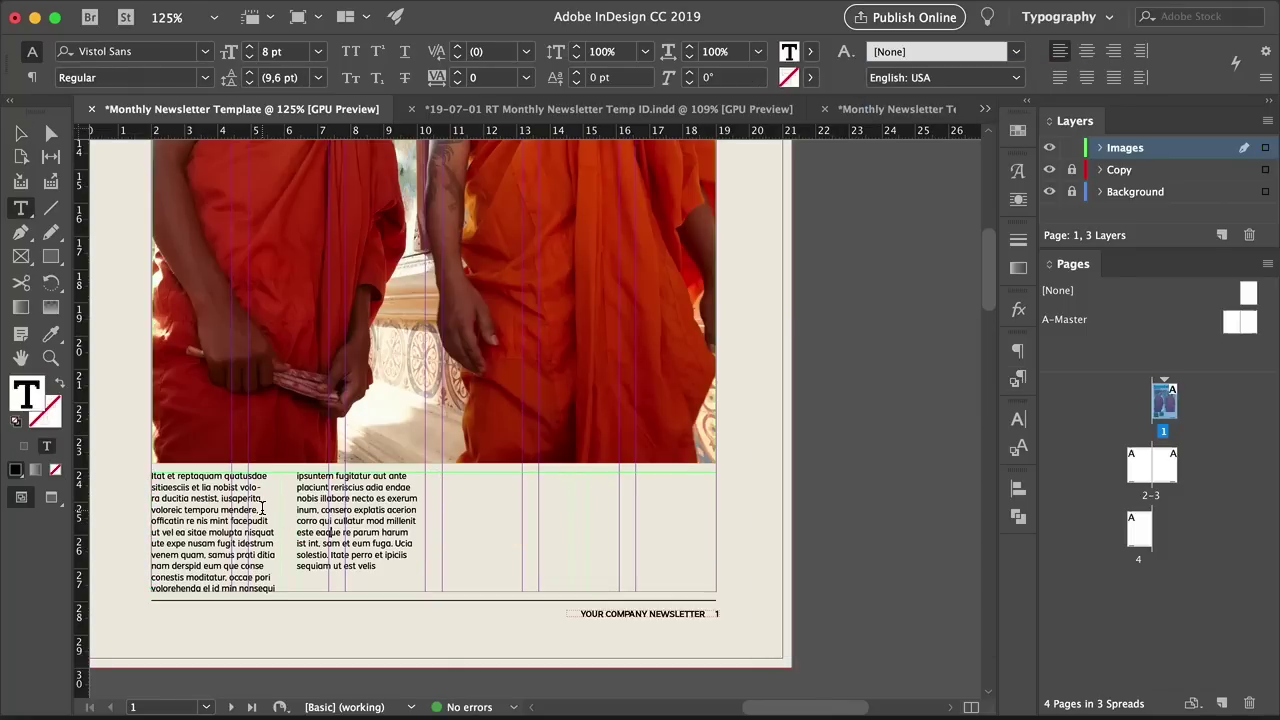
key(super+a)
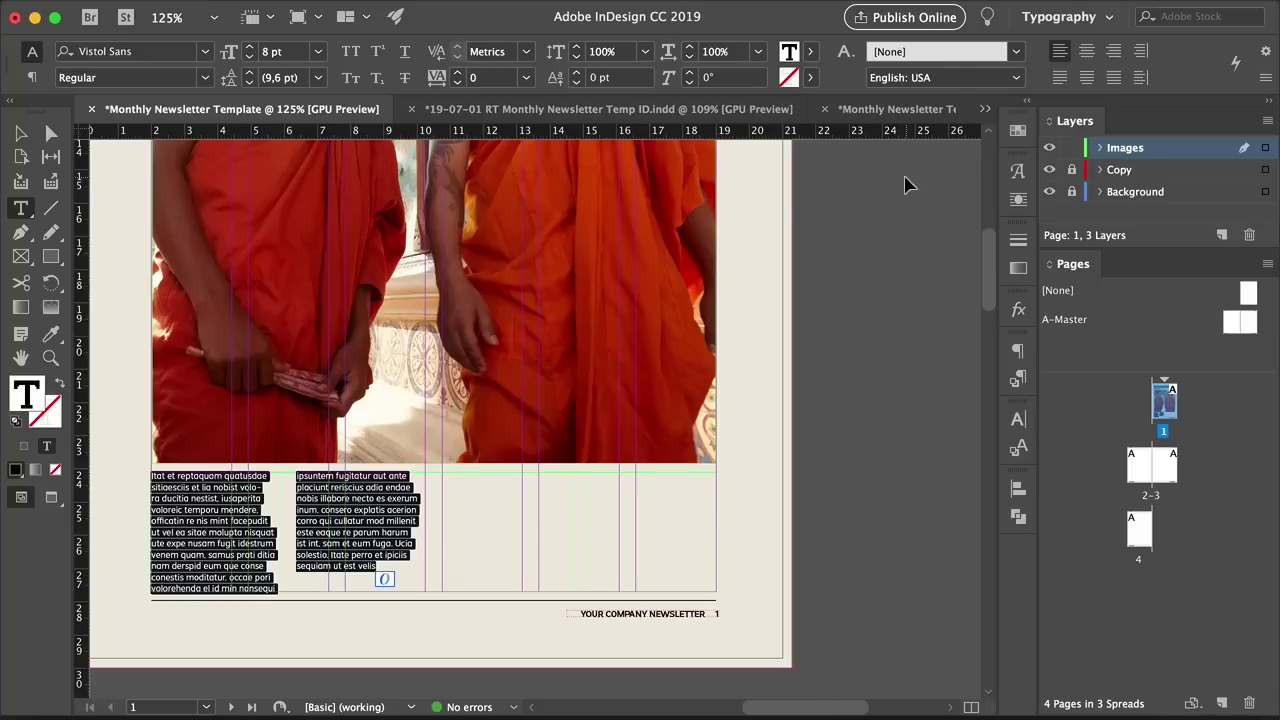
click(1087, 51)
click(22, 133)
Trim the placeholder text to one short paragraph ending in "officatin re nis mint facepudit."
key(super+equal)
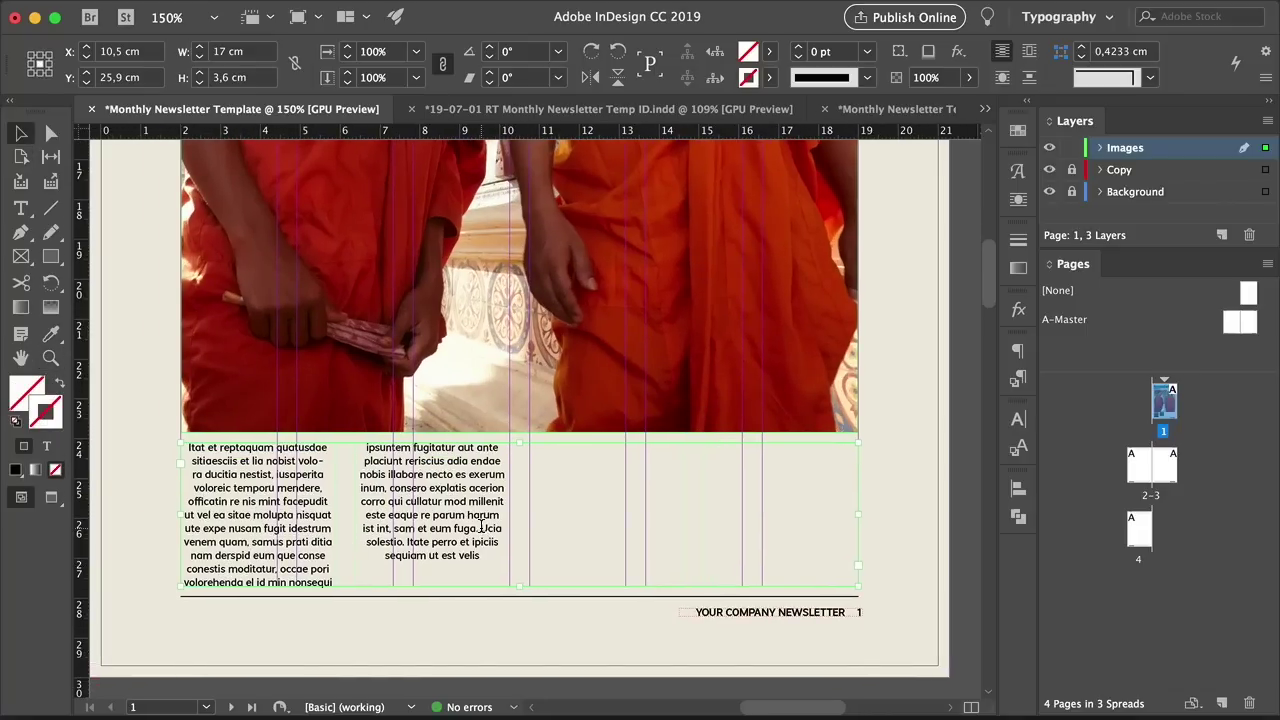
double_click(481, 527)
key(super+a)
text(Itat et reptaquam quatusdae sitioesciis et lia nobist volora ducitia nestist, iusaperita voloreic temporu mendere, officatin re nis mint facepudit.)
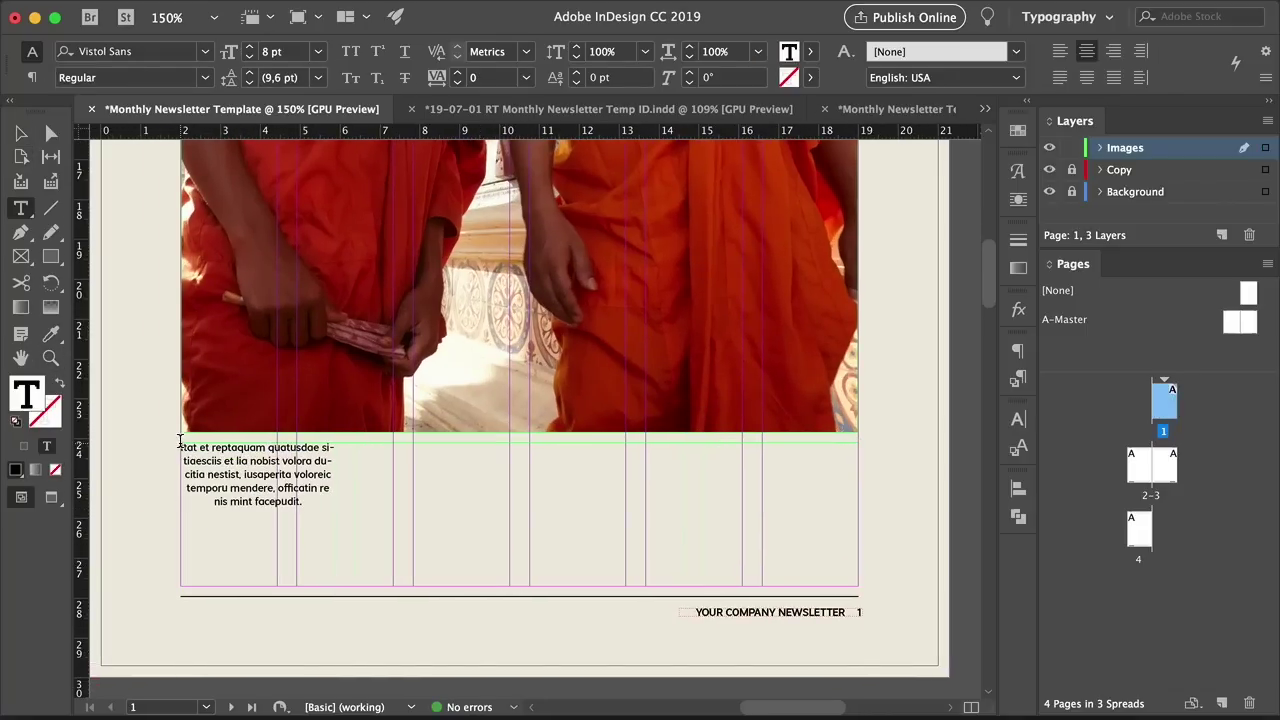
Add the number 2 above the paragraph, separated by an empty line, and give it the Front Page TOC Number style
click(180, 446)
key(Return)
key(Return)
text(2)
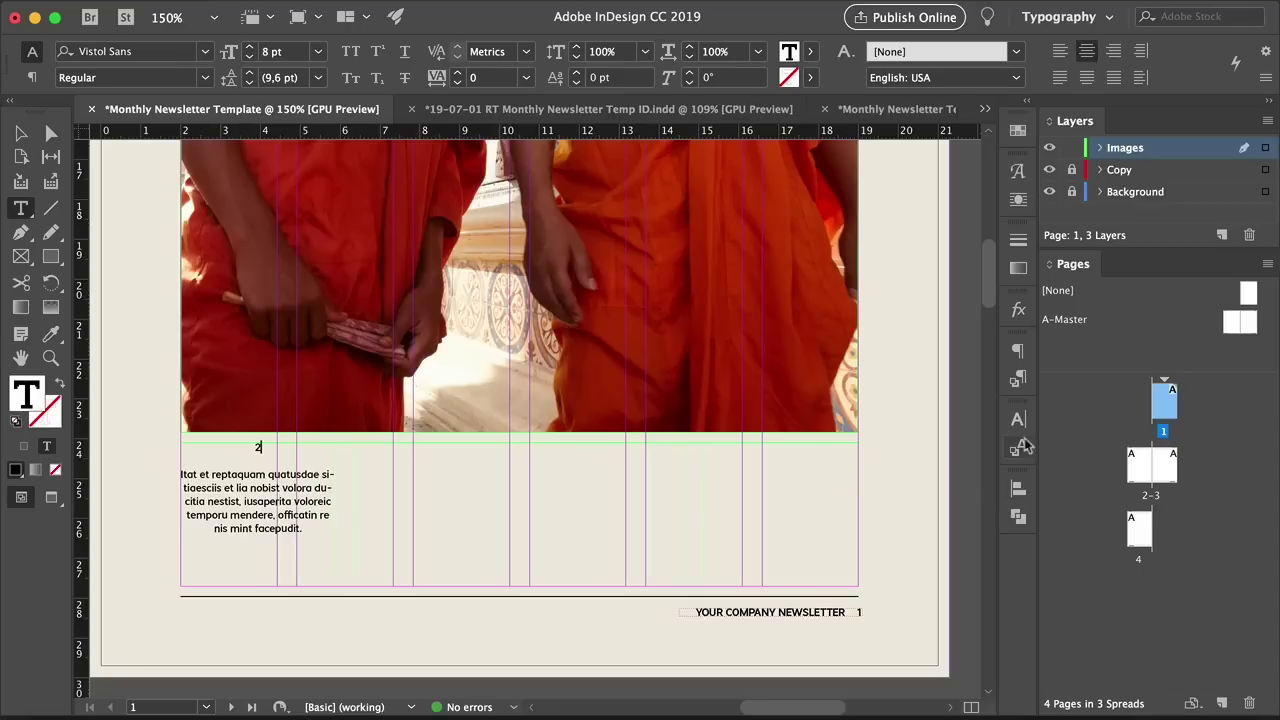
click(1018, 380)
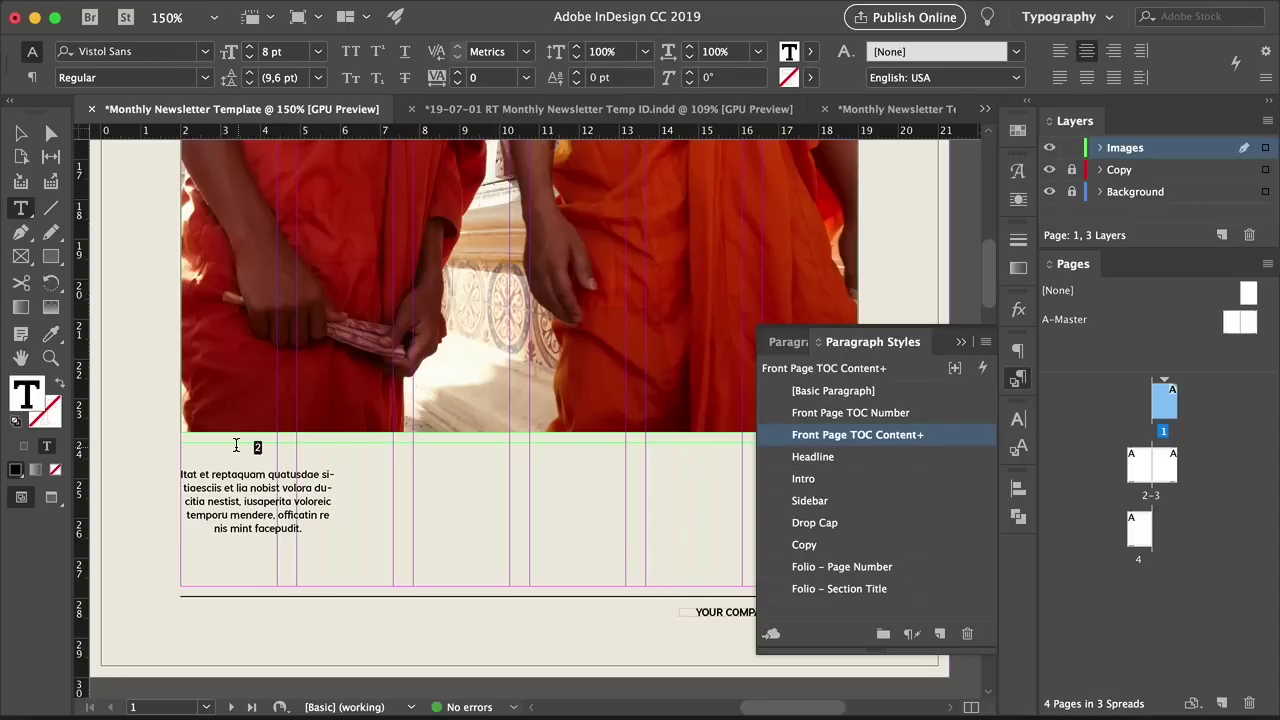
click(899, 413)
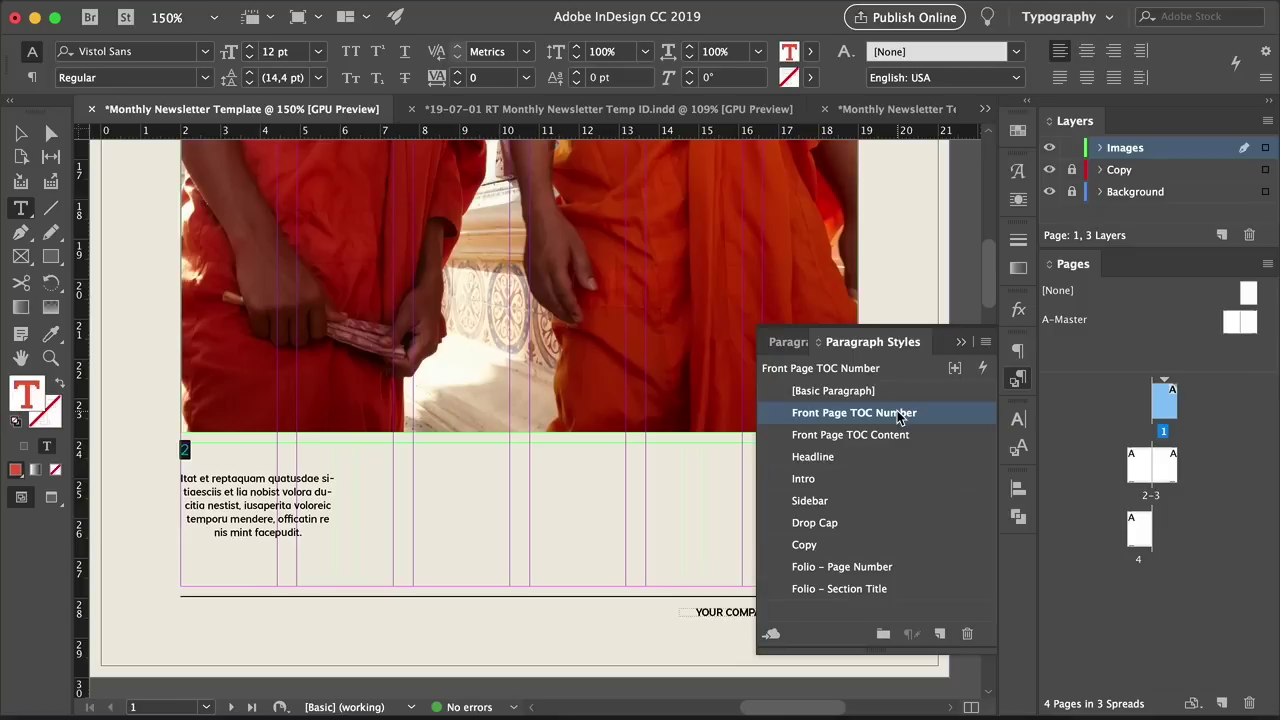
Center-align the number together with the paragraph beneath it
key(super+a)
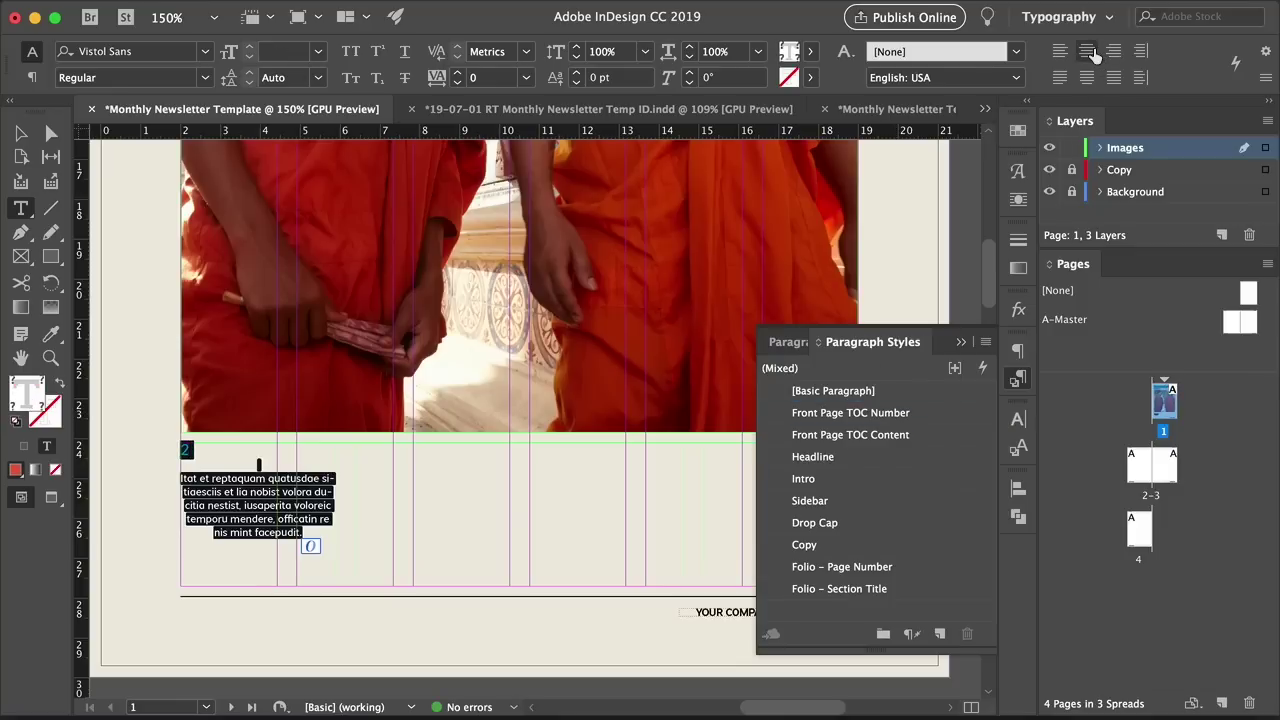
click(1087, 51)
click(300, 531)
Lower the text frame's top edge to make the frame about 2,5 cm high, and turn off hyphenation for its text
click(20, 133)
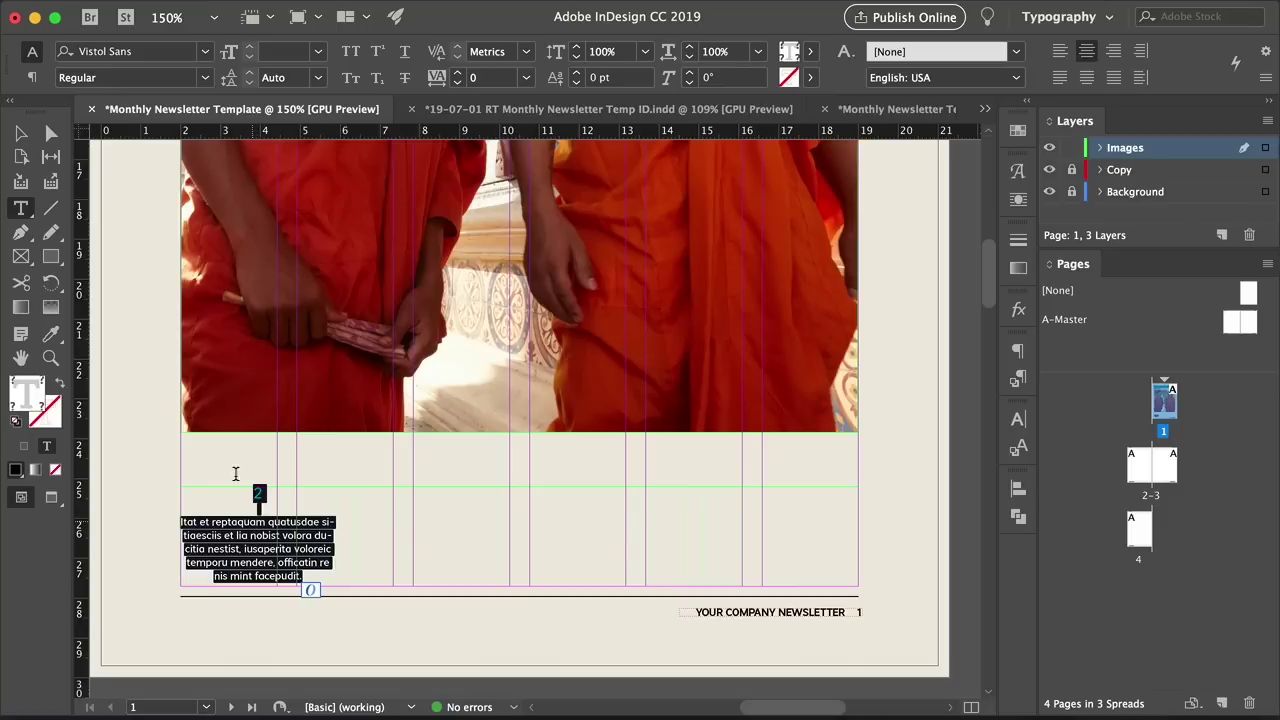
click(32, 77)
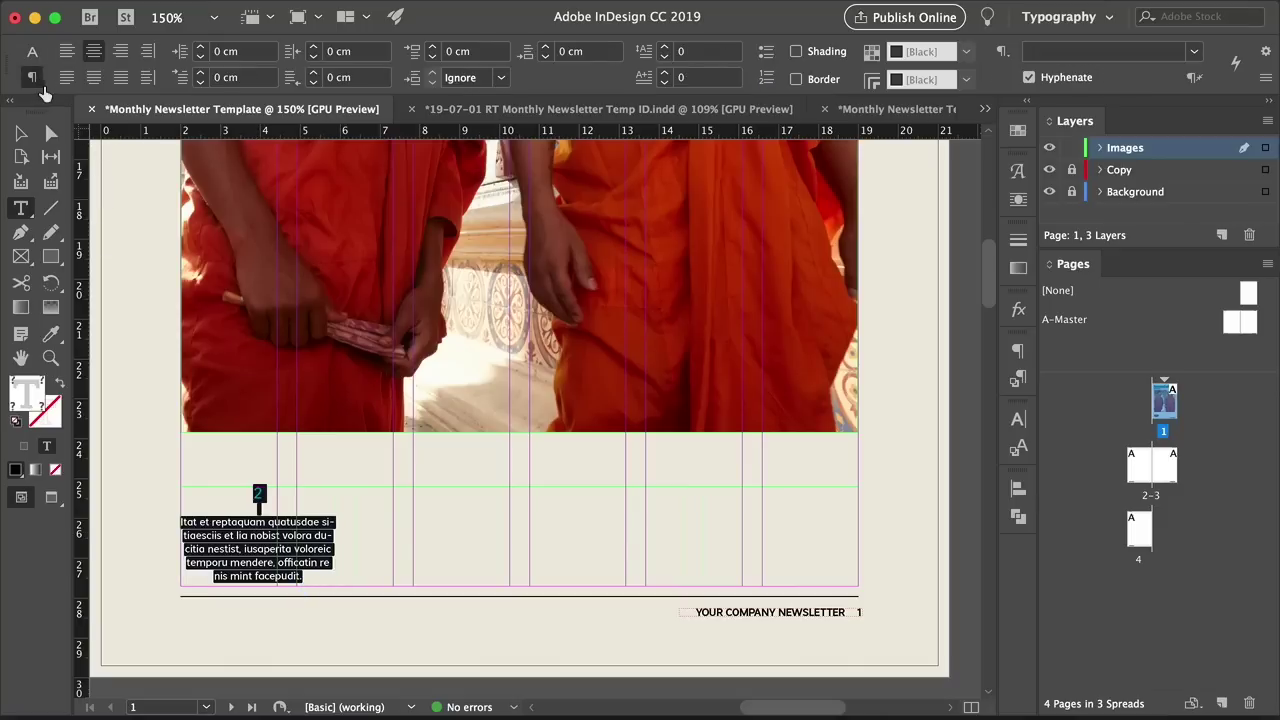
click(1029, 78)
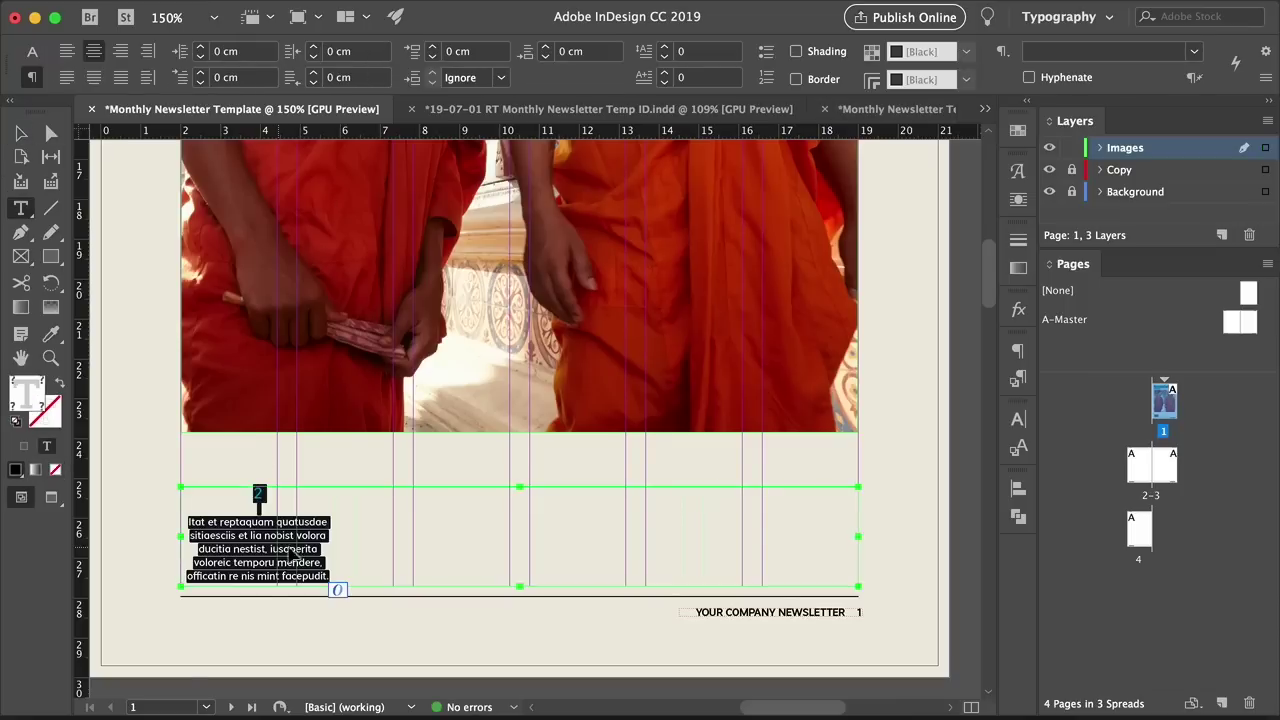
Duplicate the numbered entry into the second, third and fourth columns of the frame
click(425, 572)
key(Return)
text(2 Itat et reptaquam quatusdae sitiaesciis et lia nobist volora ducitia nestist, iusaperita voloreic temporu mendere, officatin re nis mint facepudit.)
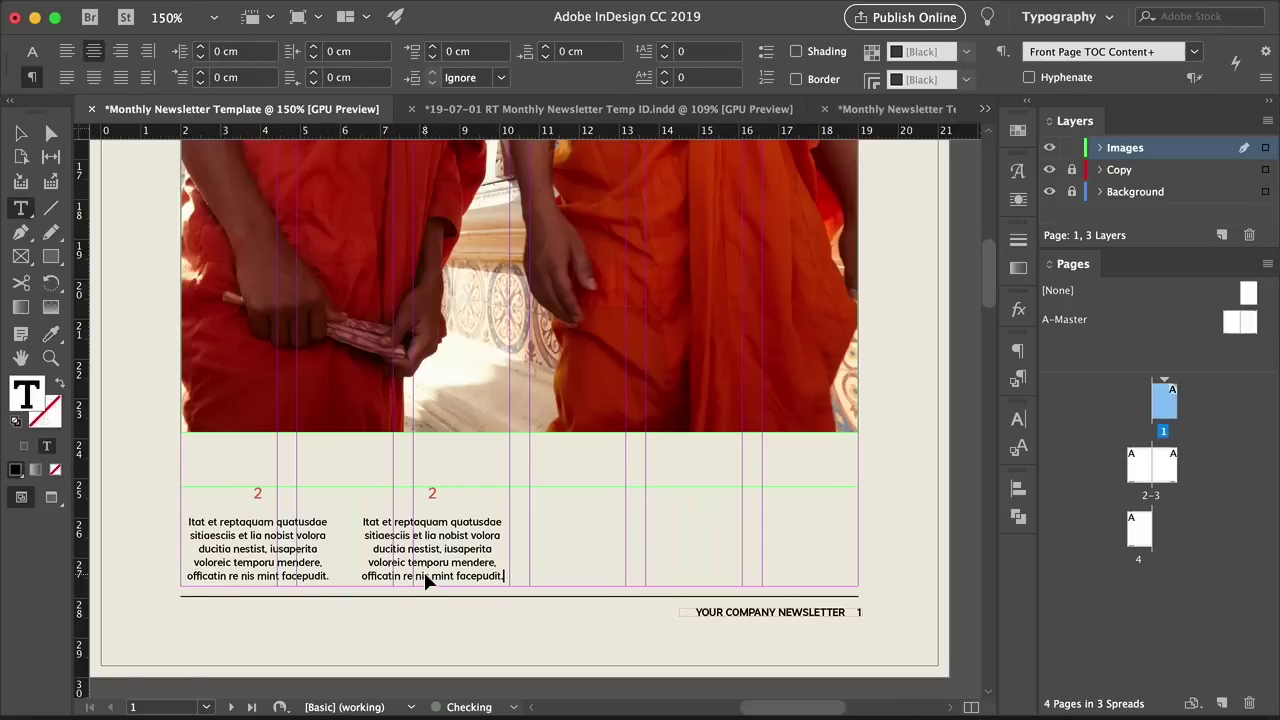
key(Return)
text(2 Itat et reptaquam quatusdae sitiaesciis et lia nobist volora ducitia nestist, iusaperita voloreic temporu mendere, officatin re nis mint facepudit.)
key(Return)
text(2 Itat et reptaquam quatusdae sitiaesciis et lia nobist volora ducitia nestist, iusaperita voloreic temporu mendere, officatin re nis mint facepudit.)
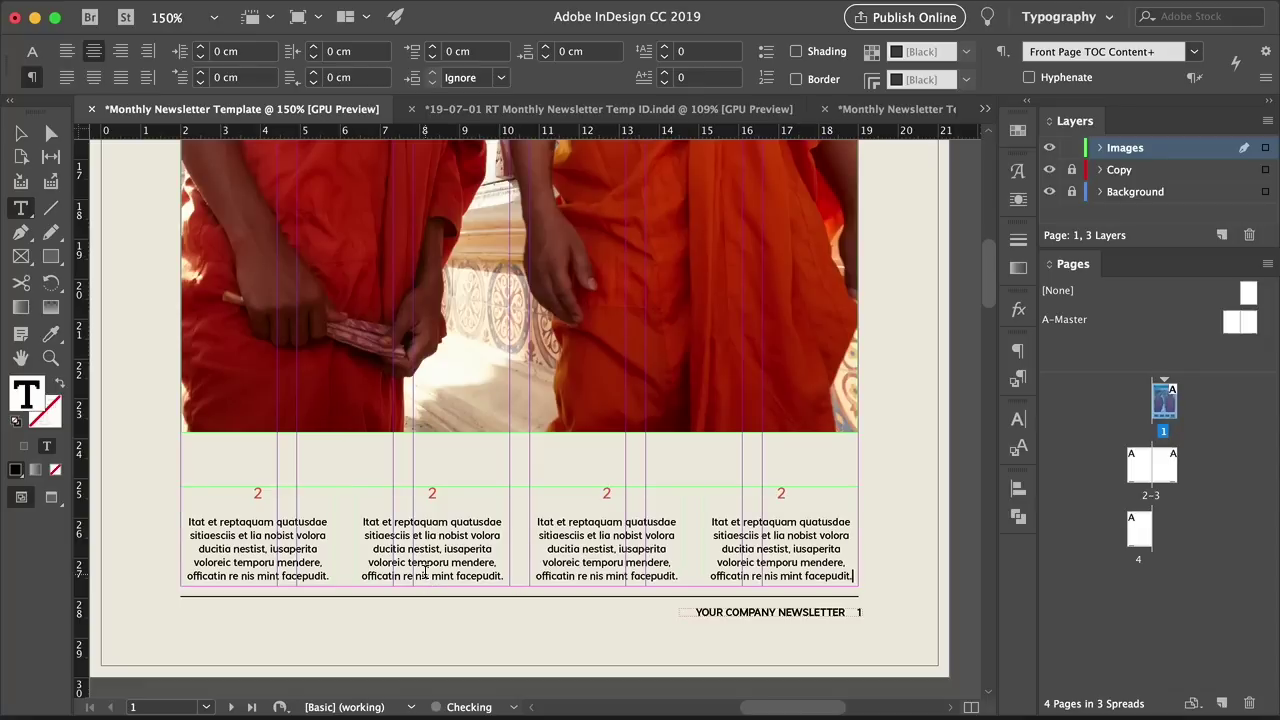
Change the numbers above the second, third and fourth entries to 4, 6 and 8
drag(428, 492, 441, 496)
text(4)
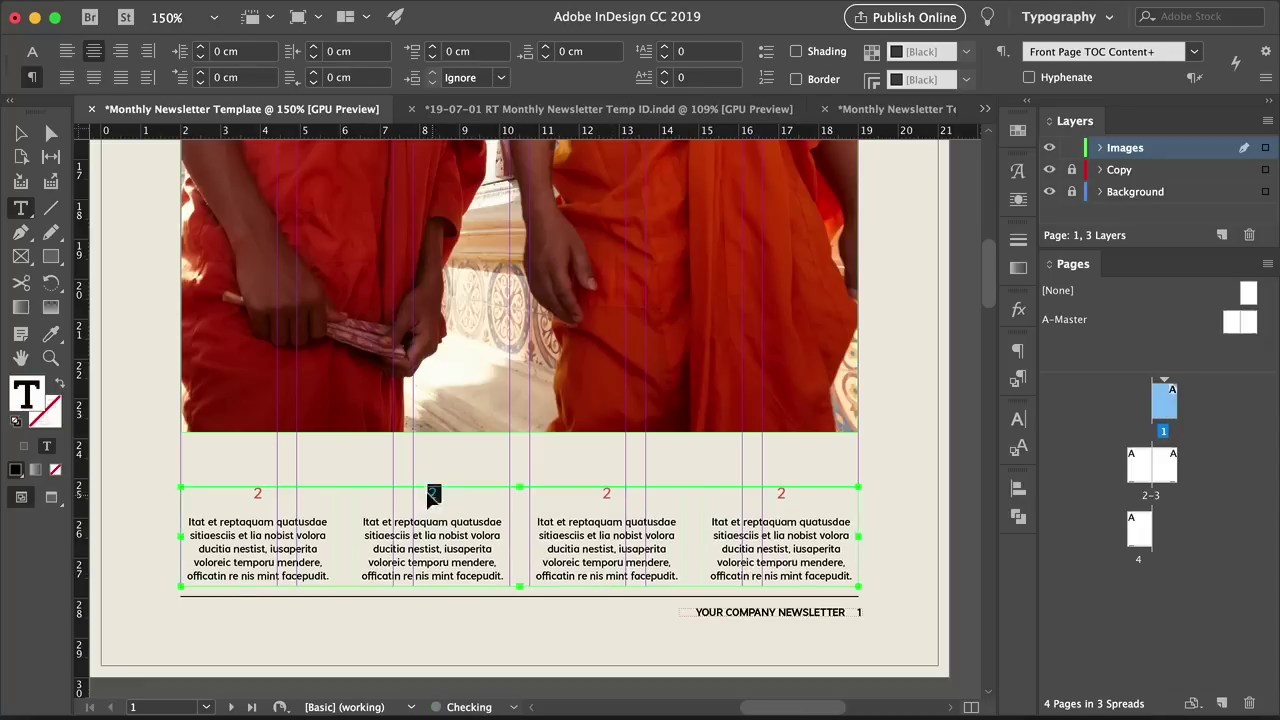
double_click(609, 494)
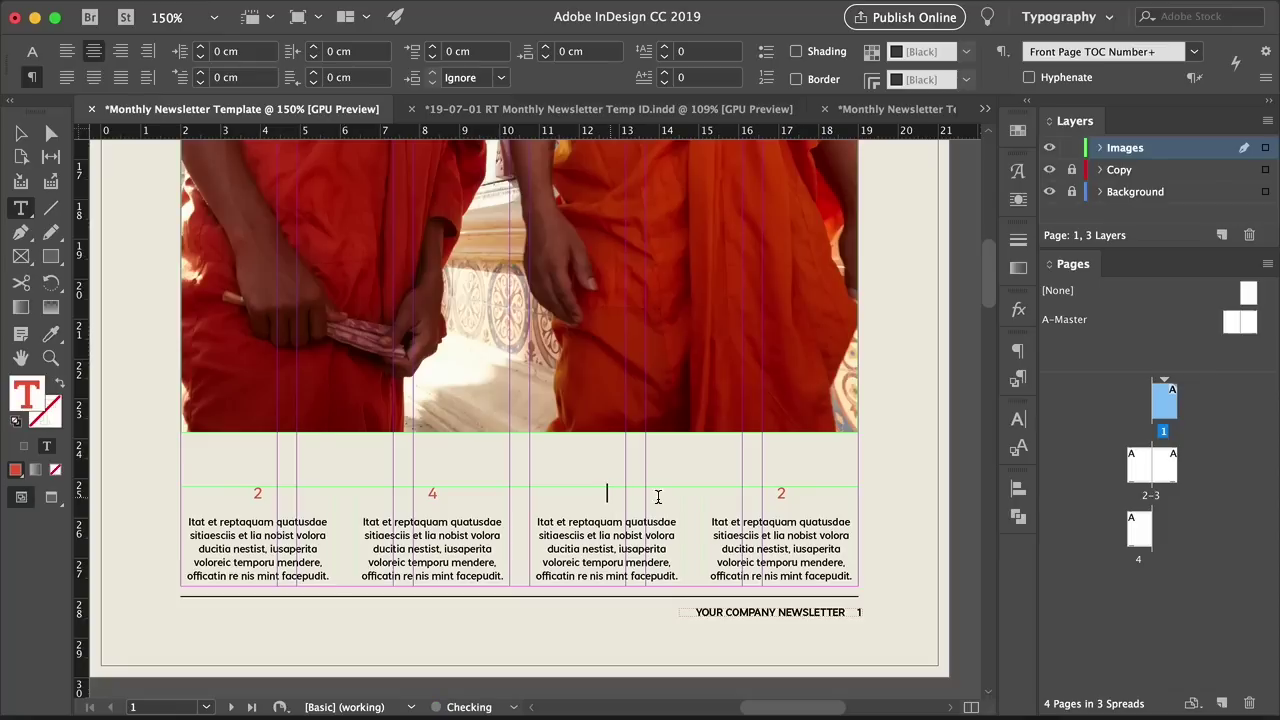
text(6)
key(Escape)
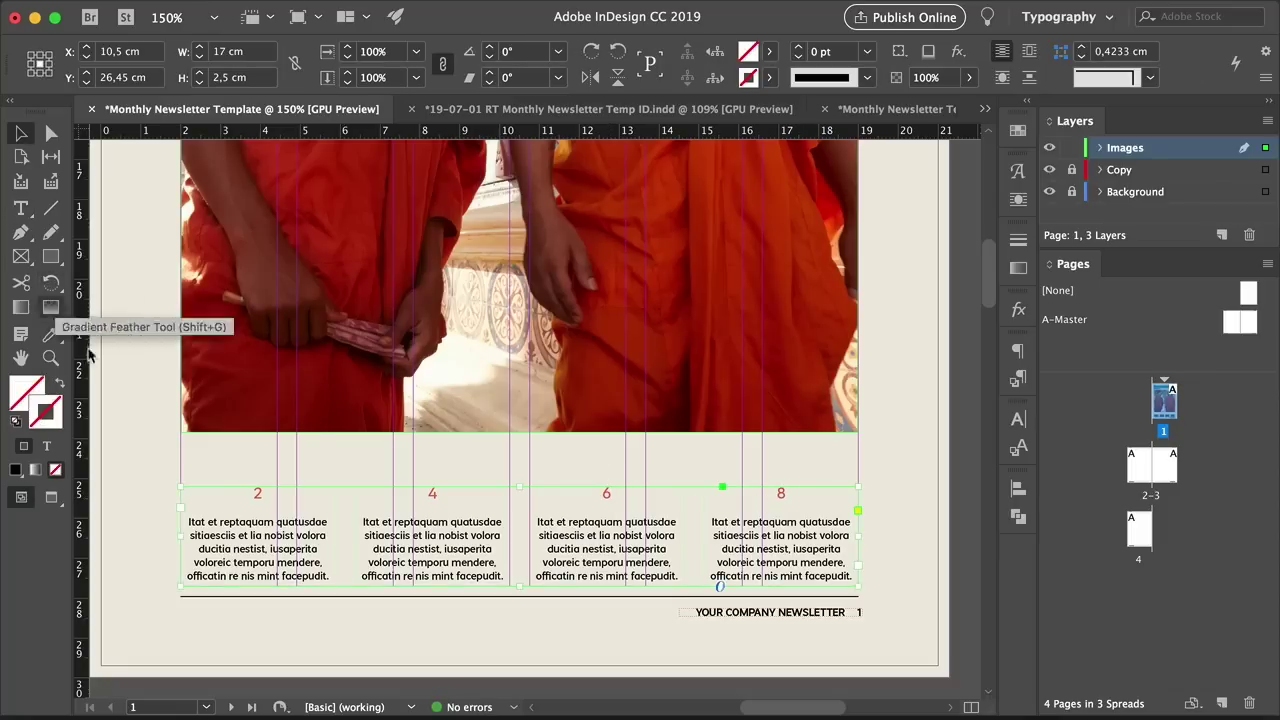
Unlock the Copy layer and duplicate the rule under the masthead caption line into the gap between the photo and the text columns
click(125, 443)
key(super+1)
drag(520, 360, 457, 640)
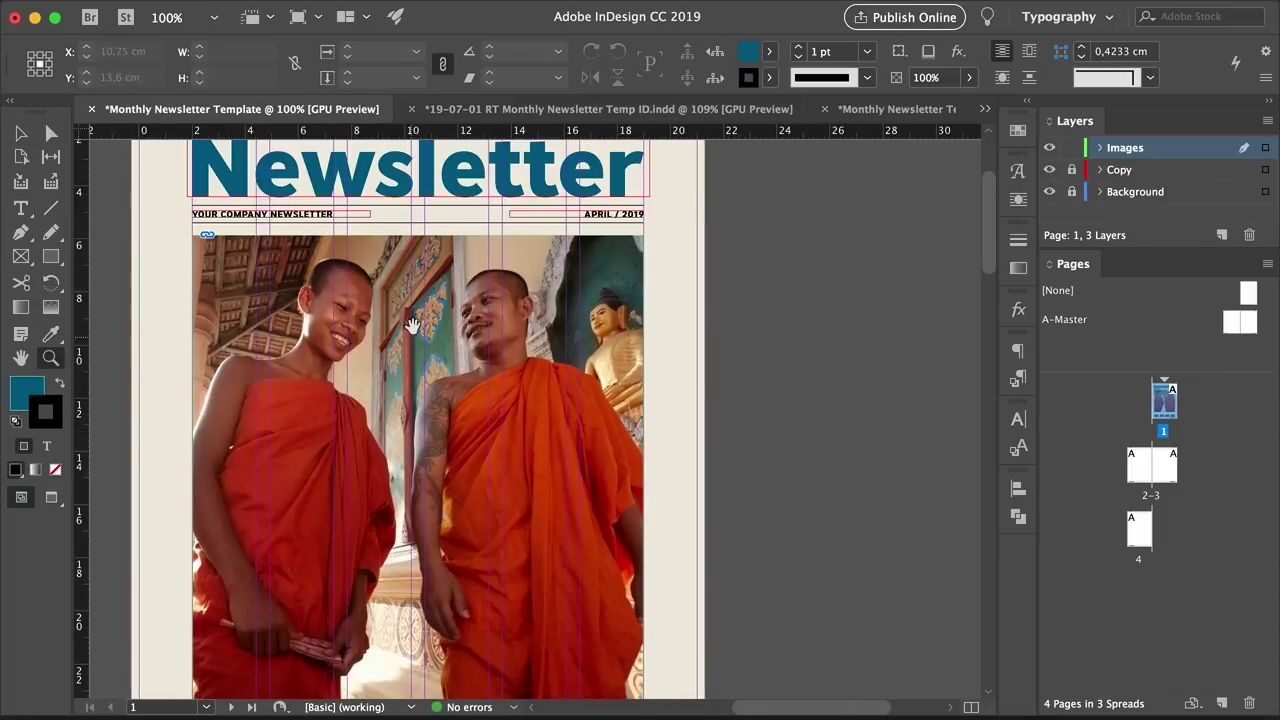
drag(445, 234, 434, 171)
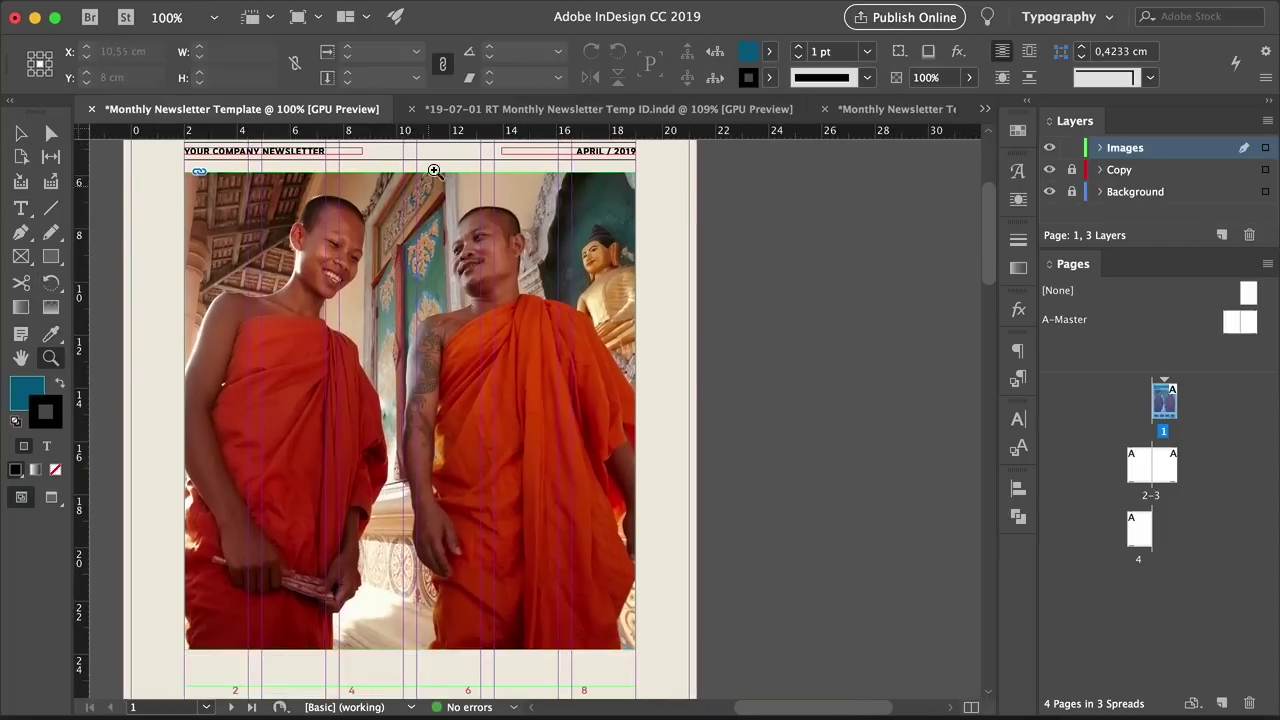
click(1071, 169)
drag(527, 165, 498, 651)
scroll(480, 560, down, 4)
Move the four-column text frame to the Copy layer and extend its top edge upward by about 0,4 cm
click(474, 514)
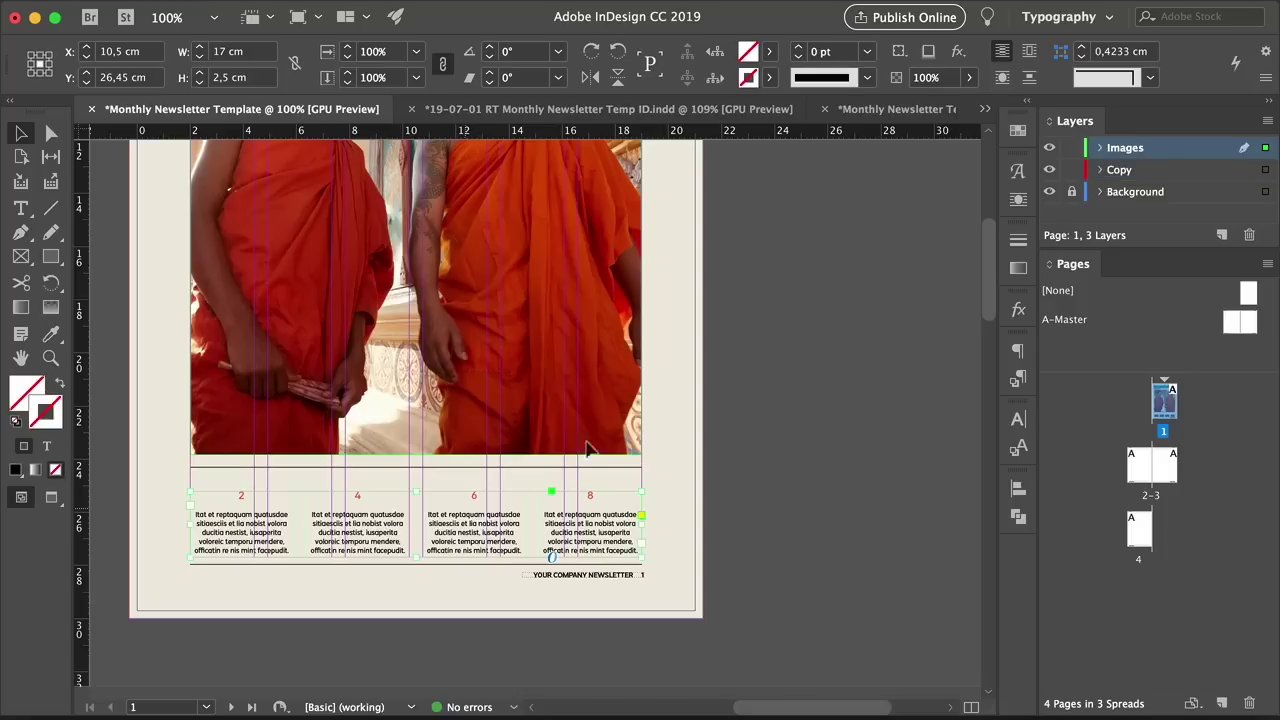
drag(1268, 170, 1265, 169)
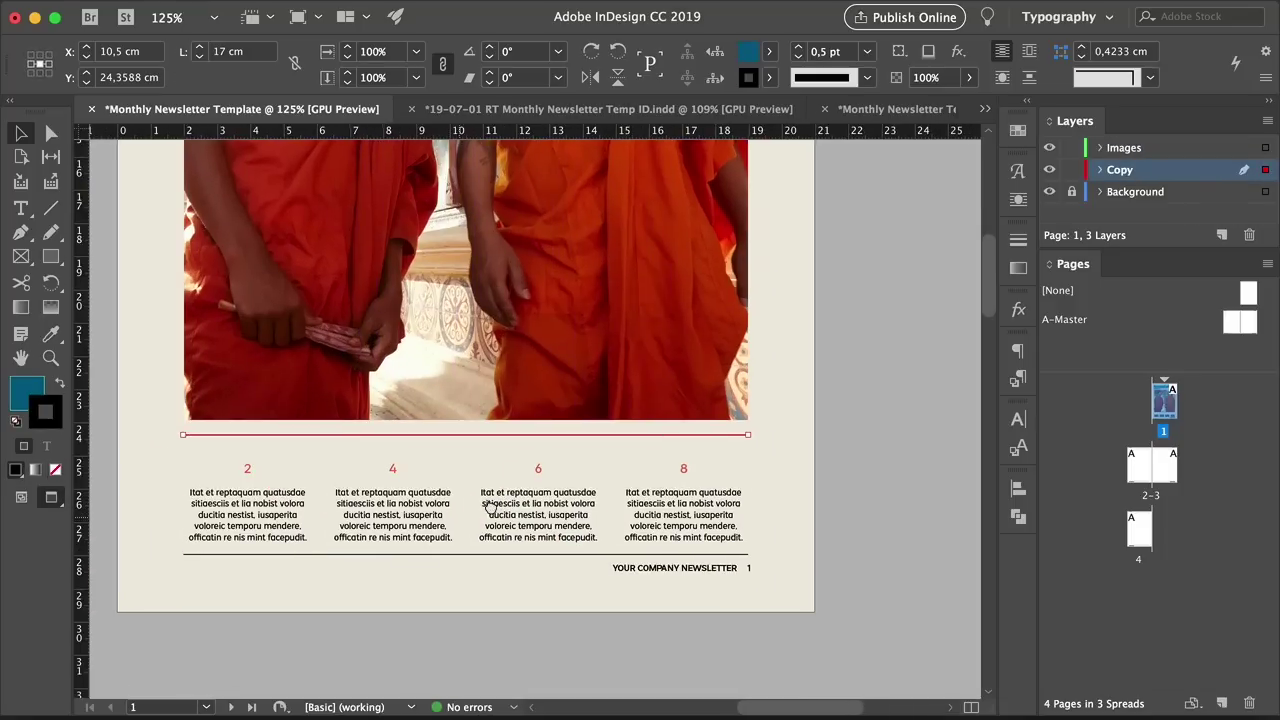
click(488, 506)
key(w)
drag(466, 462, 466, 449)
Insert a title line reading "reptaquam quatusdae" between the number 2 and the first entry's paragraph
scroll(405, 492, up, 1)
scroll(380, 488, down, 1)
triple_click(212, 464)
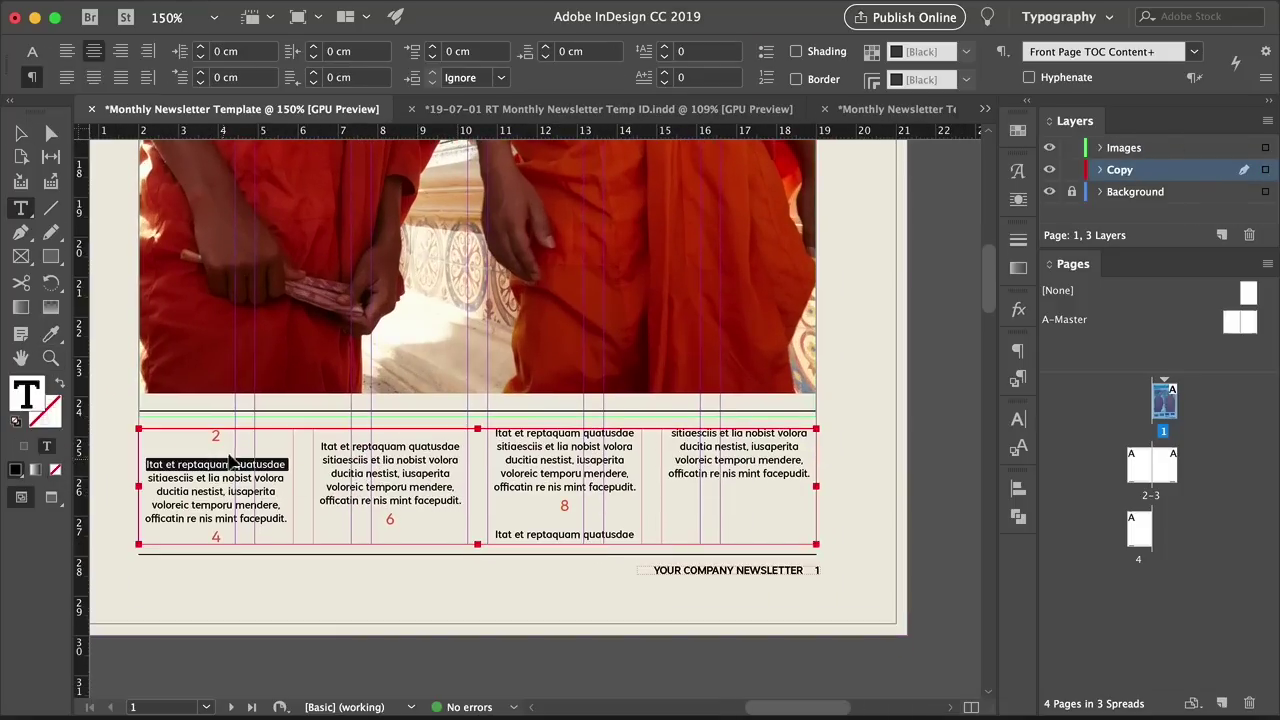
drag(176, 464, 283, 462)
click(224, 445)
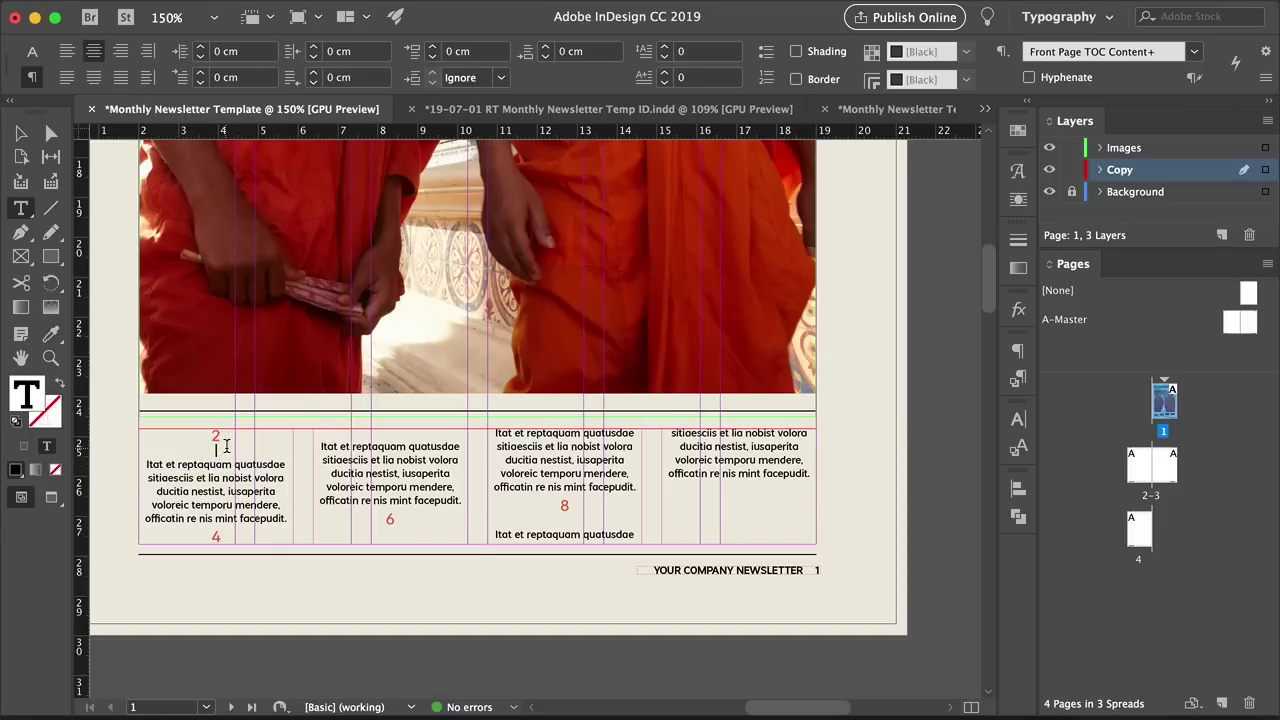
text(reptaquam quatusdae)
key(Return)
Format the title line of the first contents entry in all caps with the Bold weight
triple_click(250, 451)
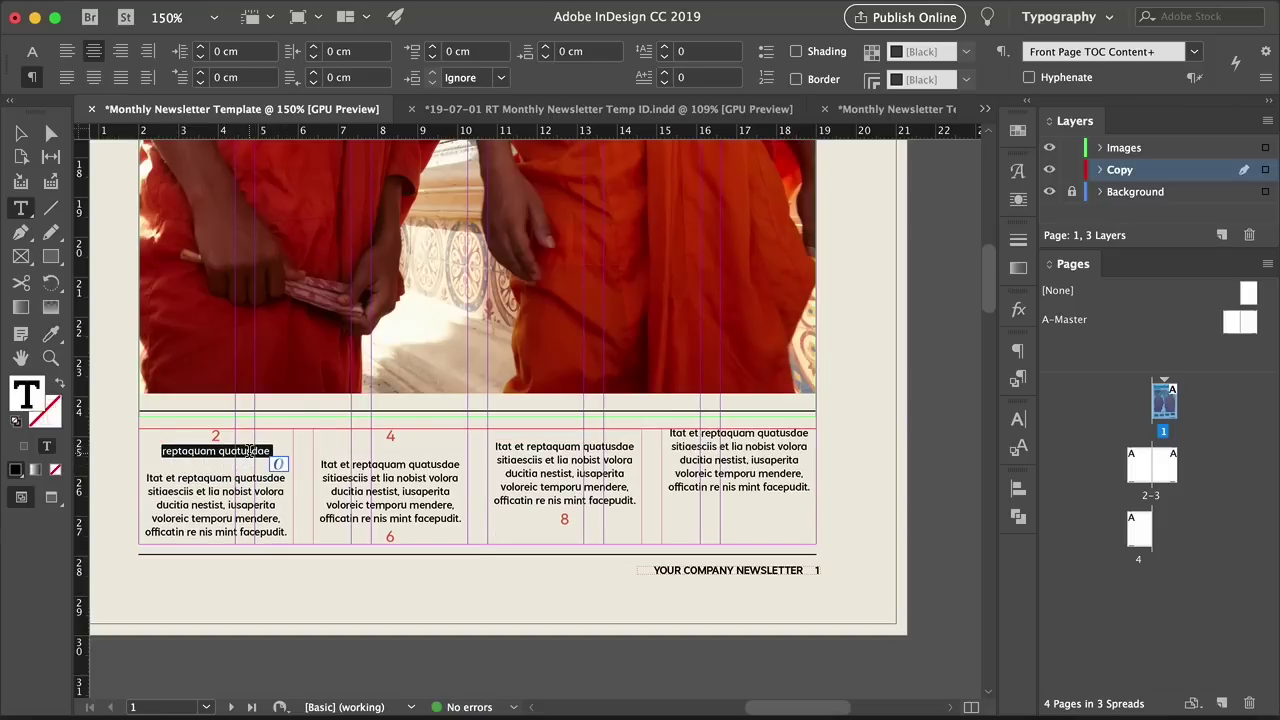
click(32, 51)
key(super+shift+k)
click(205, 77)
click(115, 267)
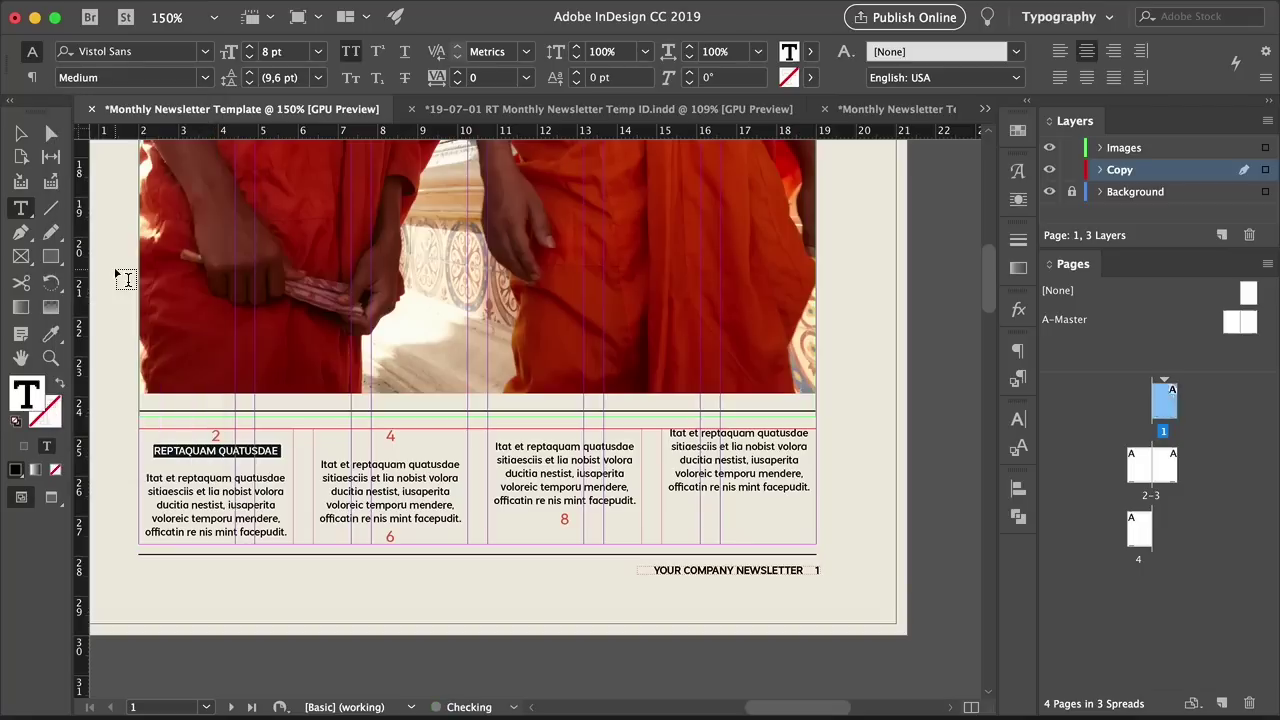
click(205, 77)
click(112, 350)
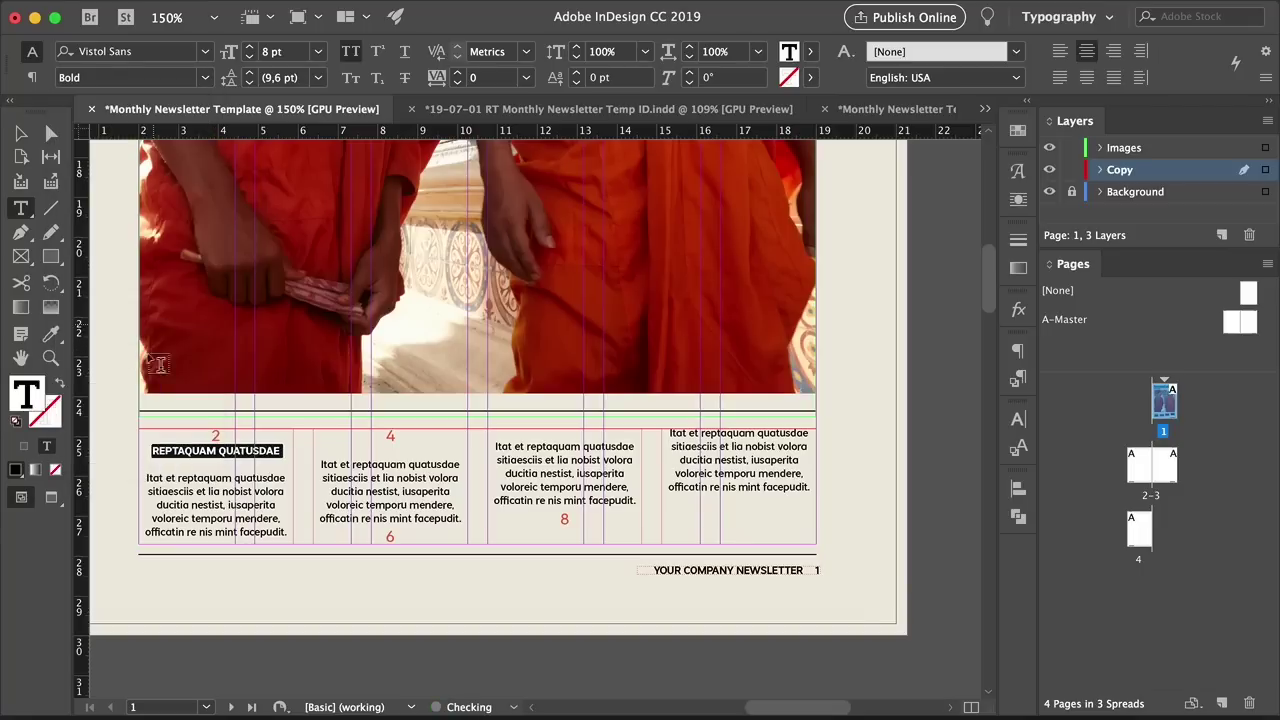
click(20, 137)
click(389, 634)
key(w)
Copy the formatted title and insert it between the number and paragraph of the second, third and fourth entries
triple_click(243, 453)
key(super+c)
click(385, 446)
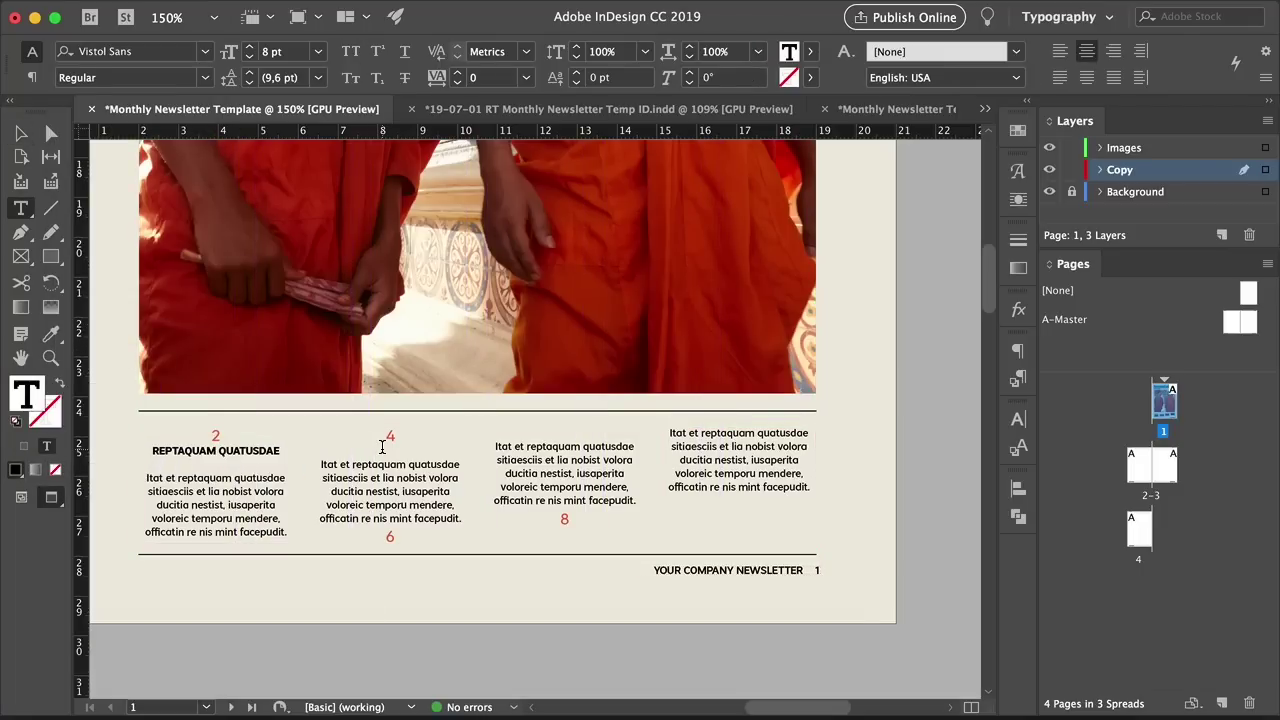
key(super+v)
click(607, 448)
key(super+v)
click(740, 446)
key(super+v)
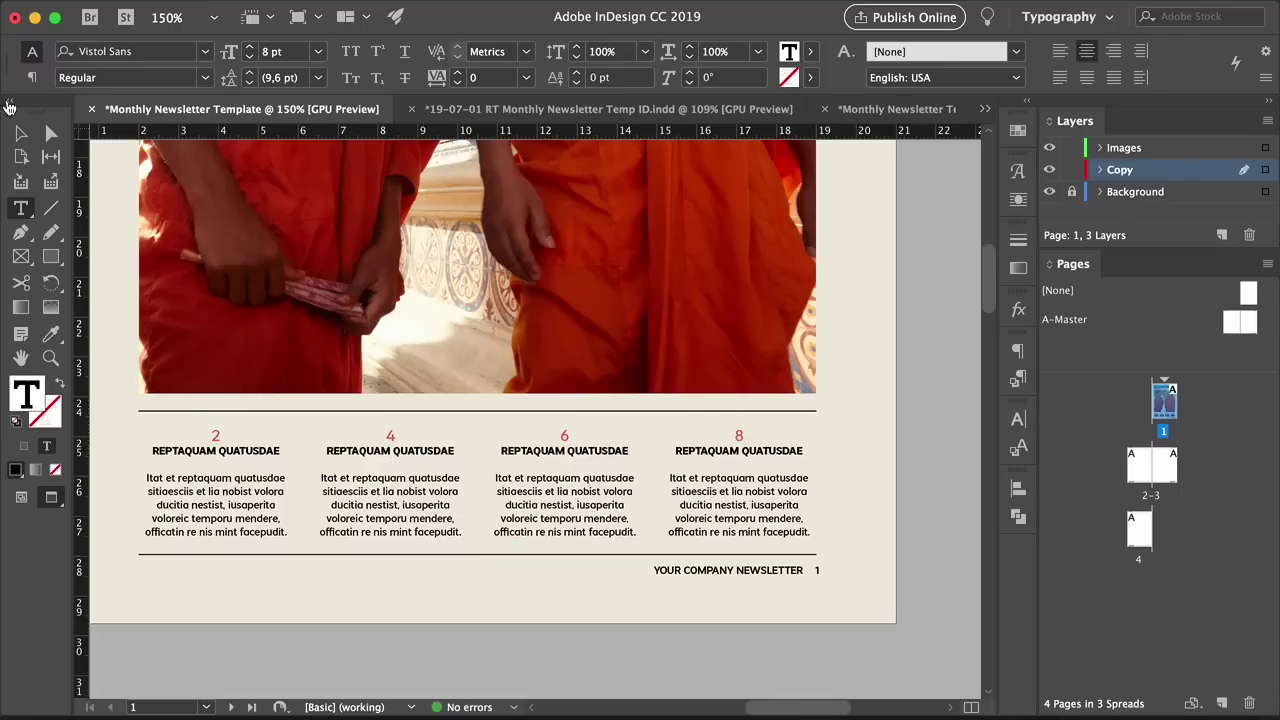
key(Escape)
click(366, 630)
key(w)
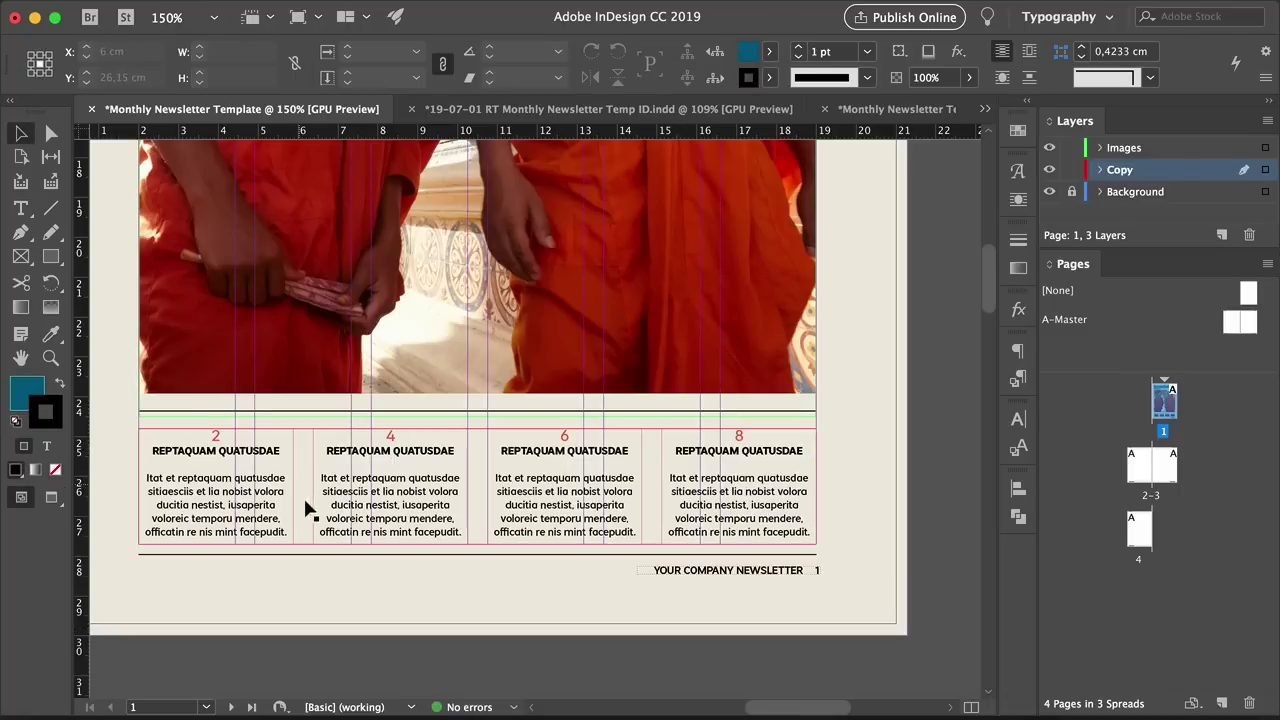
key(w)
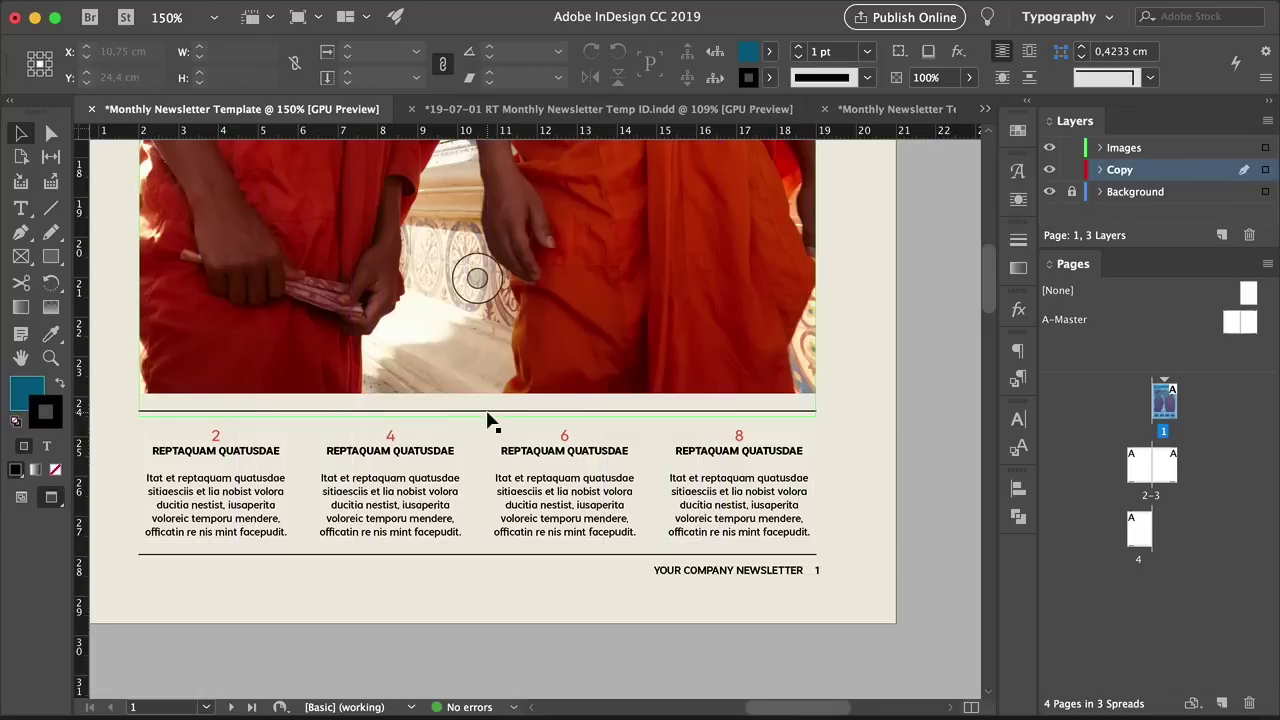
Duplicate the rule below the photo, rotate it 90°, shorten it to about 2,9 cm and centre it in the first column gap
click(480, 406)
key(alt+super+c)
key(w)
drag(420, 411, 428, 420)
drag(816, 420, 270, 345)
key(r)
key(v)
drag(217, 407, 306, 457)
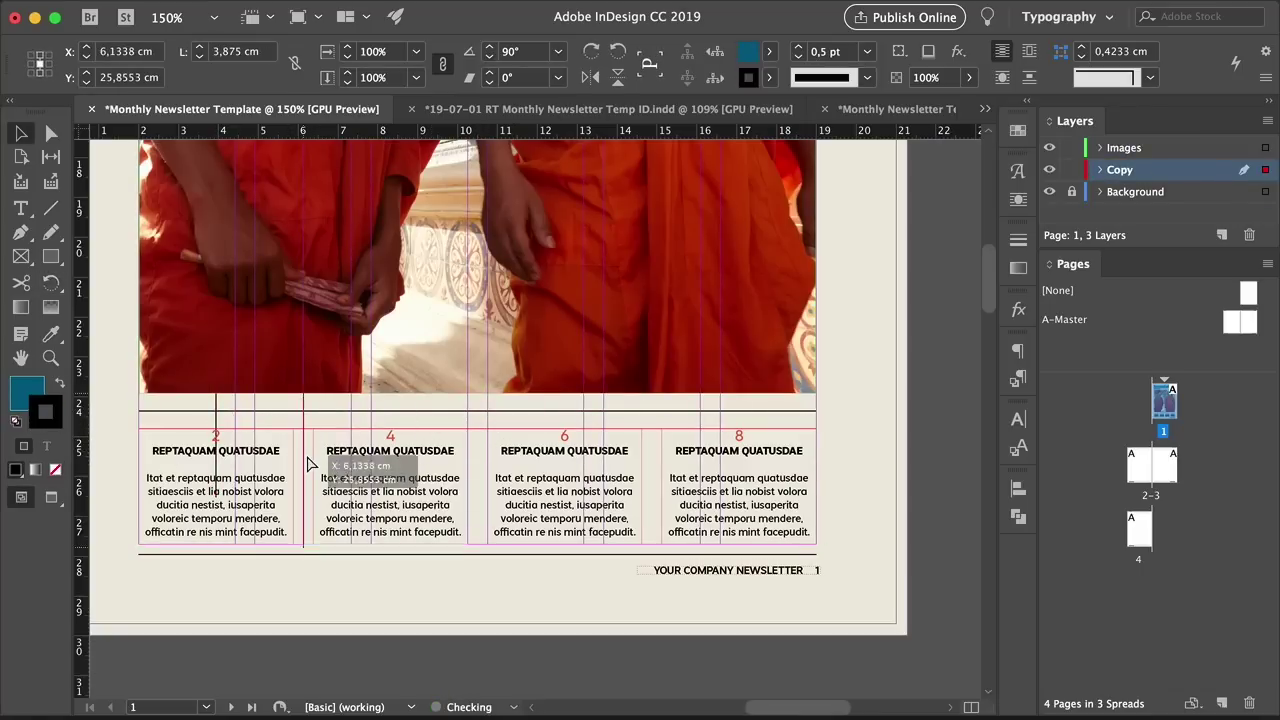
drag(304, 386, 318, 429)
key(shift+super+a)
Duplicate the vertical divider into the second and third gaps between the contents columns
key(w)
scroll(194, 451, right, 2)
key(w)
drag(228, 467, 401, 470)
key(super+z)
drag(400, 478, 574, 483)
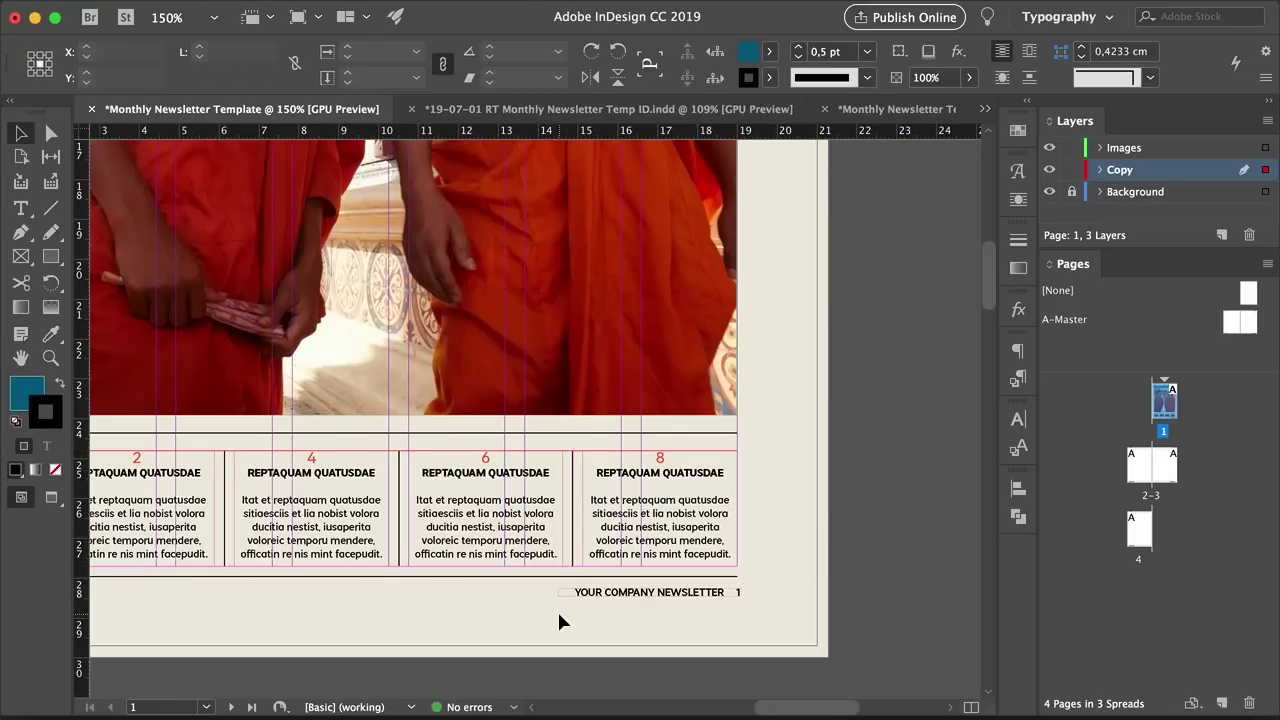
click(557, 610)
Select the contents text frame with its three dividers and nudge them slightly upward between the two horizontal rules
key(w)
key(z)
alt+click(494, 508)
alt+click(494, 508)
key(v)
drag(180, 566, 712, 597)
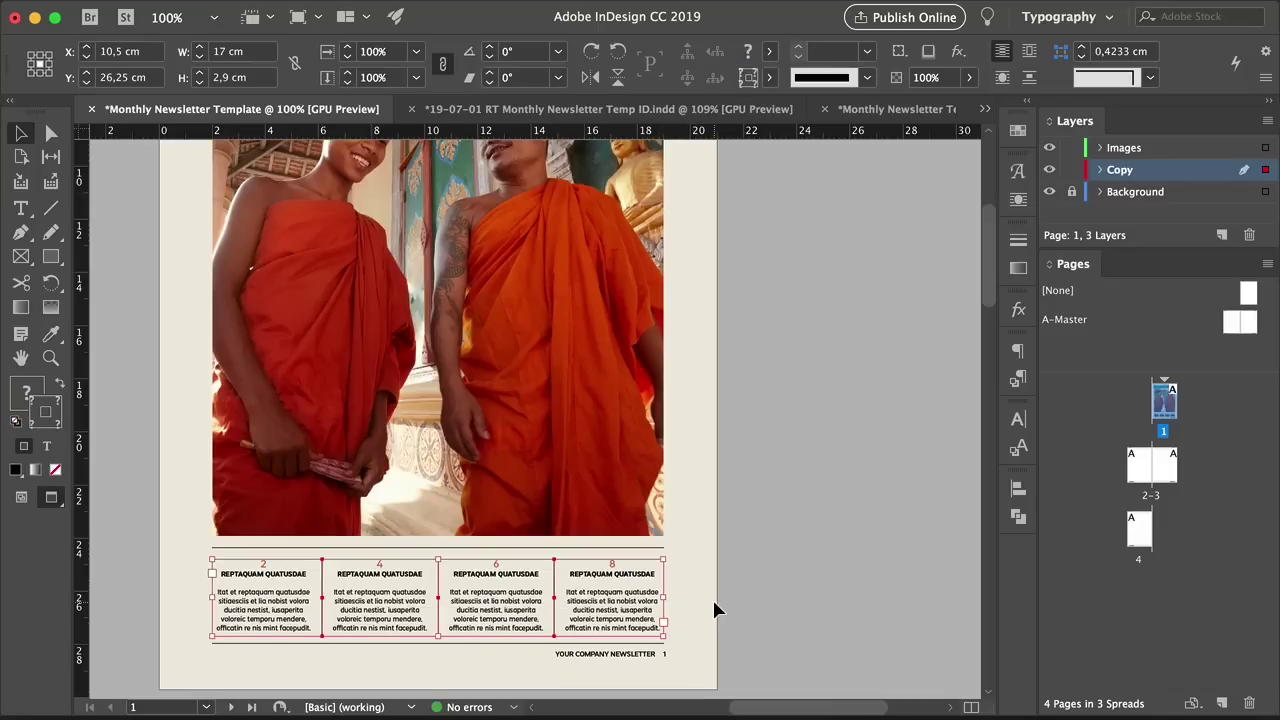
key(Up)
click(724, 558)
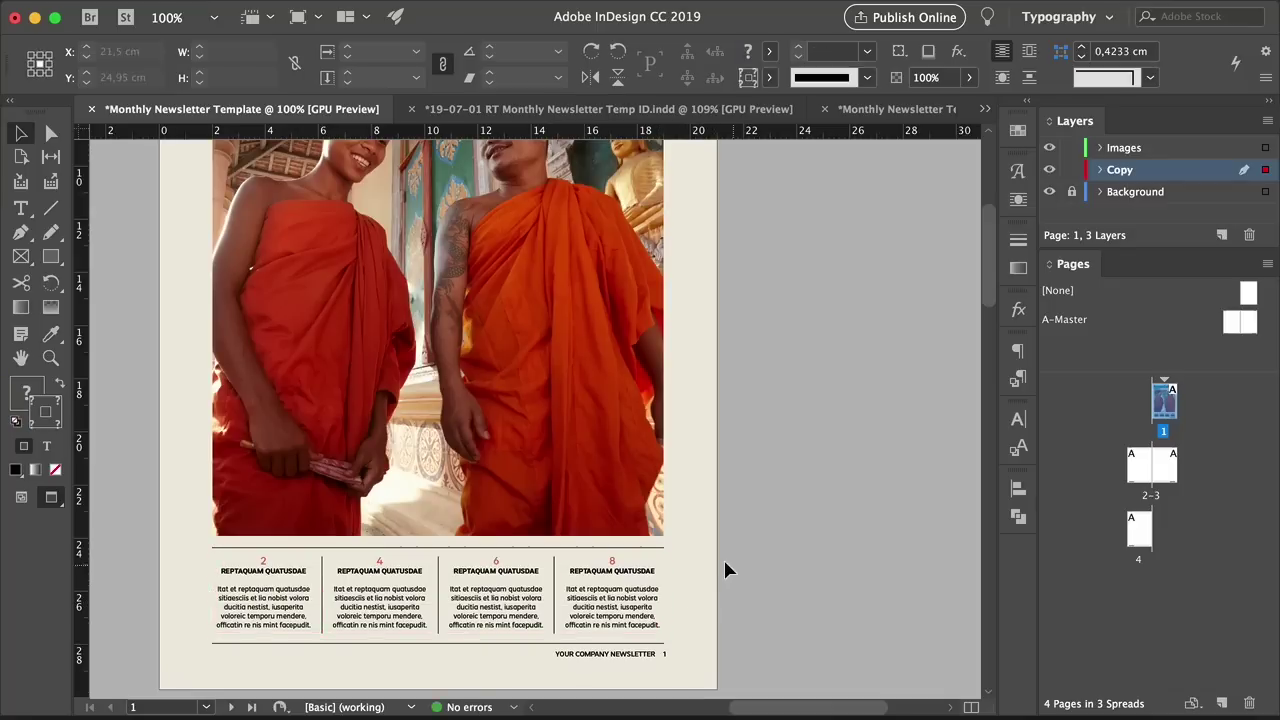
Review the whole front page in full-screen presentation mode
key(z)
alt+click(656, 517)
drag(686, 499, 566, 551)
key(shift+w)
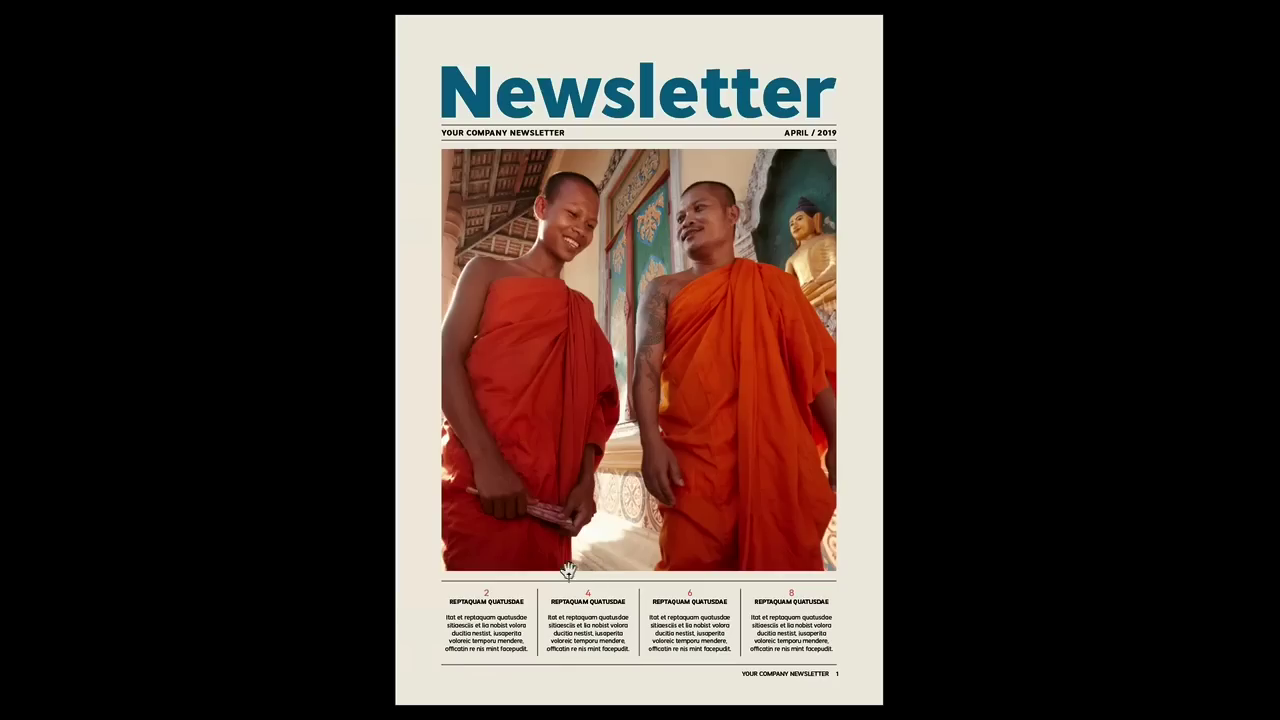
key(Escape)
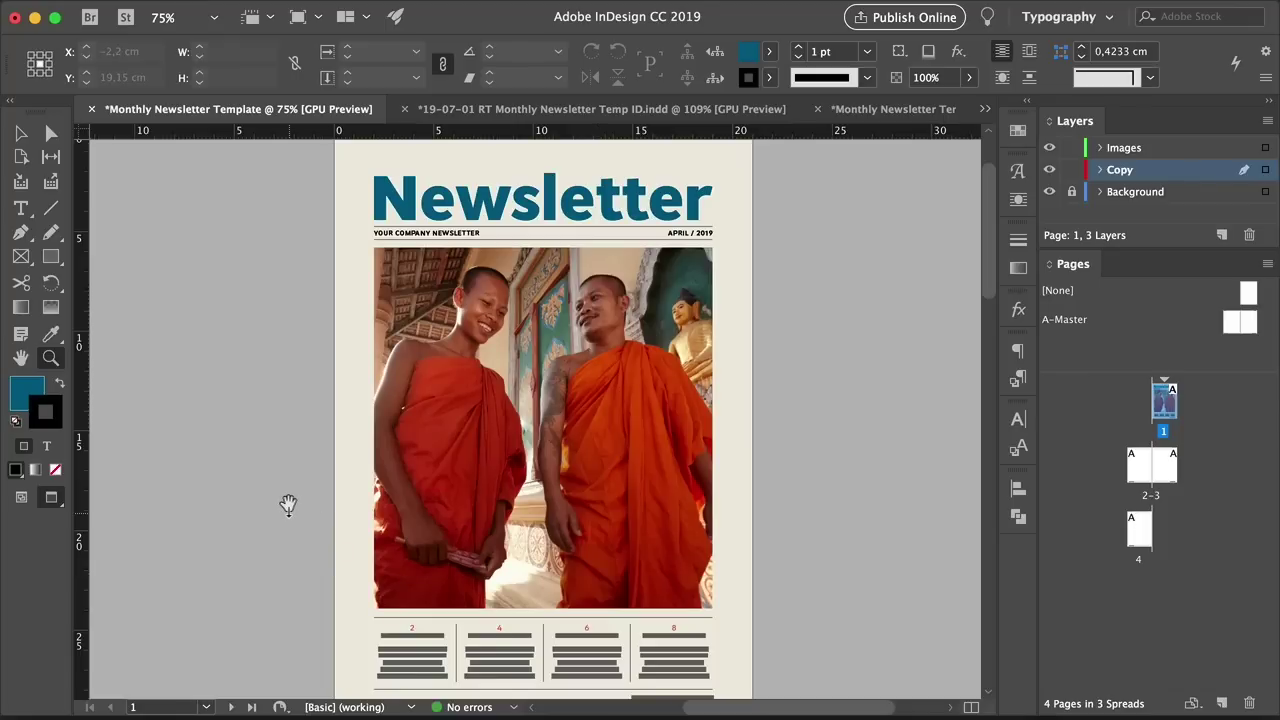
Override the section title on page 2 and change its text to "EXPLORE THIS MONTH"
double_click(1160, 478)
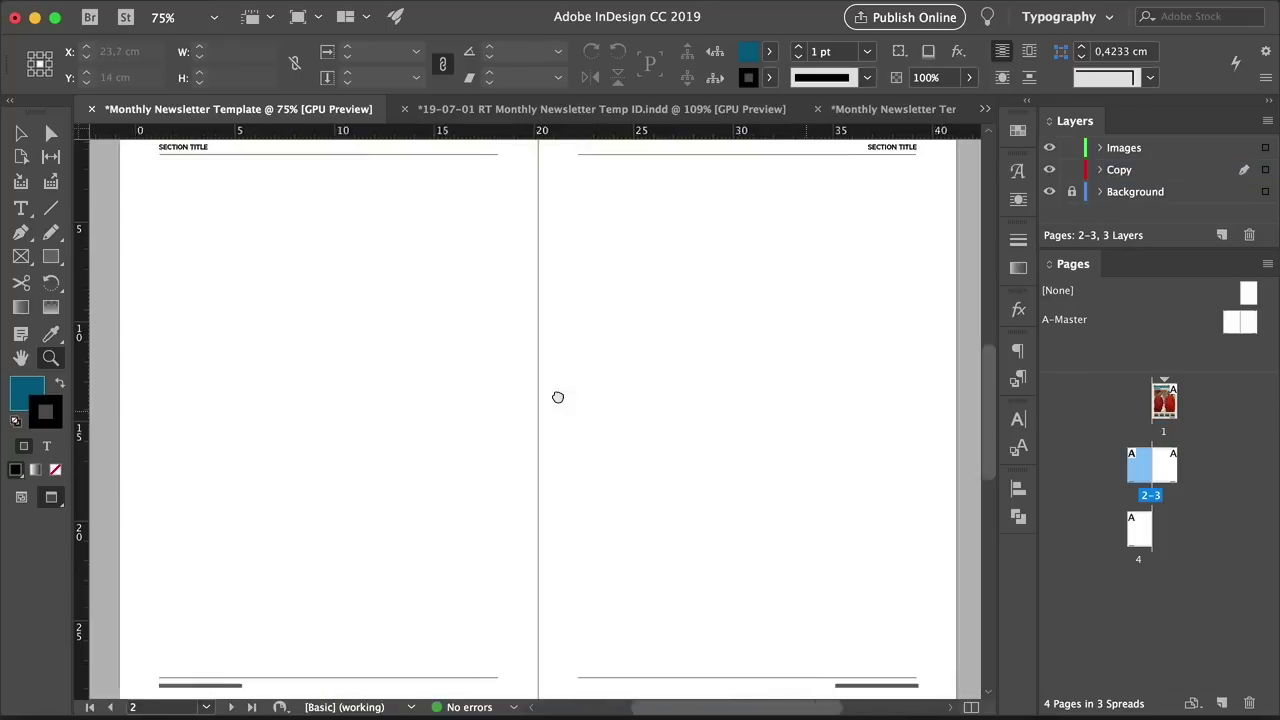
click(263, 271)
key(v)
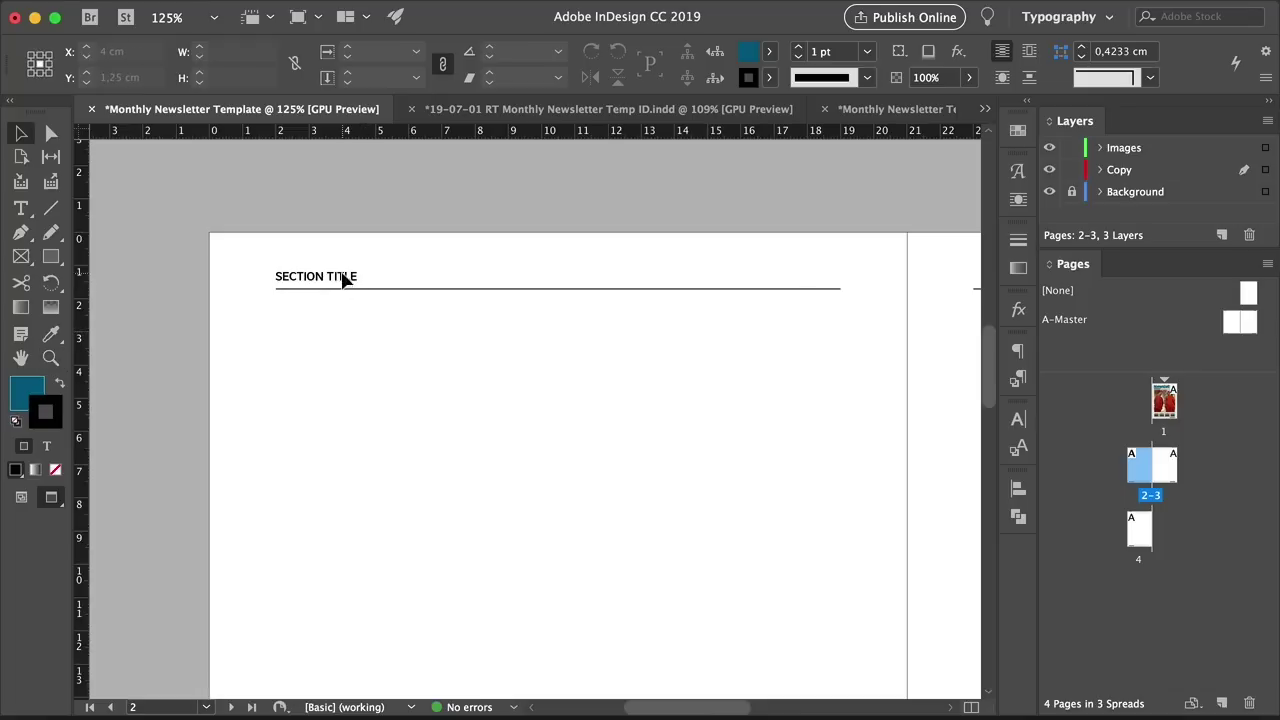
shift+super+click(342, 281)
double_click(385, 274)
key(super+a)
text(e)
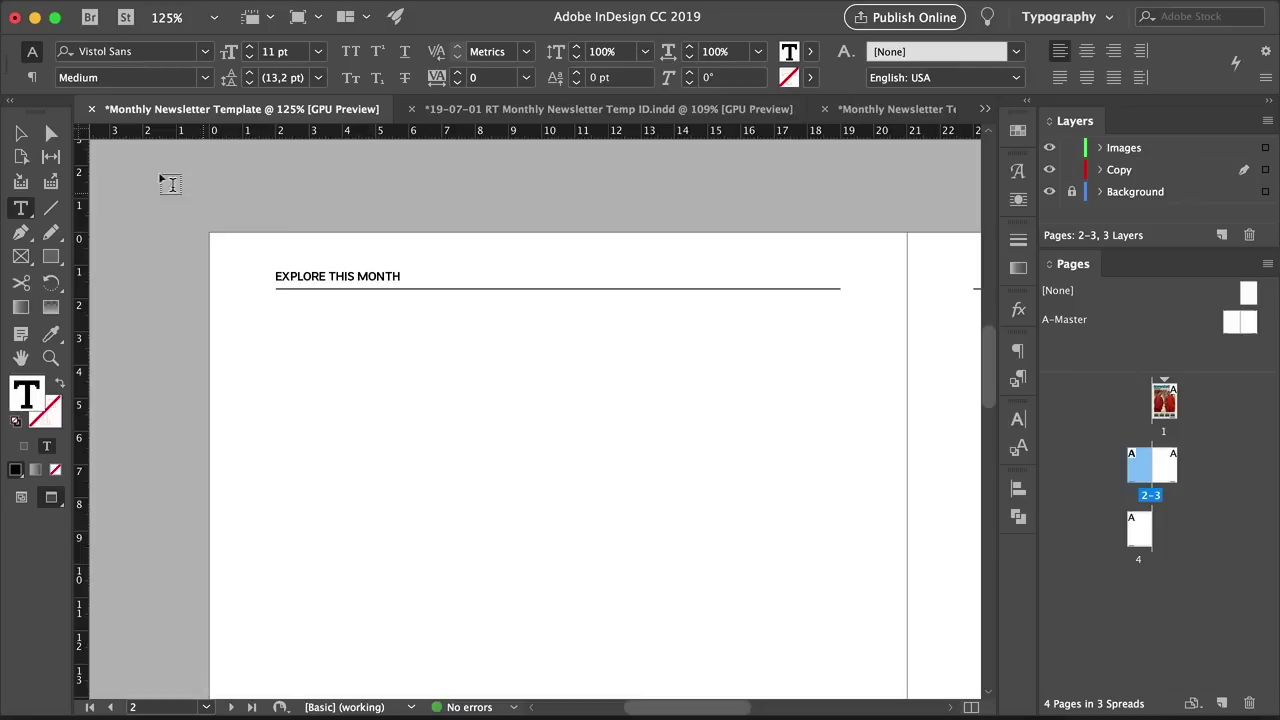
key(Escape)
Draw a text frame about 11,2 cm wide and 5,75 cm high from the upper-left margin corner of page 2
click(514, 217)
key(super+minus)
drag(597, 365, 531, 243)
key(w)
drag(291, 249, 240, 251)
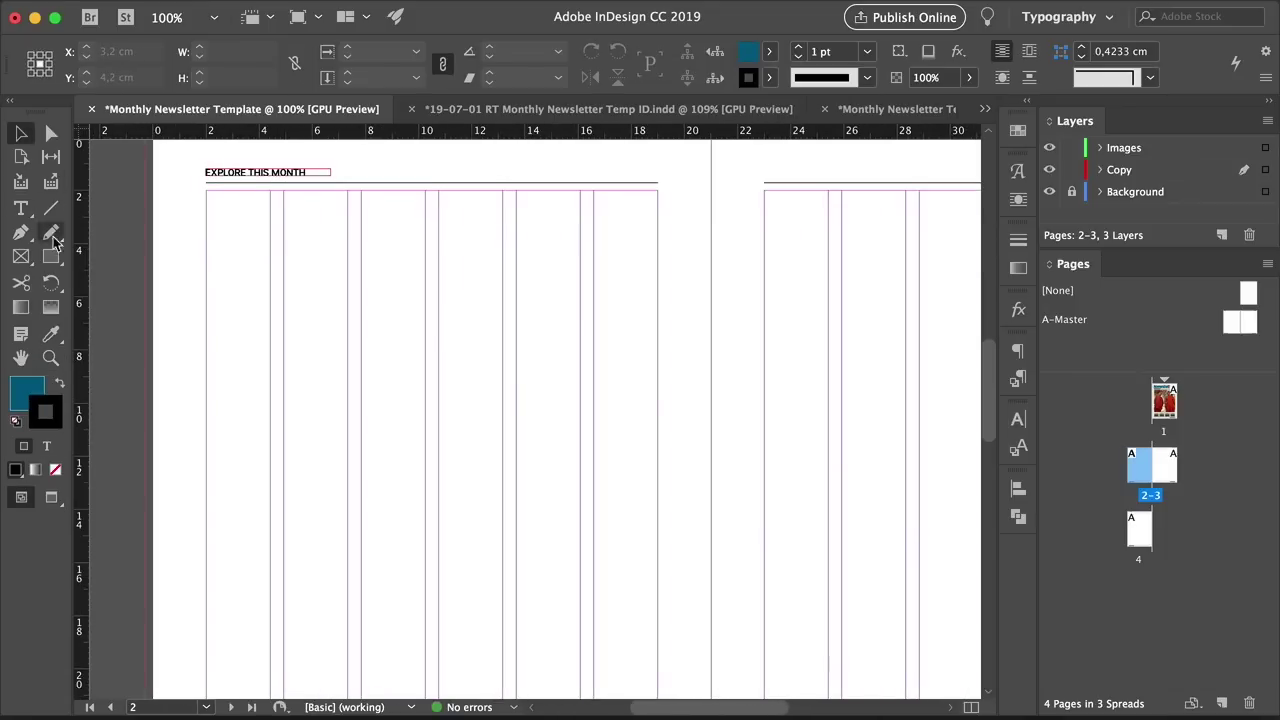
key(t)
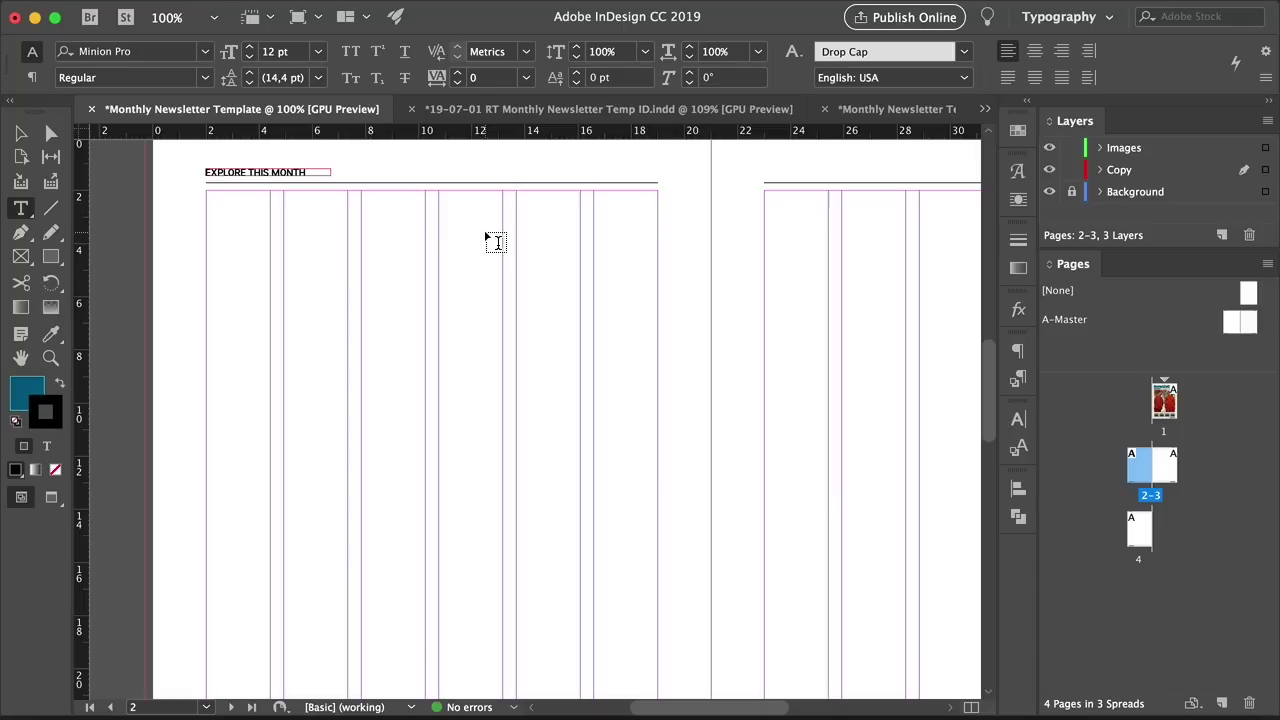
drag(207, 191, 501, 342)
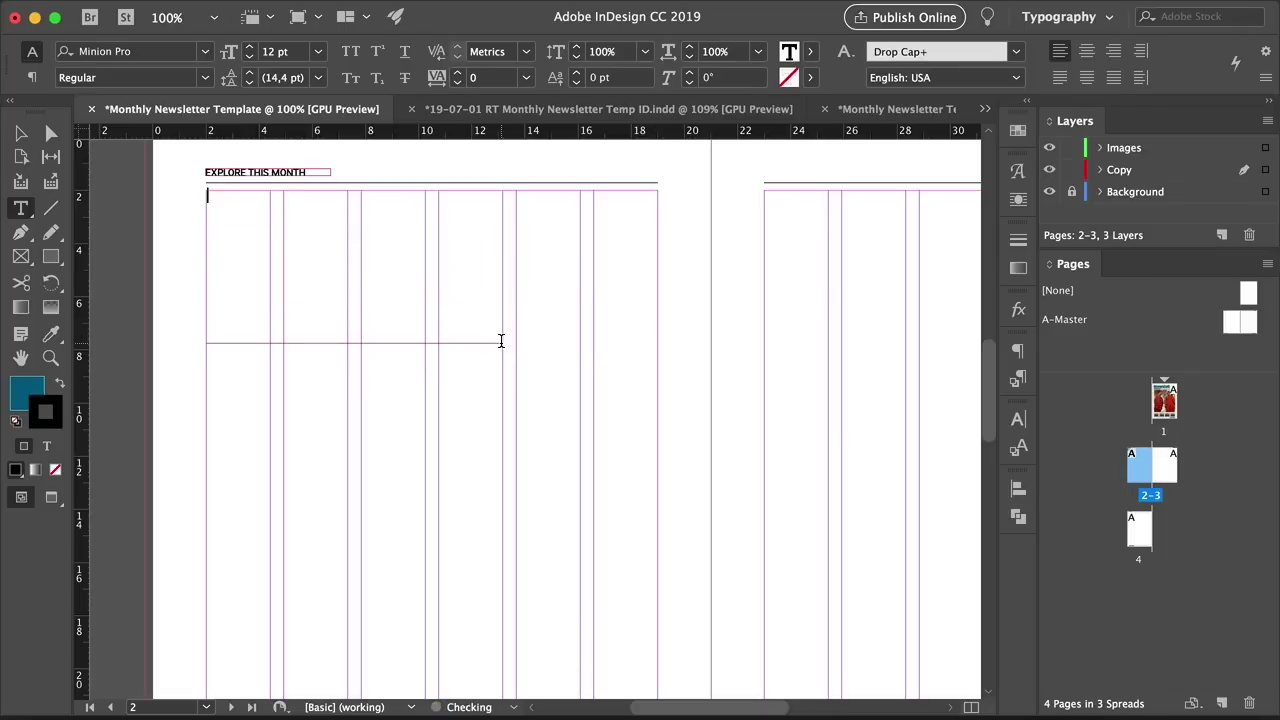
click(20, 133)
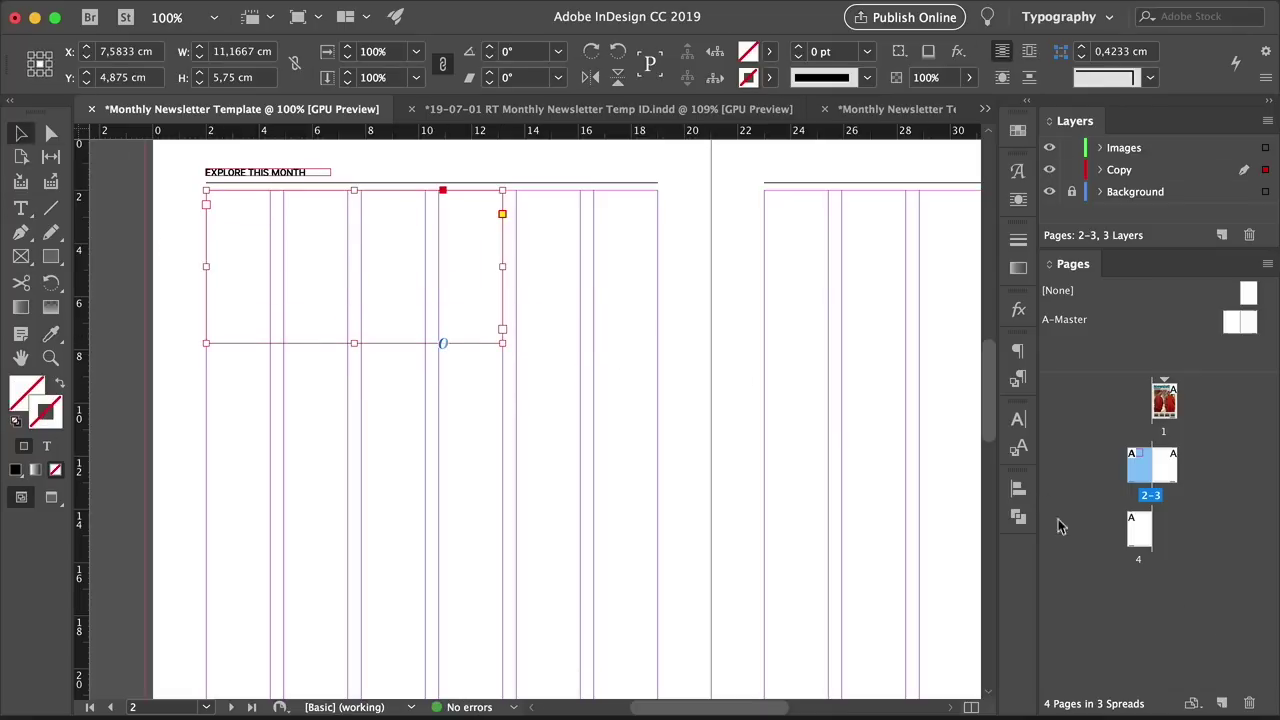
Apply the Headline paragraph style to the new frame and set its character style to None
click(1018, 381)
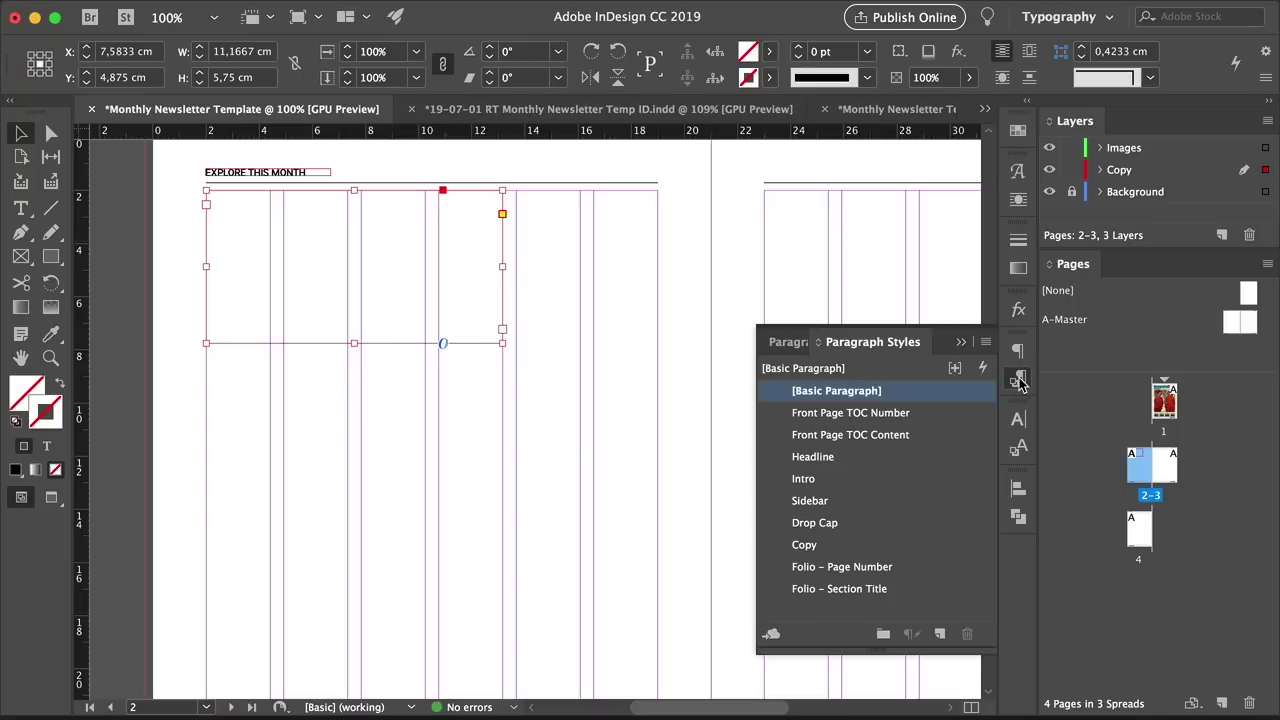
click(897, 459)
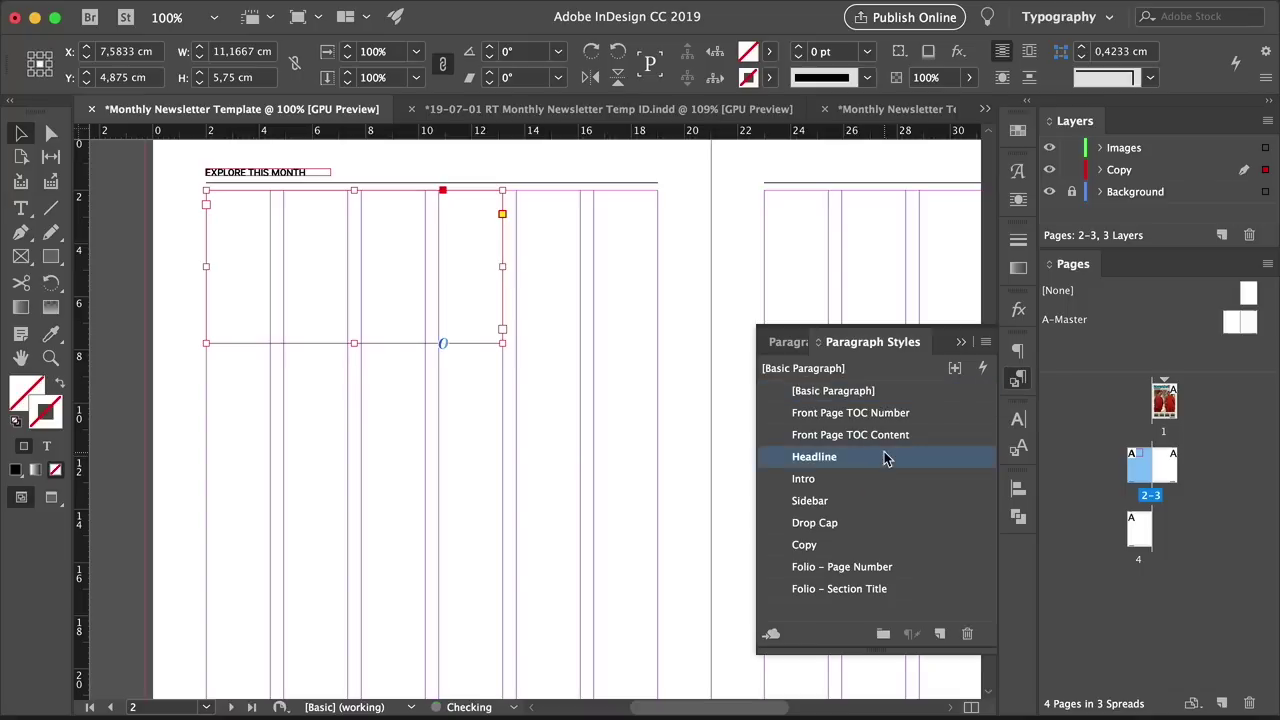
key(t)
click(1015, 53)
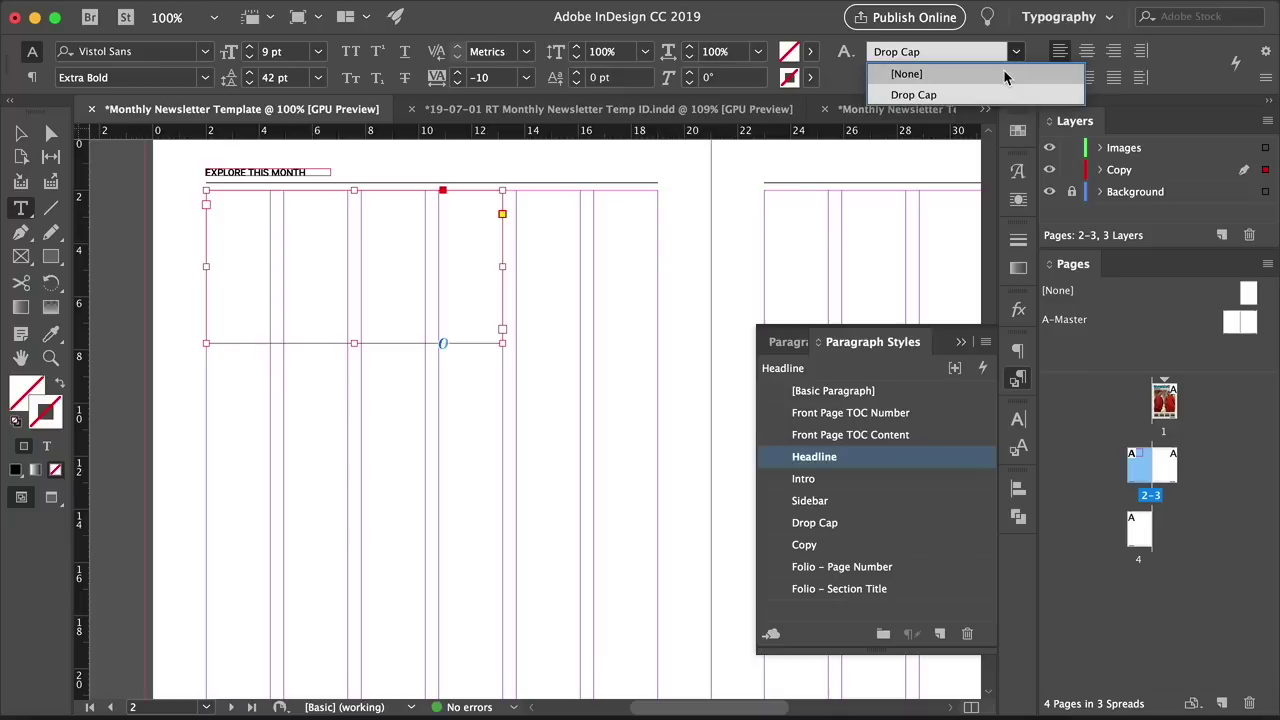
click(1003, 69)
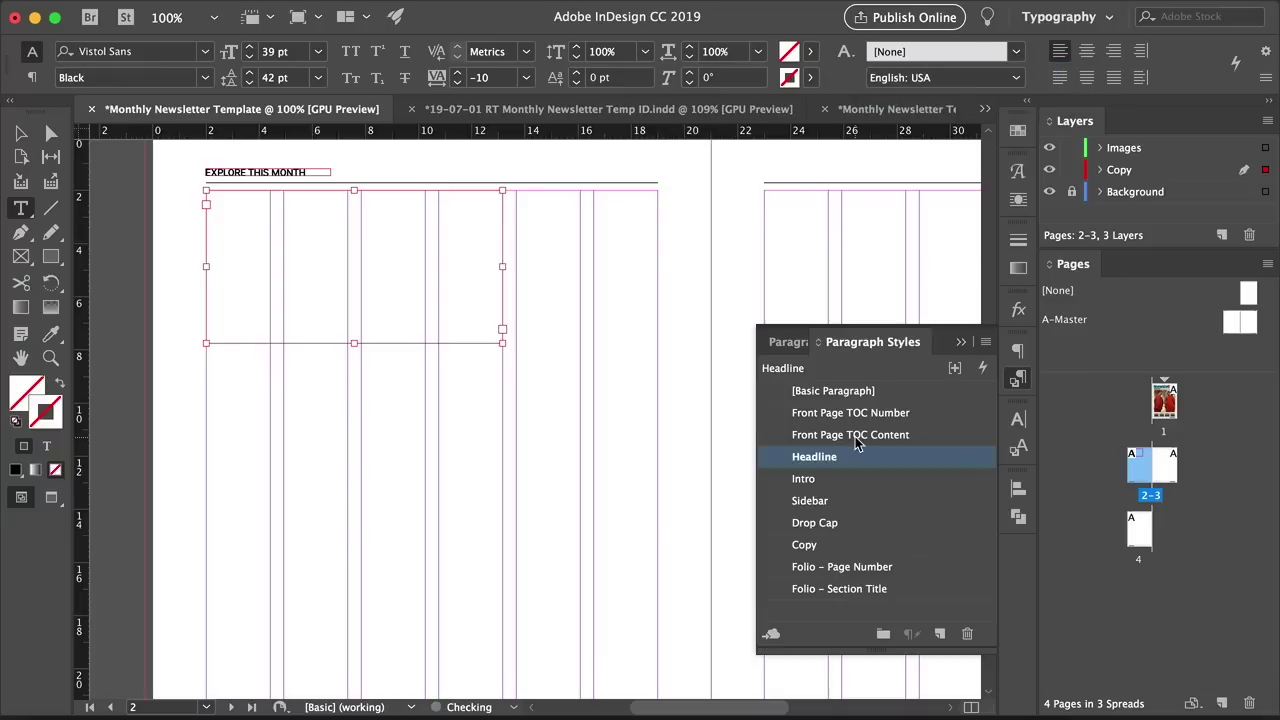
Fill the headline frame with placeholder text and trim it to the three lines ending in "tanturo effrei ia"
click(257, 214)
right_click(262, 218)
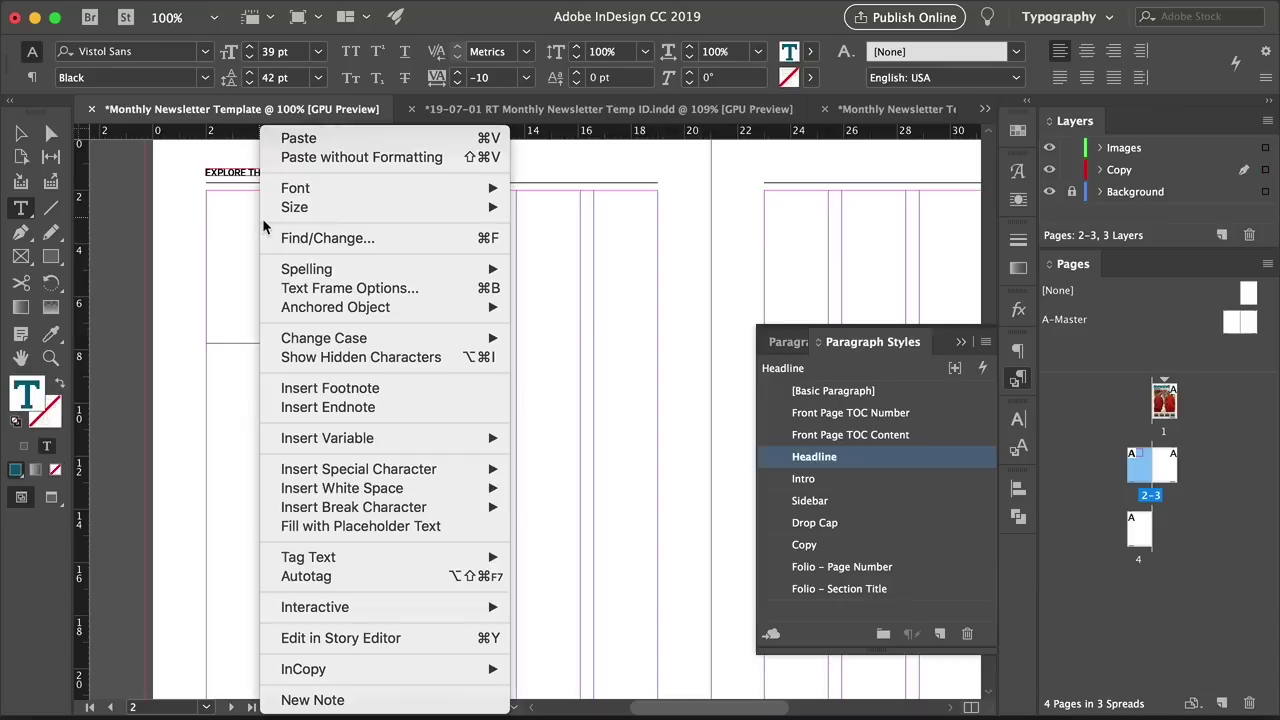
click(345, 446)
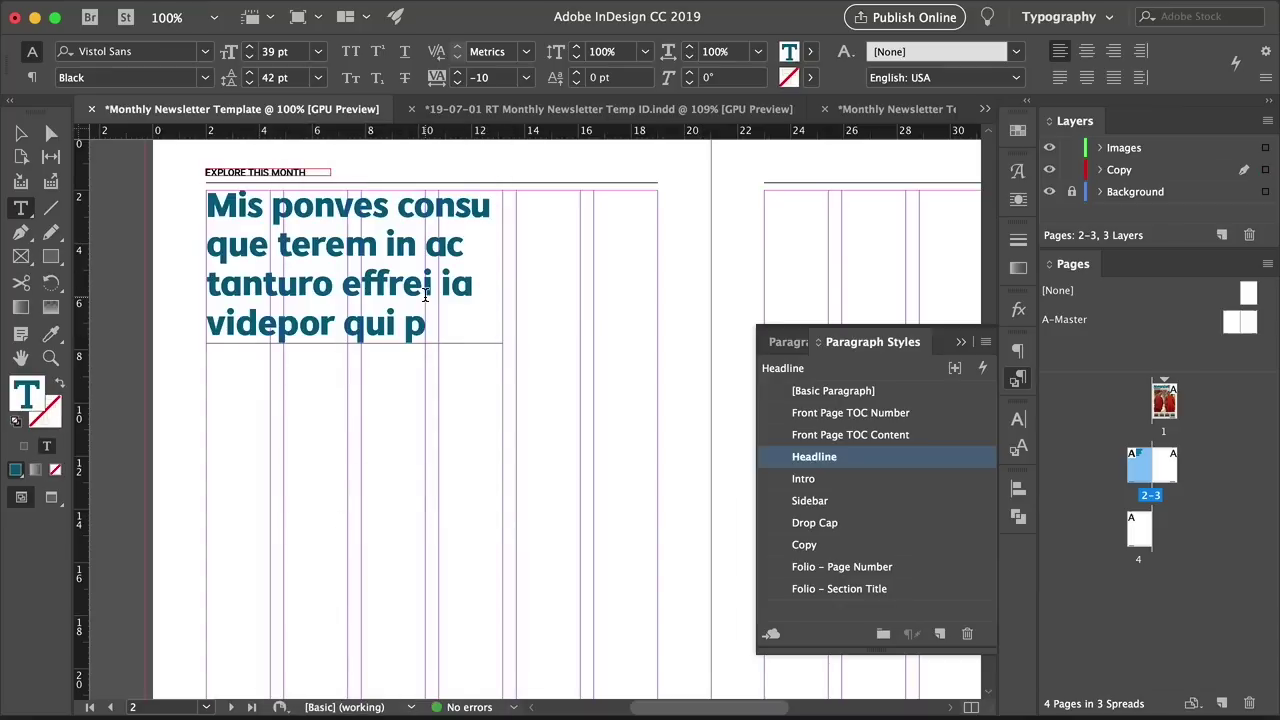
triple_click(436, 325)
key(BackSpace)
key(BackSpace)
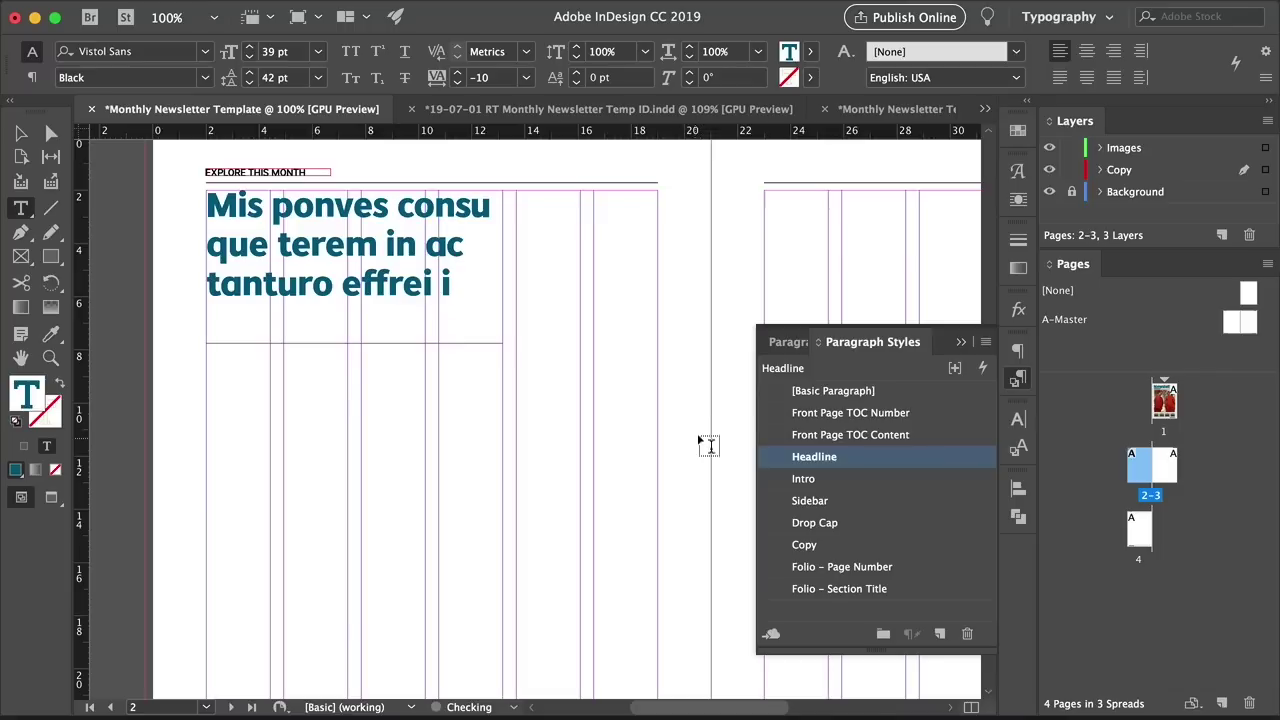
text(A)
key(BackSpace)
text(a)
Shorten the headline frame to about 3,95 cm to fit its text and duplicate it directly below
click(20, 133)
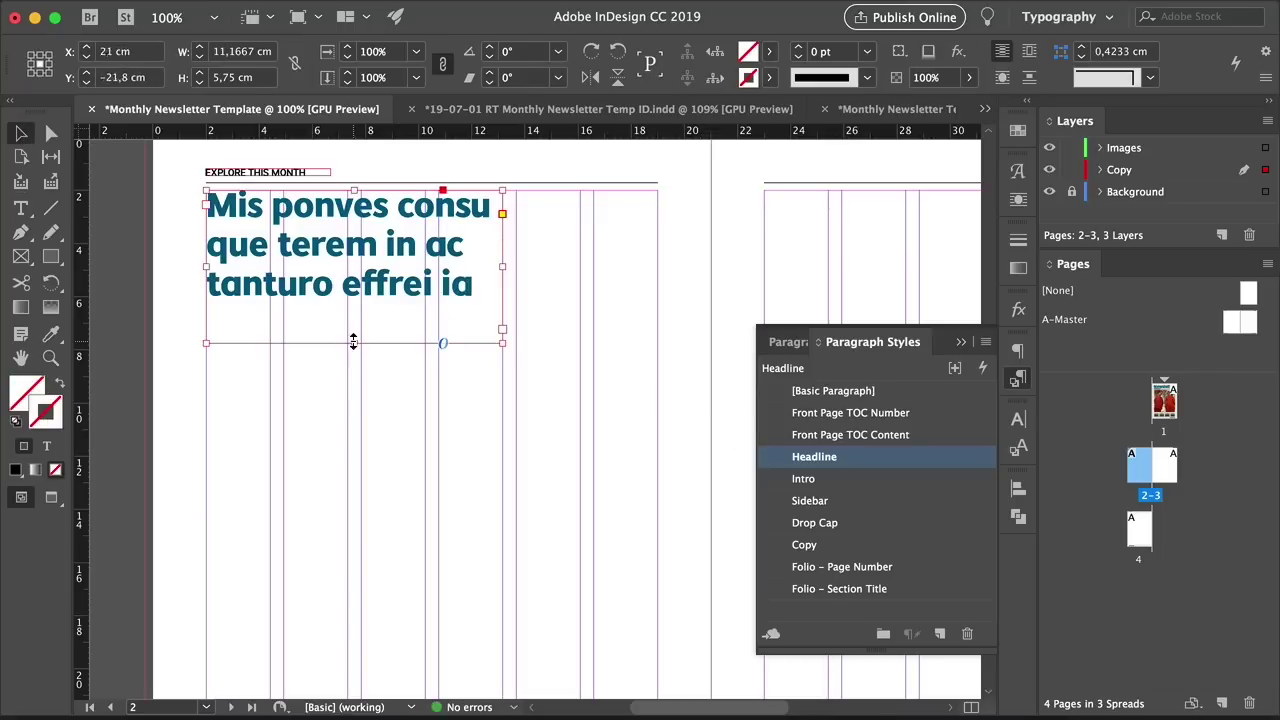
click(388, 350)
drag(354, 343, 396, 347)
click(400, 262)
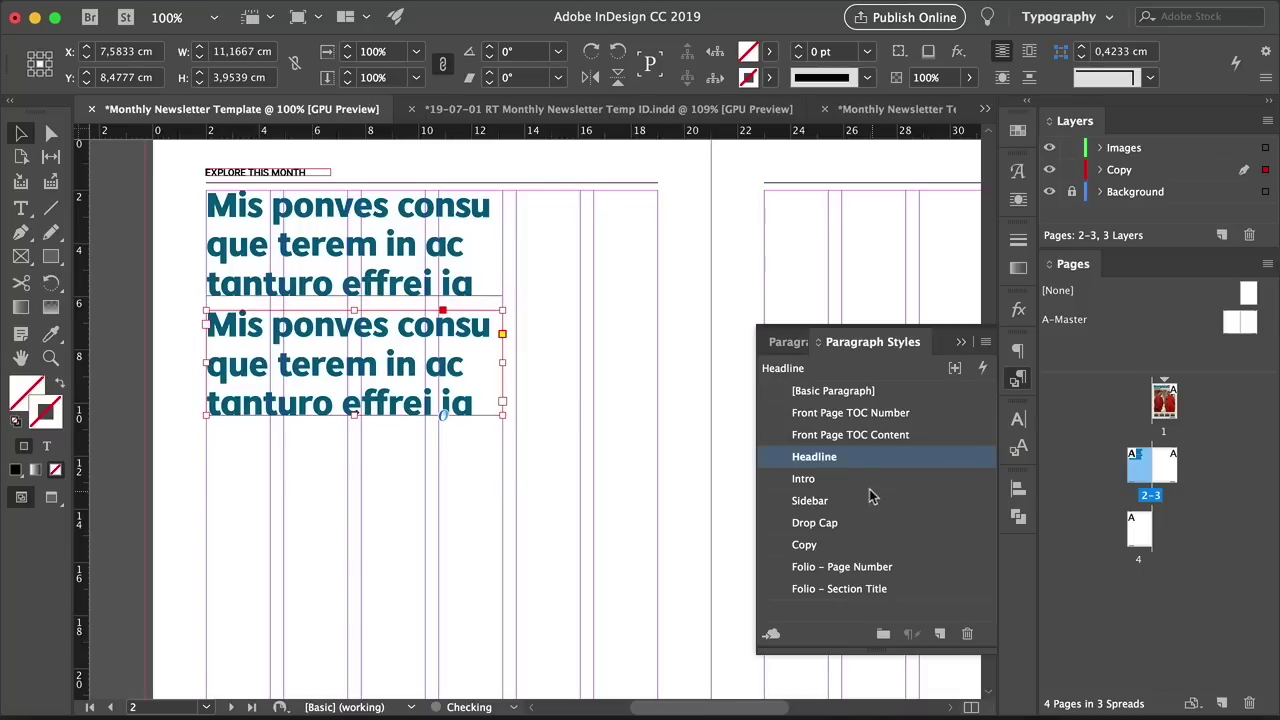
Turn the duplicated frame into two lines of placeholder text in the Intro paragraph style and fit the frame to them
click(850, 481)
click(1018, 447)
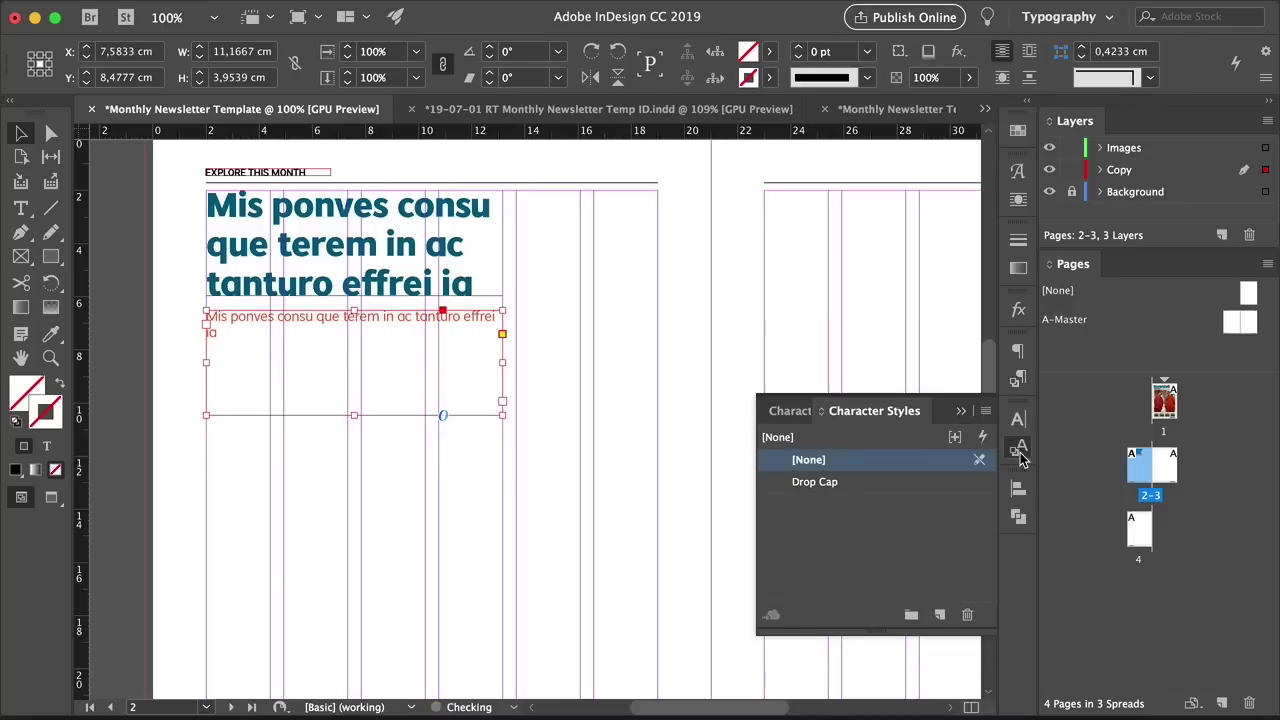
right_click(250, 330)
click(357, 523)
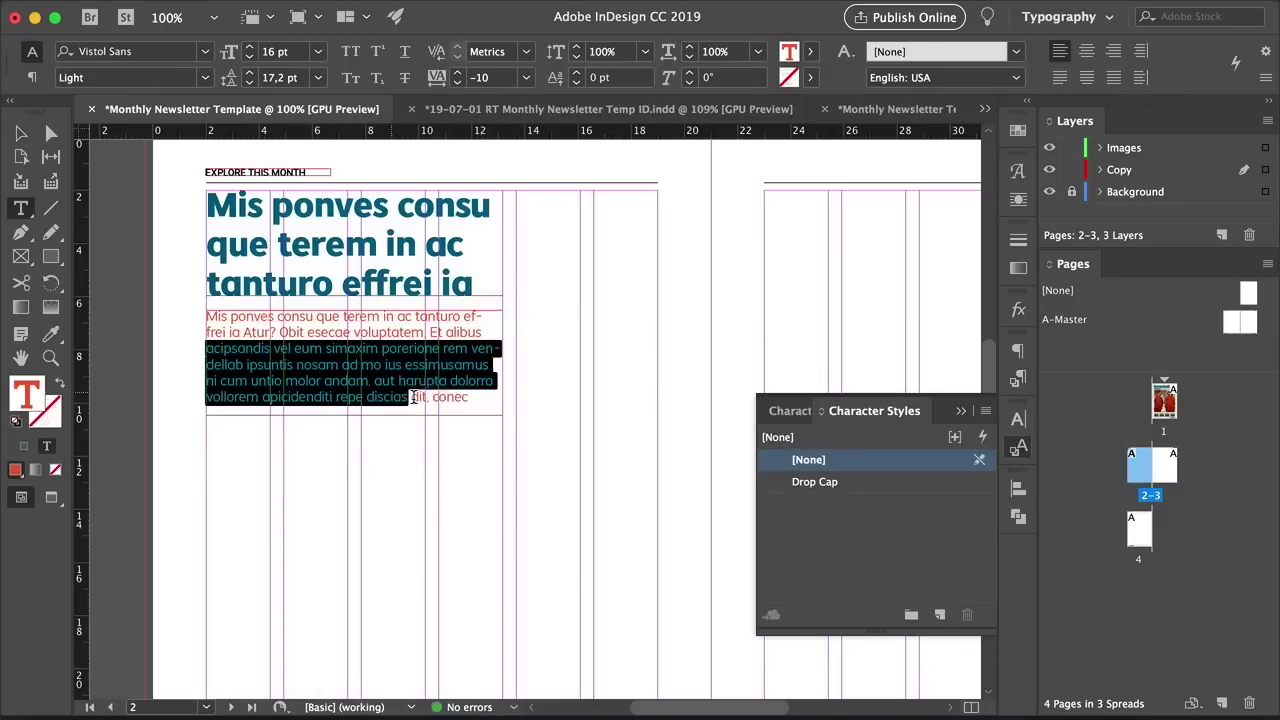
click(24, 138)
double_click(355, 414)
click(370, 416)
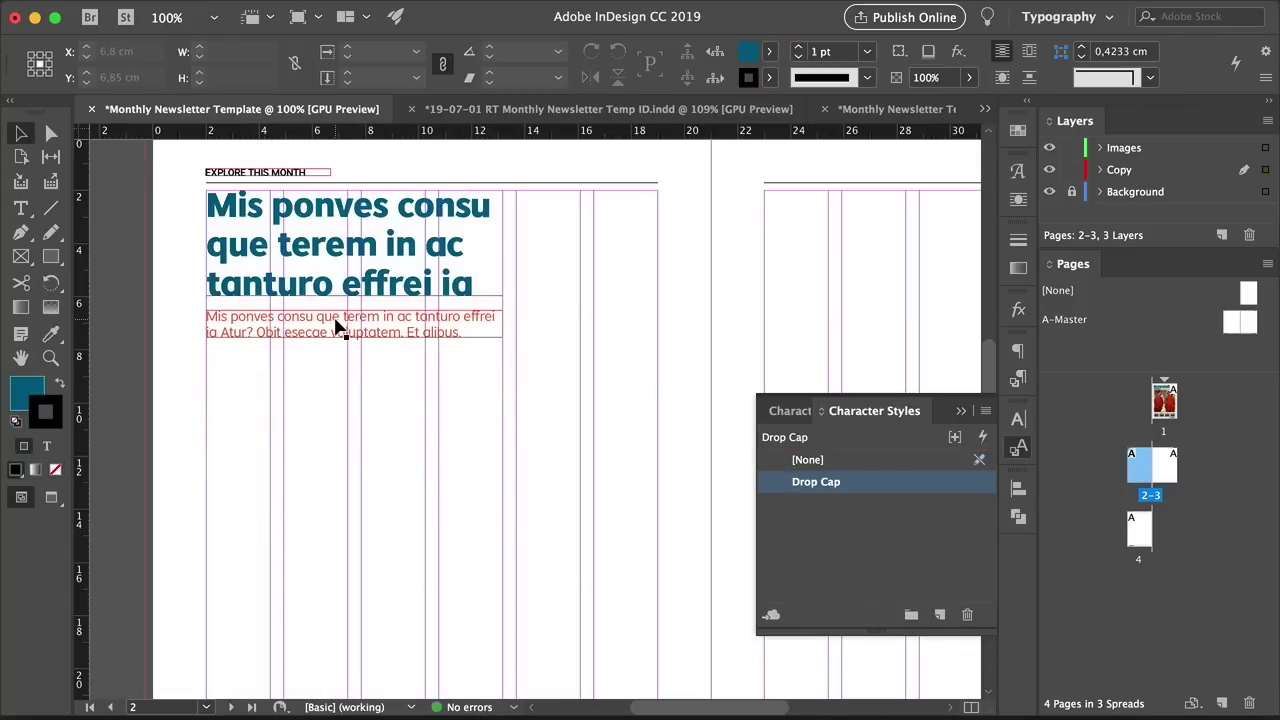
Duplicate the intro frame further down page 2, at about the 22 cm mark
drag(334, 330, 392, 545)
key(w)
key(super+minus)
key(w)
key(super+shift+a)
super+click(301, 282)
drag(344, 281, 340, 477)
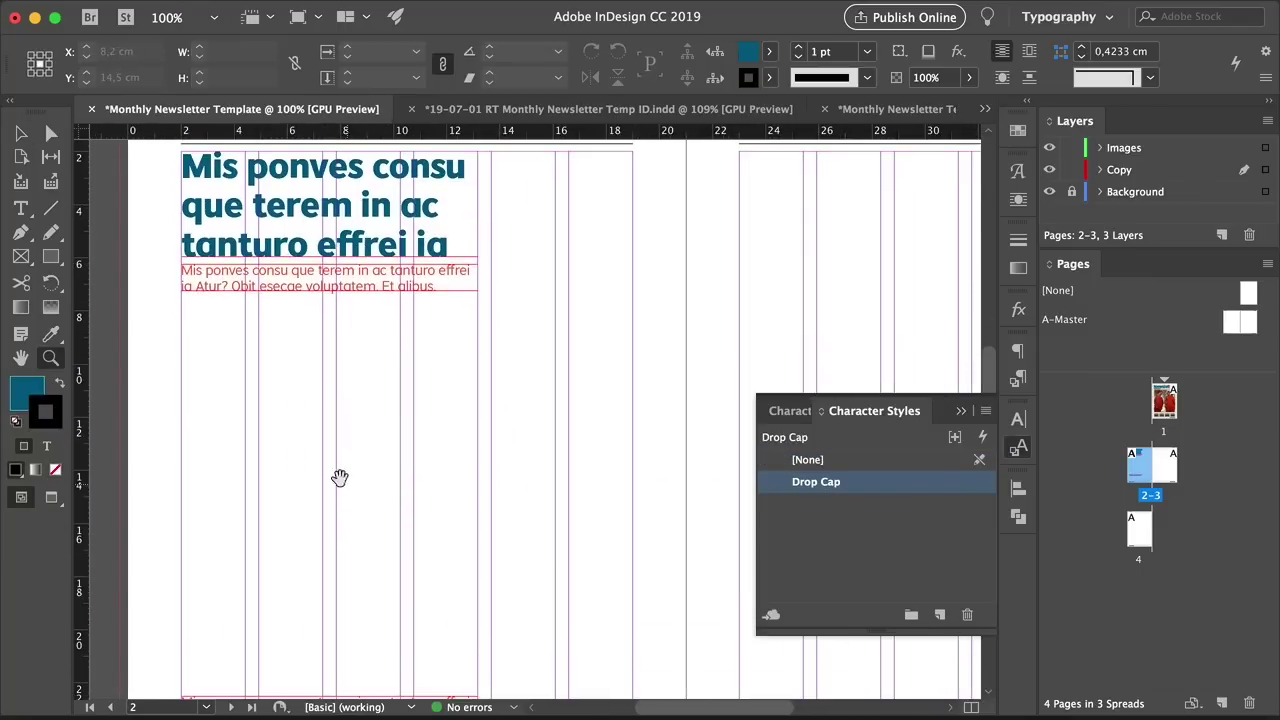
Draw an 11 × 9,75 cm rectangle below the intro text on page 2
click(51, 258)
click(236, 345)
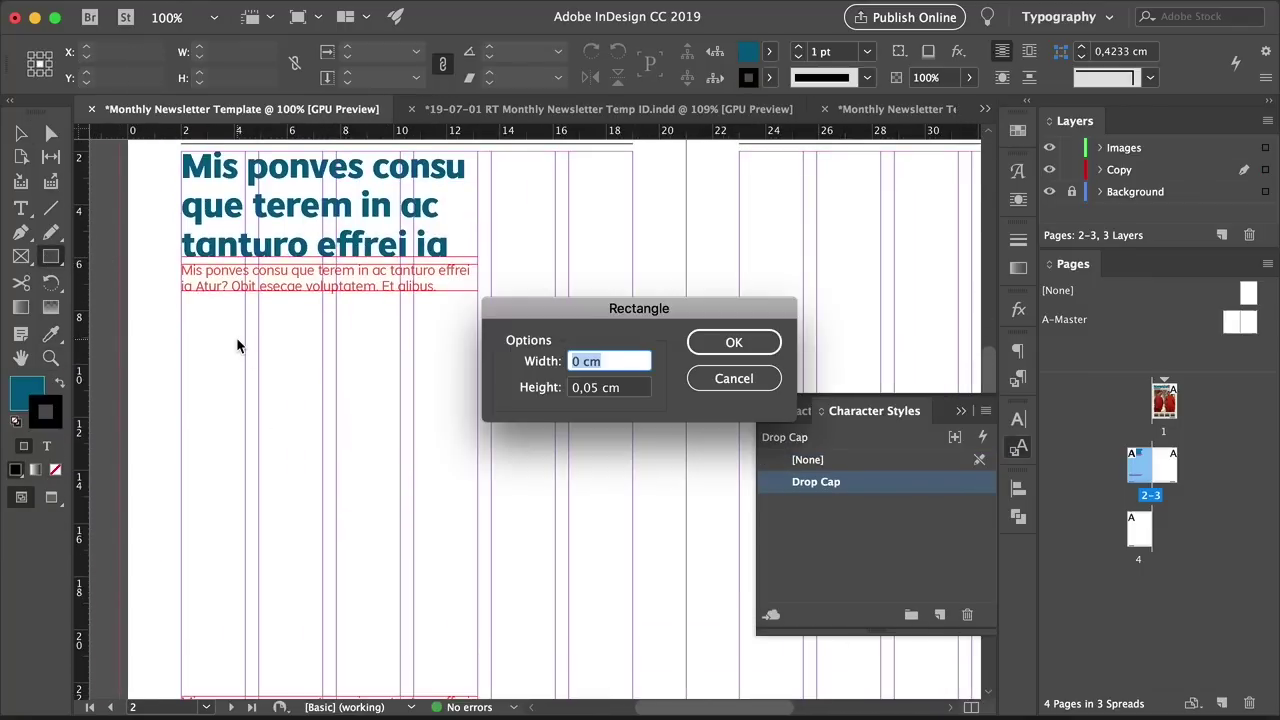
text(11)
key(Tab)
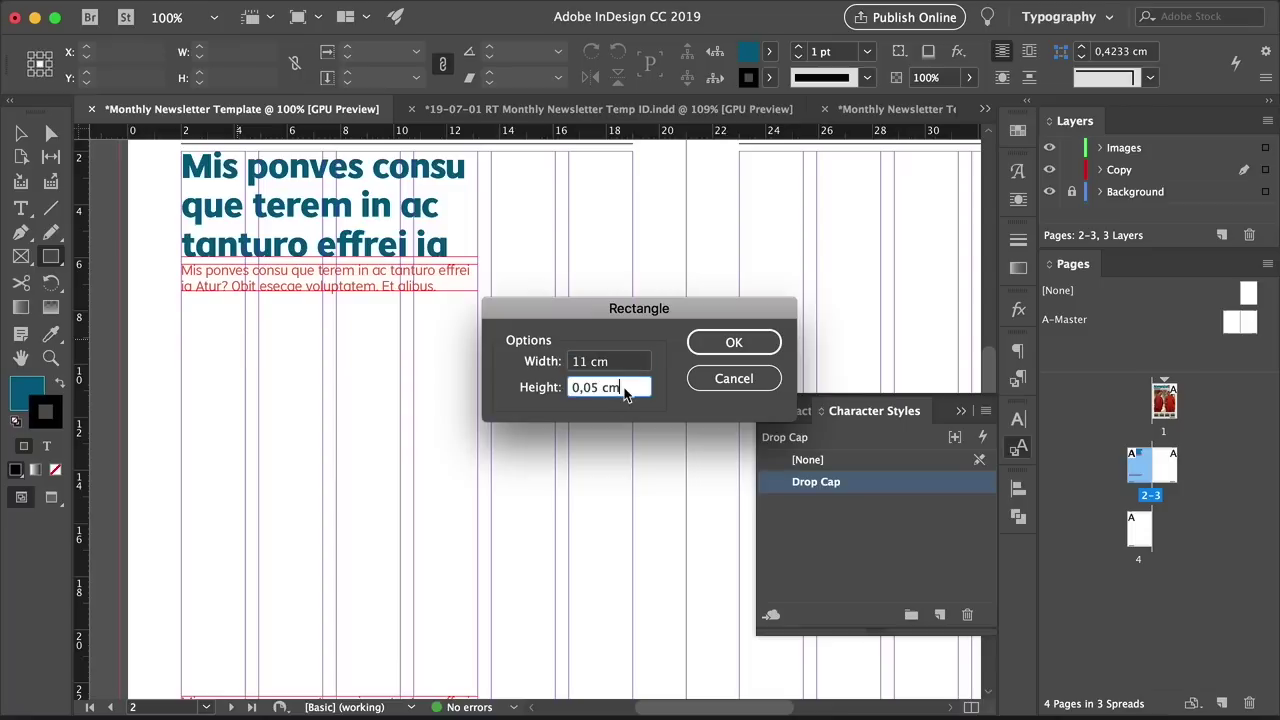
text(9,75)
click(748, 350)
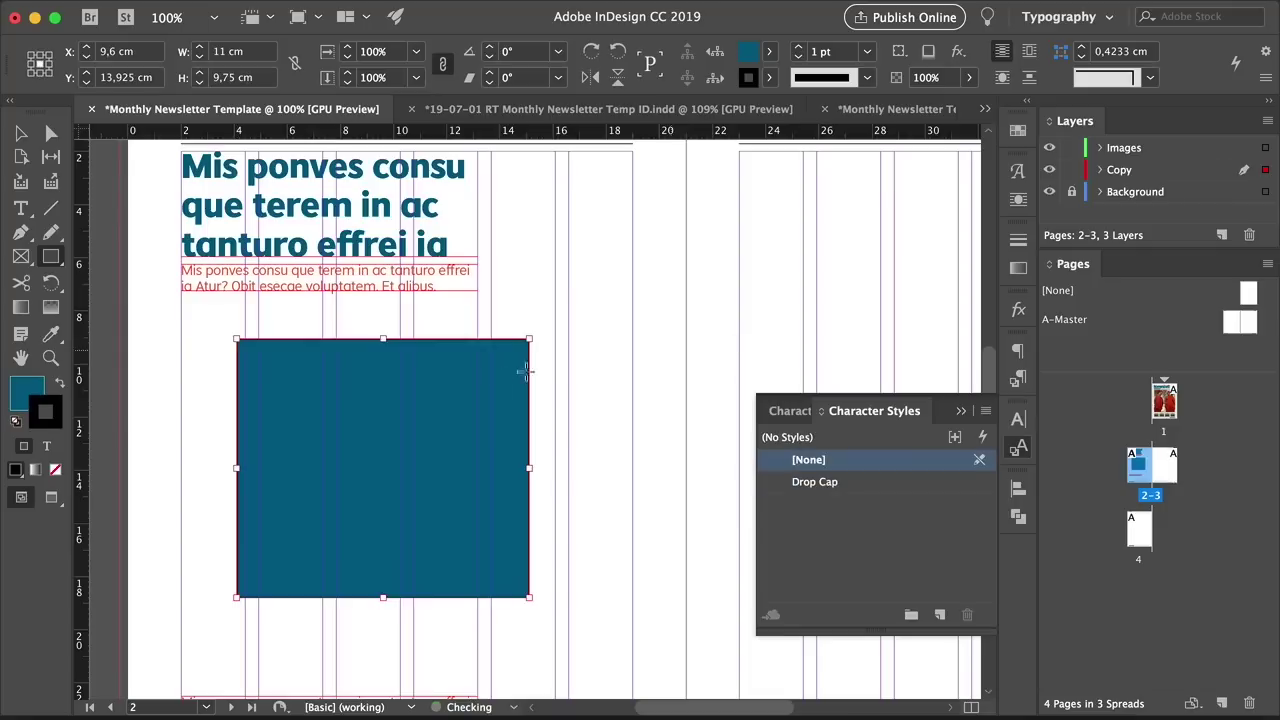
Fit the rectangle to the intro text's width directly beneath it, about 11,17 cm wide, and remove its stroke and fill
key(v)
drag(479, 409, 422, 380)
click(56, 470)
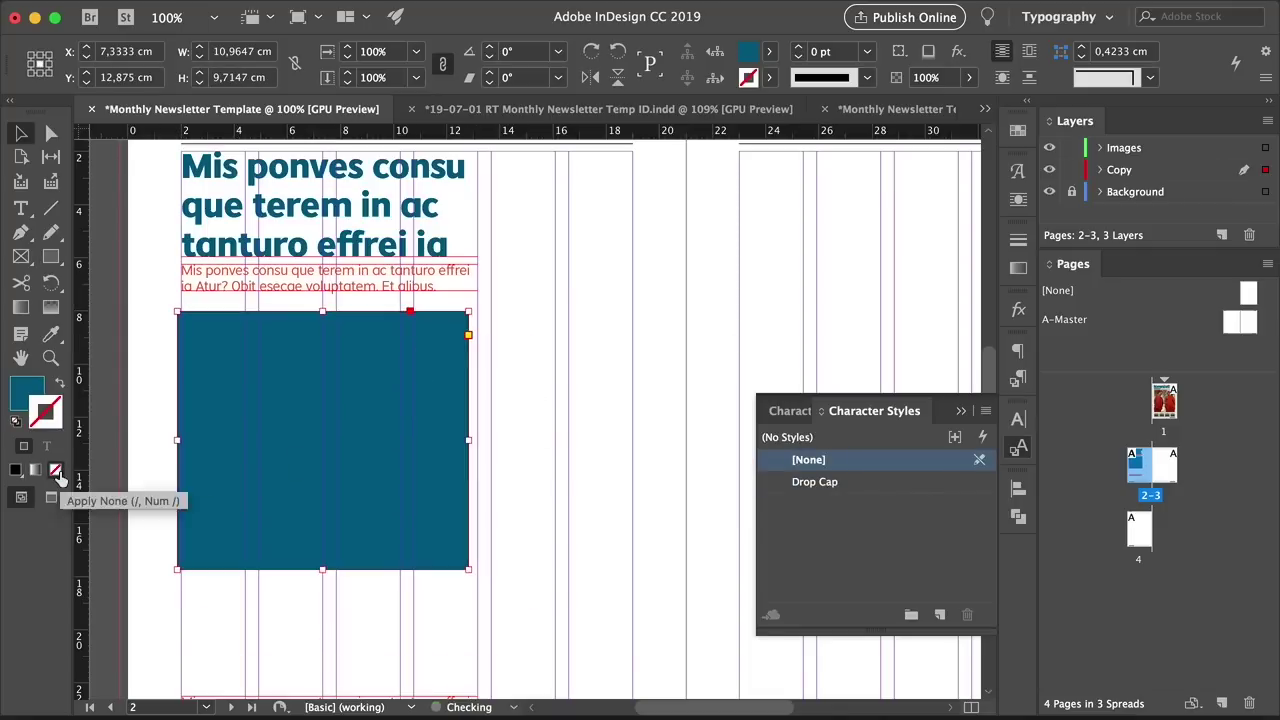
drag(229, 390, 234, 390)
drag(471, 440, 478, 440)
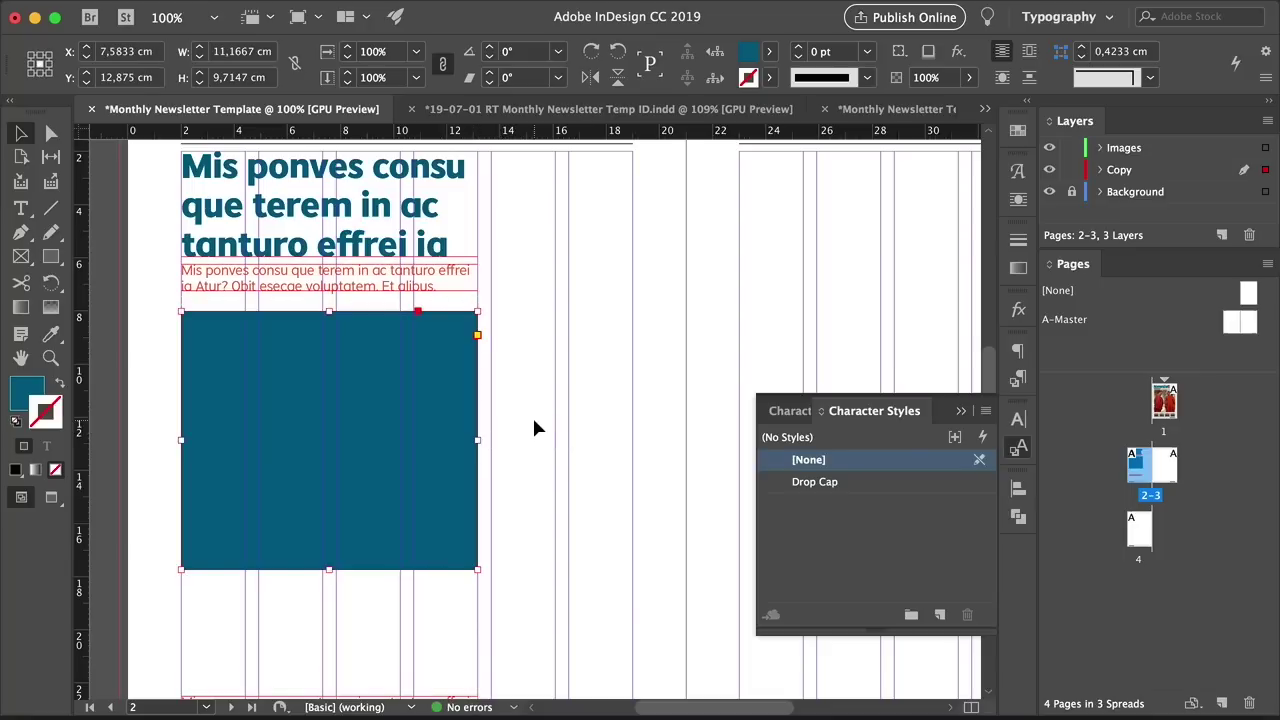
click(27, 390)
click(55, 469)
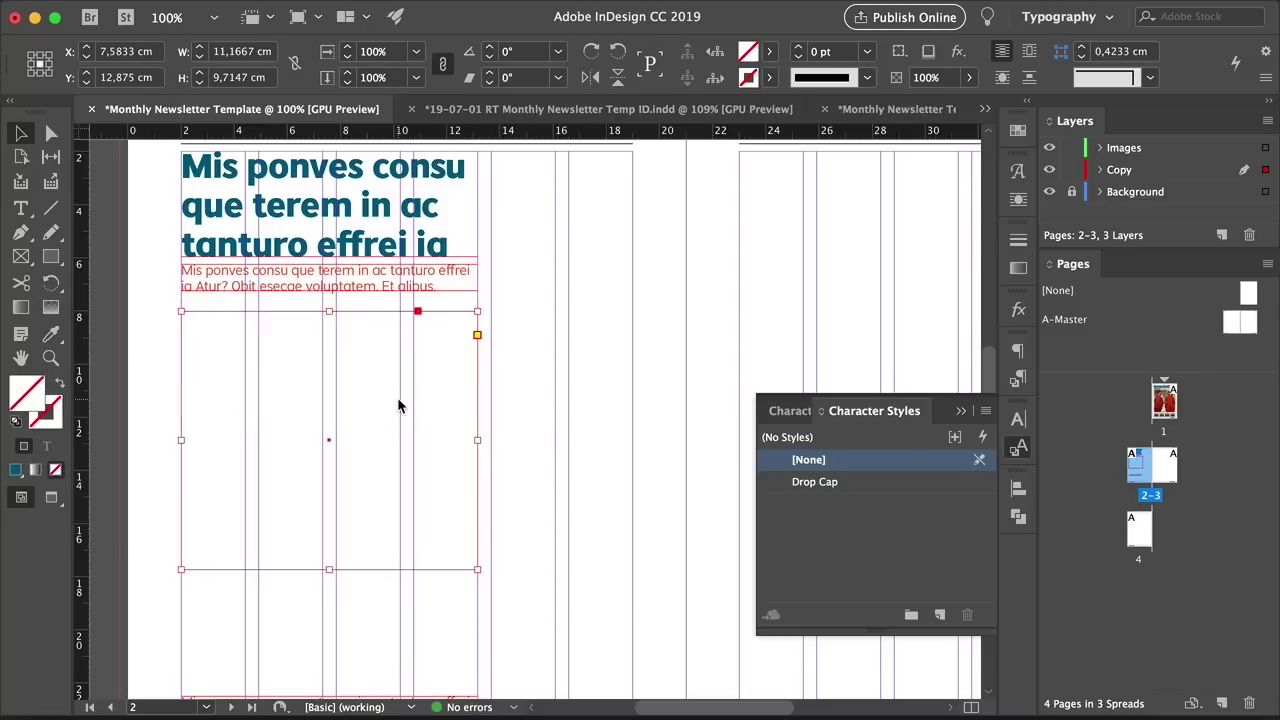
Place the group-of-people-dining JPG from the Images folder into the empty frame
key(super+d)
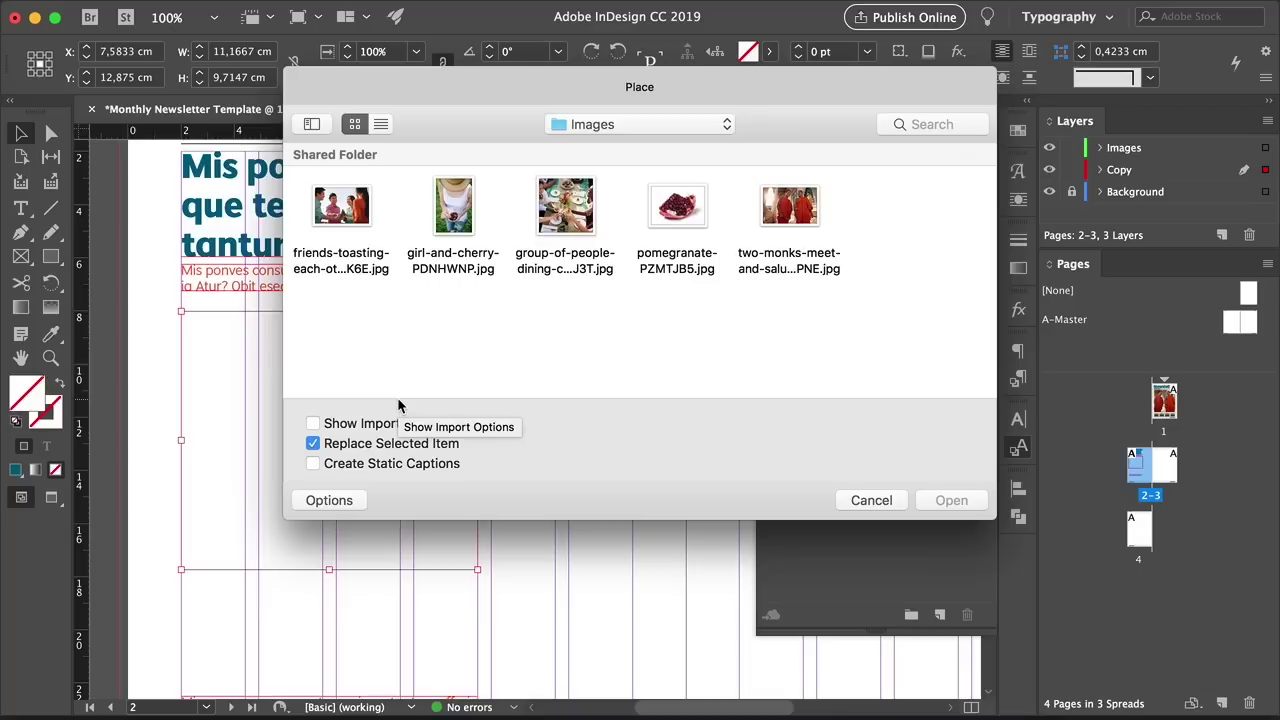
click(565, 215)
click(949, 501)
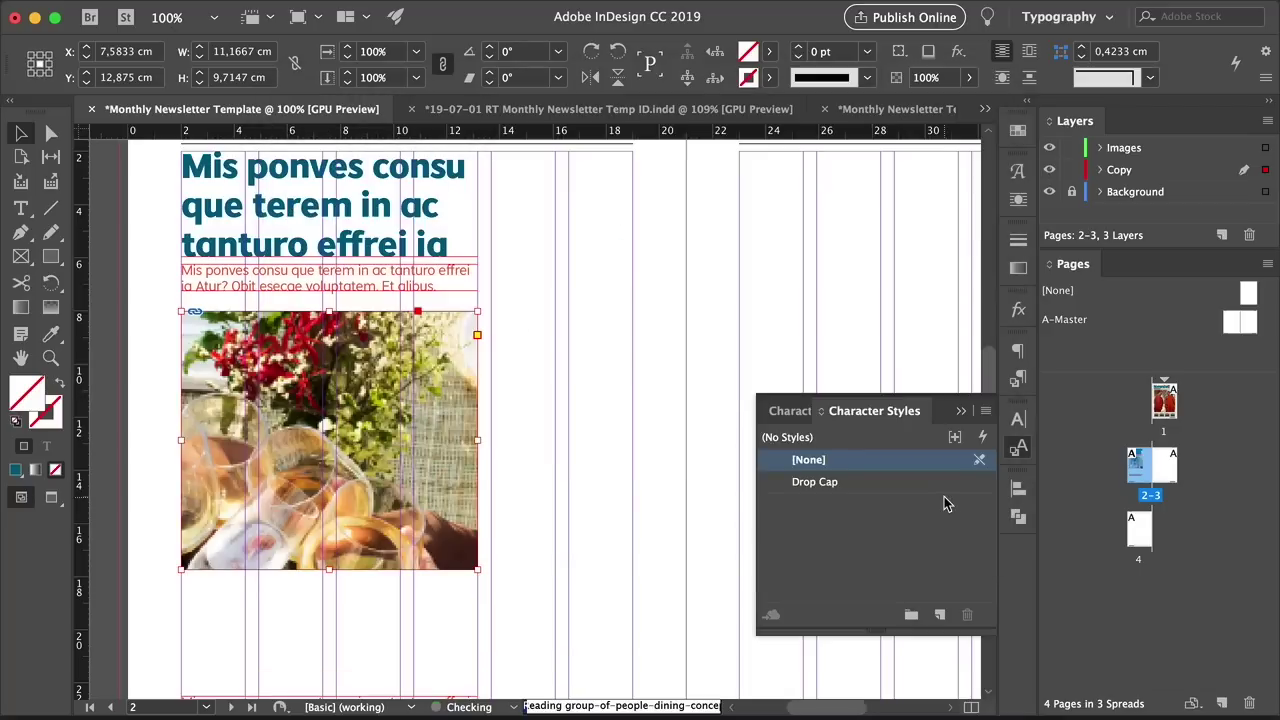
Scale the dining photo down to about 30% and position it so it fills its frame
key(z)
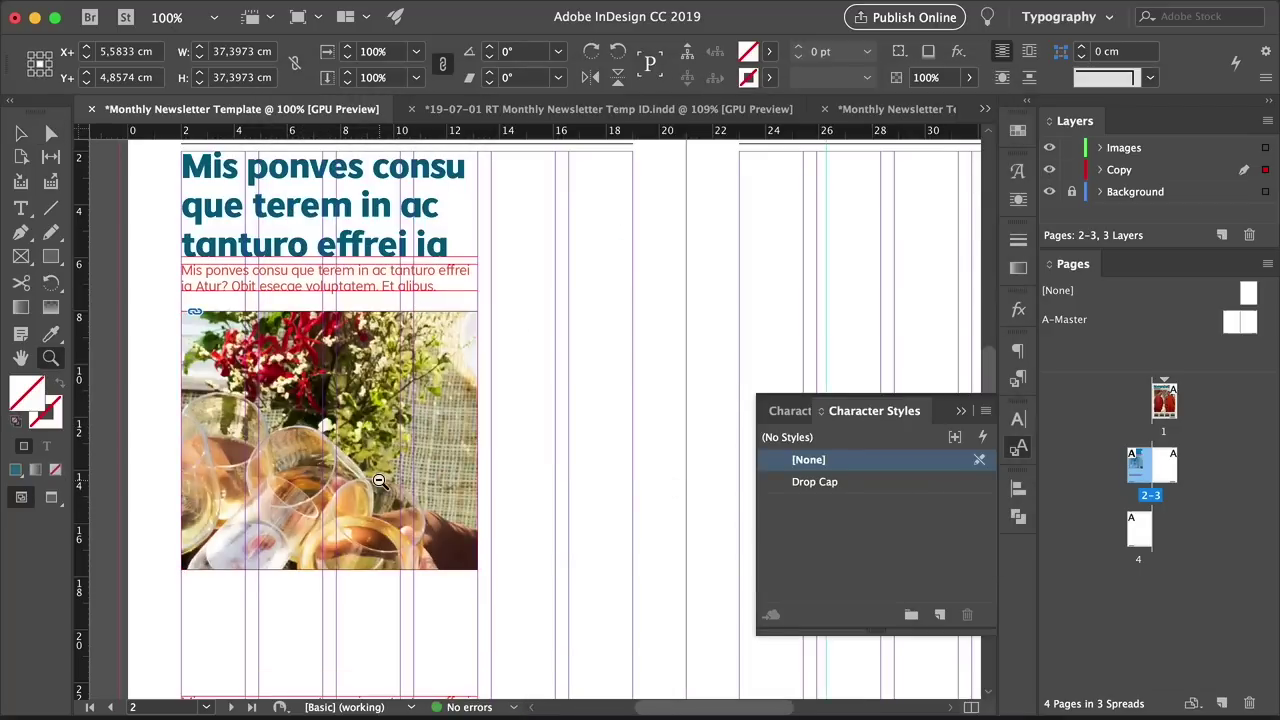
alt+click(379, 480)
key(v)
drag(351, 212, 361, 342)
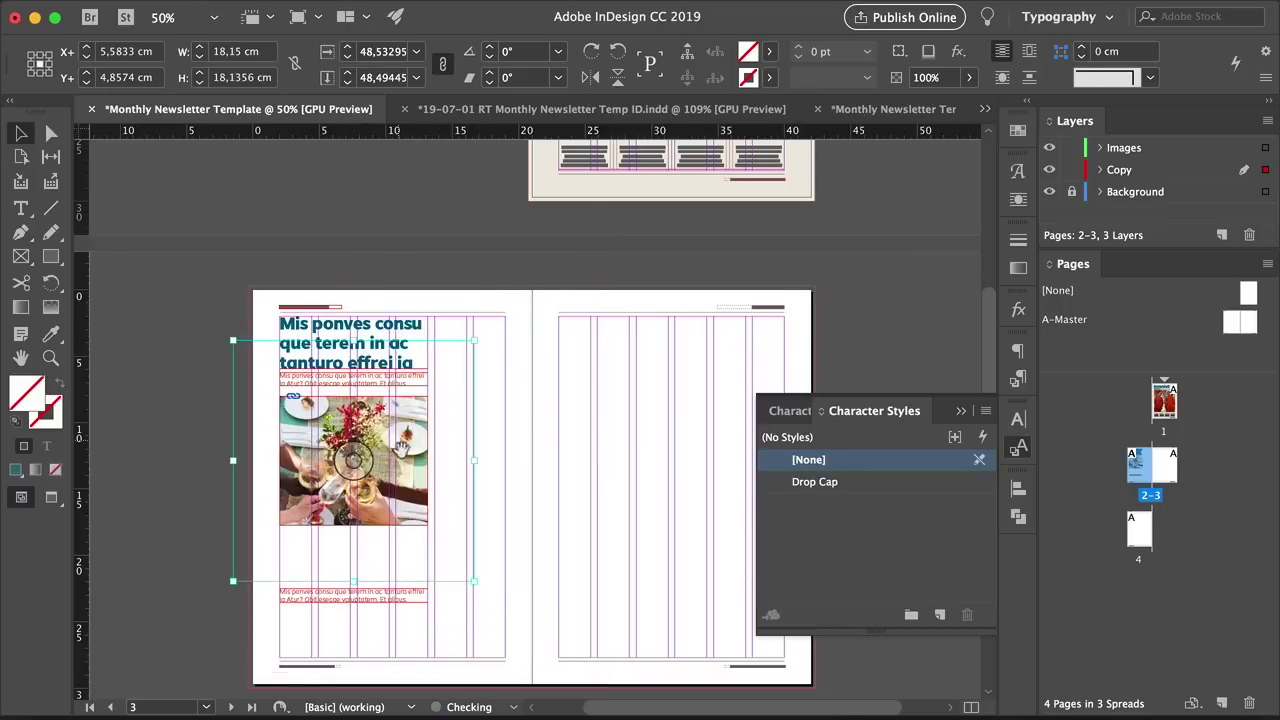
key(z)
click(404, 457)
key(v)
drag(327, 285, 338, 352)
key(a)
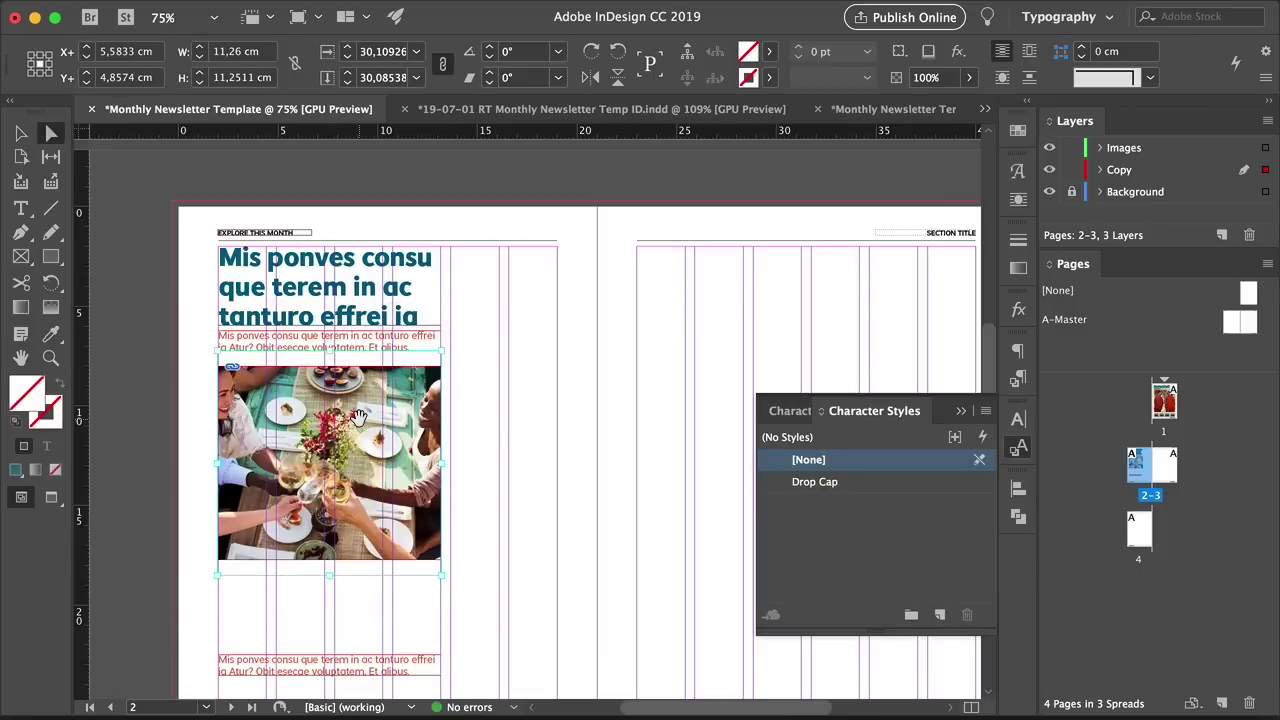
drag(363, 402, 408, 397)
Preview the spread without guides and nudge the intro text frame down slightly, between the headline and the photo
key(v)
key(super+shift+a)
key(w)
click(377, 349)
key(Down)
key(Down)
key(Down)
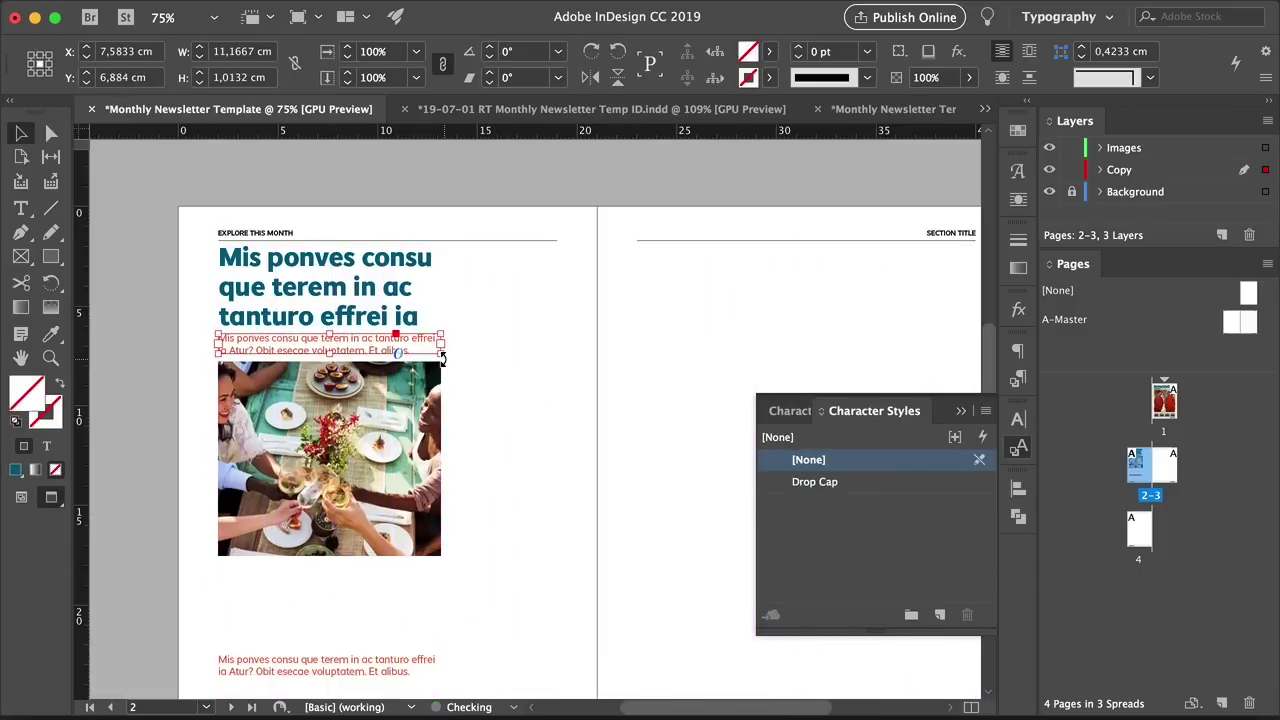
click(557, 400)
Extend the second intro frame from just under the photo to the bottom margin, about 9,78 cm high, and apply the Copy paragraph style
scroll(557, 400, down, 3)
key(w)
drag(302, 528, 343, 612)
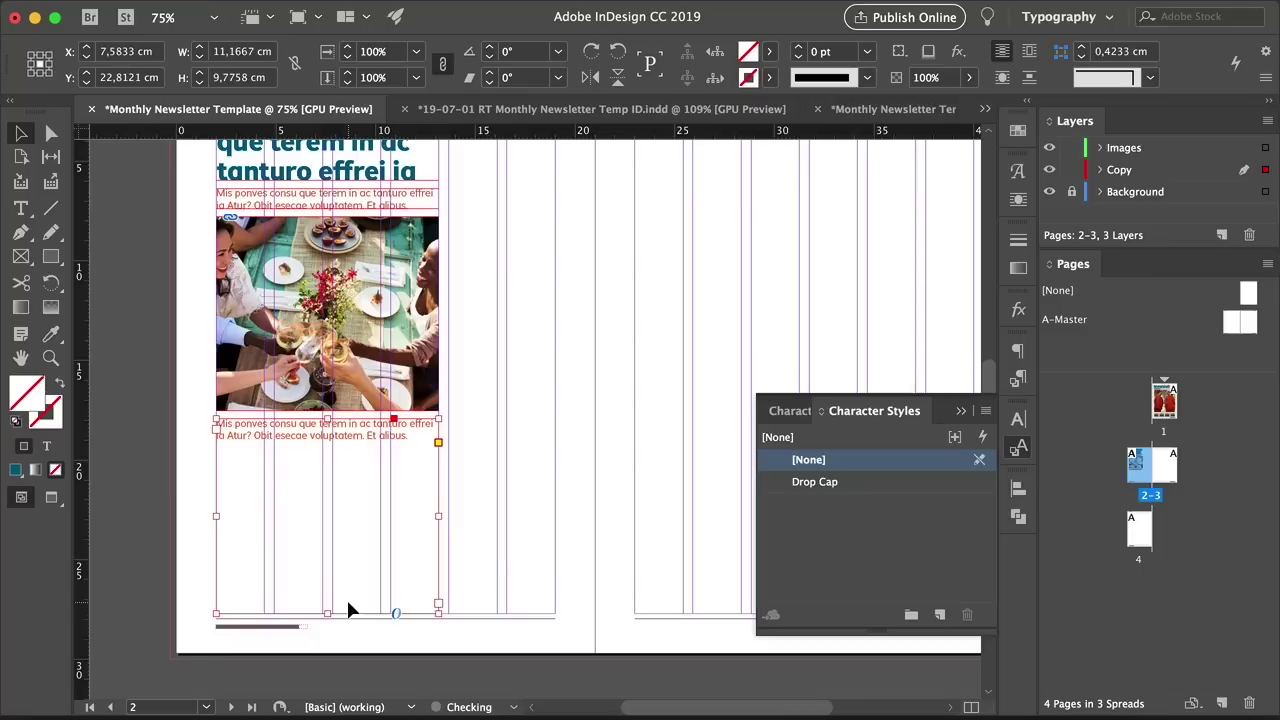
click(1018, 381)
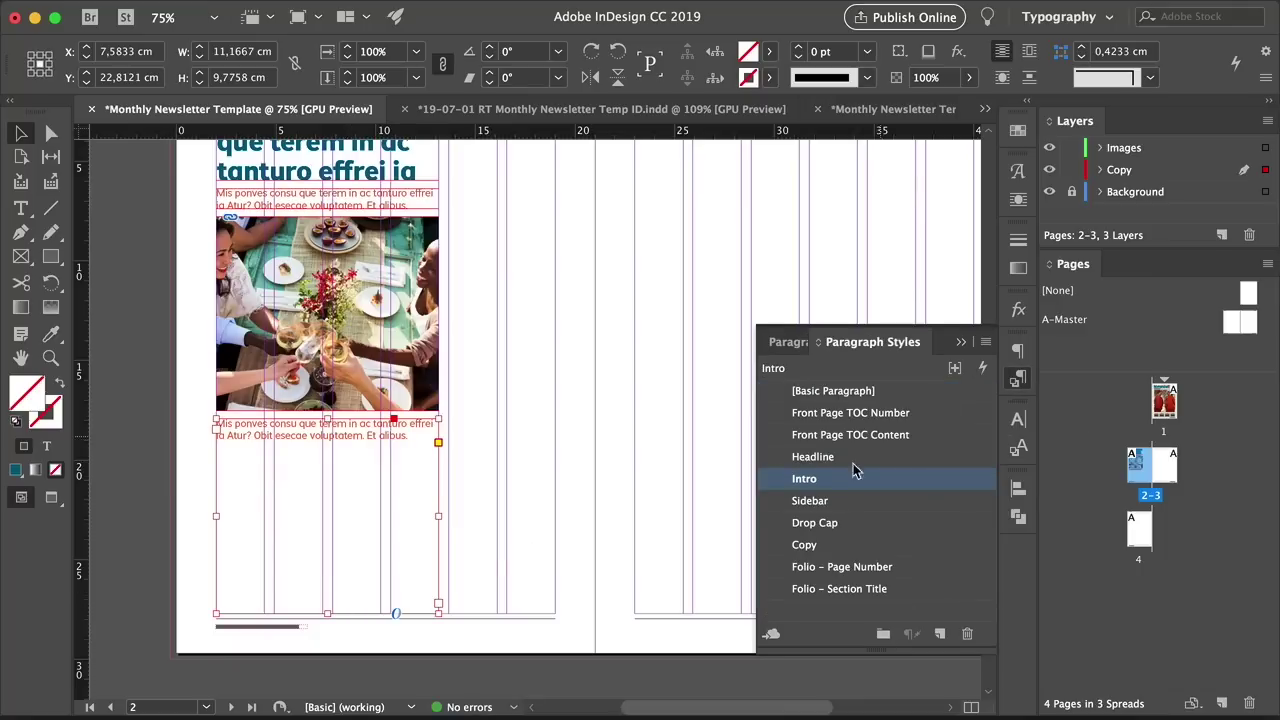
click(837, 546)
Replace all text in the frame below the photo with placeholder text
super+click(274, 466)
drag(341, 441, 318, 382)
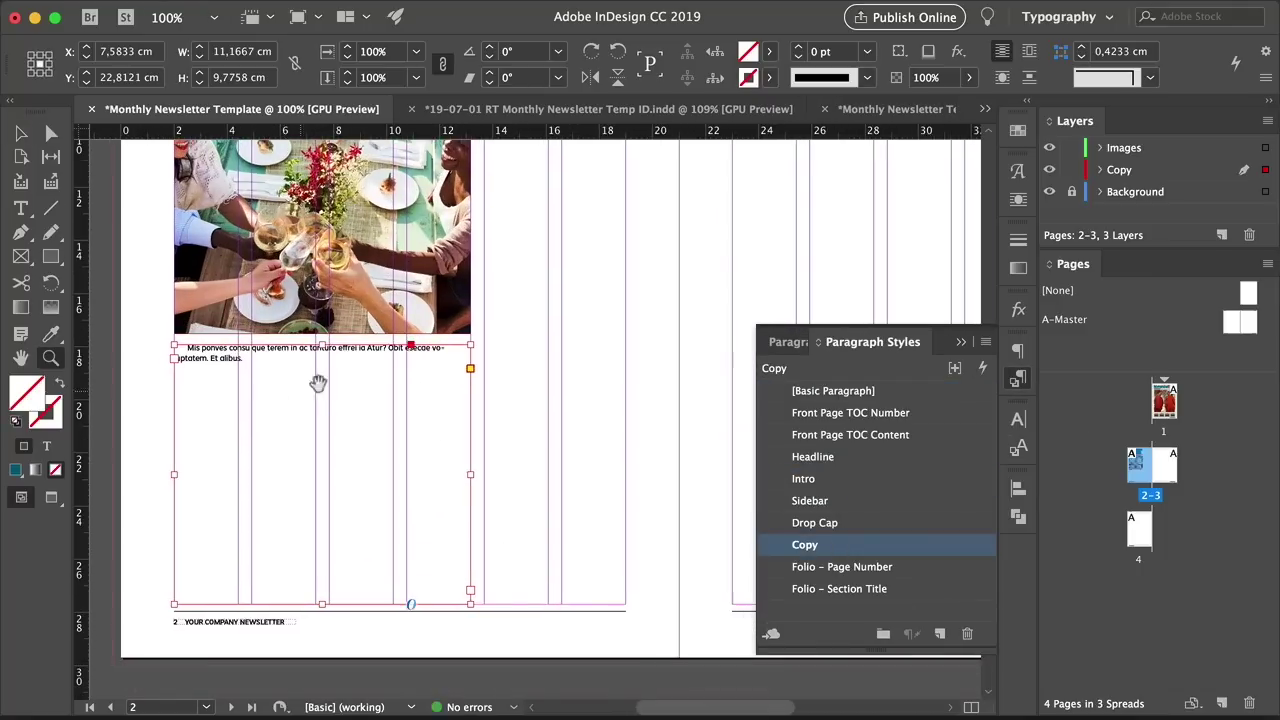
triple_click(321, 381)
key(super+a)
key(BackSpace)
right_click(323, 377)
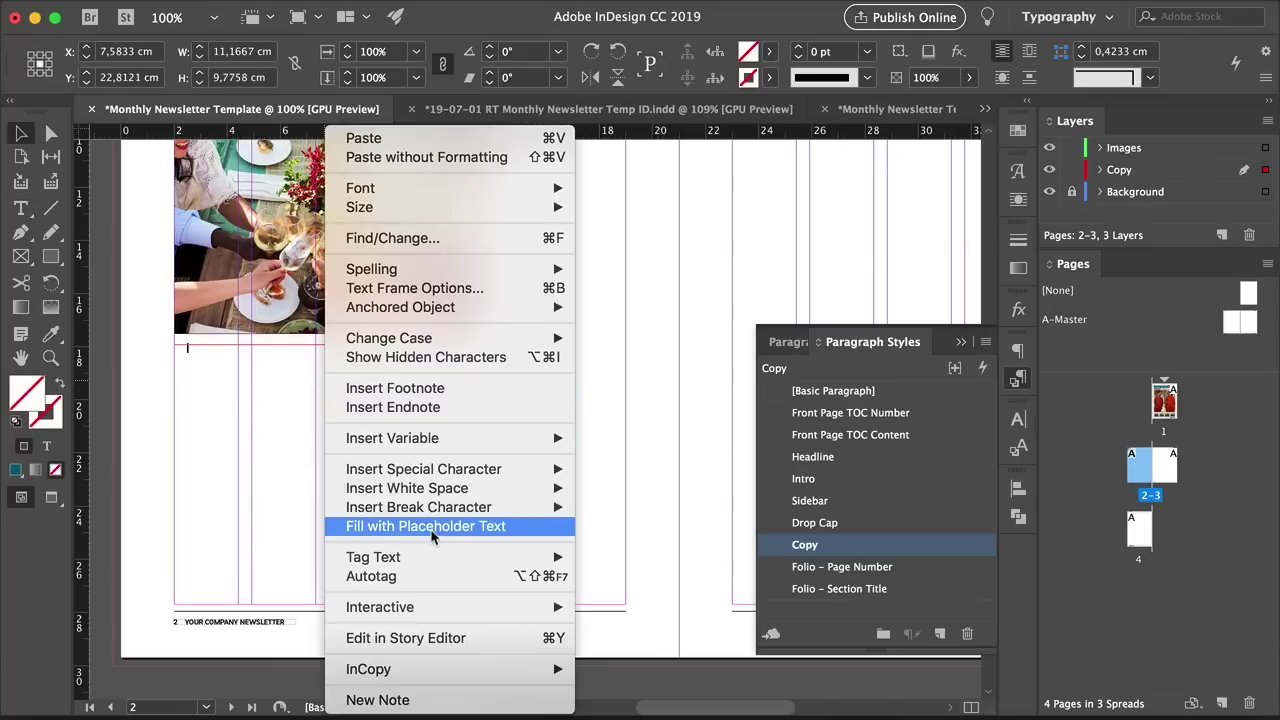
click(433, 526)
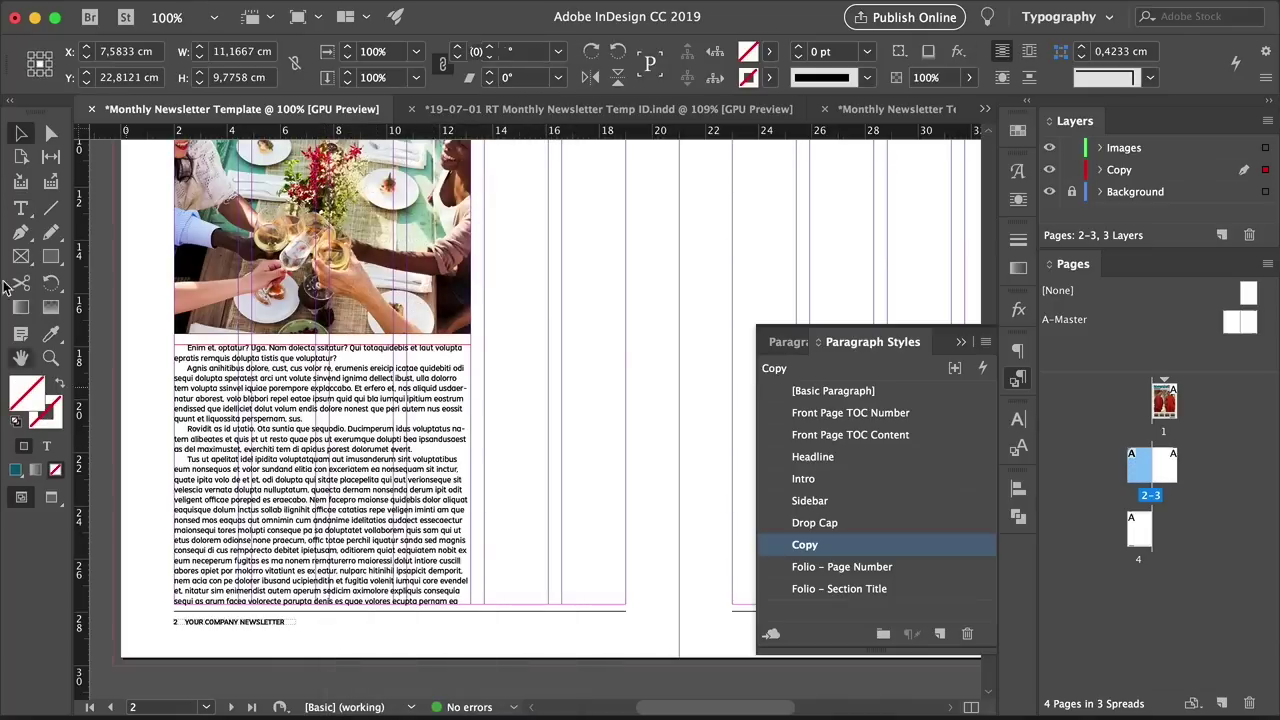
Split the body text frame into 2 columns with a 0,5 cm gutter
click(24, 130)
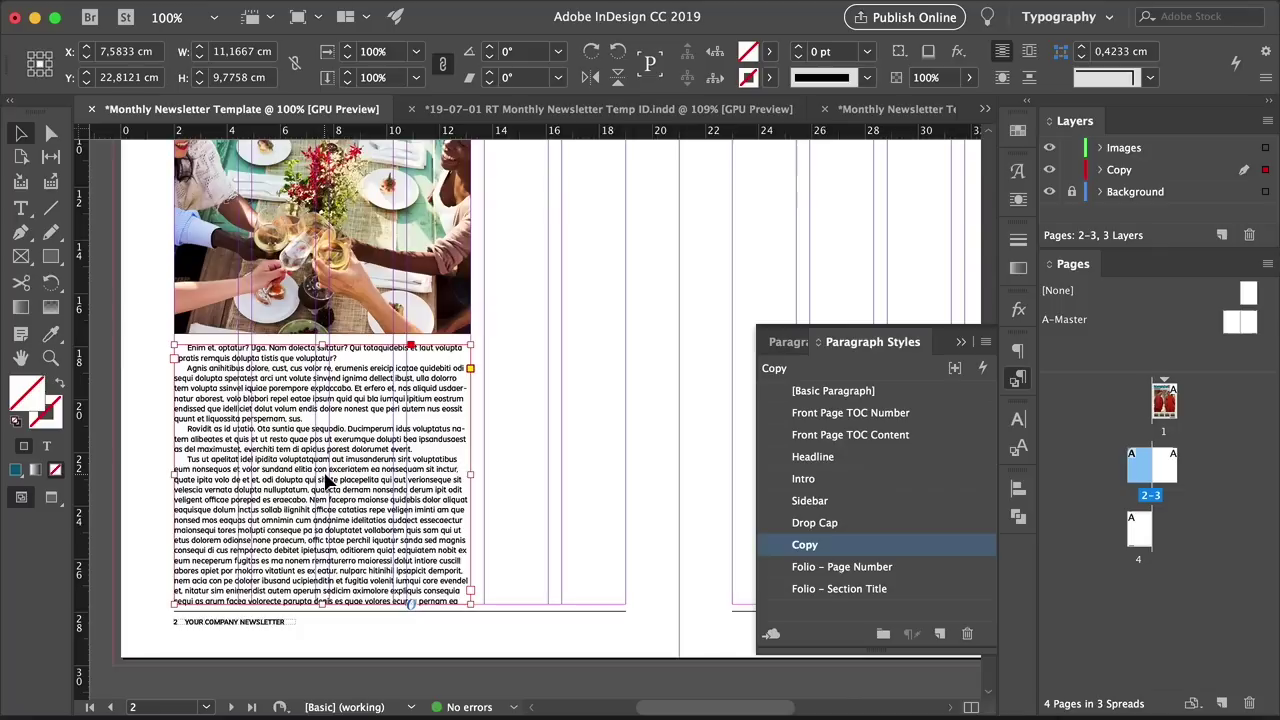
key(super+b)
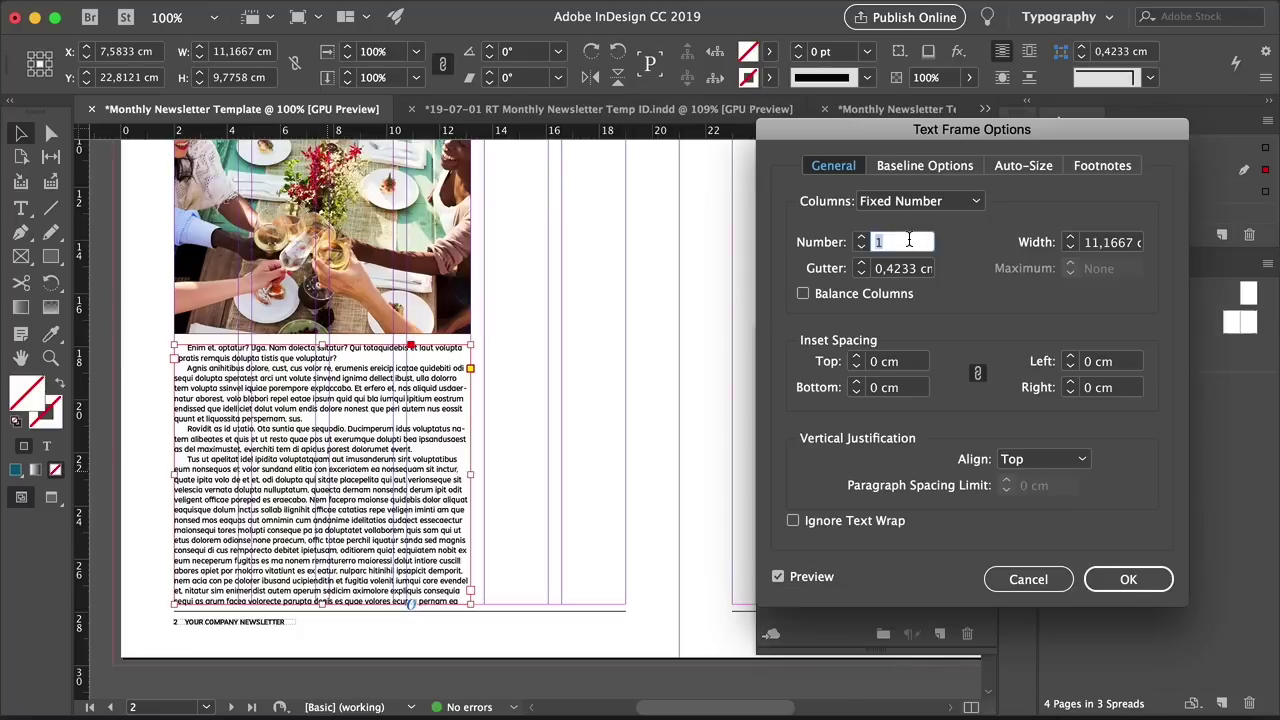
text(2)
key(Tab)
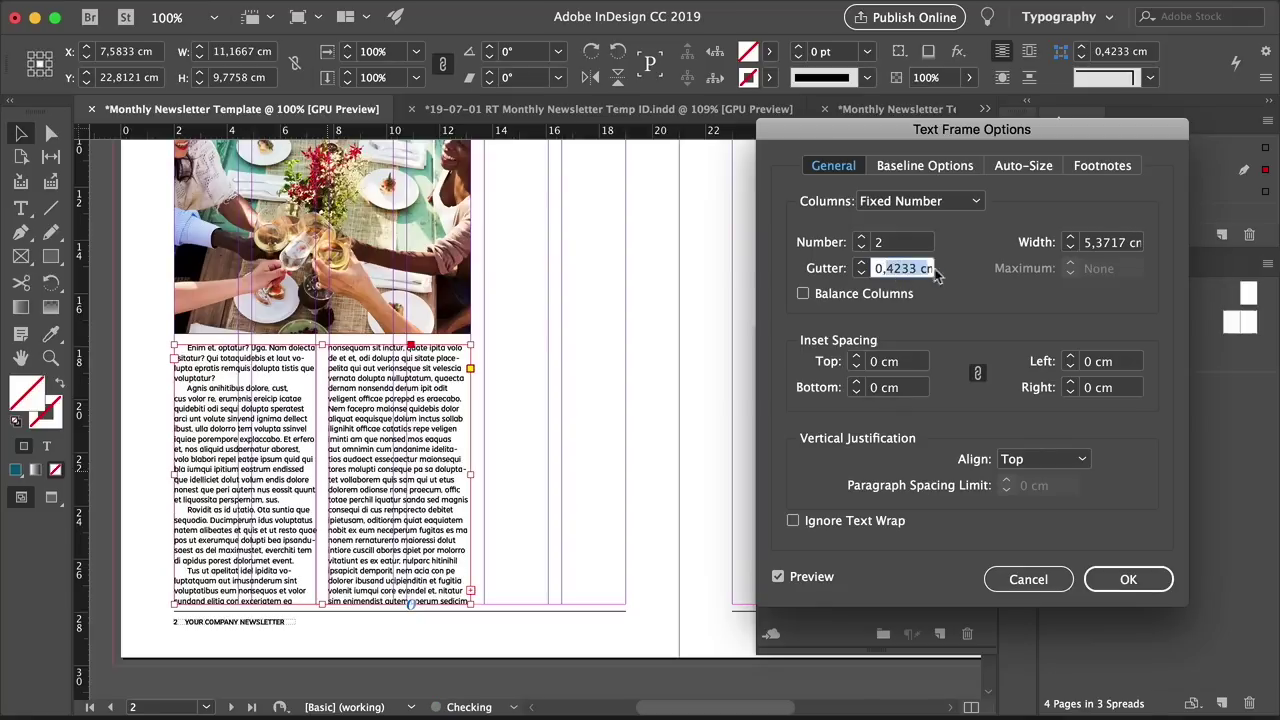
text(0,5)
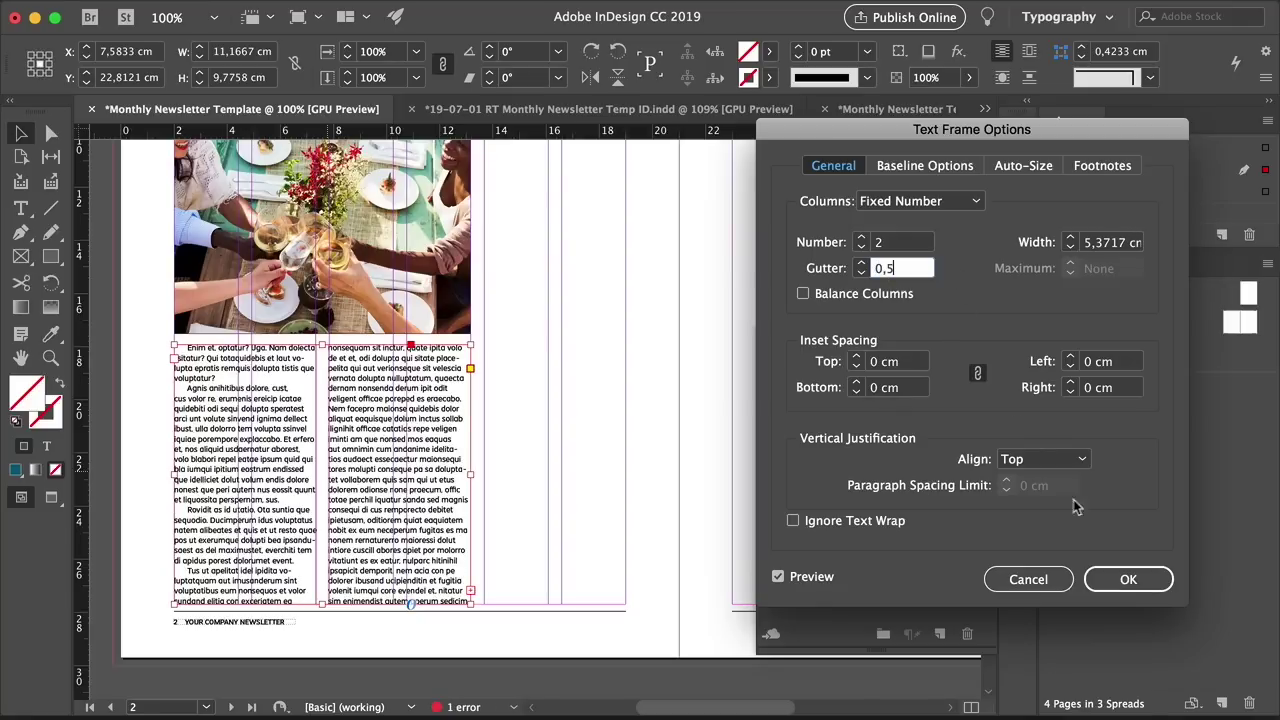
click(1128, 580)
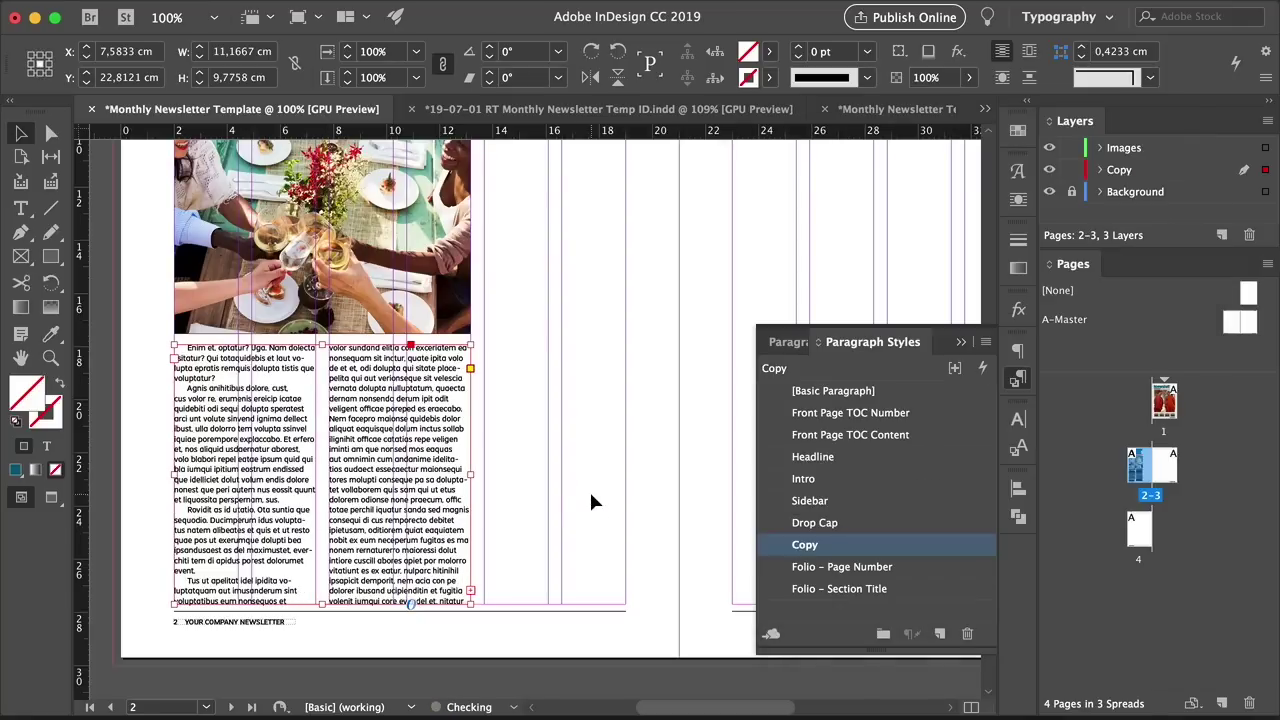
Apply the Drop Cap paragraph style to the first paragraph and justify all body text with the last line aligned left
double_click(222, 357)
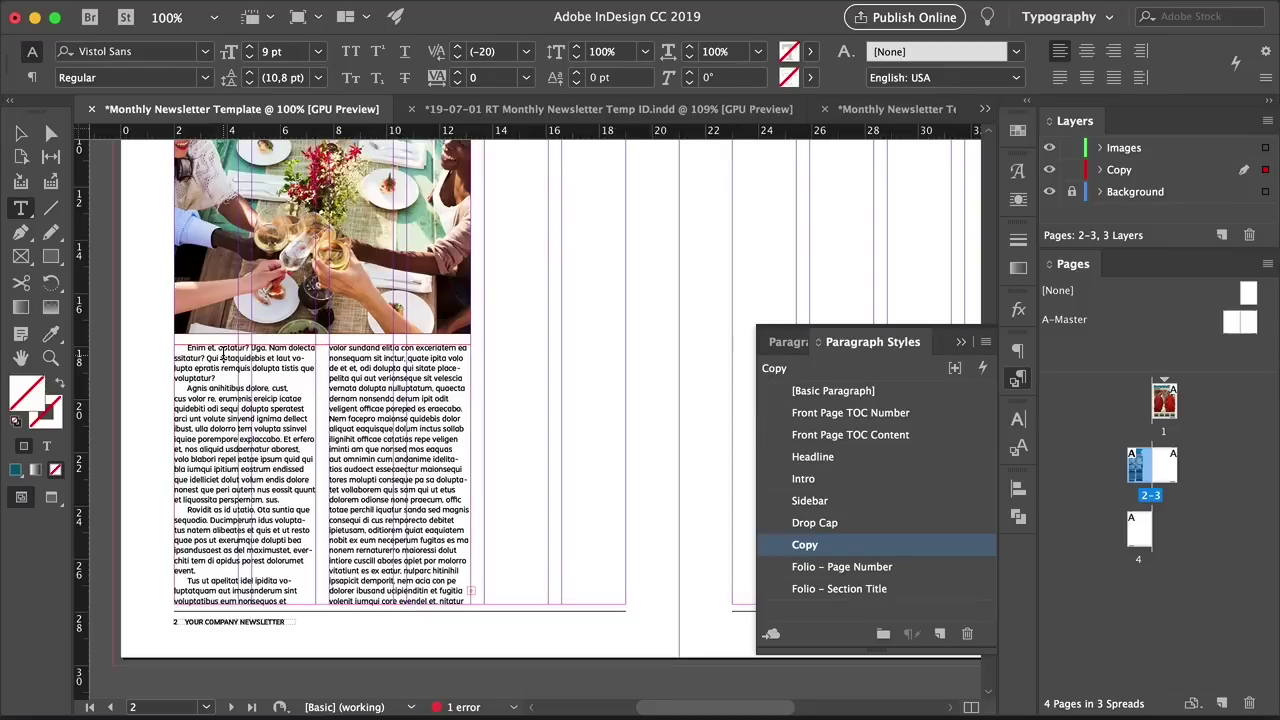
click(865, 522)
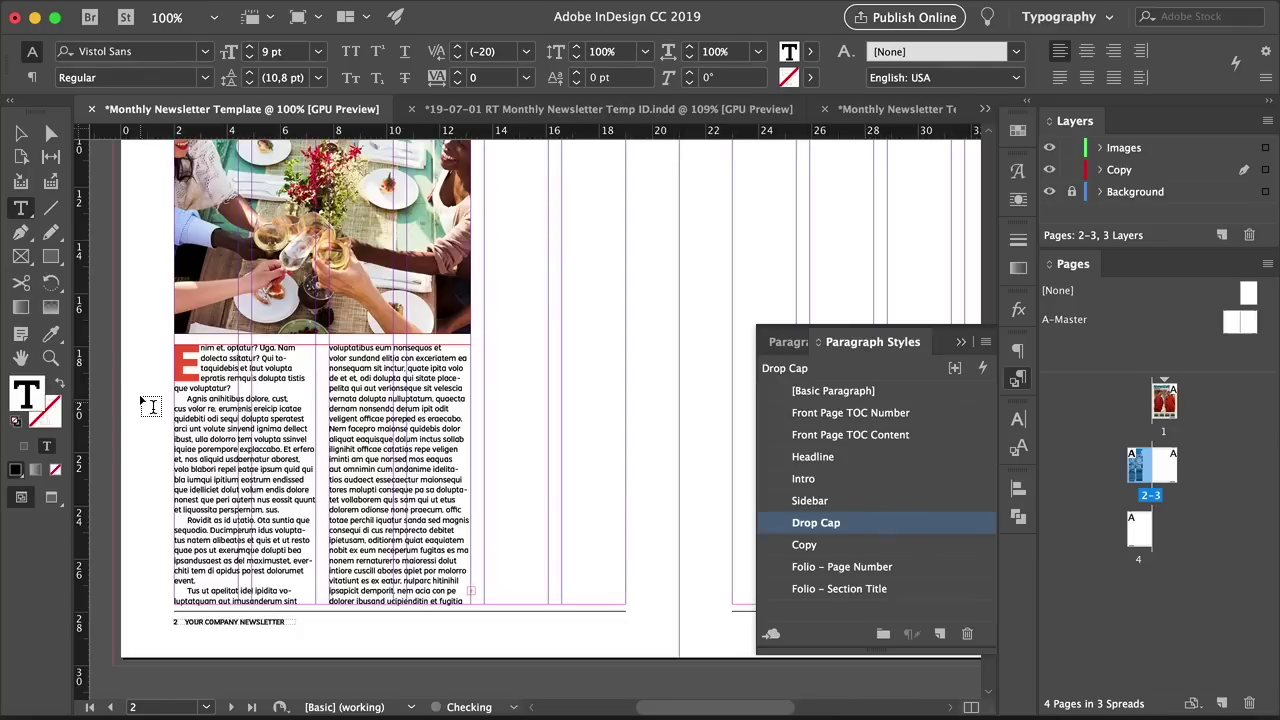
click(257, 398)
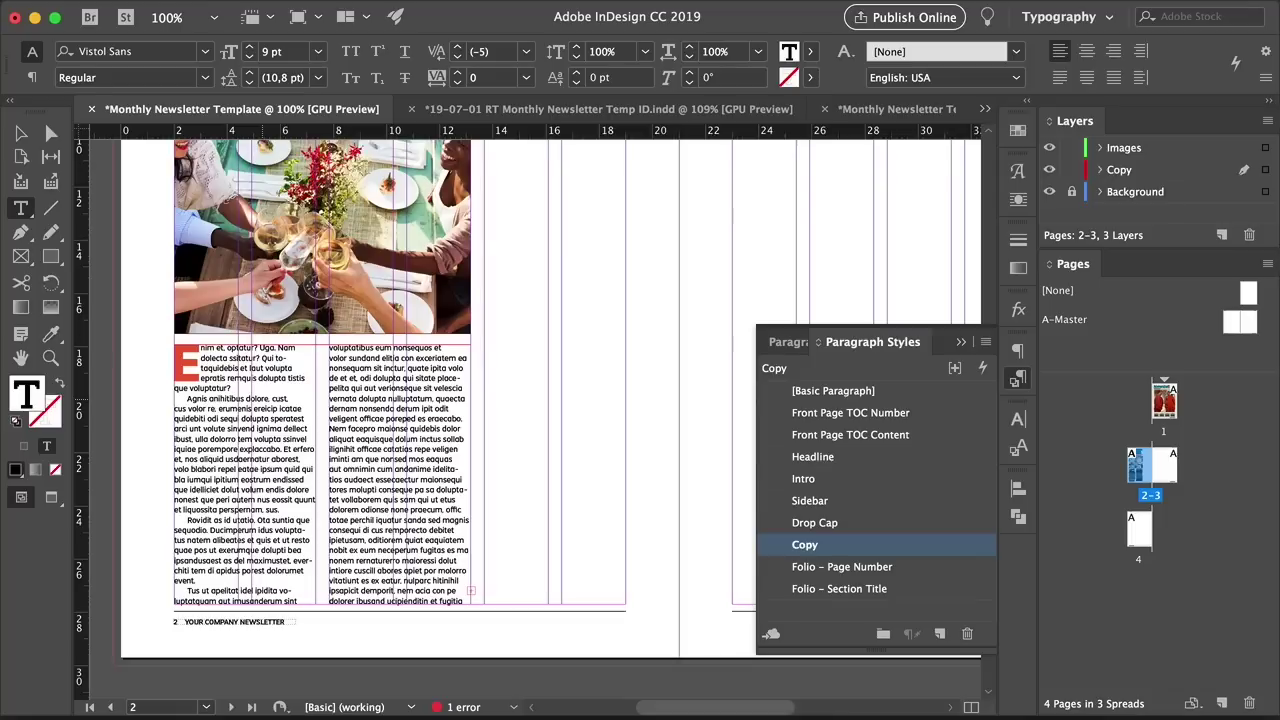
key(super+a)
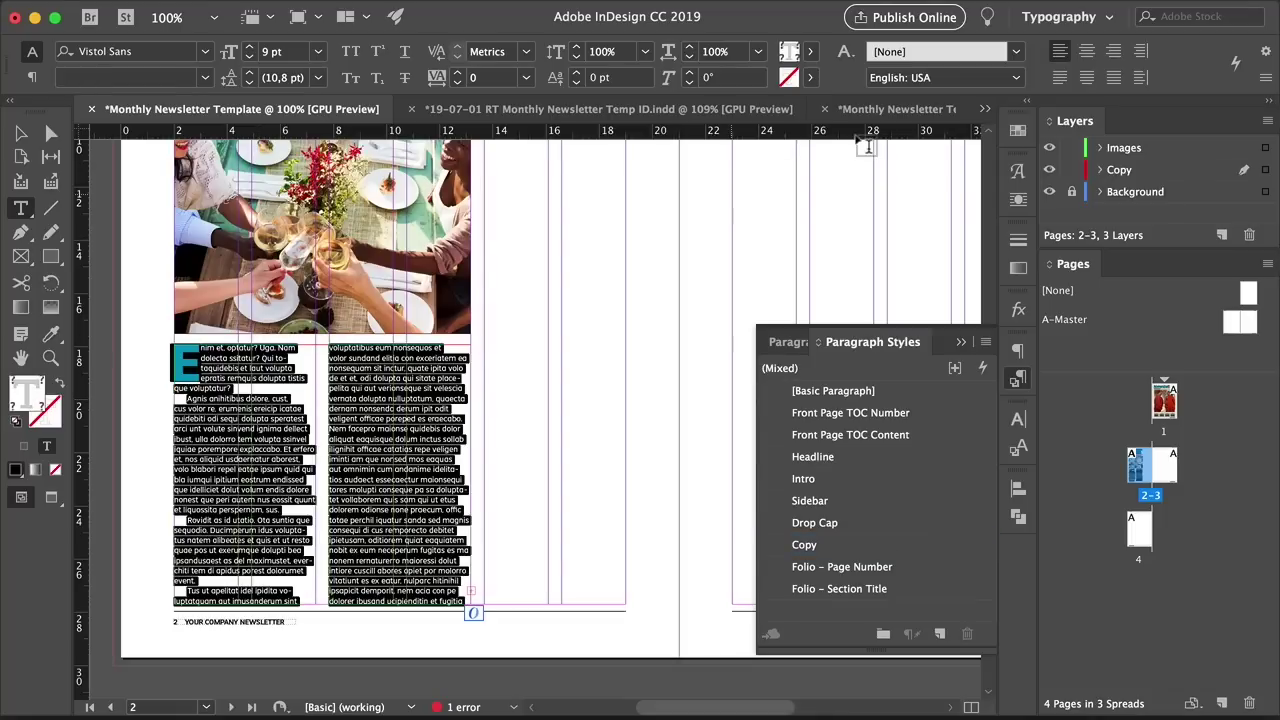
click(1060, 78)
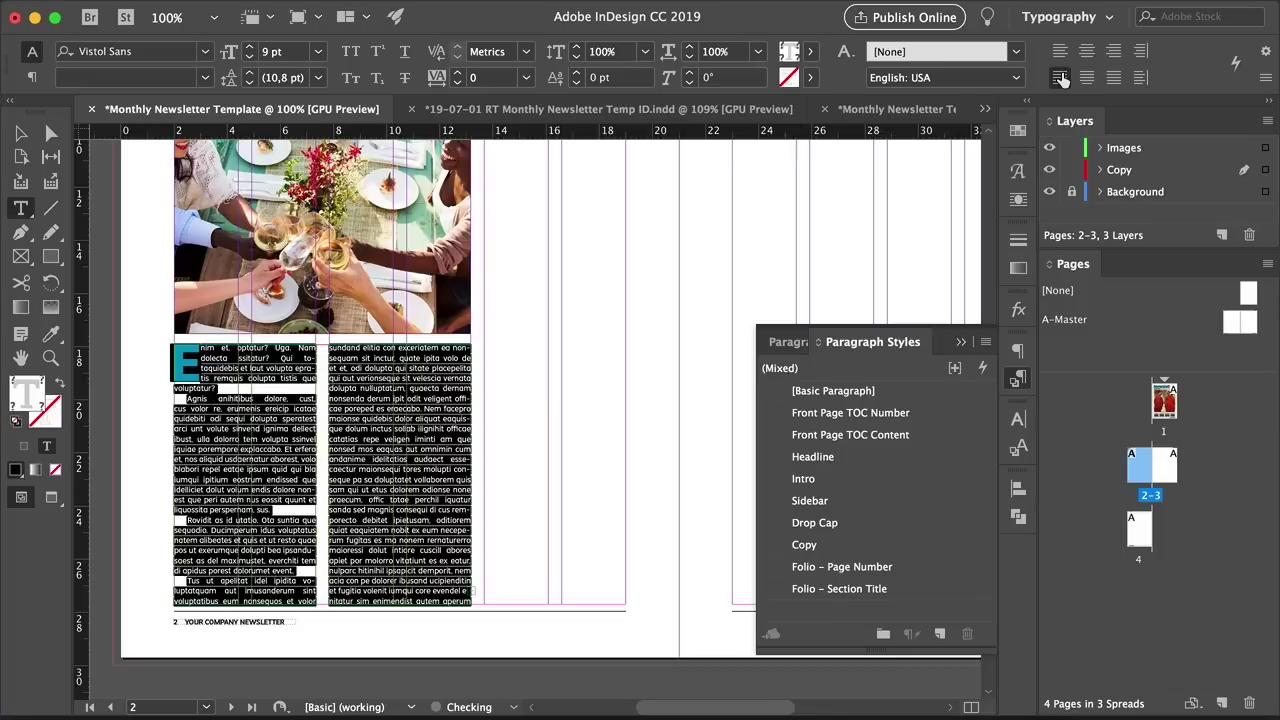
key(Escape)
Draw a rectangle about 5,33 × 25,7 cm over the two free columns beside the article on page 2 and remove its stroke
click(523, 449)
drag(523, 449, 378, 280)
key(m)
mouse_move(350, 172)
mouse_down()
mouse_move(458, 608)
mouse_move(449, 647)
mouse_up()
key(v)
click(42, 422)
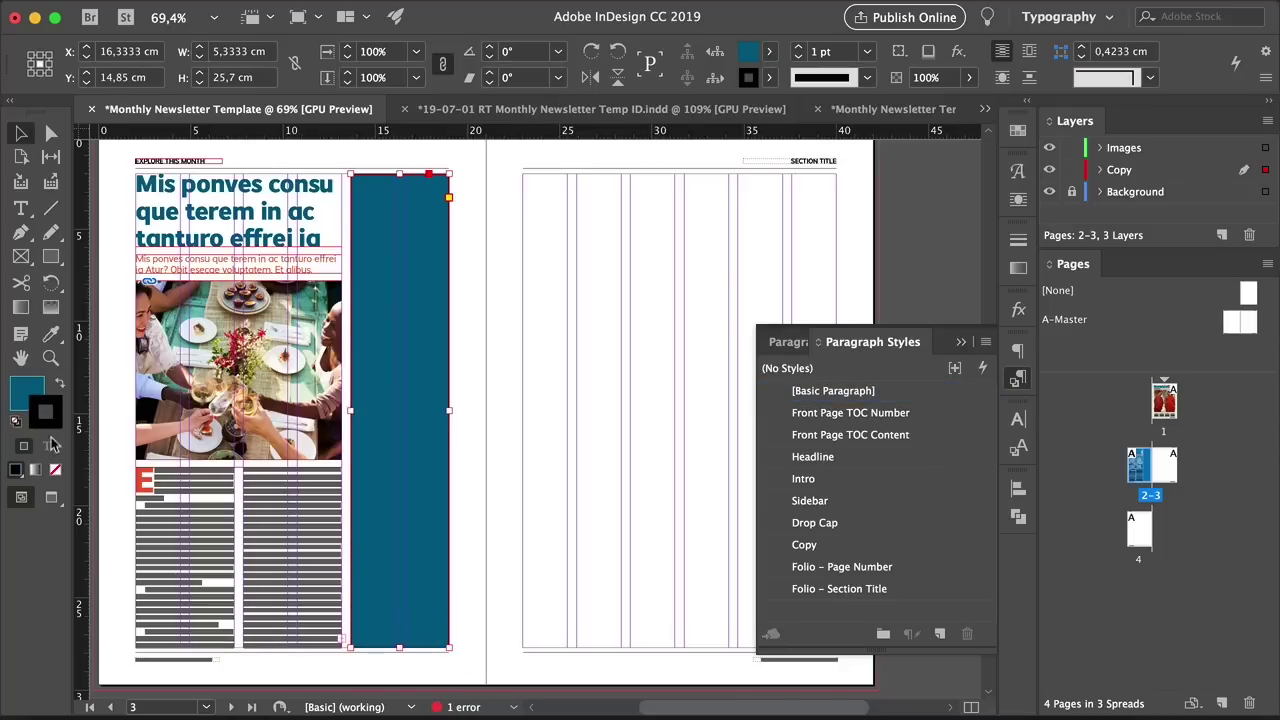
click(56, 470)
Set the tint of the sidebar rectangle's C=100 M=0 Y=0 K=55 fill to 50%
super+click(389, 457)
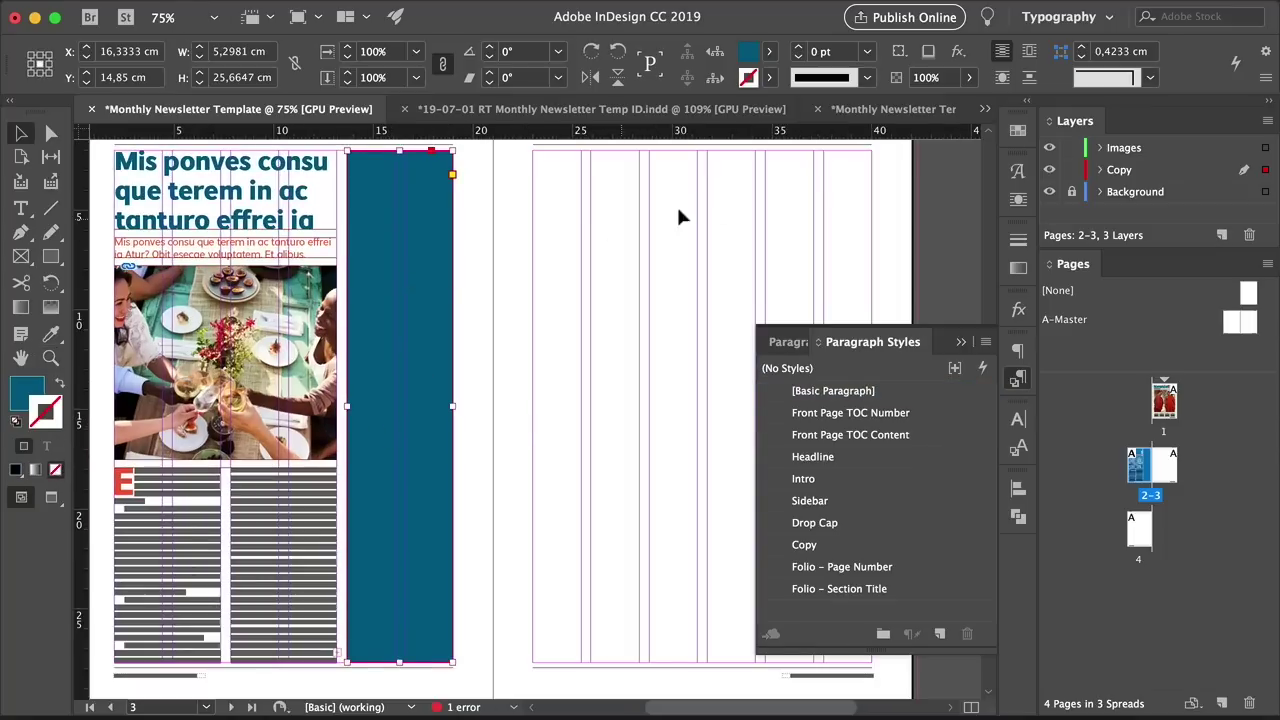
click(1018, 130)
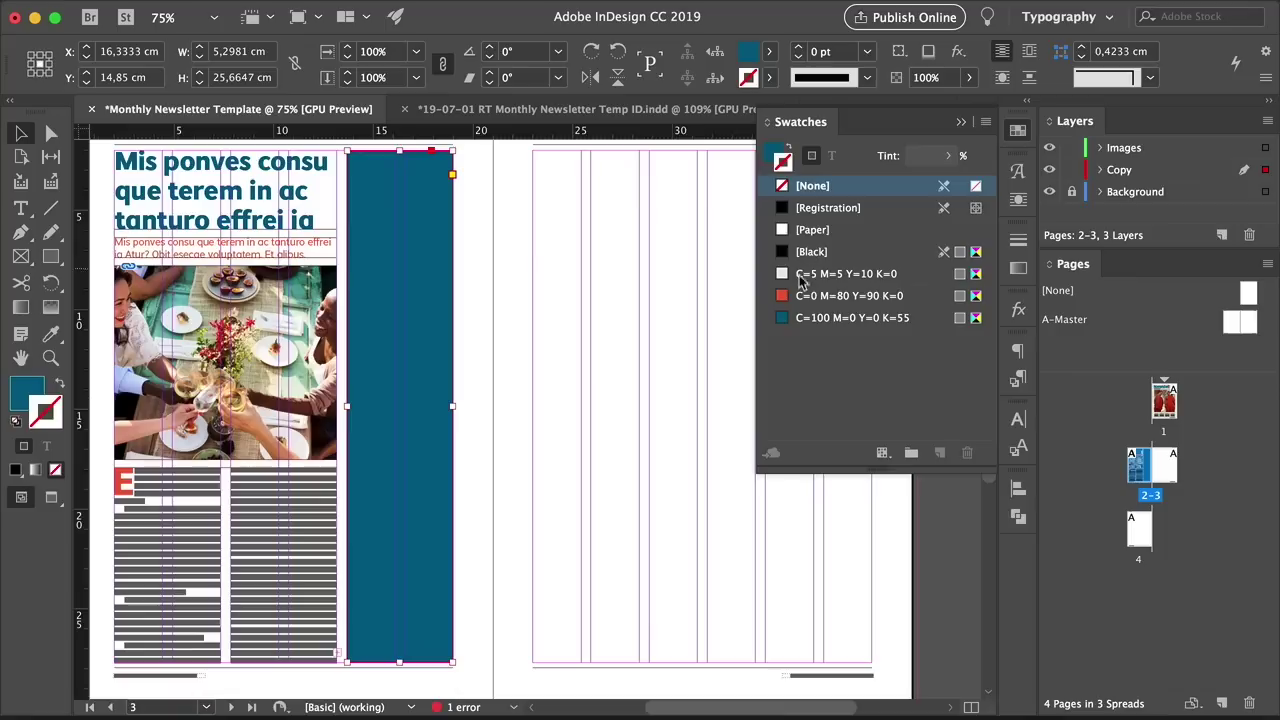
click(767, 158)
click(920, 156)
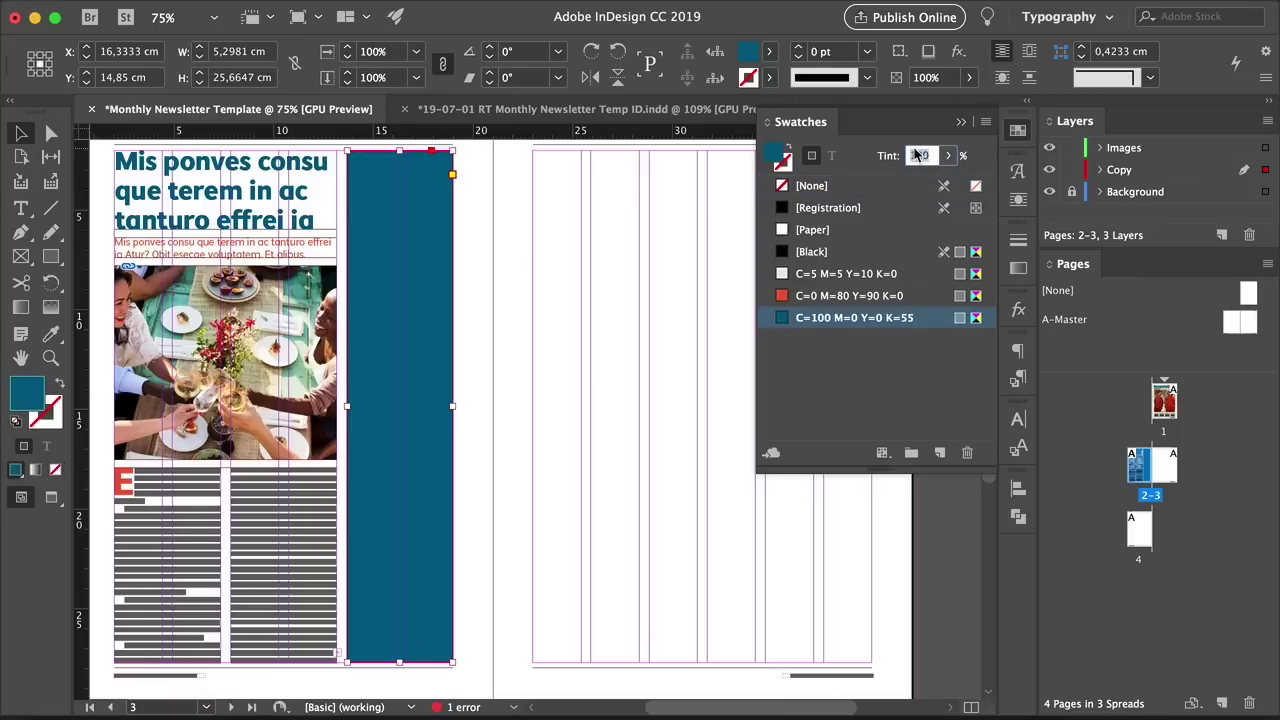
text(50)
key(Return)
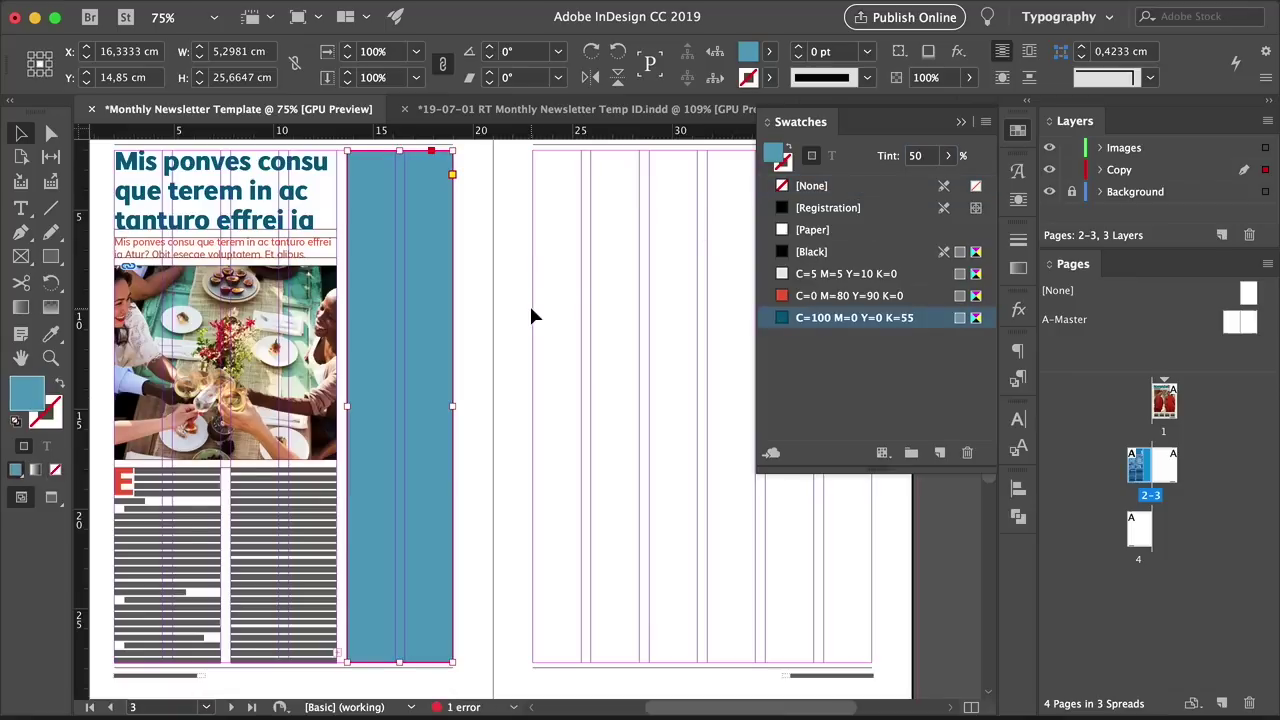
click(531, 310)
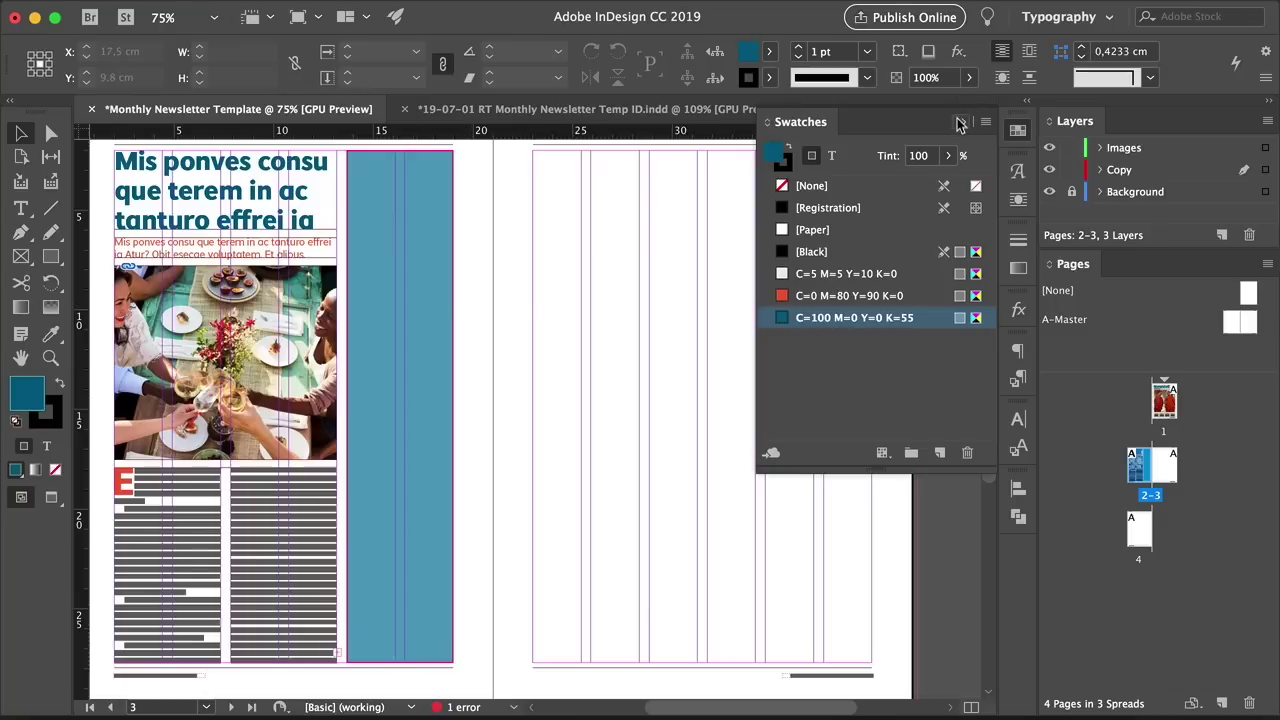
click(958, 122)
Convert the tinted sidebar rectangle on page 2 to a text frame with 0,5 cm inset spacing on all sides
click(427, 318)
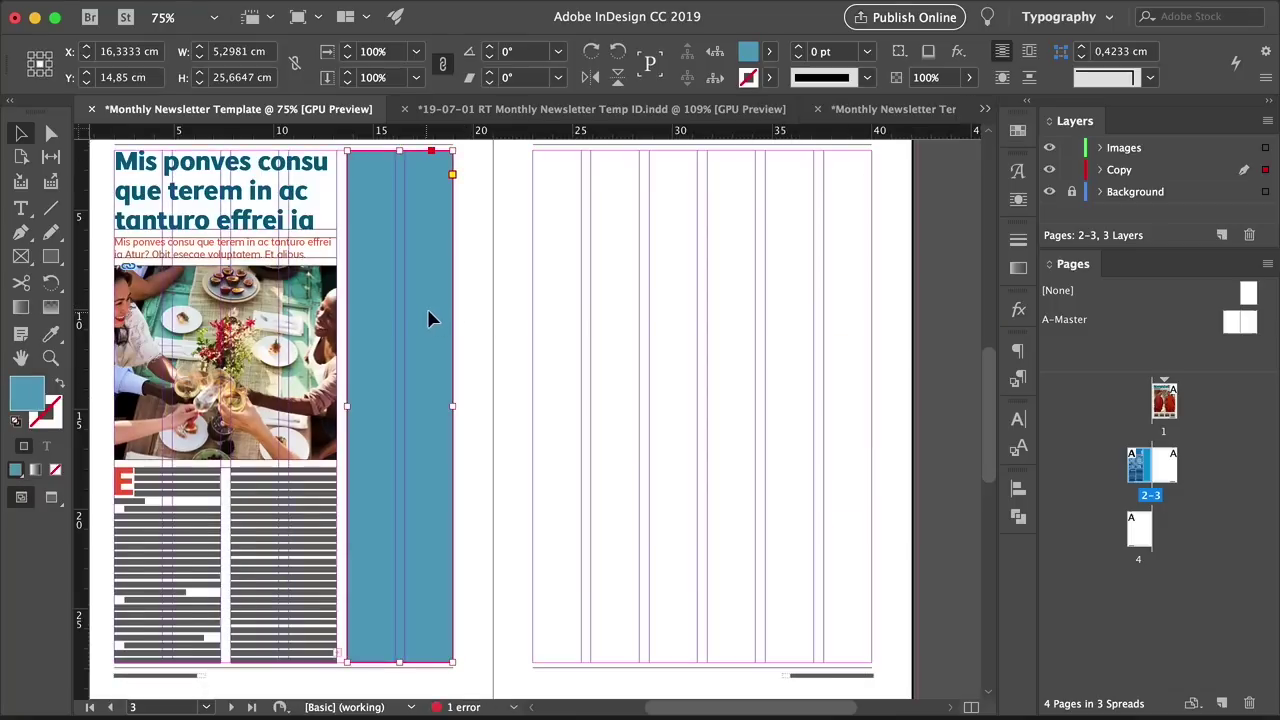
key(t)
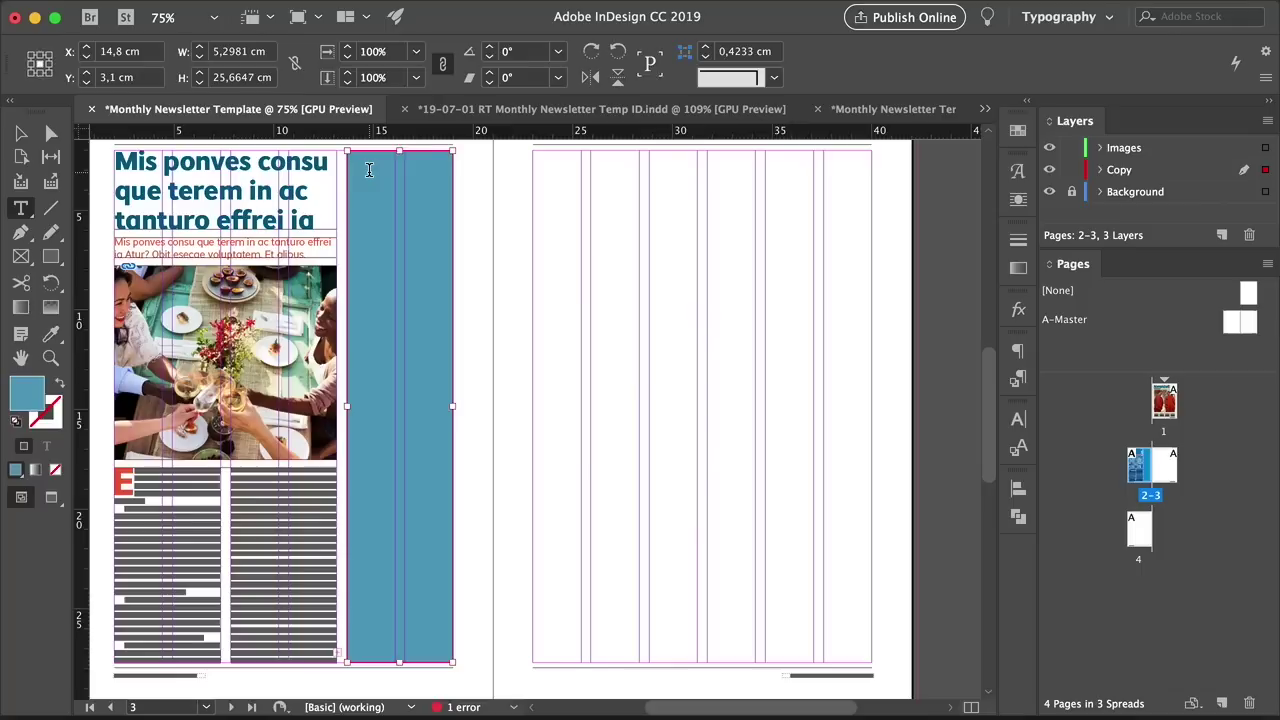
click(369, 170)
key(Escape)
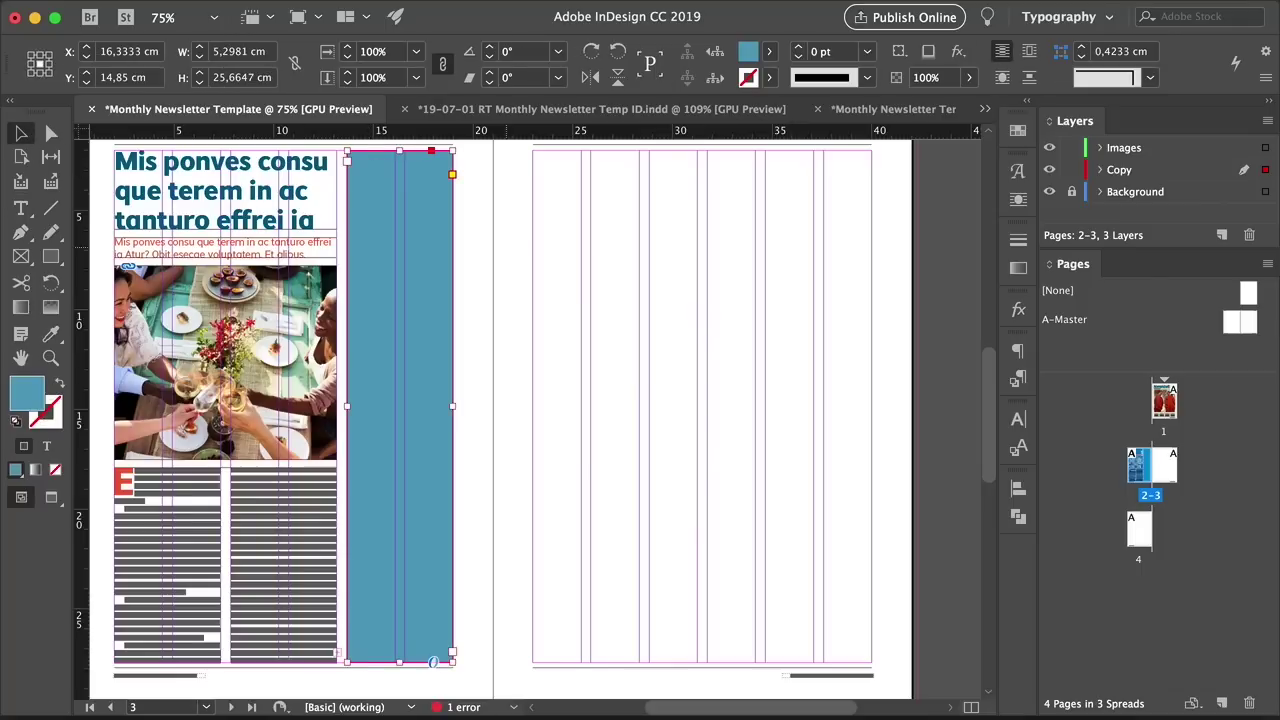
key(super+b)
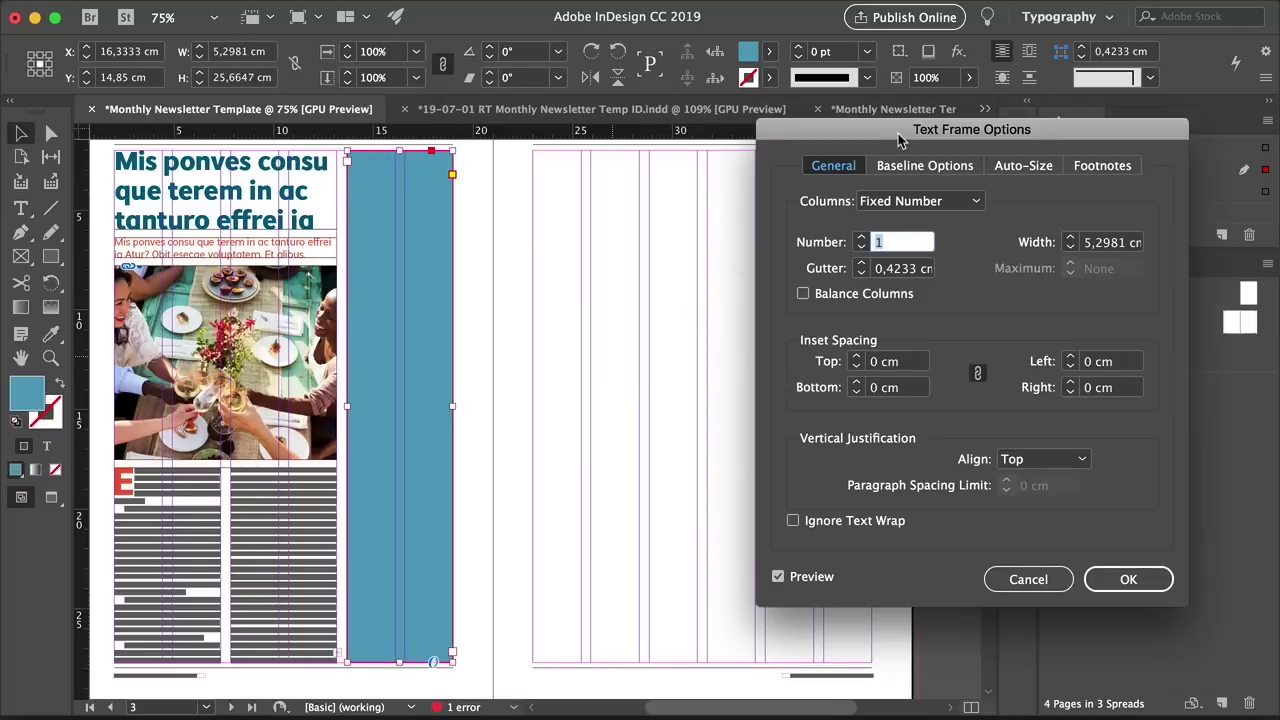
drag(900, 134, 683, 124)
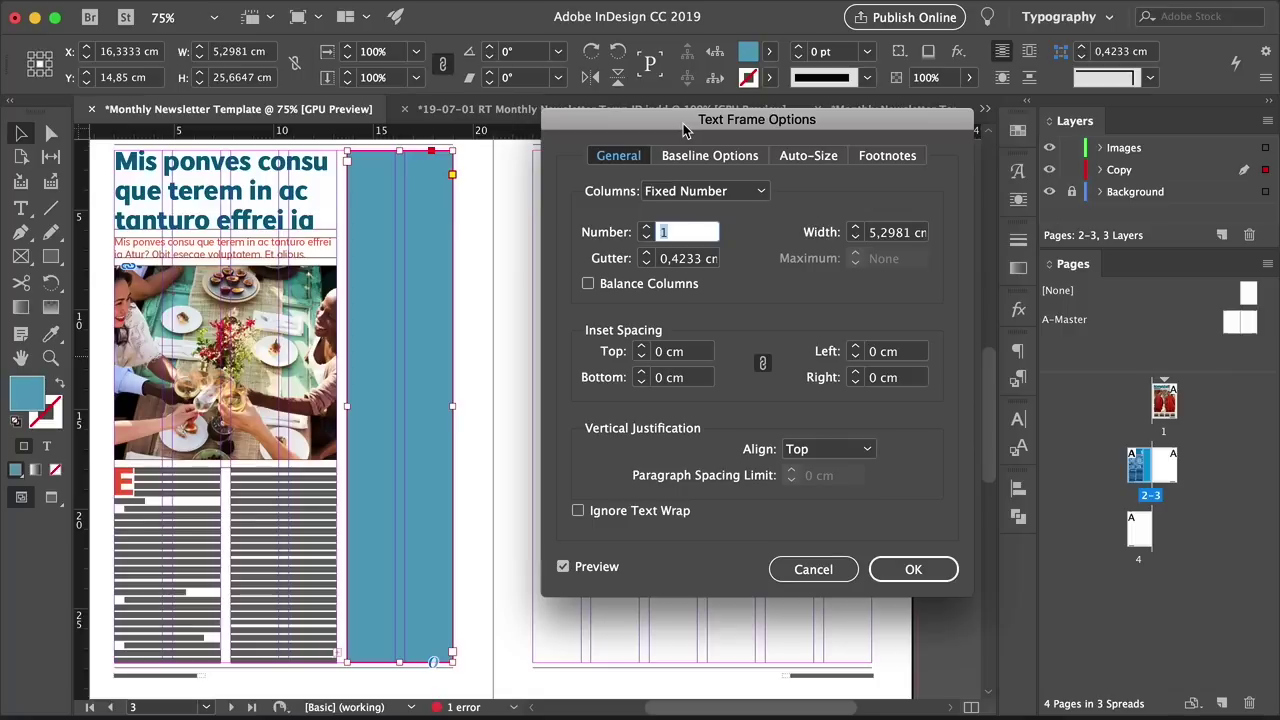
click(661, 355)
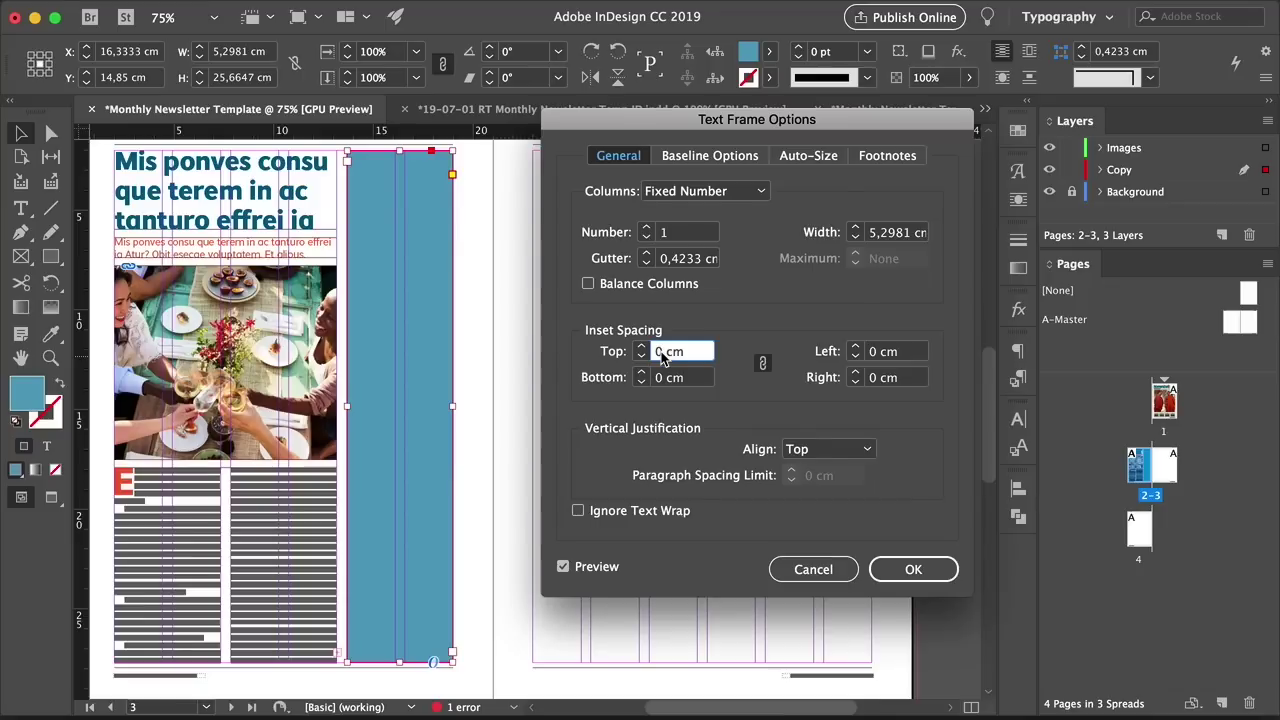
text(,5)
click(694, 376)
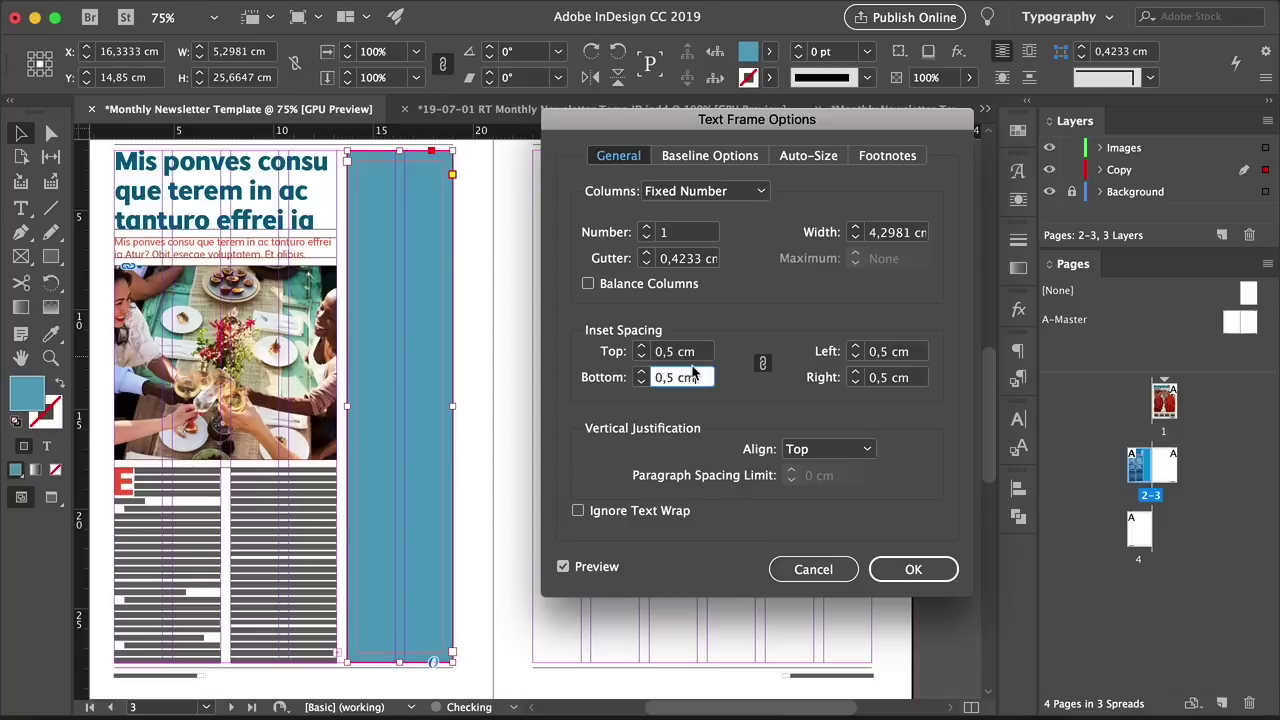
click(906, 569)
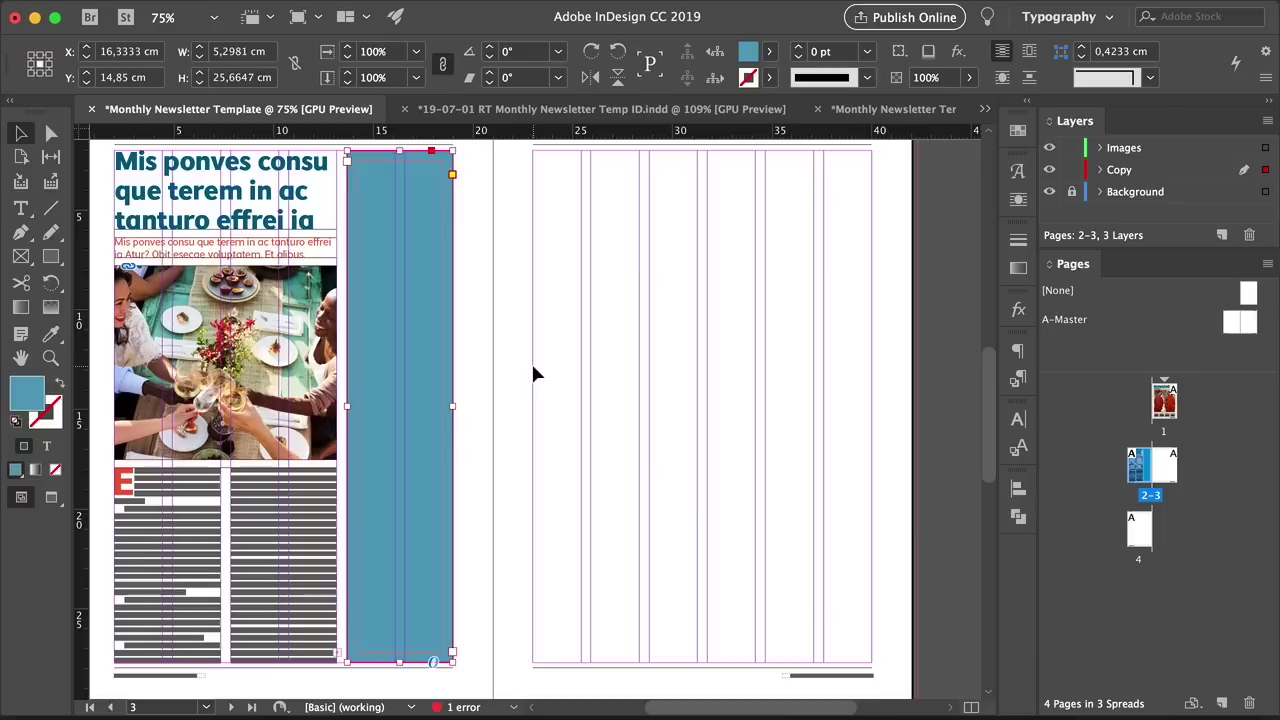
Enter the heading "tanturo effrei" in the sidebar frame and apply the Sidebar paragraph style to it
key(w)
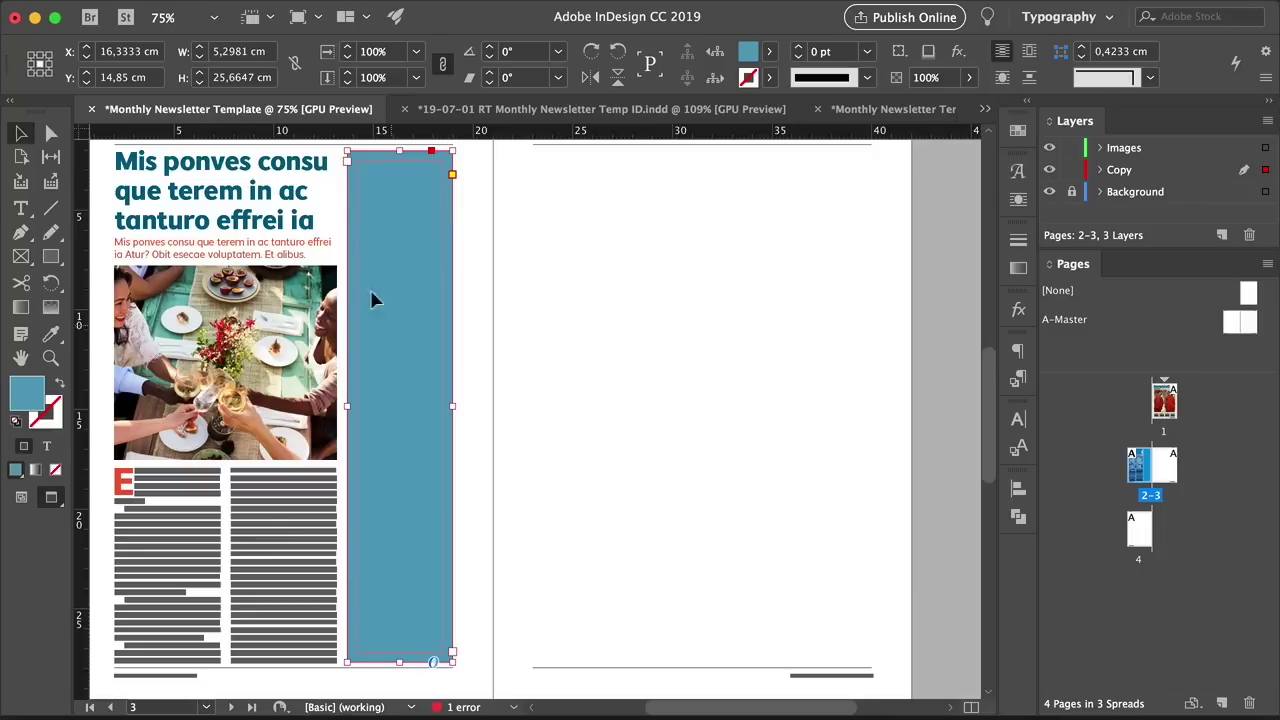
key(super+1)
key(t)
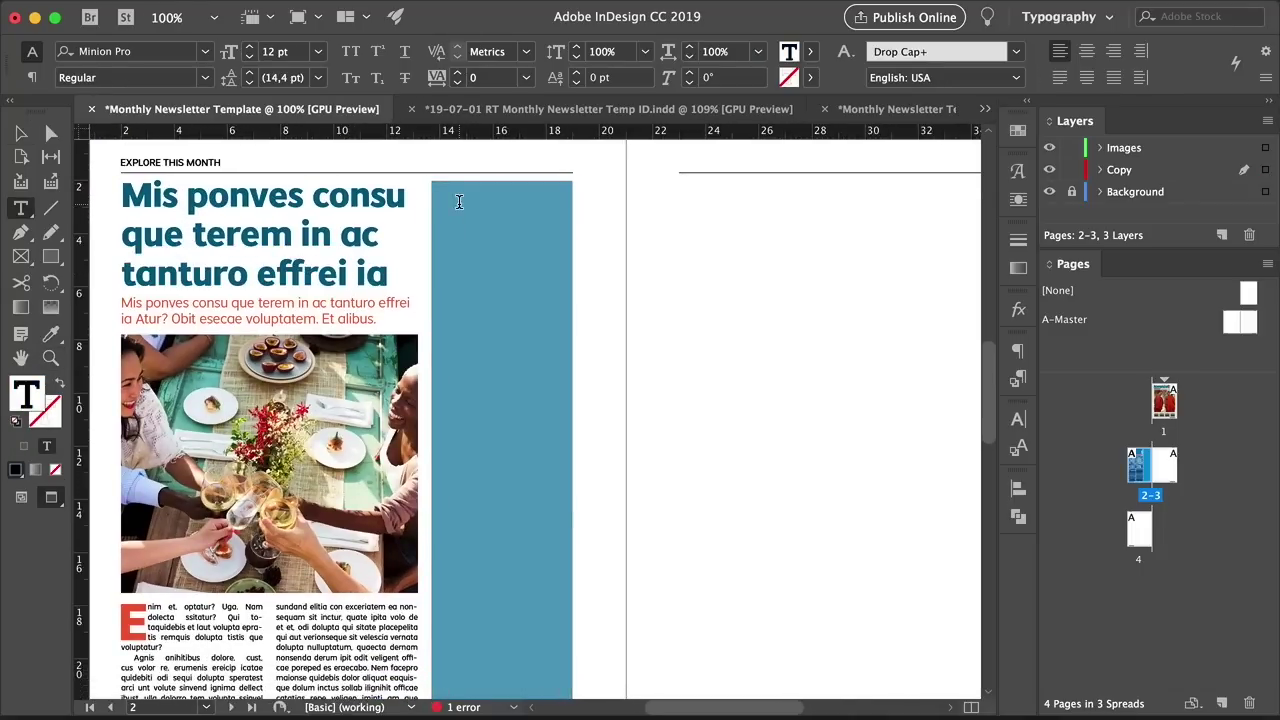
click(459, 202)
text(tanturo effrei)
key(ctrl+a)
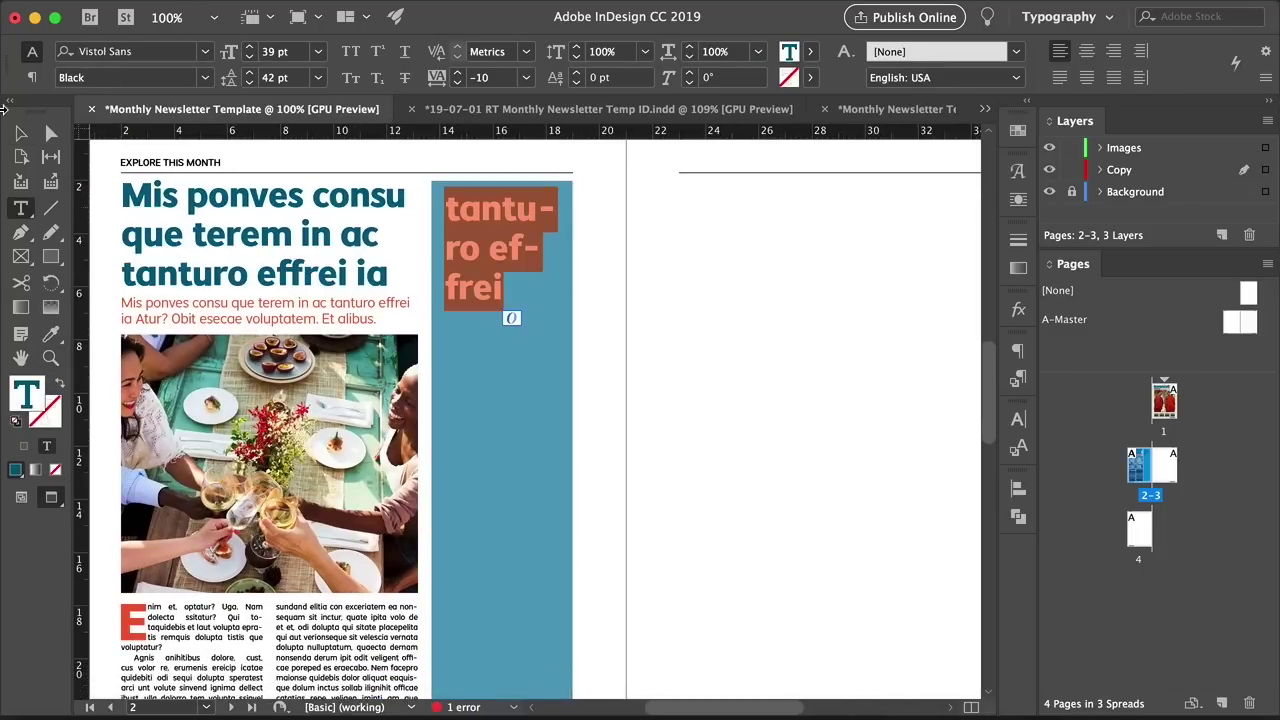
click(1025, 448)
click(1017, 378)
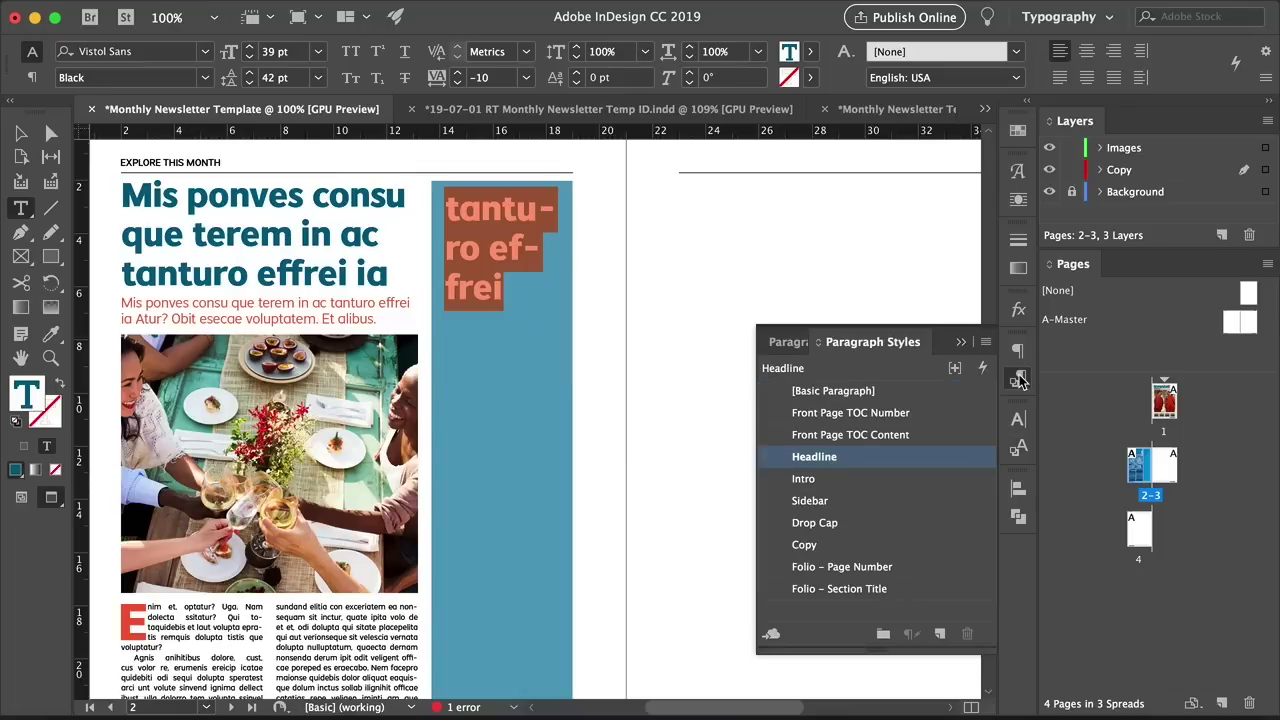
click(868, 503)
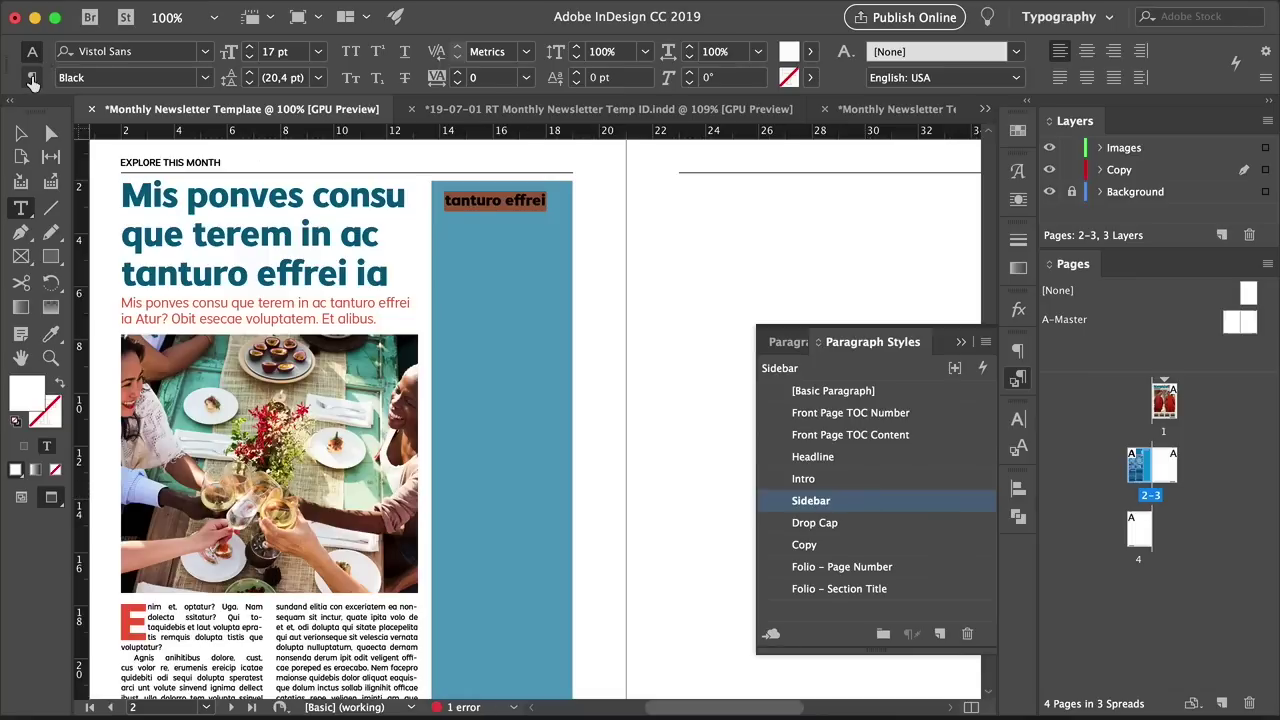
Change the case of the sidebar heading to Title Case
click(350, 51)
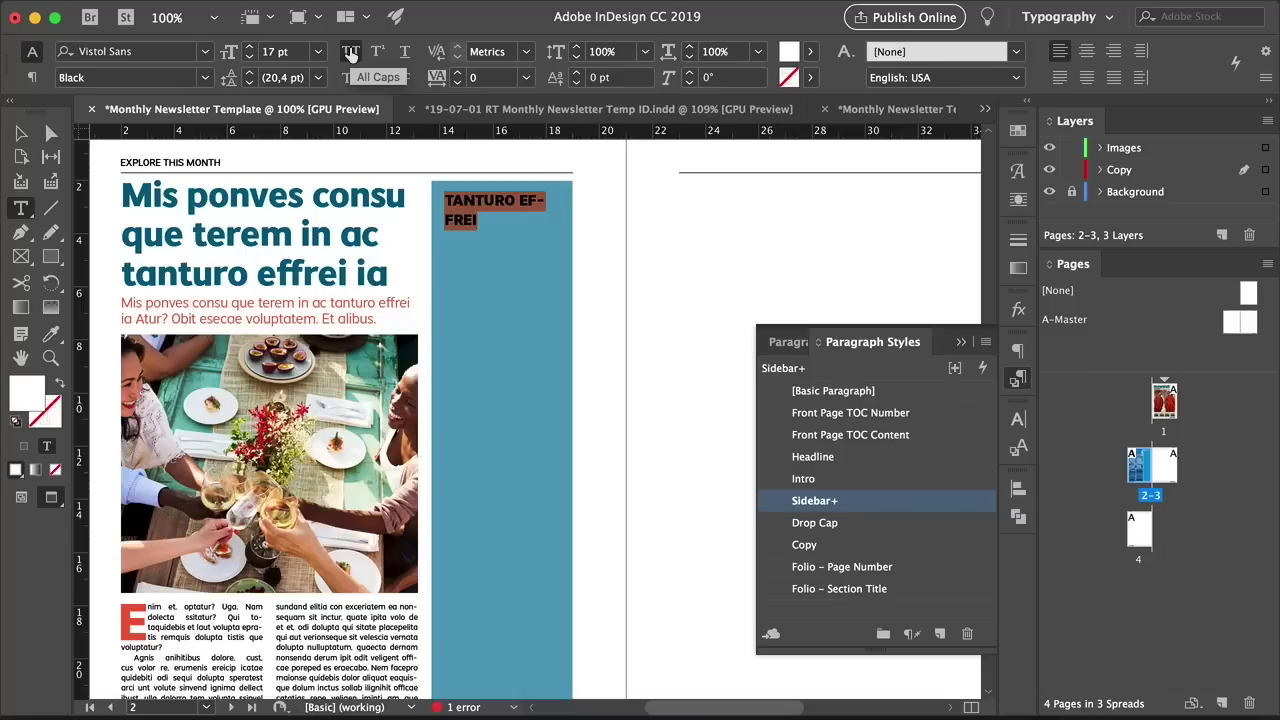
click(350, 51)
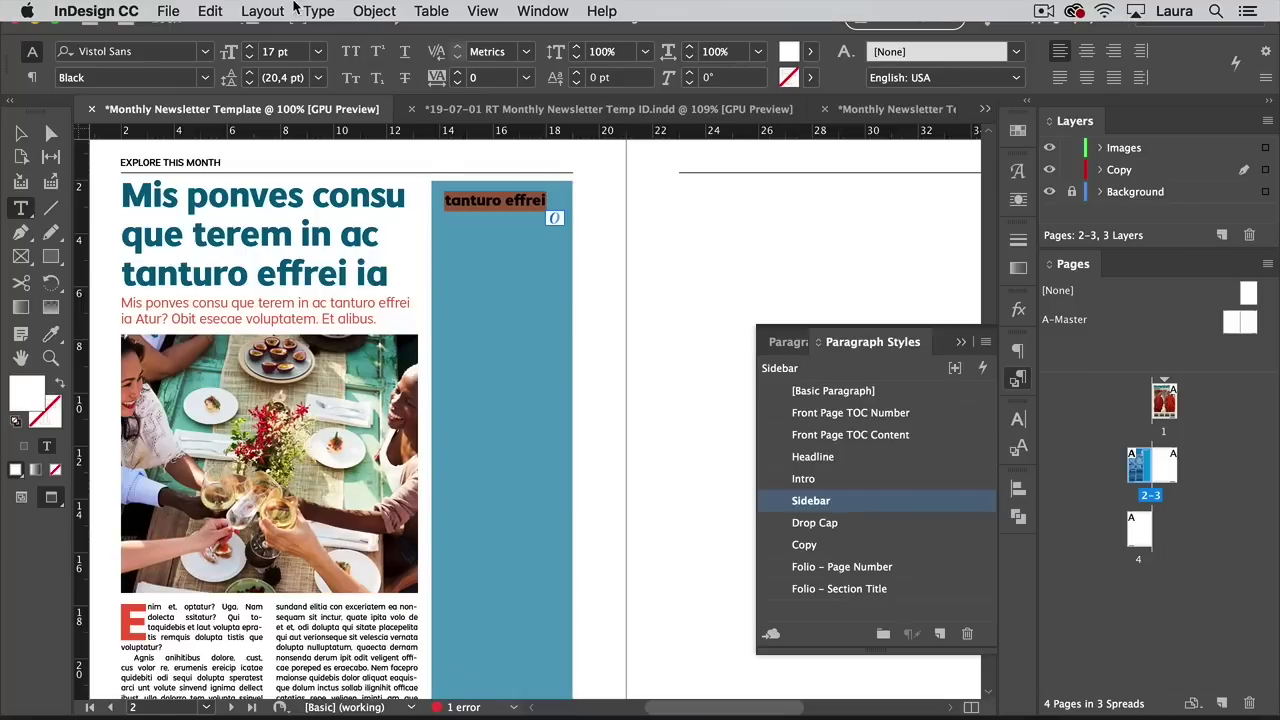
click(318, 11)
mouse_move(398, 281)
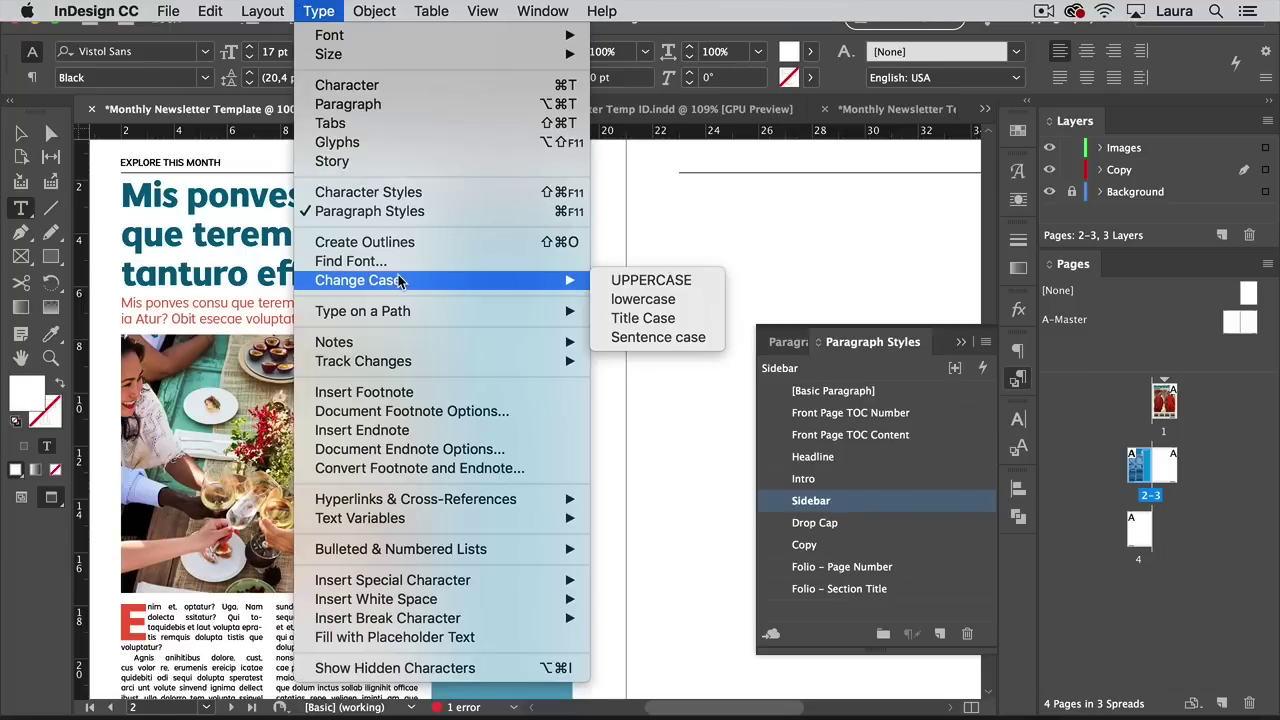
click(660, 318)
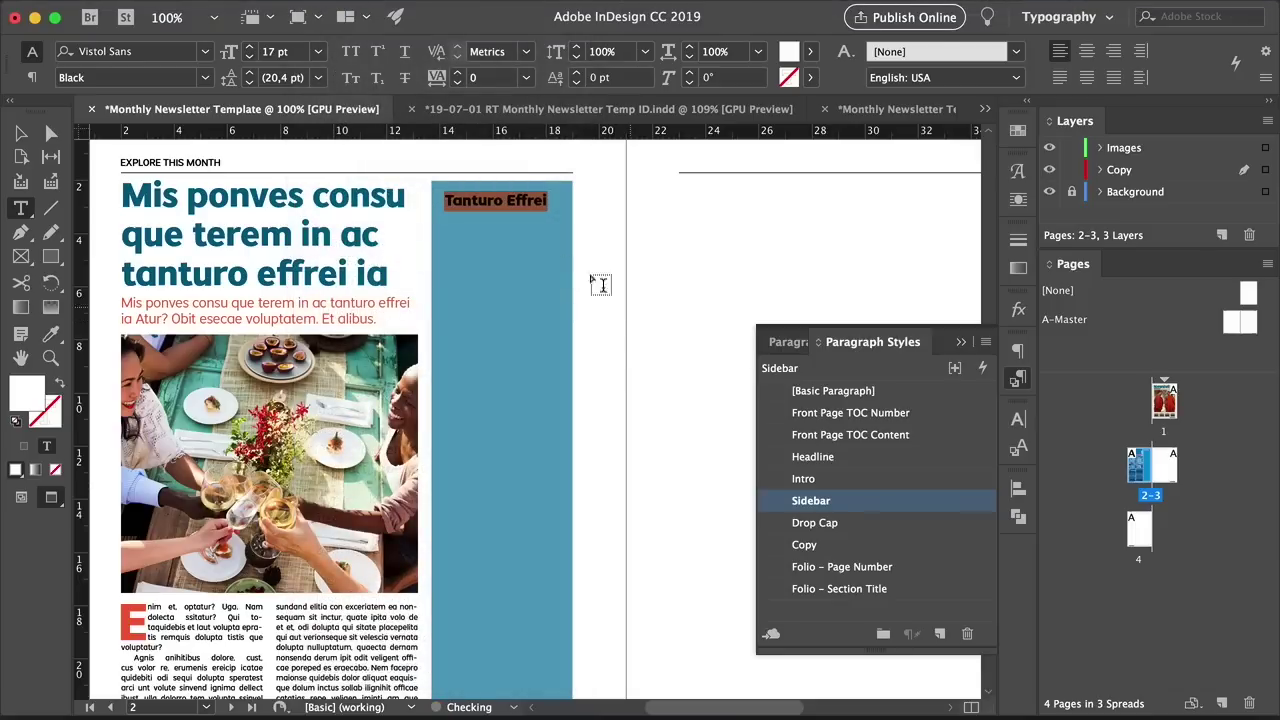
click(560, 241)
click(19, 131)
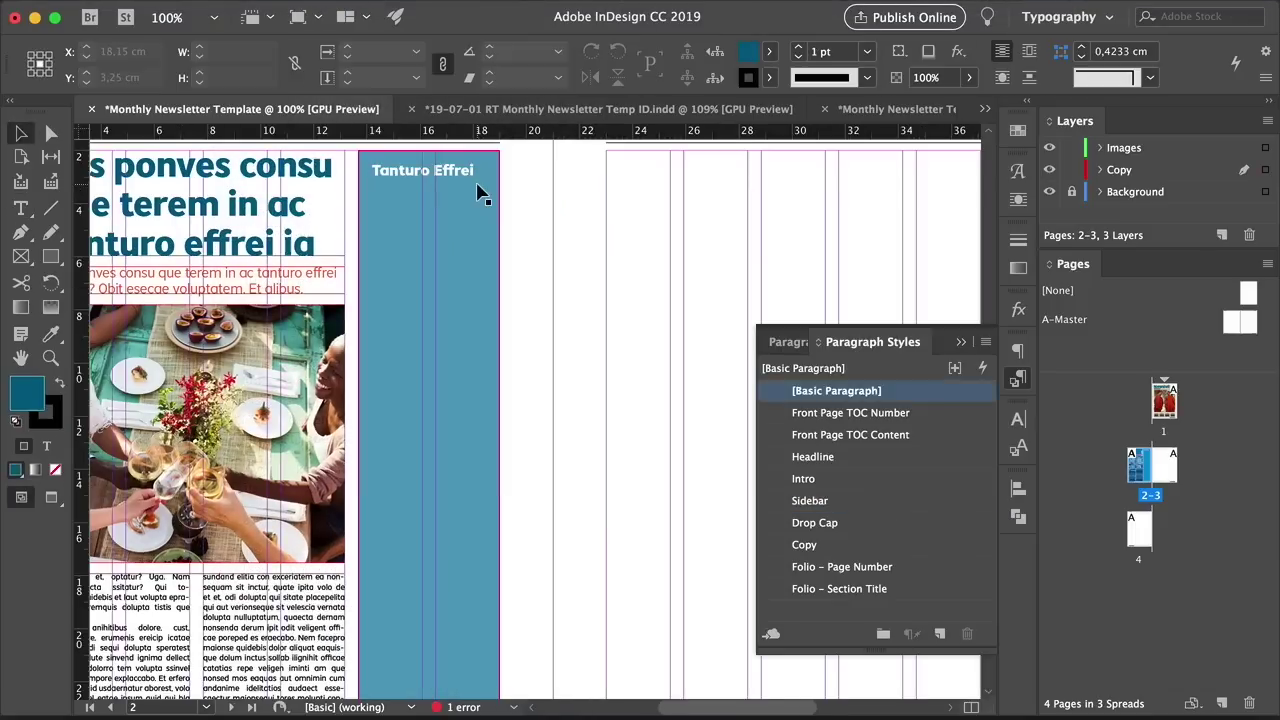
Add a colon to the end of the sidebar heading and insert placeholder text as a new paragraph below it
double_click(492, 172)
text(:)
right_click(479, 172)
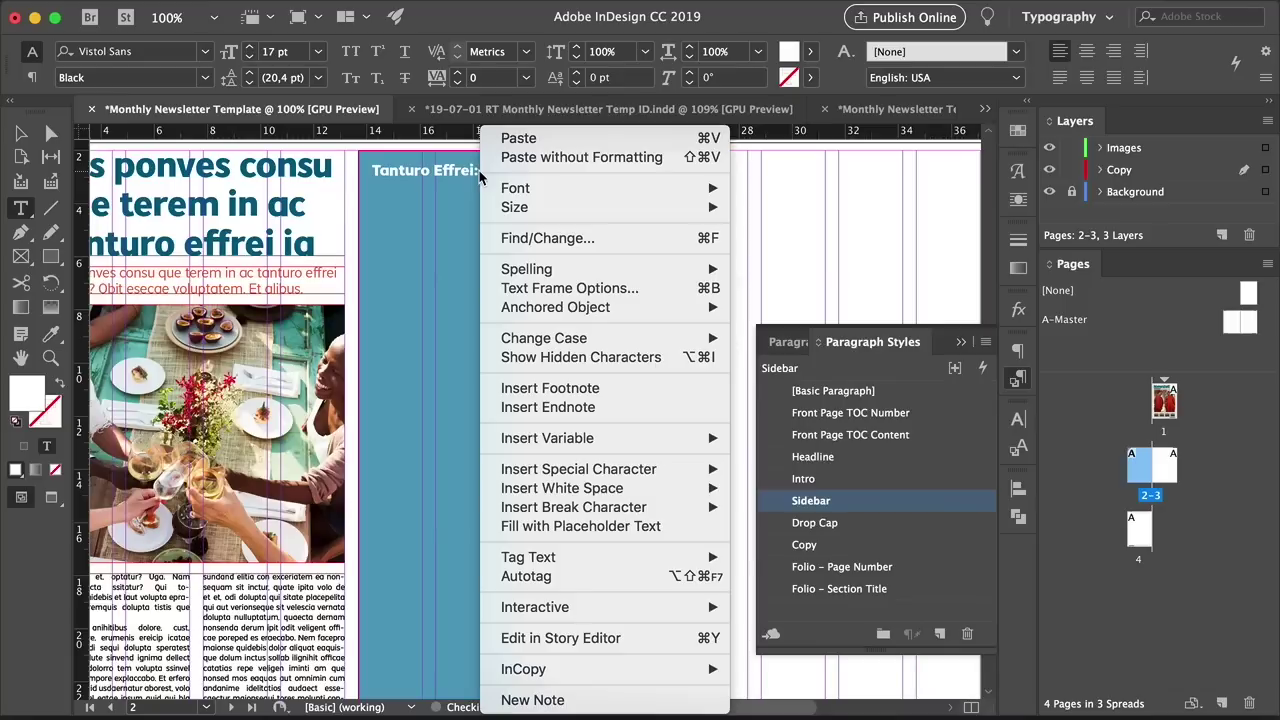
click(500, 526)
key(super+minus)
key(Return)
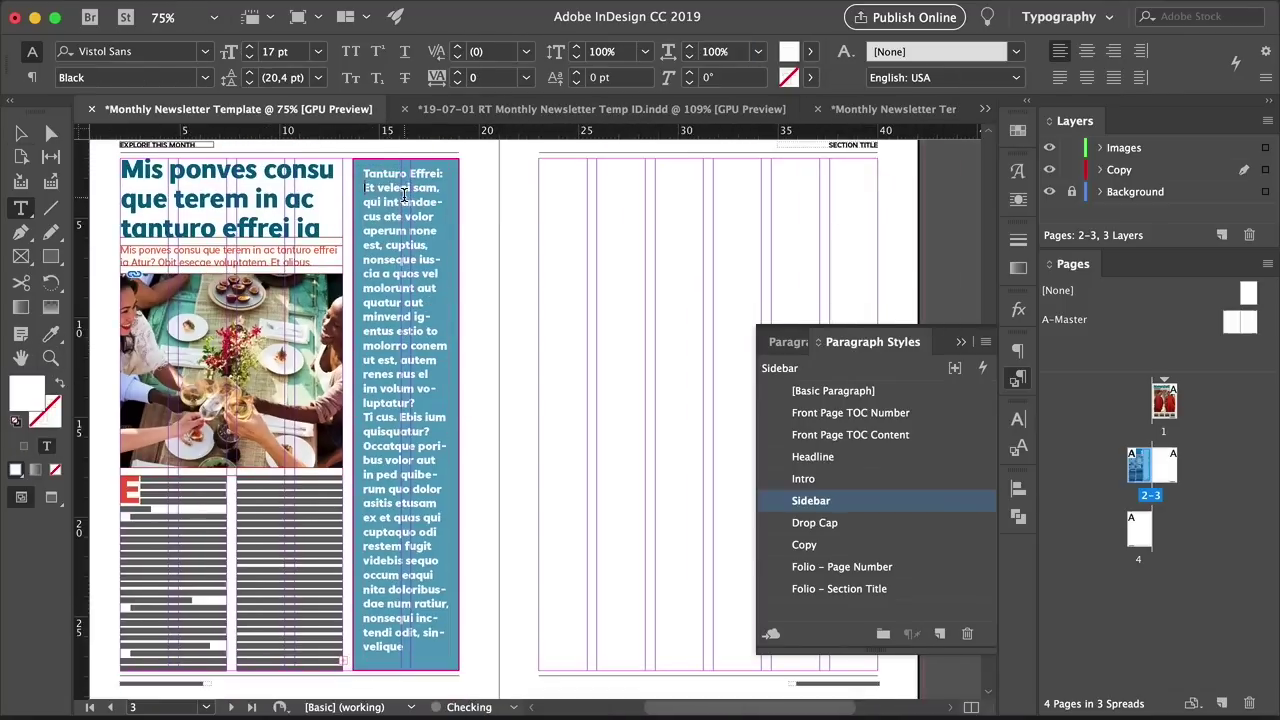
Apply the Copy paragraph style to the placeholder text below the sidebar heading
key(shift+super+Down)
key(shift+super+Down)
click(840, 546)
click(440, 302)
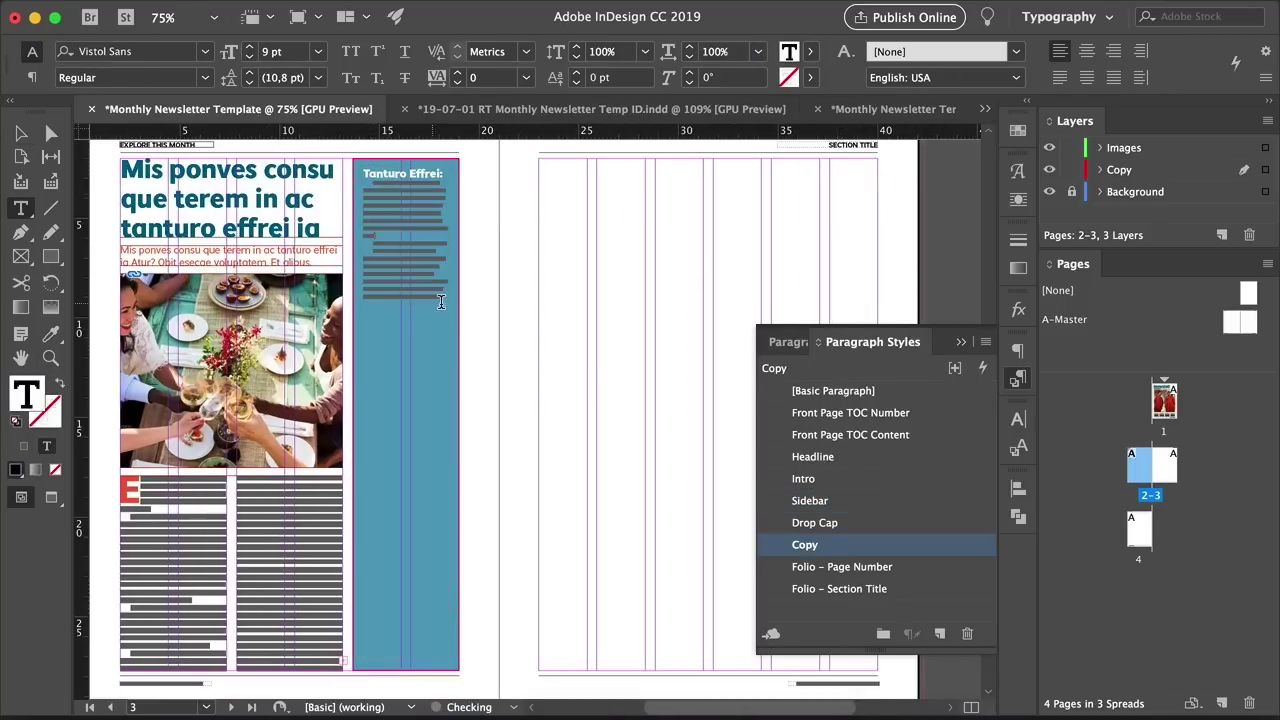
Fill the remaining space of the sidebar frame with more placeholder text after the existing copy
click(20, 133)
key(super+equal)
double_click(450, 321)
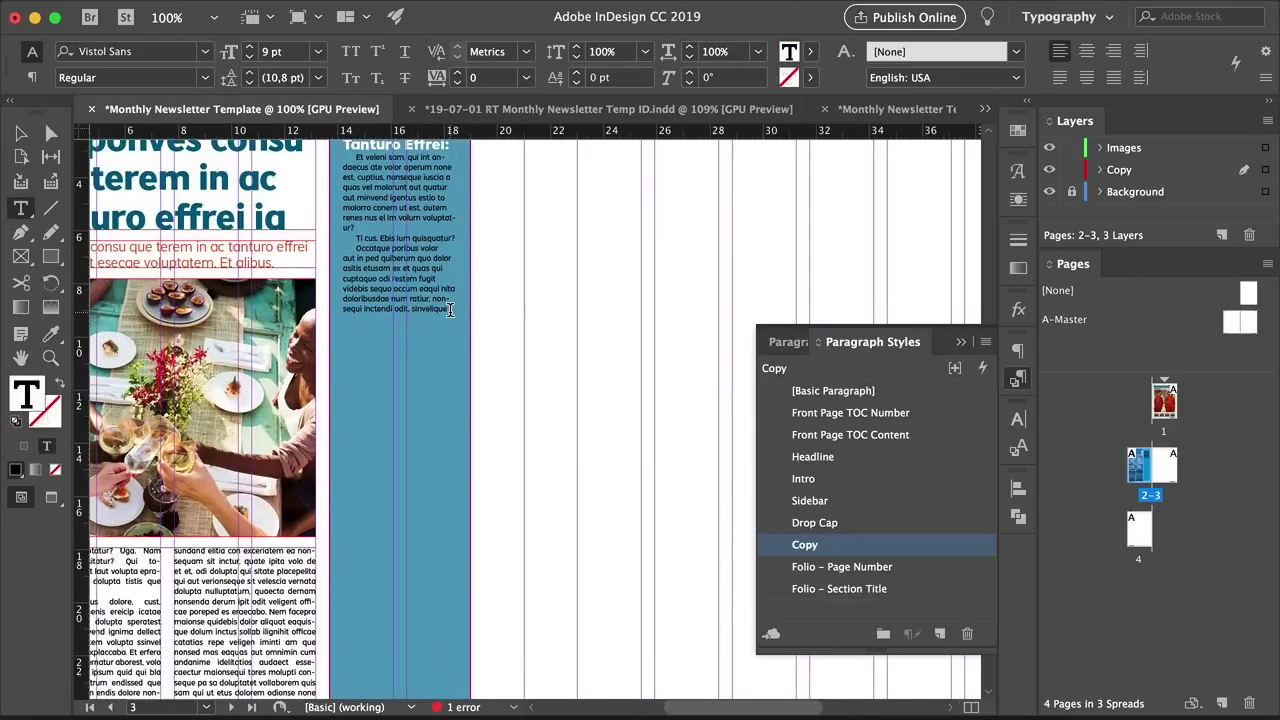
right_click(450, 310)
click(558, 527)
Color all sidebar text with the [Paper] swatch and justify the body text with the last line aligned left
key(super+a)
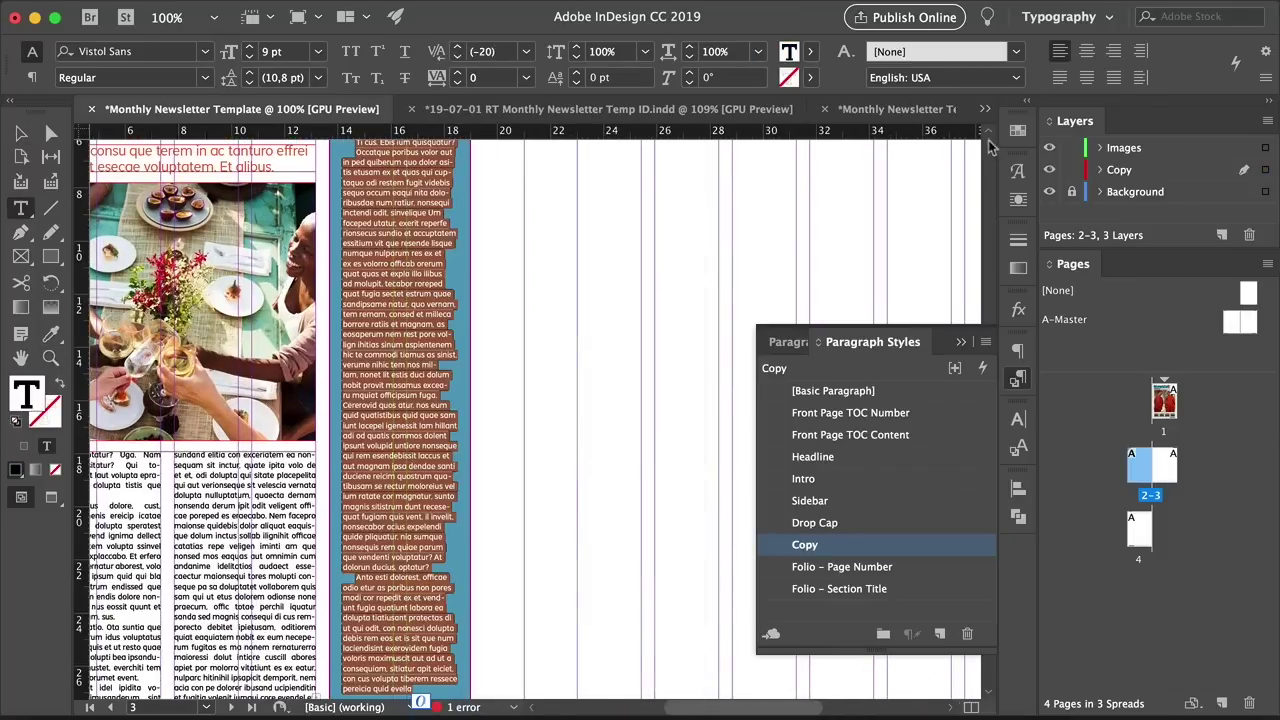
click(1018, 131)
click(814, 231)
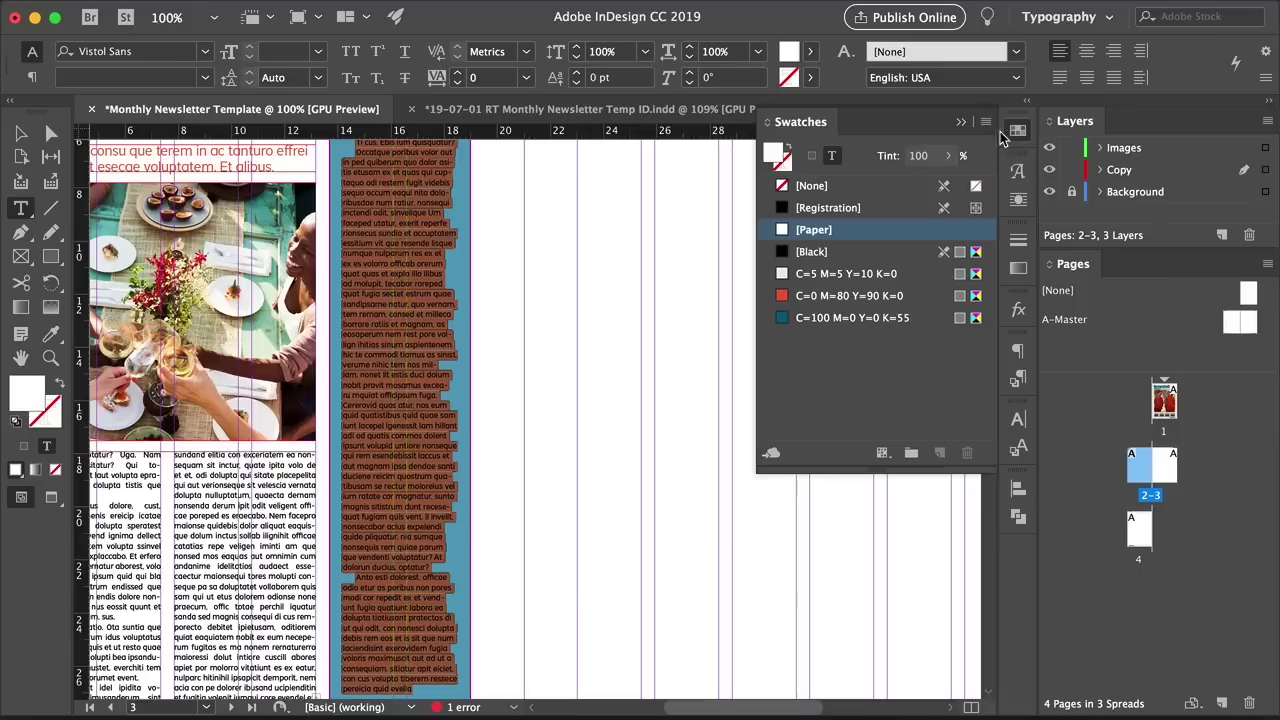
click(1018, 131)
click(530, 253)
Draw a circle about 4,3 cm in diameter over the sidebar text below the heading, spanning the text width
click(51, 257)
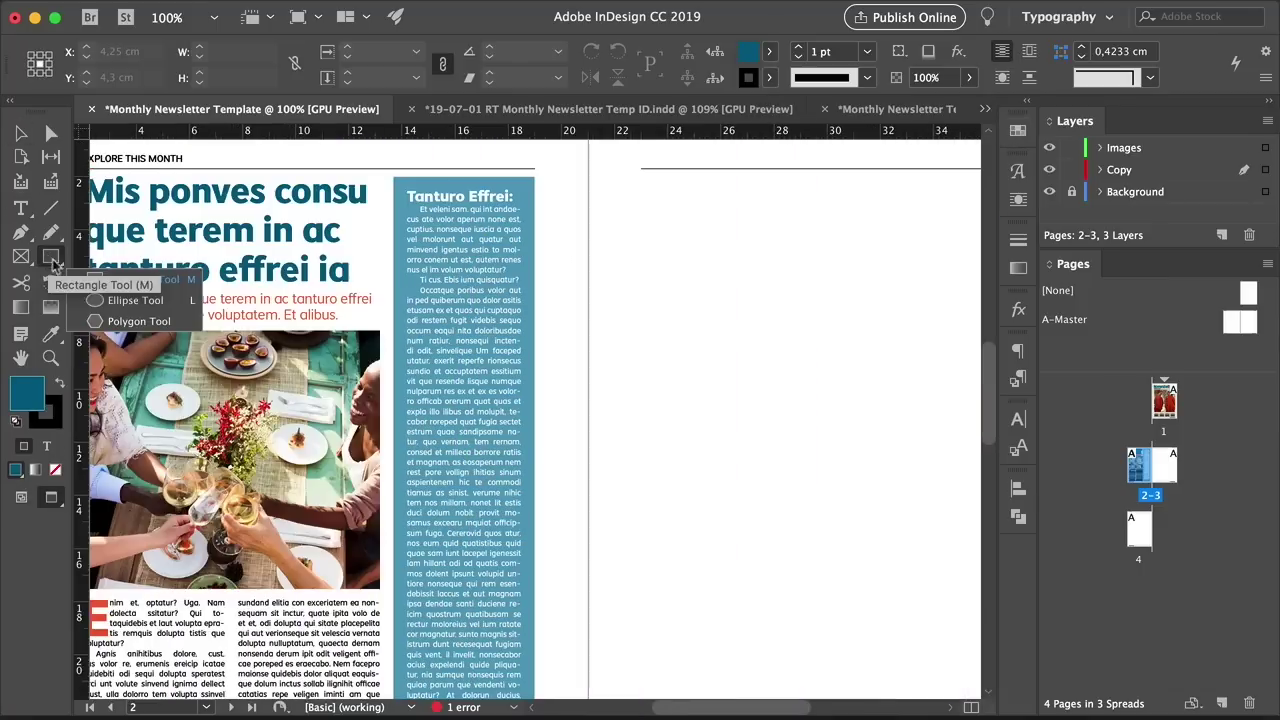
click(125, 300)
key(w)
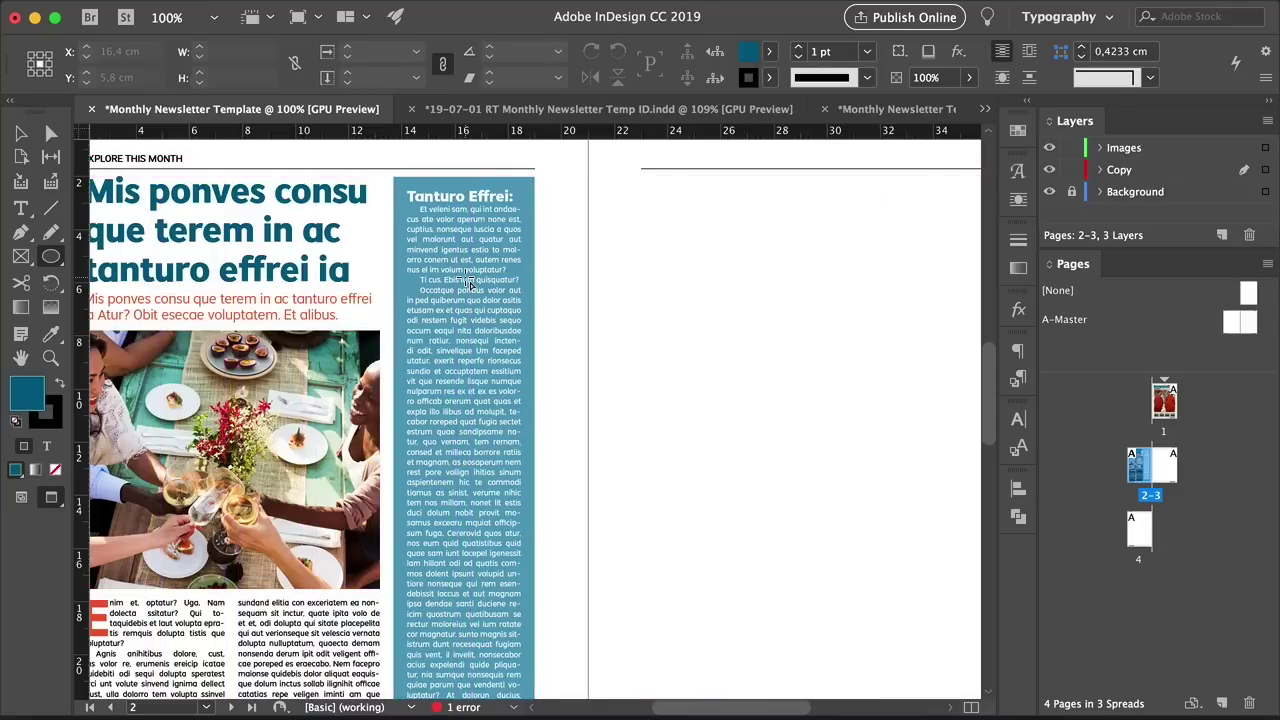
drag(467, 283, 410, 215)
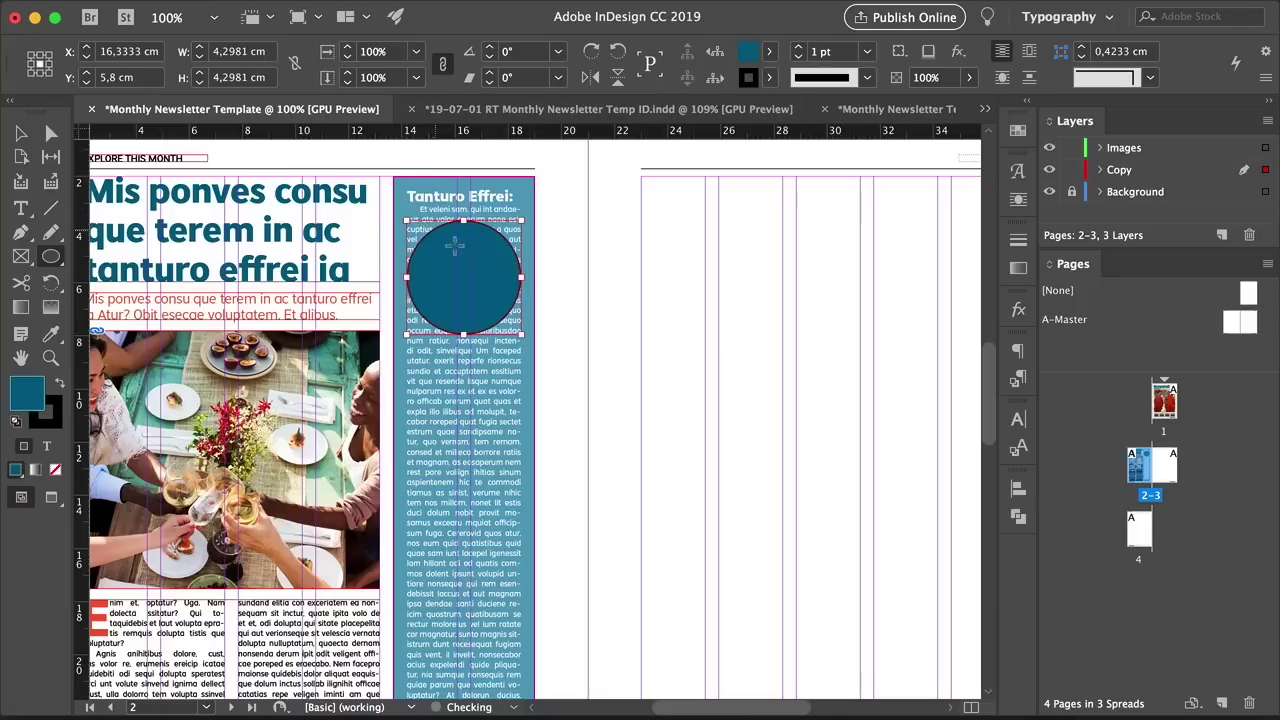
Remove the stroke and the fill of the circle in the sidebar
key(v)
drag(520, 276, 517, 275)
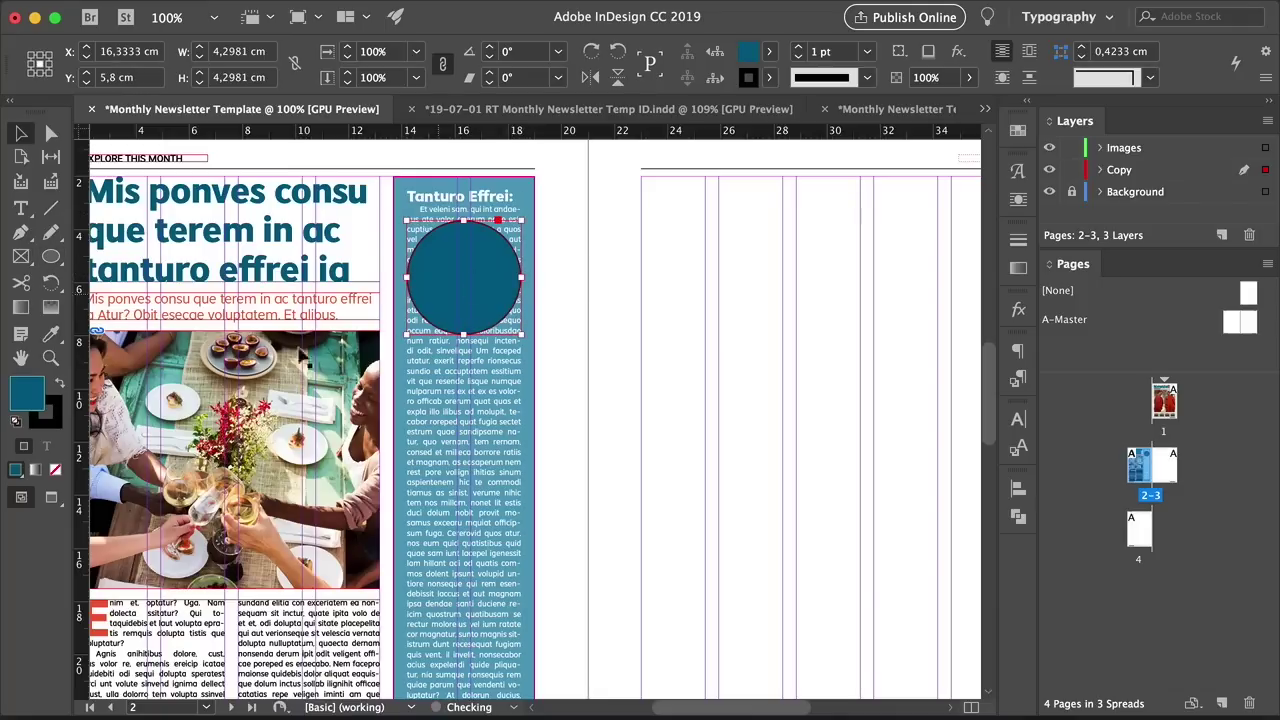
click(47, 418)
click(55, 470)
click(27, 390)
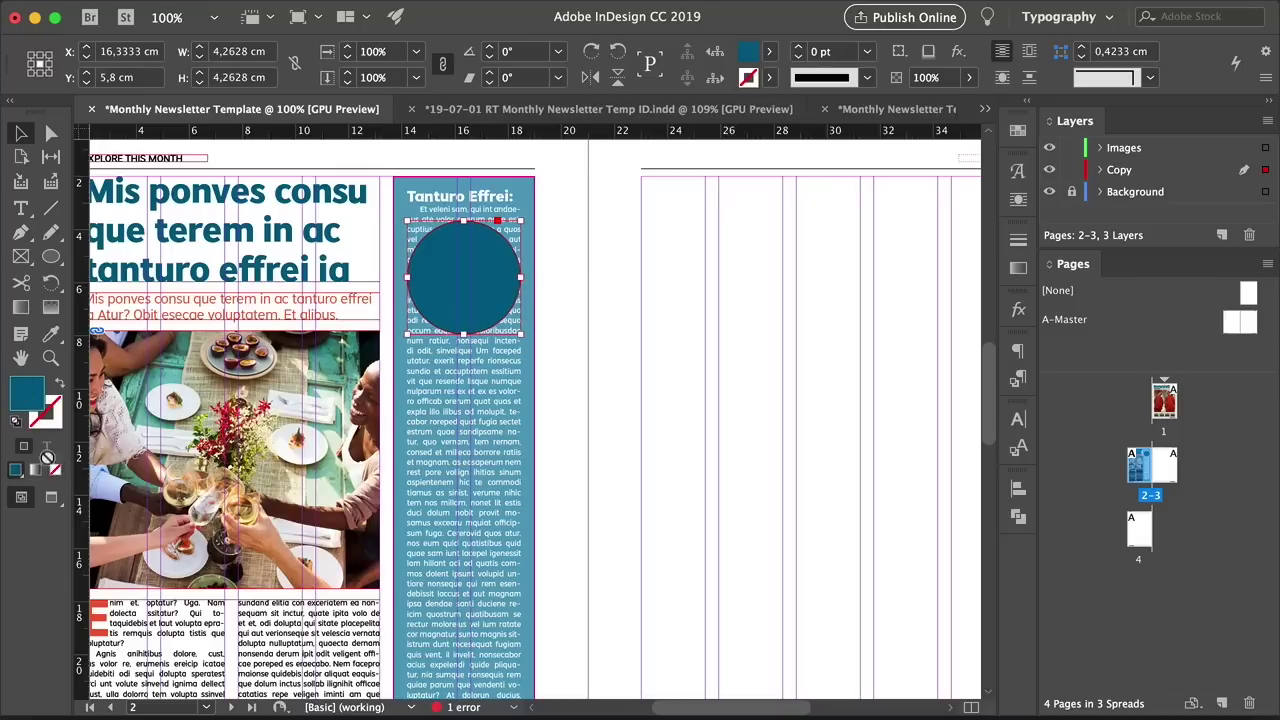
click(55, 470)
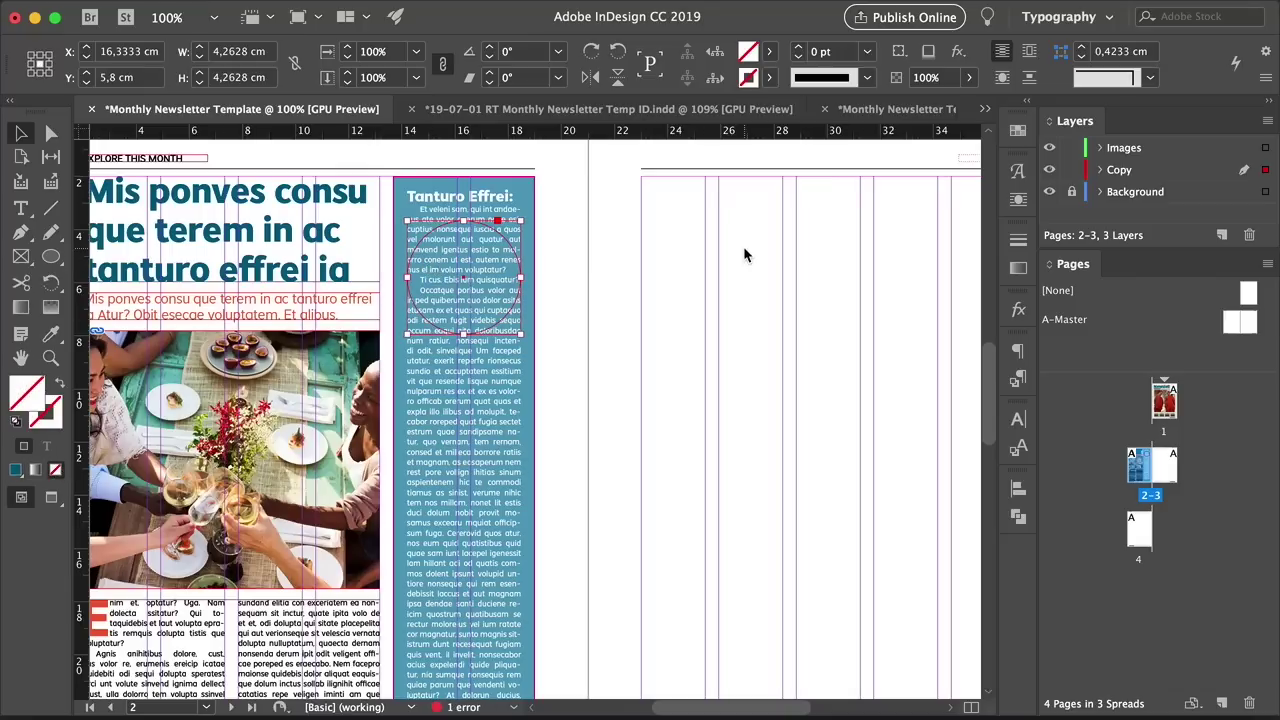
Place the image pomegranate-PZMTJB5.jpg into the circular frame
key(super+d)
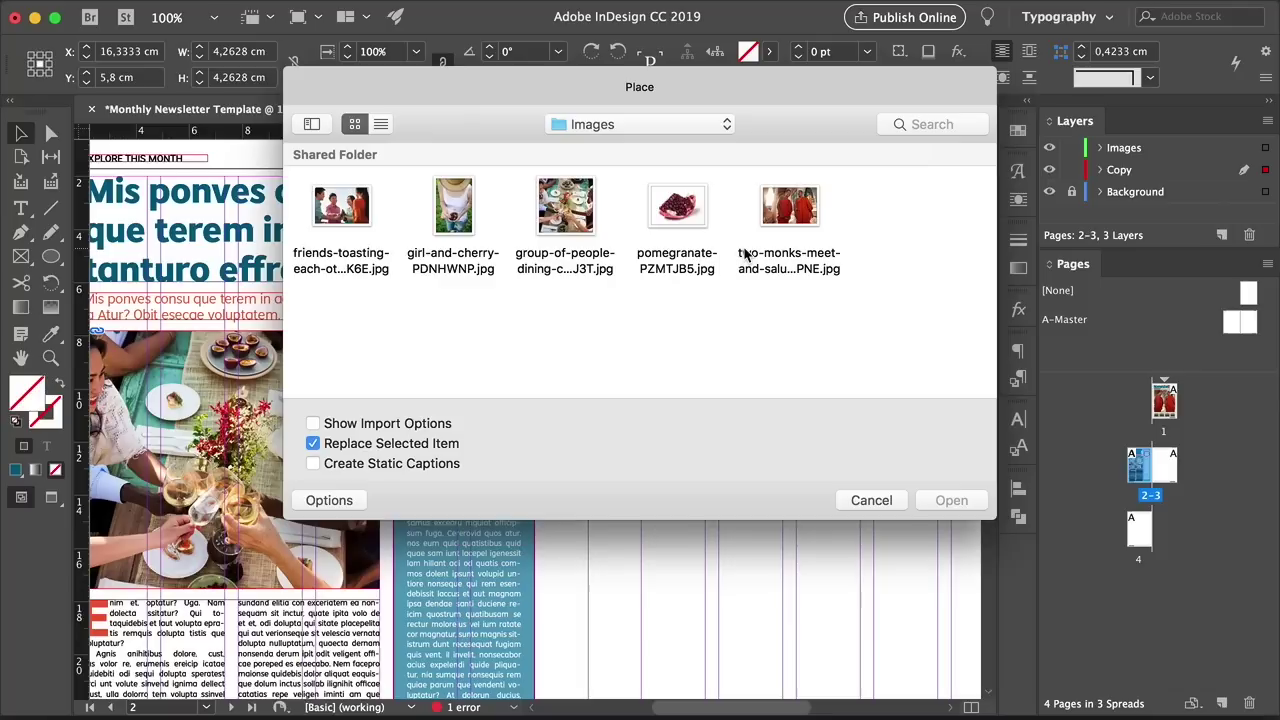
click(692, 212)
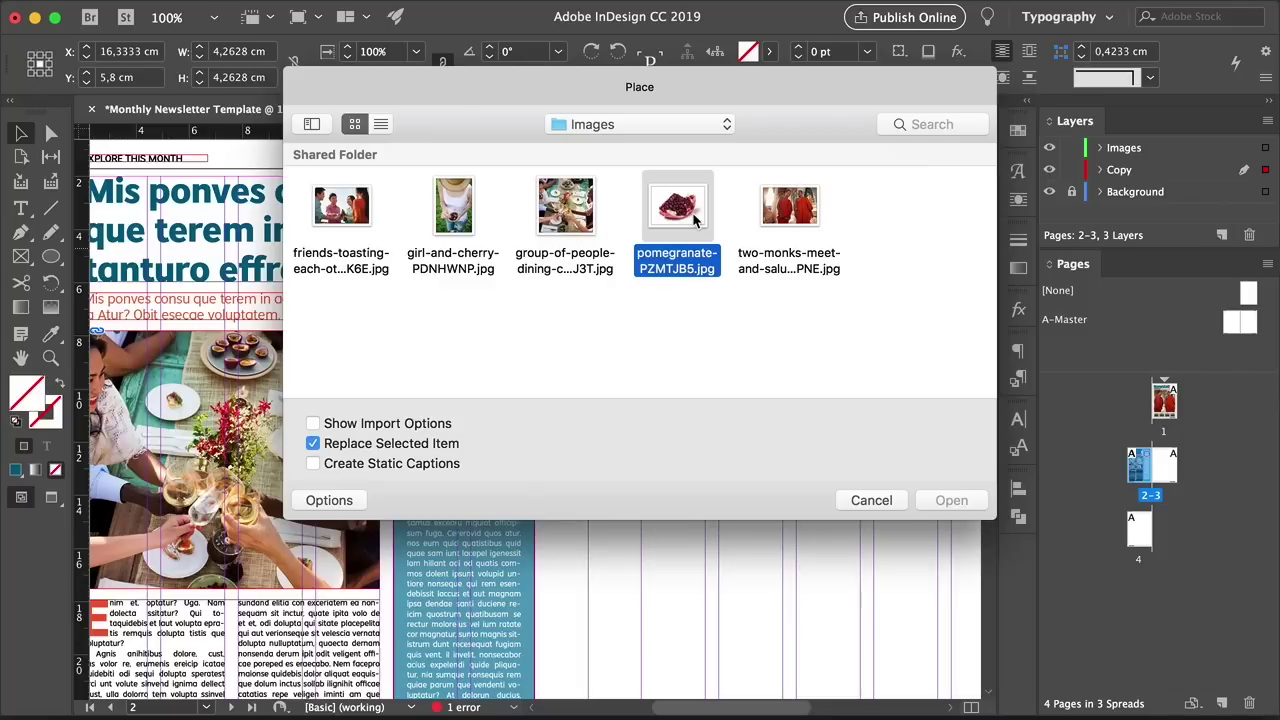
click(951, 499)
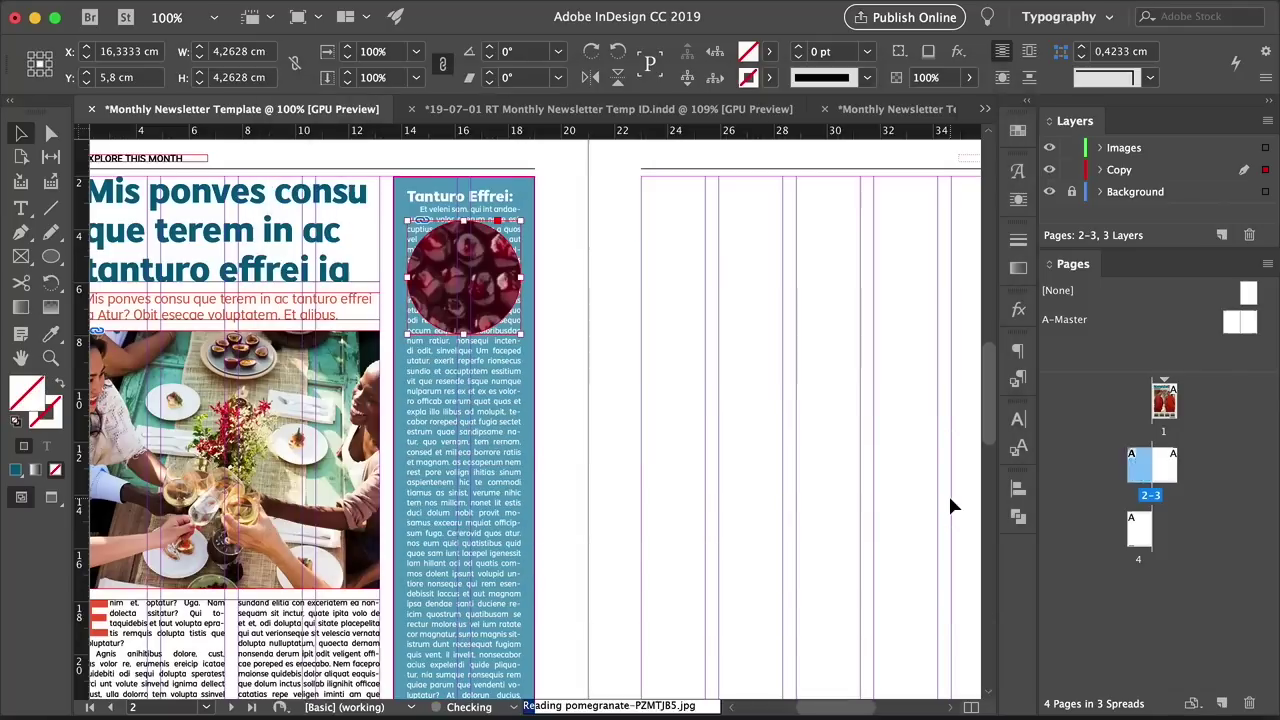
Scale the pomegranate image down inside its circular frame so the fruit fills the circle, and preview the page without guides
key(a)
click(466, 278)
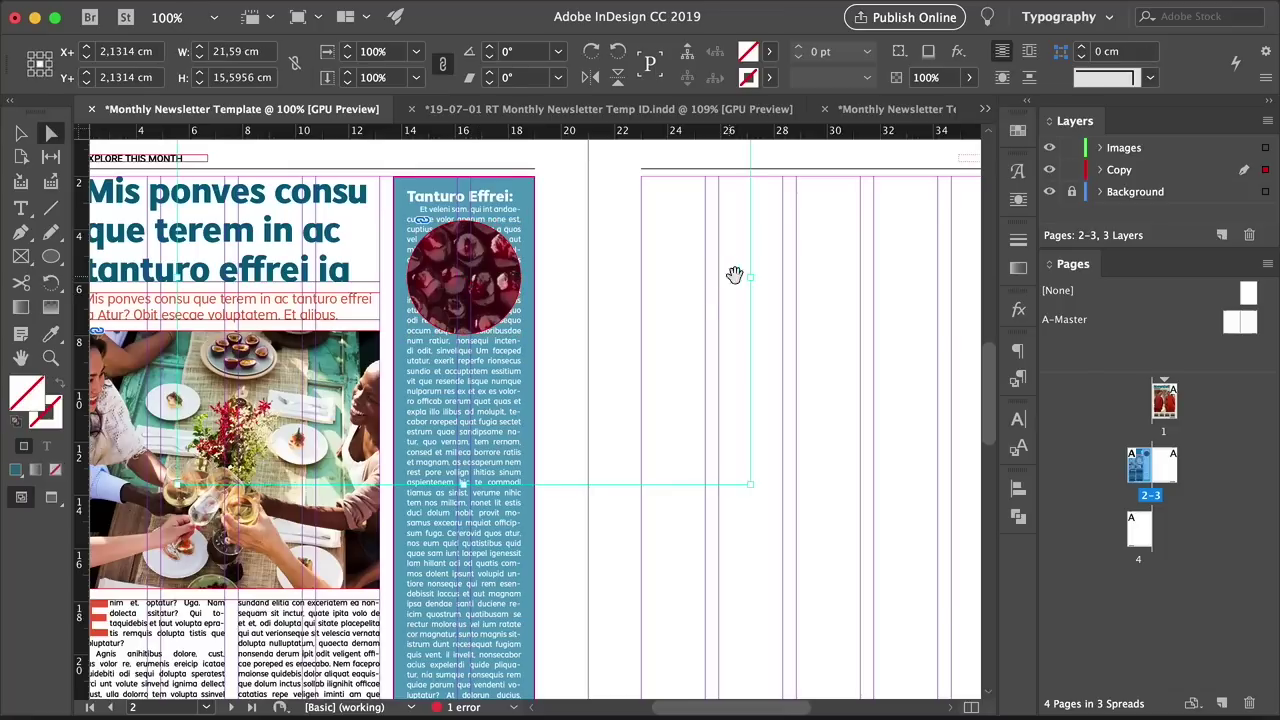
drag(748, 277, 550, 297)
key(v)
click(554, 298)
key(w)
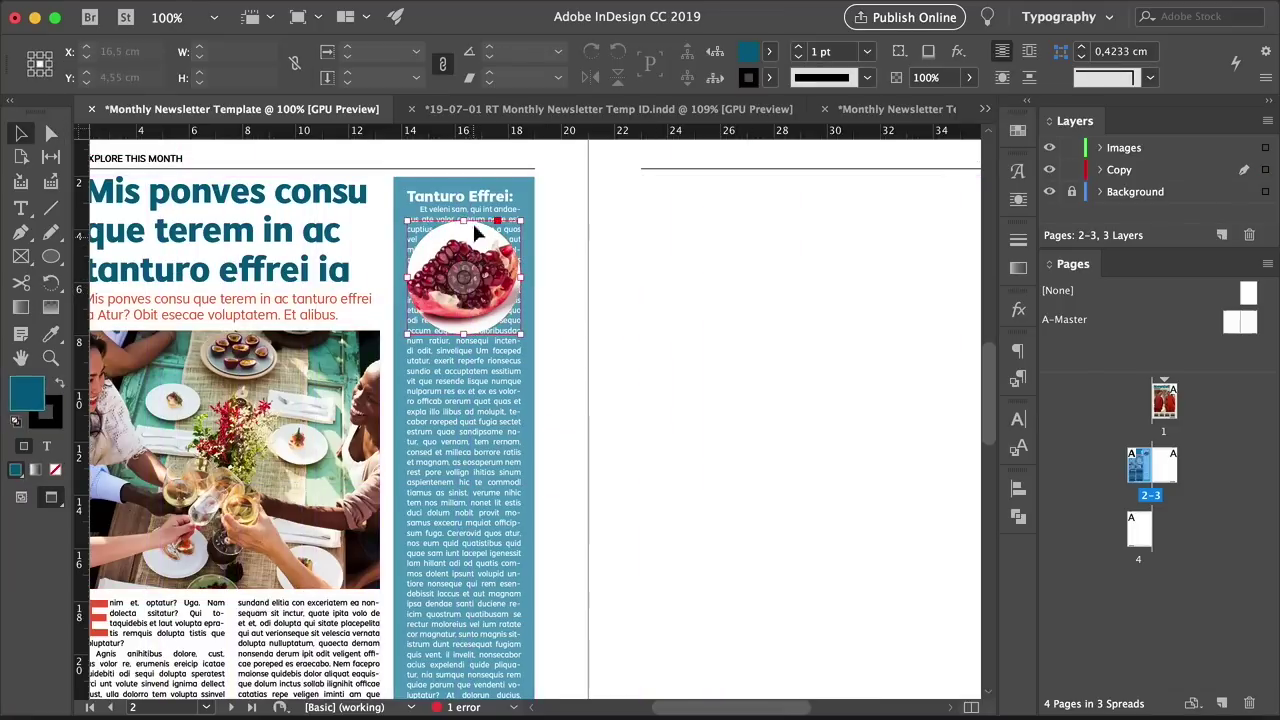
Wrap the sidebar text around the bounding box of the circular pomegranate image
click(474, 230)
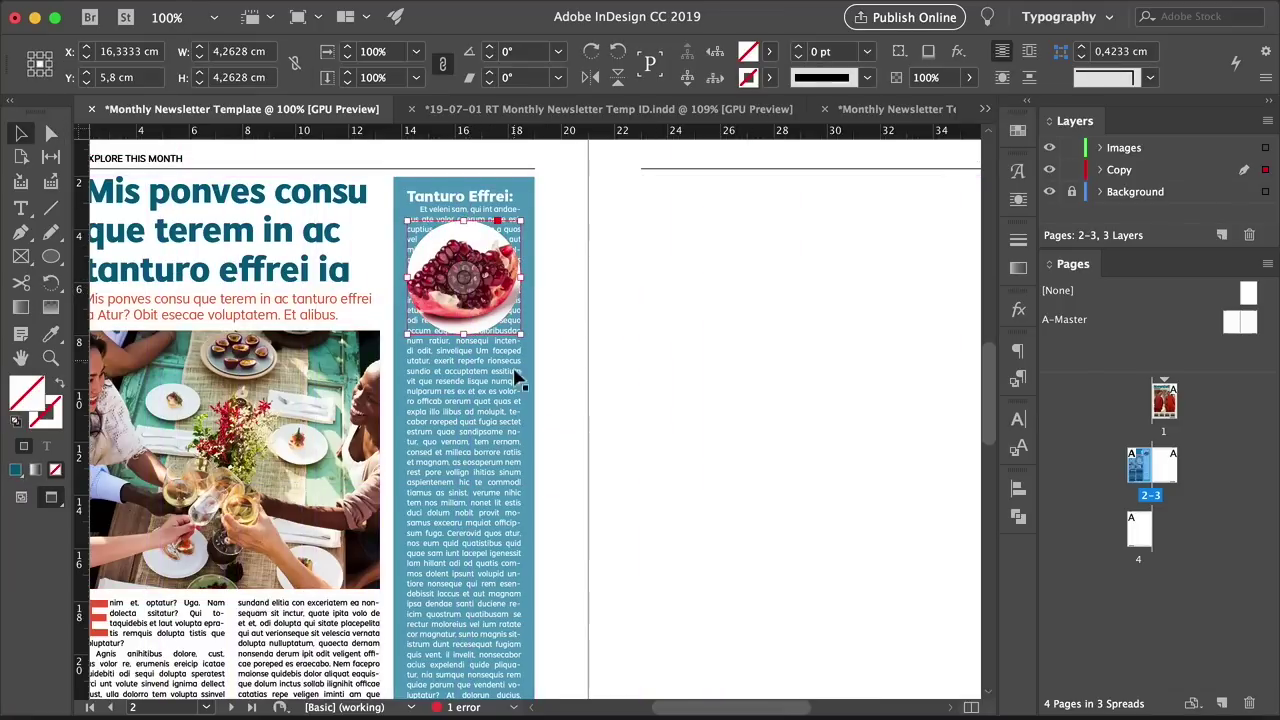
click(1015, 199)
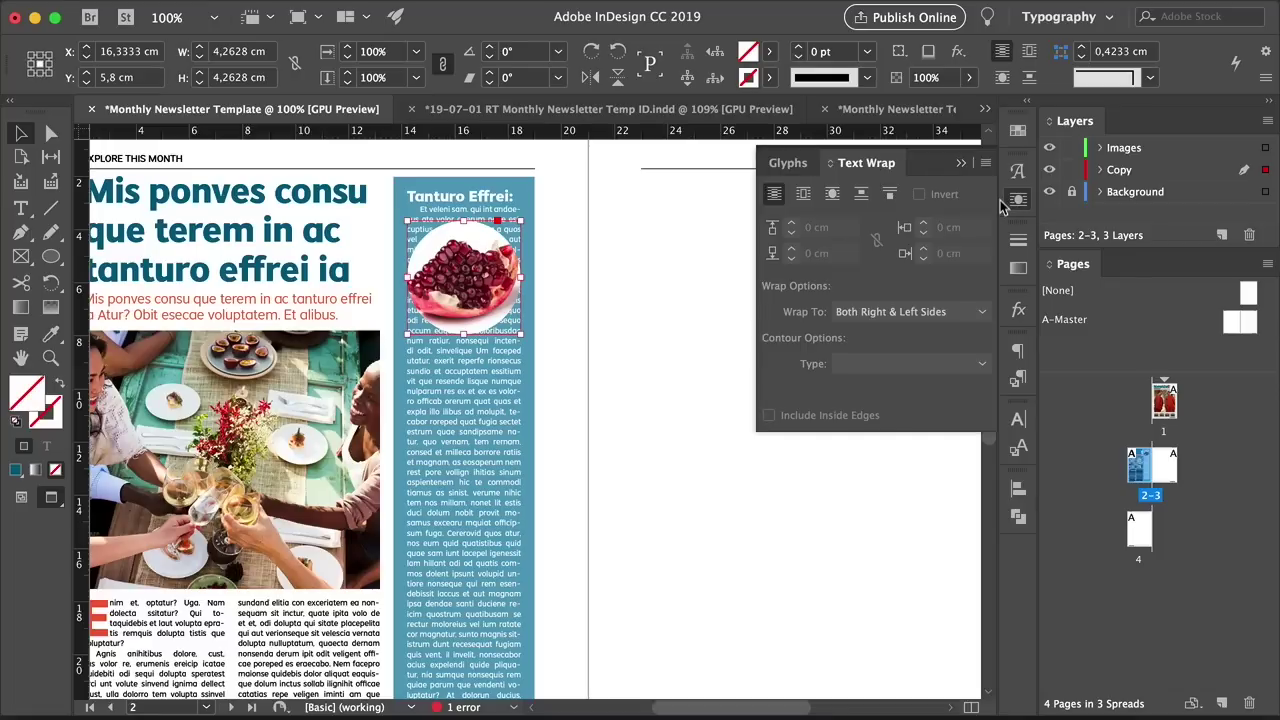
click(531, 11)
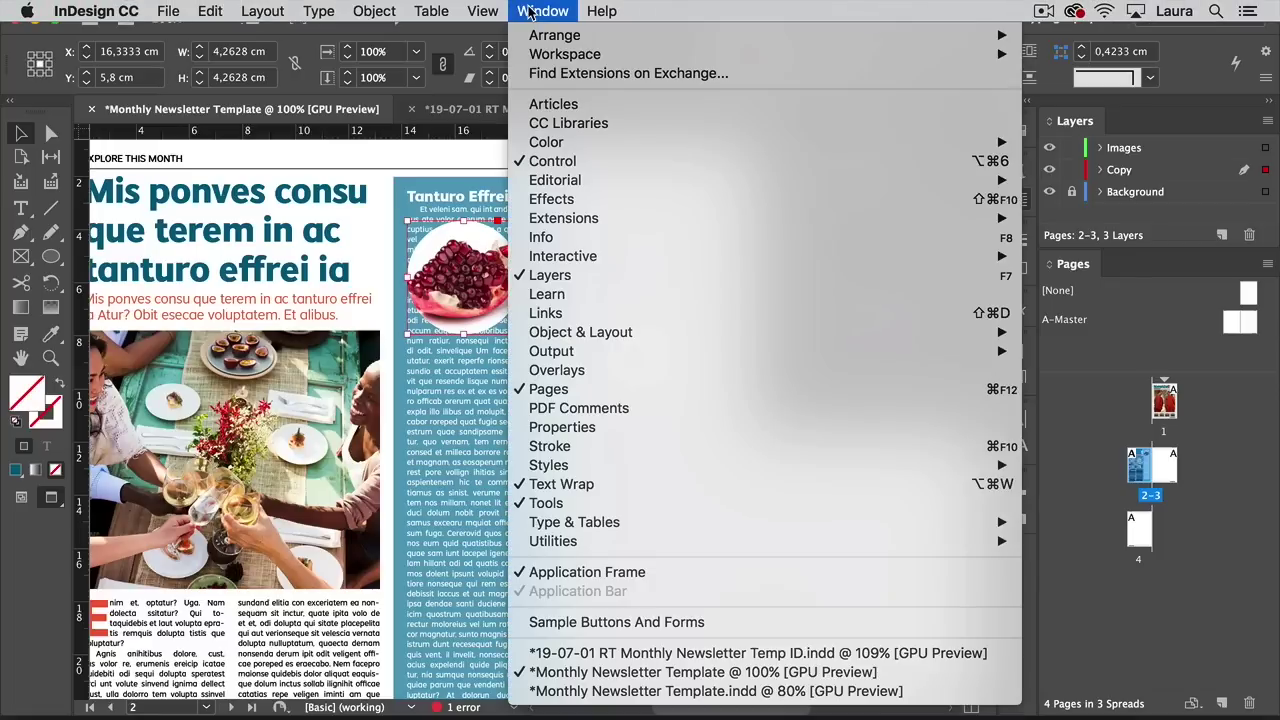
click(591, 487)
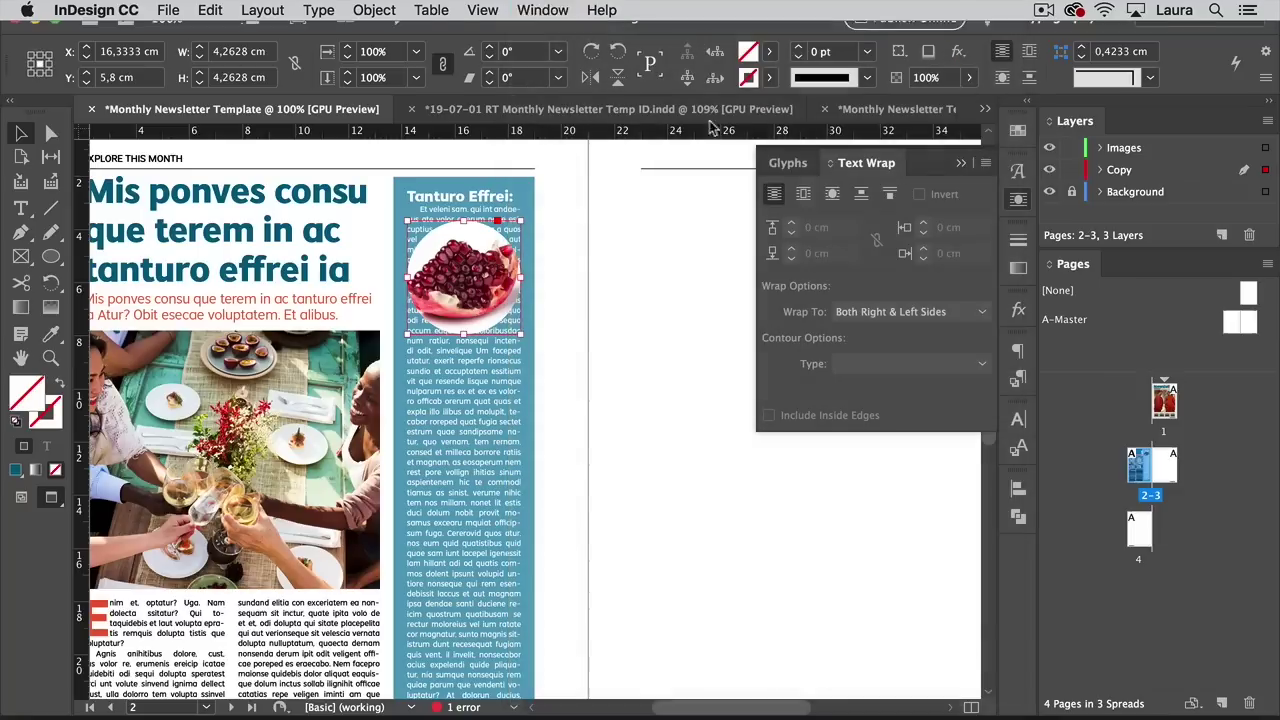
click(803, 195)
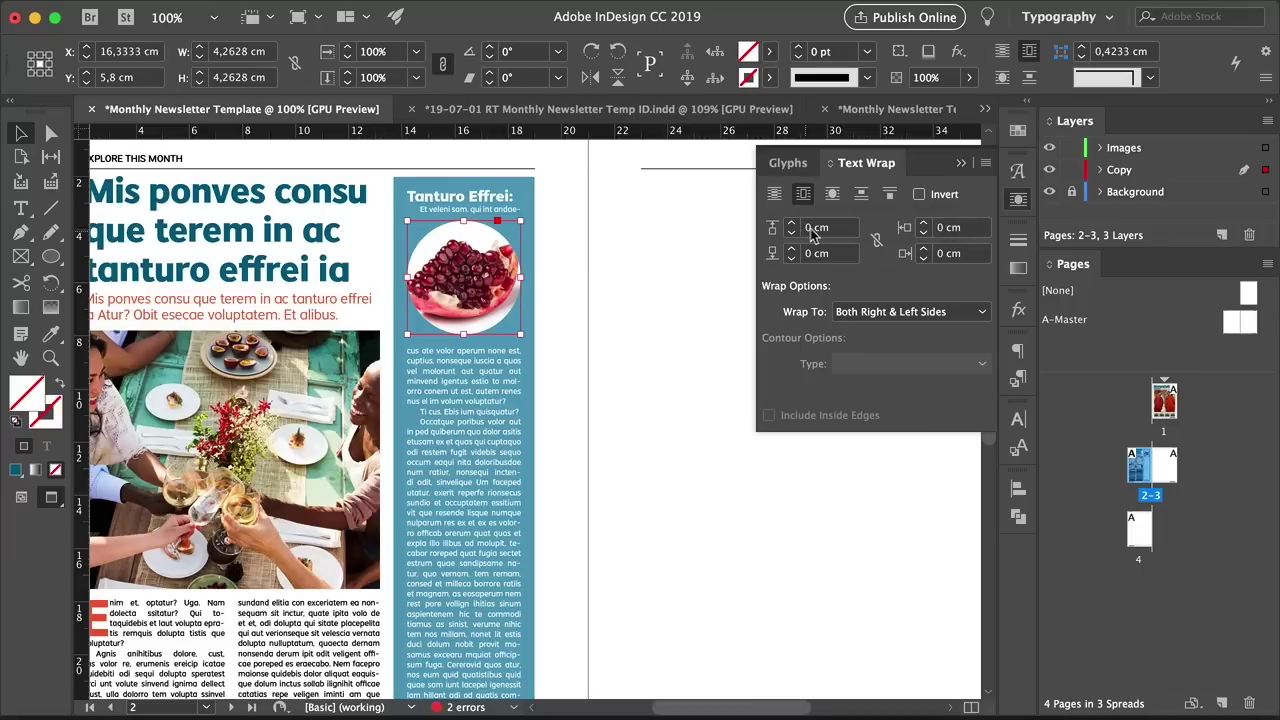
Set the circular image's text wrap offset to 0,5 cm, linked so all four sides are the same
click(810, 228)
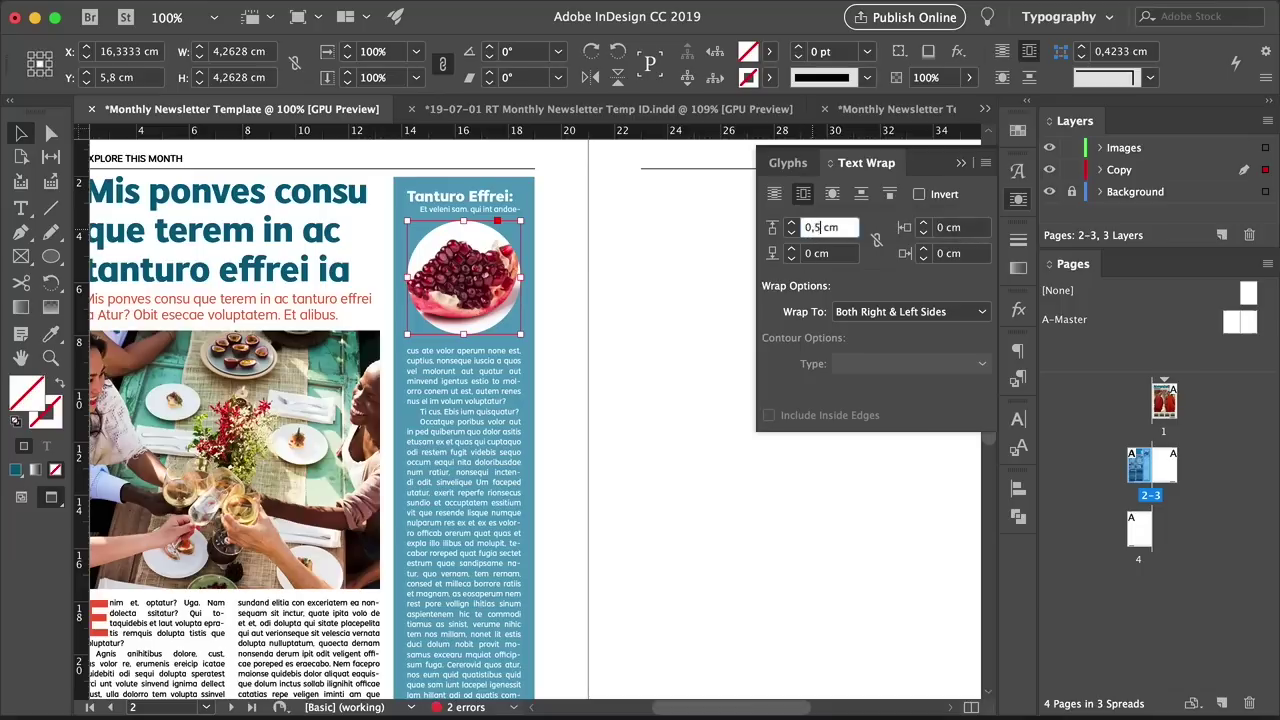
text(,5)
key(Tab)
click(878, 240)
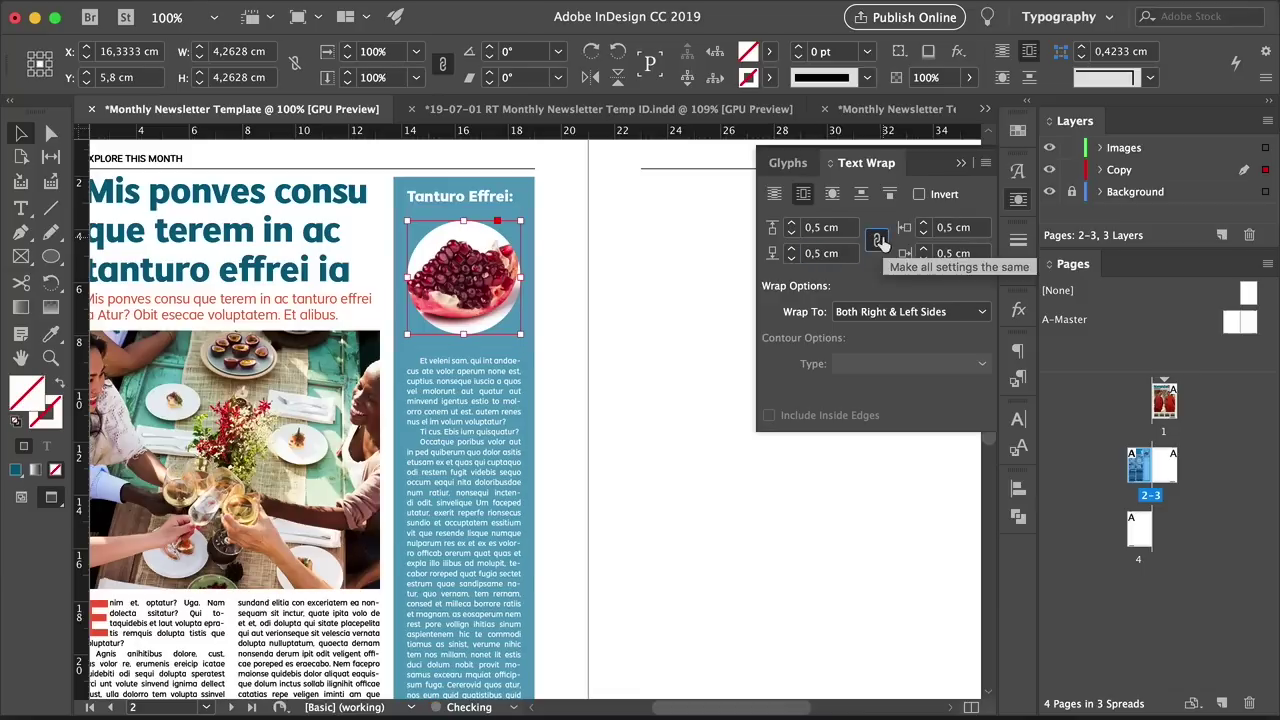
click(636, 320)
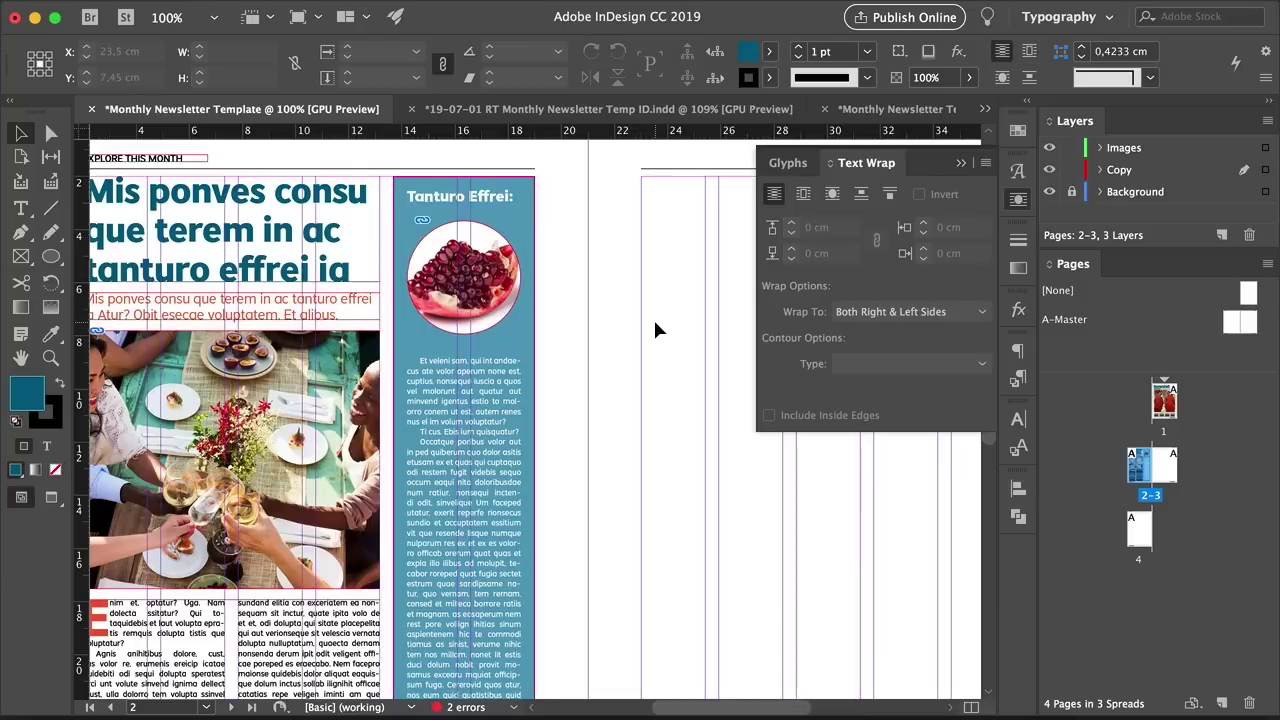
Give the circular pomegranate image a 3 pt stroke in [Paper]
click(463, 261)
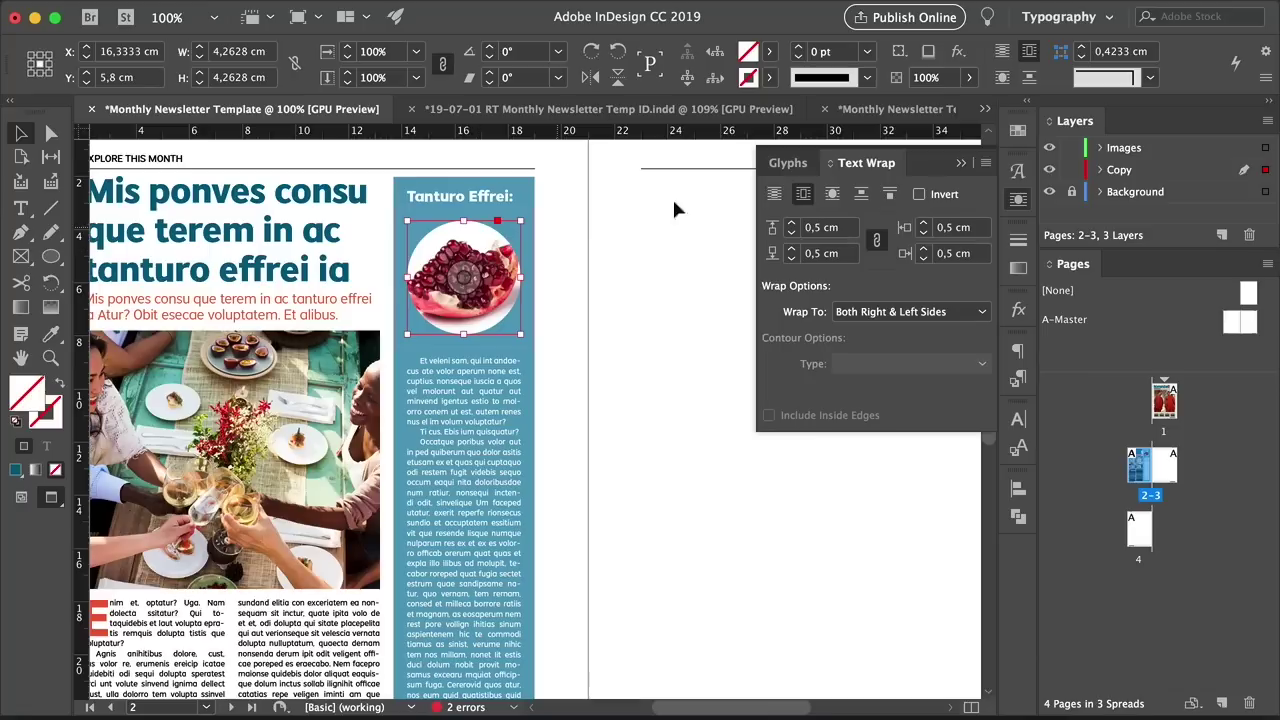
click(1017, 130)
click(808, 232)
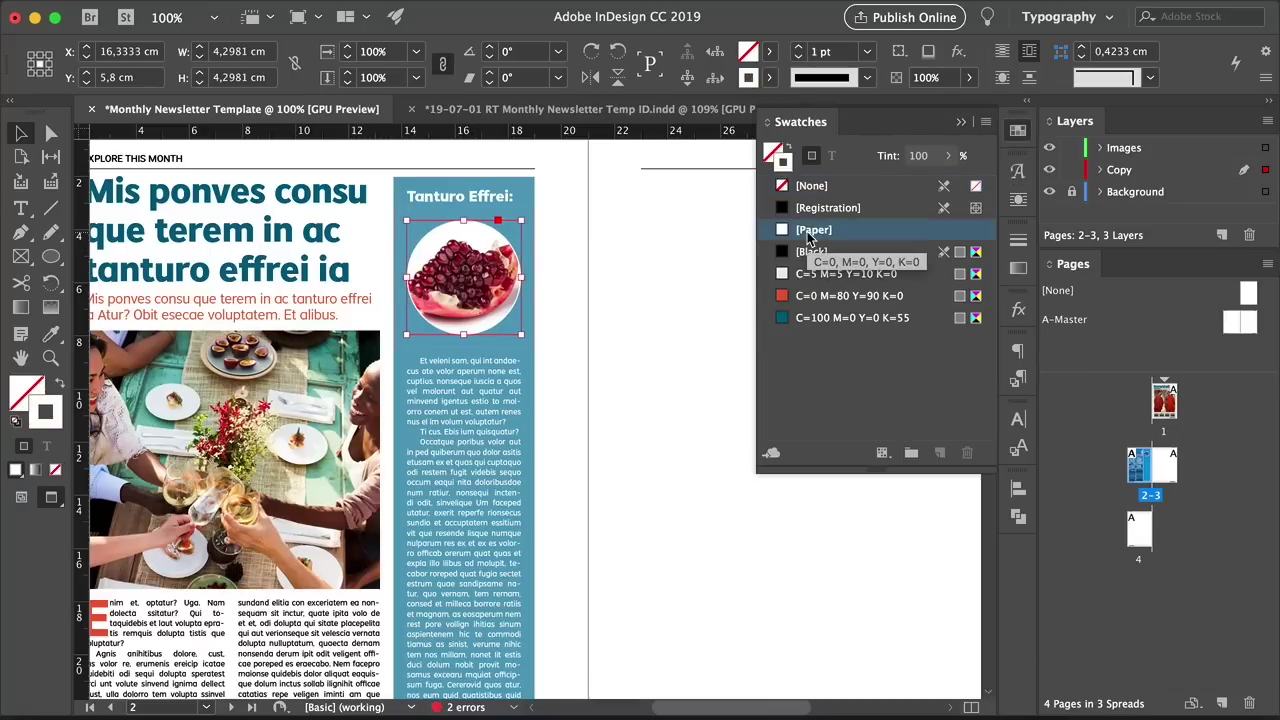
click(797, 46)
click(797, 46)
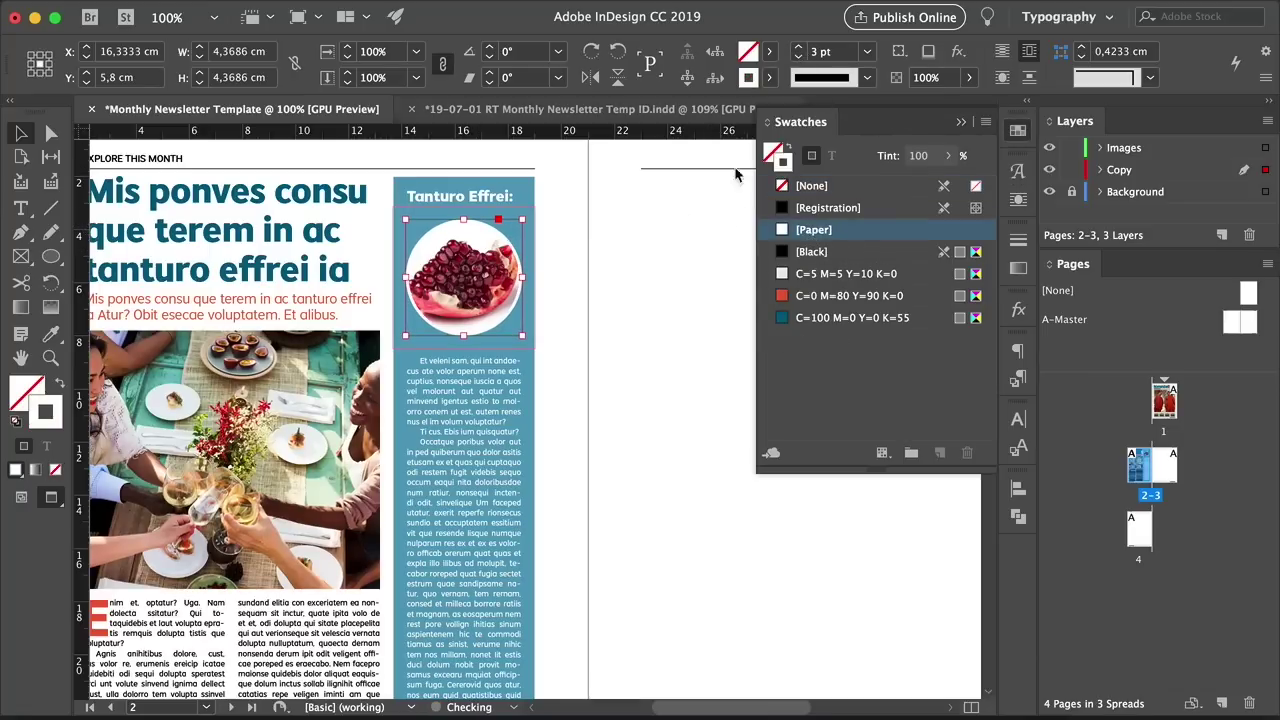
click(1017, 130)
click(779, 236)
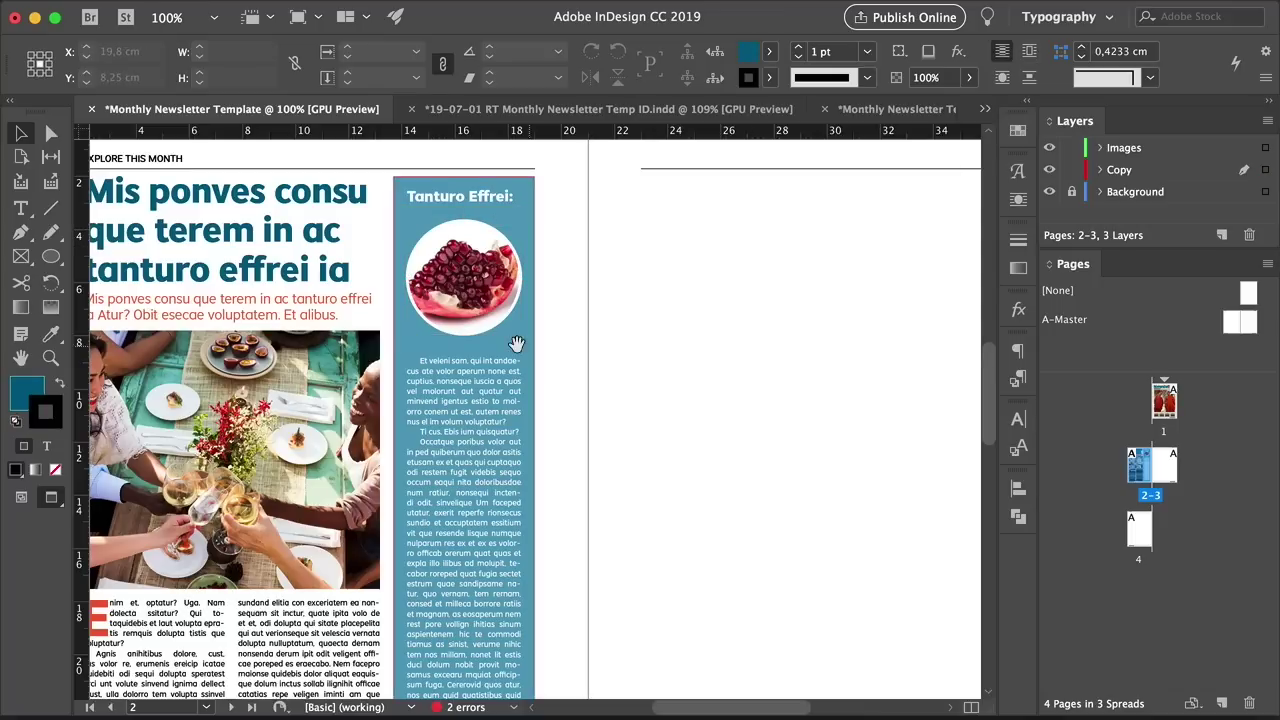
Review the finished page 2 and the empty page 3 as a full-screen presentation
drag(422, 374, 492, 323)
key(z)
alt+click(492, 325)
scroll(509, 342, down, 3)
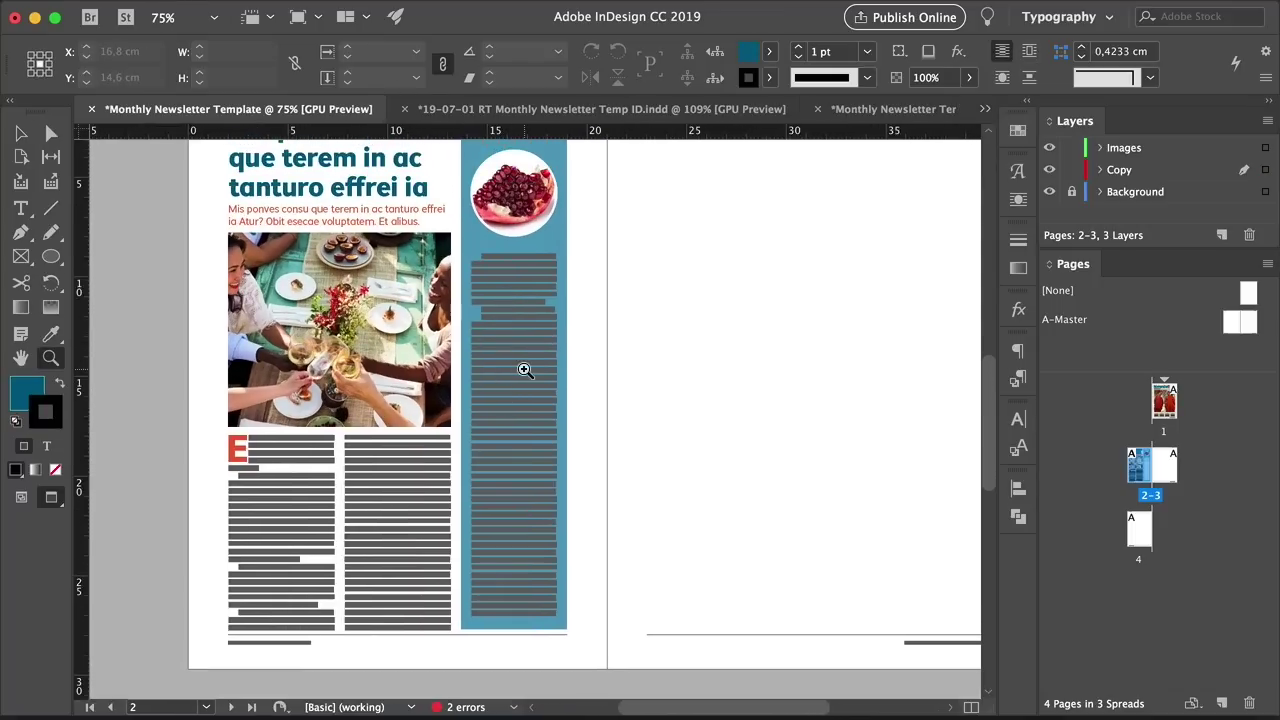
key(shift+w)
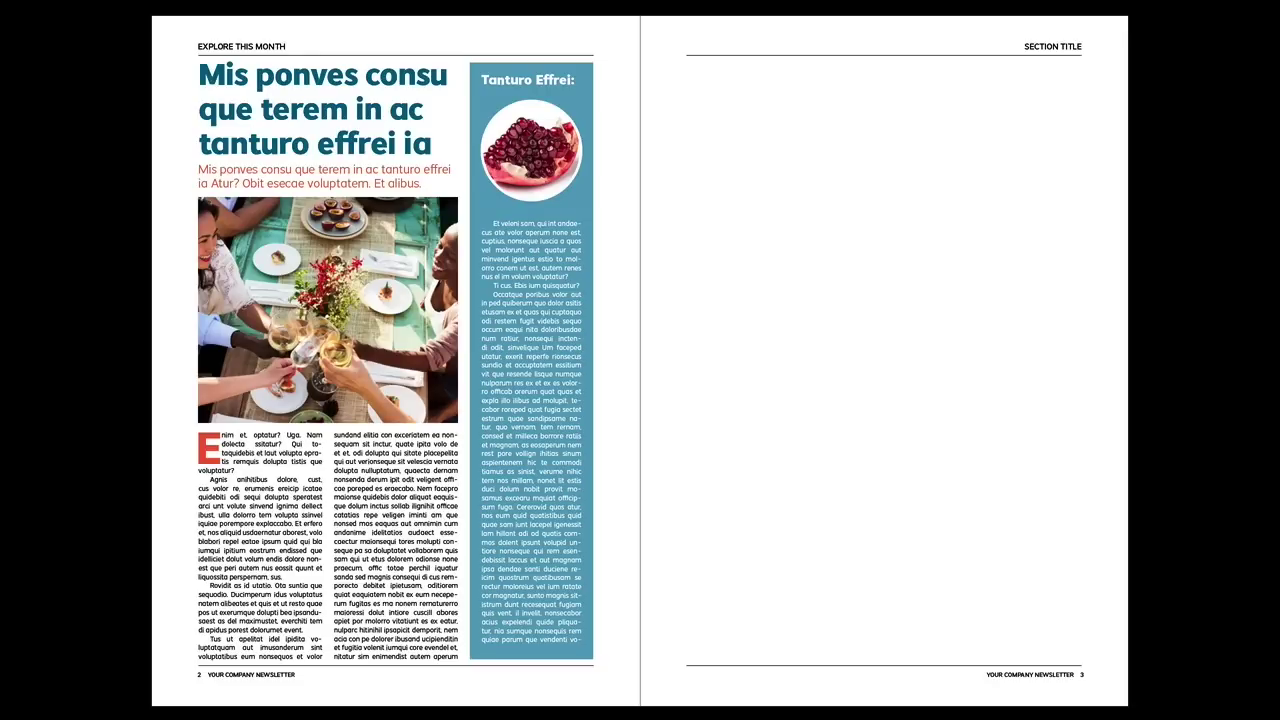
key(Escape)
drag(795, 364, 401, 360)
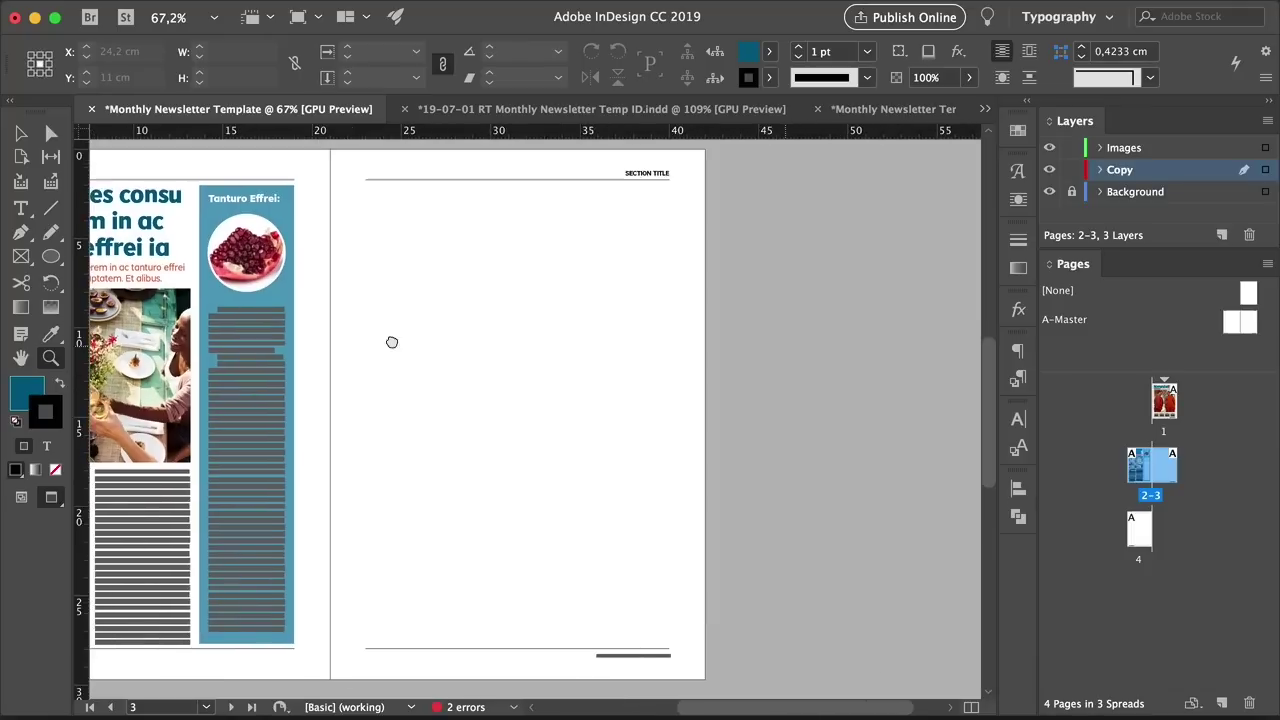
Show the guides and duplicate the page 2 headline and intro frames to the top of page 3, aligned to its inner margin
key(v)
drag(406, 283, 555, 283)
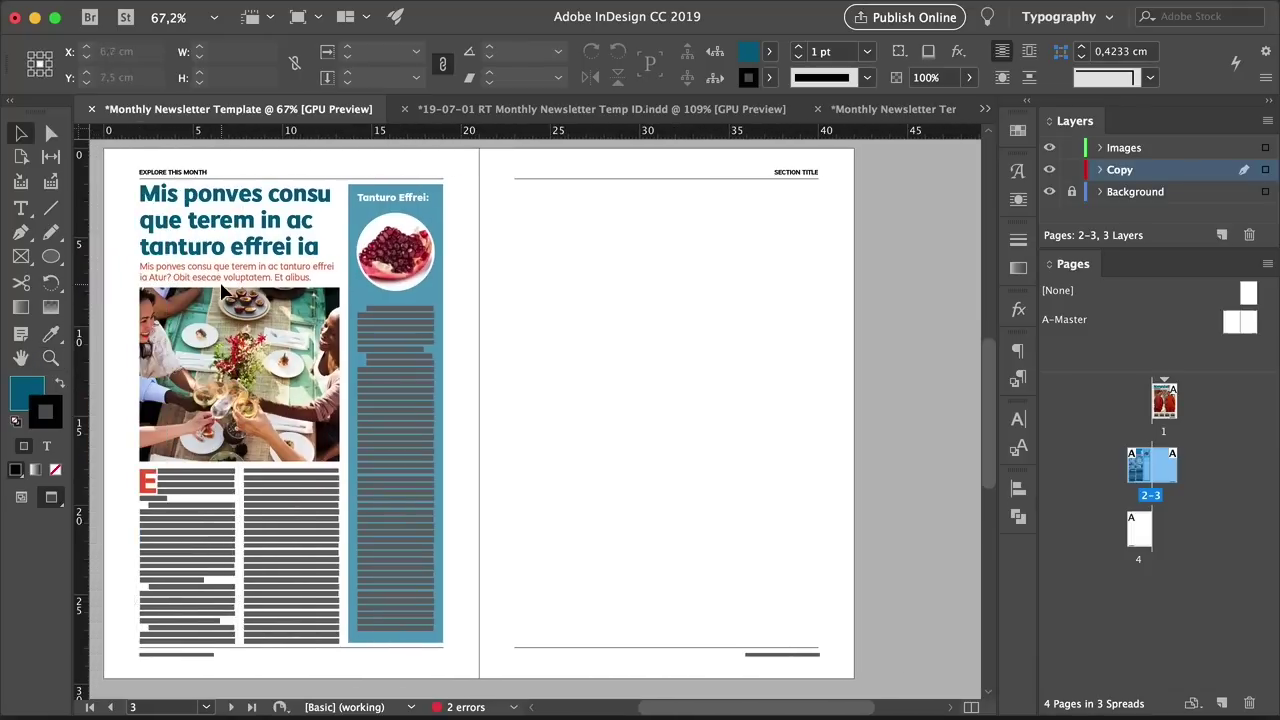
key(w)
click(248, 276)
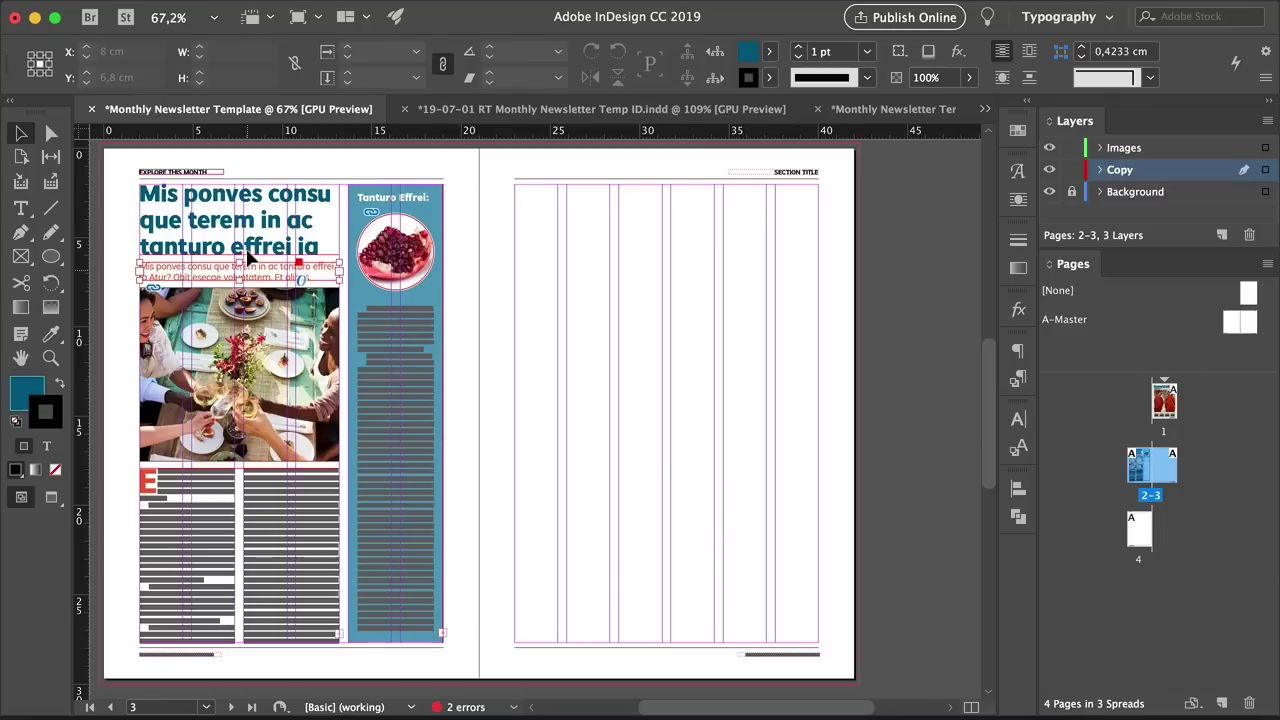
click(248, 258)
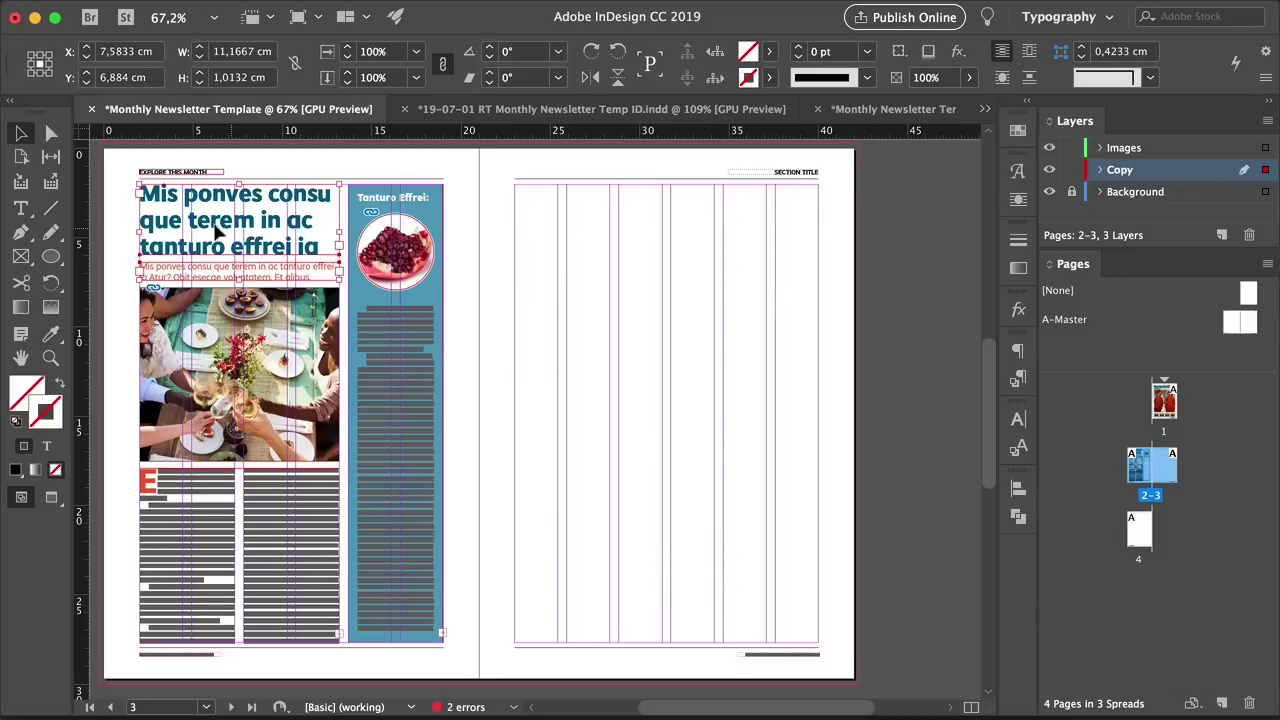
drag(183, 235, 622, 232)
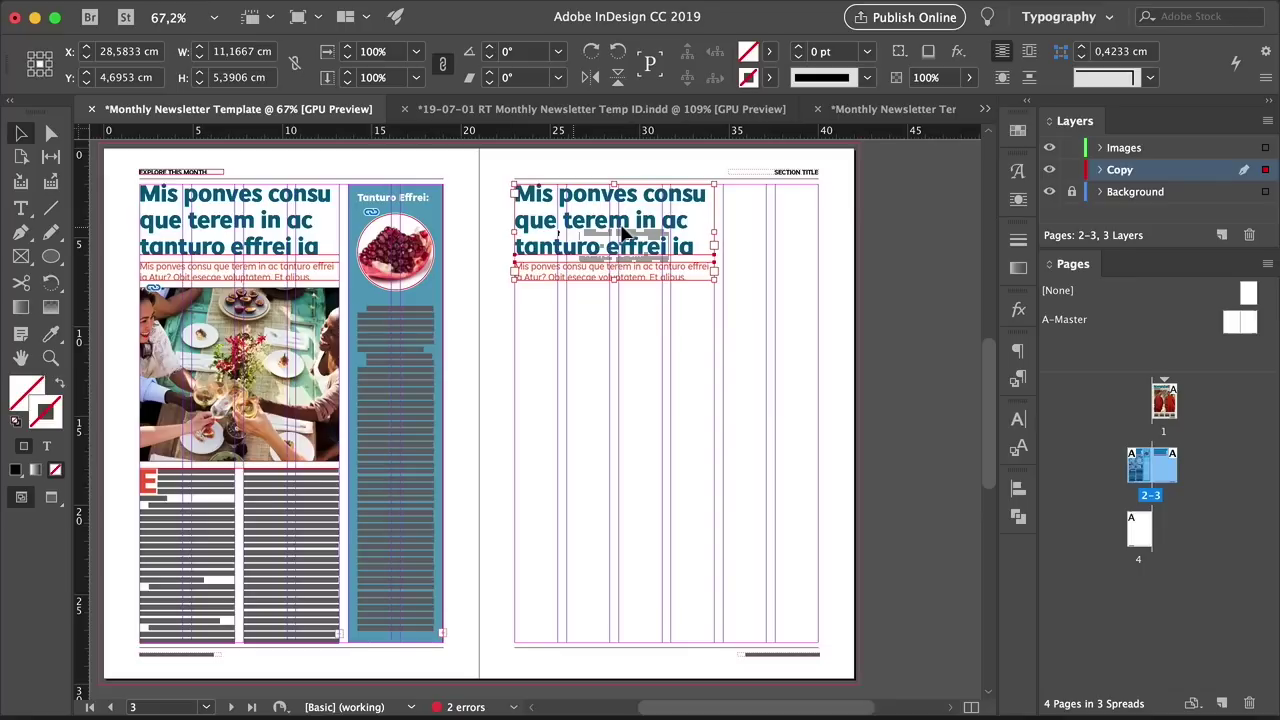
Widen the copied headline and intro frames to the outer margin of page 3 and move the intro up below the two-line headline
drag(763, 215, 684, 288)
drag(714, 232, 818, 227)
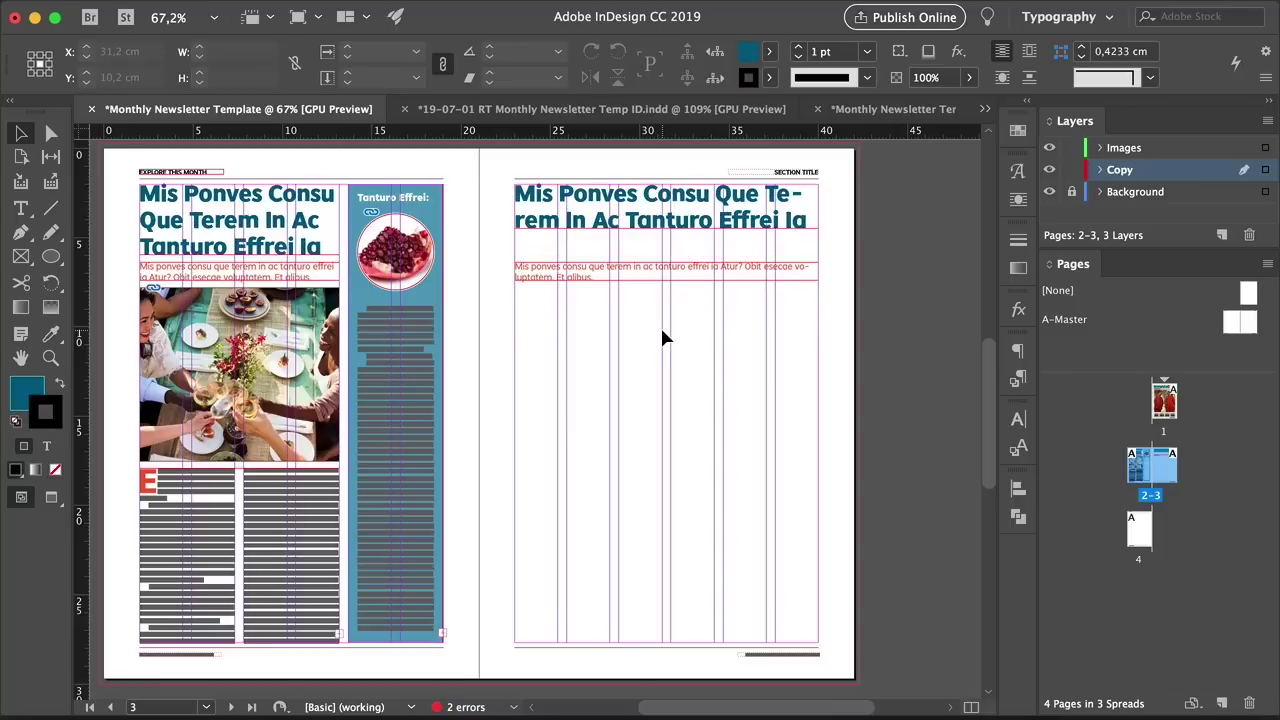
drag(662, 278, 640, 253)
Fill the remaining space in the page 3 intro frame with placeholder text
double_click(611, 251)
right_click(607, 256)
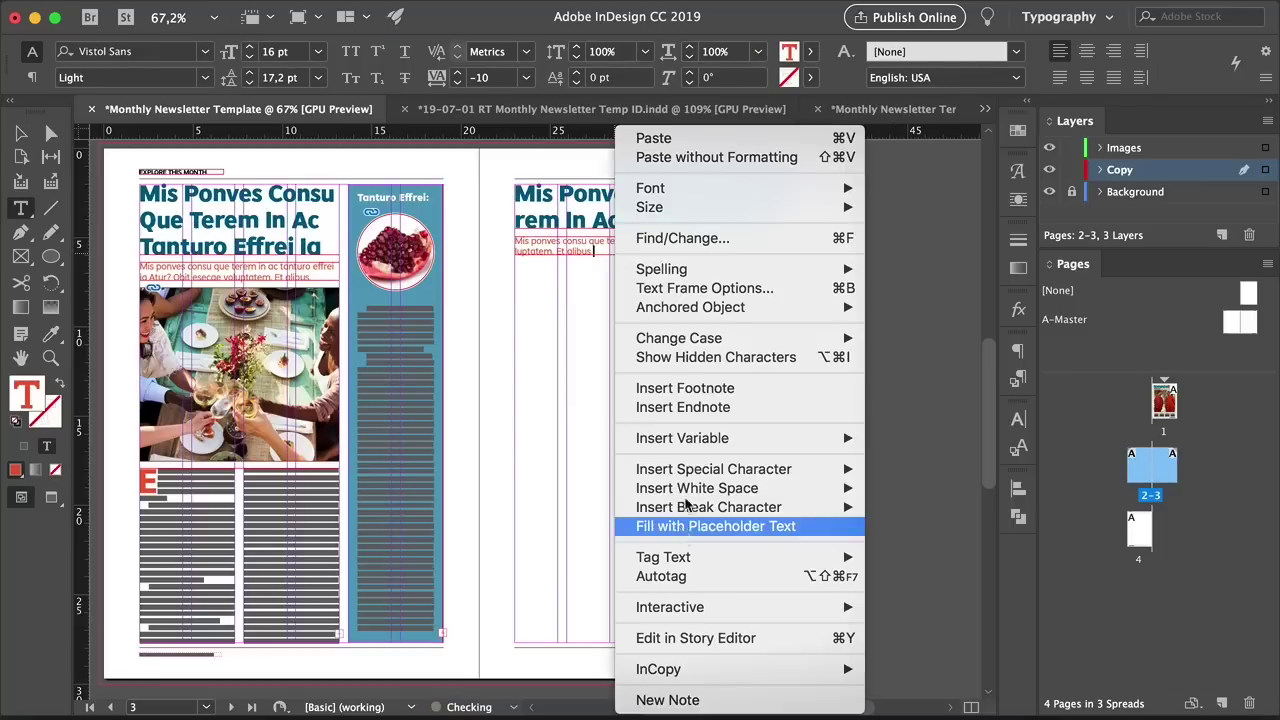
click(728, 523)
key(Escape)
Duplicate the two-column body text frame from page 2 below the page 3 intro and widen it to 17 cm
click(530, 310)
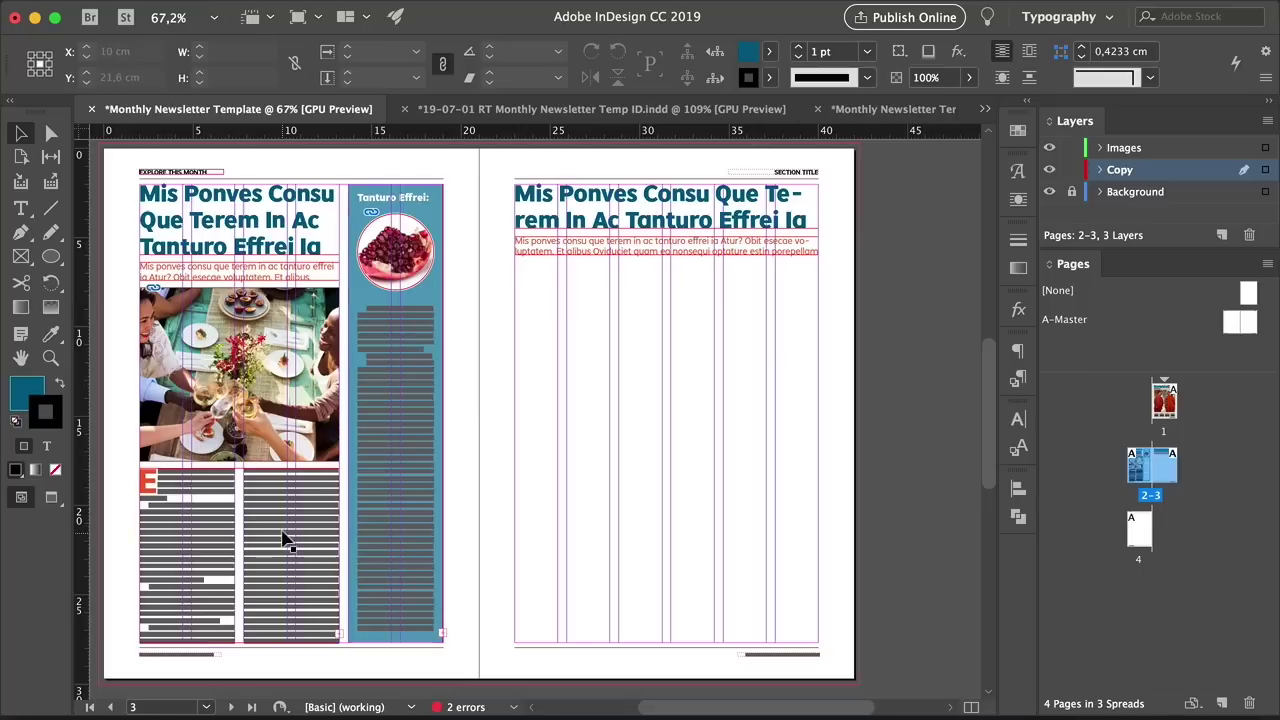
drag(180, 514, 531, 288)
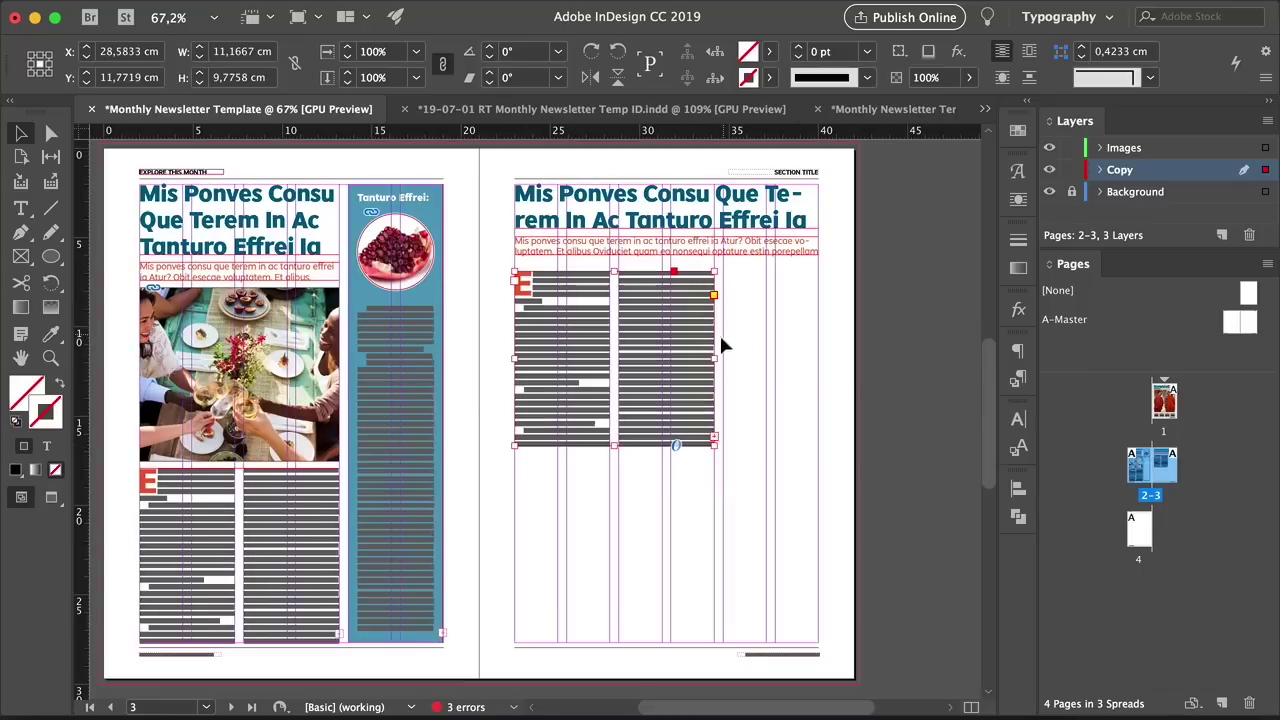
drag(715, 357, 818, 357)
Replace all the body text on page 3 with new placeholder text
double_click(710, 361)
key(ctrl+a)
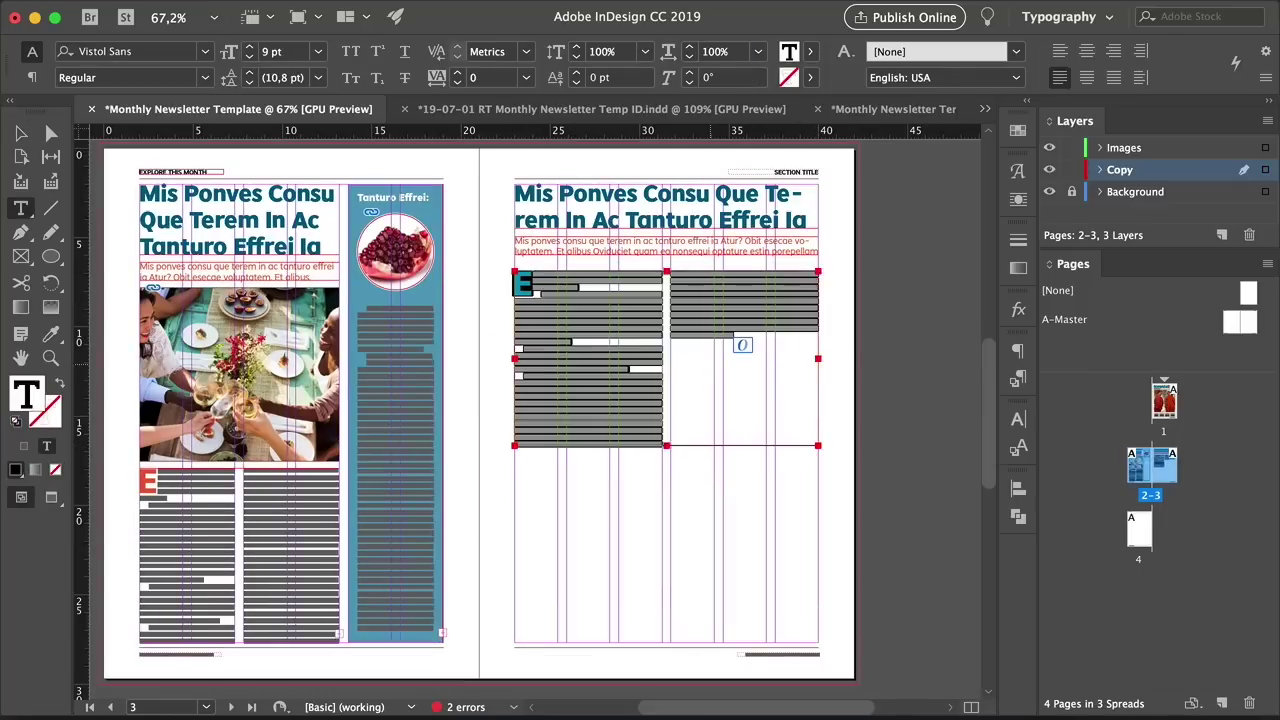
key(Delete)
right_click(648, 477)
click(690, 526)
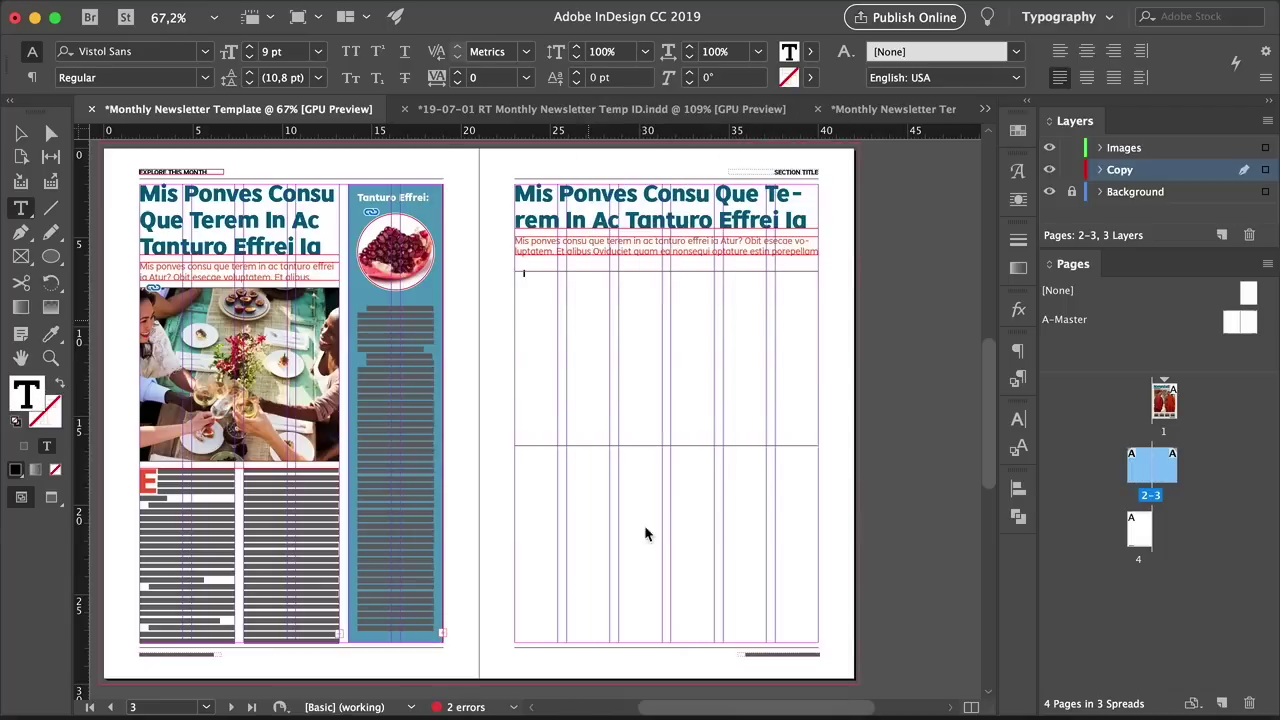
key(Escape)
Apply the Drop Cap paragraph style to the first paragraph of the page 3 body text
scroll(593, 367, up, 5)
drag(593, 367, 541, 381)
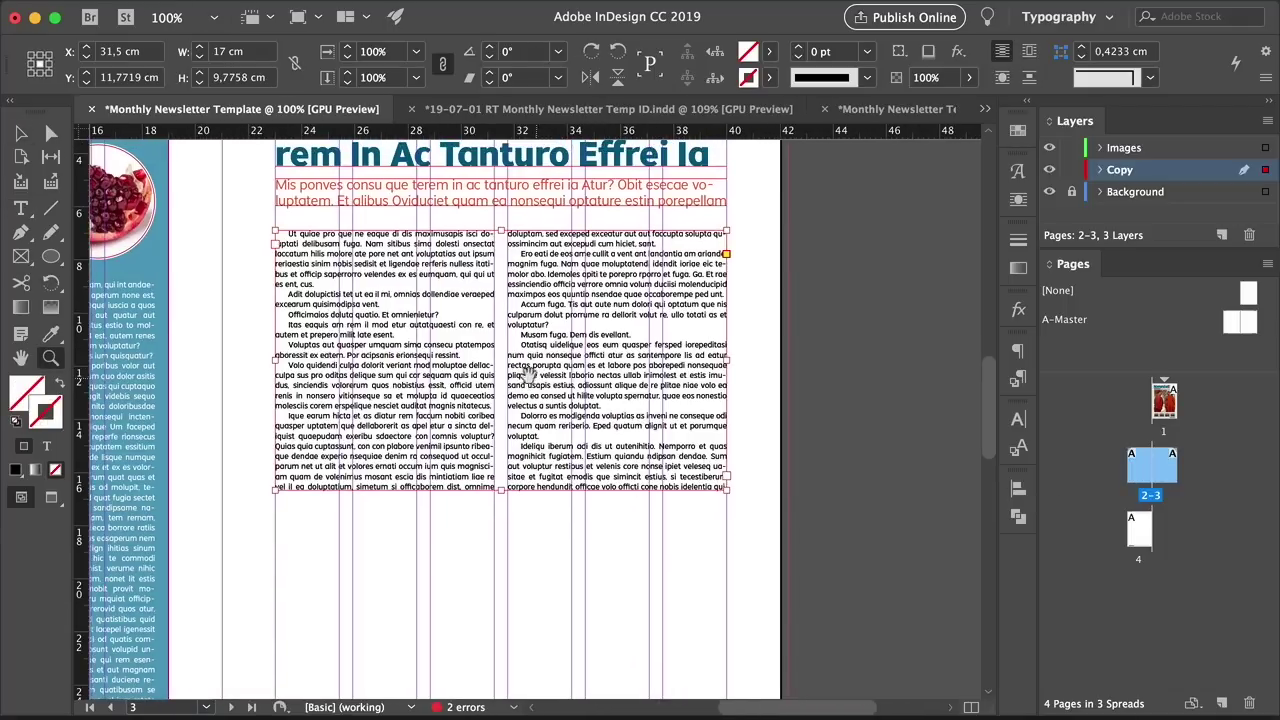
double_click(316, 244)
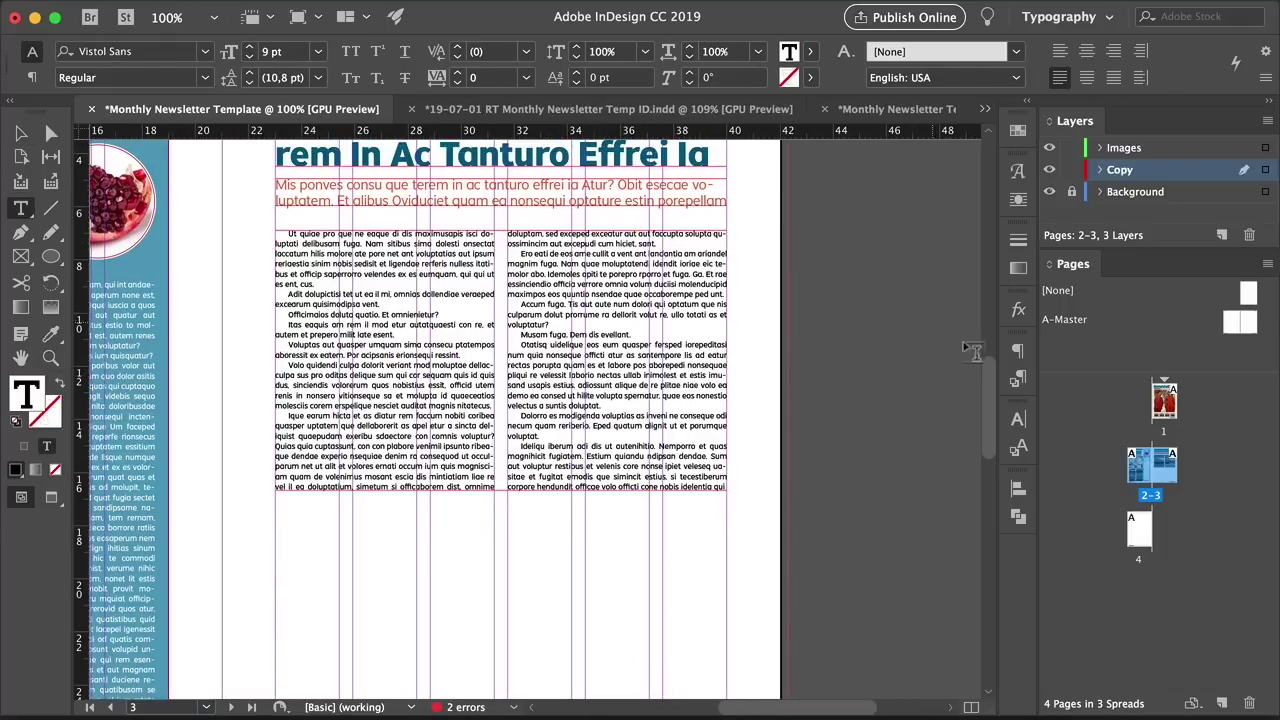
click(1017, 378)
click(880, 522)
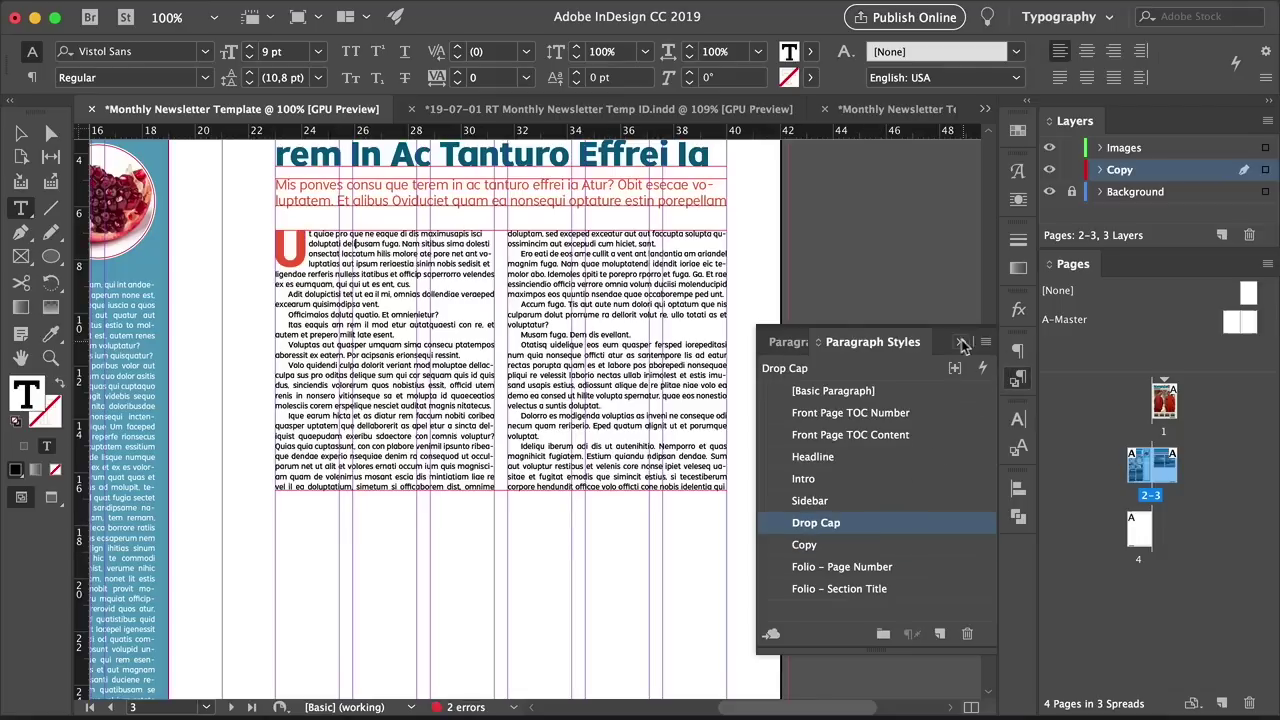
click(1017, 378)
key(Escape)
Draw a rectangle about 8,2 × 9,7 cm over the second body text column, with no fill and no stroke
drag(50, 256, 80, 263)
mouse_move(508, 230)
mouse_down()
mouse_move(740, 492)
mouse_move(727, 490)
mouse_up()
click(54, 470)
click(26, 392)
click(54, 470)
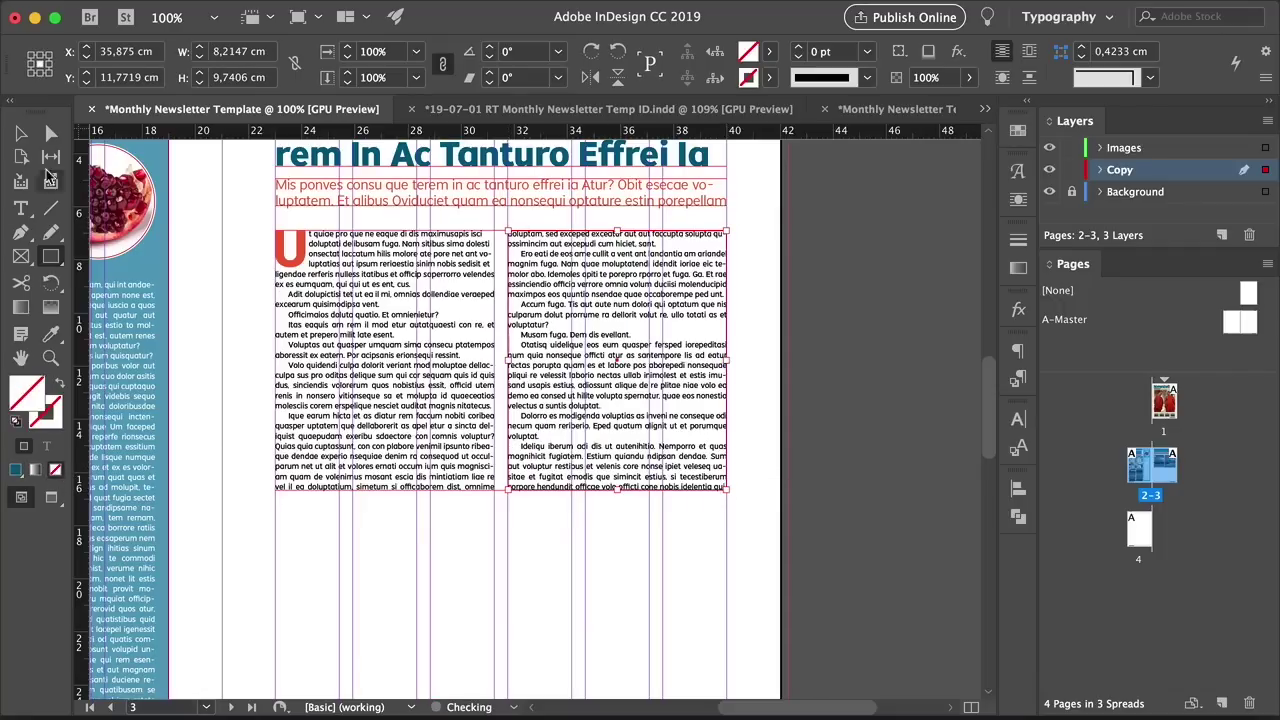
Place the photo of the woman in a straw hat holding cherries into the rectangle over the second column
click(20, 133)
key(super+d)
click(444, 240)
click(951, 501)
Scale the photo down inside its frame so the hat, torso and bowl of cherries fill the frame
key(ctrl+minus)
key(ctrl+minus)
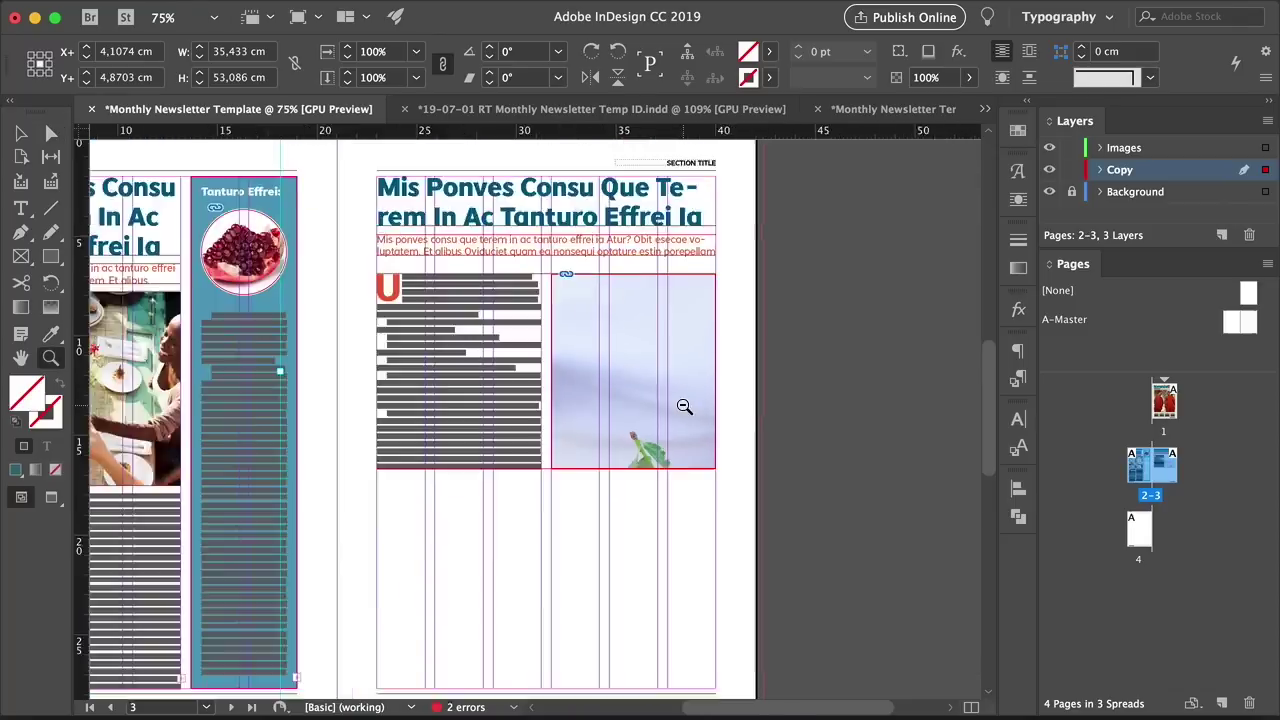
key(ctrl+equal)
key(ctrl+equal)
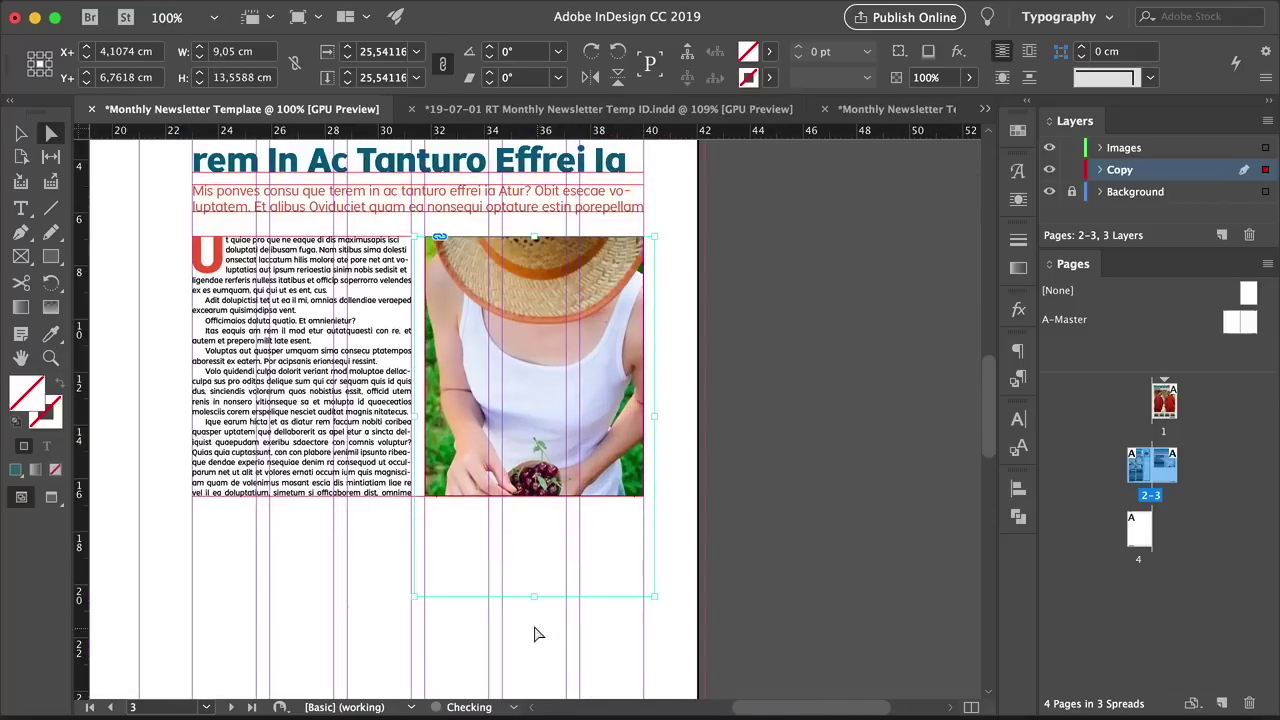
drag(534, 598, 535, 567)
key(v)
click(726, 523)
key(super+minus)
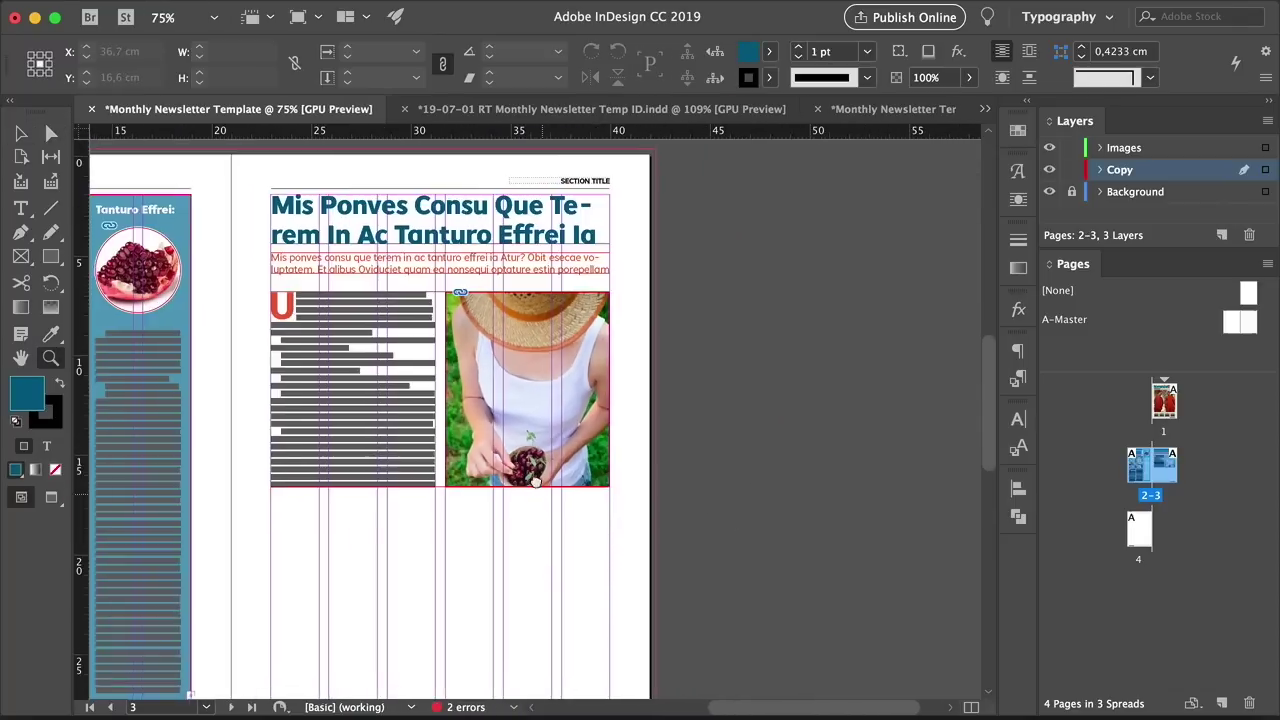
Extend the two-column body text frame on page 3 downwards, well below the photo
key(w)
click(430, 470)
drag(439, 482, 440, 598)
click(533, 437)
key(w)
click(420, 500)
key(super+equal)
Check the text behind the photo, then realign the photo over the second column with its frame widened to 8,25 cm
drag(470, 306, 598, 306)
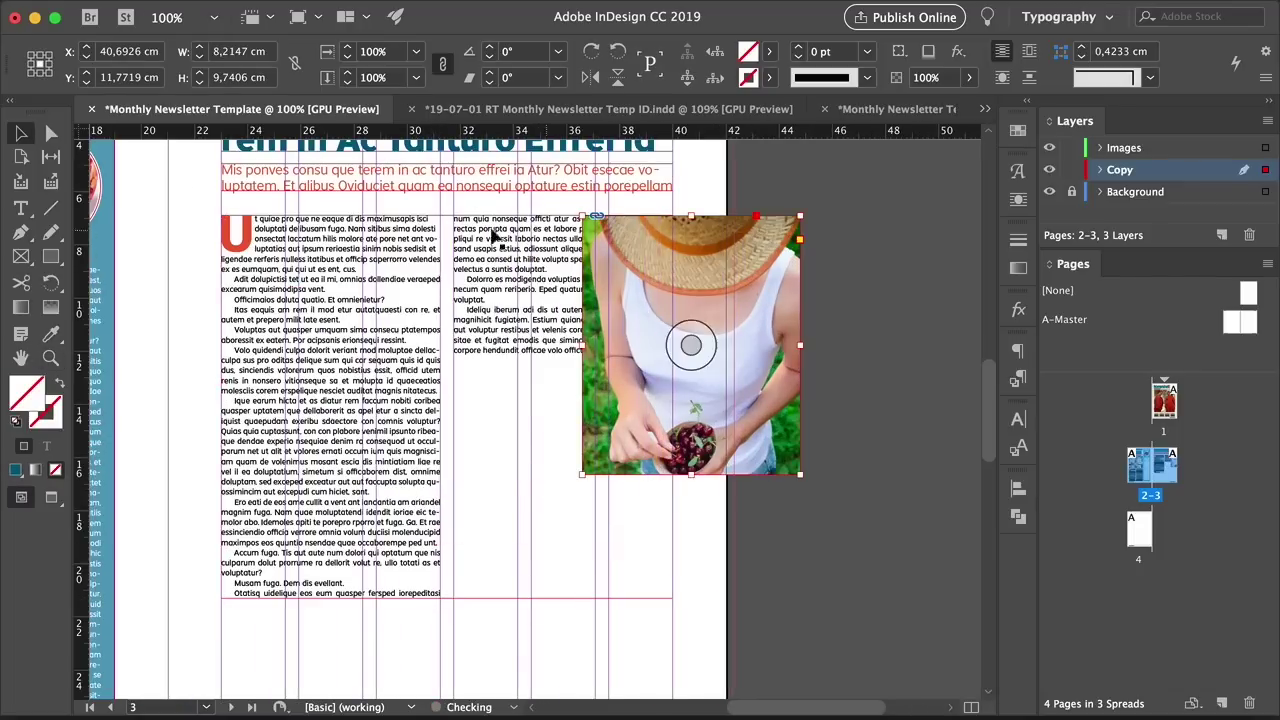
drag(700, 245, 571, 251)
drag(674, 343, 675, 343)
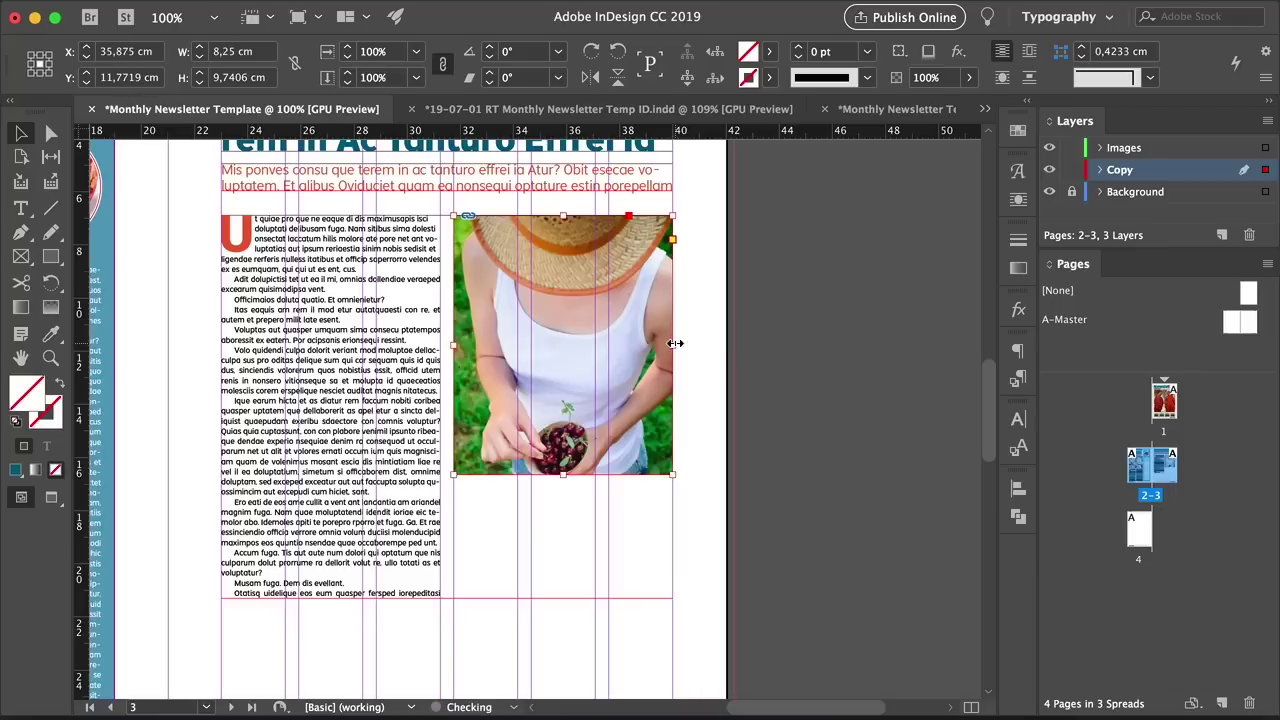
Wrap the body text around the bounding box of the straw-hat photo with a 0,5 cm offset on all sides
click(1018, 199)
click(803, 193)
click(830, 230)
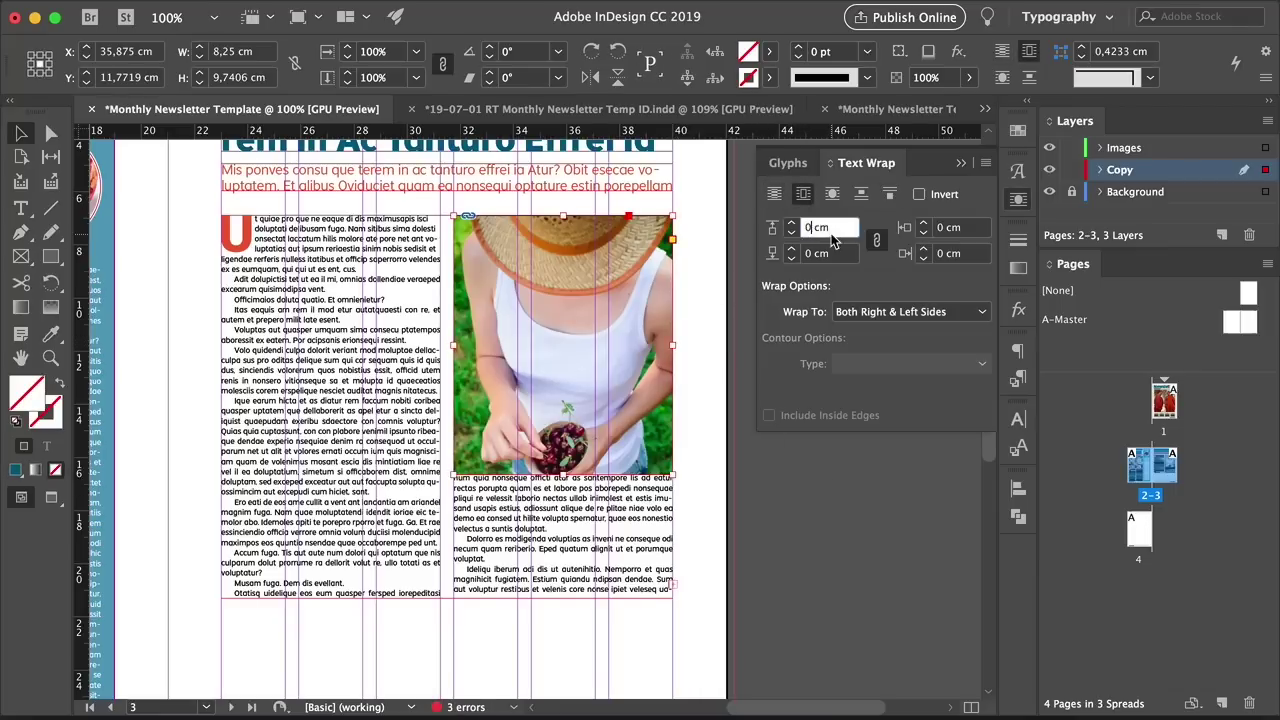
text(,5)
key(Return)
click(769, 497)
click(448, 471)
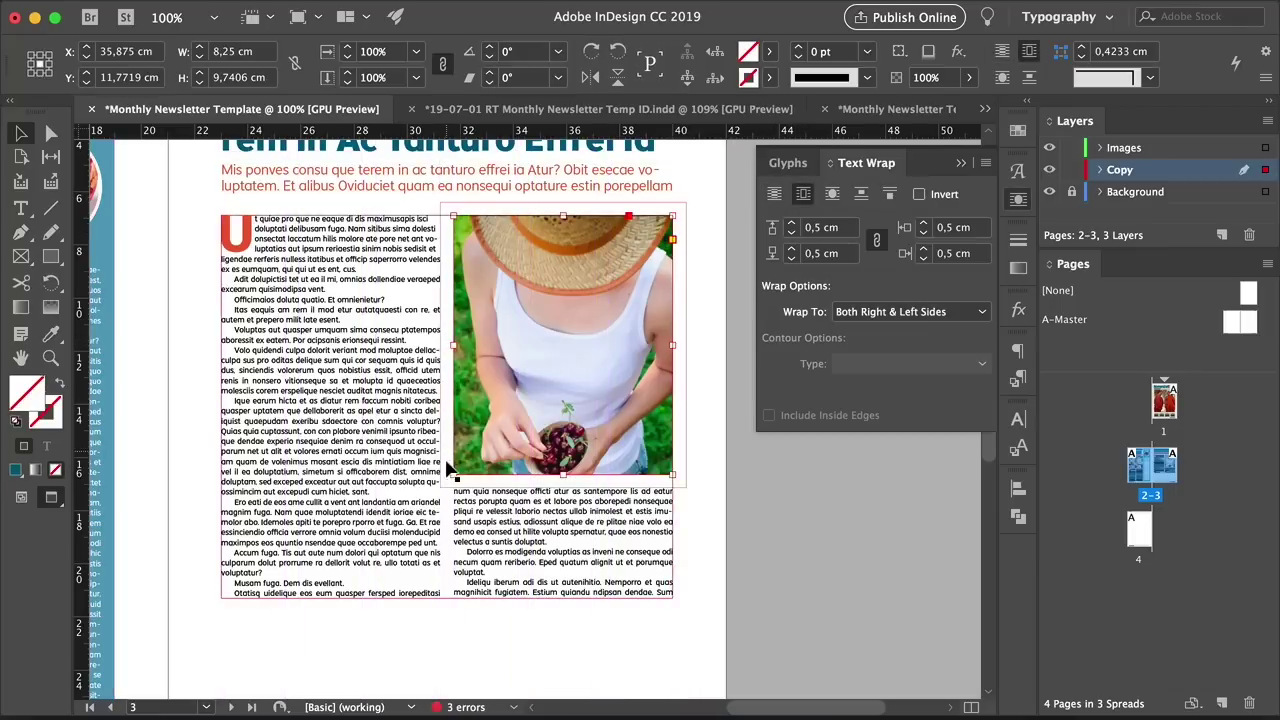
Extend the two-column body text frame on page 3 downwards to about 15,2 cm high
click(763, 546)
key(w)
click(446, 590)
drag(448, 598, 446, 619)
click(795, 600)
key(w)
key(z)
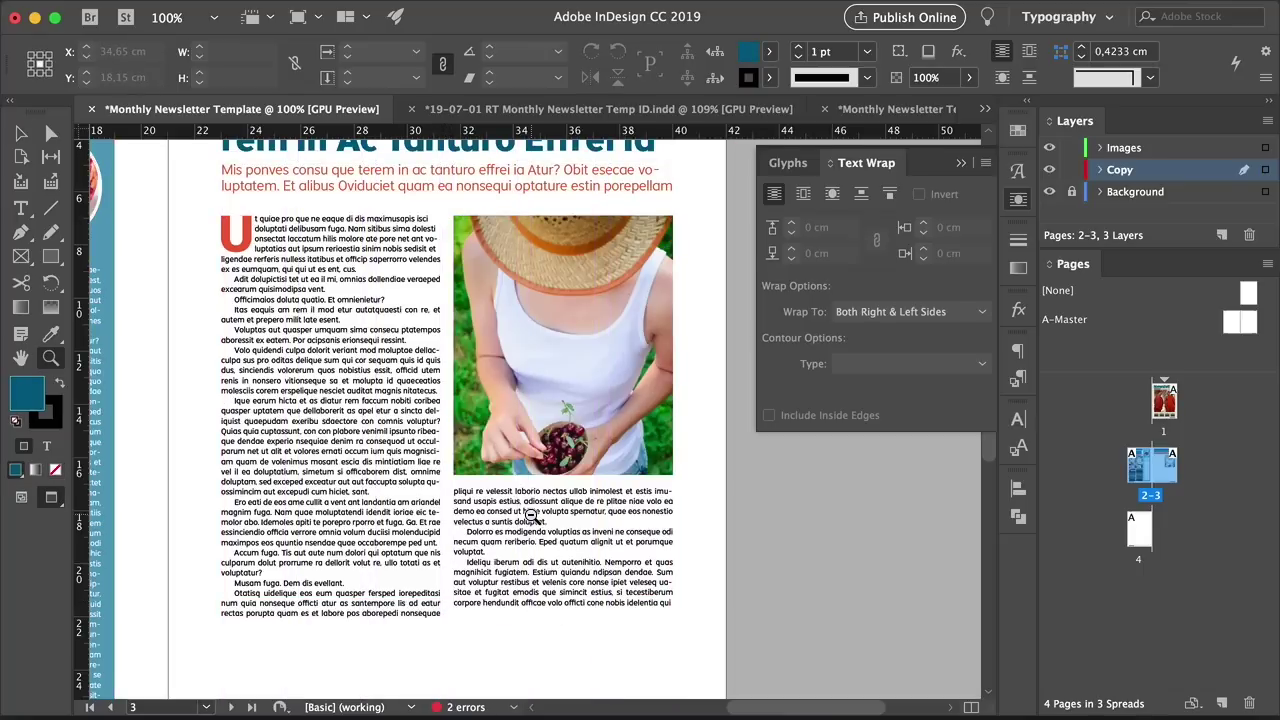
Shorten the page 3 body text frame by one line at its lower edge
click(961, 163)
click(464, 598)
key(v)
click(505, 436)
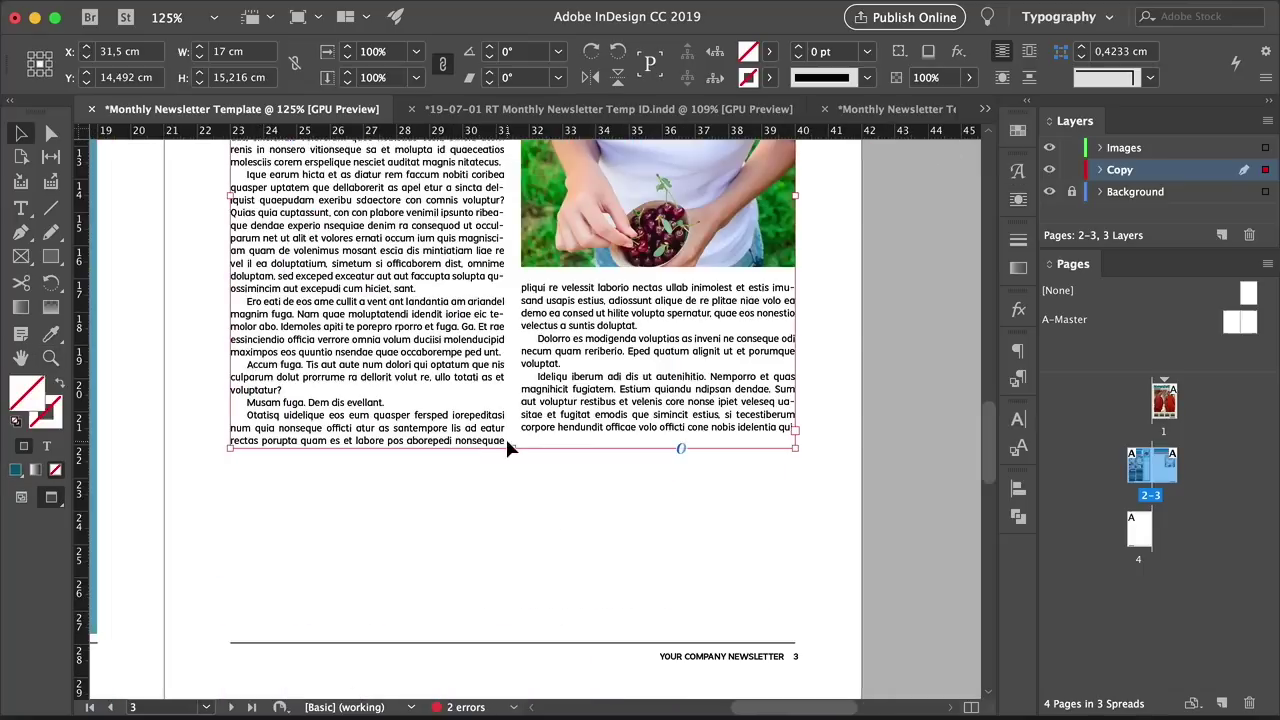
drag(512, 446, 513, 438)
click(481, 498)
key(super+minus)
key(super+minus)
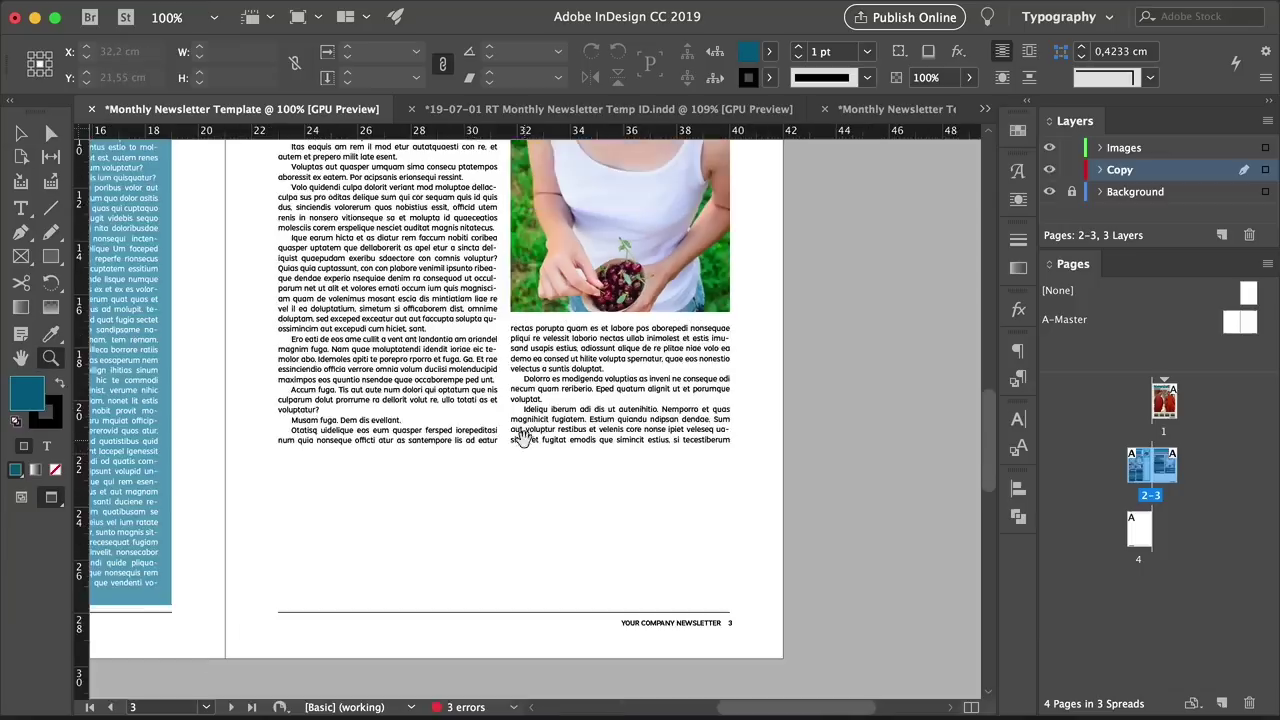
Copy page 2's blue sidebar text box below page 3's body text and resize it to 17 cm wide and 5,5 cm high
click(235, 528)
drag(235, 528, 422, 479)
drag(440, 208, 413, 258)
drag(460, 171, 692, 571)
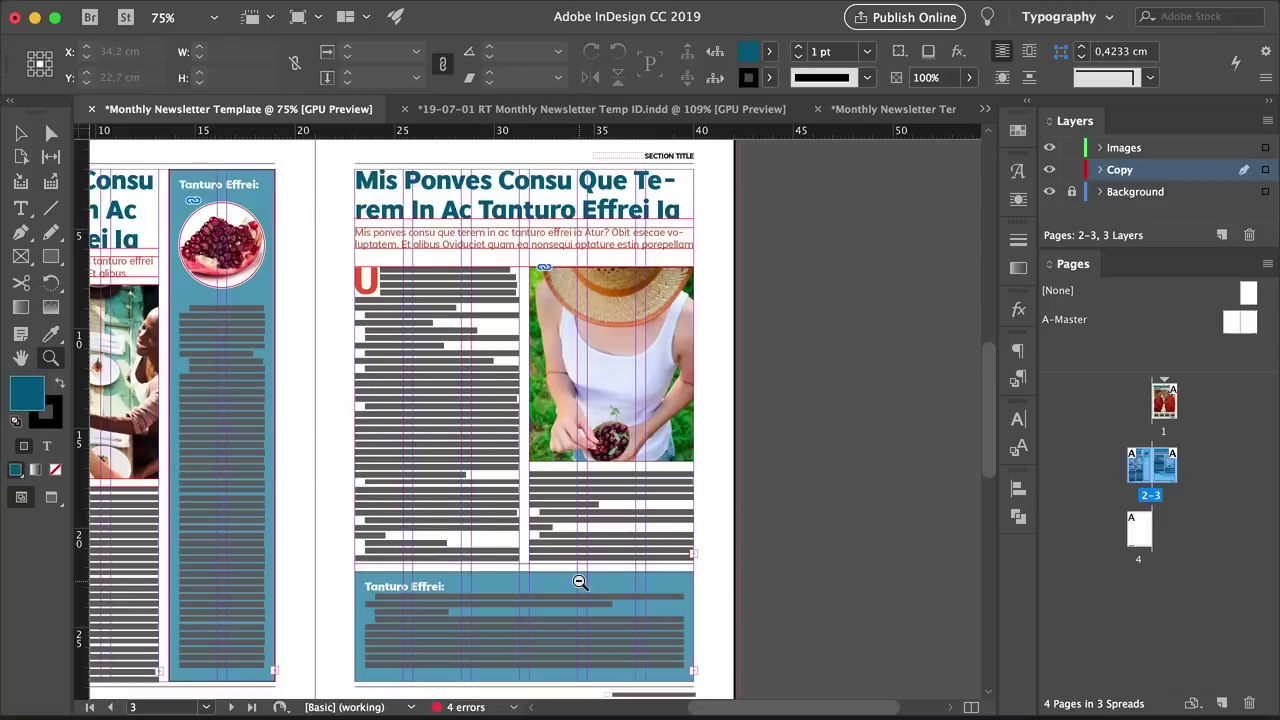
key(super+equal)
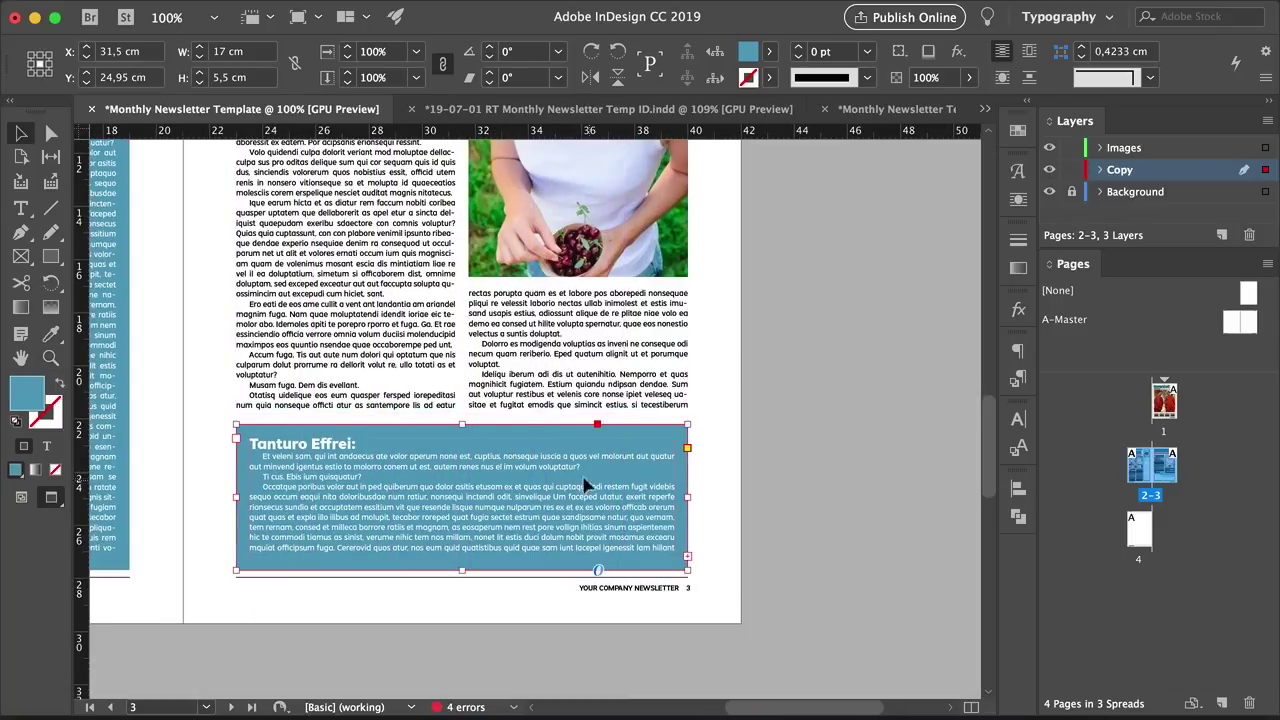
Set the blue text box on page 3 to three columns with a 0,5 cm gutter
key(super+b)
click(646, 228)
click(646, 228)
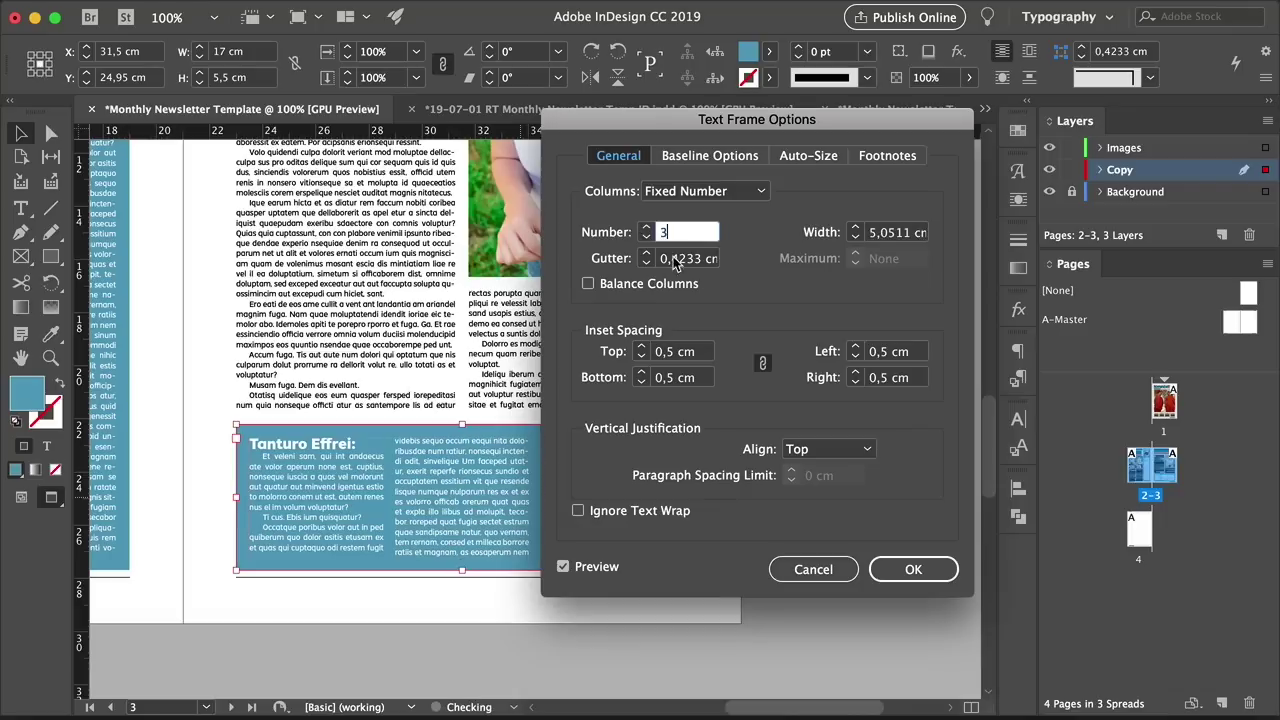
key(Tab)
text(0,5)
click(913, 569)
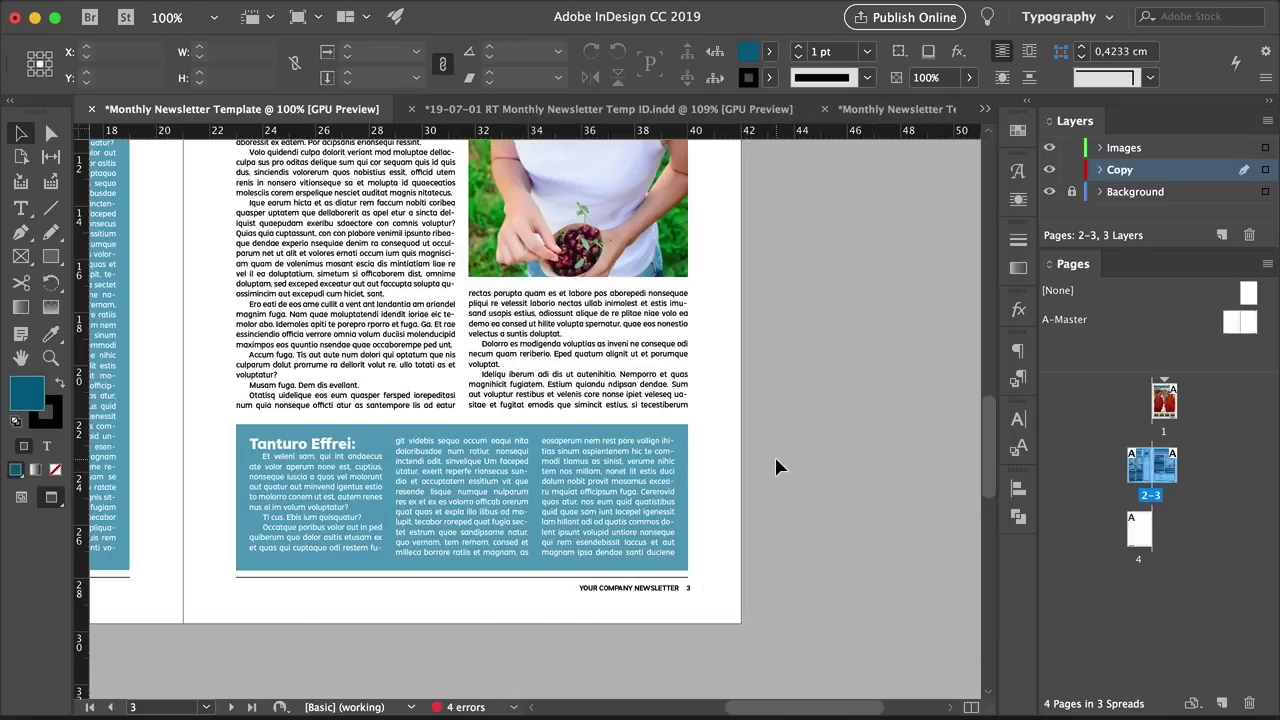
Insert a blank line between the "Tanturo Effrei:" heading and the text in page 3's blue box
double_click(264, 456)
key(Return)
click(20, 133)
key(super+shift+a)
key(super+minus)
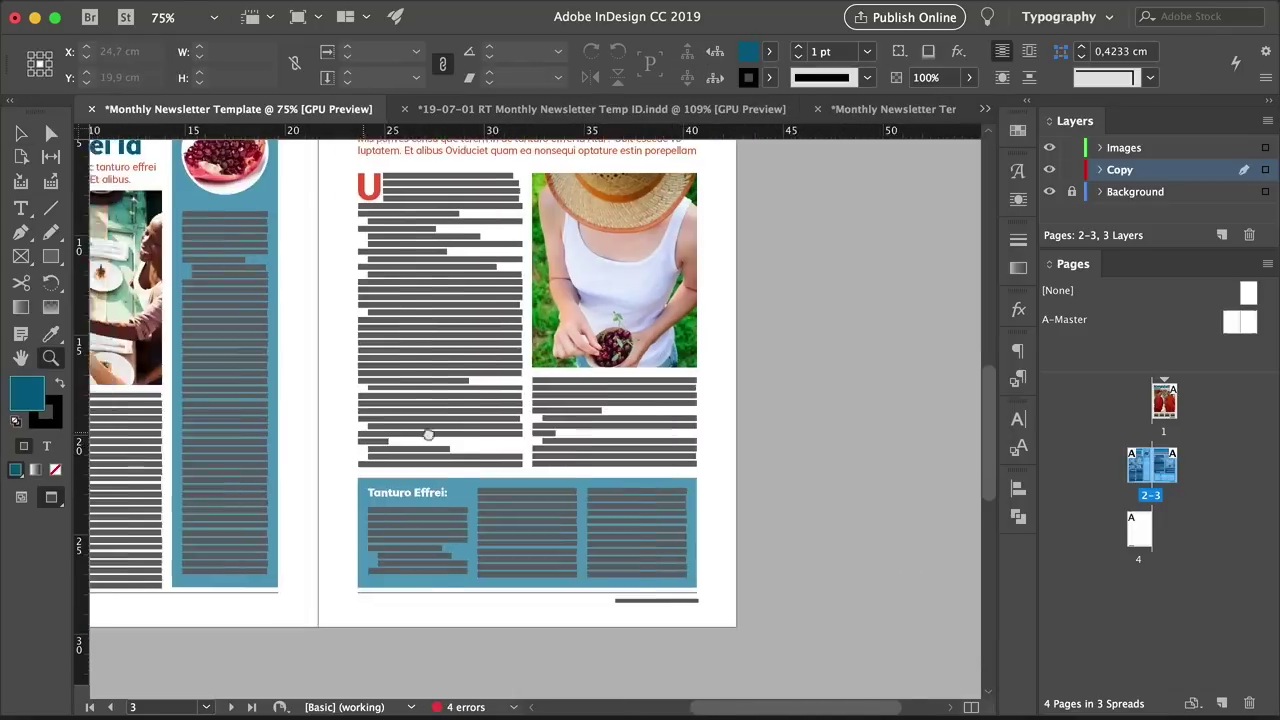
Place a 0,5 pt vertical divider line in the gap between page 2's two body text columns
drag(429, 434, 638, 443)
drag(546, 297, 251, 690)
drag(284, 525, 429, 300)
click(508, 185)
click(532, 172)
drag(534, 176, 391, 420)
super+click(398, 474)
super+click(398, 474)
Stretch the divider to the column height, about 9,6 cm, and duplicate it between page 2's body text and sidebar
key(w)
drag(362, 337, 362, 304)
drag(362, 433, 362, 622)
alt+drag(368, 390, 563, 390)
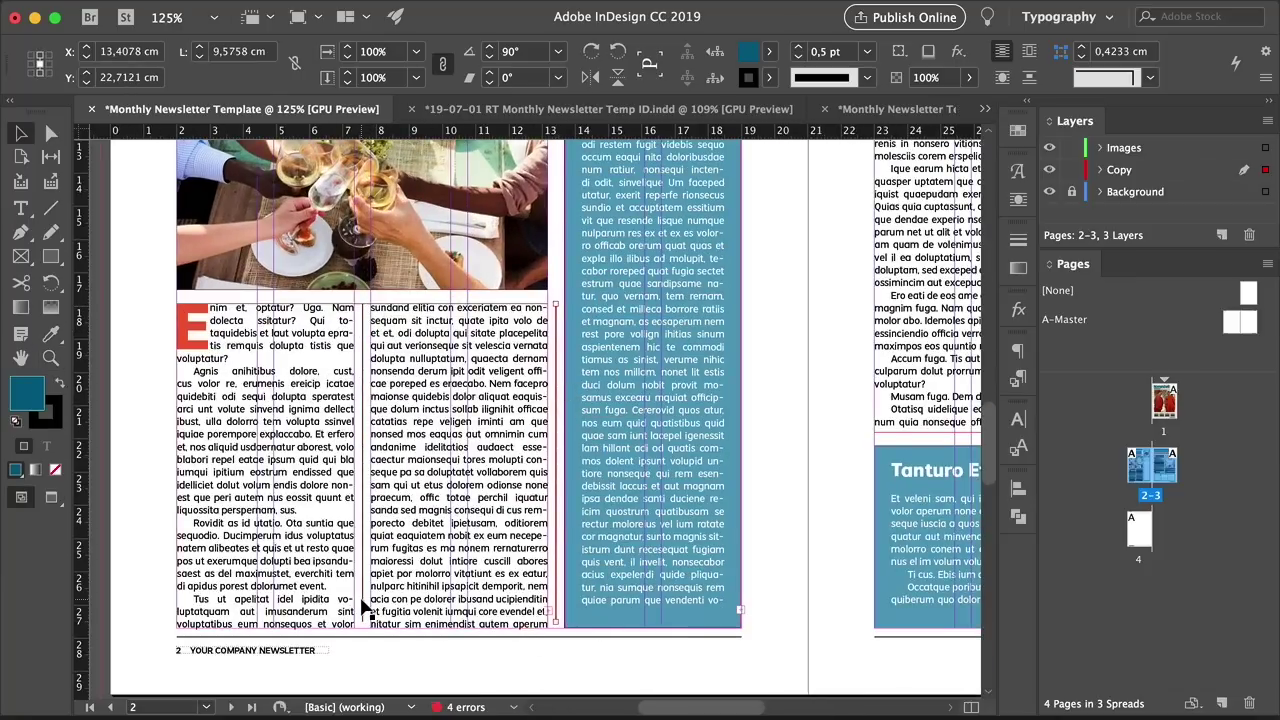
key(shift+w)
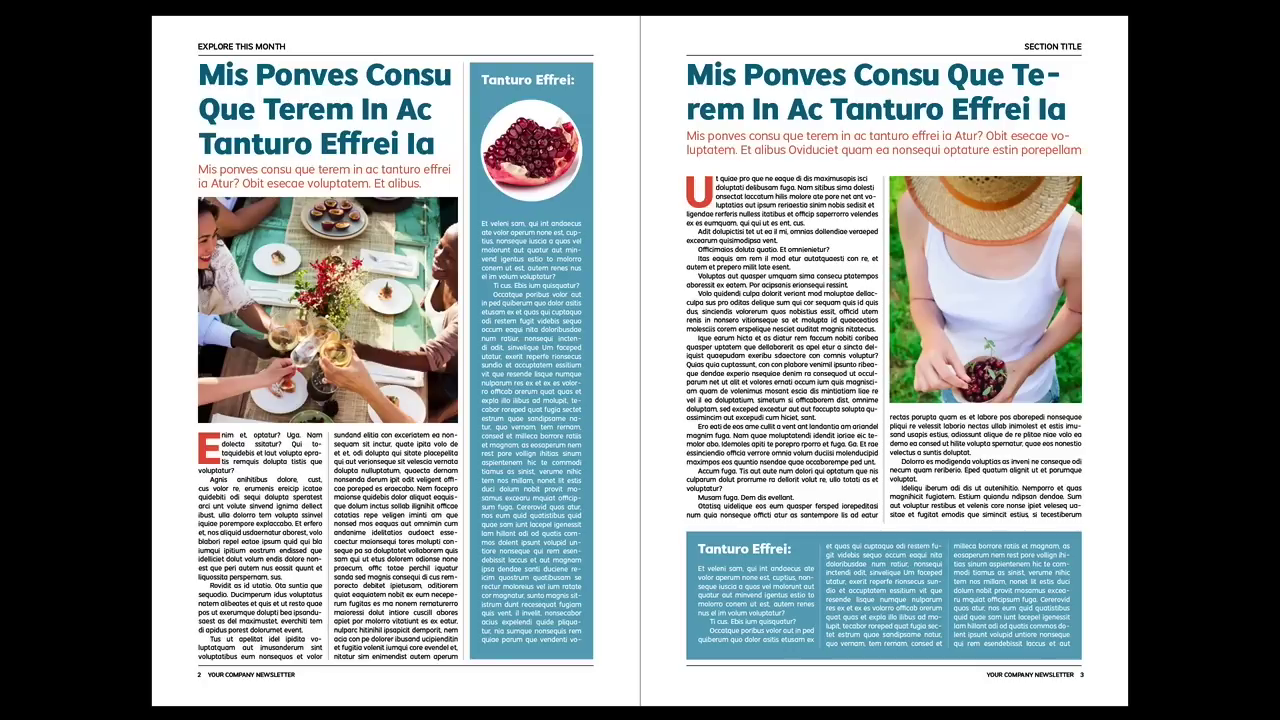
Copy the headline and intro frames from page 3 to page 4 and shorten the headline to "Mis Ponves Consu Que"
drag(428, 186, 443, 577)
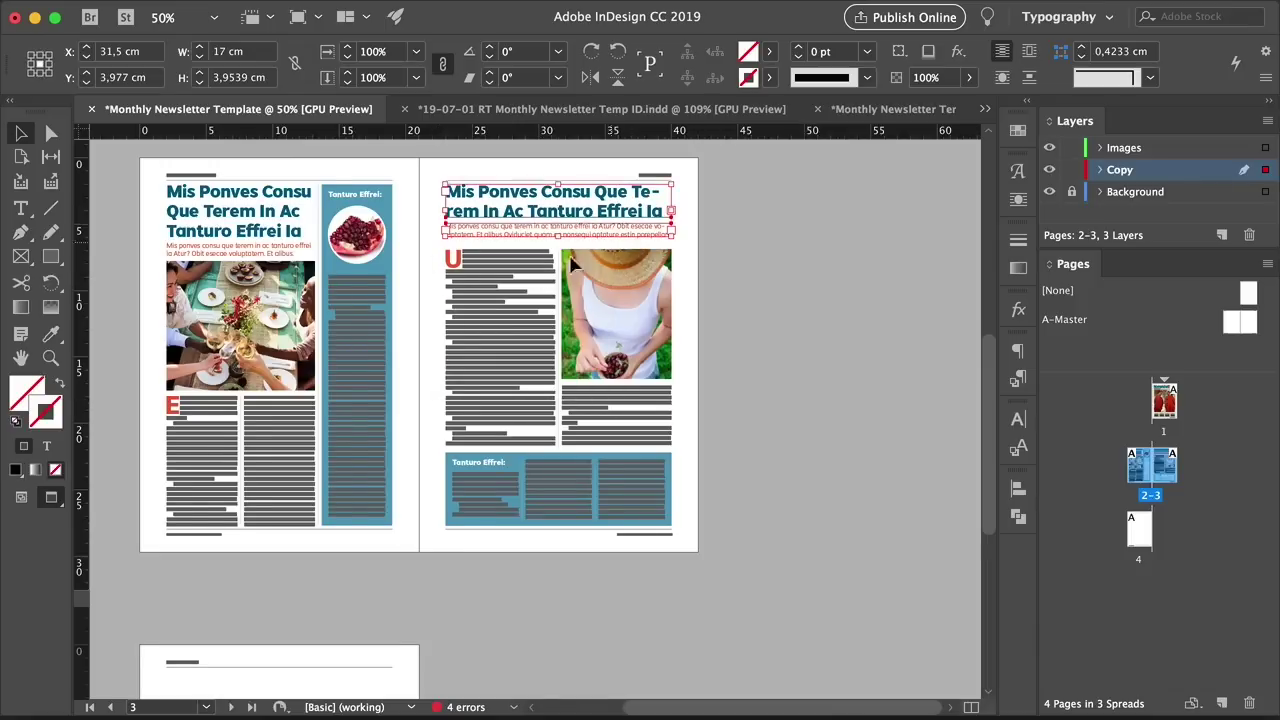
scroll(618, 247, down, 1)
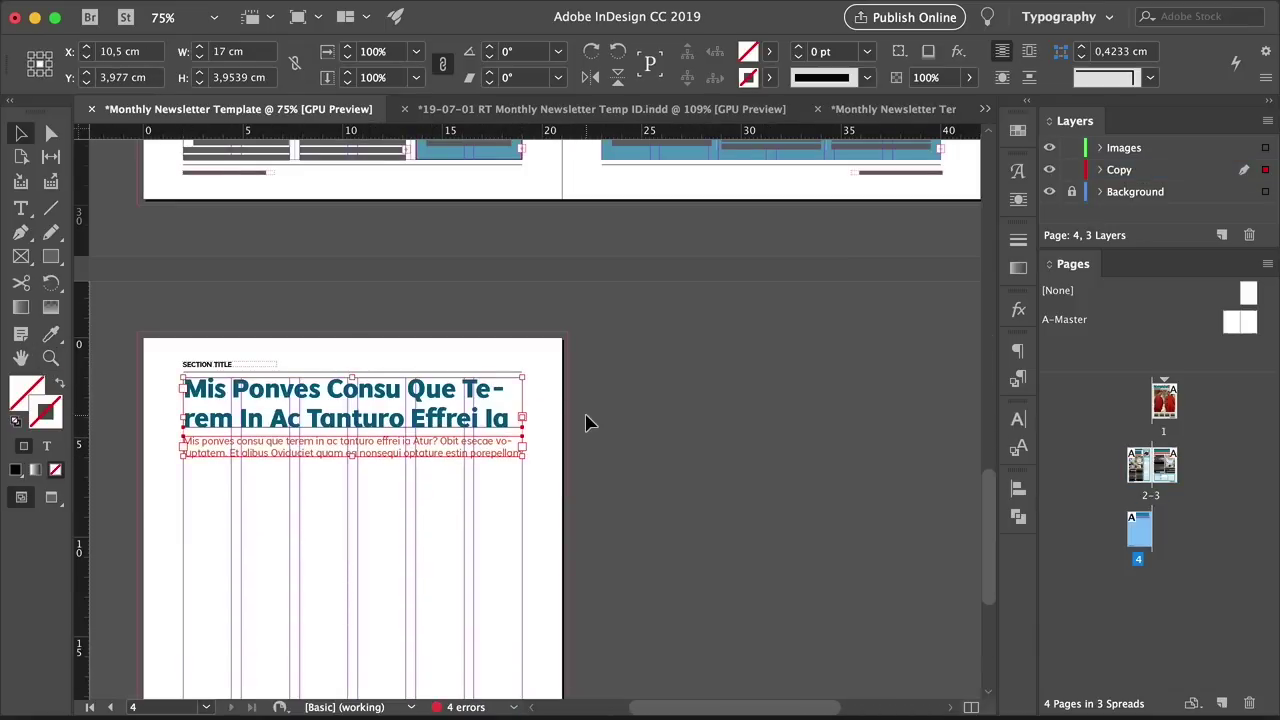
click(410, 410)
triple_click(409, 408)
key(BackSpace)
key(BackSpace)
key(BackSpace)
key(BackSpace)
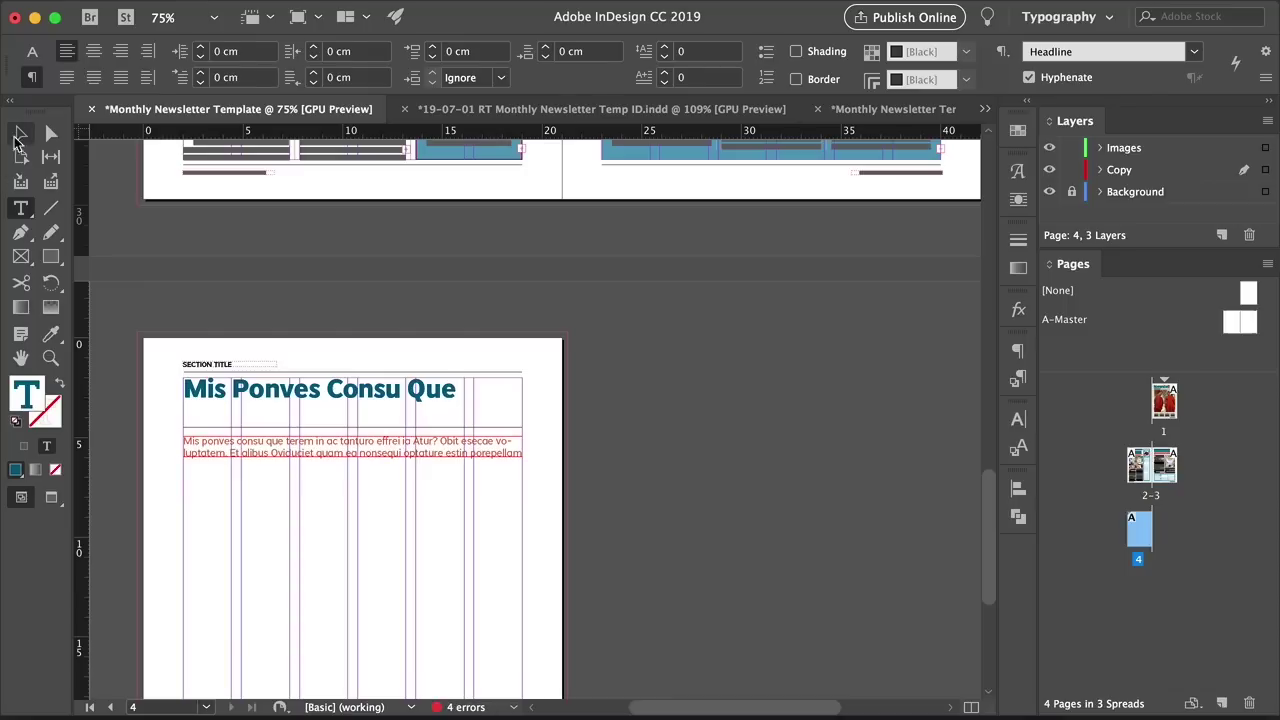
click(20, 133)
Fit page 4's headline frame to its single line, and move the intro frame beneath it, extended to about 2,26 cm high
double_click(351, 428)
drag(383, 447, 383, 415)
drag(352, 429, 357, 453)
Fill the remaining space in page 4's intro frame with placeholder text
double_click(520, 426)
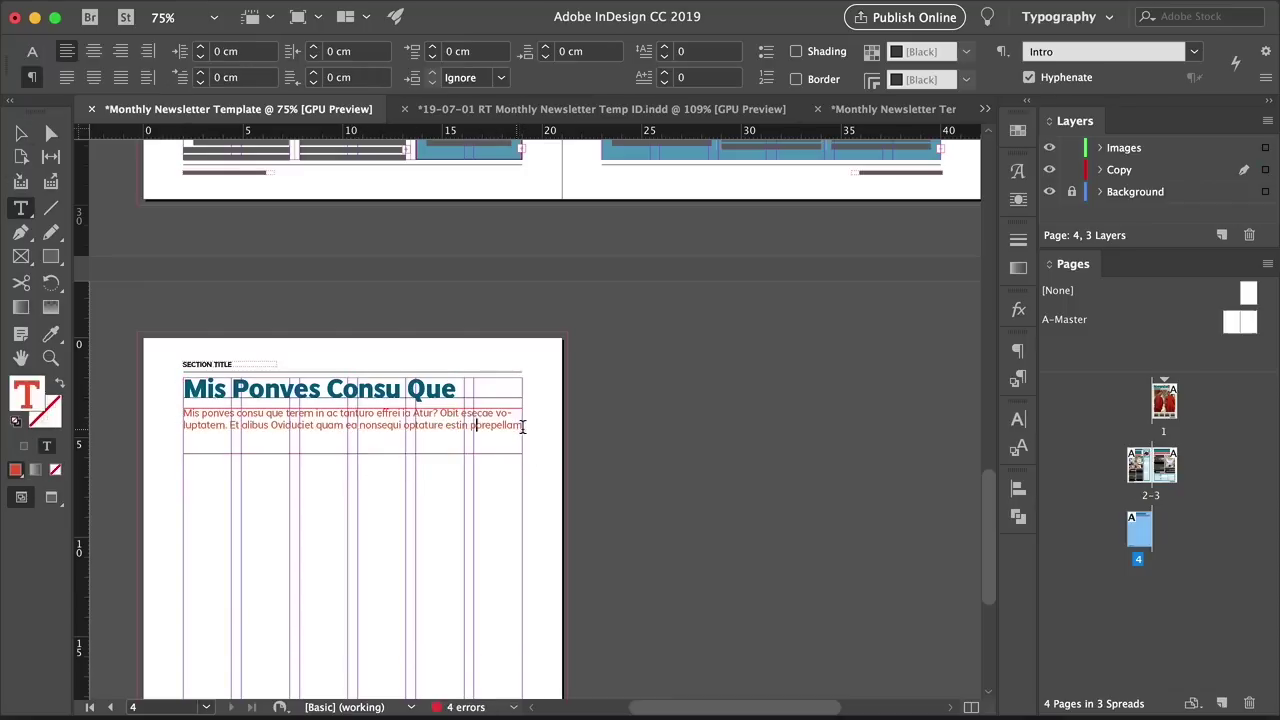
right_click(519, 430)
click(620, 526)
key(Escape)
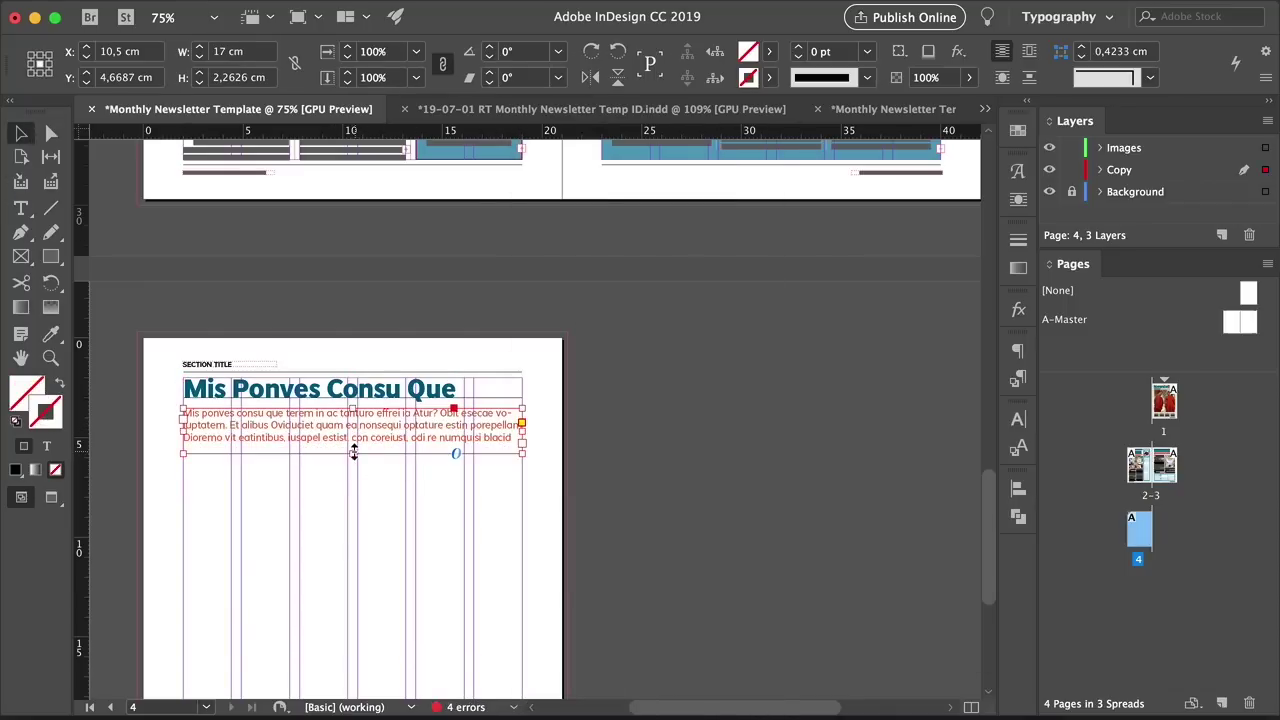
Draw a rectangle about 17 cm wide and 12 cm high below page 4's intro, without fill or stroke
drag(412, 541, 422, 397)
click(422, 397)
key(m)
mouse_move(193, 311)
mouse_down()
mouse_move(429, 471)
mouse_move(532, 497)
mouse_up()
click(55, 469)
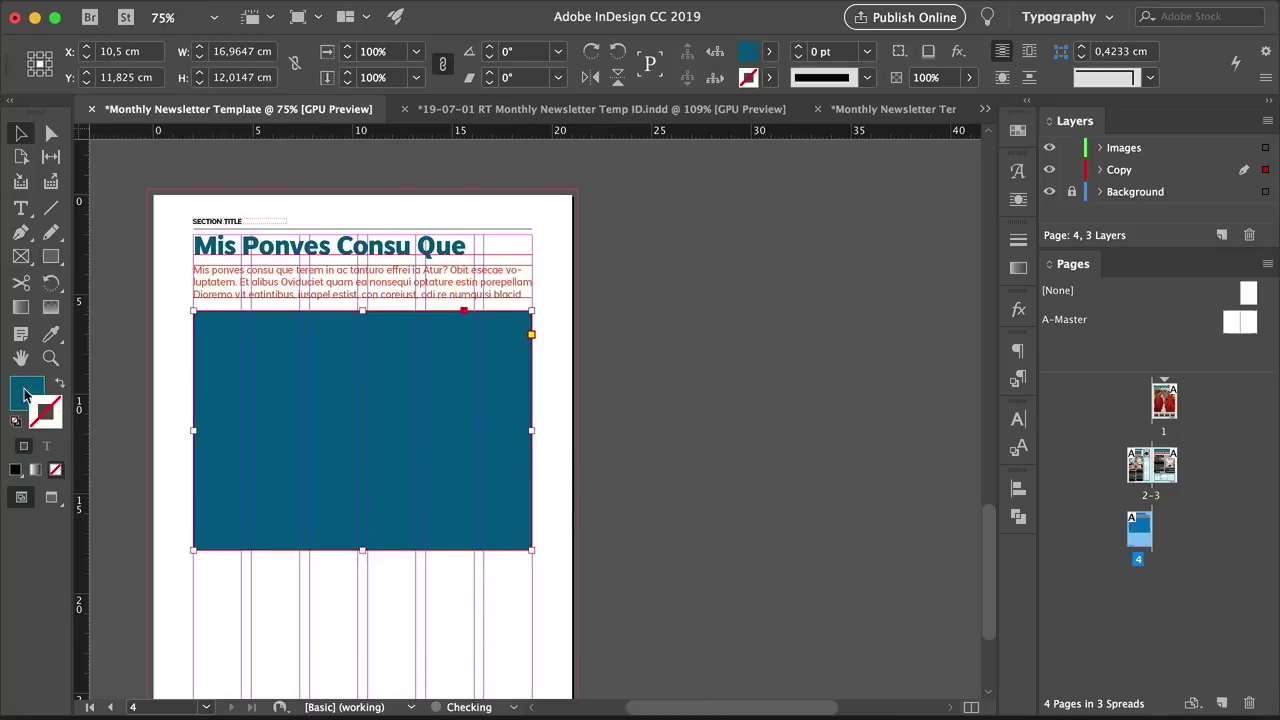
click(27, 393)
key(/)
Place the friends-toasting photo into the page 4 rectangle and scale and position it so the four people fill the frame
key(super+d)
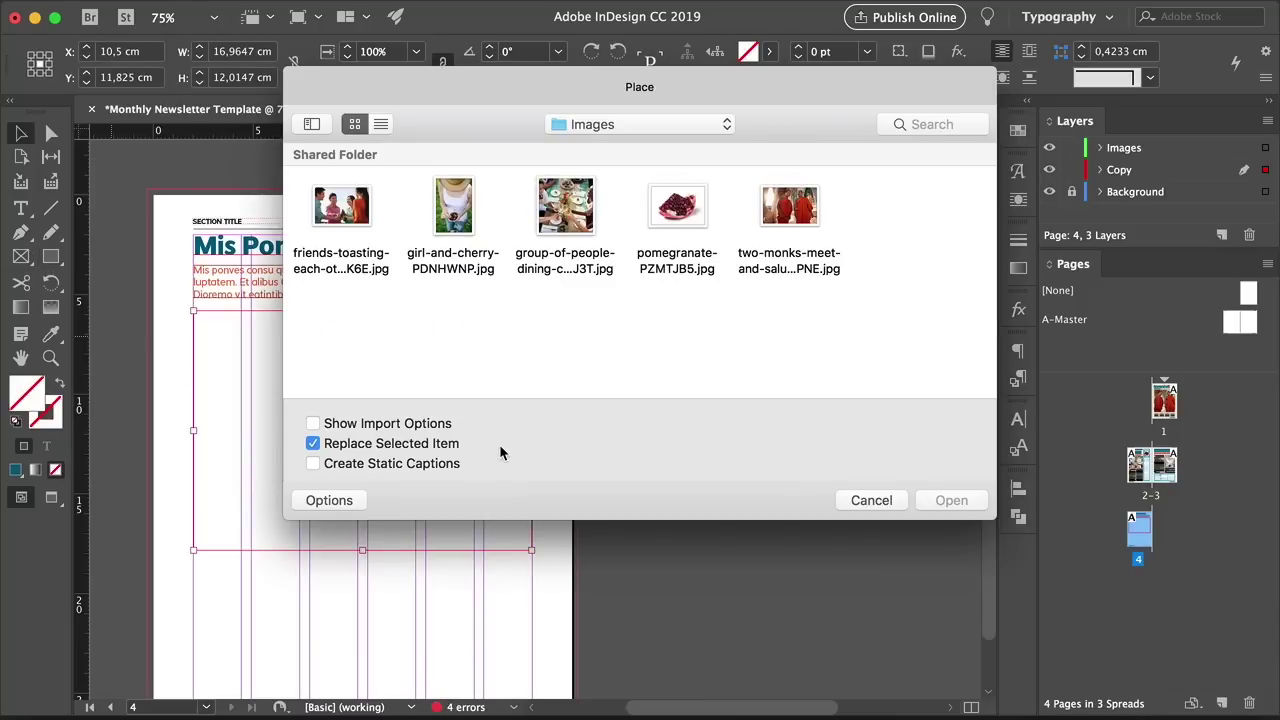
click(358, 208)
double_click(358, 208)
key(a)
click(386, 427)
drag(795, 432, 550, 467)
key(super+shift+a)
drag(421, 409, 432, 408)
key(v)
click(720, 451)
alt+super+click(660, 400)
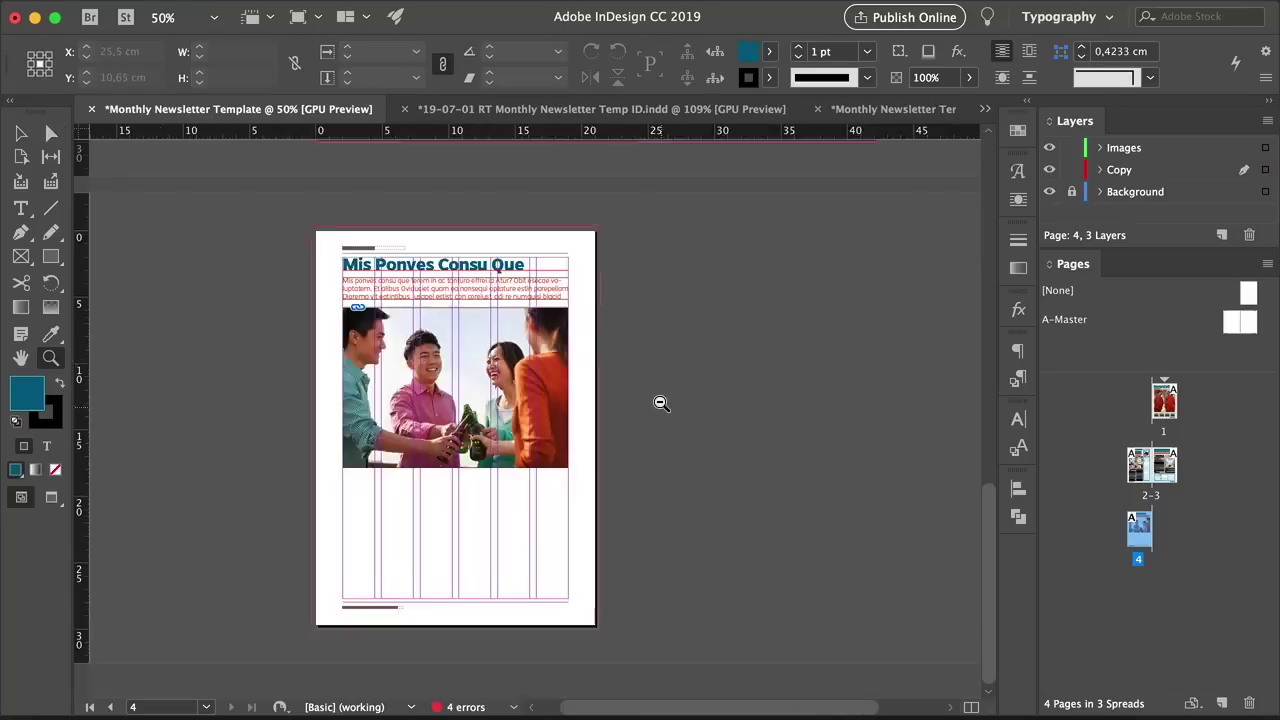
Copy page 2's body text frame beneath the photo on page 4 and resize it to about 11,17 by 9,51 cm
click(246, 243)
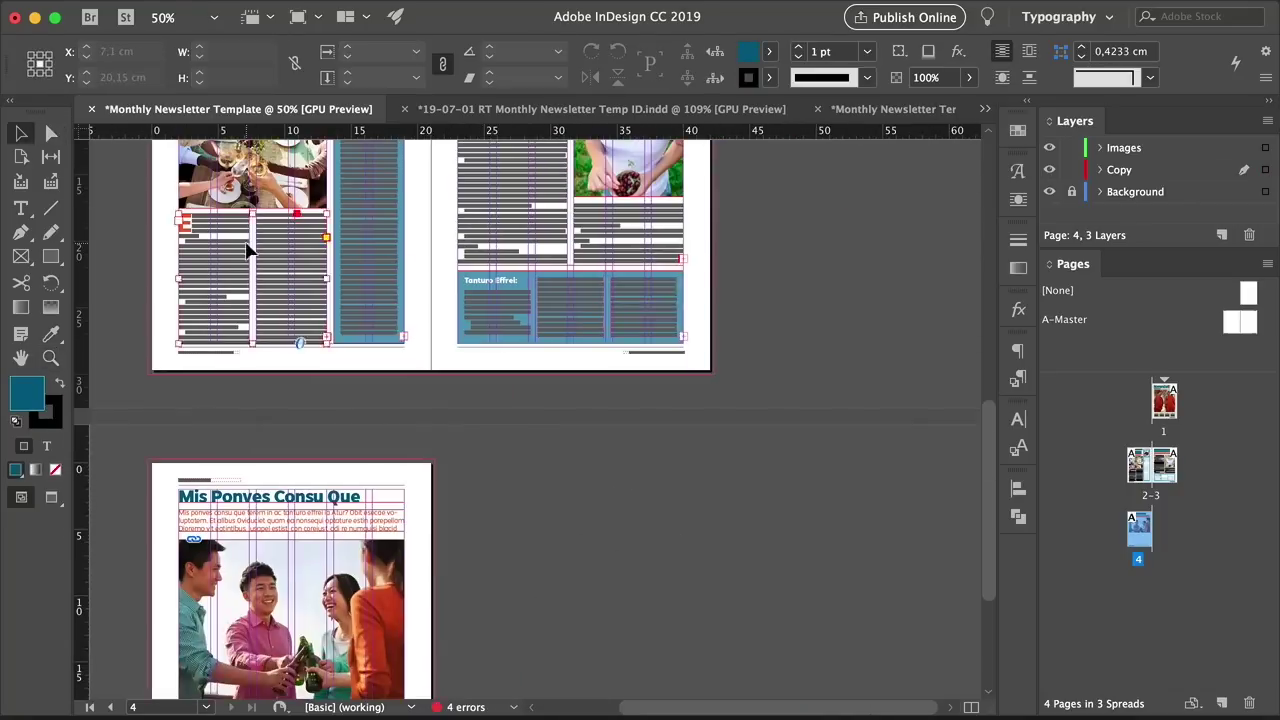
drag(292, 407, 340, 283)
drag(338, 172, 354, 663)
super+click(380, 615)
scroll(383, 617, down, 5)
drag(391, 458, 368, 458)
drag(284, 591, 284, 583)
Set the body text frame on page 4 to 1 column
key(super+b)
text(1)
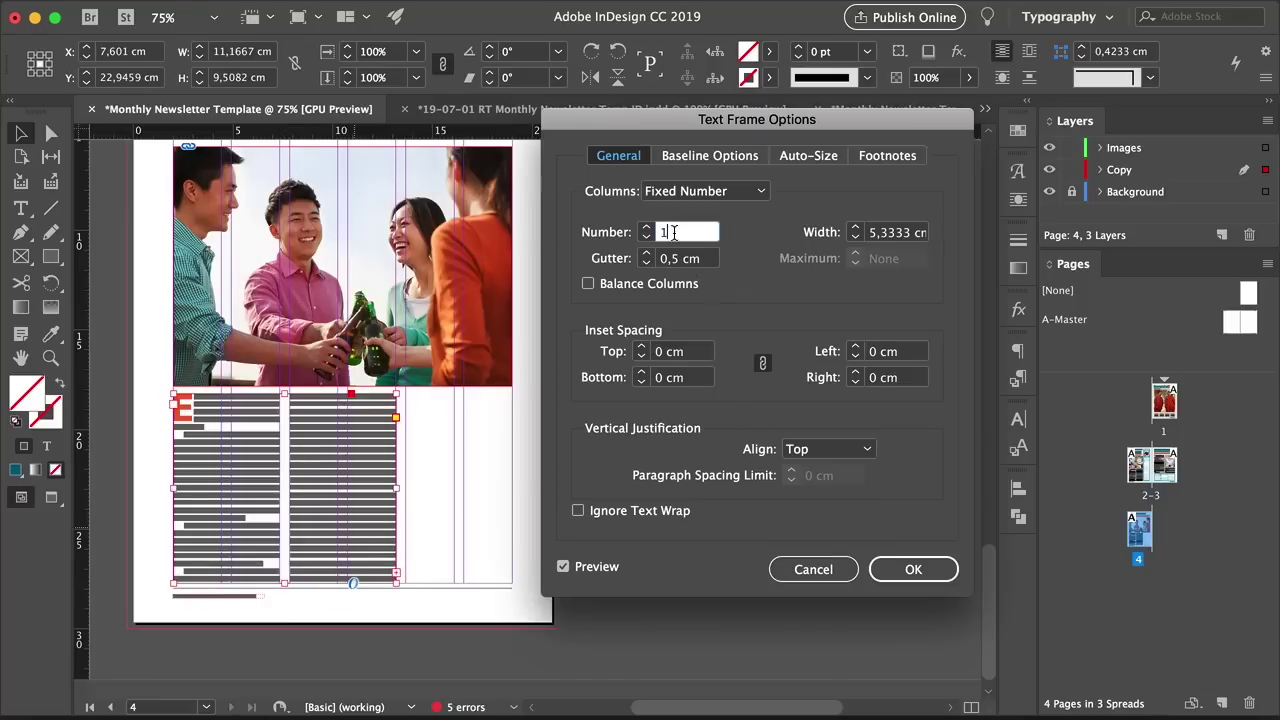
click(880, 569)
Copy page 2's blue sidebar text box beside page 4's body text and reduce its height to match that text
scroll(414, 341, up, 4)
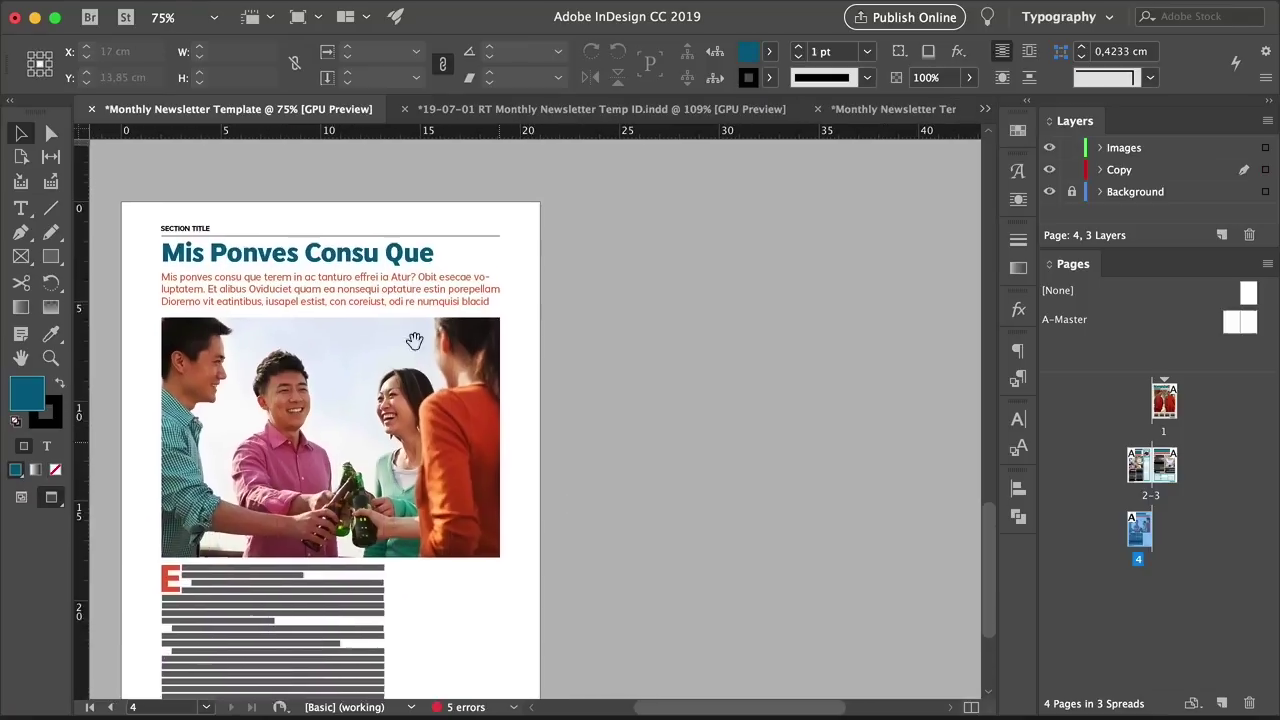
scroll(414, 341, up, 4)
click(457, 206)
scroll(457, 206, down, 6)
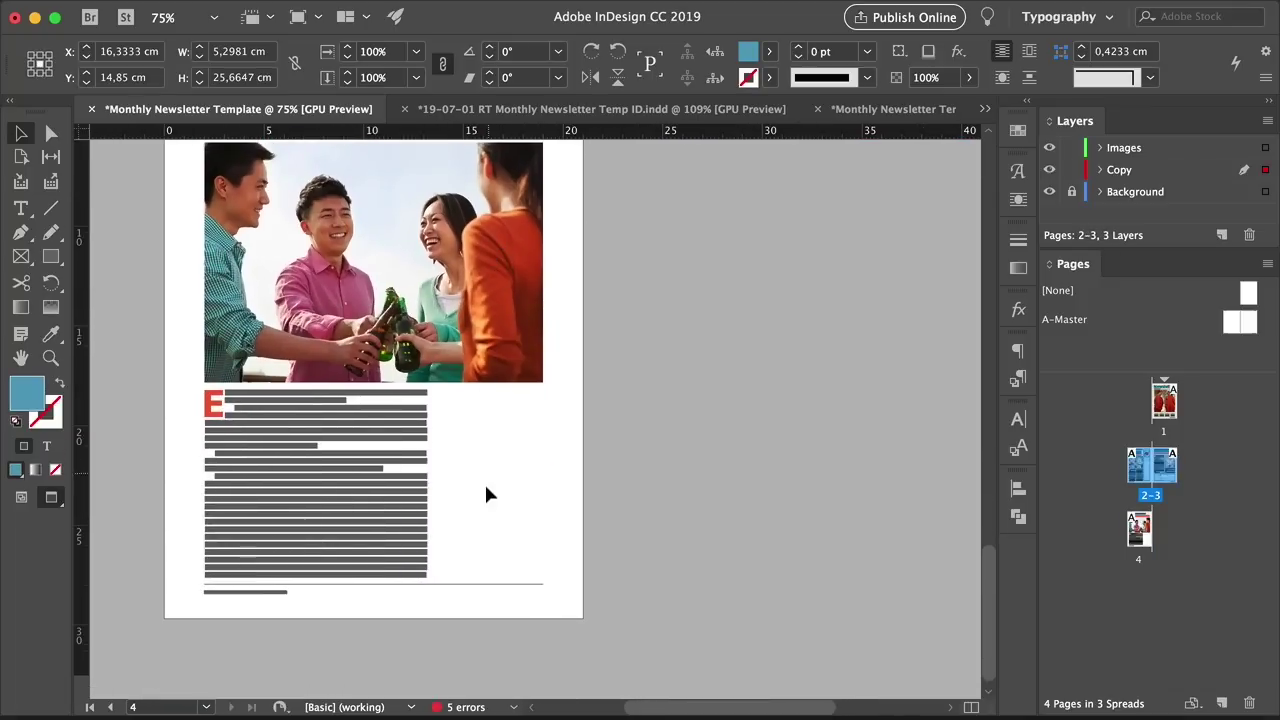
key(w)
click(498, 440)
key(super+v)
scroll(523, 398, up, 1)
drag(523, 398, 477, 321)
scroll(485, 180, up, 2)
drag(467, 182, 467, 503)
Preview the finished page 4 without guides, and review the newsletter's cover and inside spread in full-screen presentation
key(w)
click(615, 503)
scroll(614, 480, down, 2)
key(z)
click(420, 518)
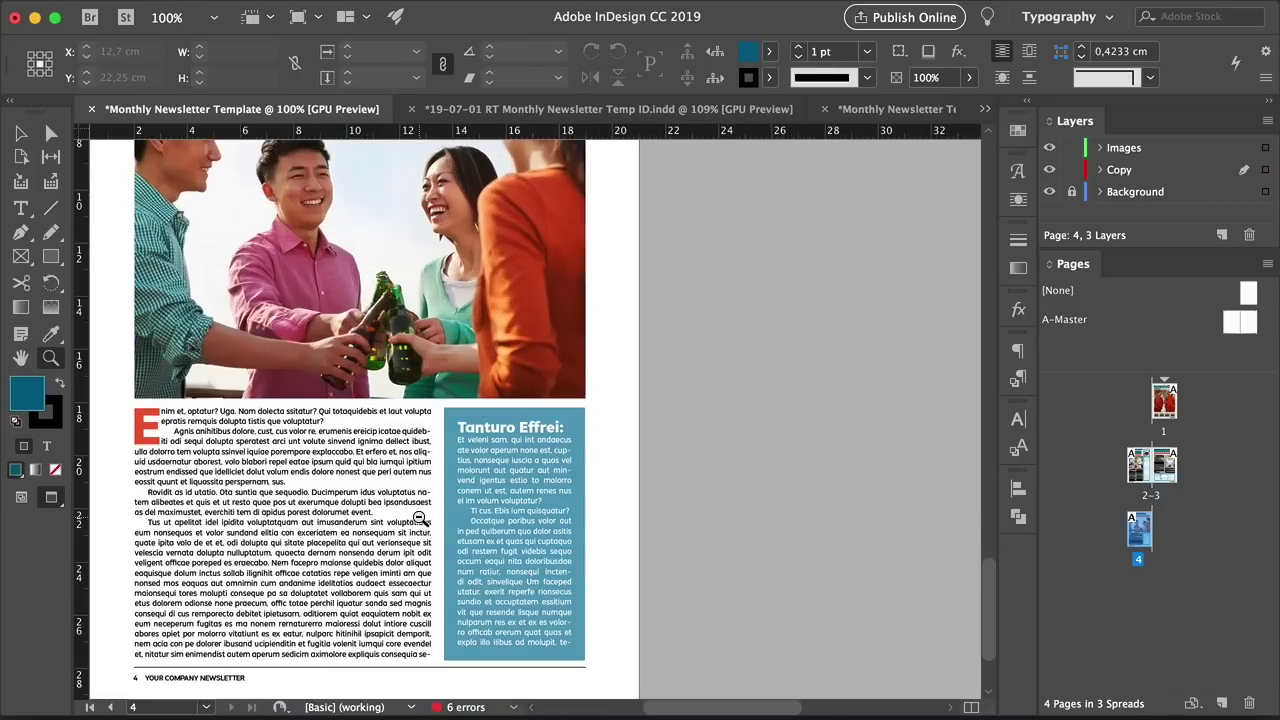
key(shift+w)
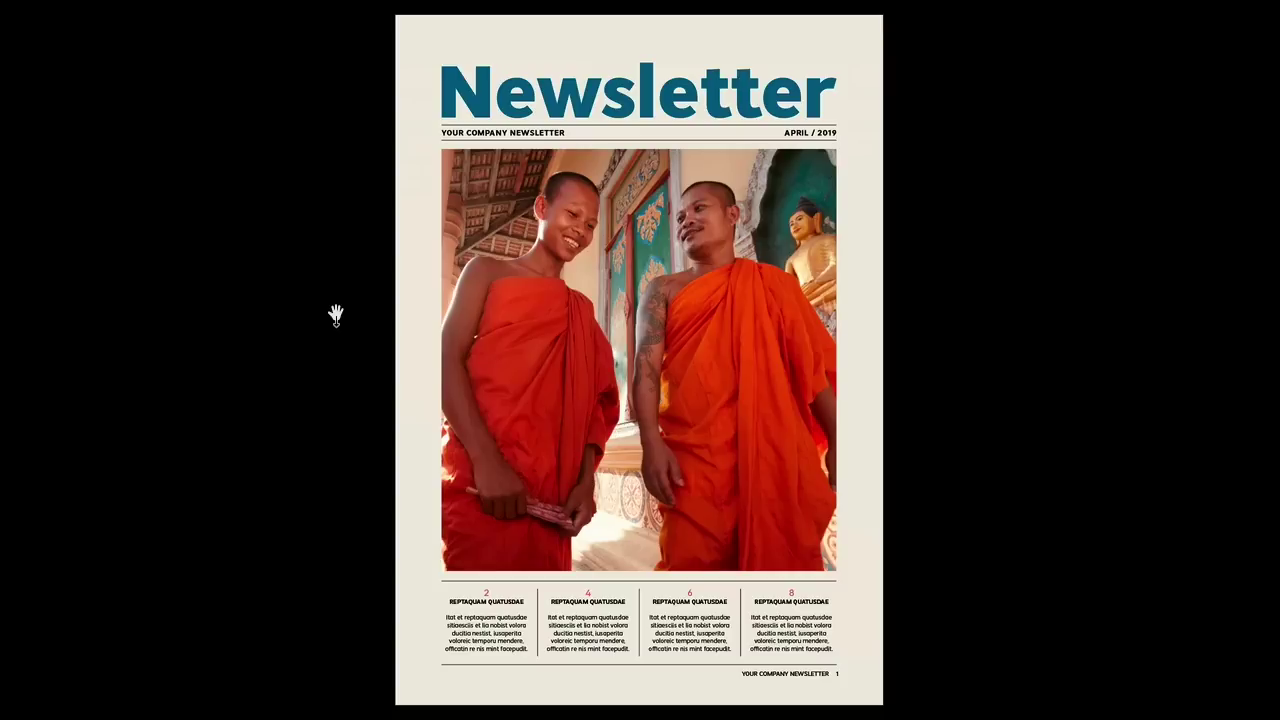
click(336, 314)
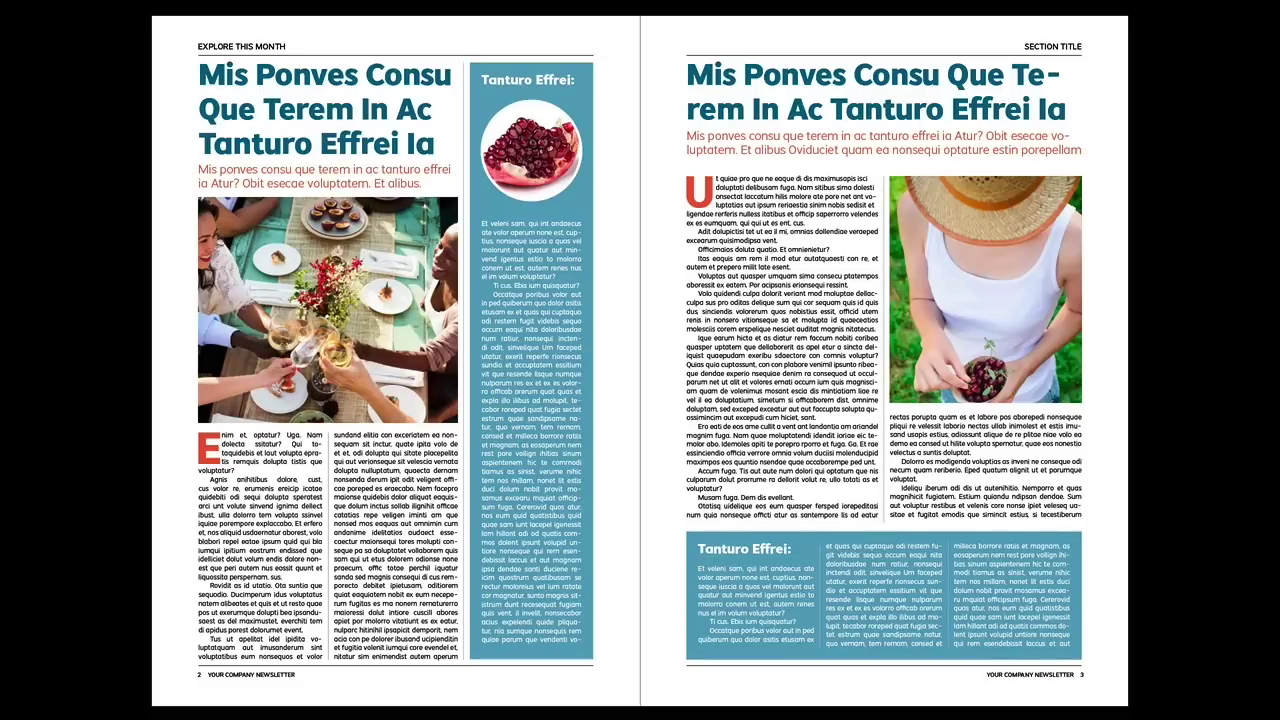